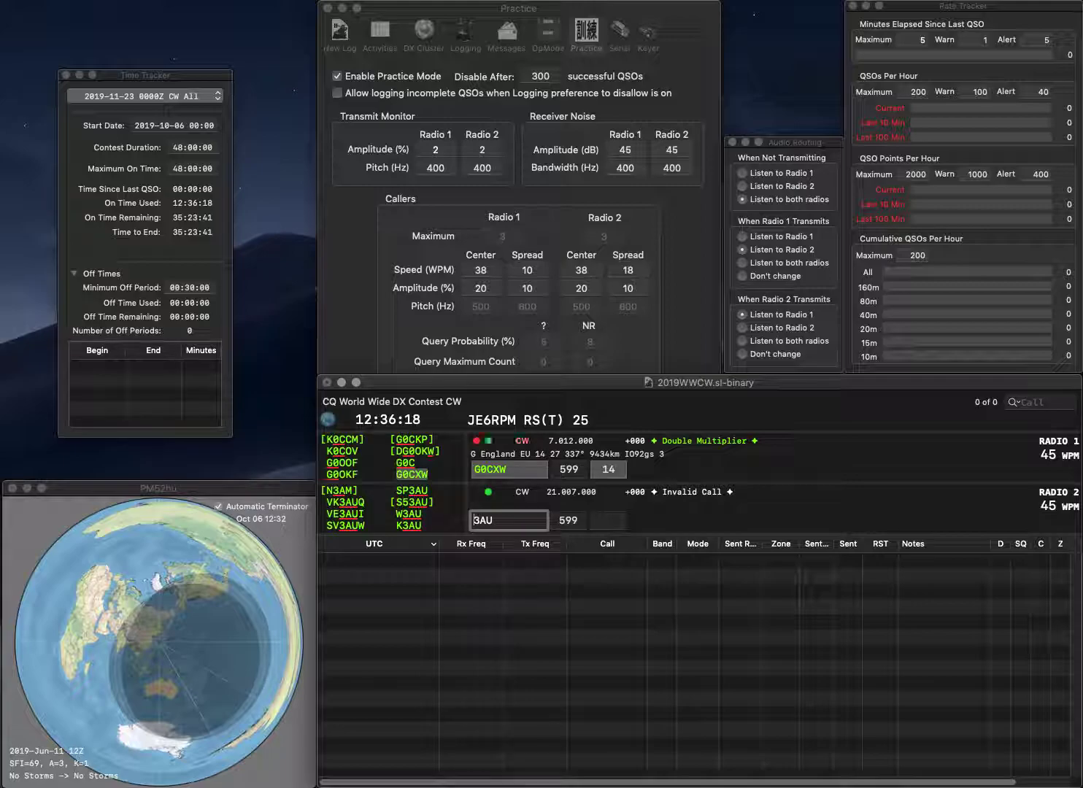
key("Return")
type("G0CXW")
key("Return")
key("Return")
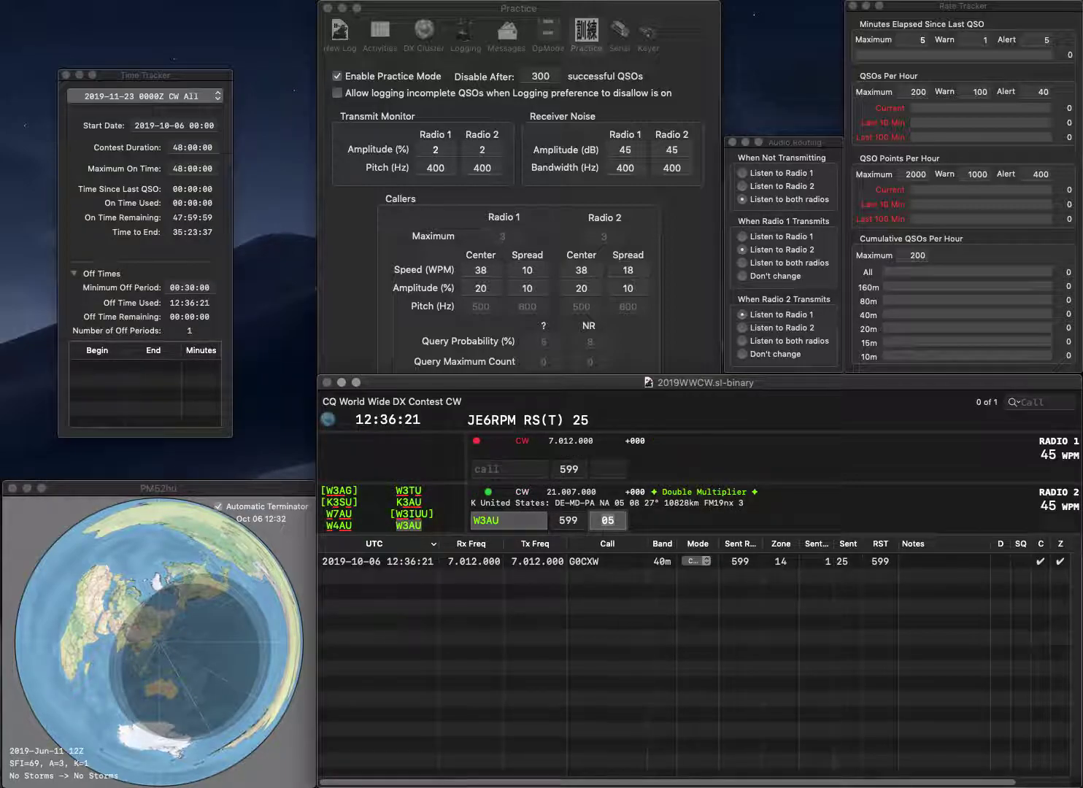
key("Return")
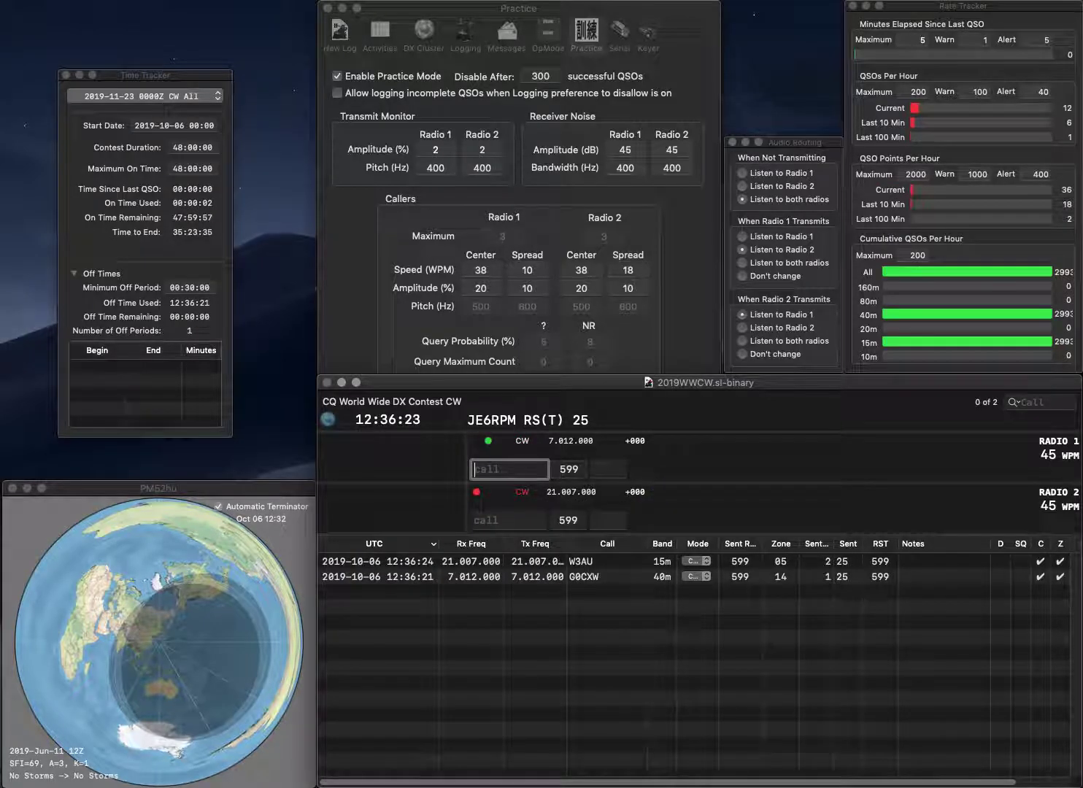
type("PD")
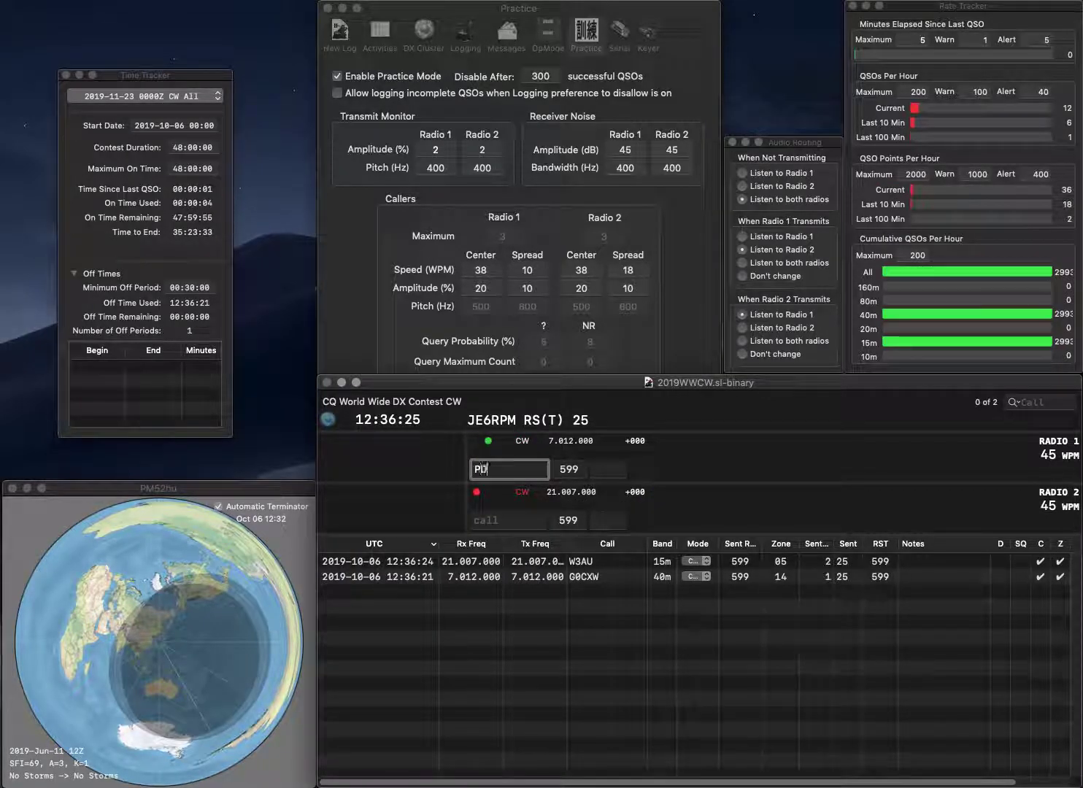
type("1RP")
key("Return")
type("E3FDZ")
key("Home")
type("V")
key("Return")
key("space")
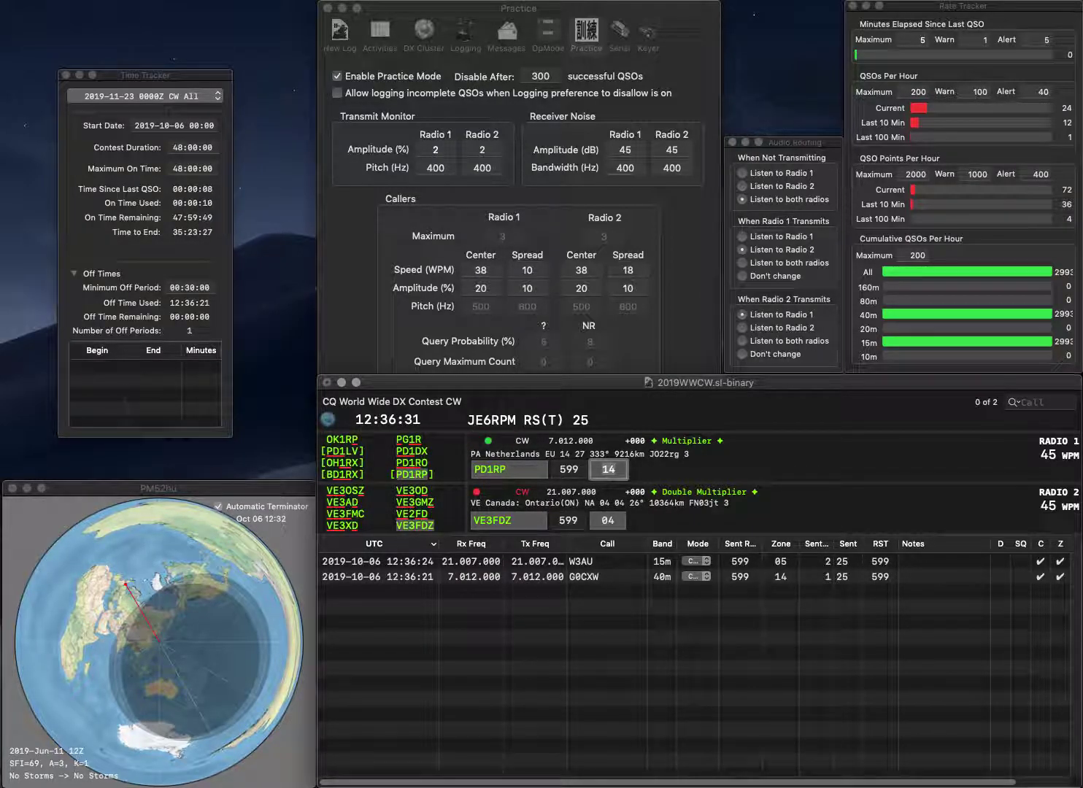
key("Return")
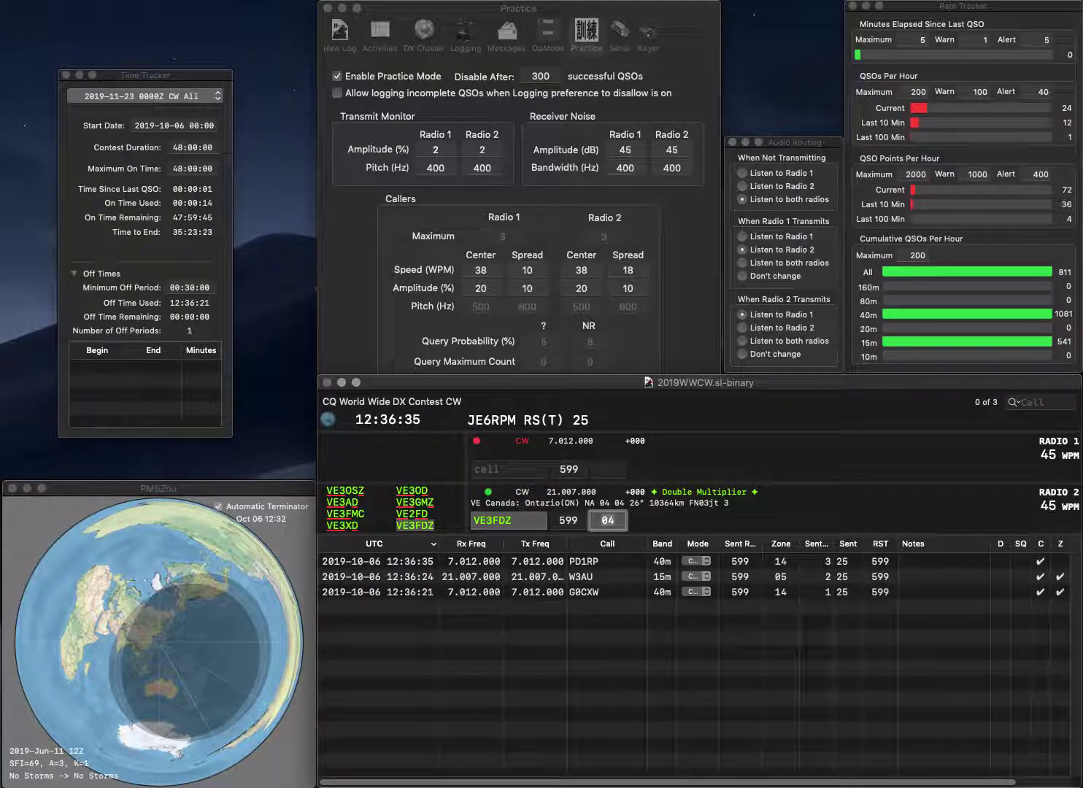
key("Return")
Log K4FCG on 40m and work the 15m GAU caller, fixing its miscopied prefix and suffix
type("K4FC")
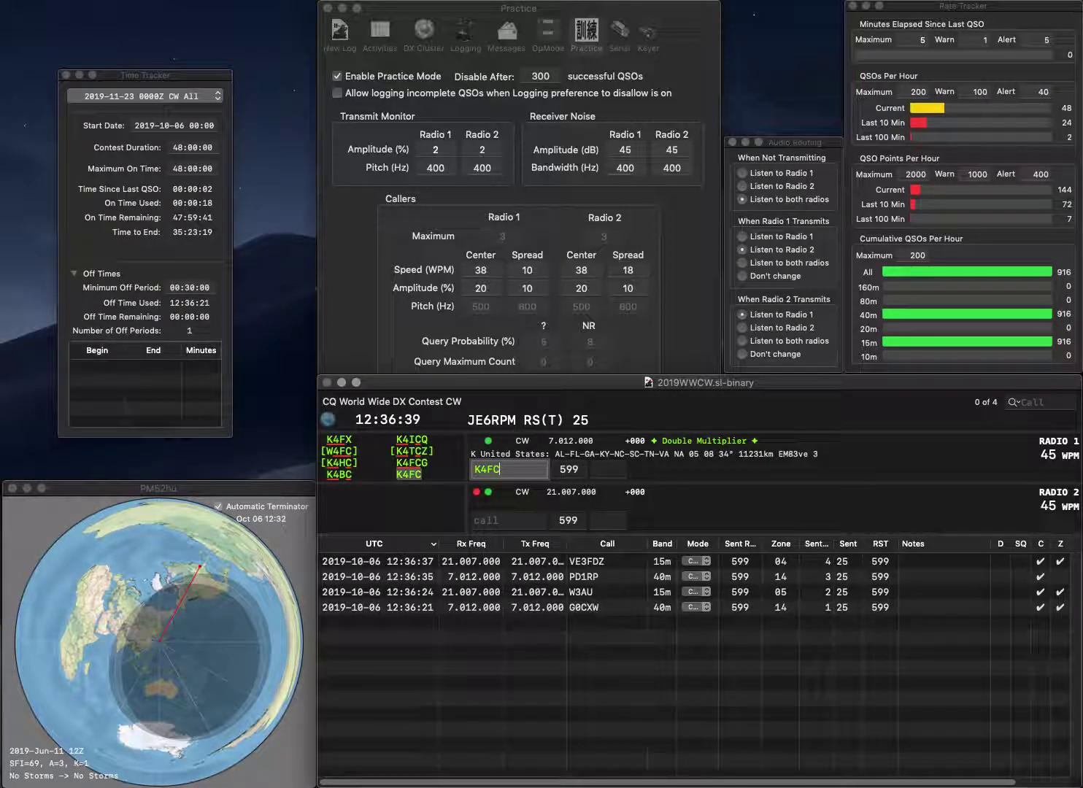
type("G")
key("Return")
type("GAU")
key("Home")
type("K3")
key("End")
key("BackSpace")
type("V")
key("Return")
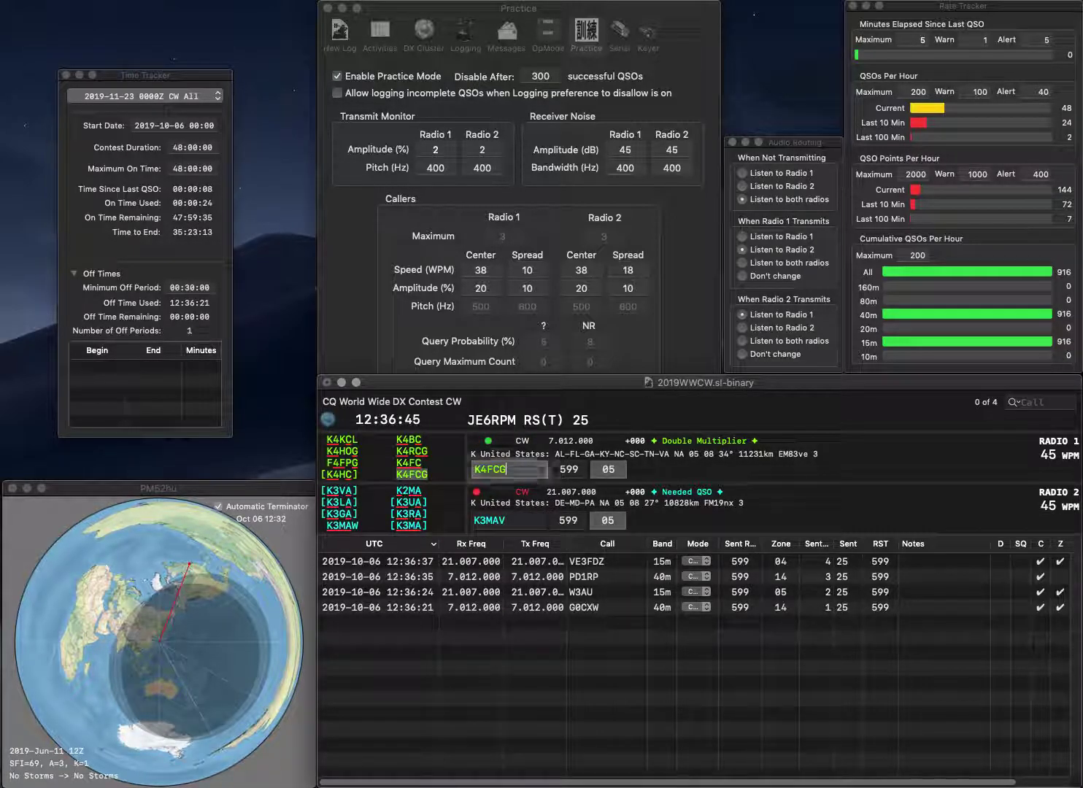
key("Return")
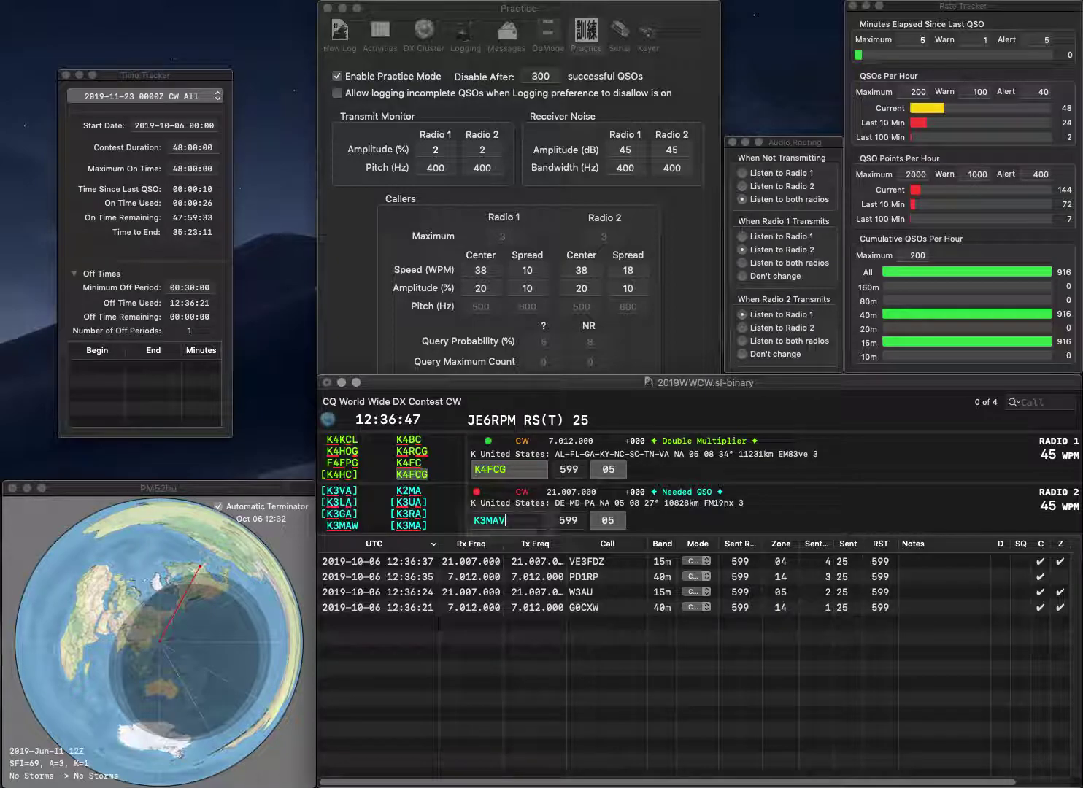
key("Delete")
type("N")
key("Return")
type("EA")
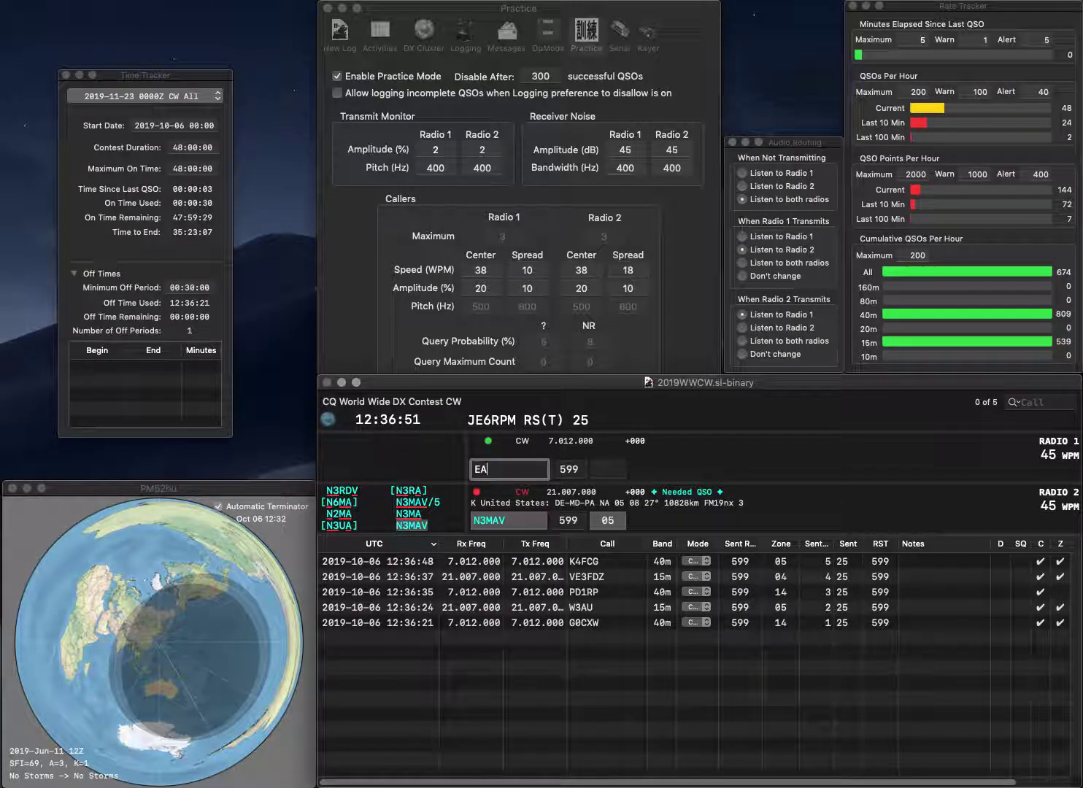
type("8DSB")
key("Return")
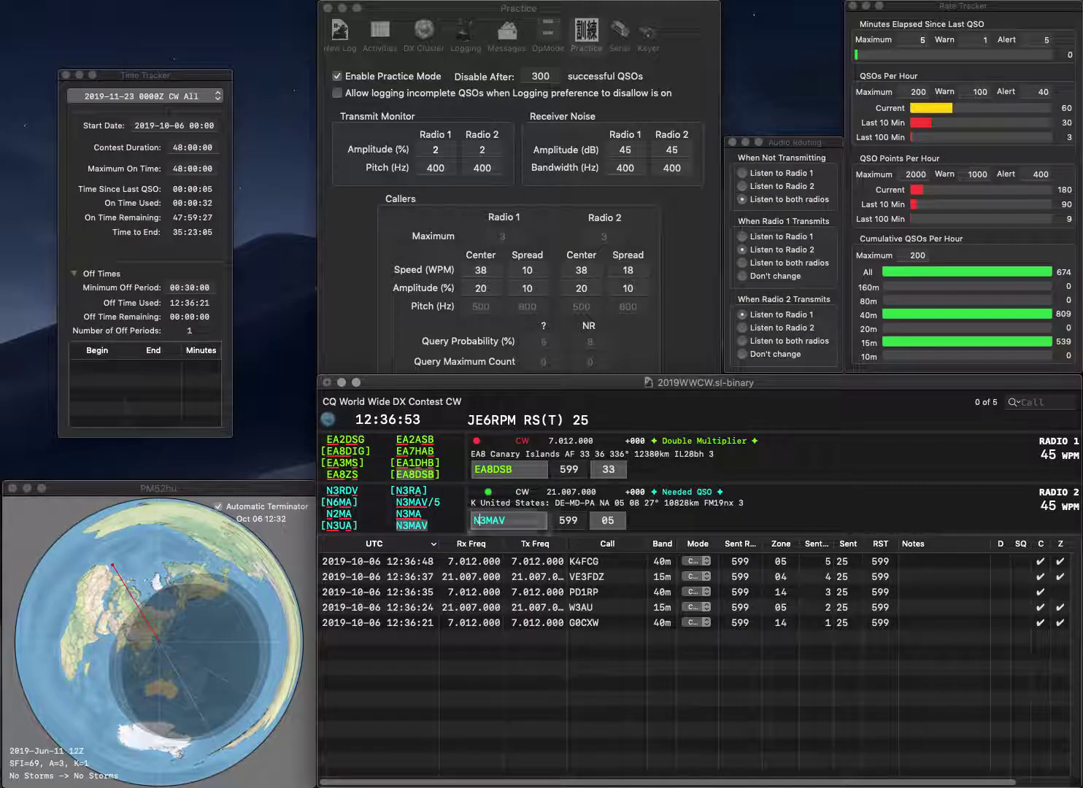
key("Return")
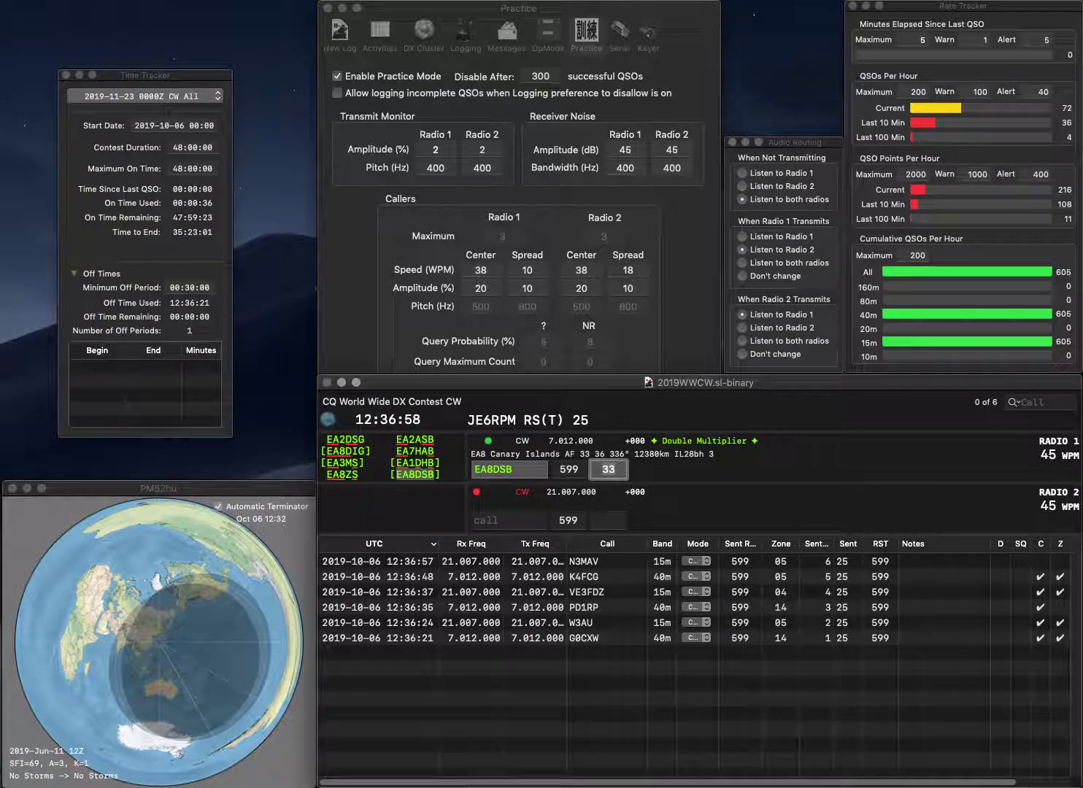
key("Return")
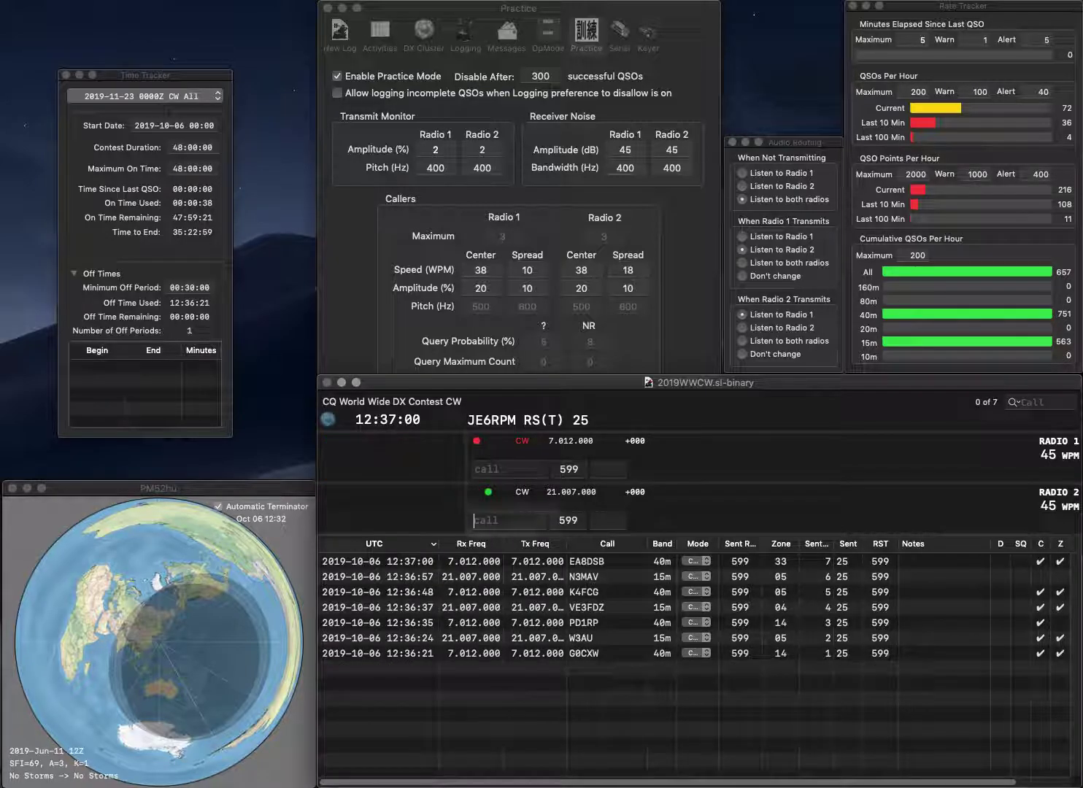
Work DJ7MH on 15m and log OK1MNW on 40m in zone 15
type("DJ7MH")
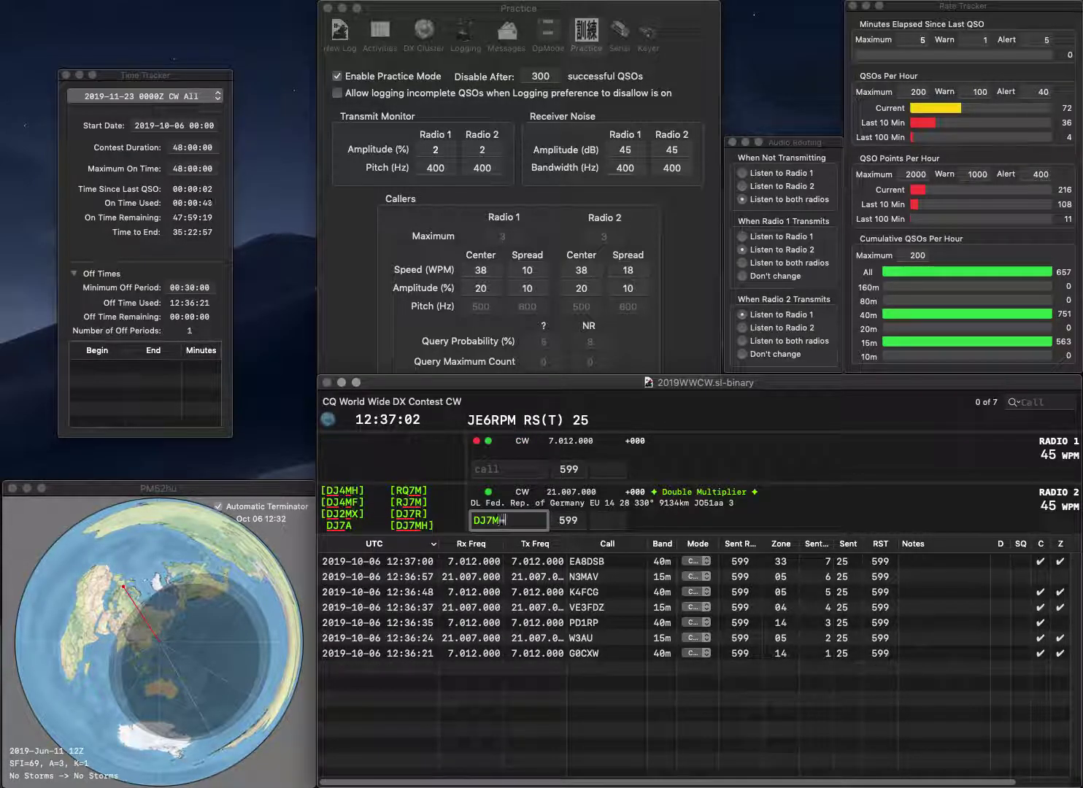
key("Return")
type("OK1MNW")
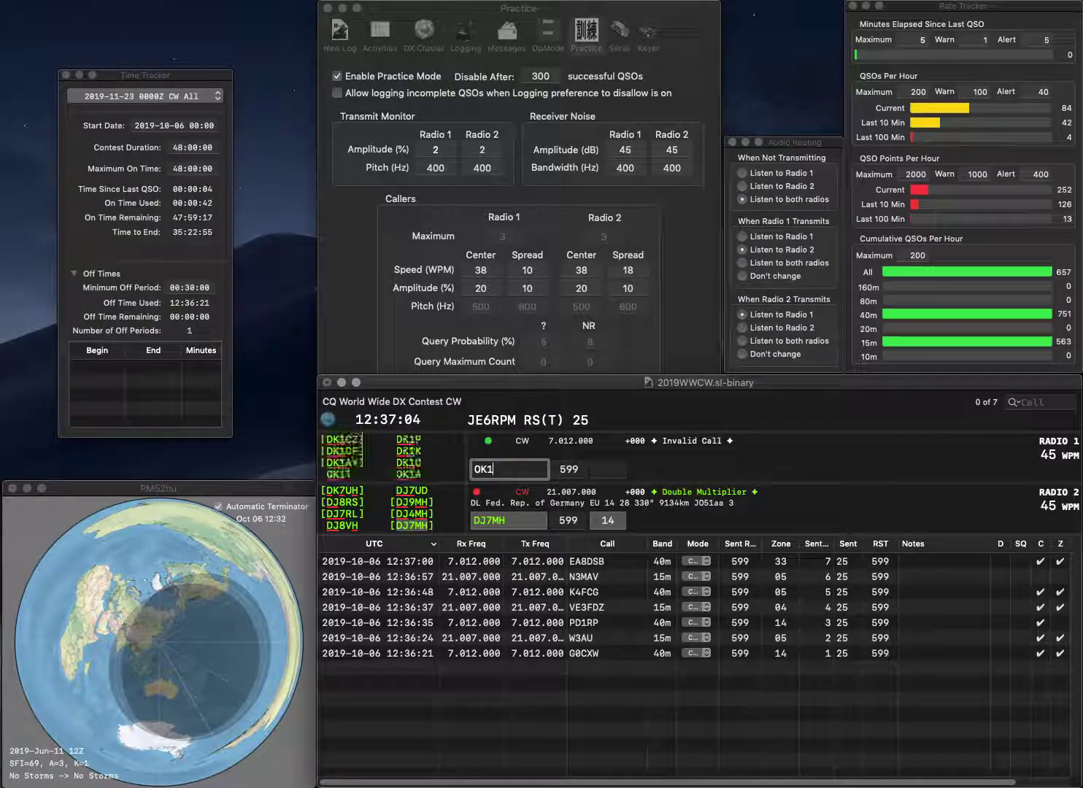
key("Return")
key("Tab")
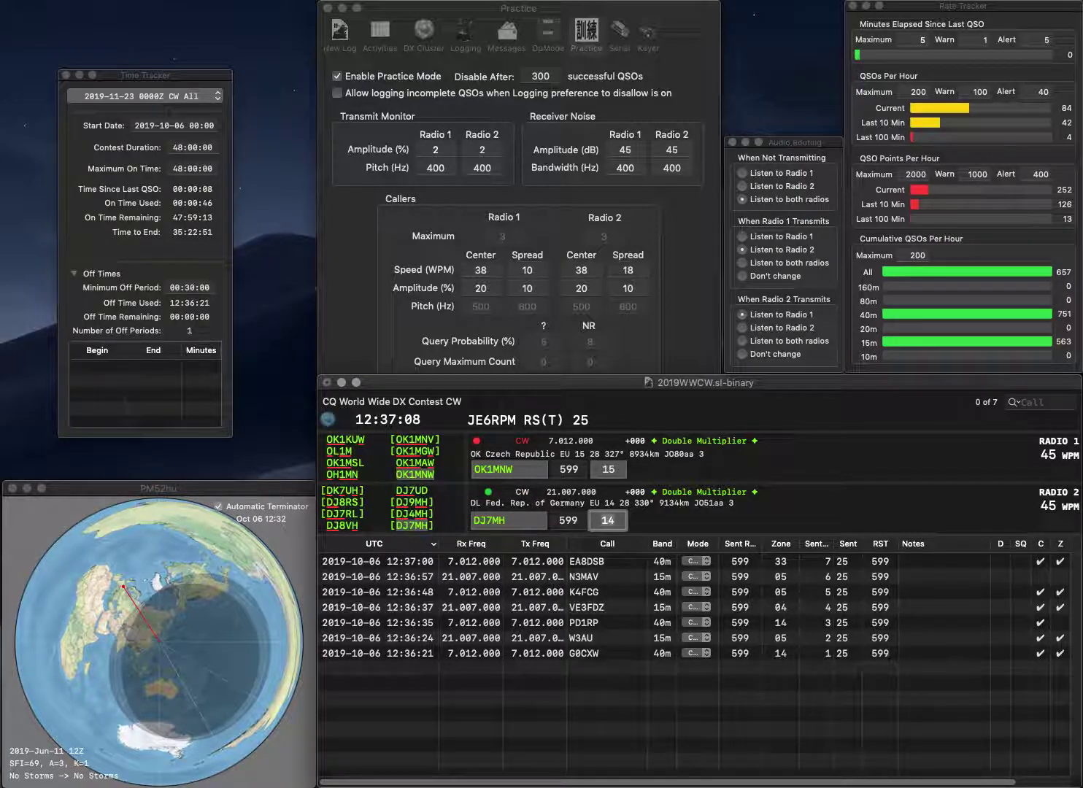
key("Return")
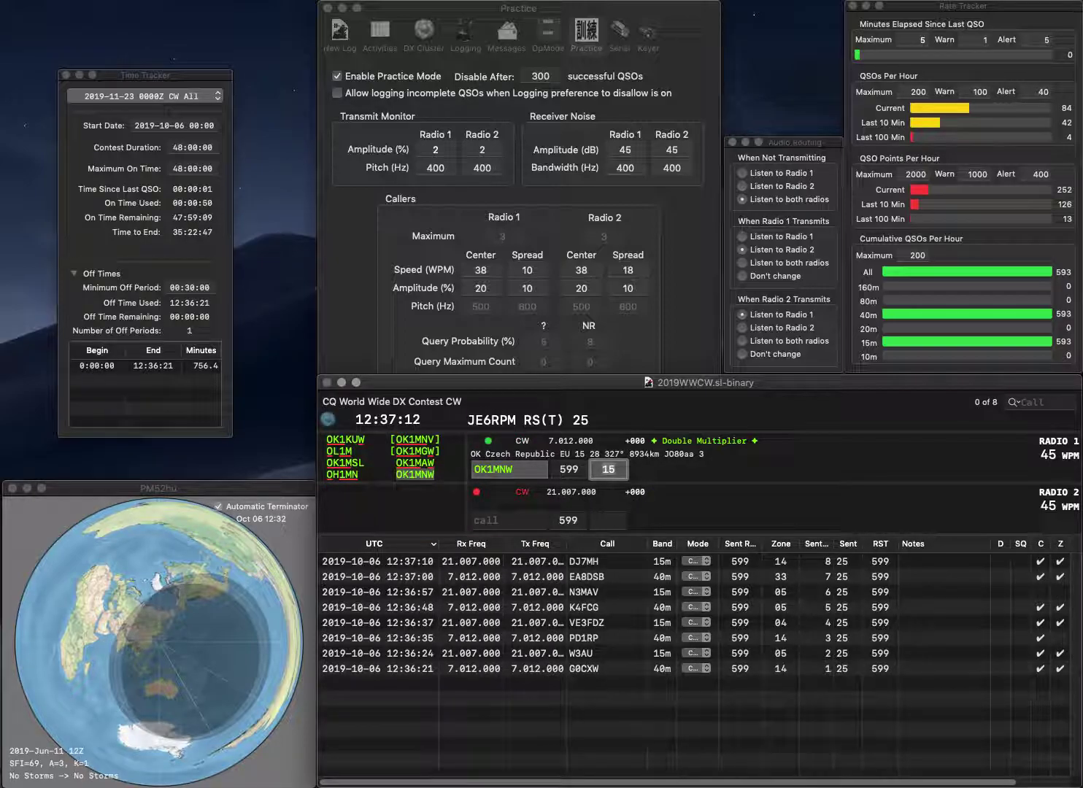
key("Return")
Log OP5T on 15m and NE5TH on 40m
type("OP5T")
key("Return")
type("N")
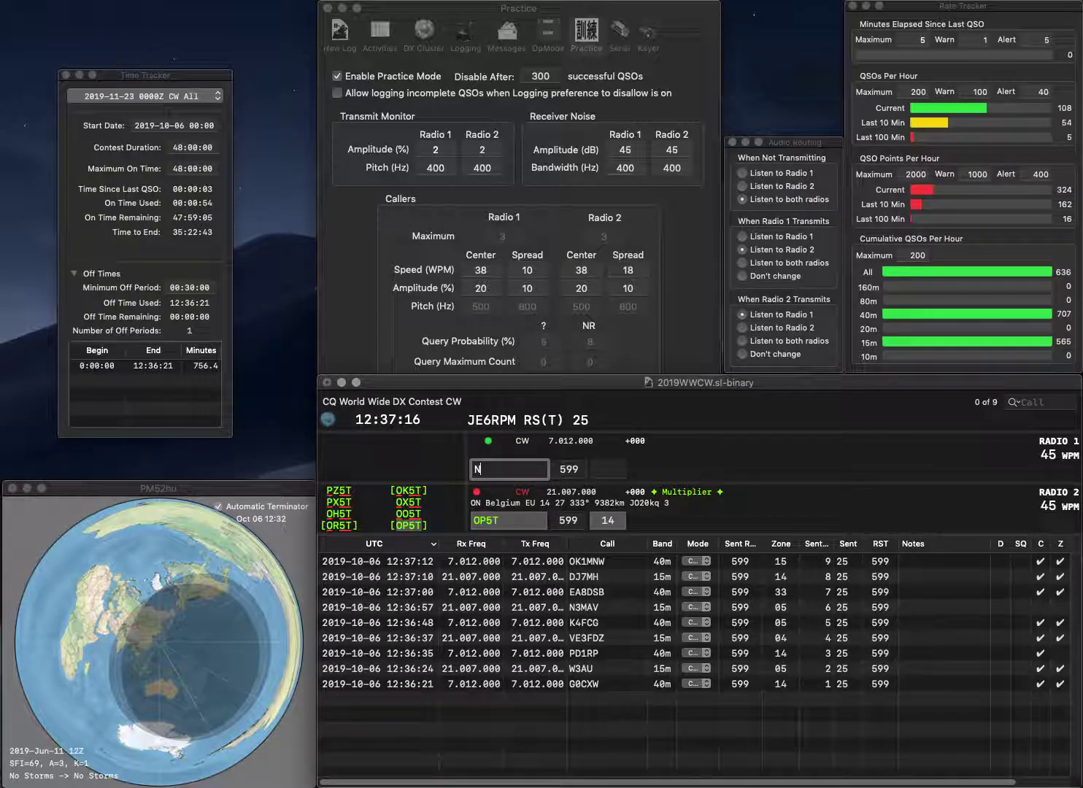
type("E5TH")
key("Return")
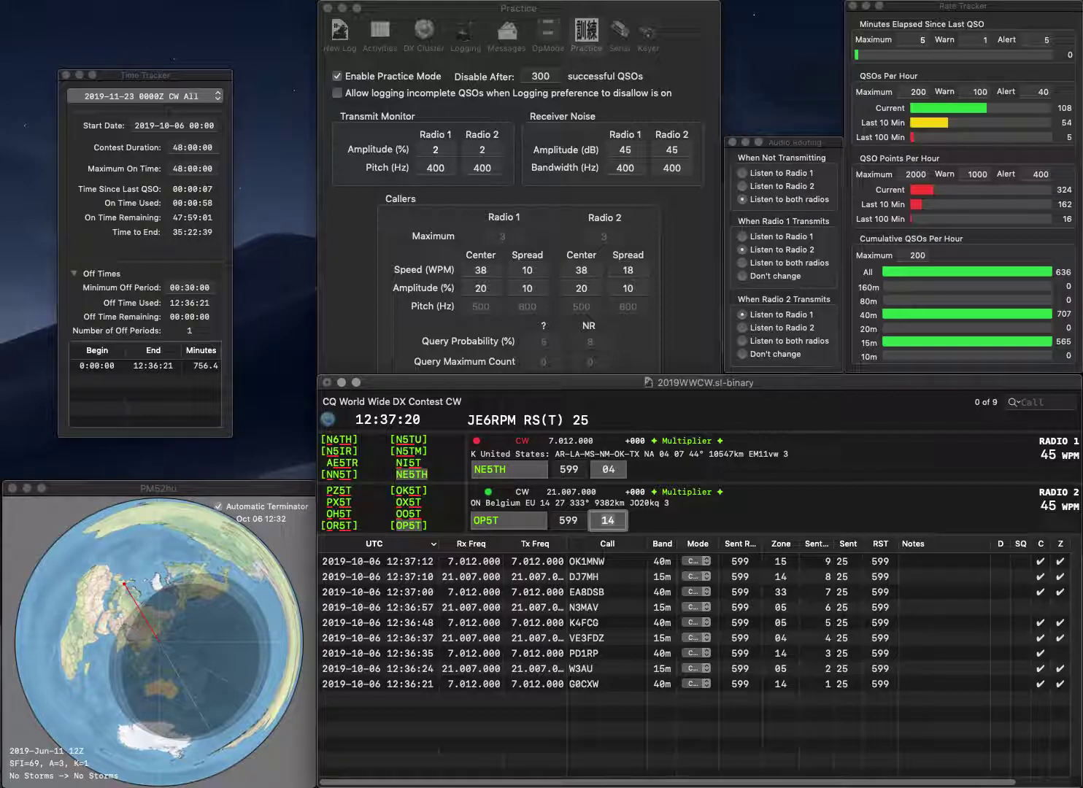
key("Return")
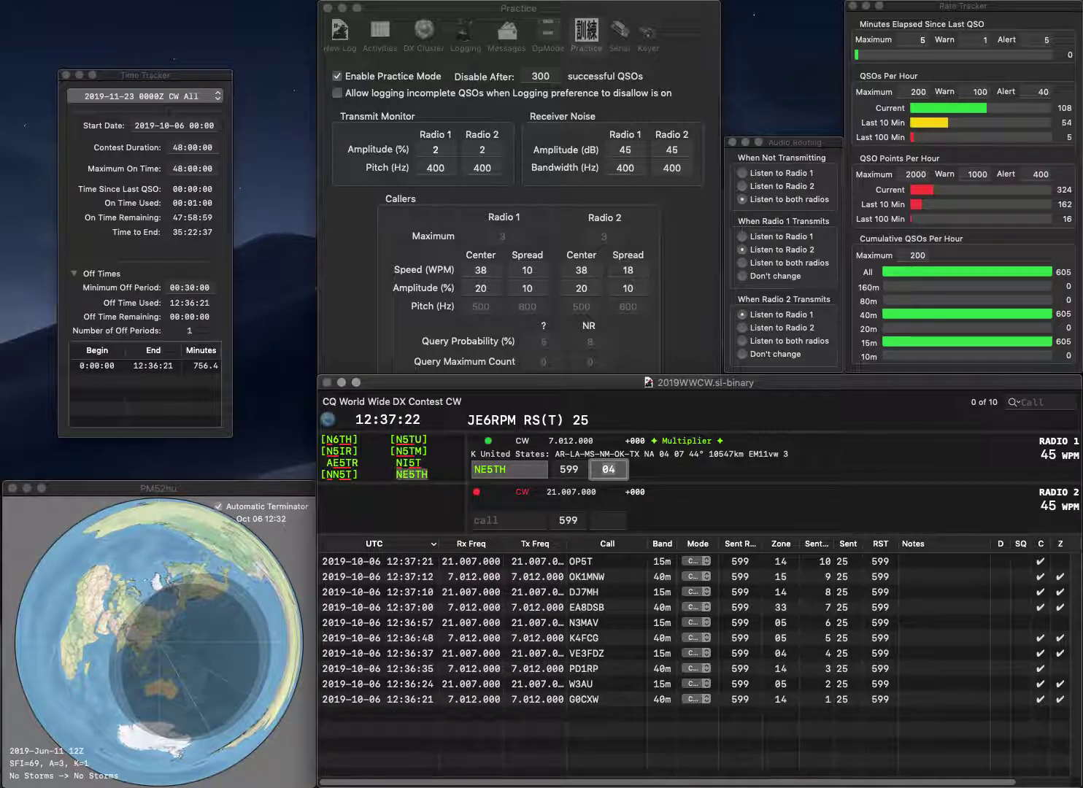
key("Return")
type("G")
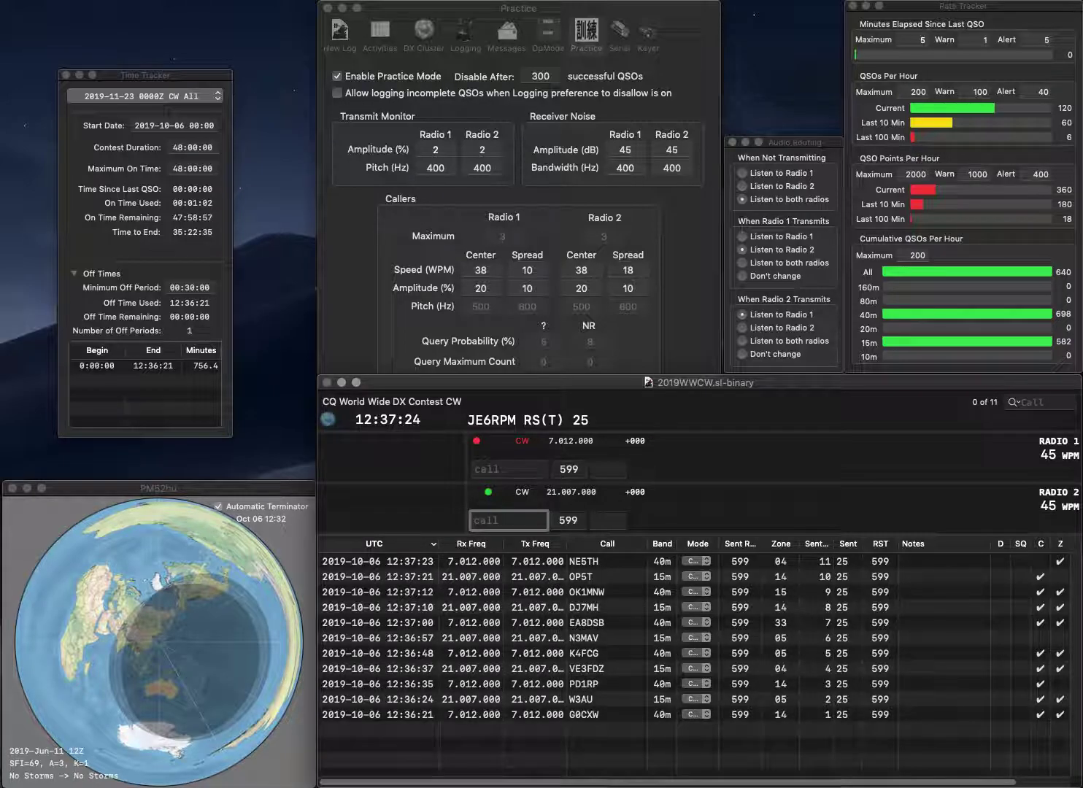
type("W1PJP")
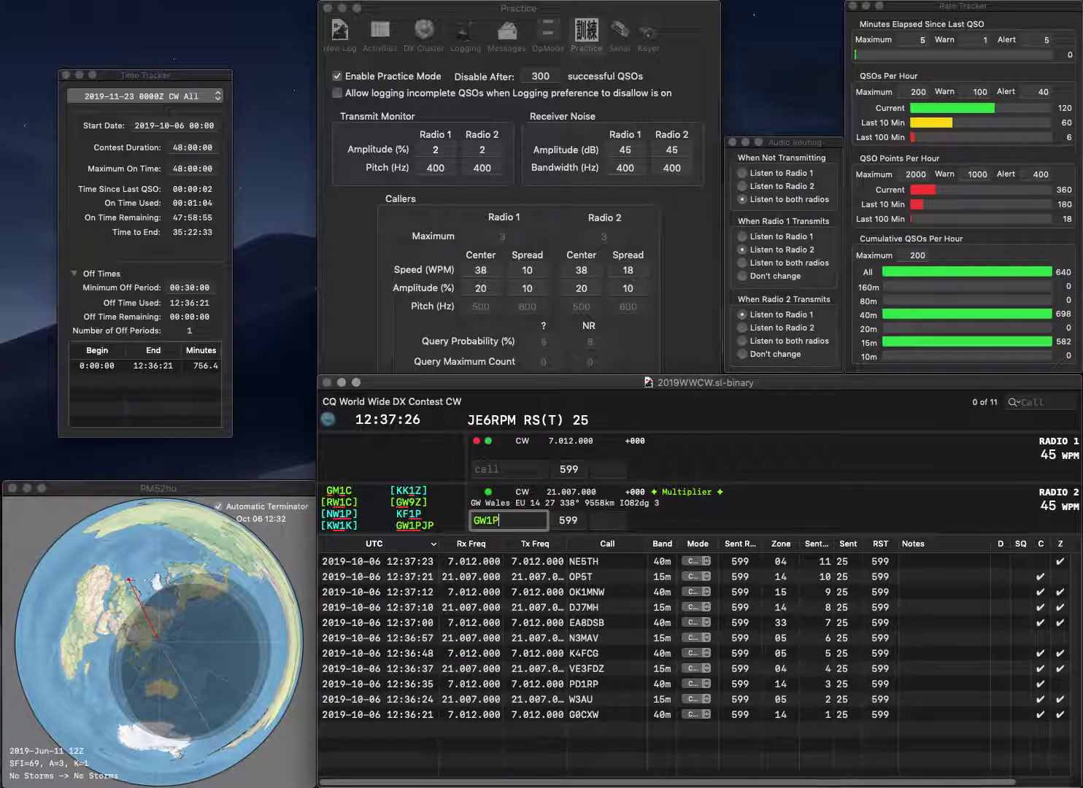
key("Return")
type("MIY")
type("K7")
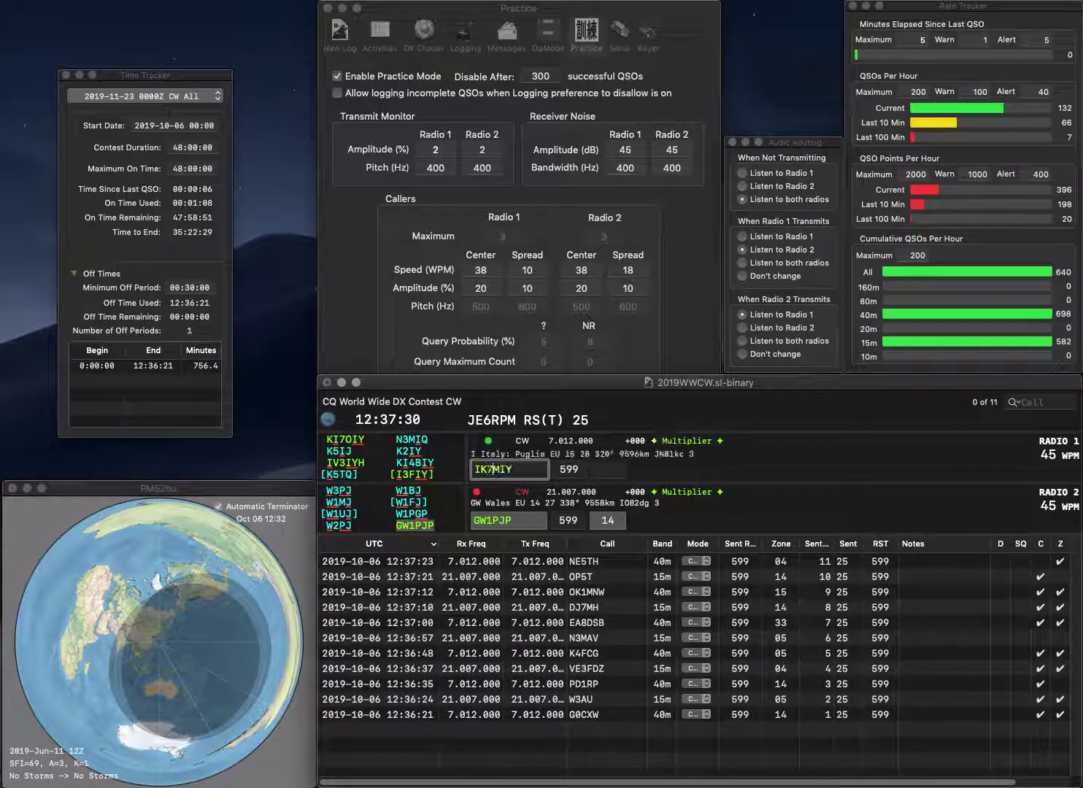
key("Return")
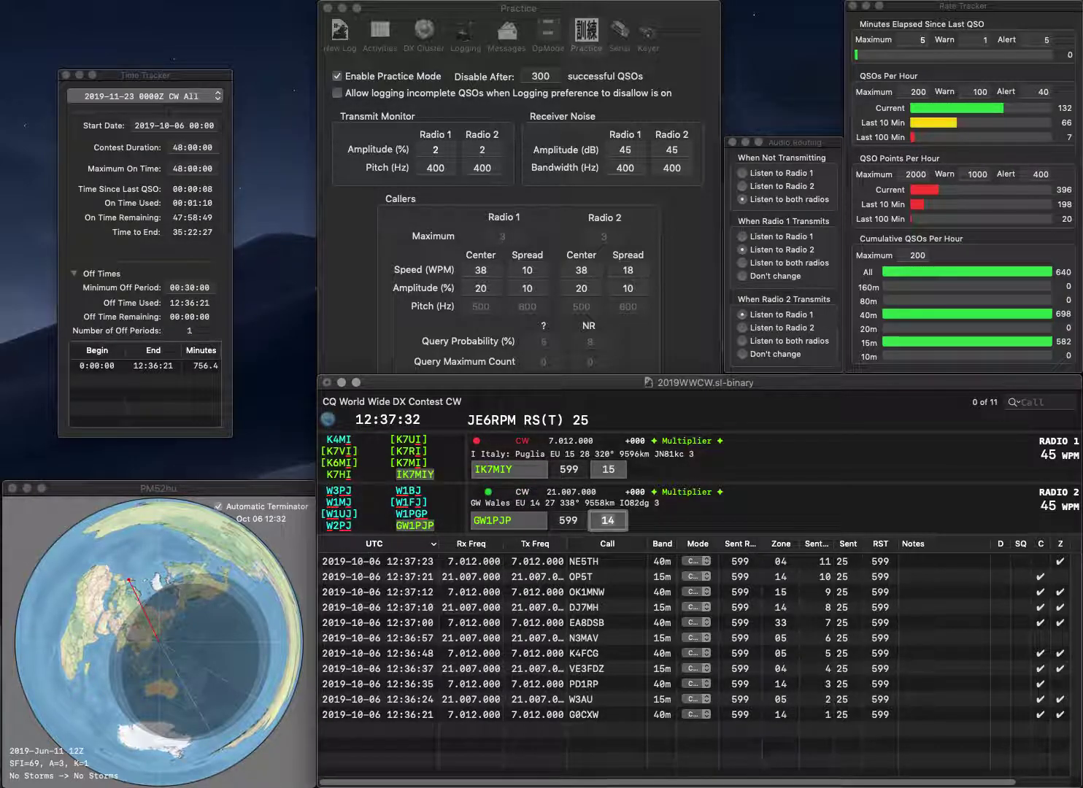
key("Return")
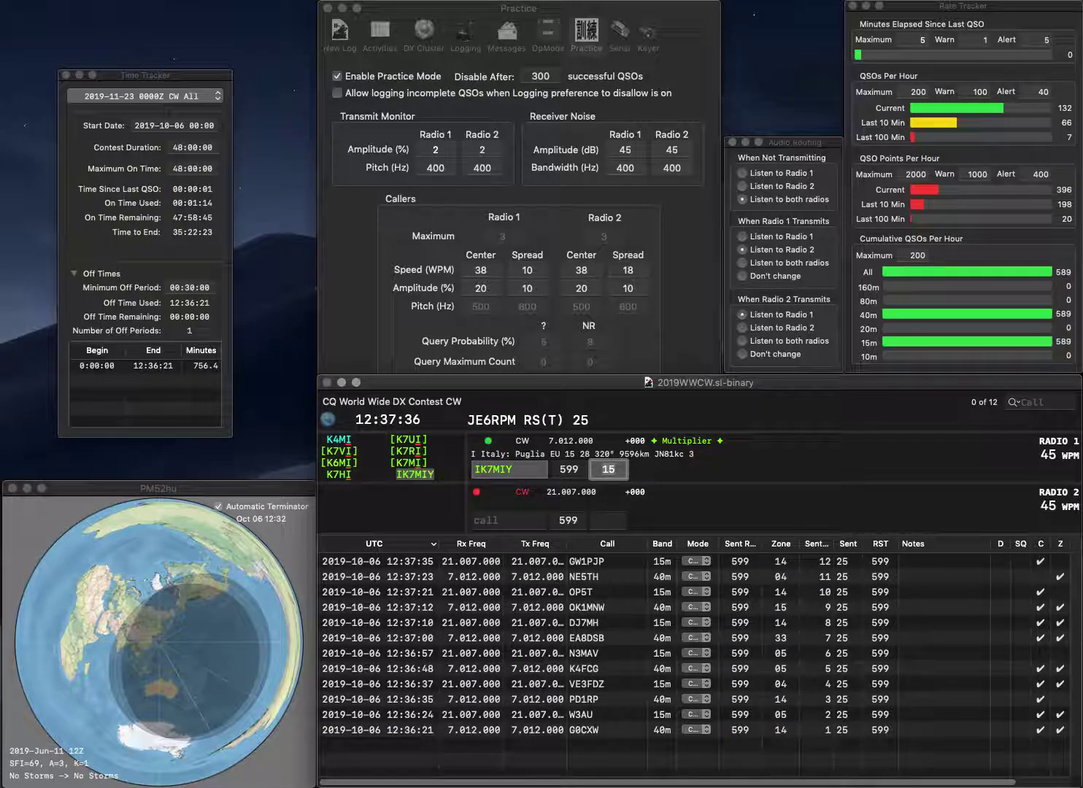
key("Return")
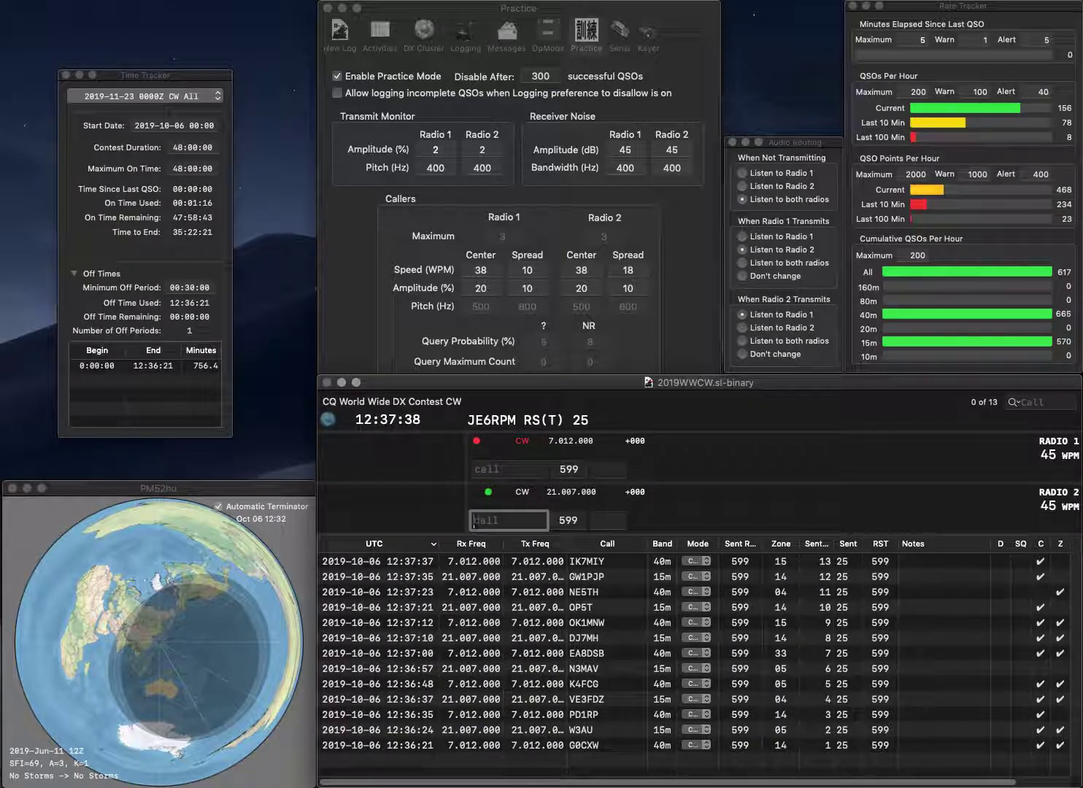
Work 4SFC on 15m and 4ZAO on 40m, exchanging reports with both
key("Return")
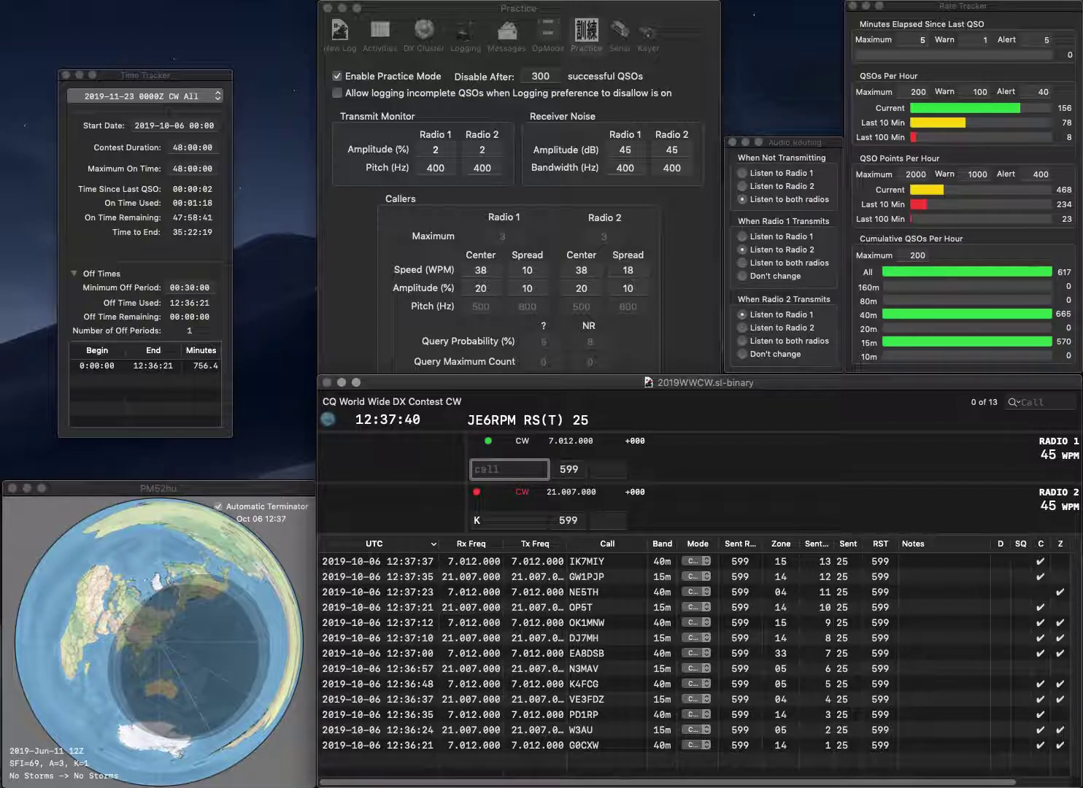
type("W")
key("Return")
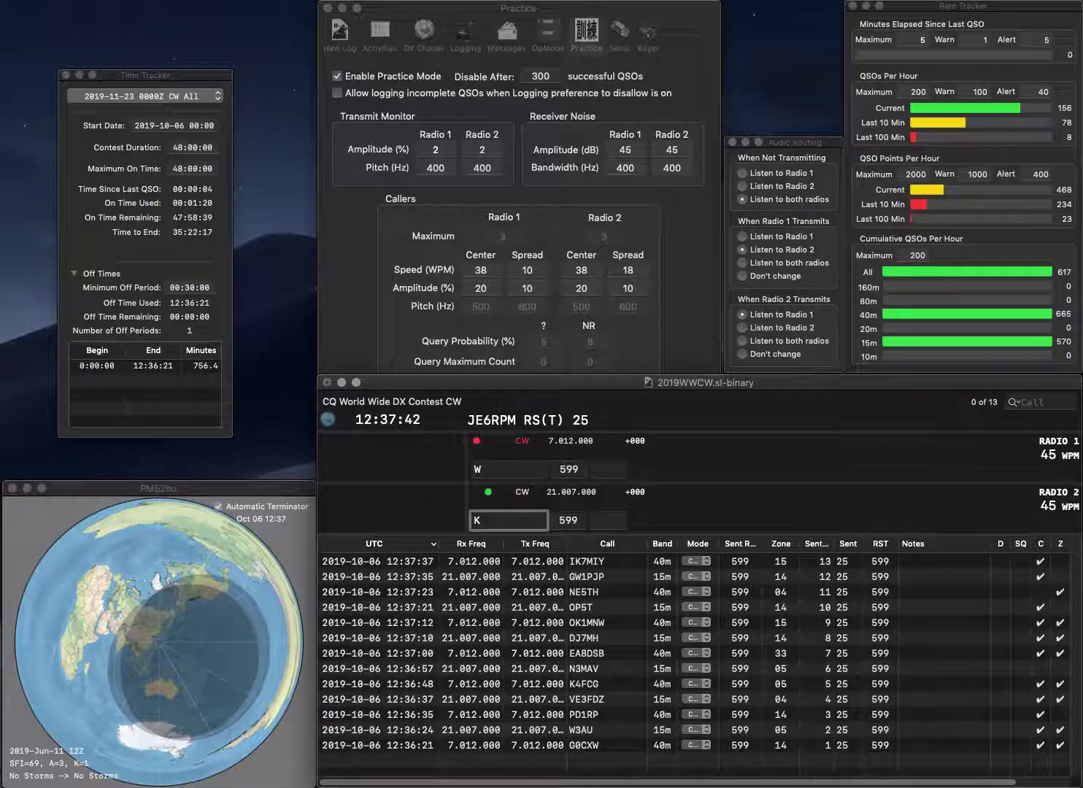
type("4SFC")
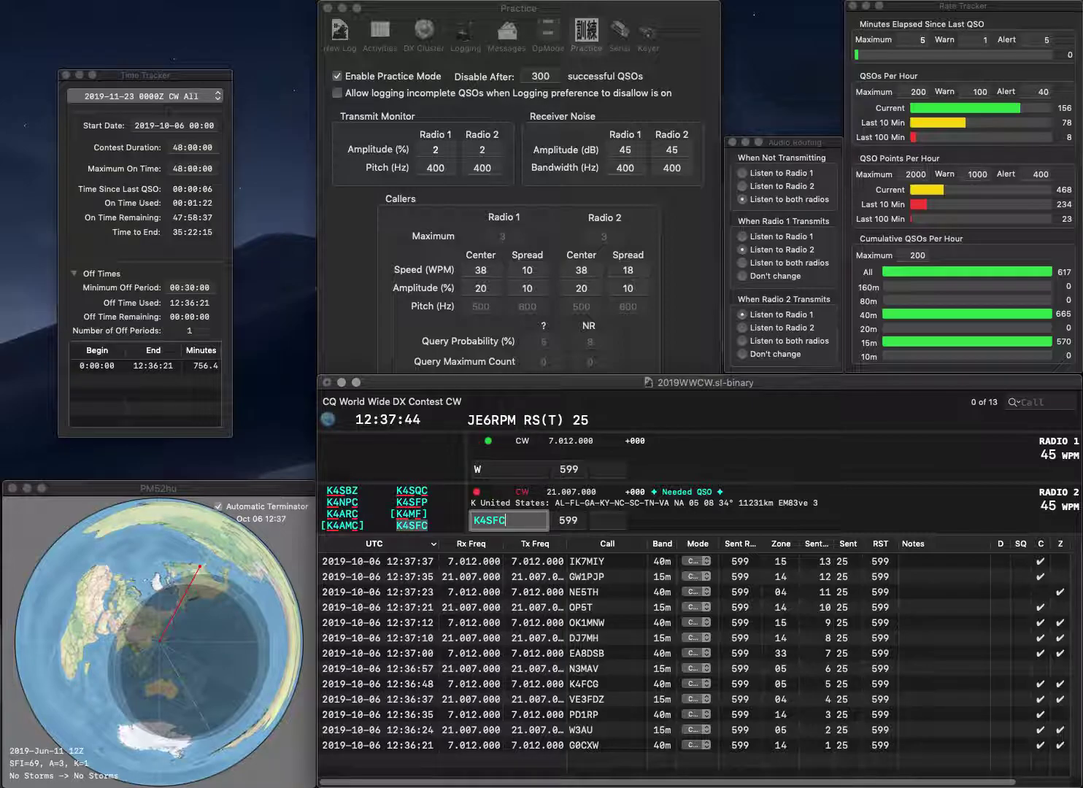
key("Return")
type("4ZAO")
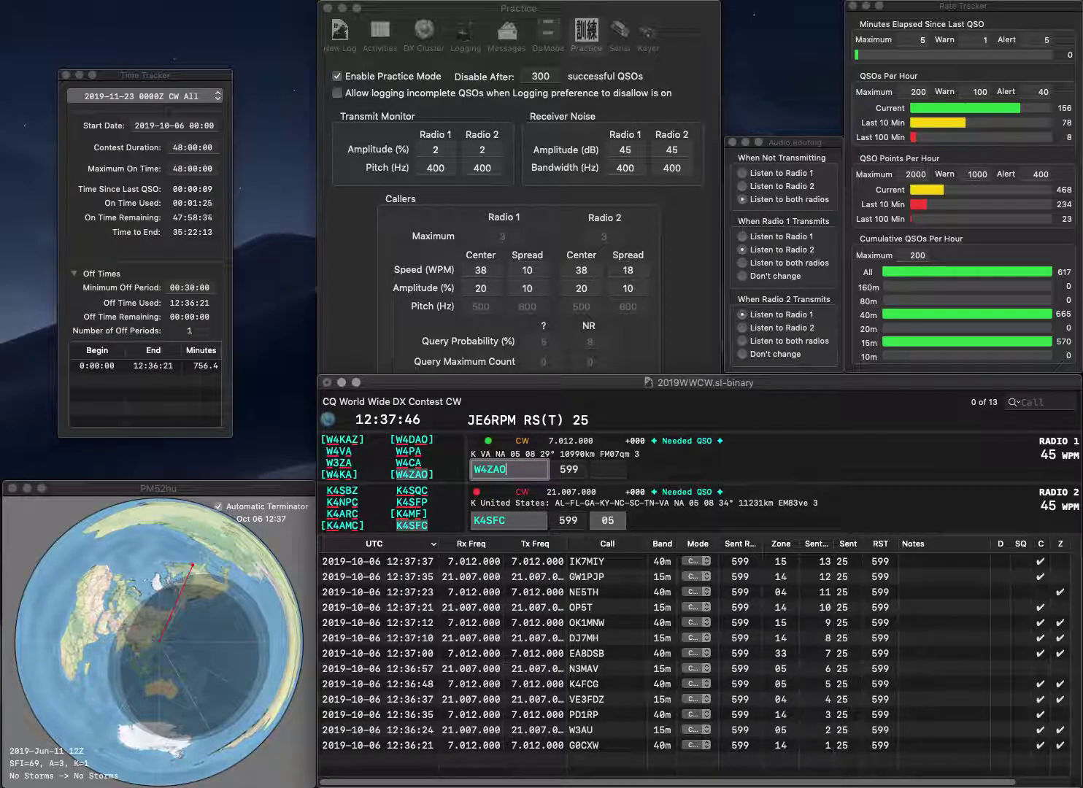
key("Return")
key("Return")
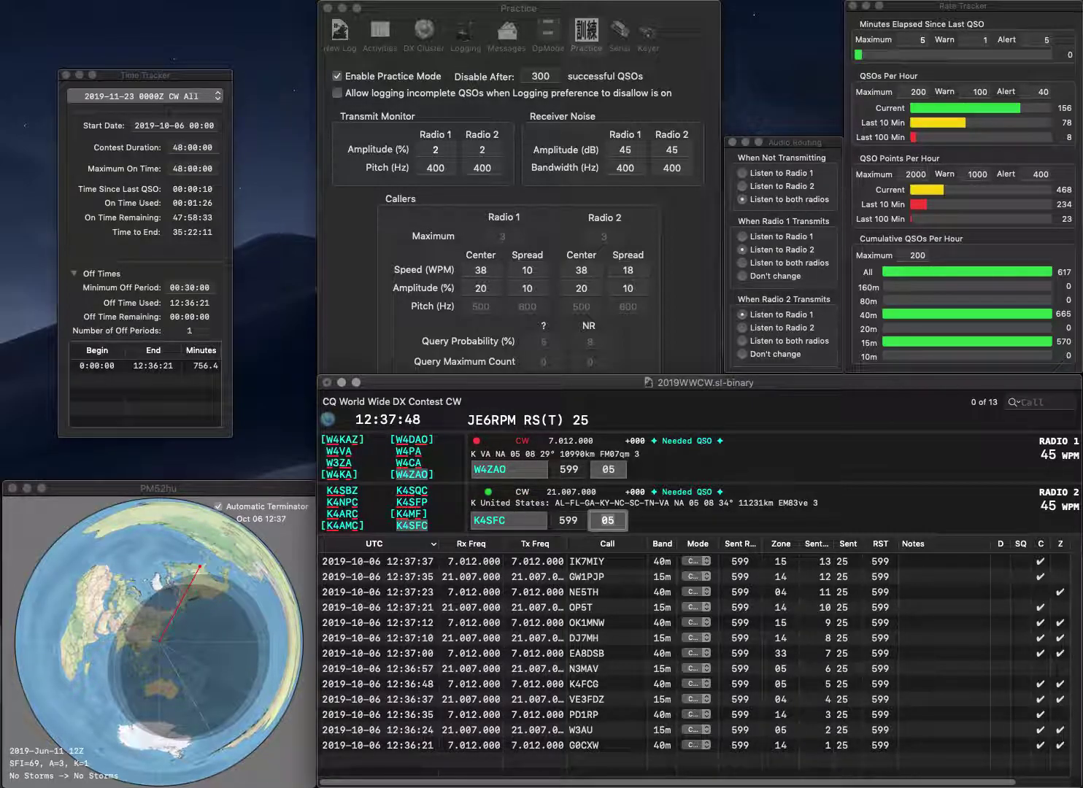
key("Return")
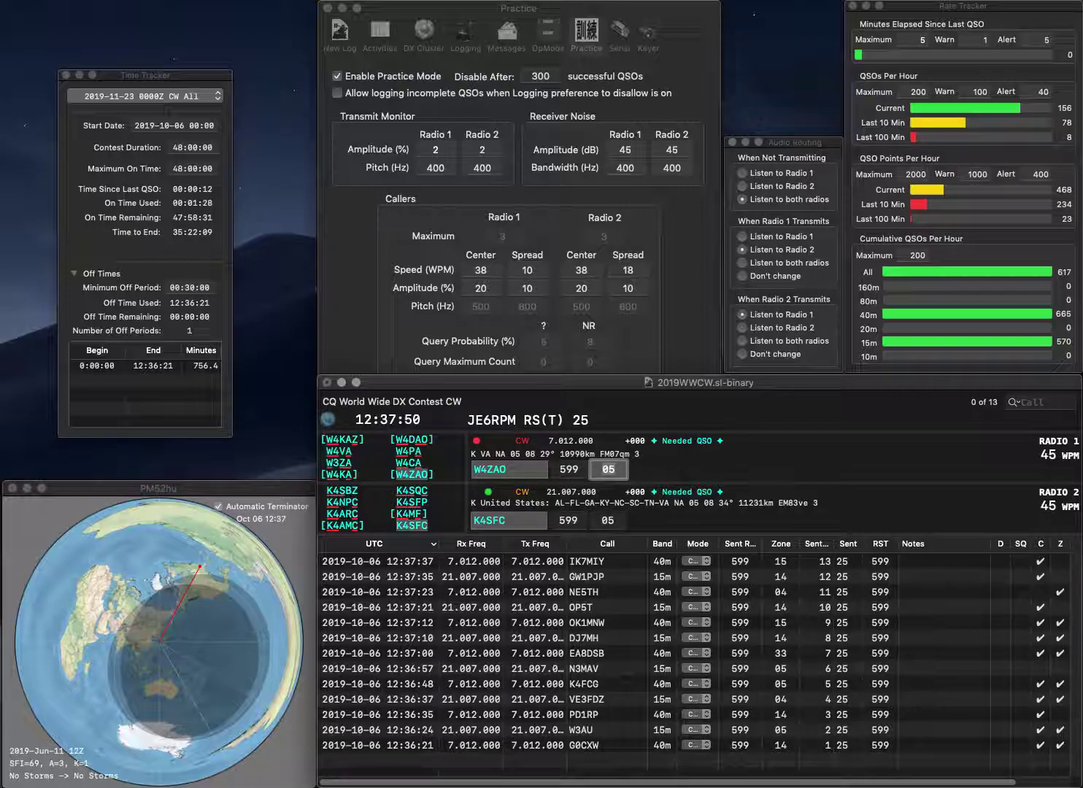
key("Return")
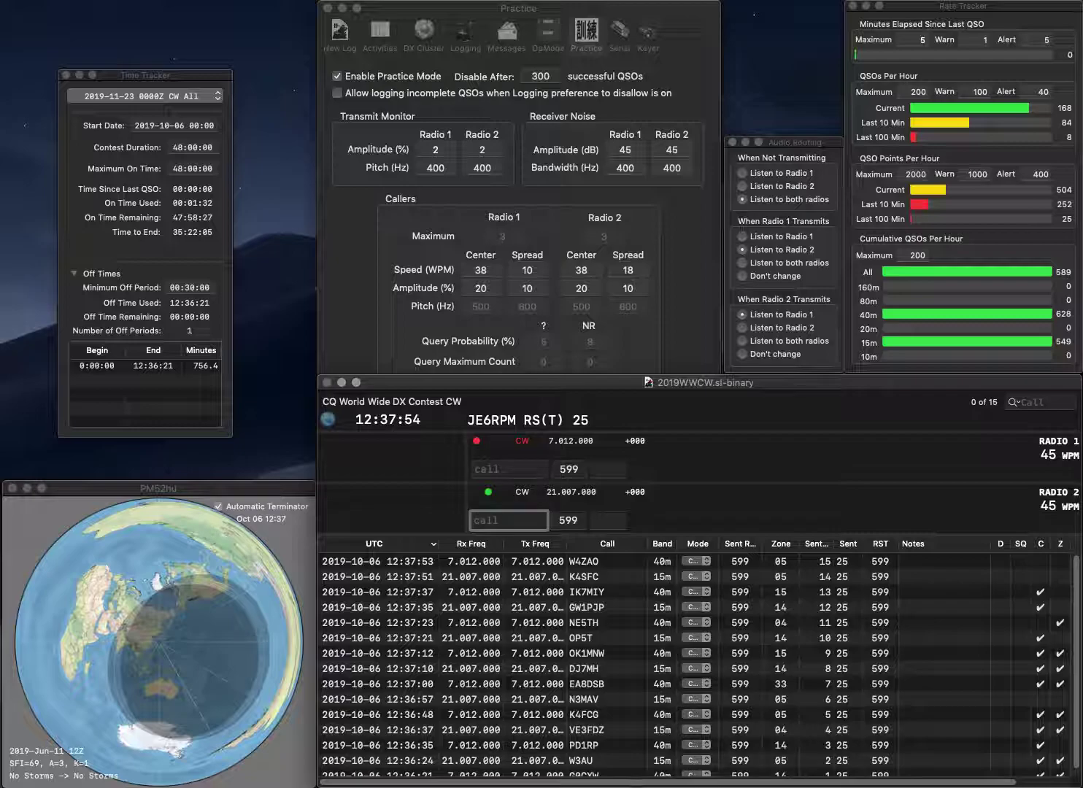
Send exchanges to WC2L on 40m and the 5OM caller on 15m
type("KZ")
key("Return")
type("WC2L")
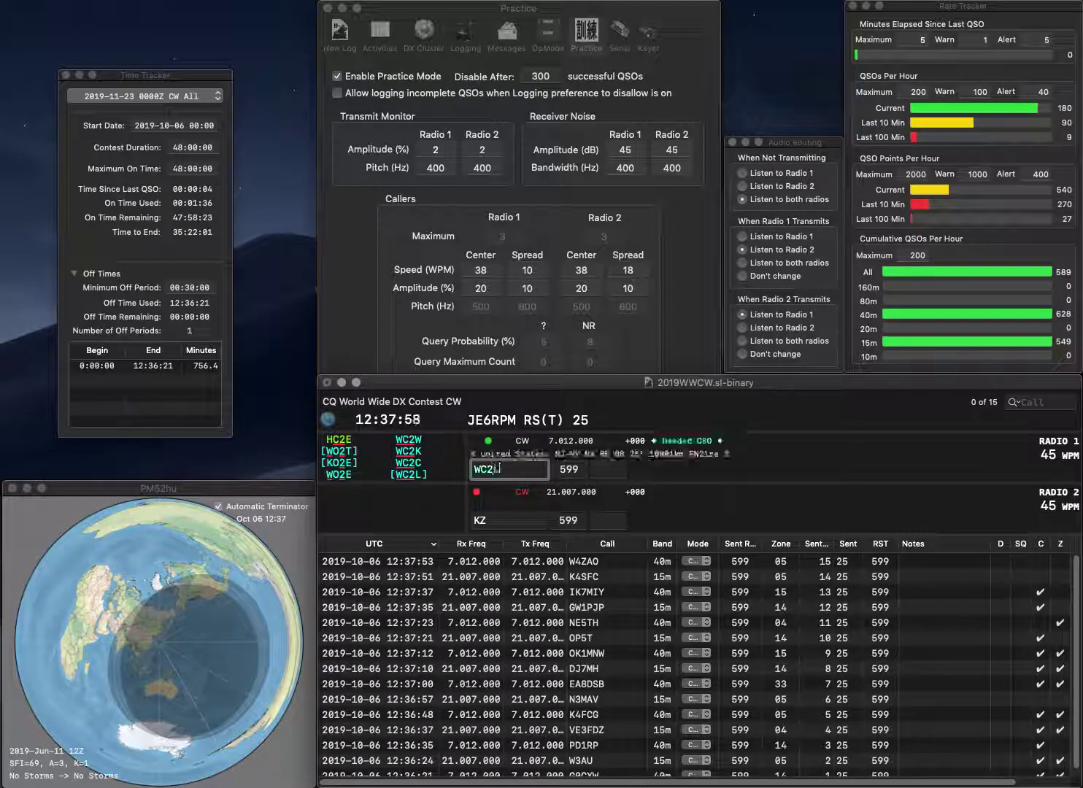
key("Return")
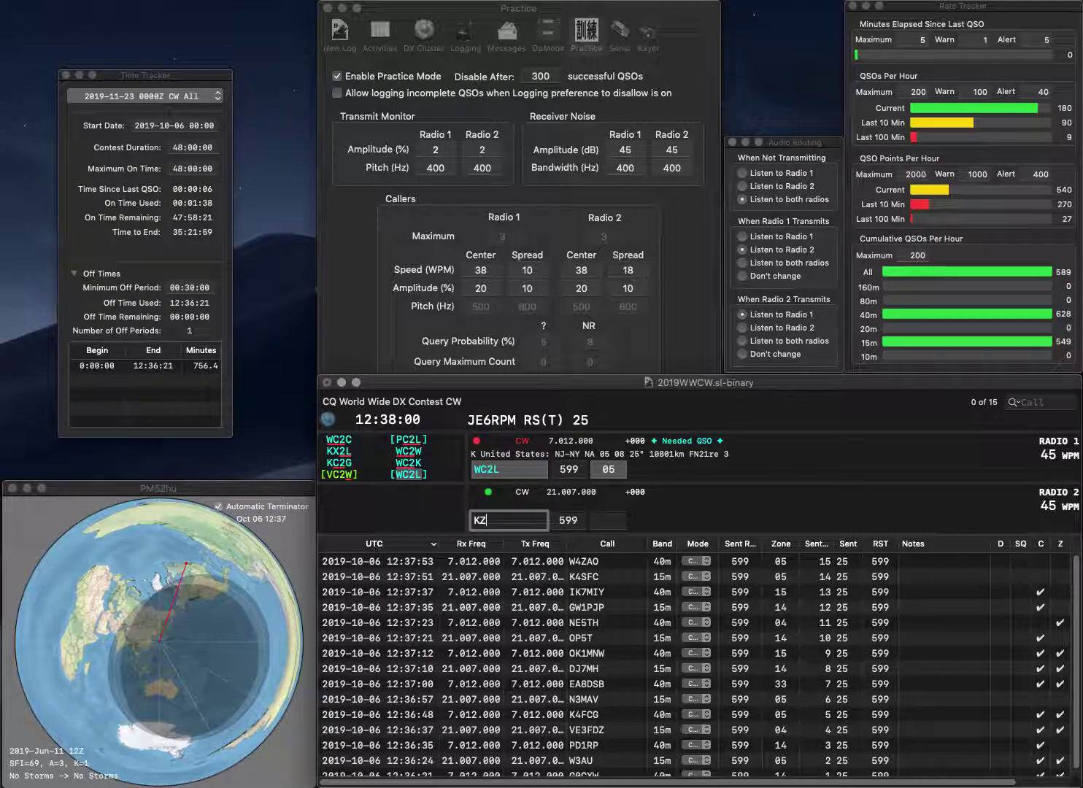
type("5OM")
key("Return")
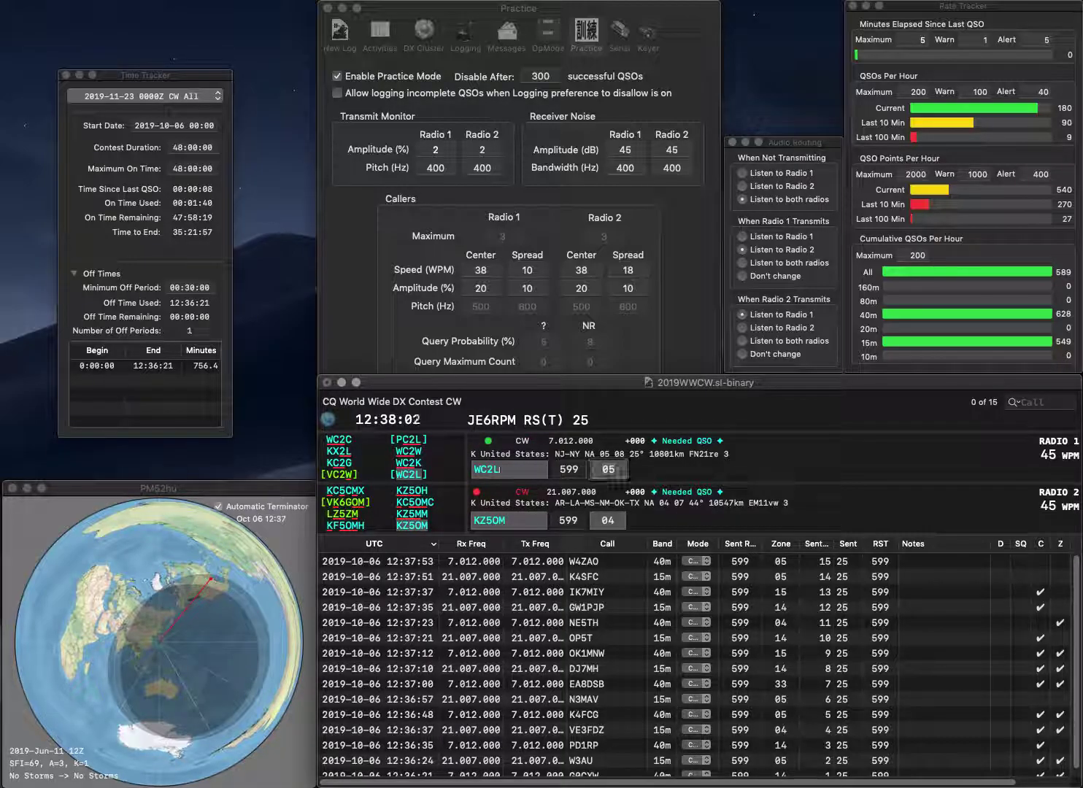
key("Return")
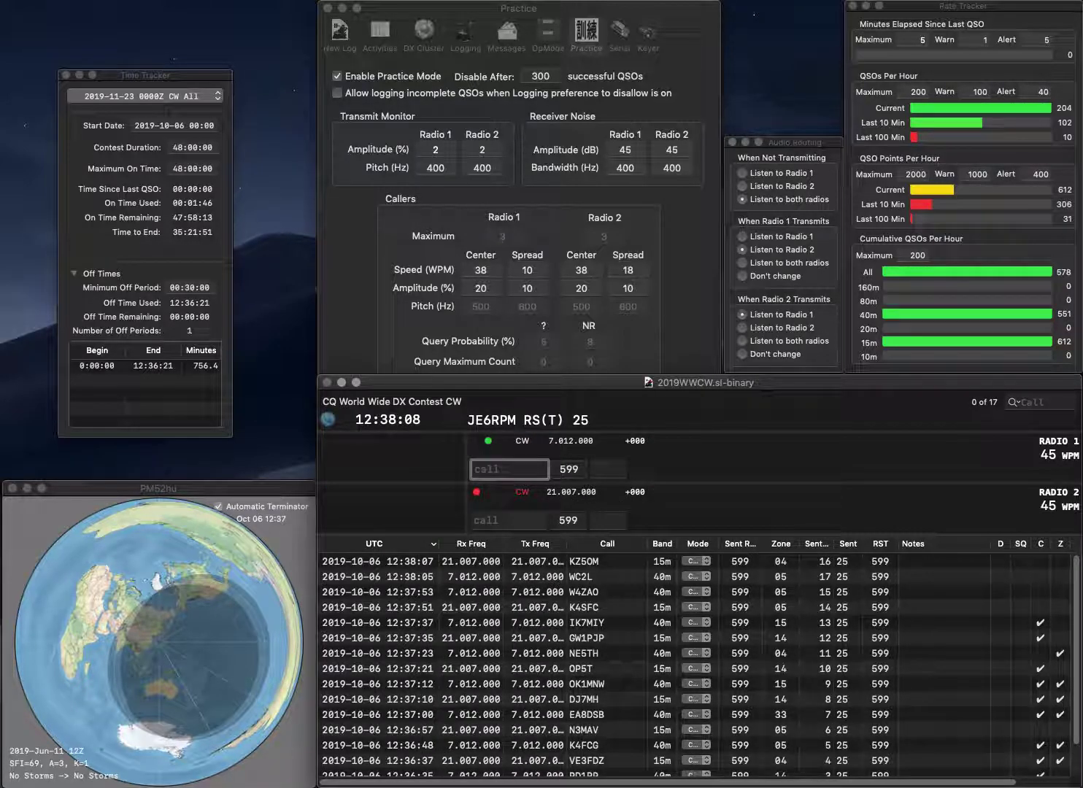
type("BRS")
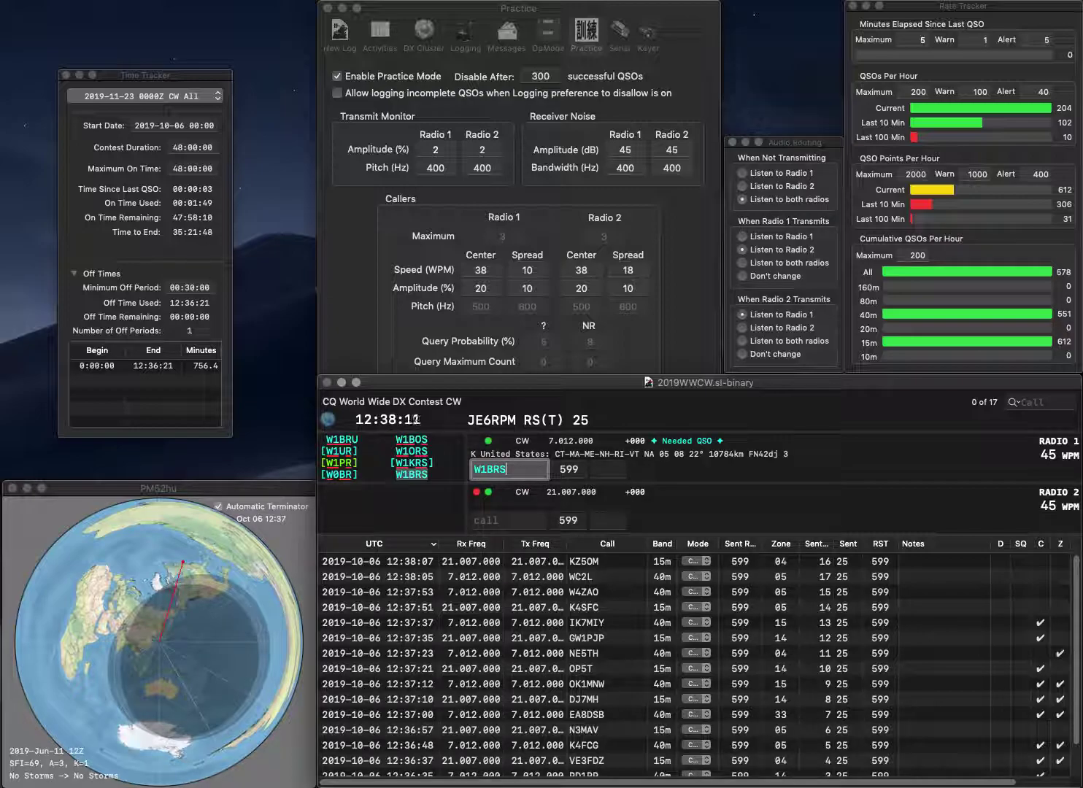
key("Return")
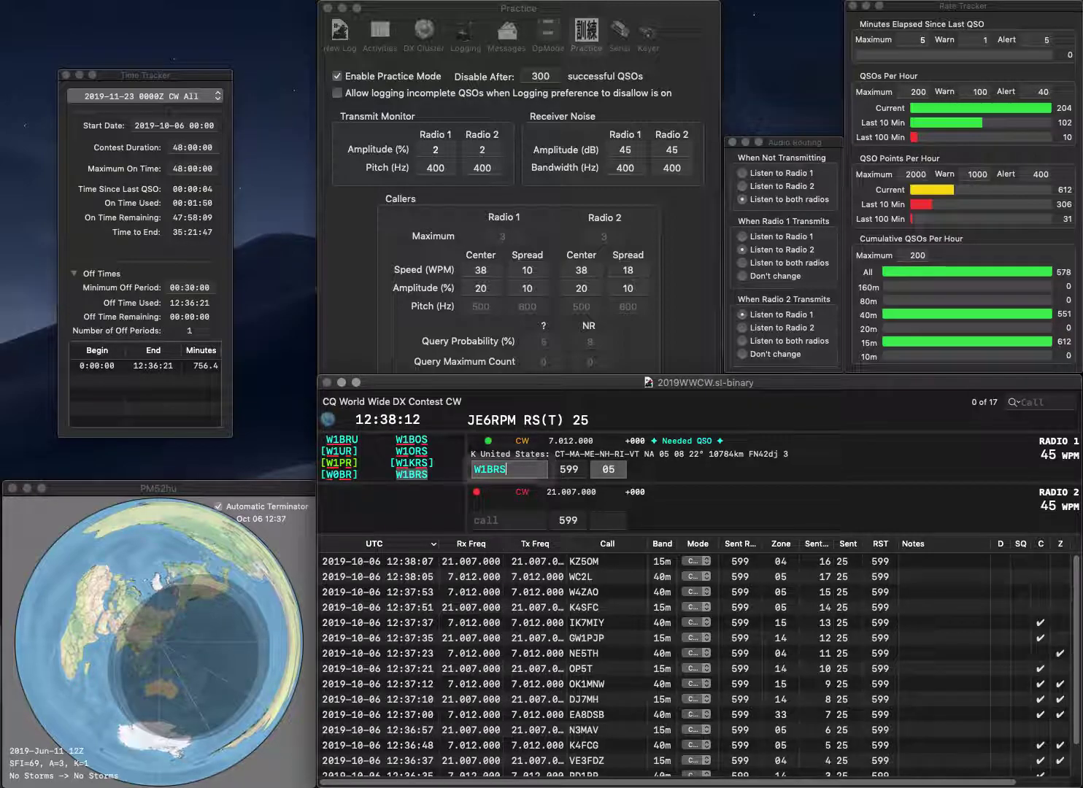
type("W8")
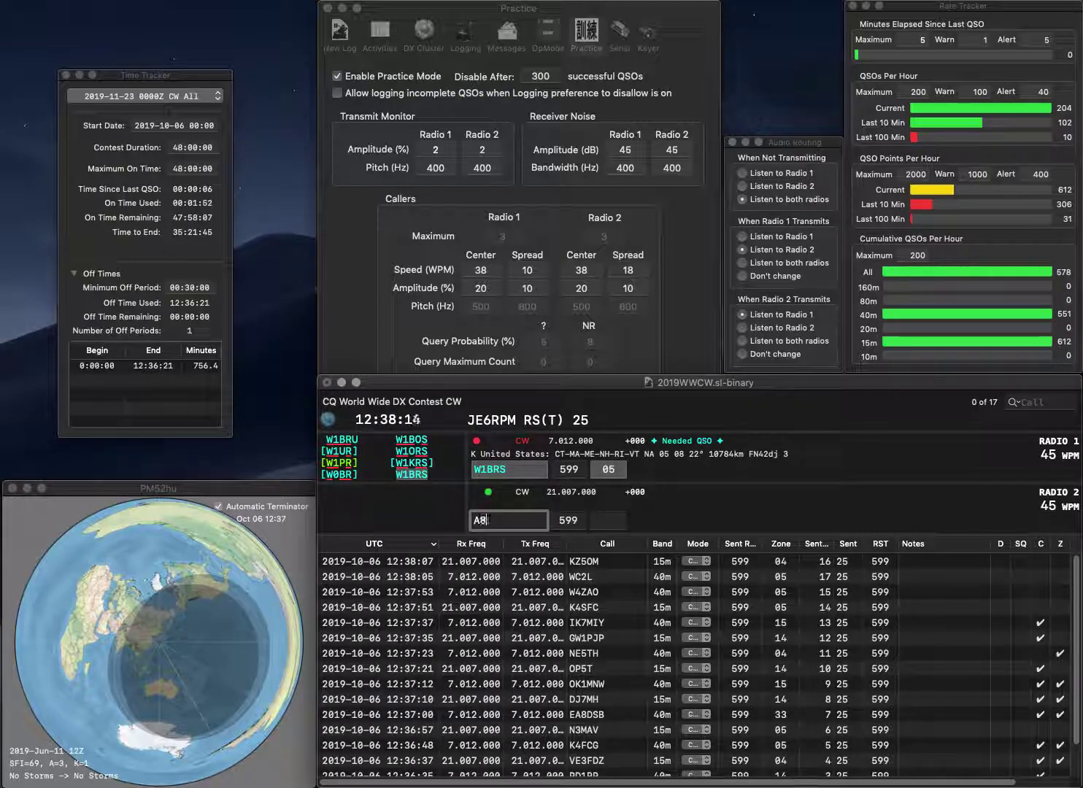
type("ASS")
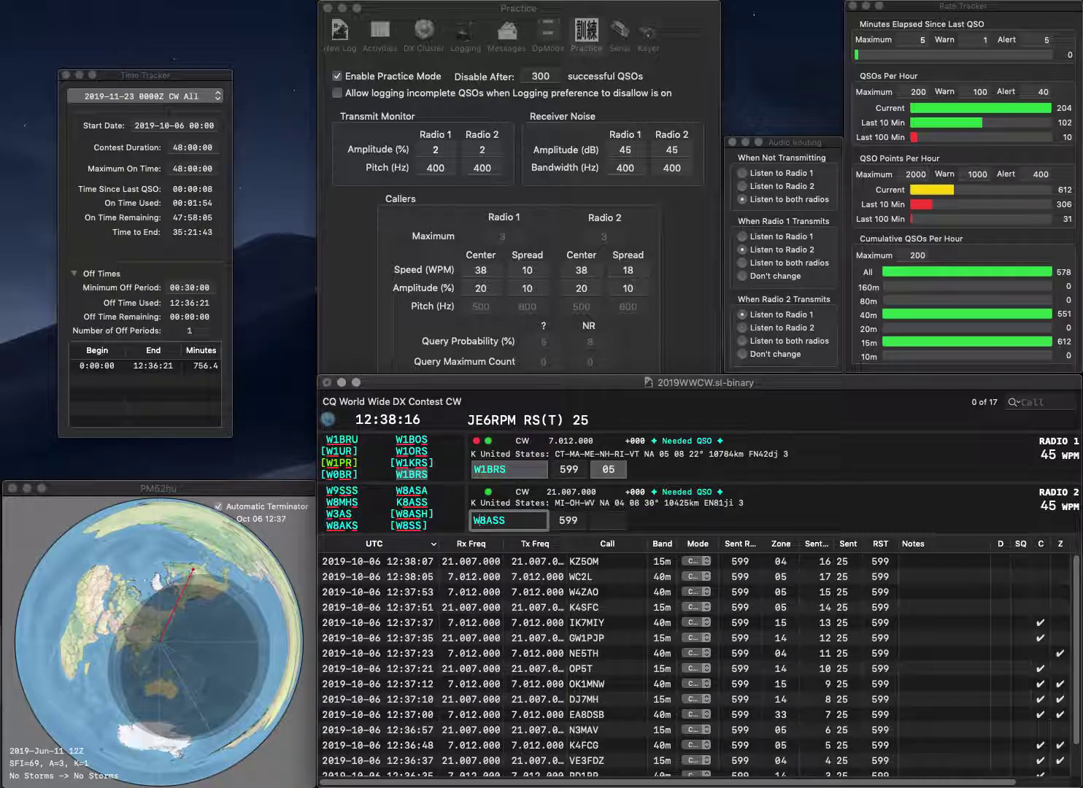
type("B")
key("Return")
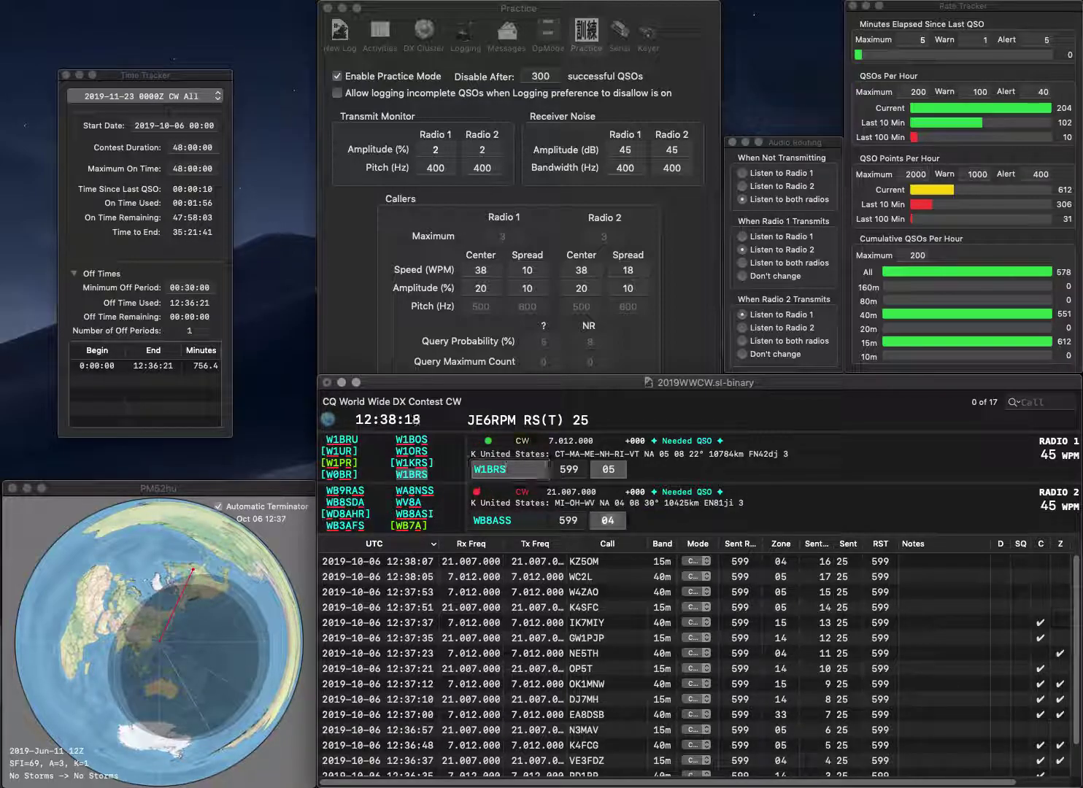
key("Tab")
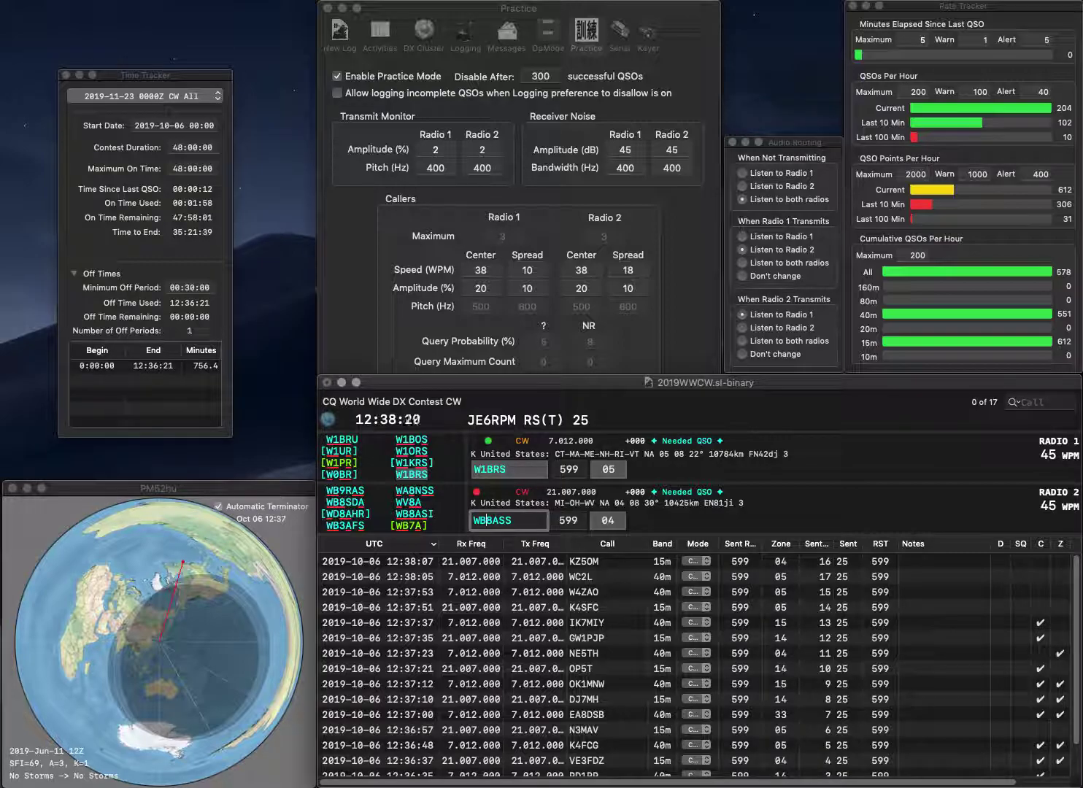
key("Return")
key("Left")
key("Left")
key("Left")
key("Left")
key("BackSpace")
type("D")
key("Right")
key("Right")
key("Right")
key("Right")
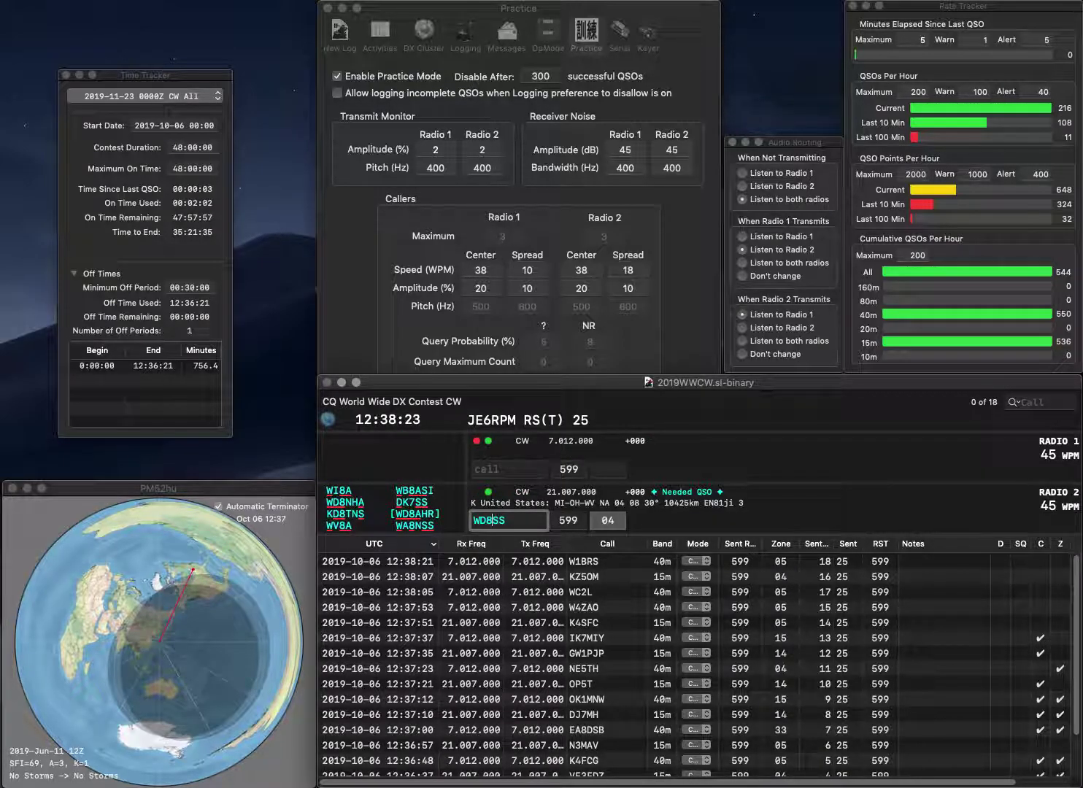
key("BackSpace")
key("BackSpace")
key("BackSpace")
key("Return")
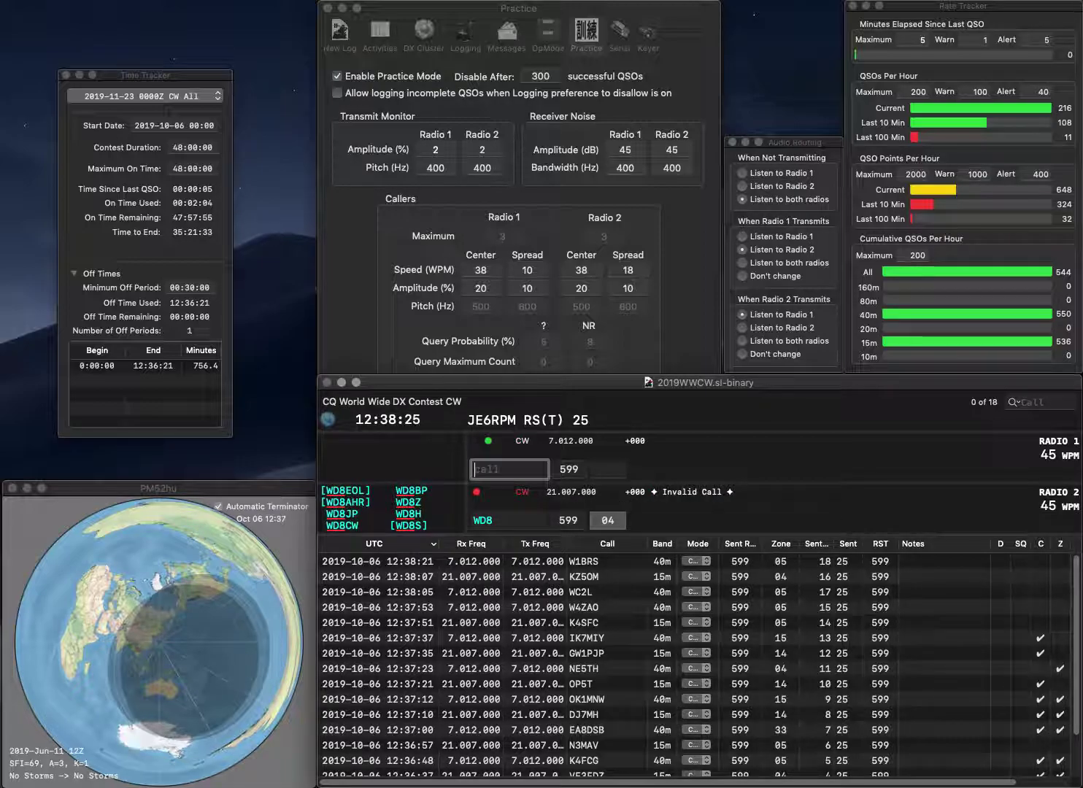
type("EA5DM")
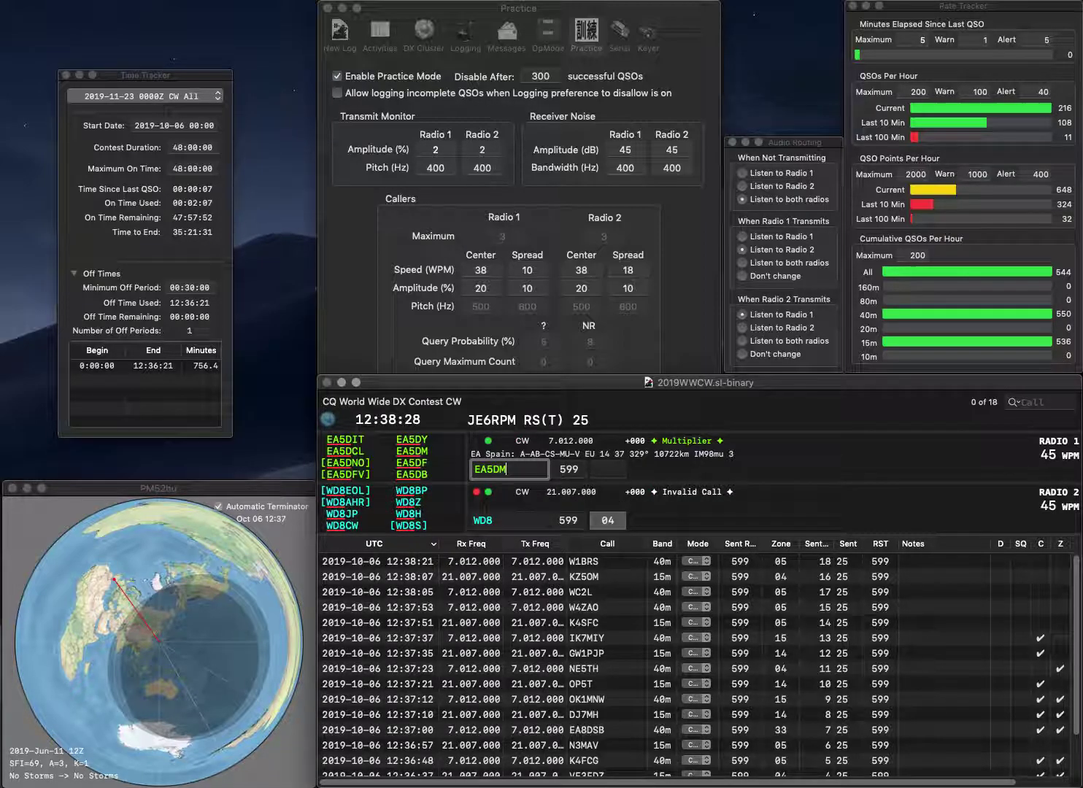
key("Return")
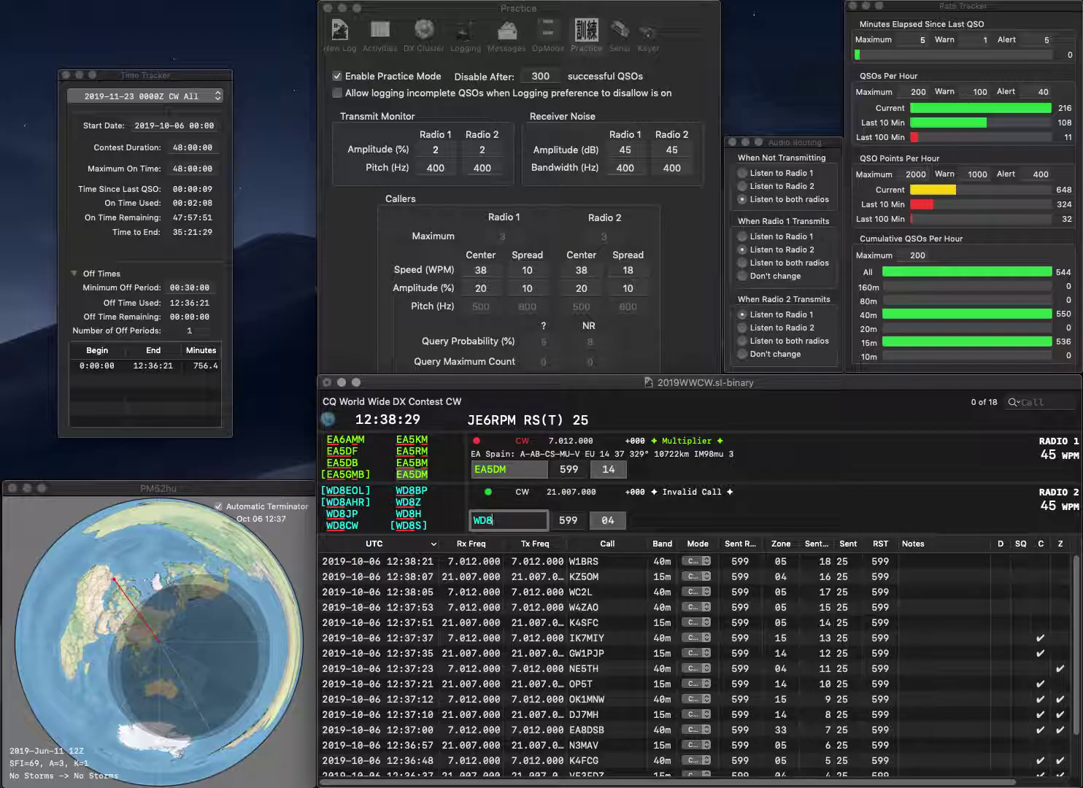
Correct and log the ASI 15m call, then fix the 40m call ending to BM
type("ASI")
key("Left")
key("Left")
key("Left")
key("Left")
key("BackSpace")
type("B")
key("Return")
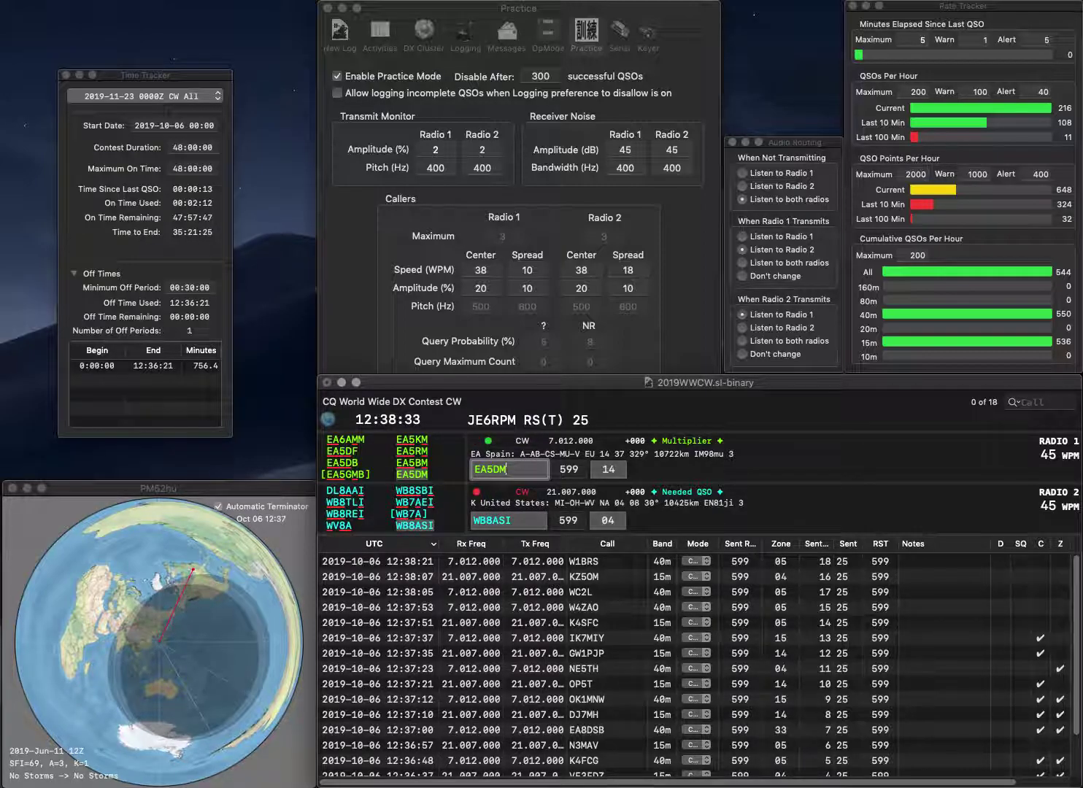
key("Return")
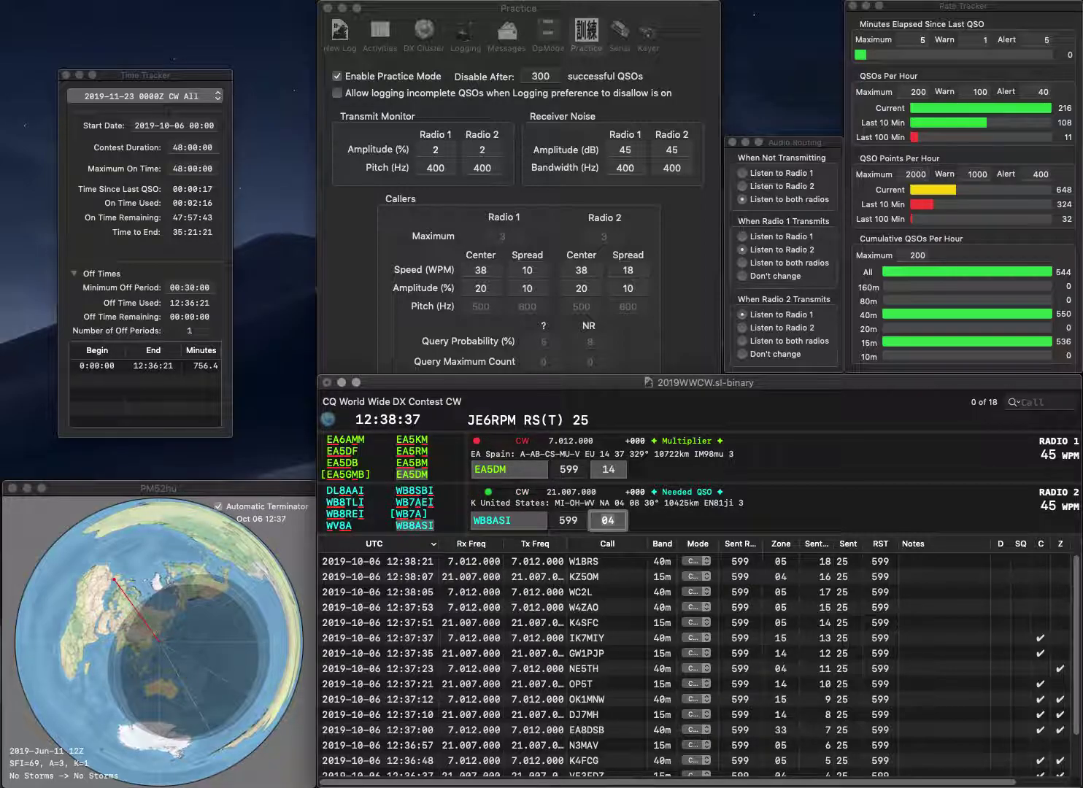
key("Return")
key("BackSpace")
key("BackSpace")
type("BM")
key("Return")
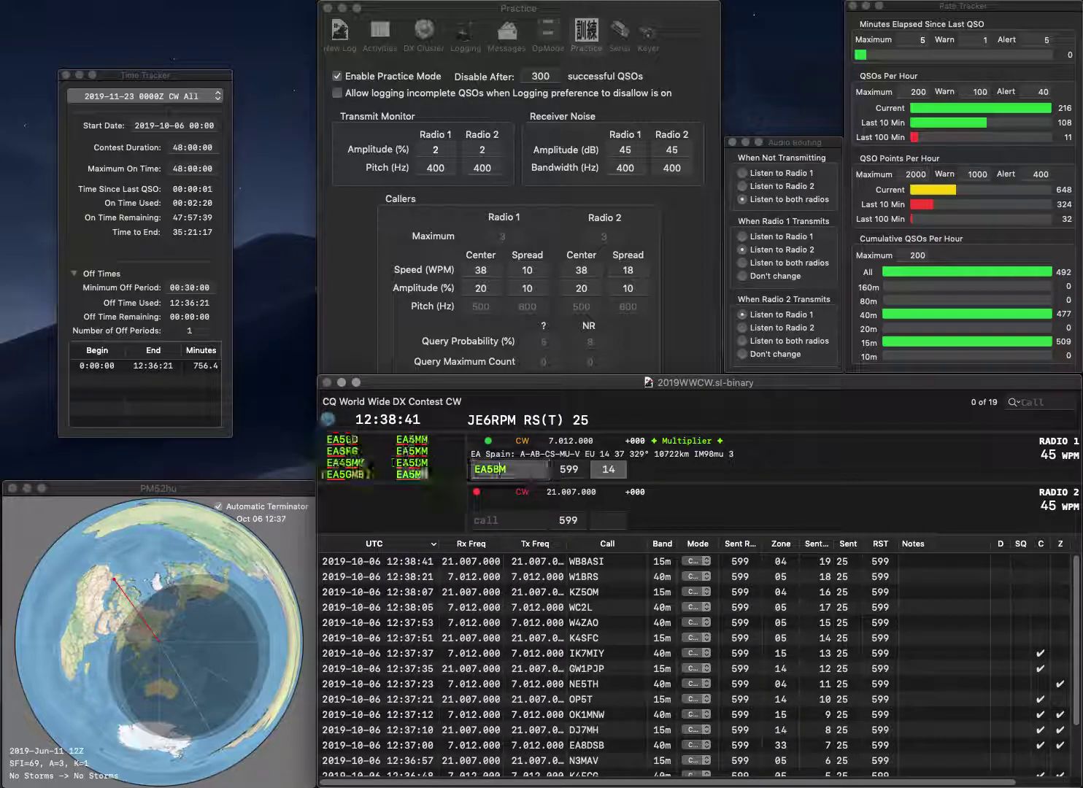
type("CE1QE")
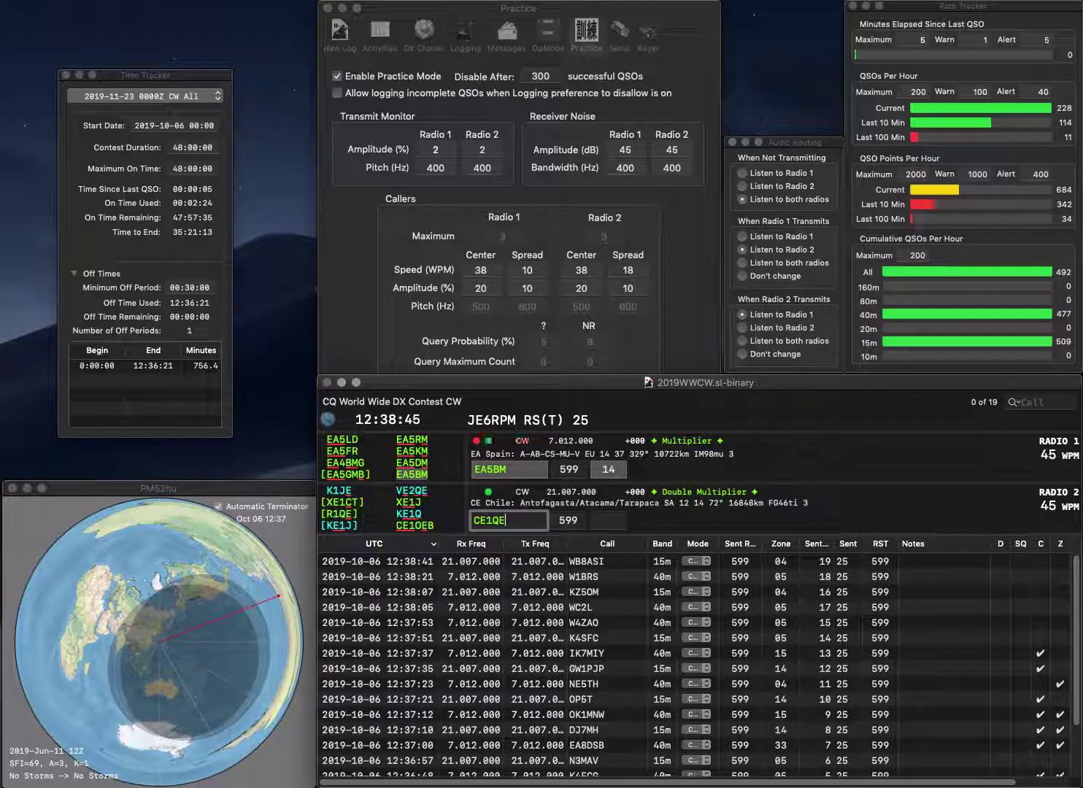
type("B")
key("Return")
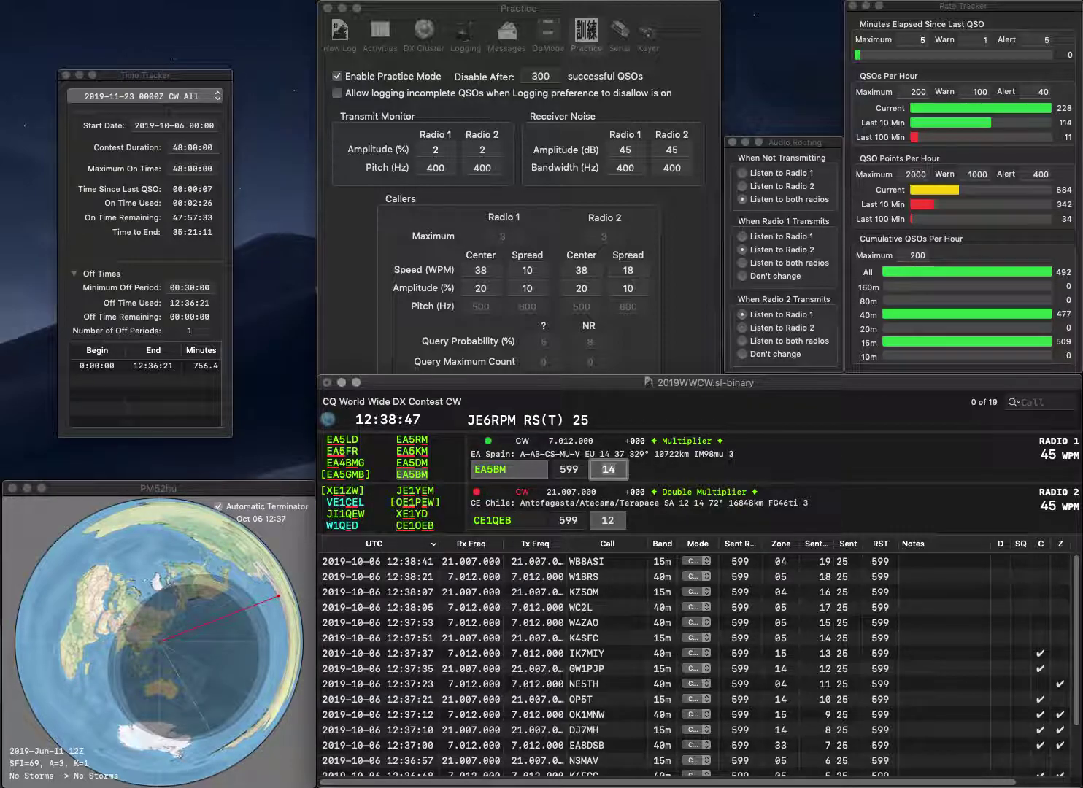
key("Return")
key("Tab")
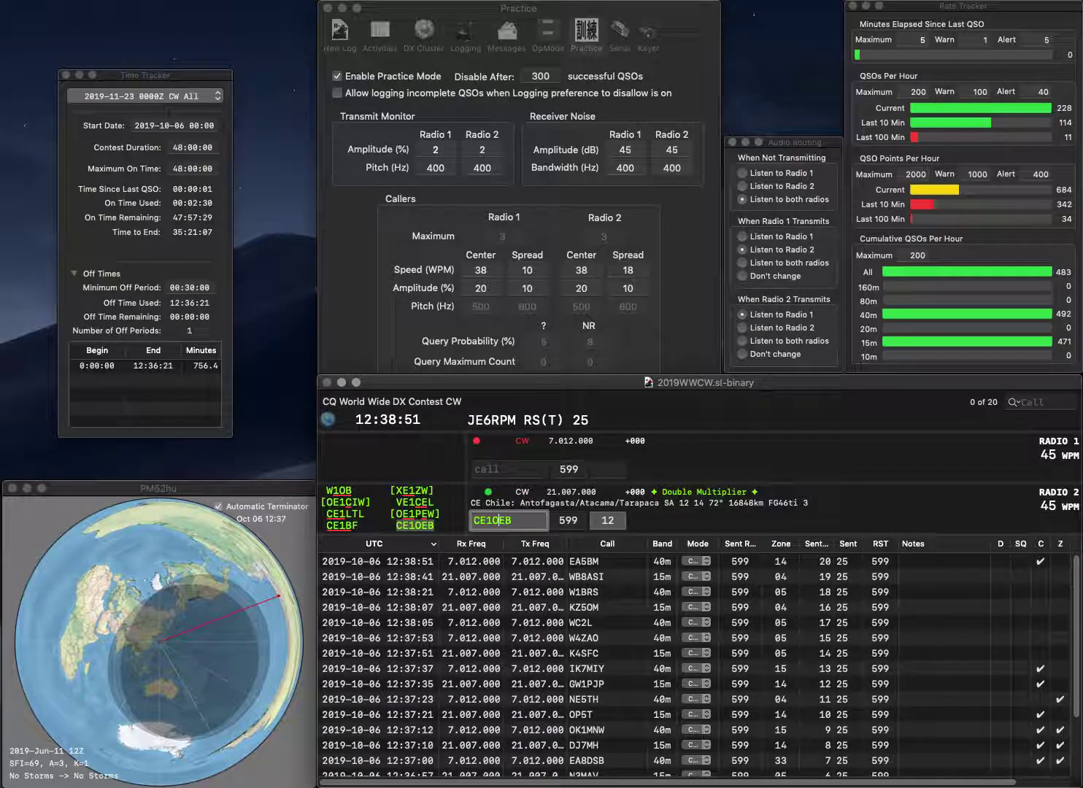
key("Return")
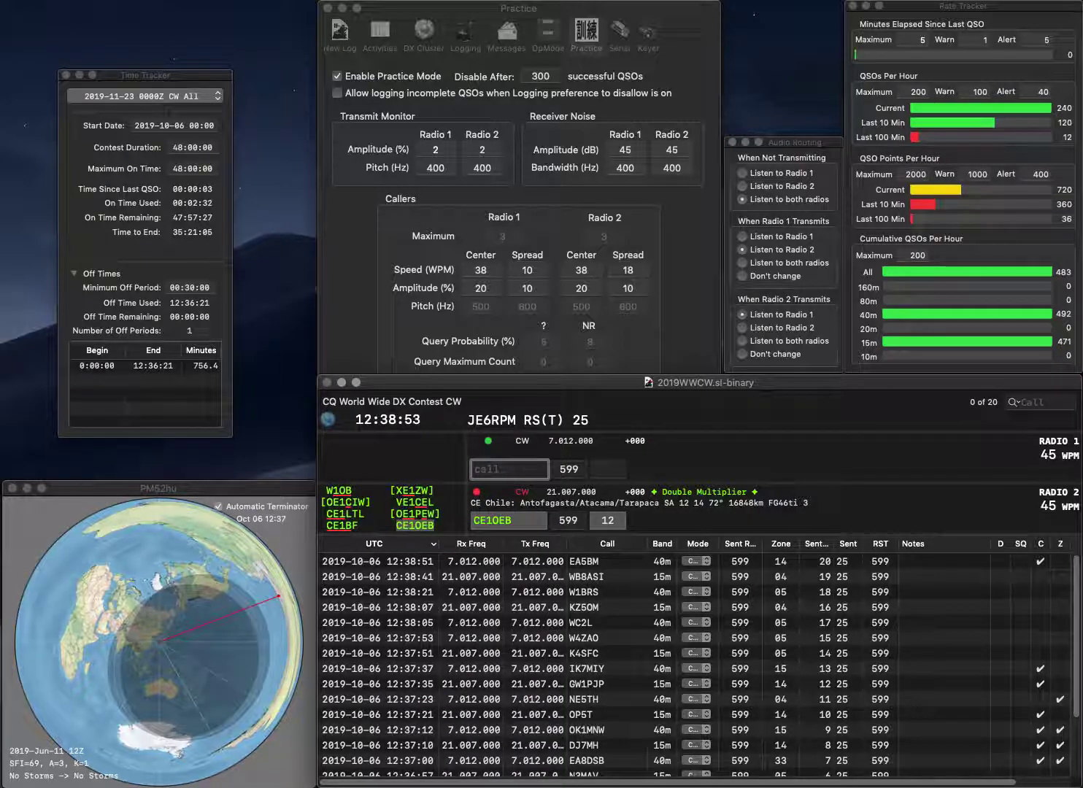
type("BG5HVP")
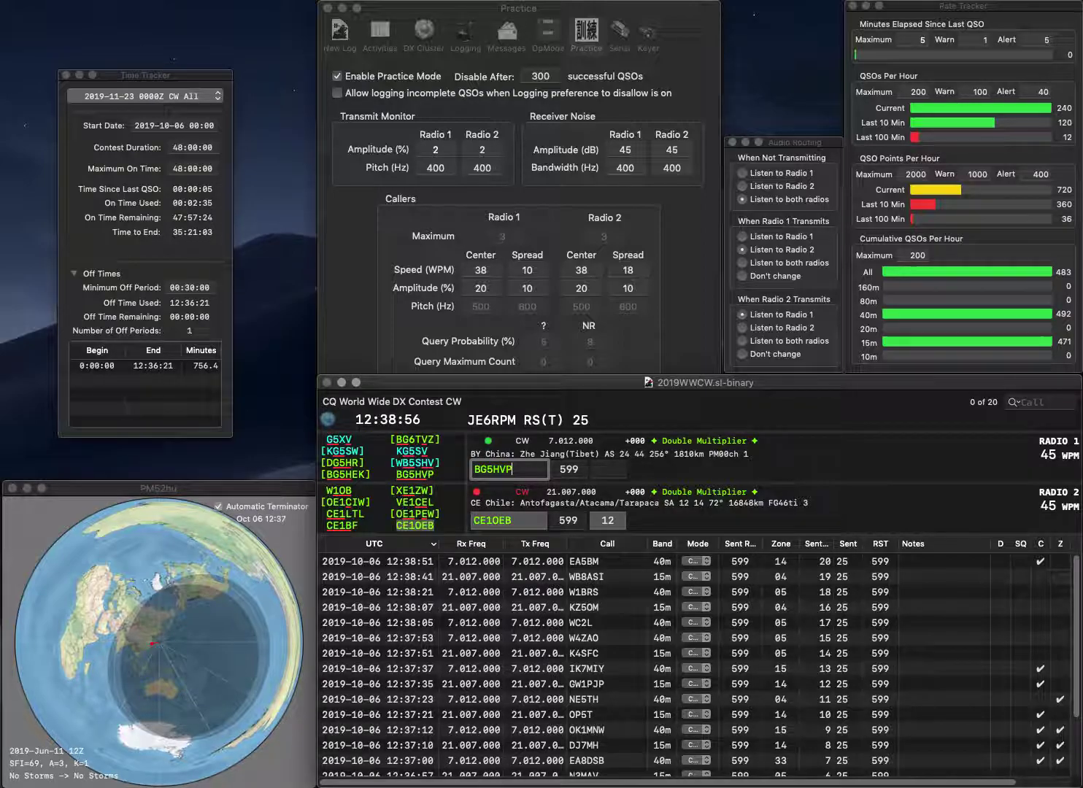
key("Return")
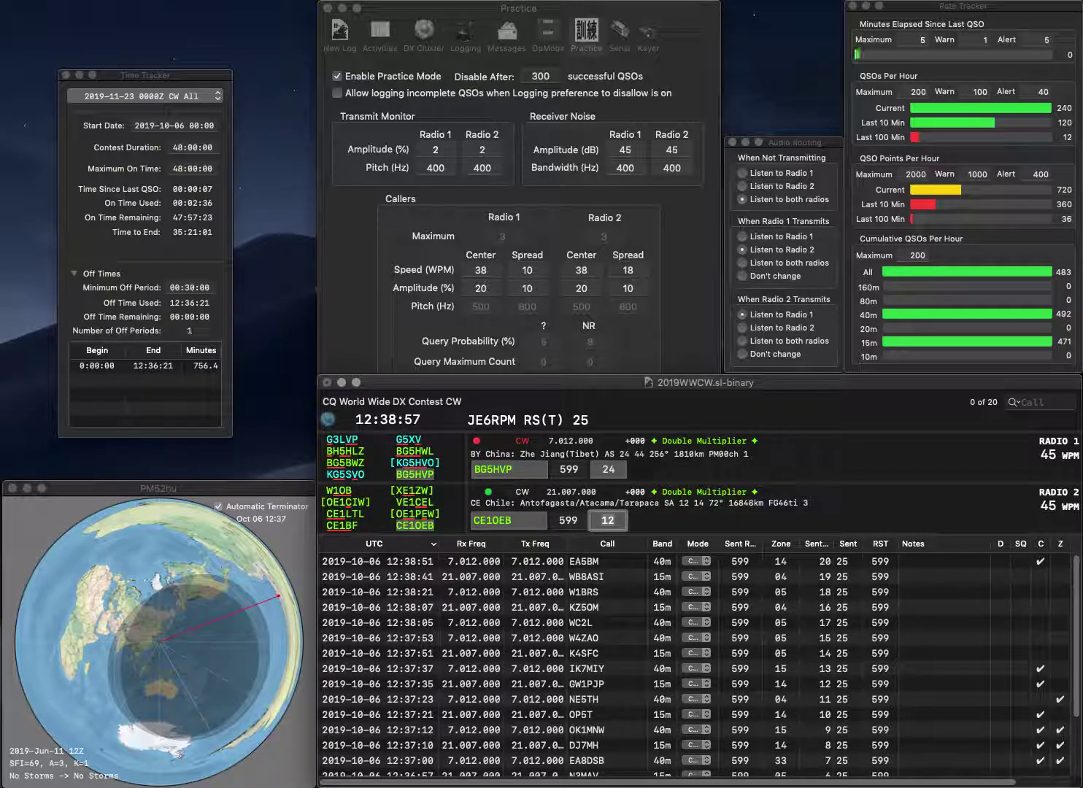
key("Return")
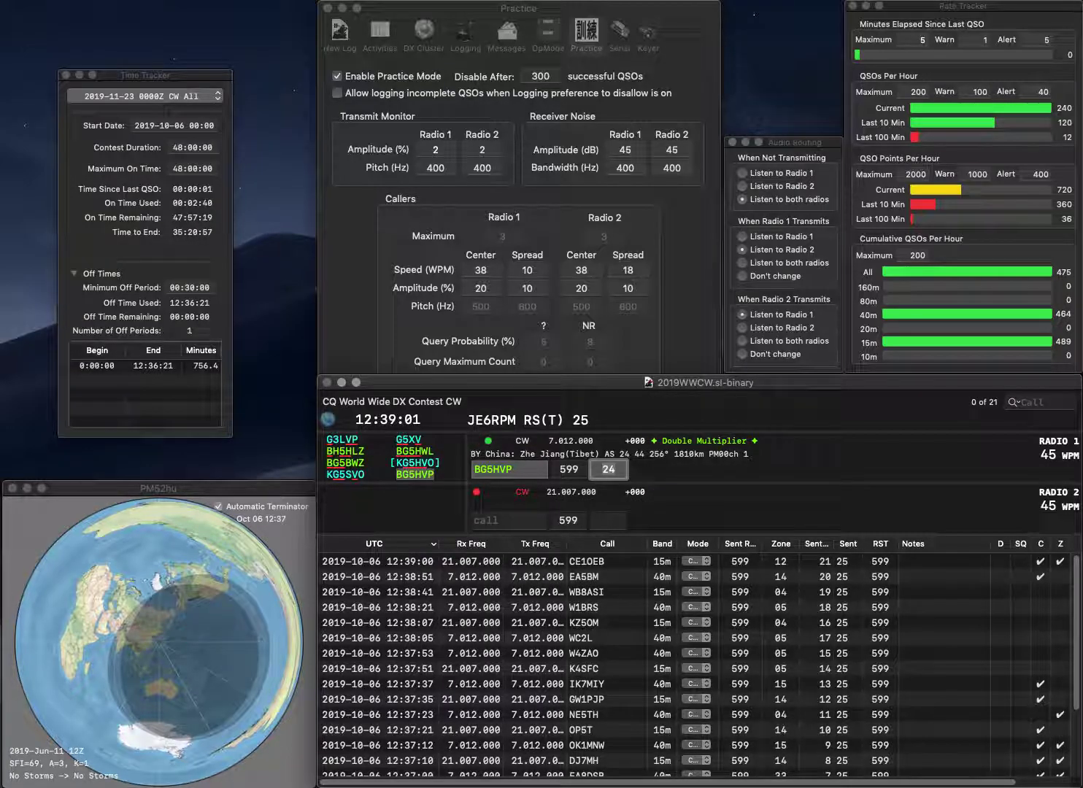
key("Return")
type("K")
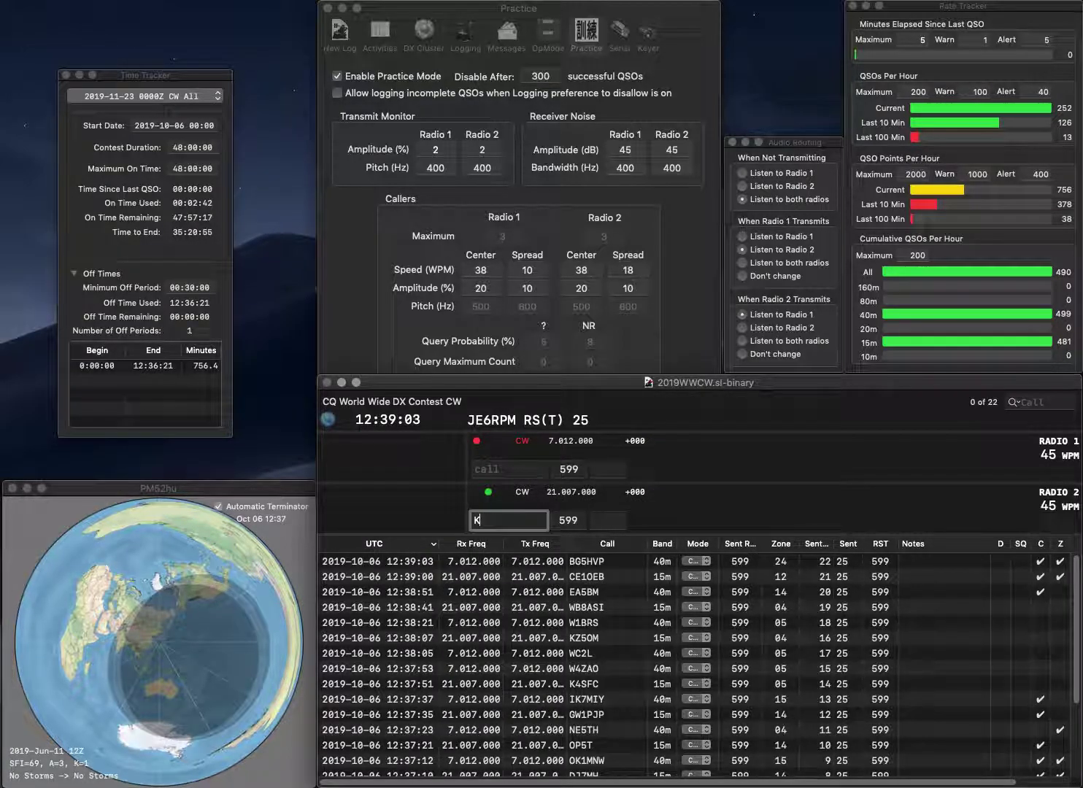
type("8MFO")
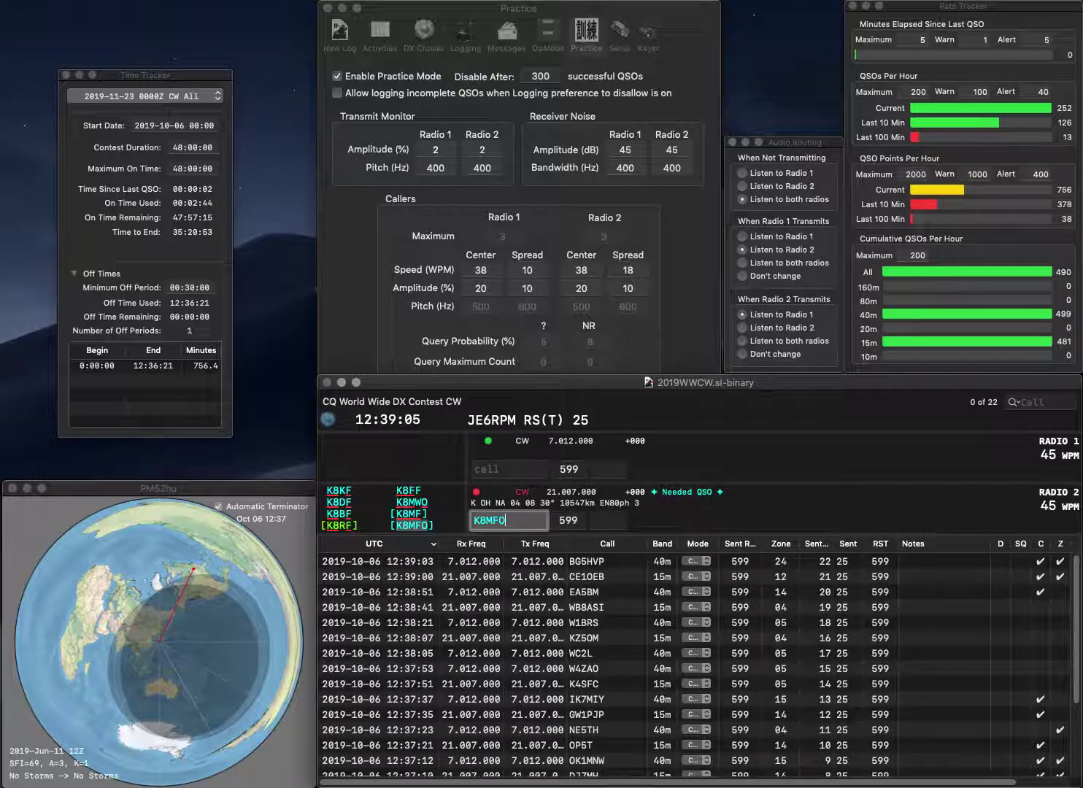
key("Return")
type("WA2RTS")
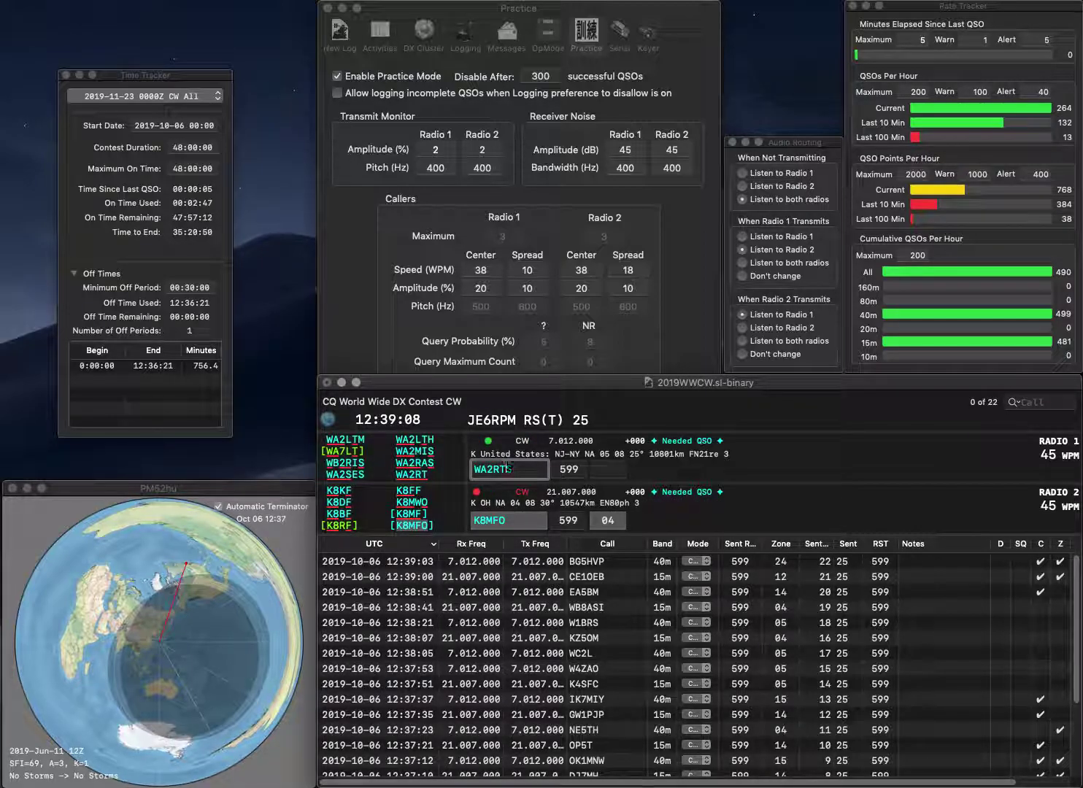
key("BackSpace")
type("H")
key("Return")
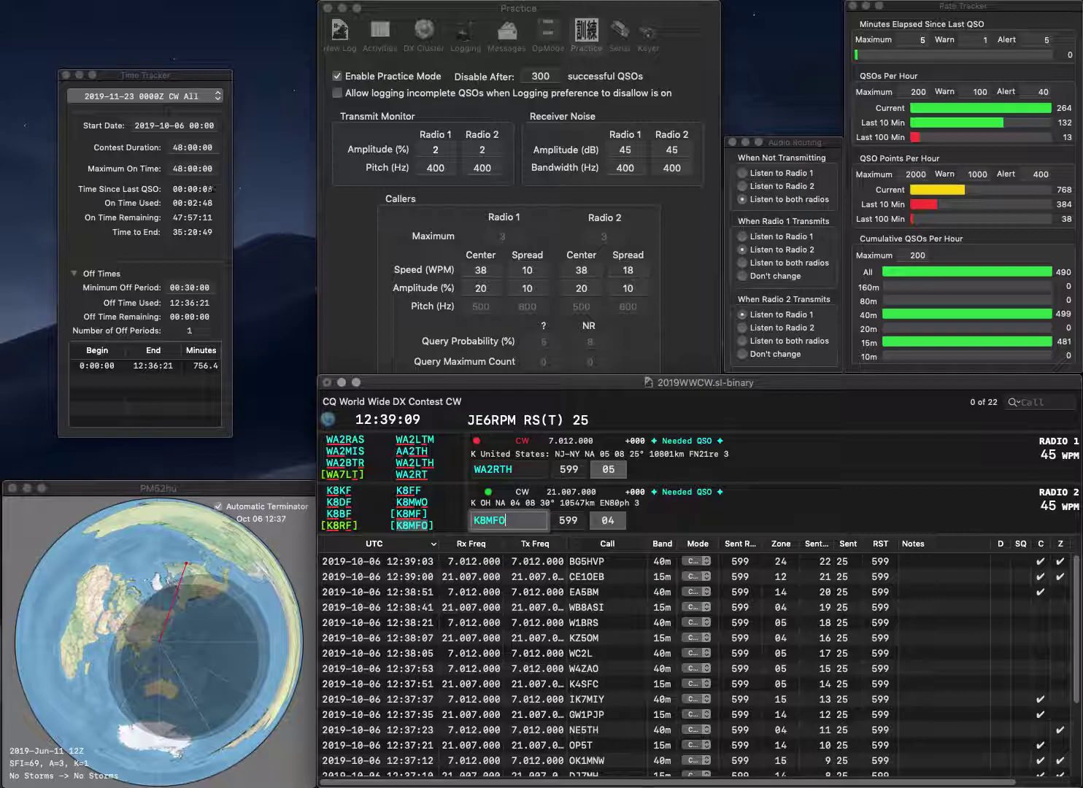
key("Return")
key("Tab")
key("Left")
key("Left")
key("BackSpace")
type("L")
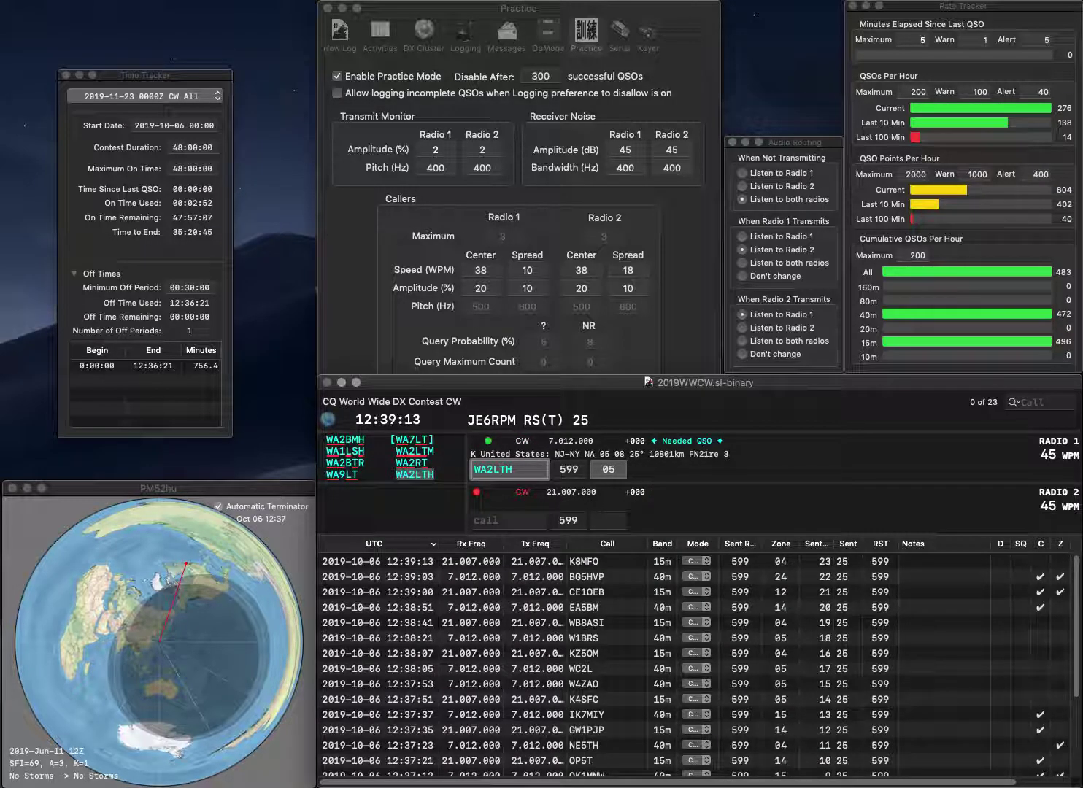
key("Return")
type("EI5FQB")
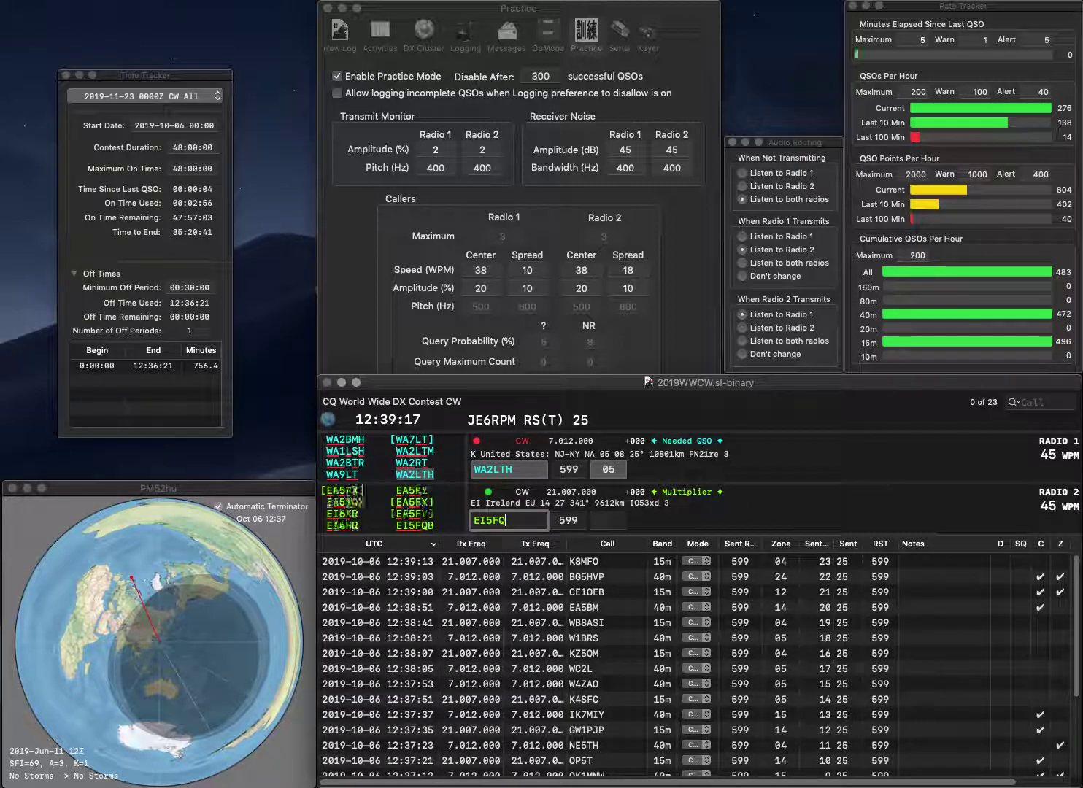
key("space")
key("Return")
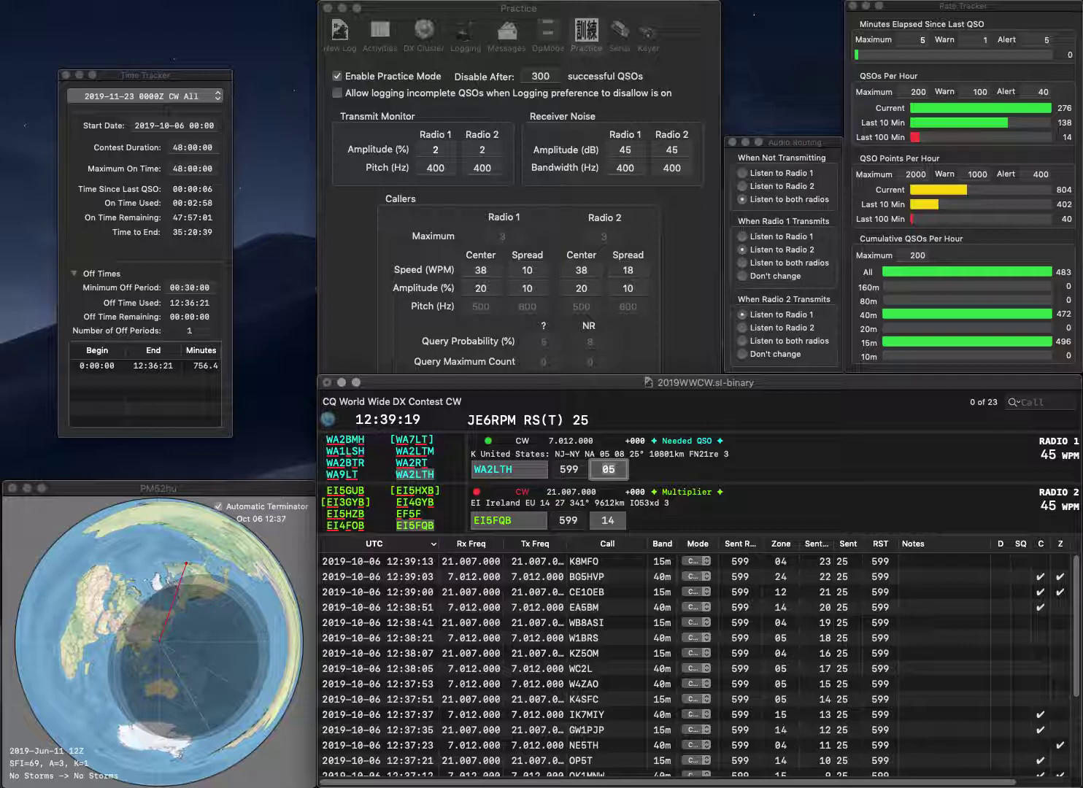
key("Return")
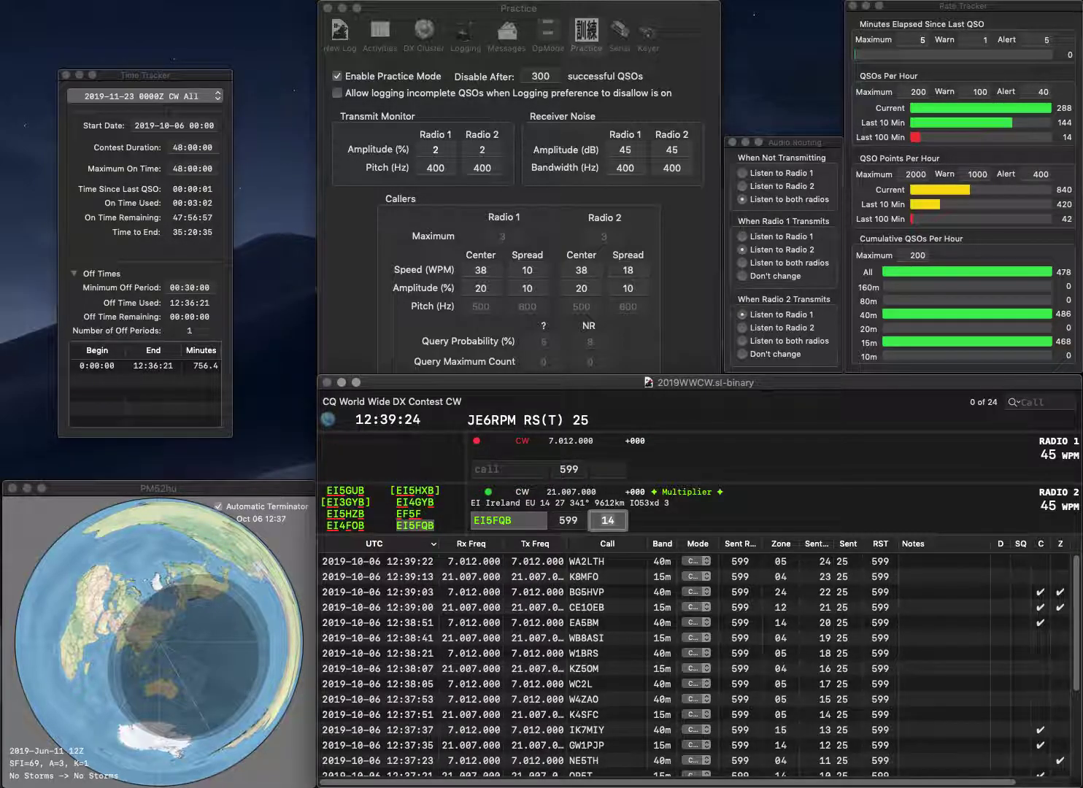
key("Return")
type("PA3GVI")
key("Return")
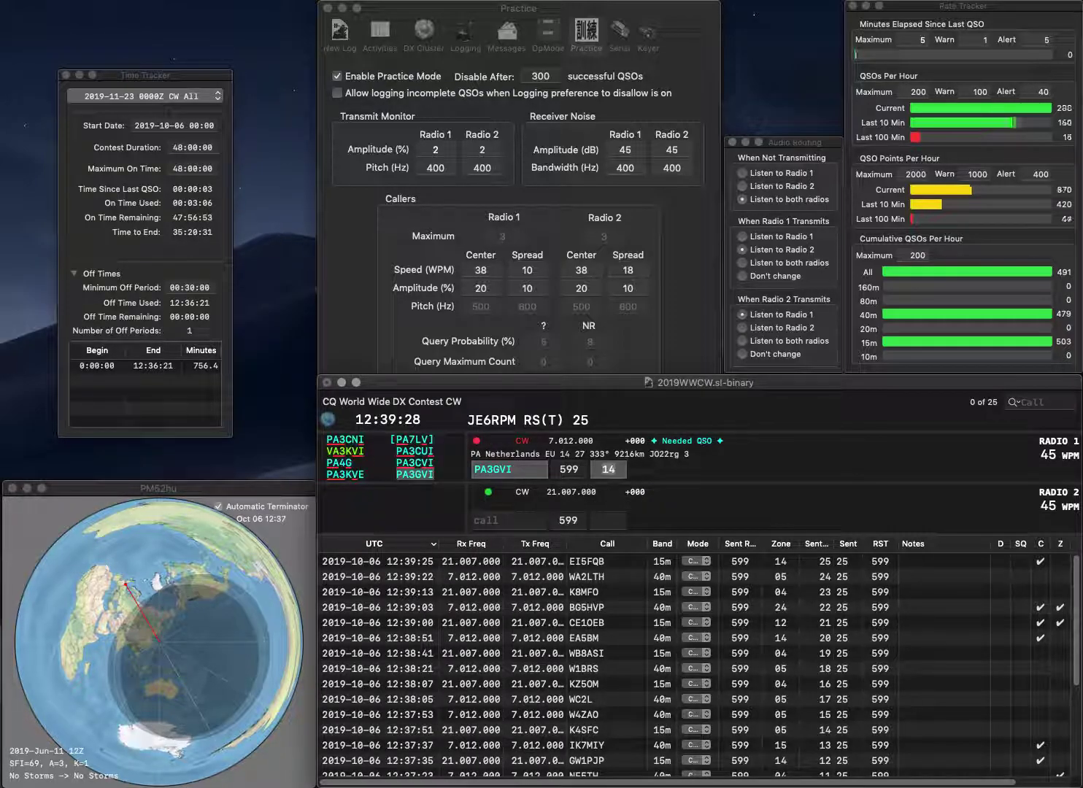
type("9OC")
key("Home")
type("UA")
key("Return")
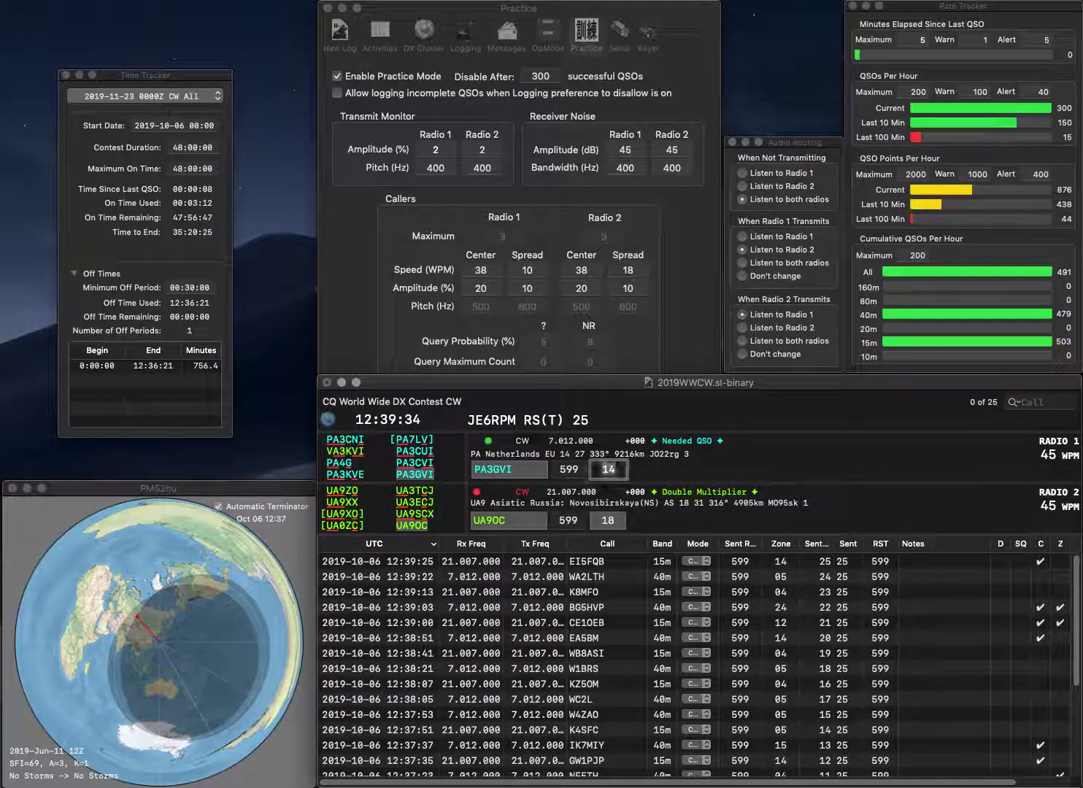
key("Return")
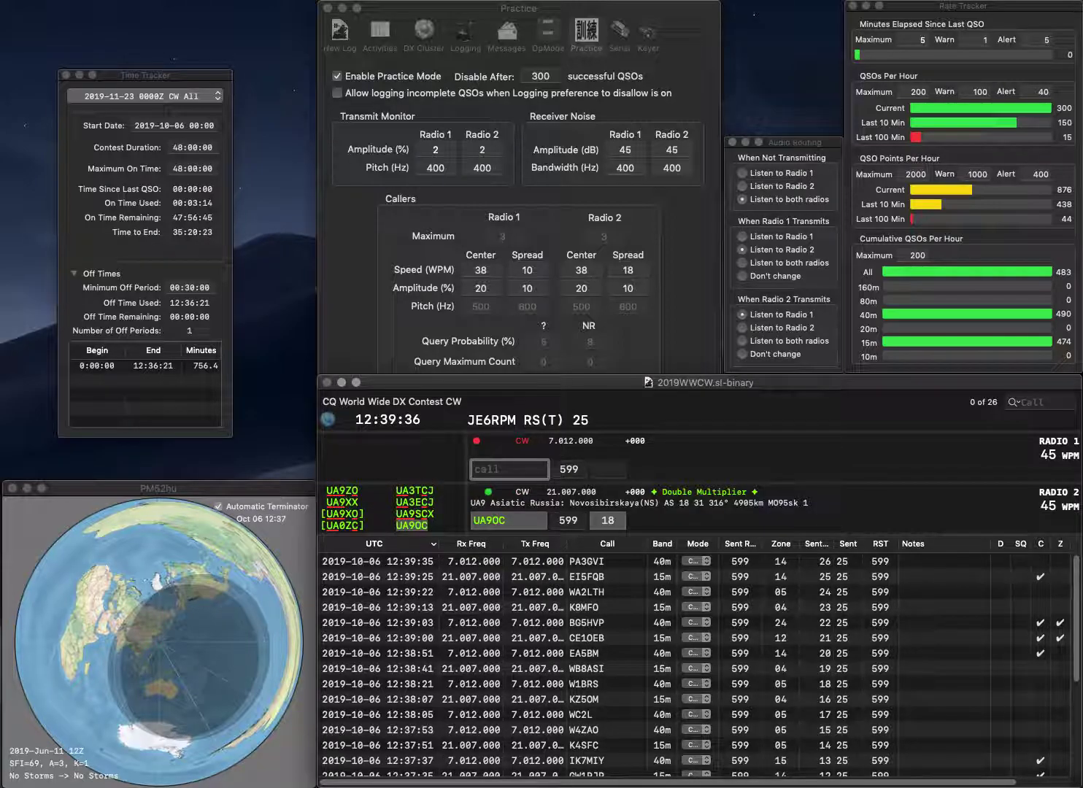
key("Tab")
key("Return")
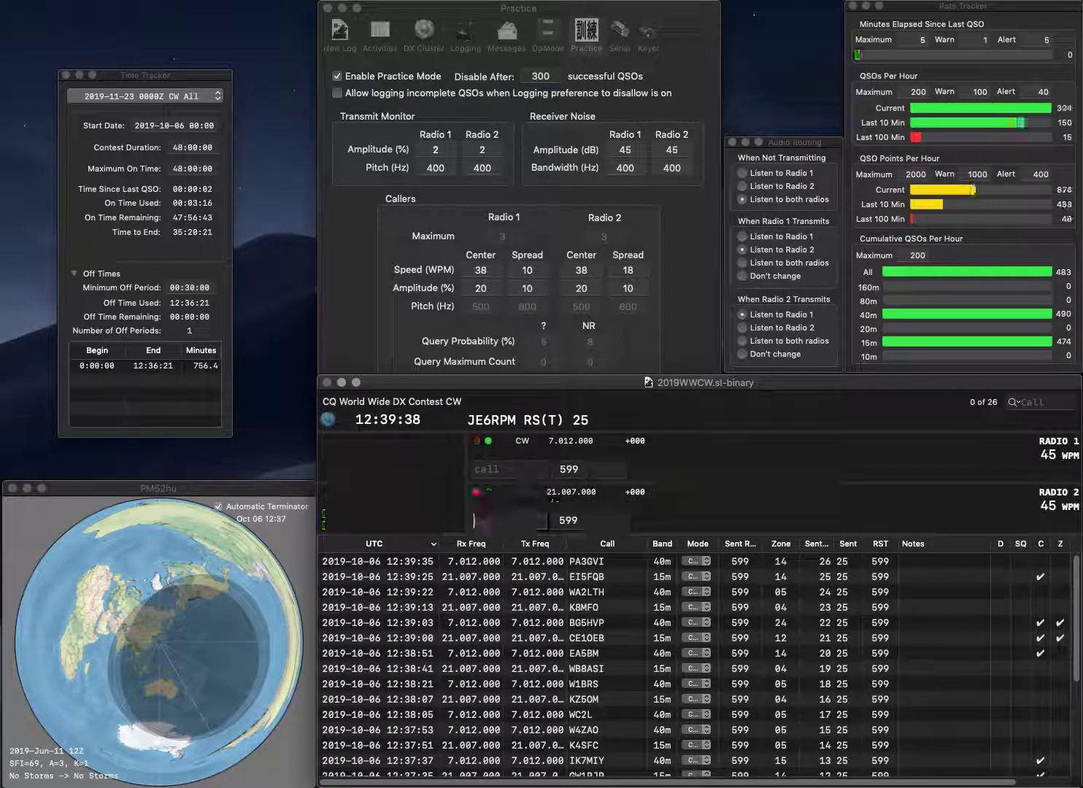
type("K4WMS")
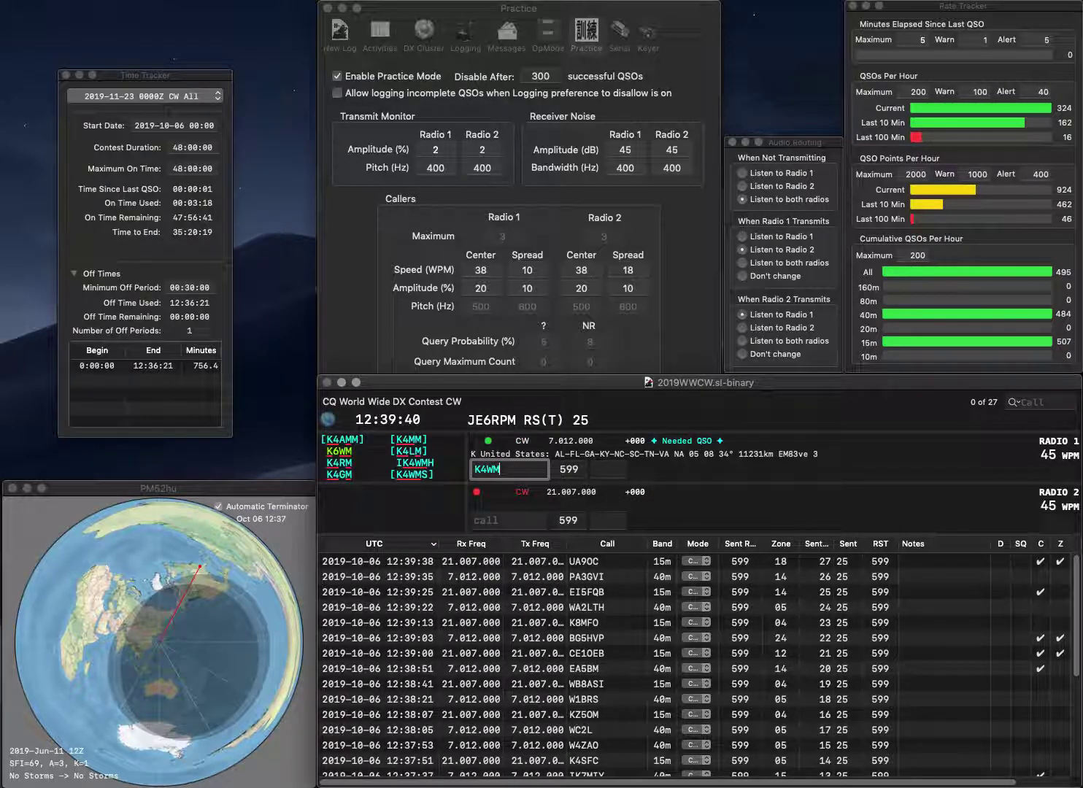
key("Return")
type("RA")
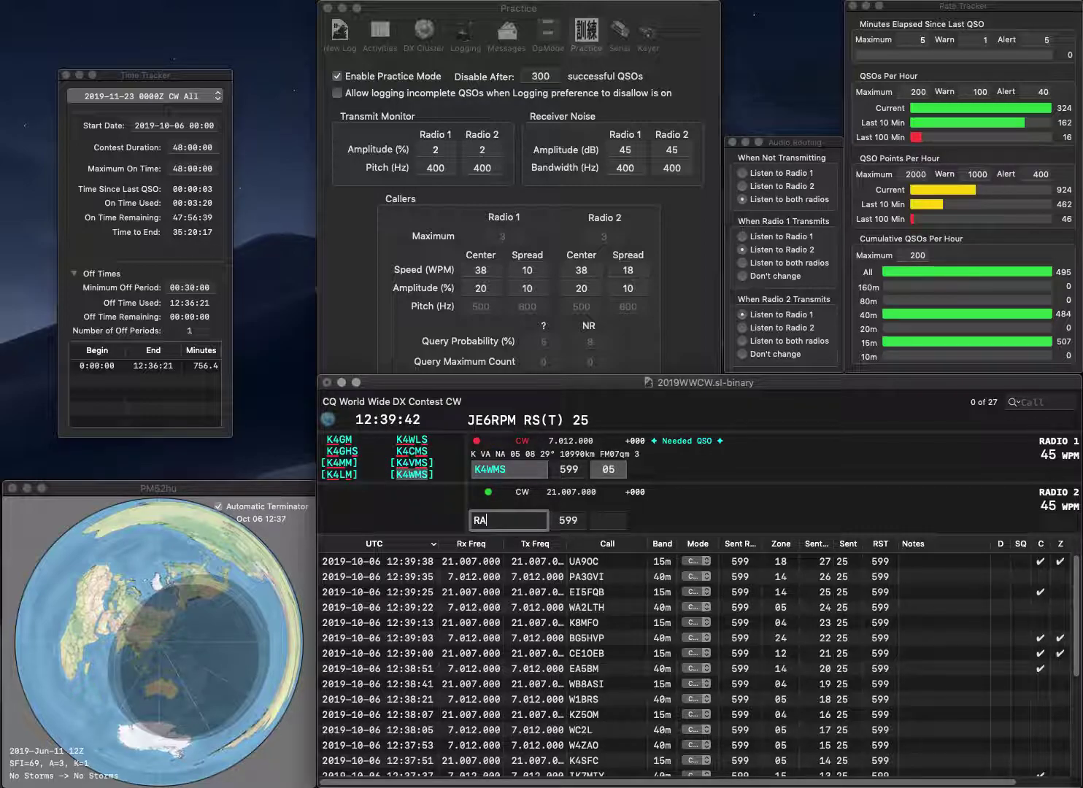
type("4ZA")
key("Return")
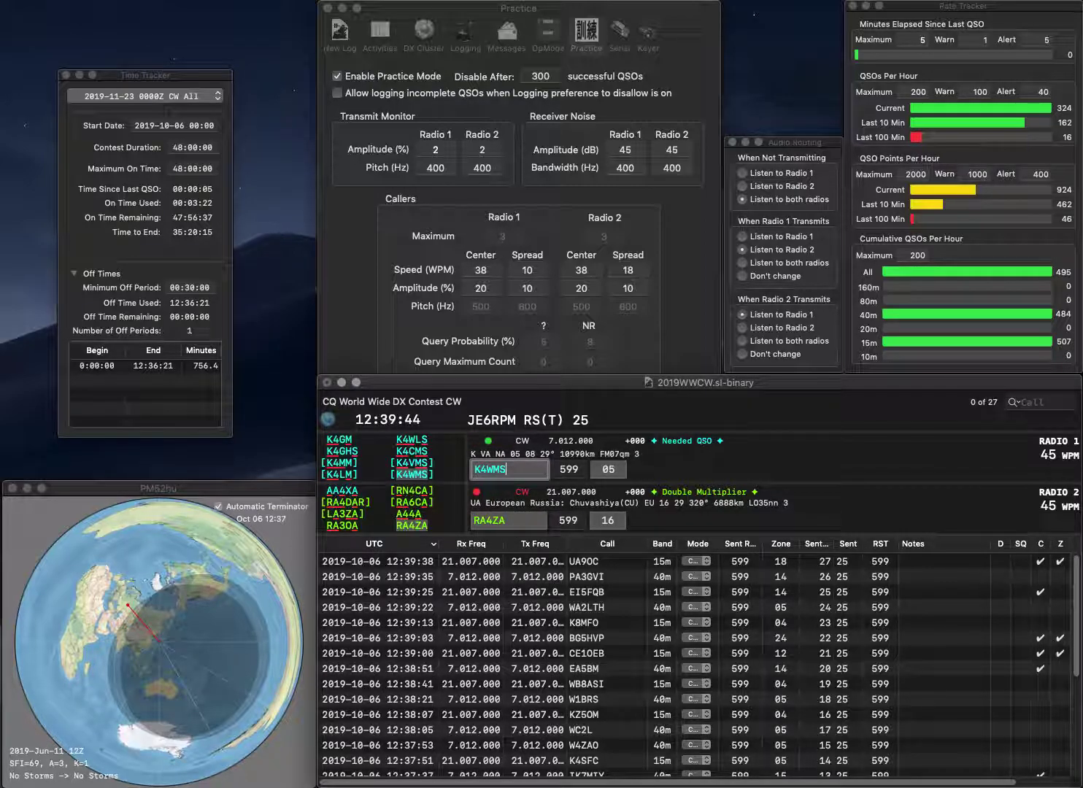
key("Tab")
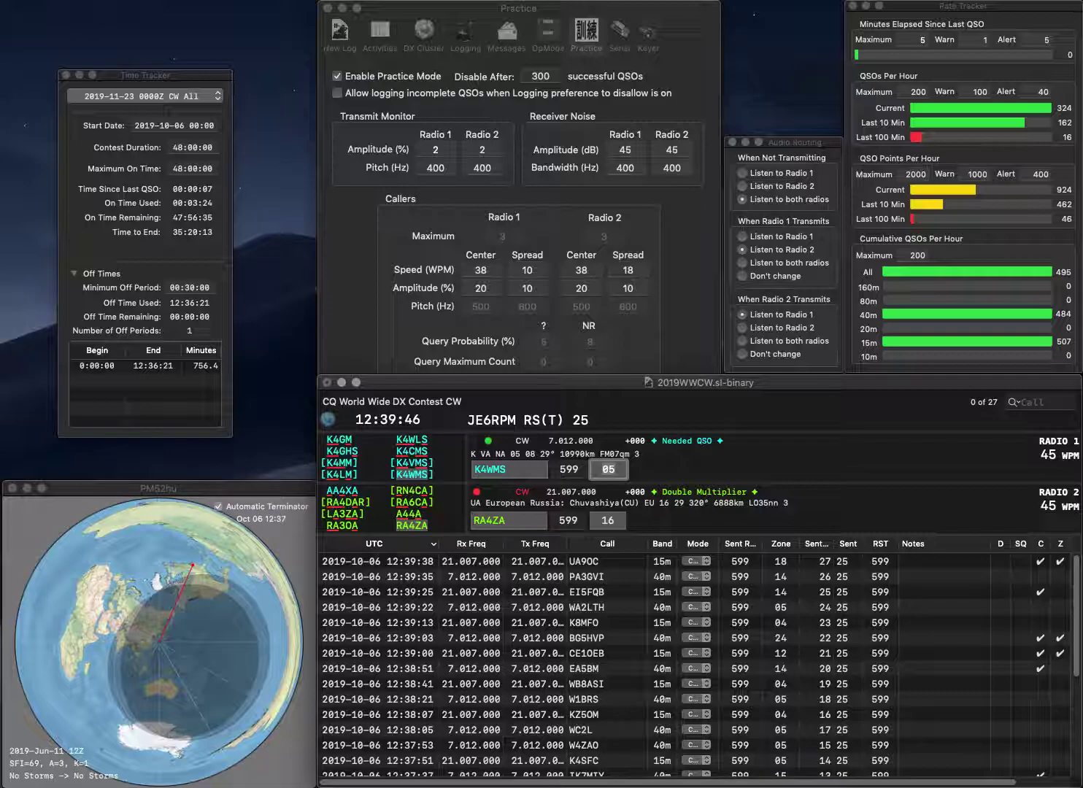
key("Return")
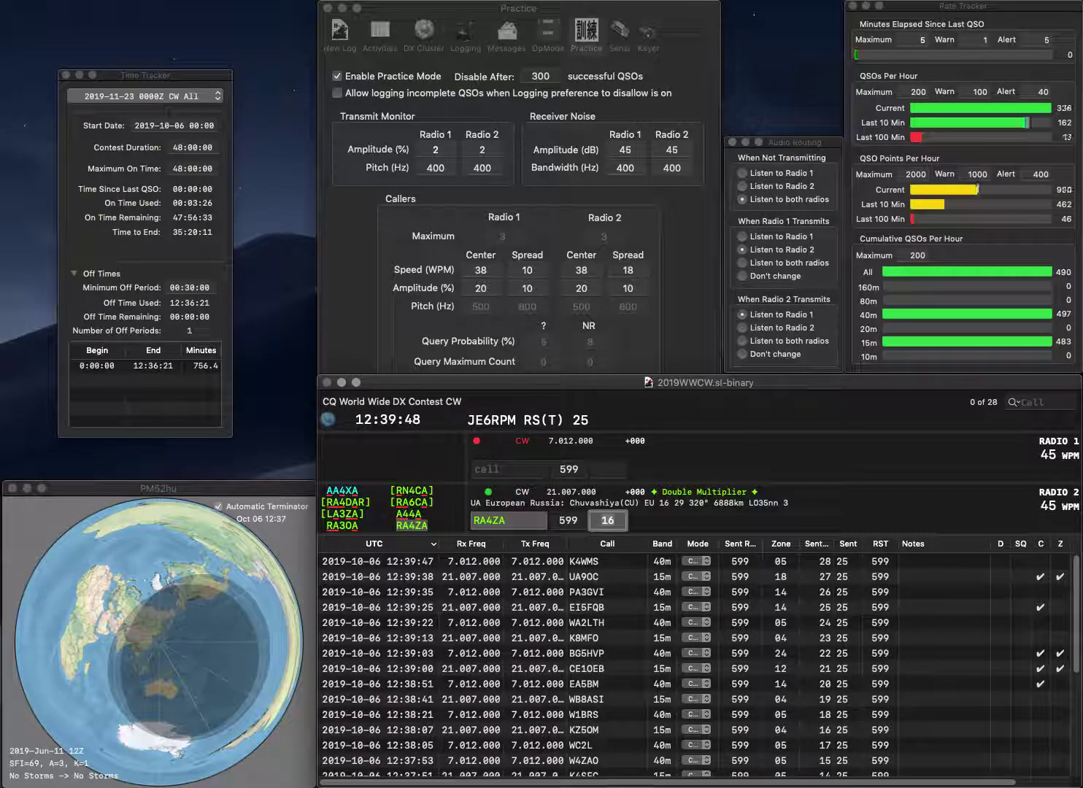
key("Return")
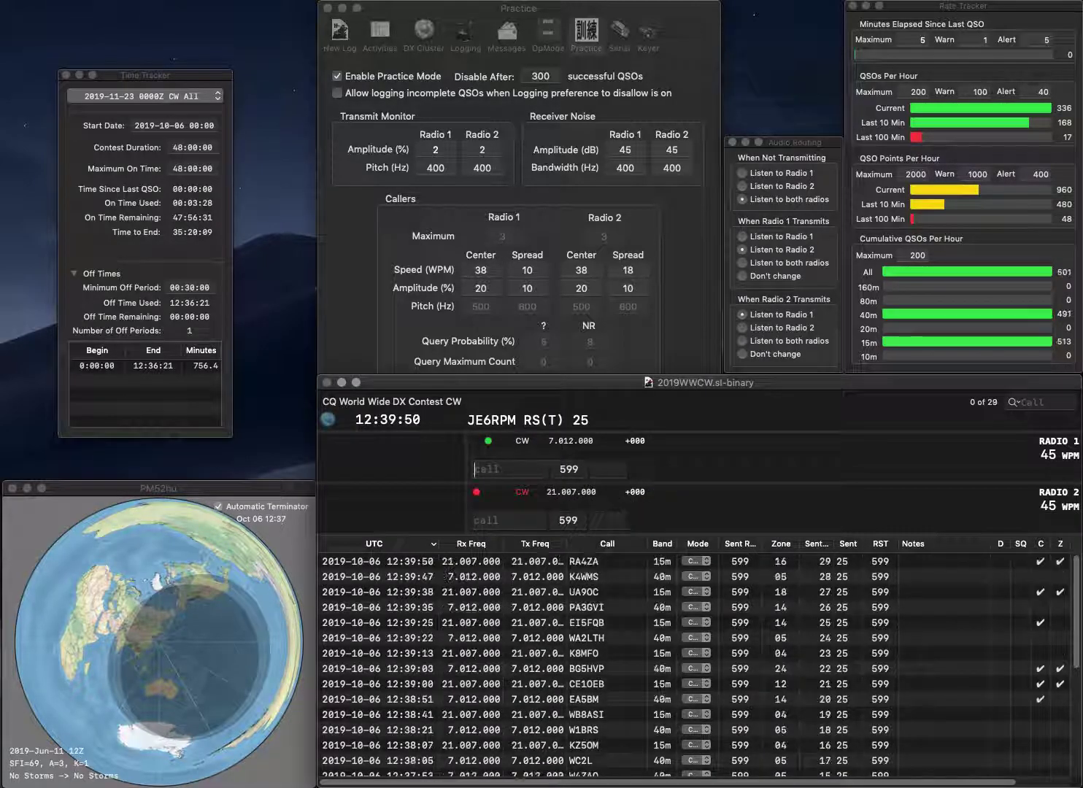
type("C3CT")
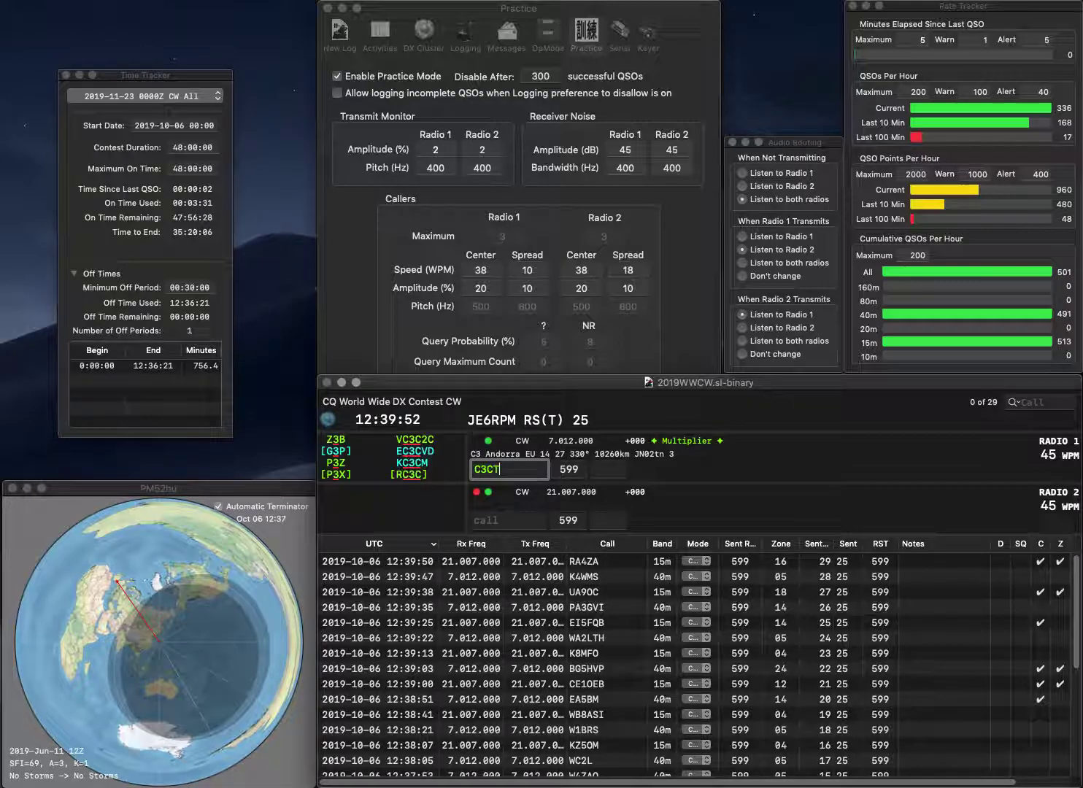
key("Return")
type("AA9RR")
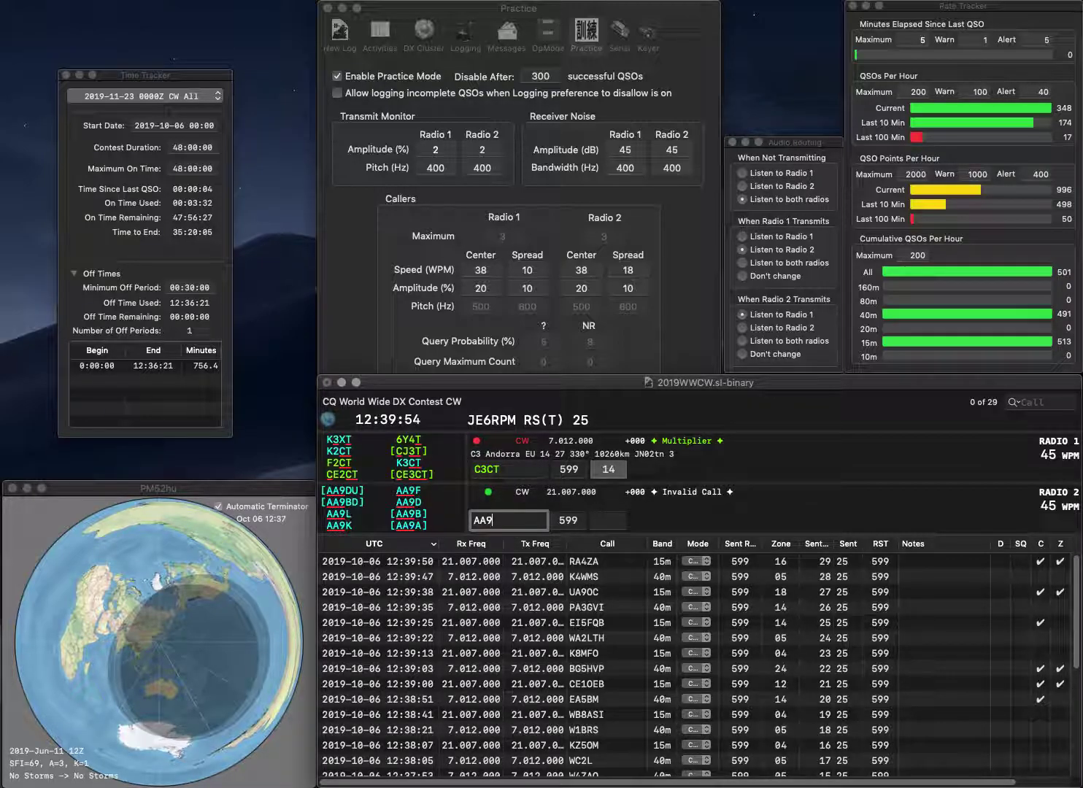
key("Return")
key("Left")
key("Left")
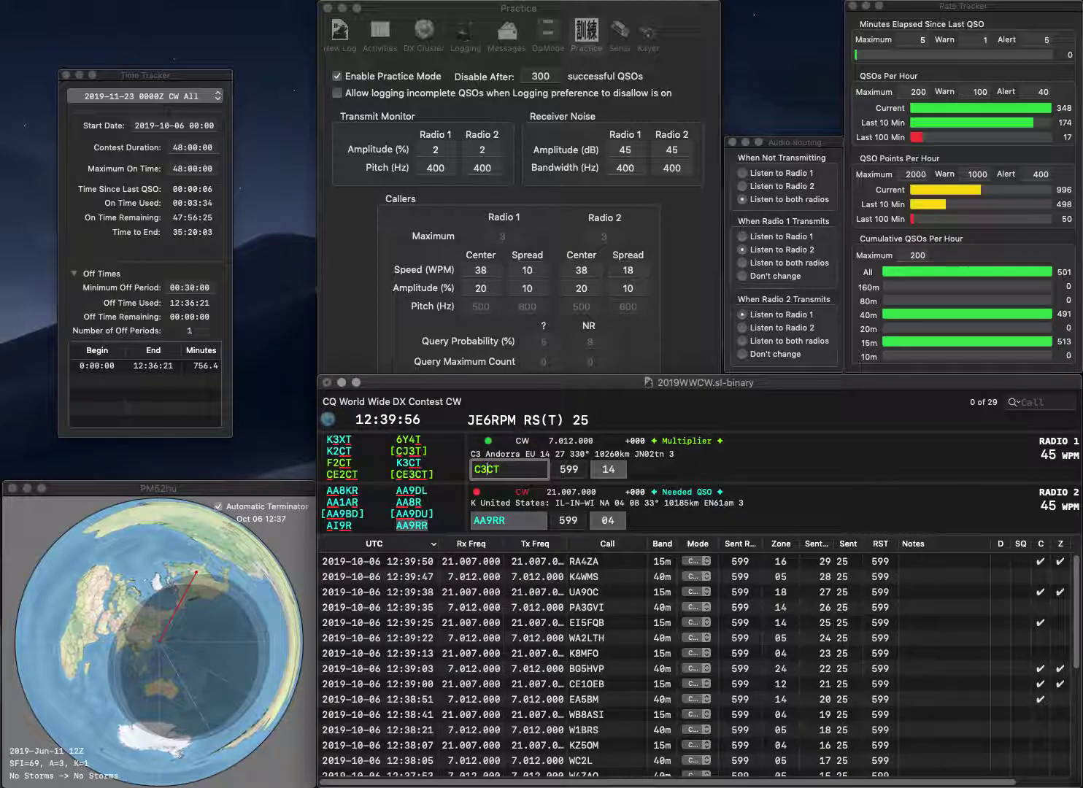
key("BackSpace")
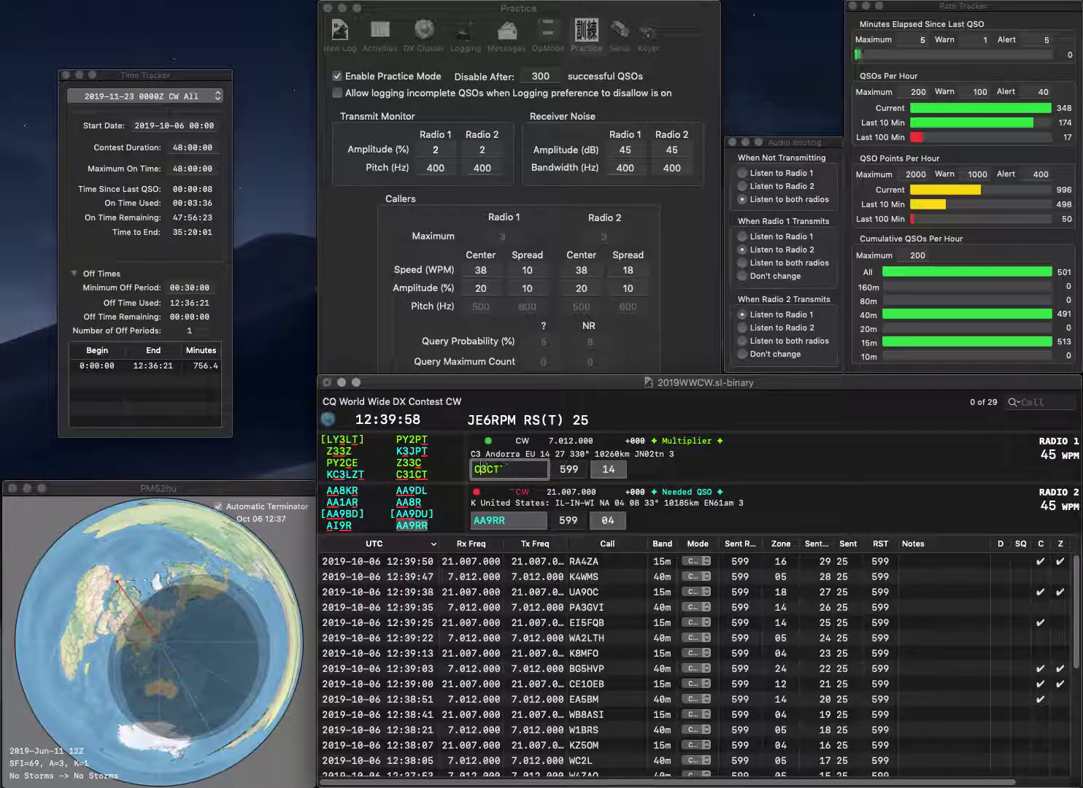
type("35")
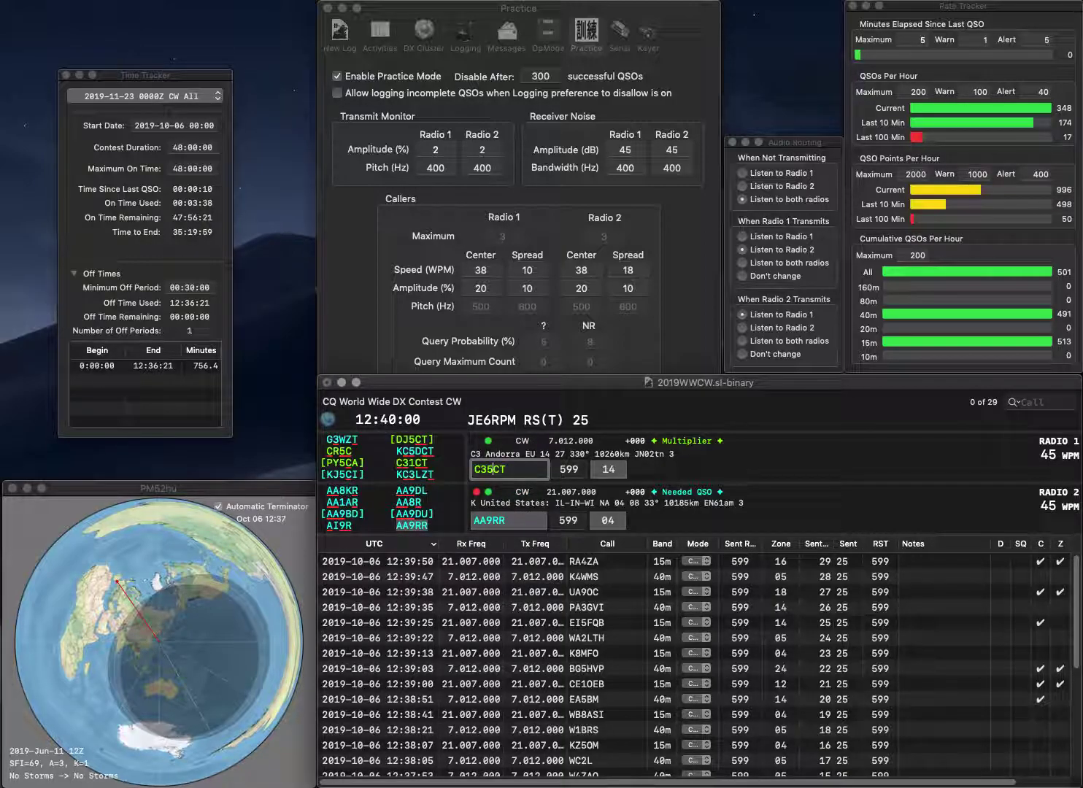
key("Return")
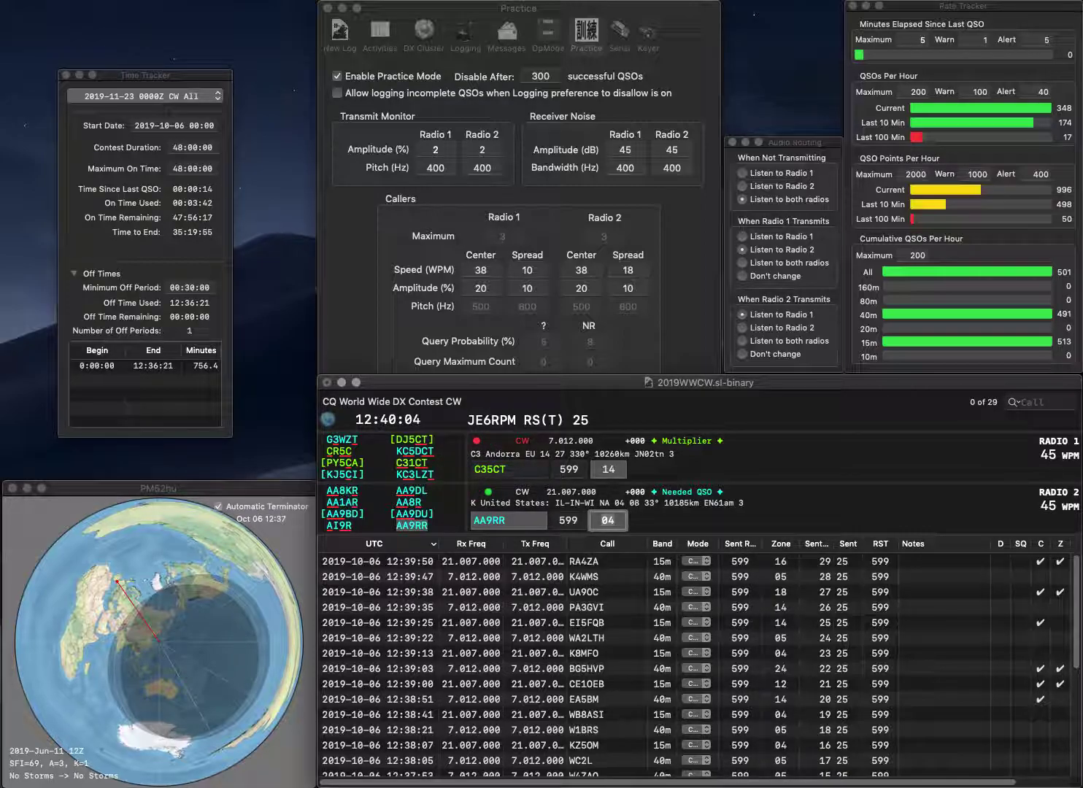
Correct the 40m call to C31CT, resend the exchange, and log it
key("Return")
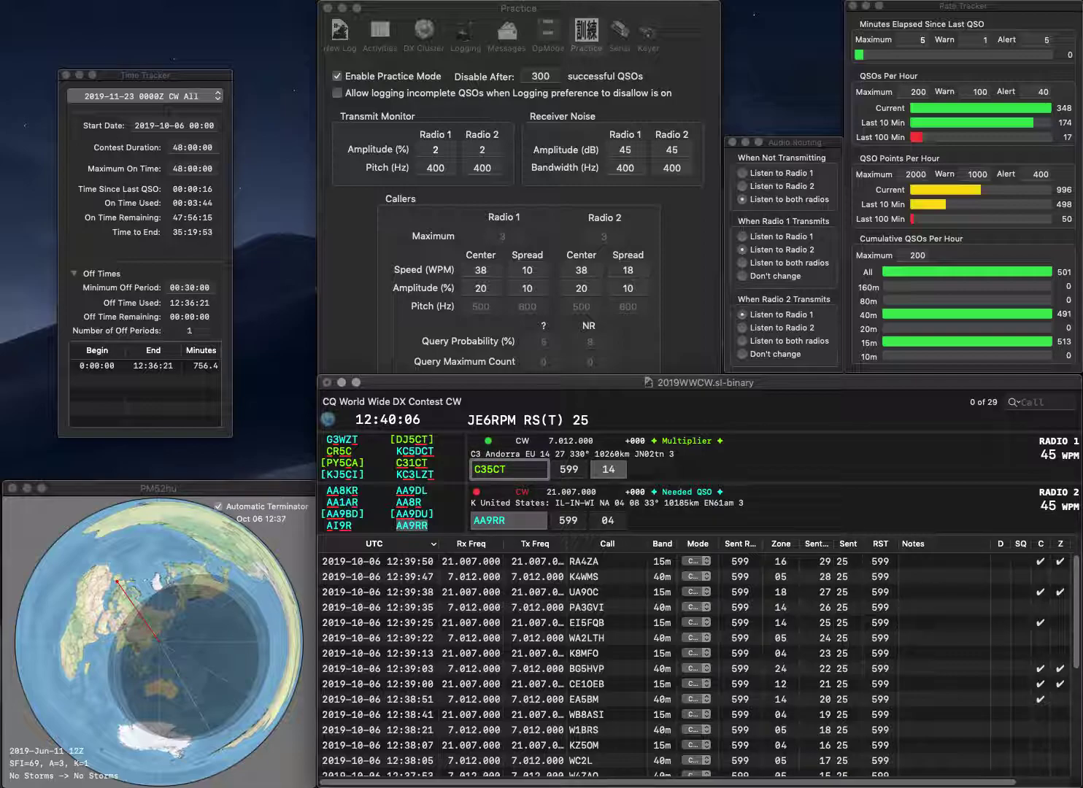
key("BackSpace")
type("1")
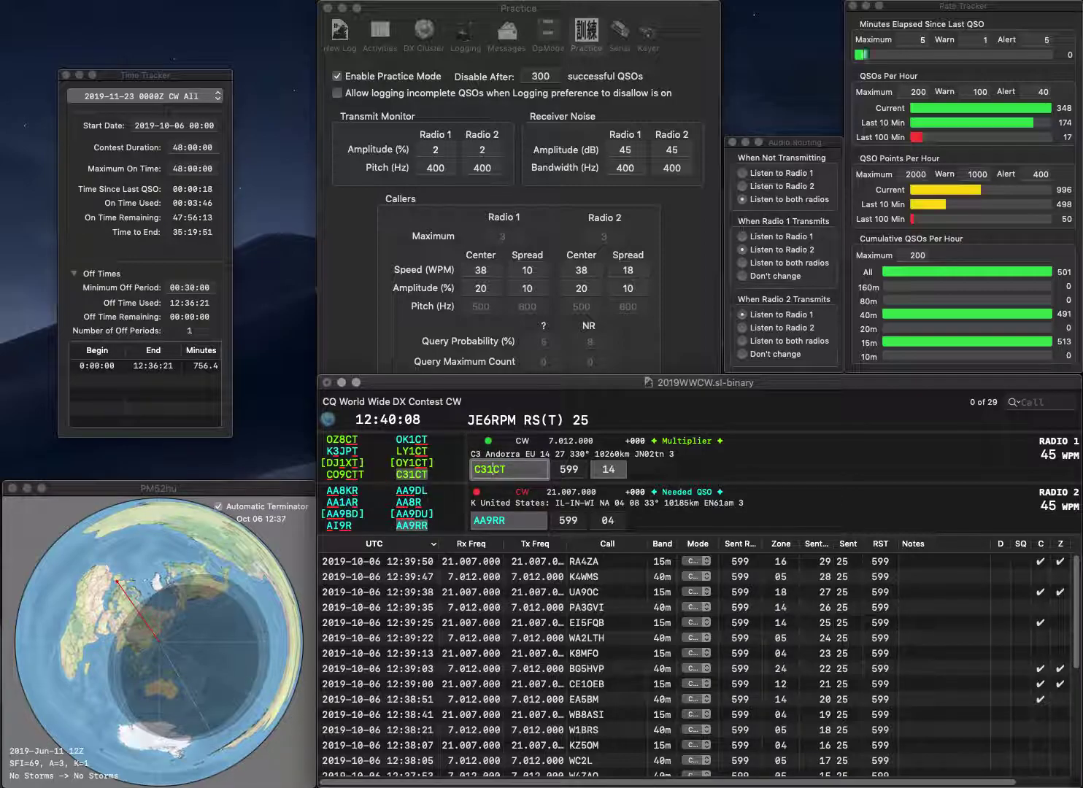
key("Return")
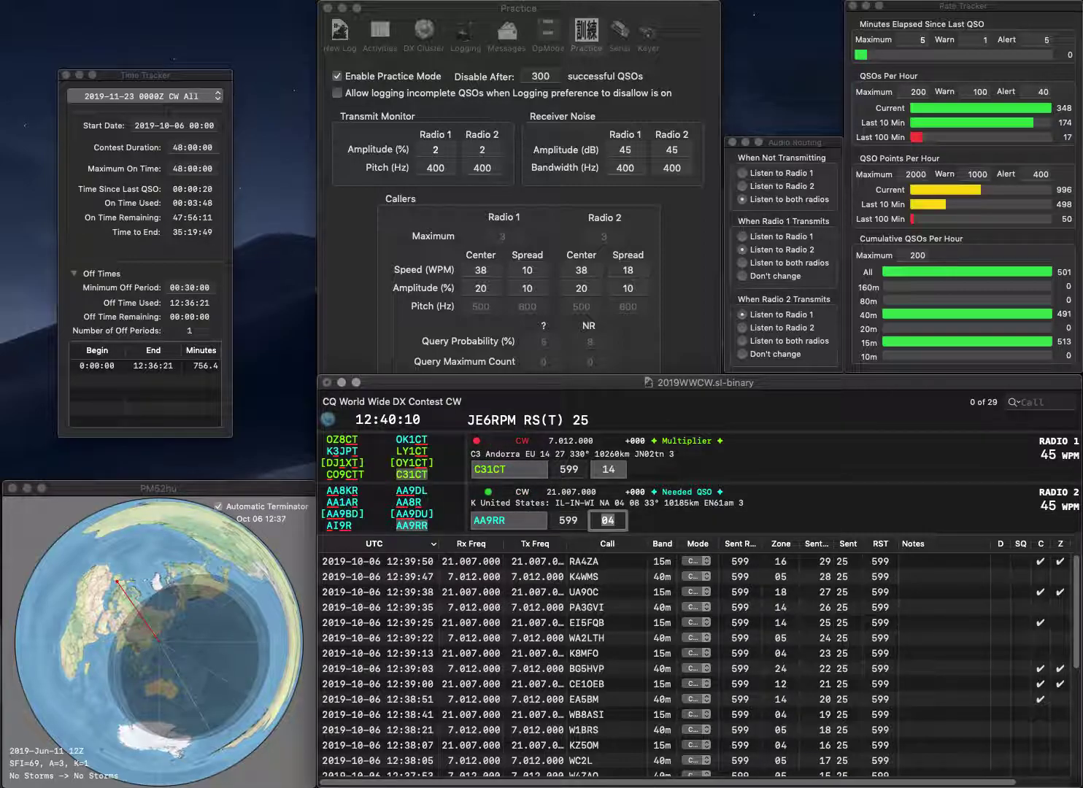
key("Return")
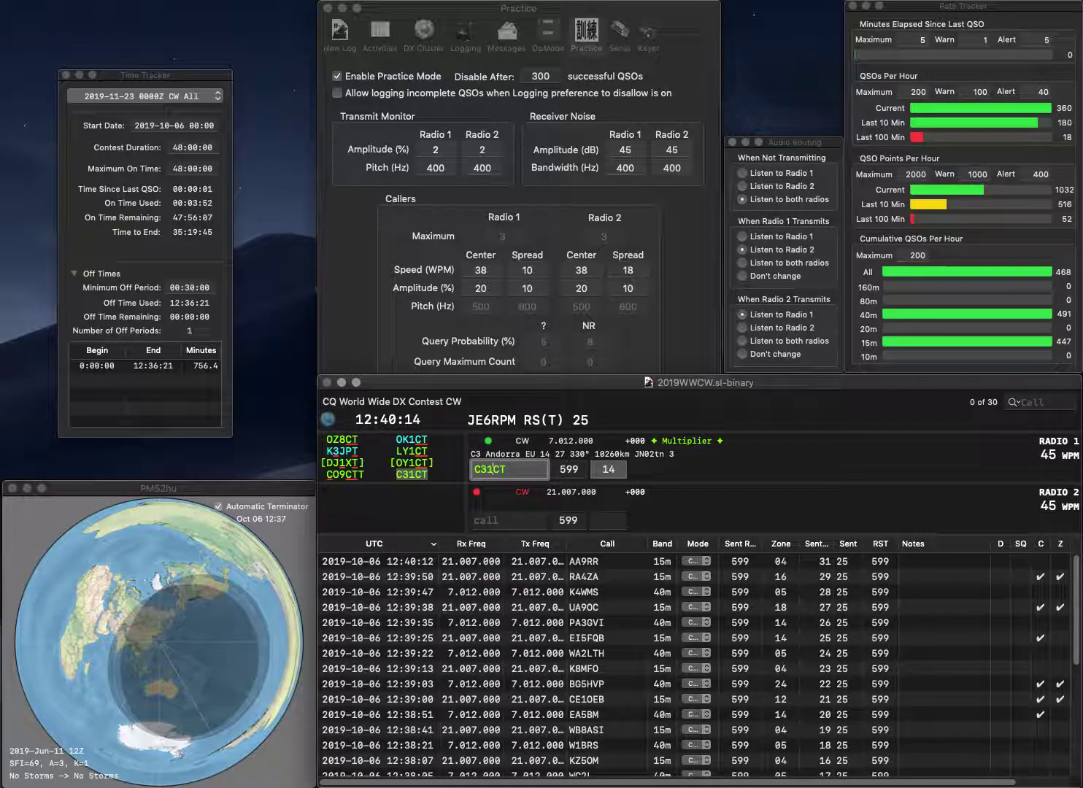
key("Return")
type("OM8ST")
key("Return")
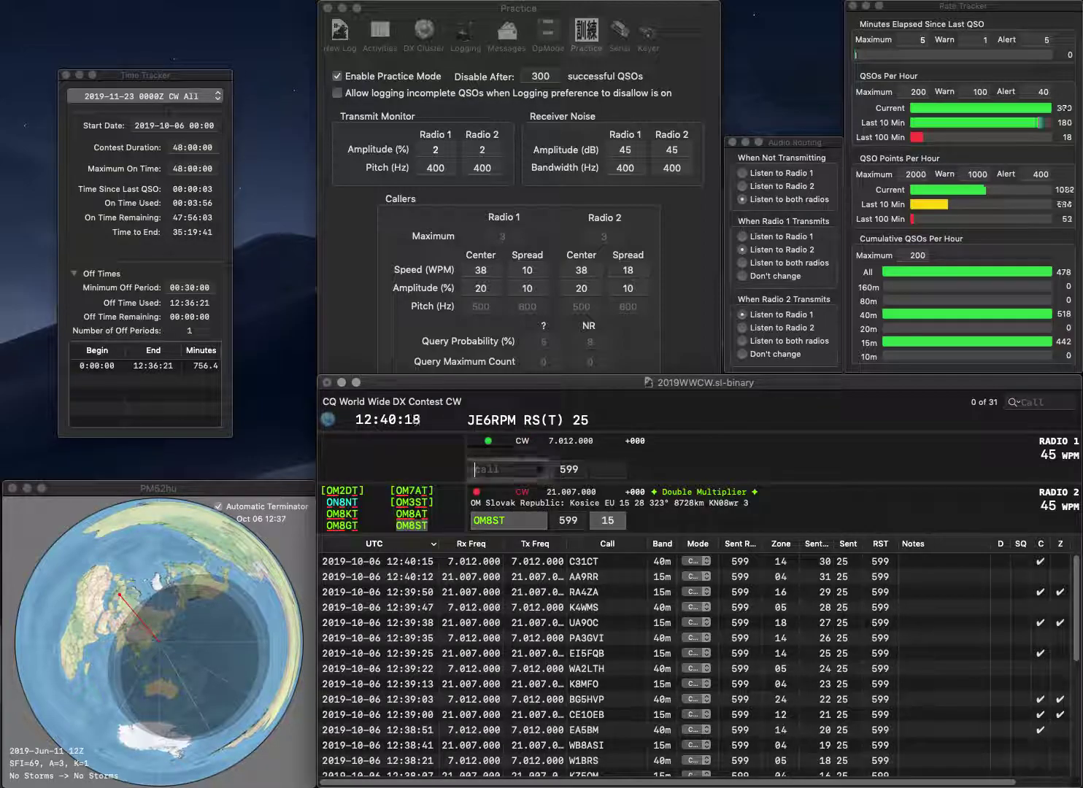
type("1CKQ")
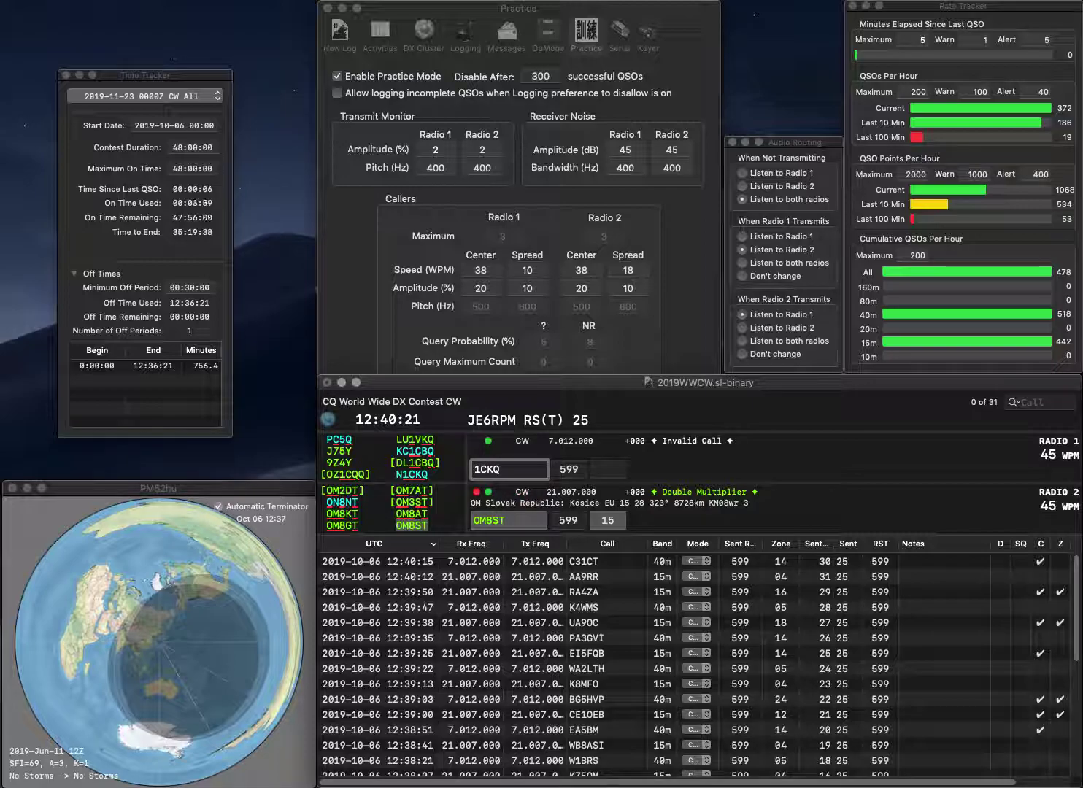
key("Home")
type("N")
key("Return")
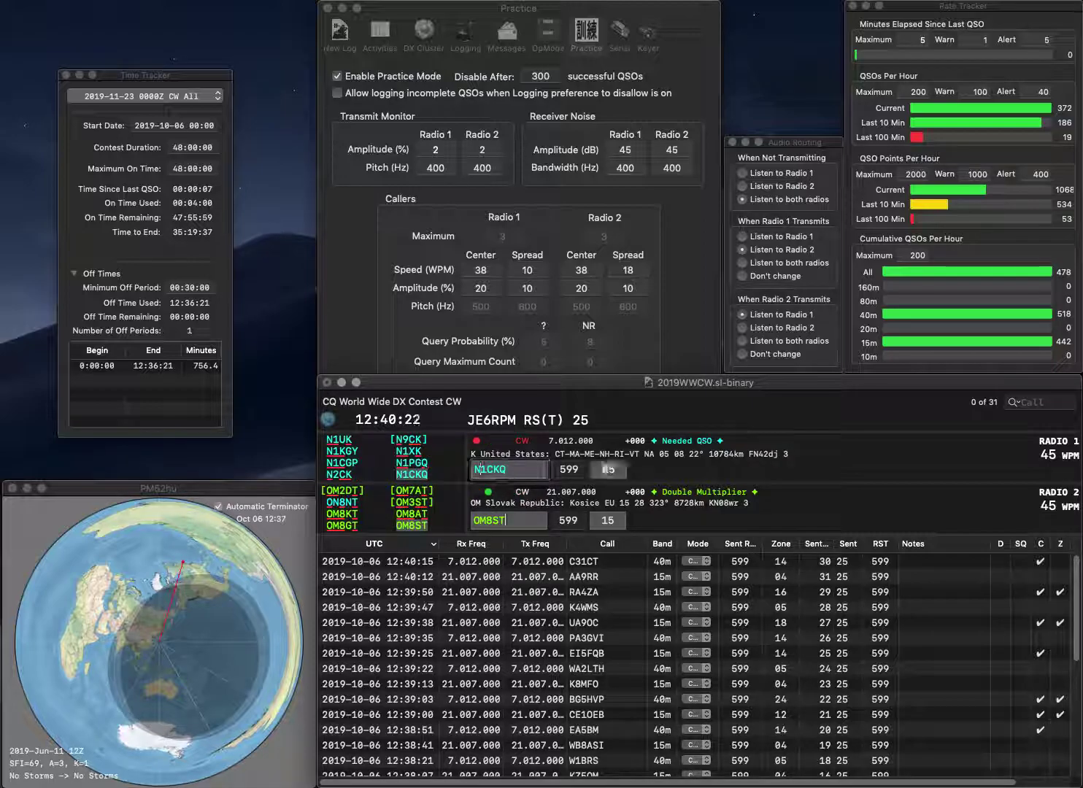
key("Tab")
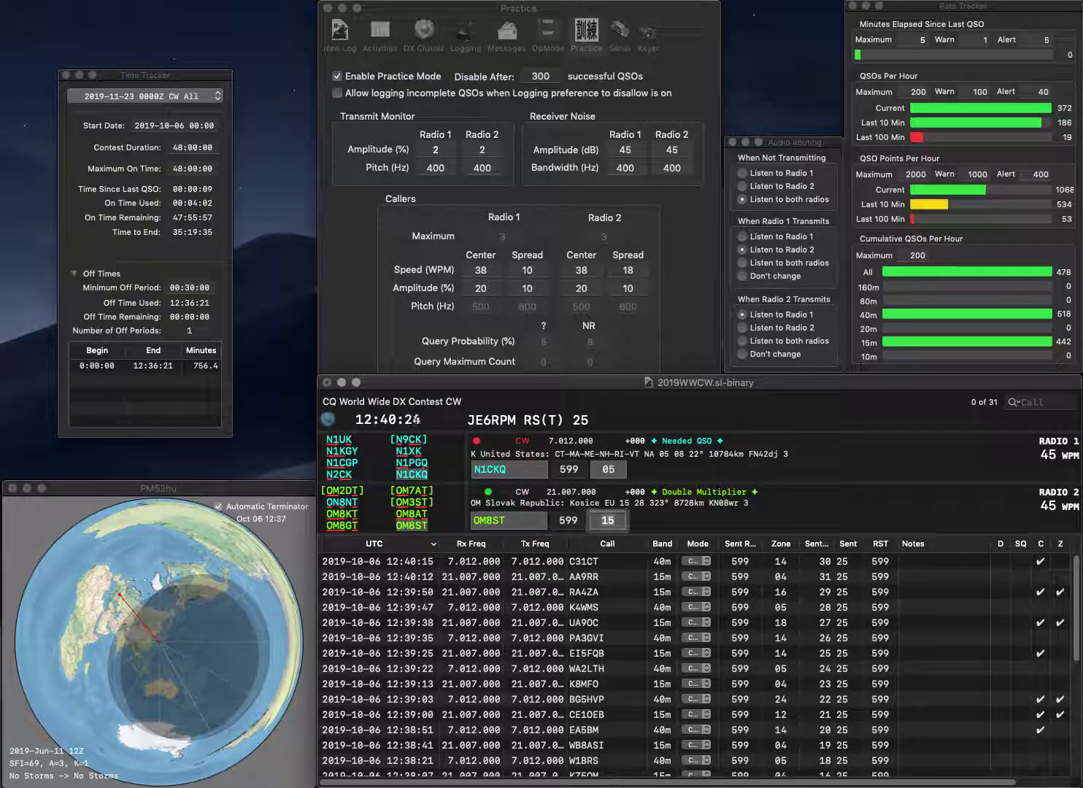
key("Return")
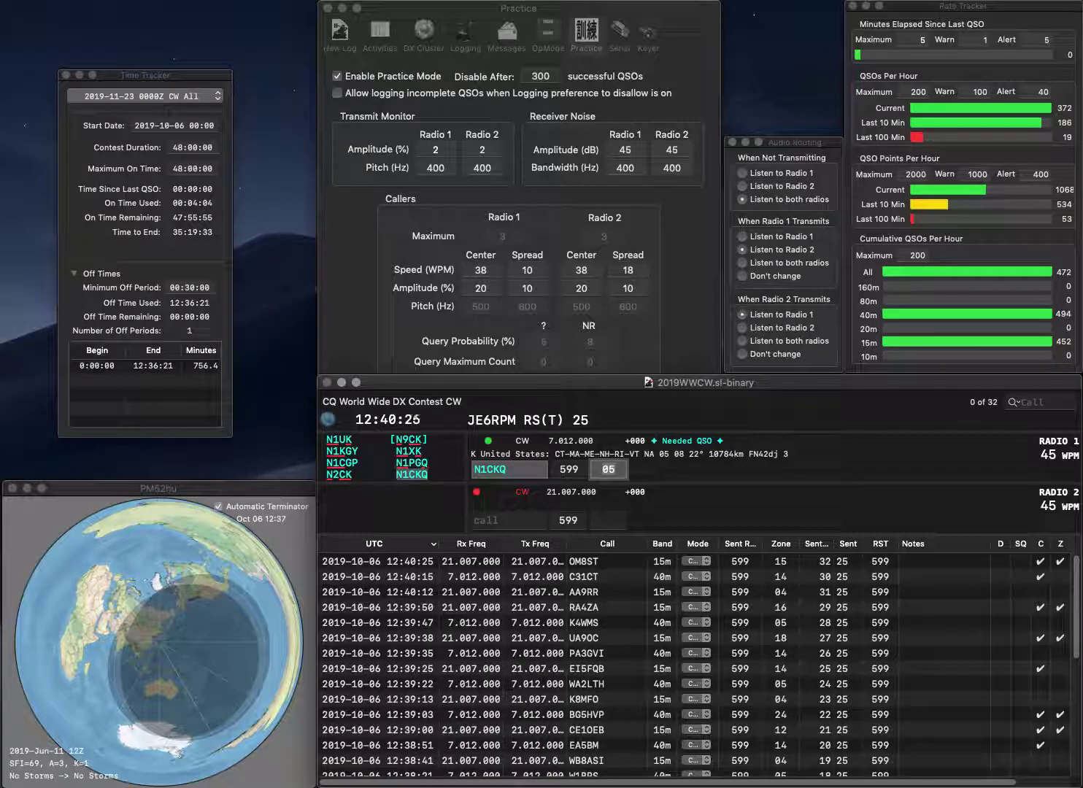
key("Return")
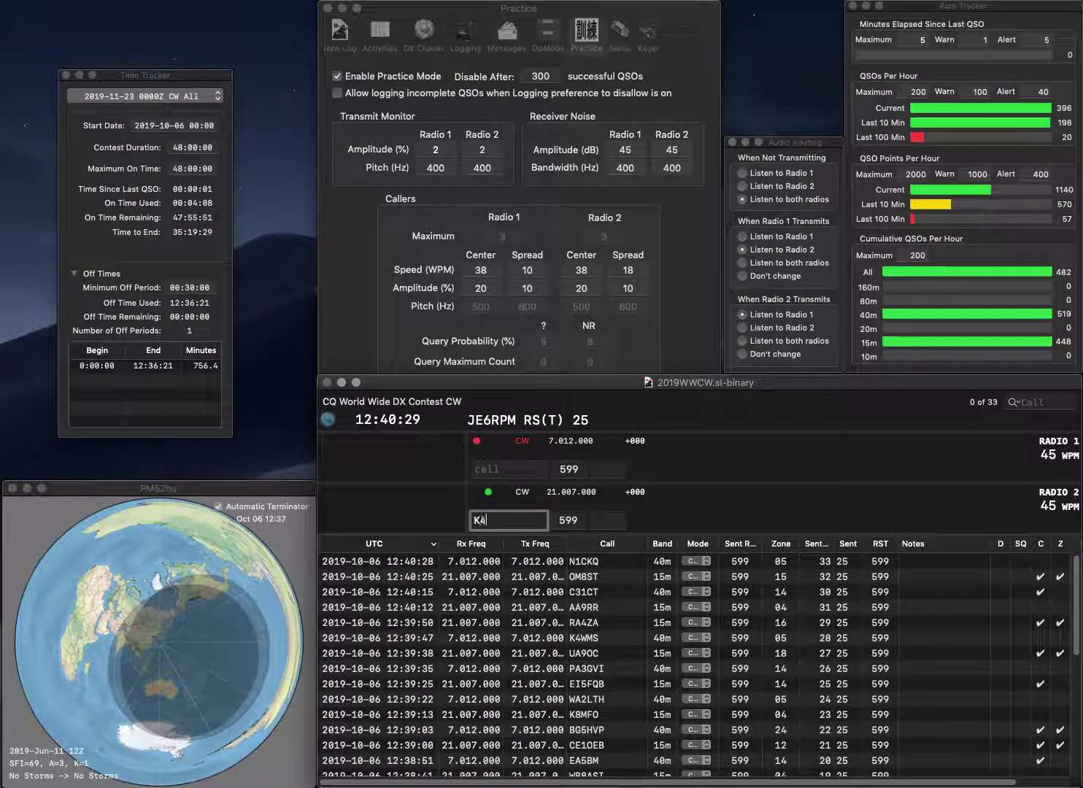
key("Return")
type("IK")
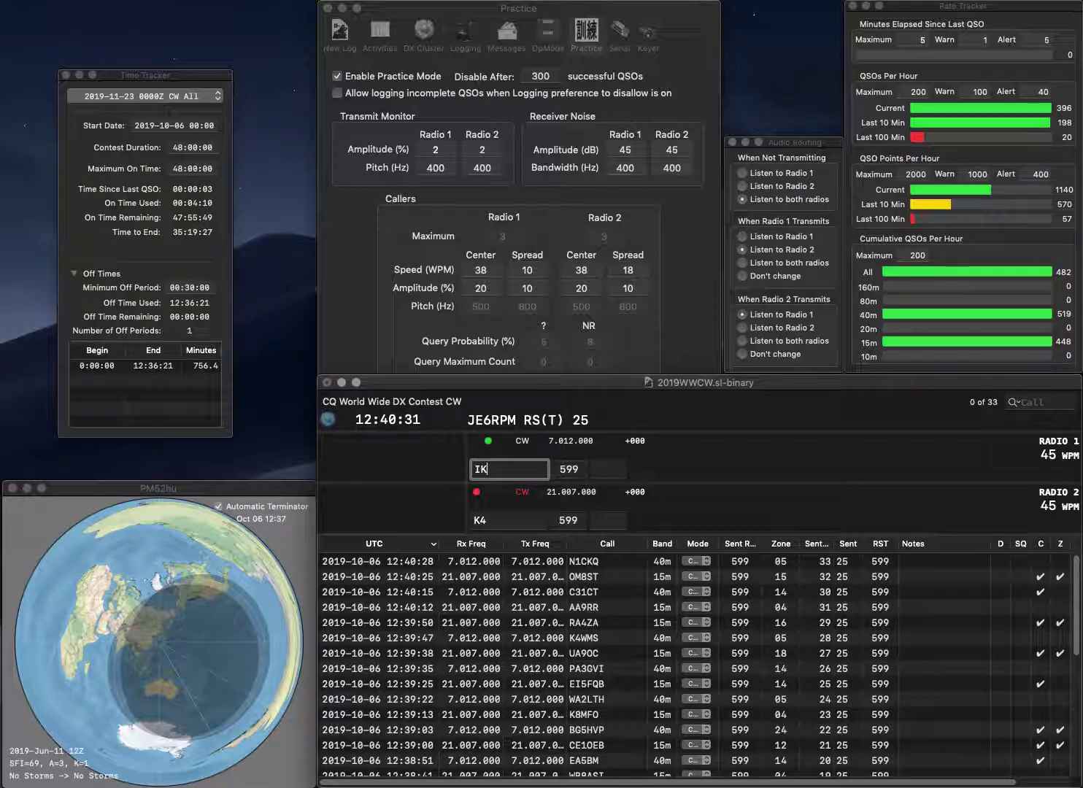
type("7MXB")
key("Return")
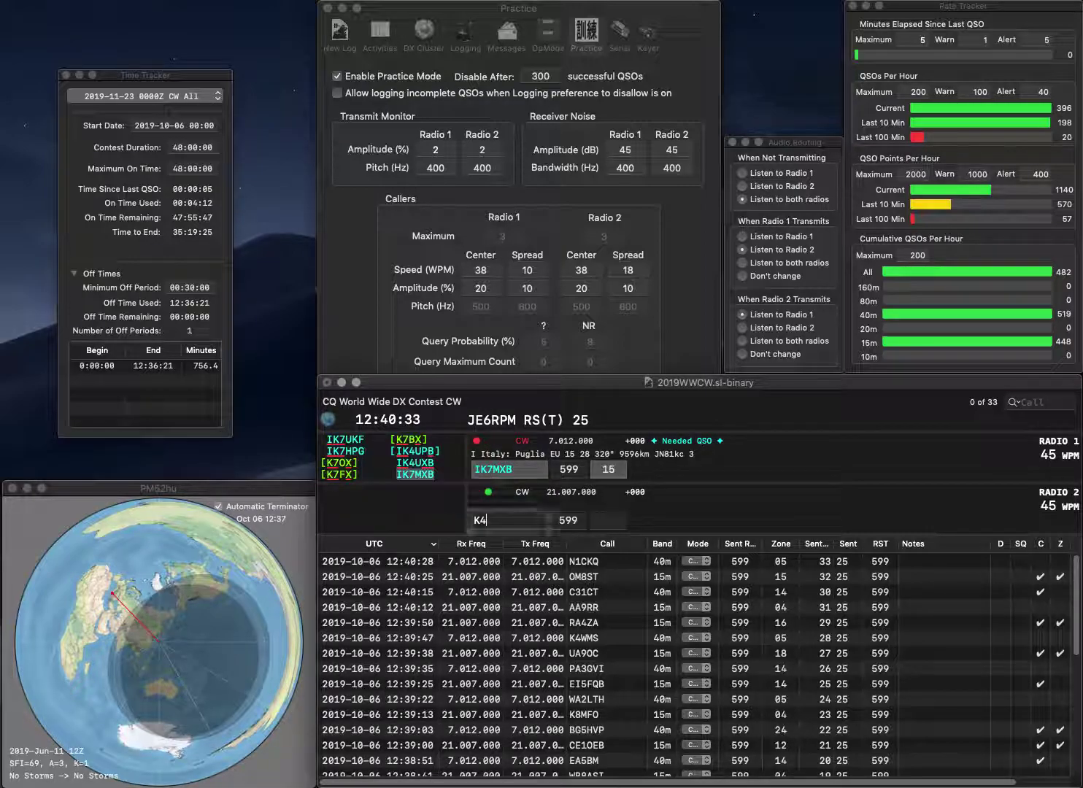
key("BackSpace")
type("5WBW")
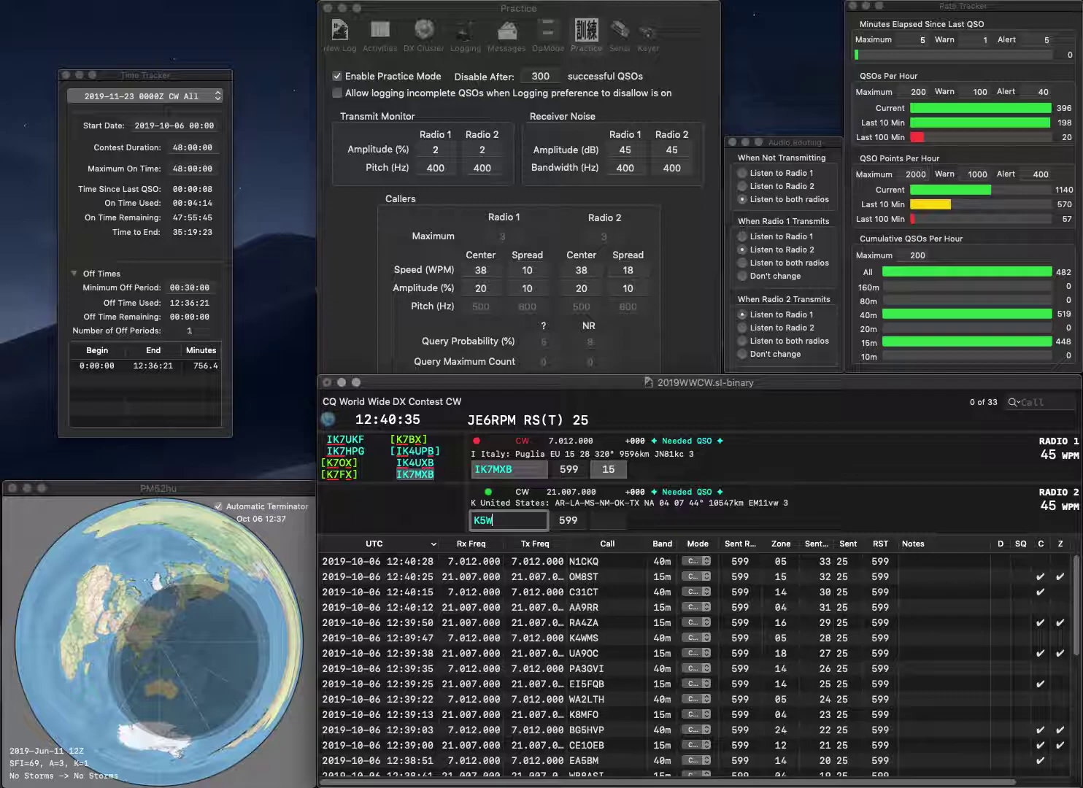
key("Return")
Correct the 15m call to K5WDW, then log IK7MXB on 40m and K5WDW on 15m
key("Tab")
key("Left")
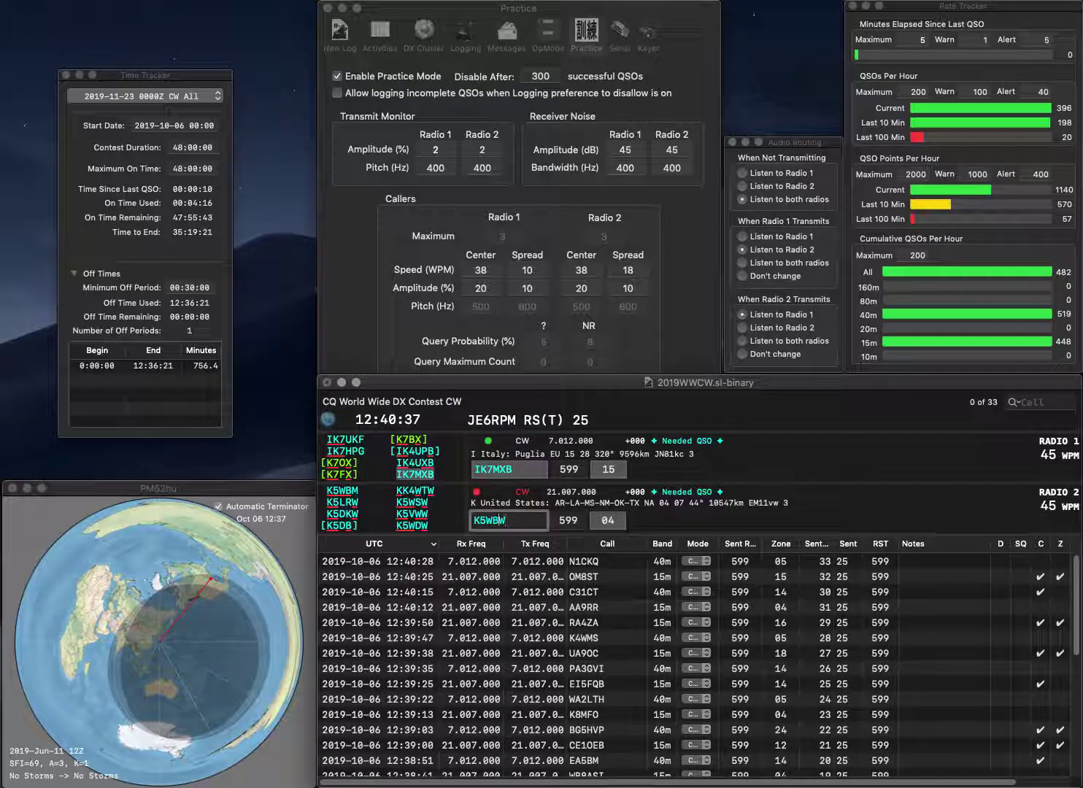
key("BackSpace")
type("D")
key("Return")
key("grave")
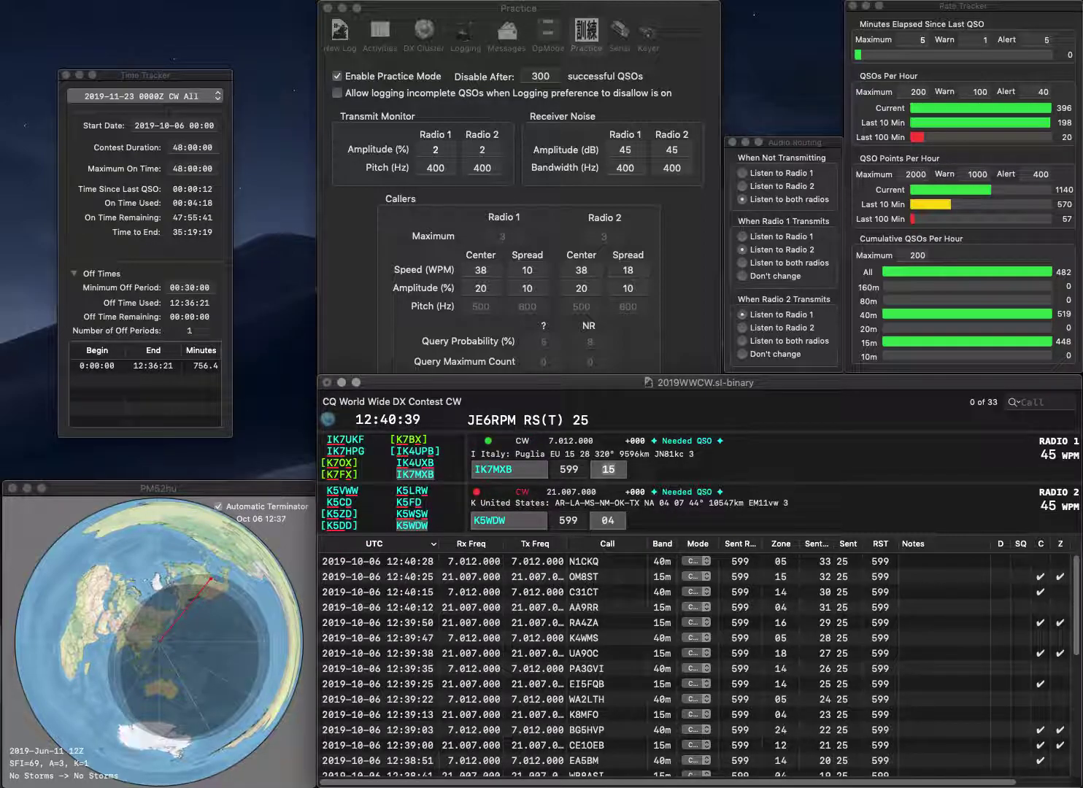
key("grave")
left_click(502, 520)
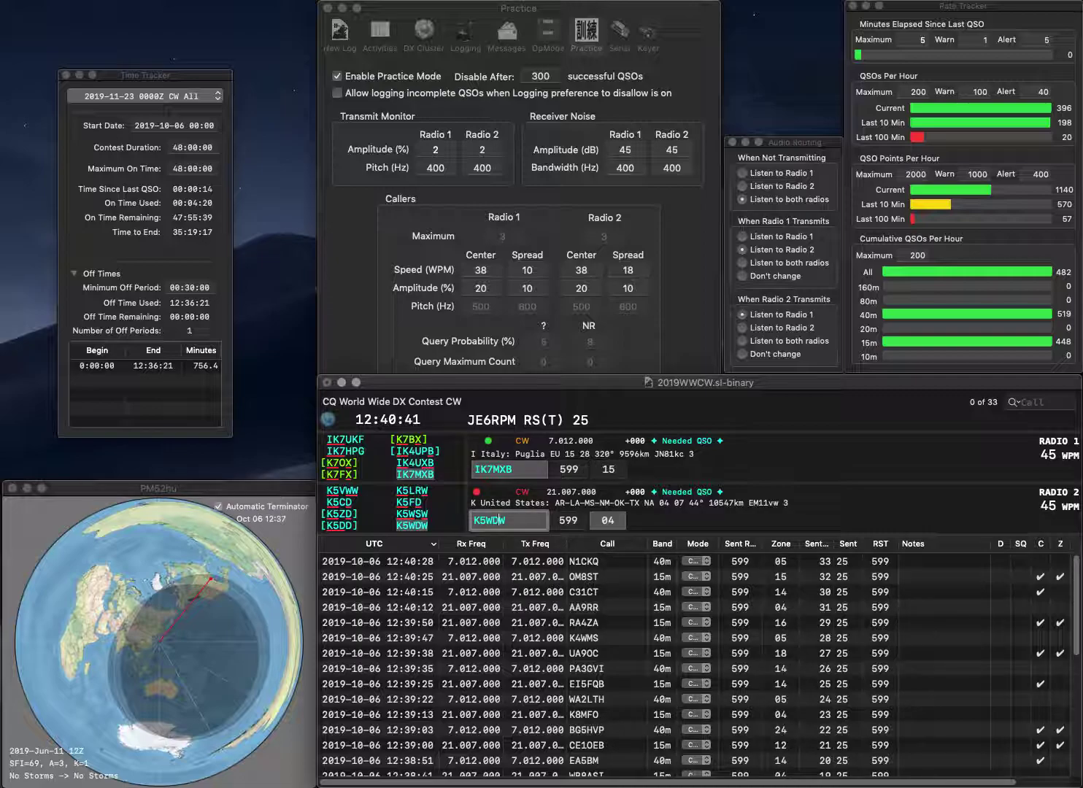
key("Tab")
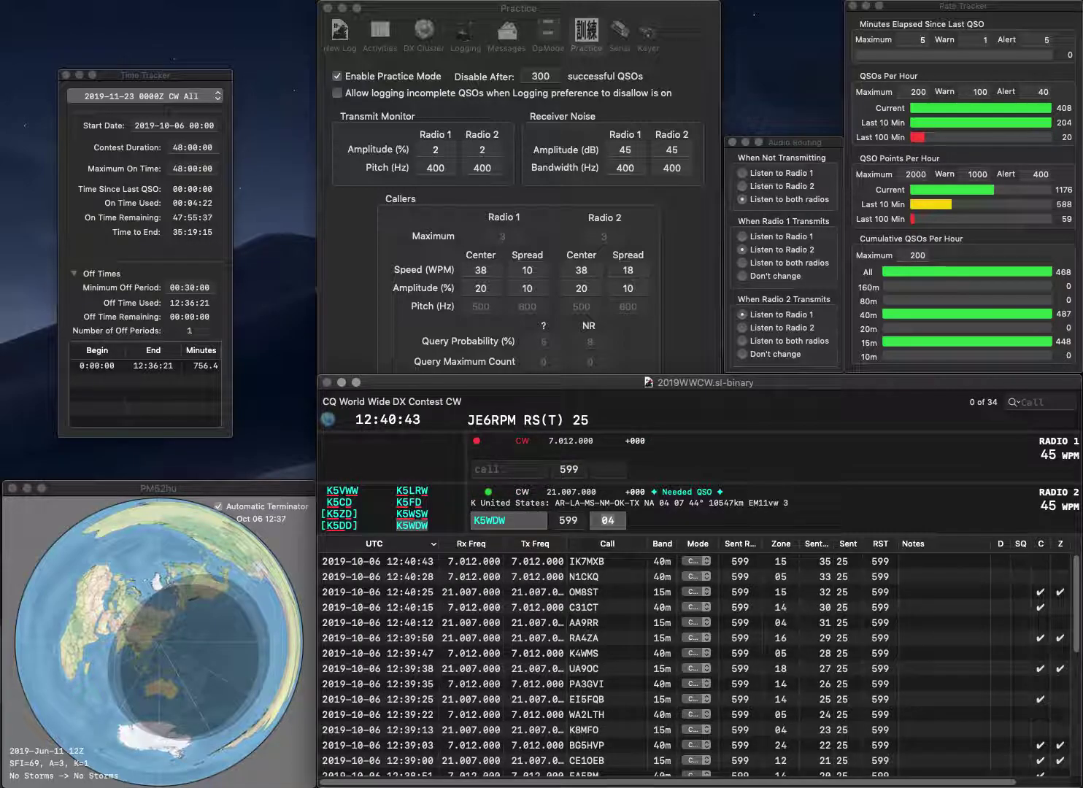
key("Return")
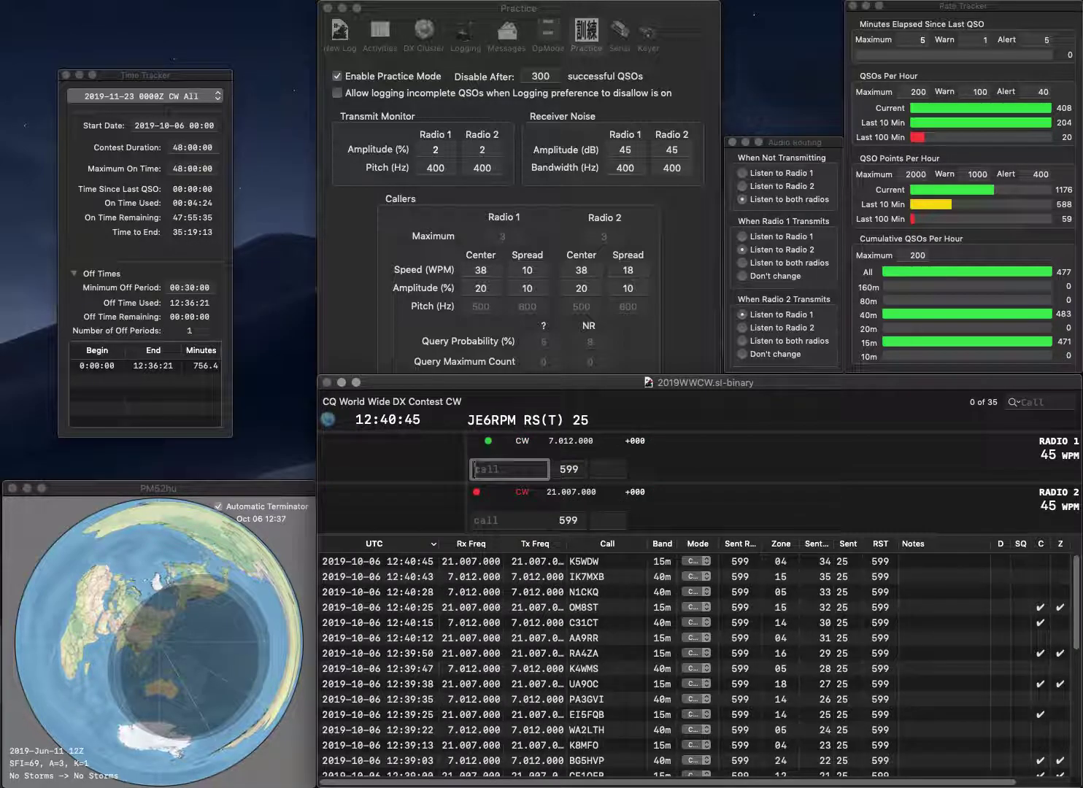
Log K1BX on 40m and K7KRZ on 15m, expanding the partial KX call to K1BX
type("KX")
key("Return")
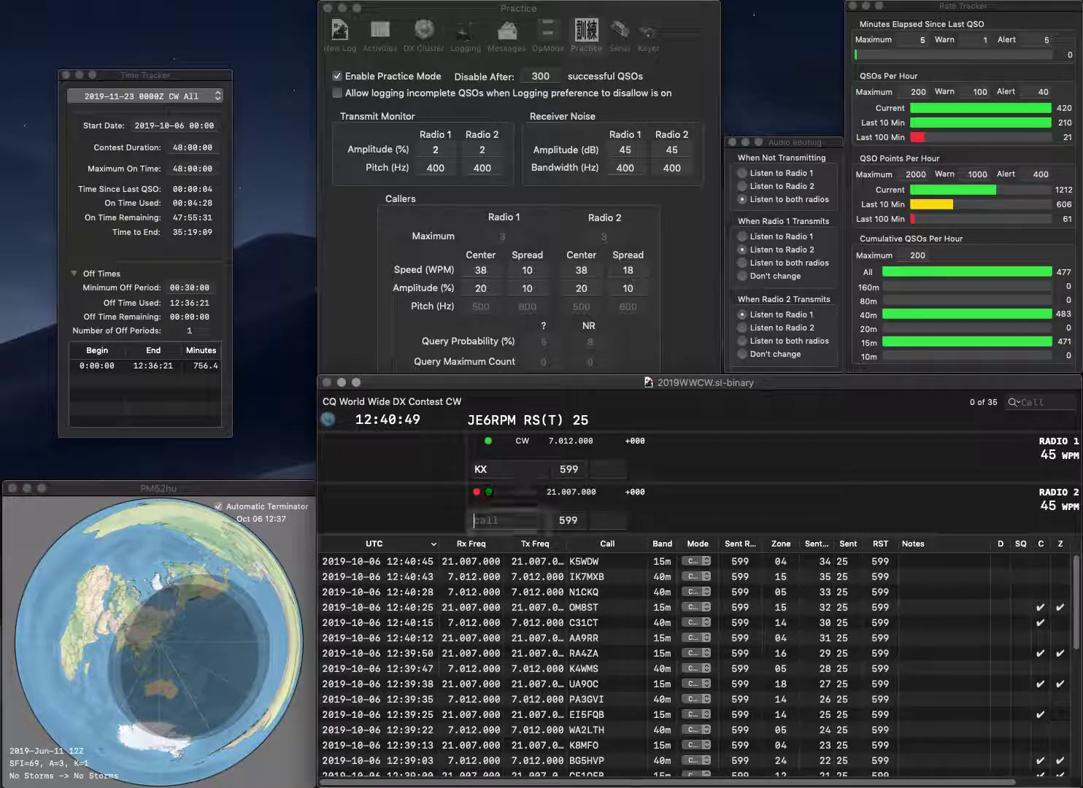
type("K7KR")
key("Return")
key("Left")
type("1B")
key("Return")
key("Return")
type("Z")
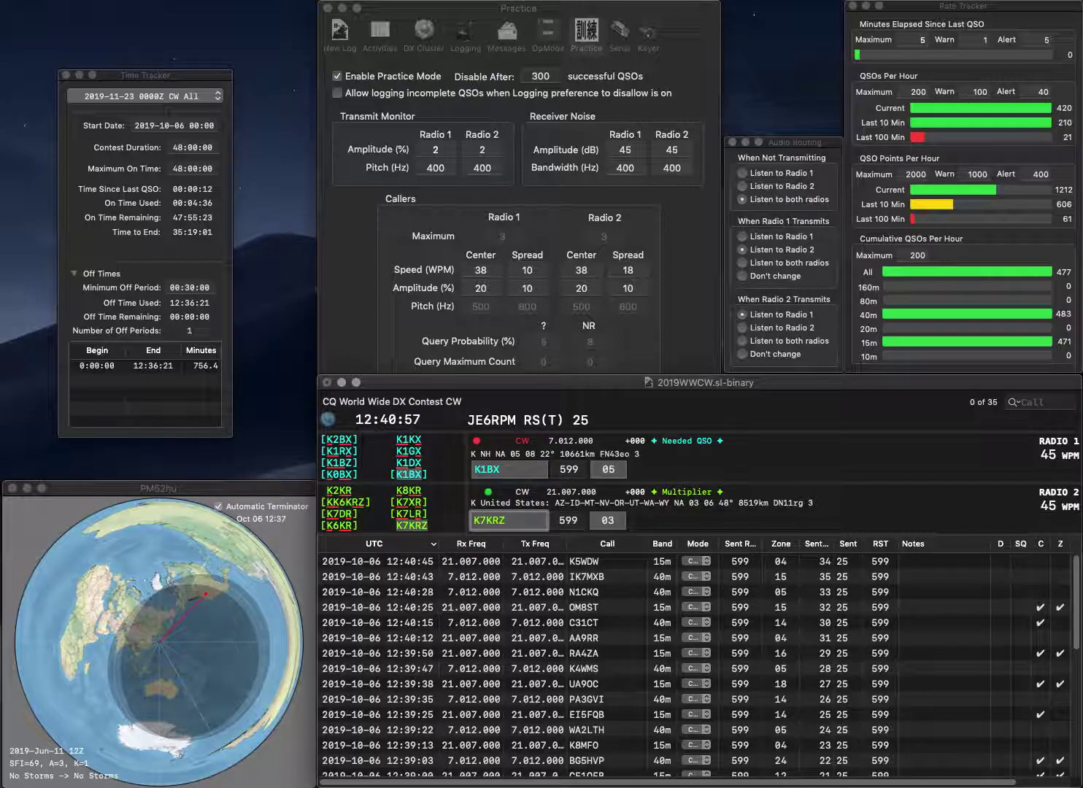
key("Return")
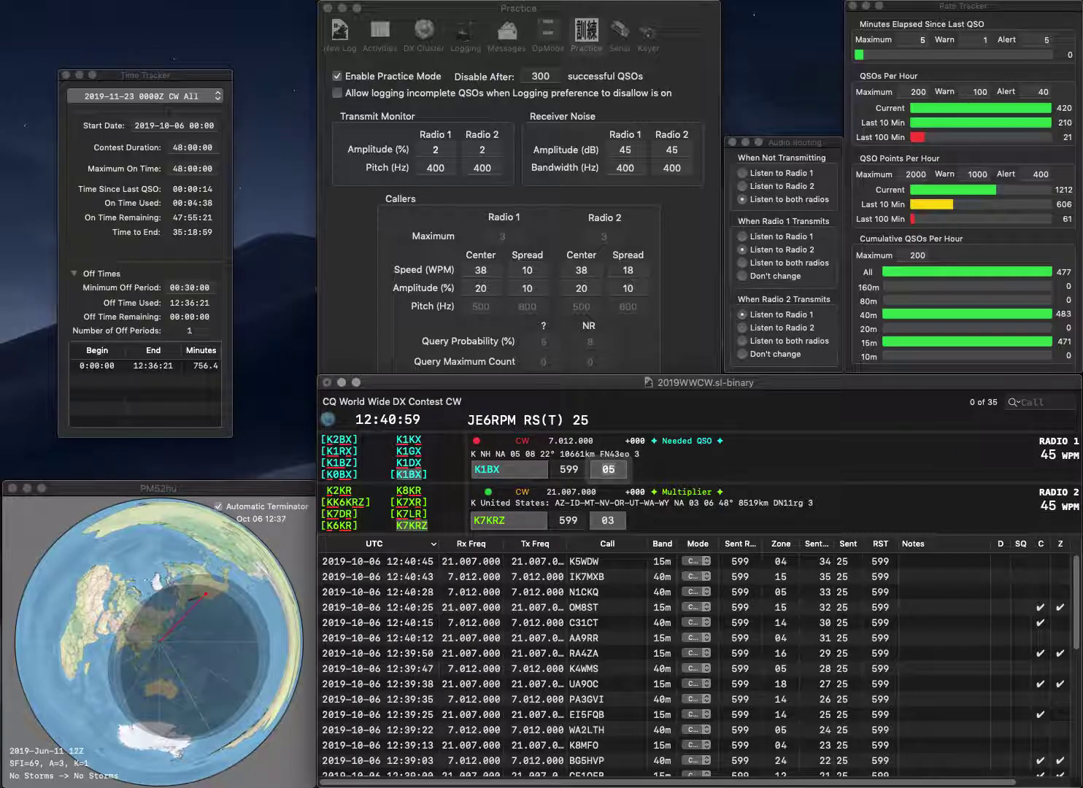
key("Return")
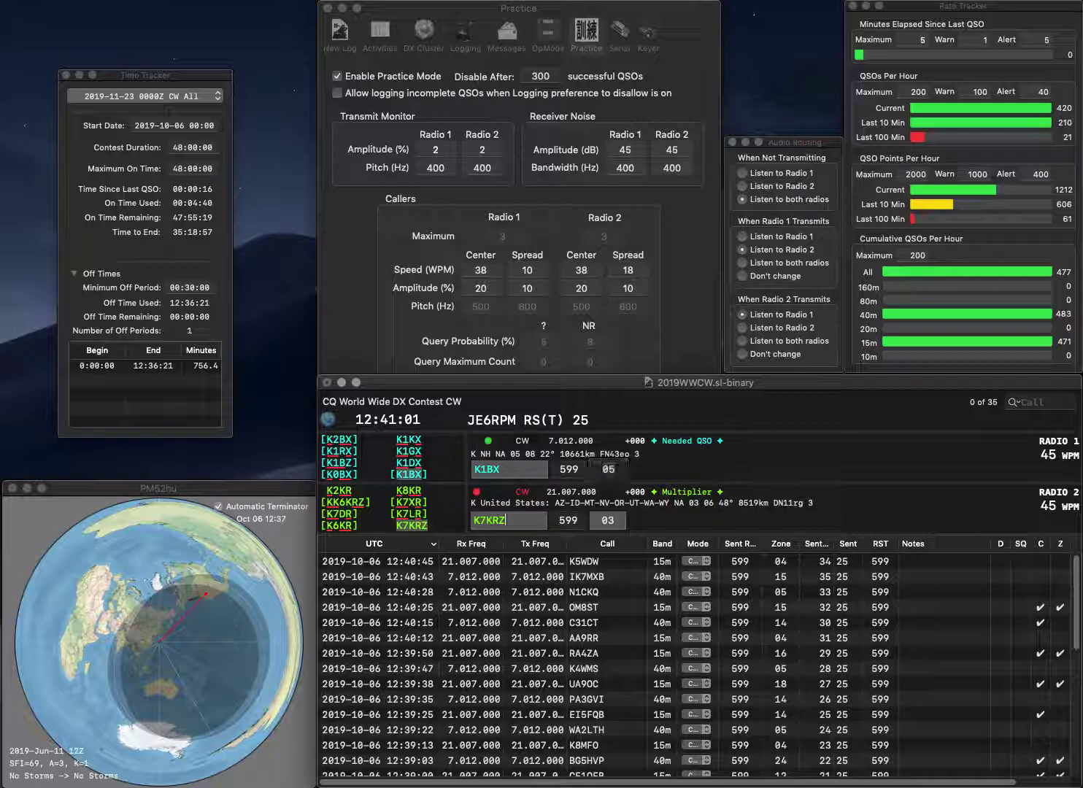
key("Return")
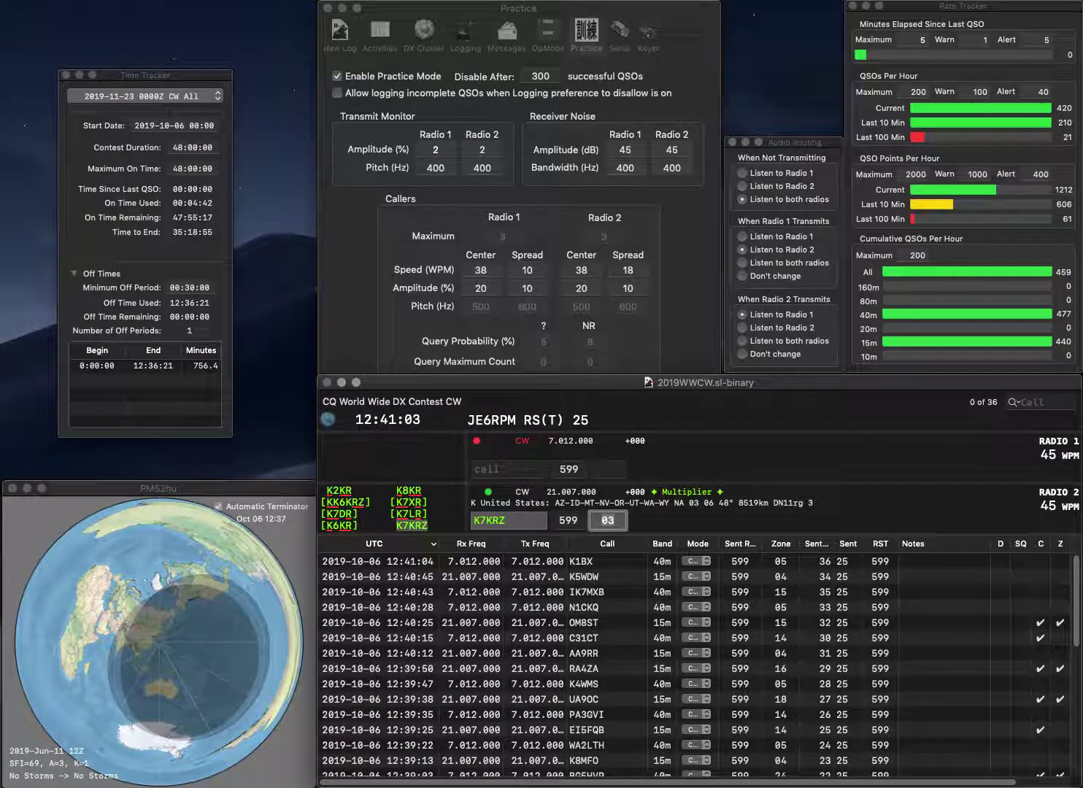
key("Return")
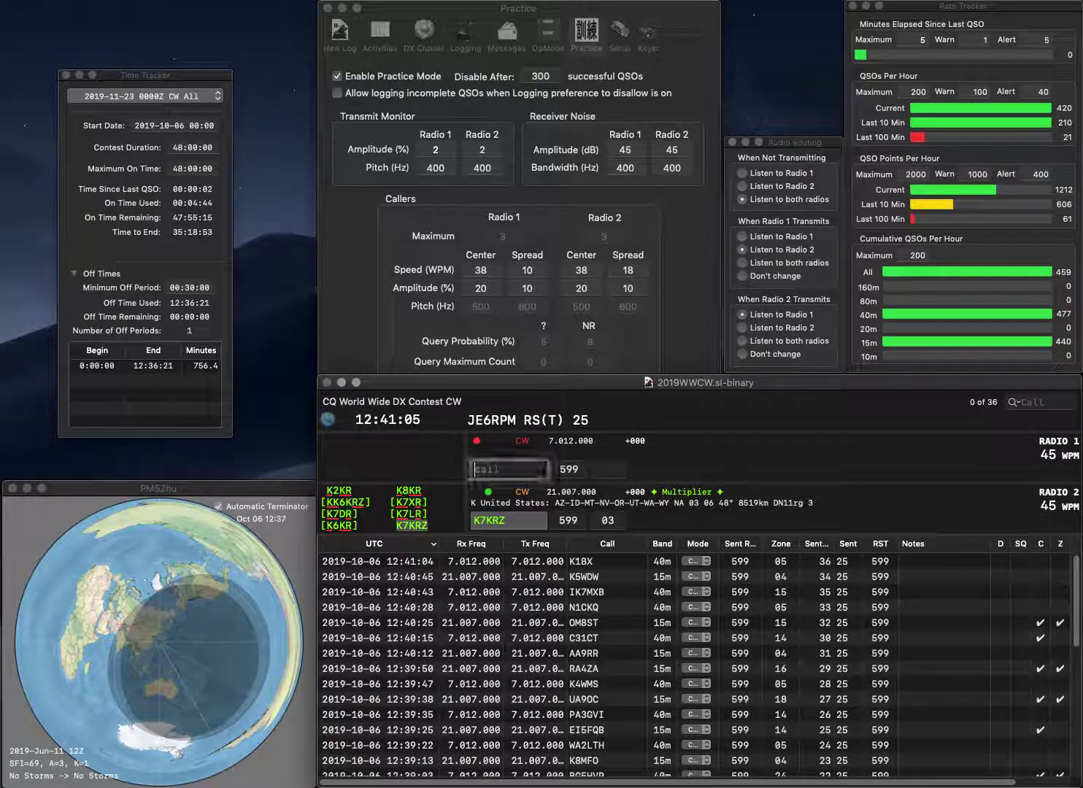
Log YB2GV on 40m and N0MMA on 15m, correcting the mistyped YB1 to YB2
type("YB1")
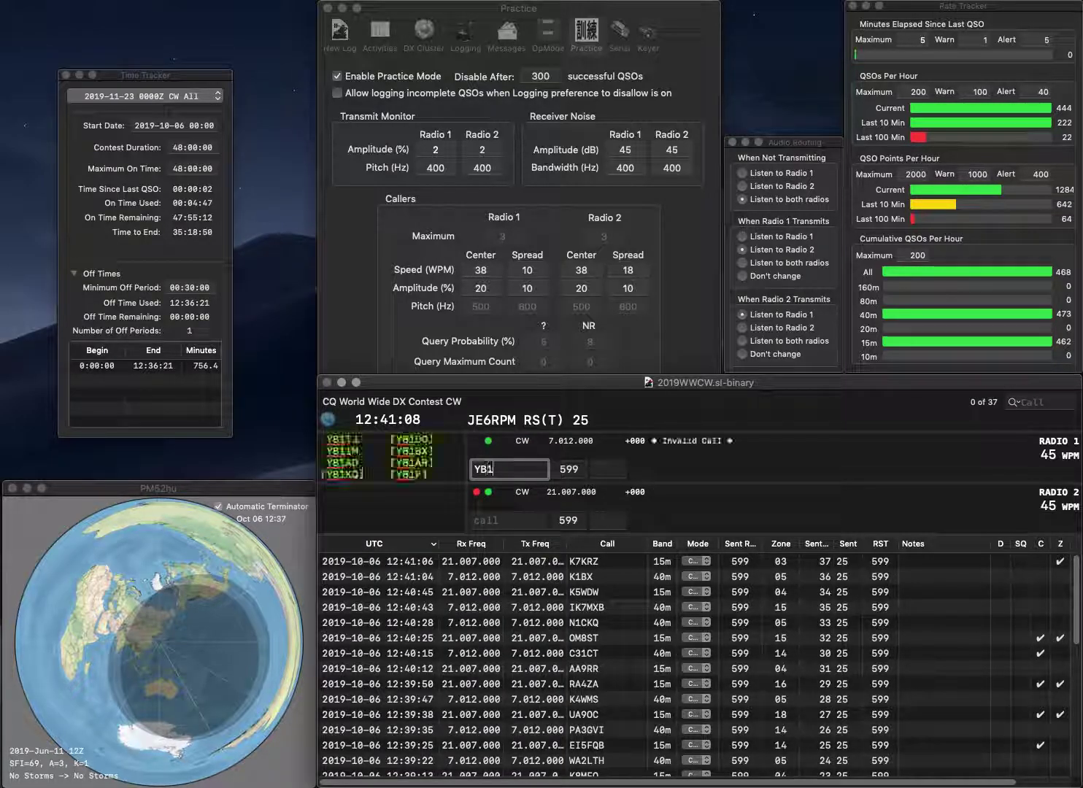
key("BackSpace")
type("2")
key("Return")
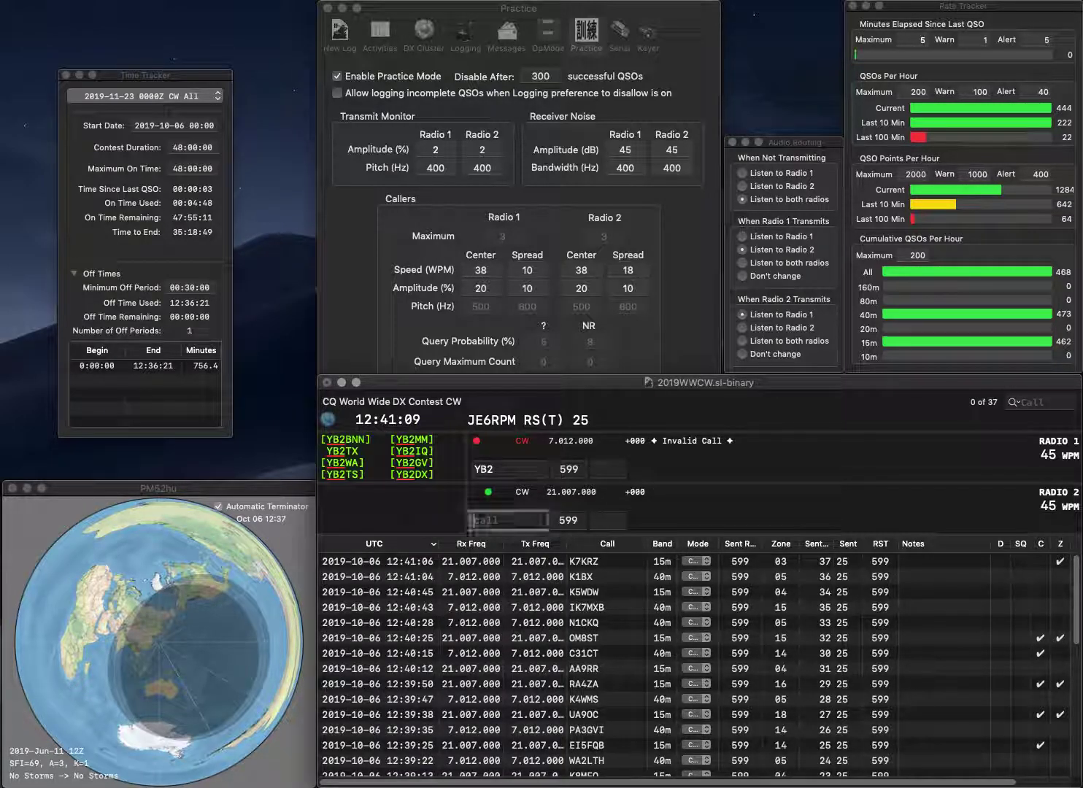
type("N0")
key("Return")
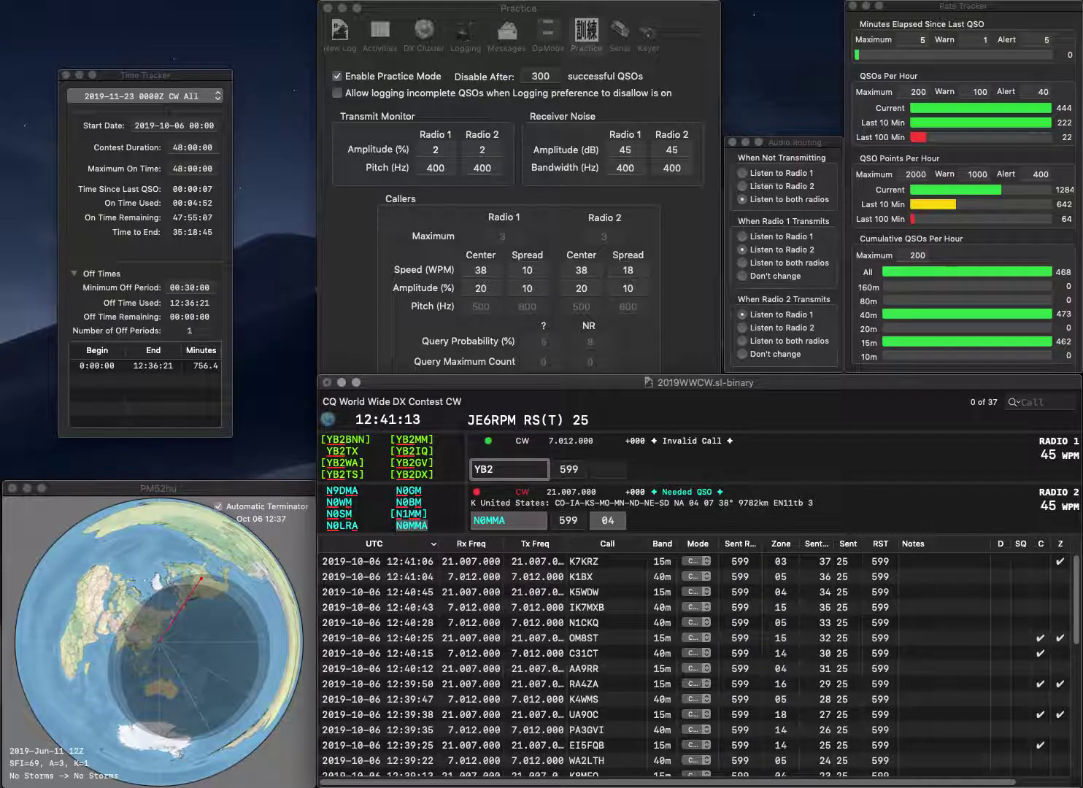
type("GV")
key("Return")
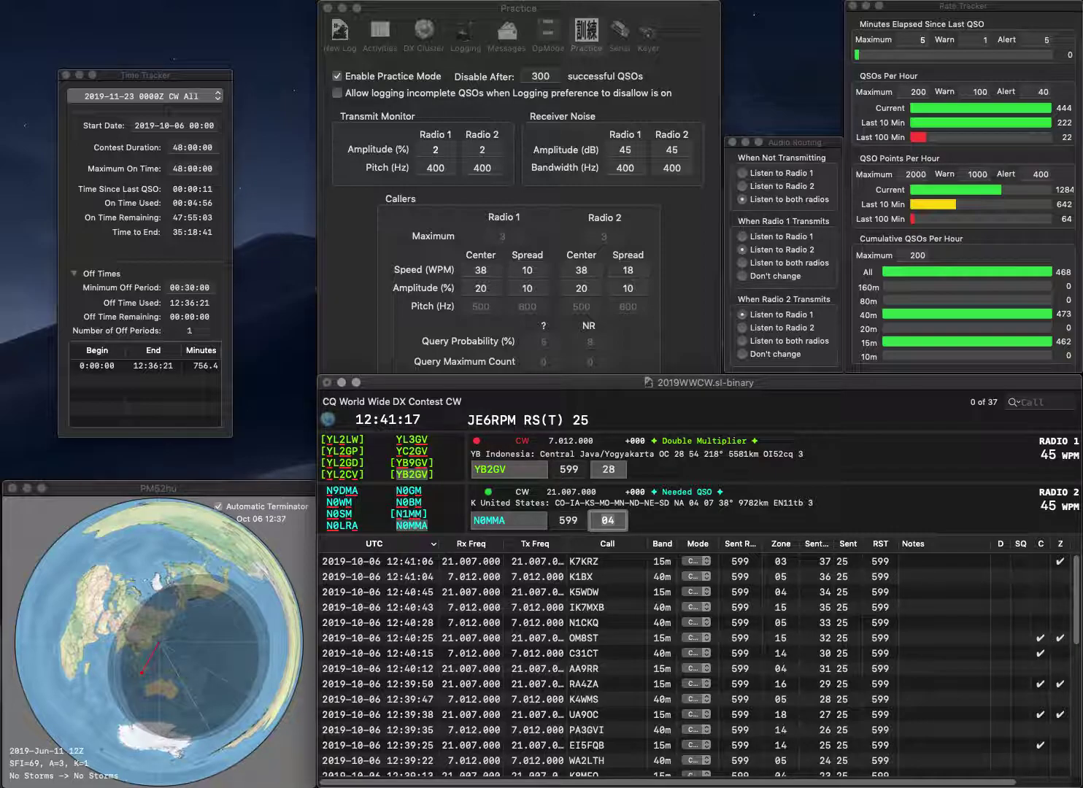
key("Return")
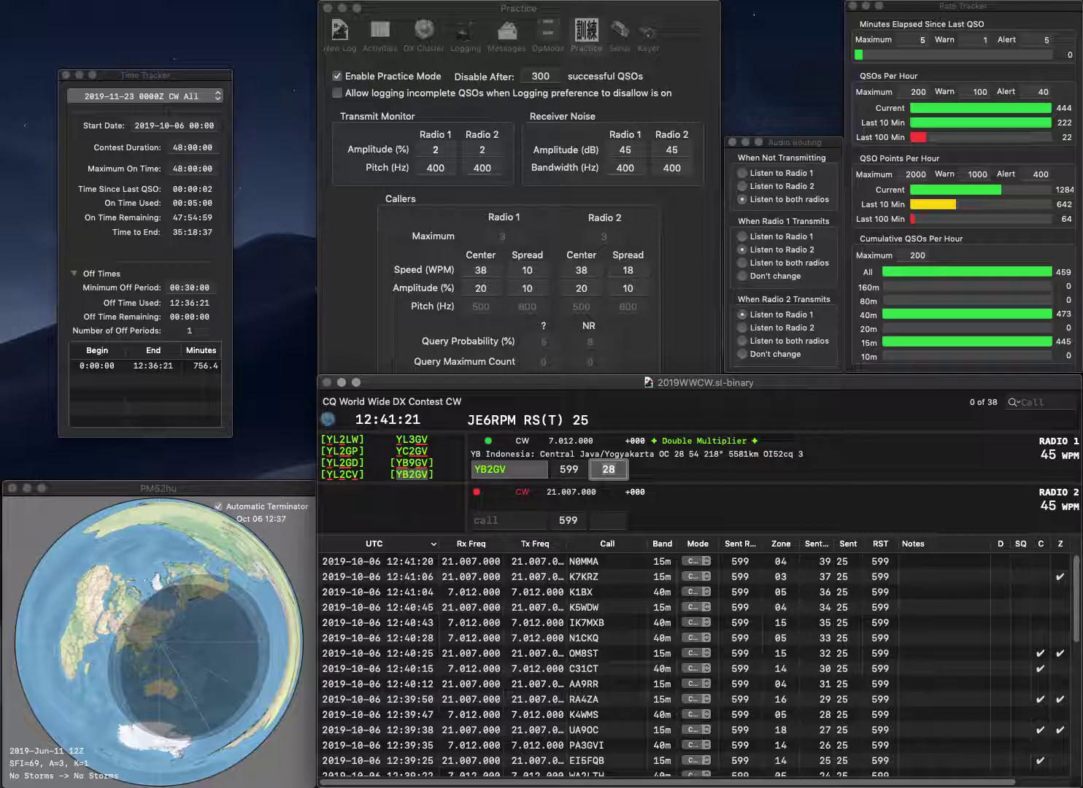
key("Return")
type("B")
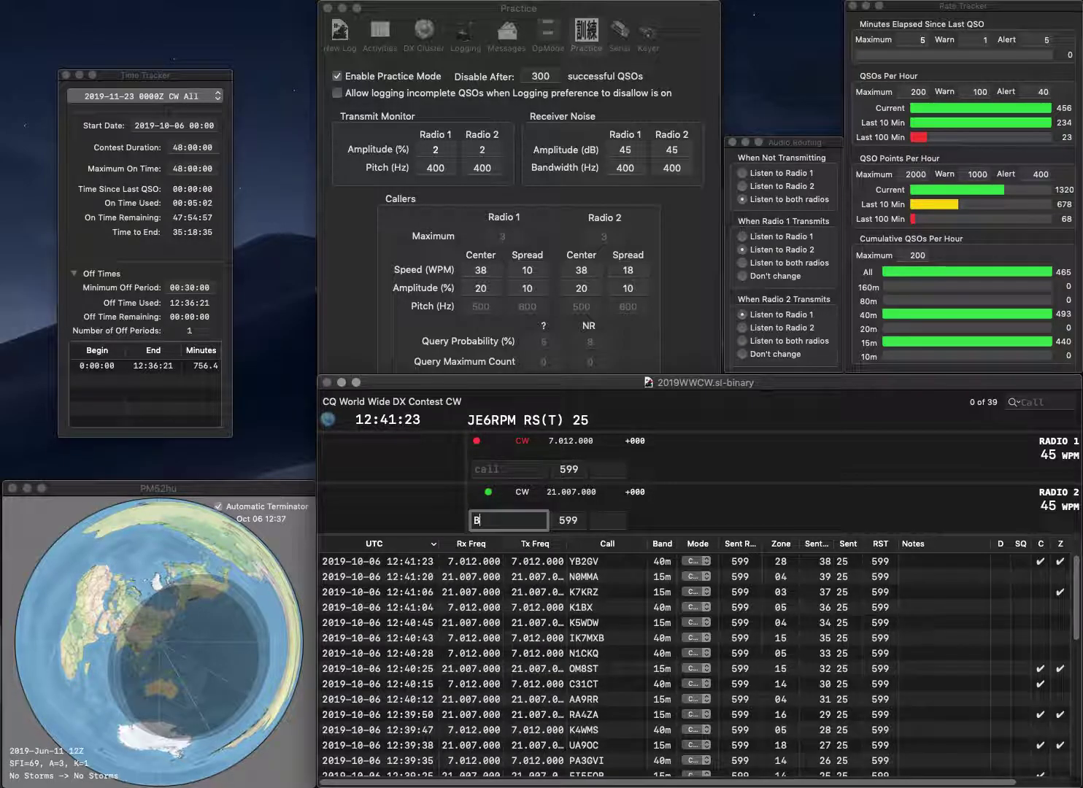
type("6RD")
key("Return")
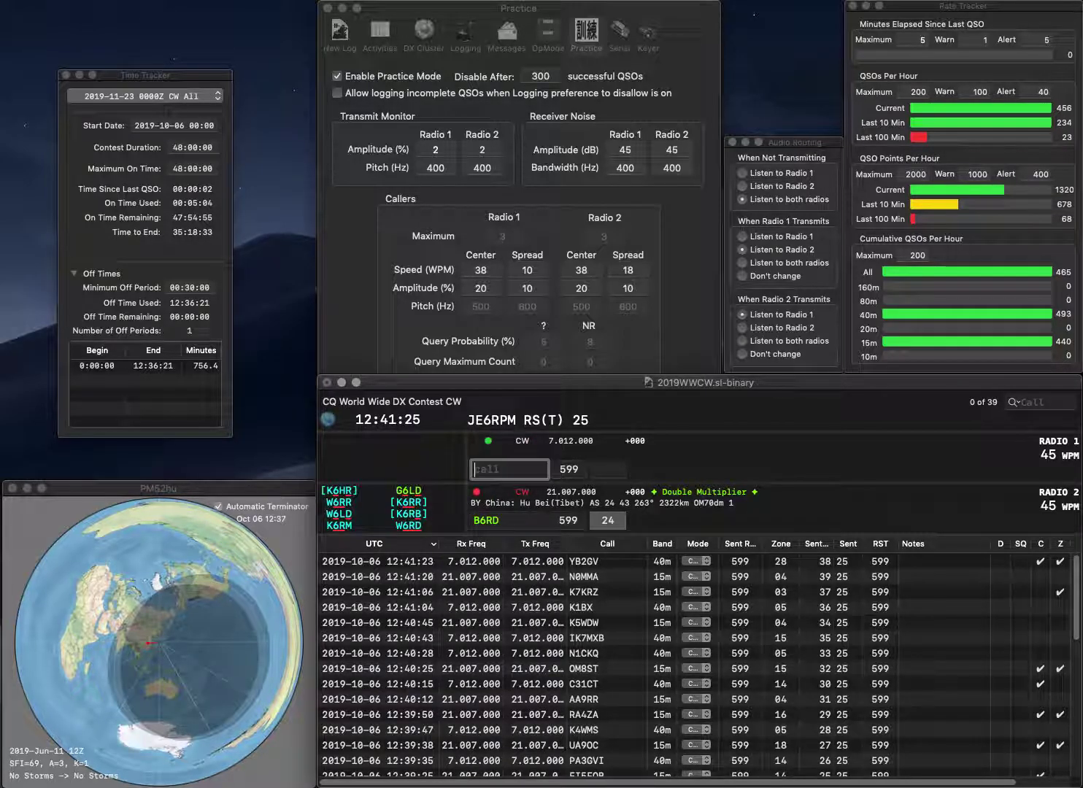
type("WA2FHJ")
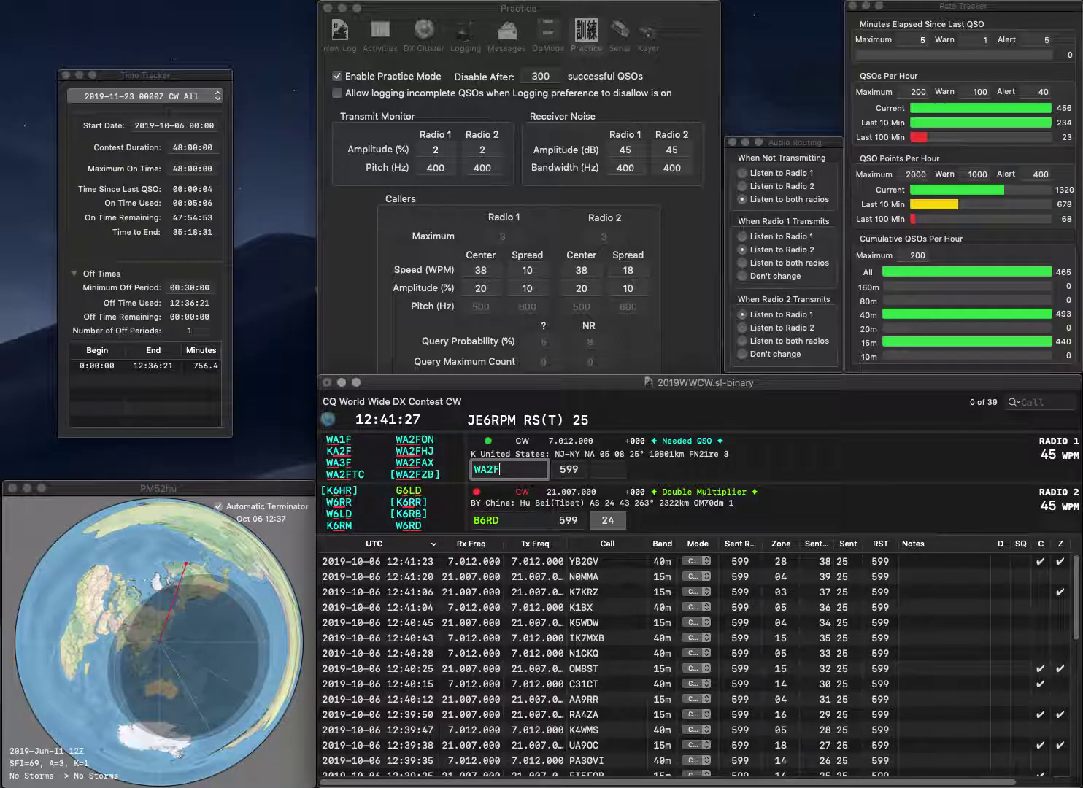
key("Return")
key("Left")
key("Left")
key("Left")
type("D")
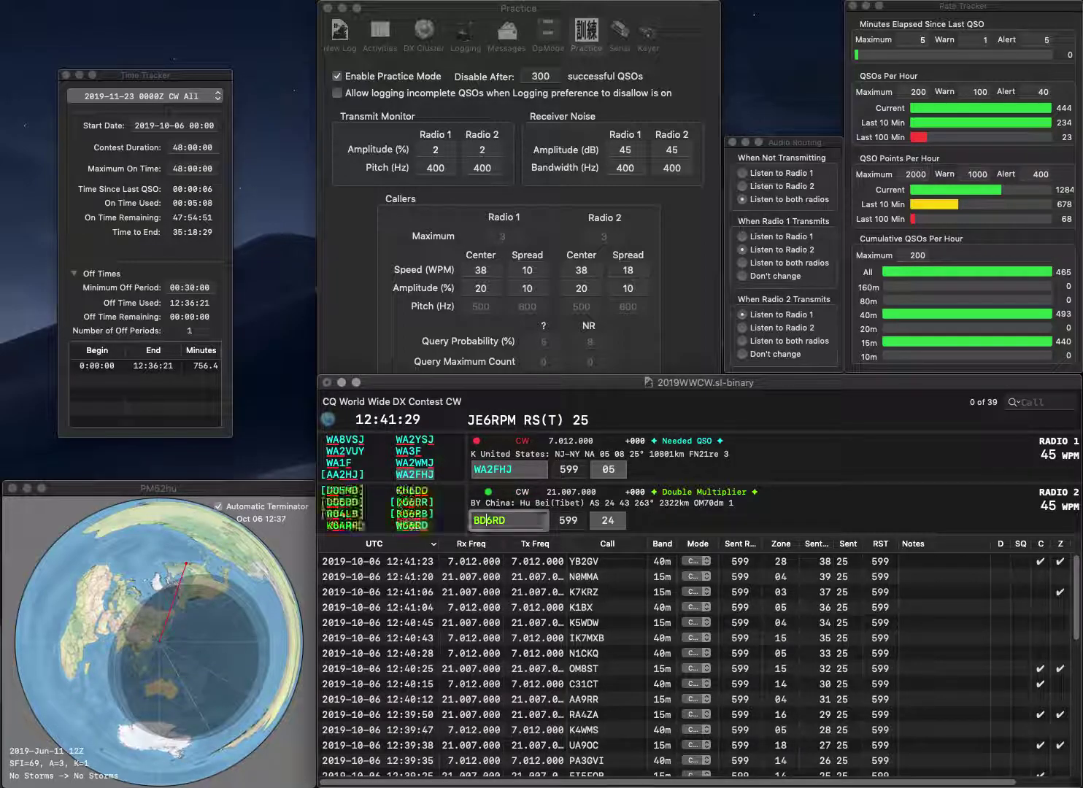
key("Return")
key("Tab")
key("Tab")
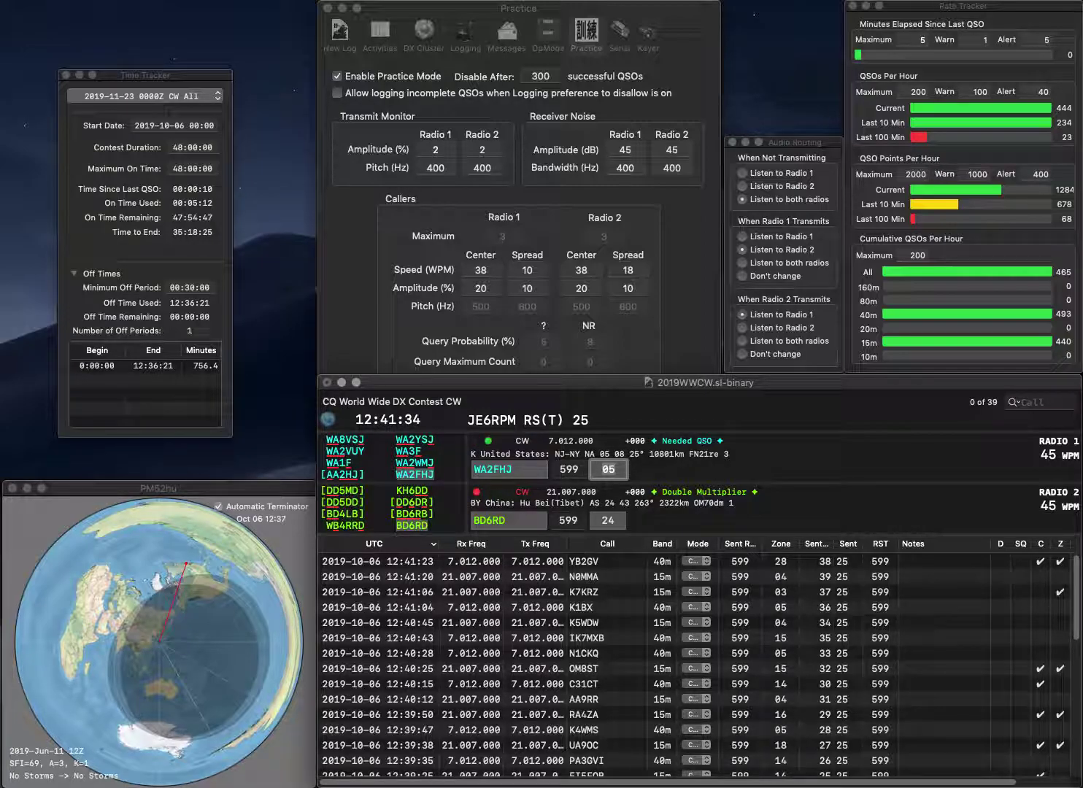
key("Return")
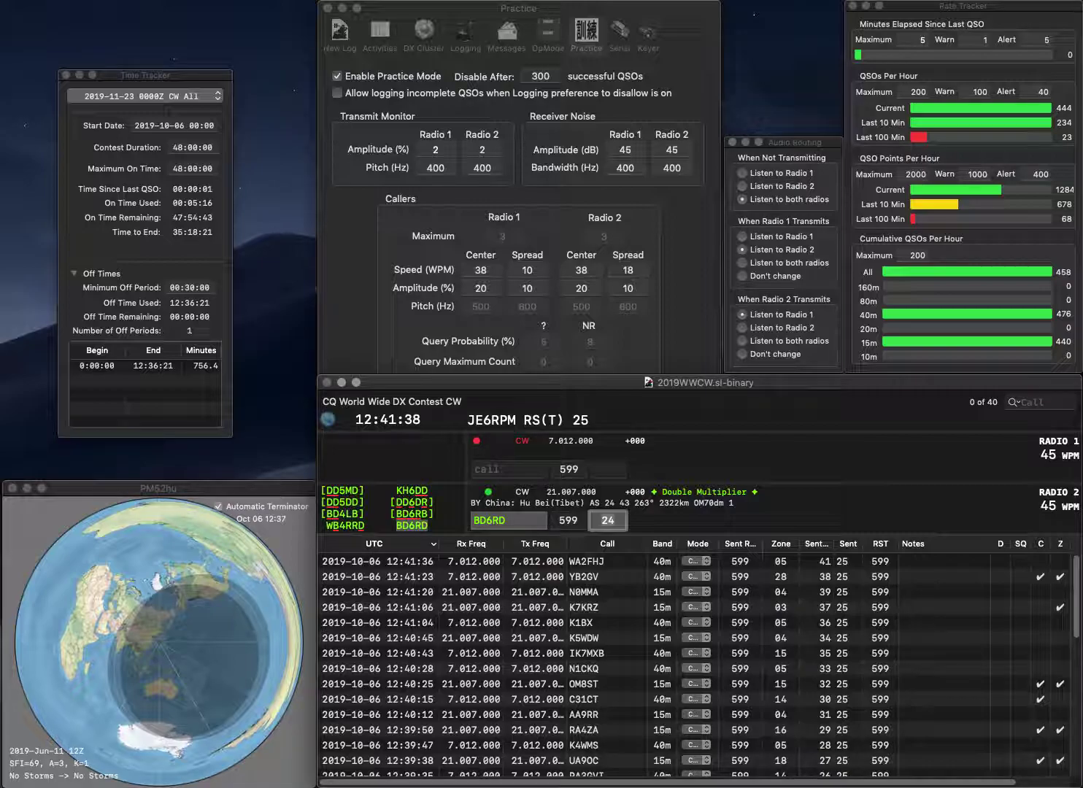
key("Return")
Answer KU4YW on 40m and log DL2DWP on 15m, correcting KDWP to DL2DWP
type("K")
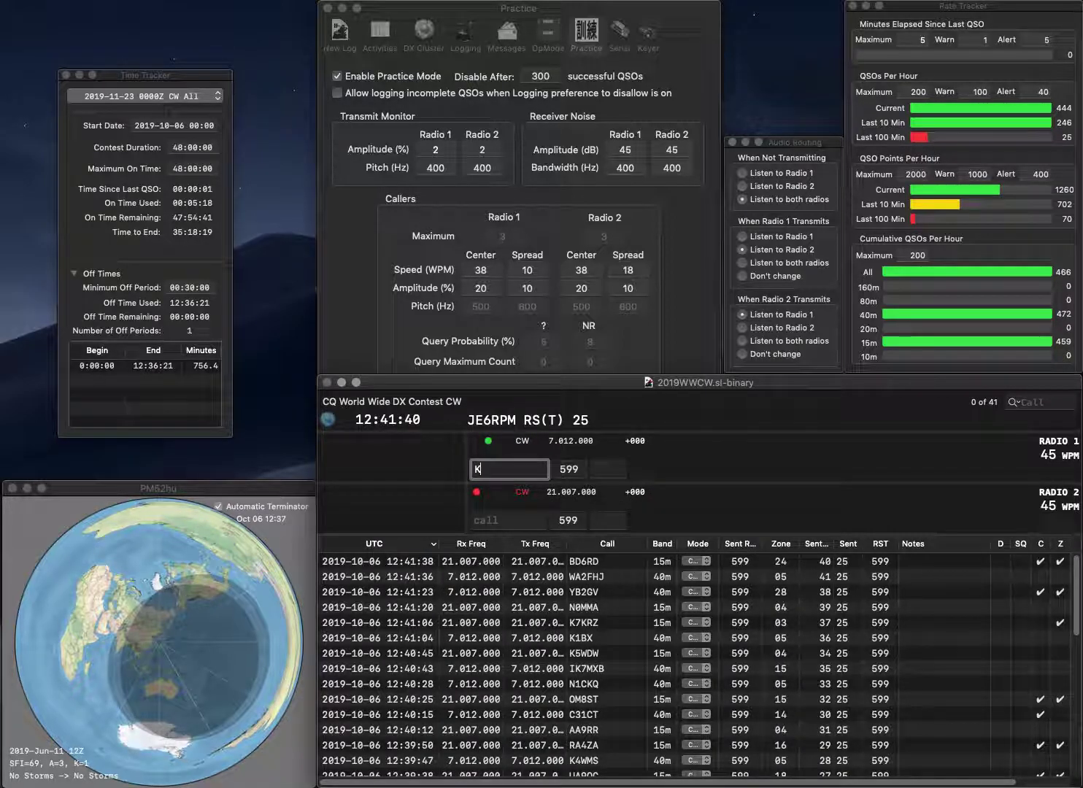
type("U4YW")
key("Return")
type("KDWP")
key("Left")
key("Left")
key("Left")
key("BackSpace")
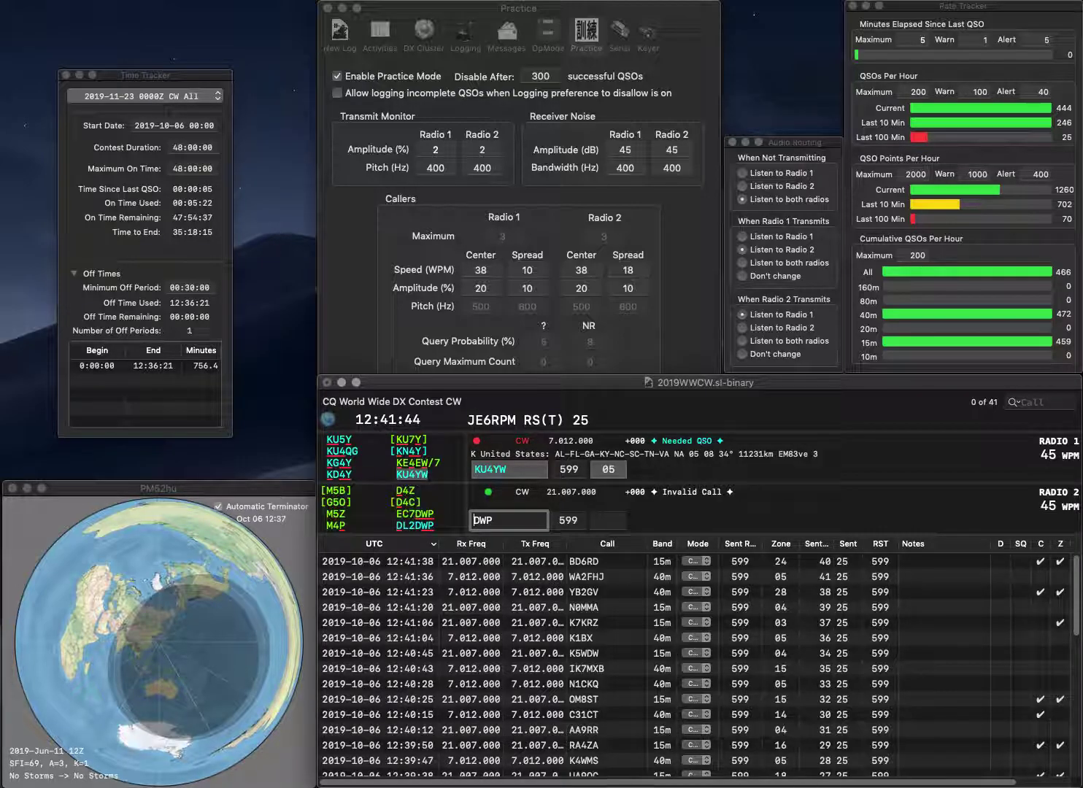
type("DL2")
key("Return")
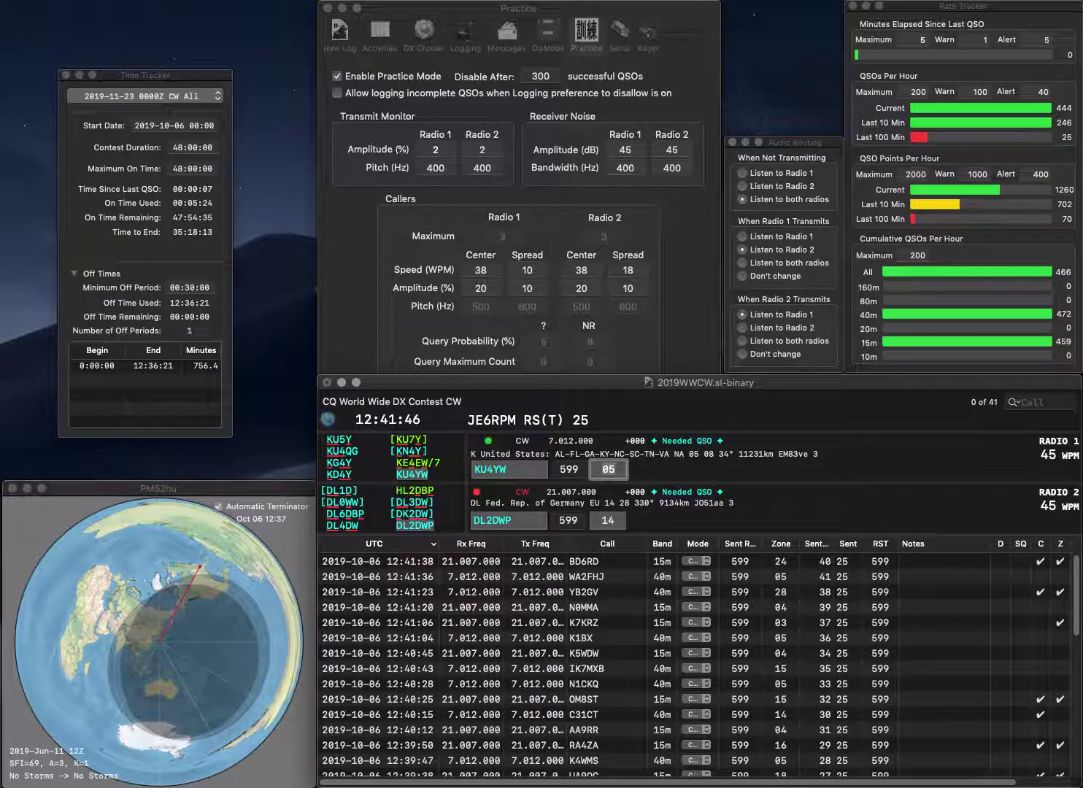
key("grave")
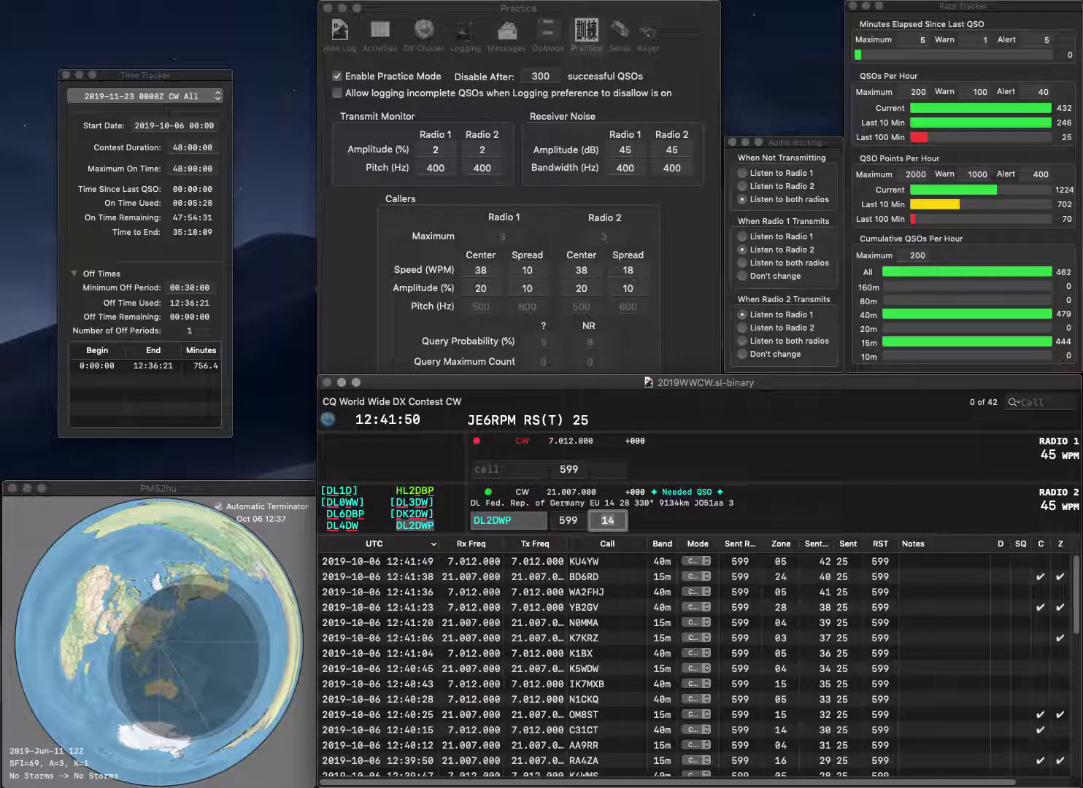
key("Return")
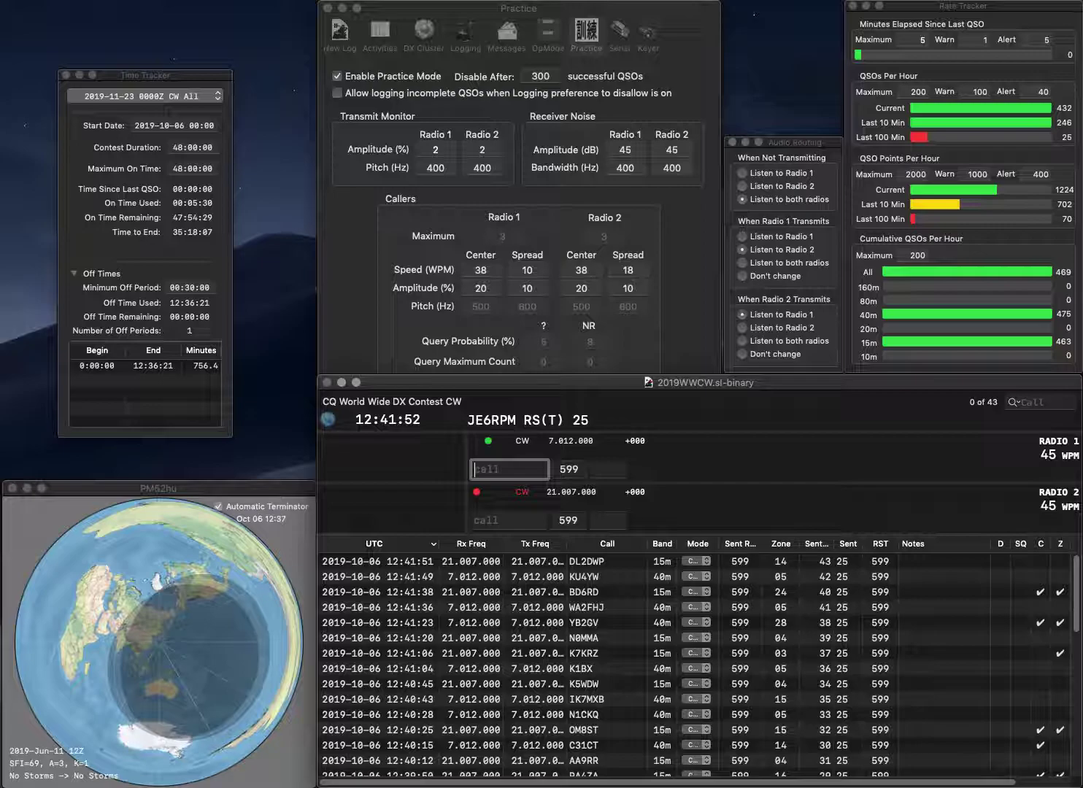
type("PA3")
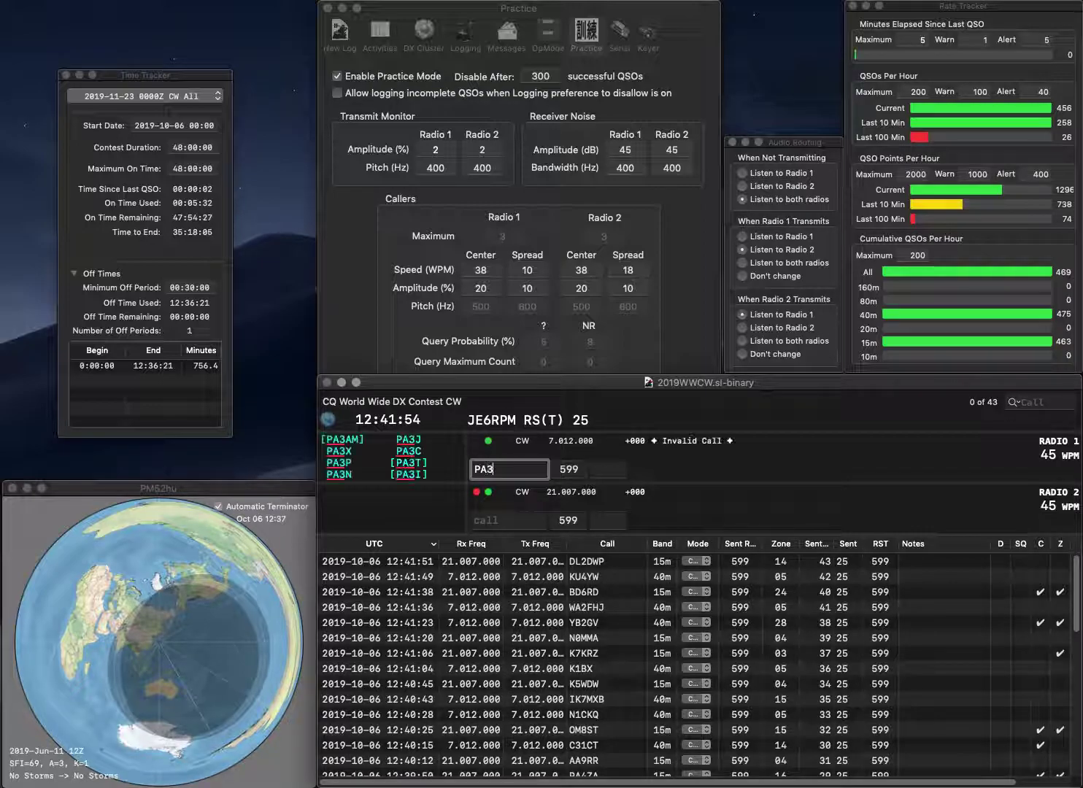
type("GV")
key("Return")
type("1RJ")
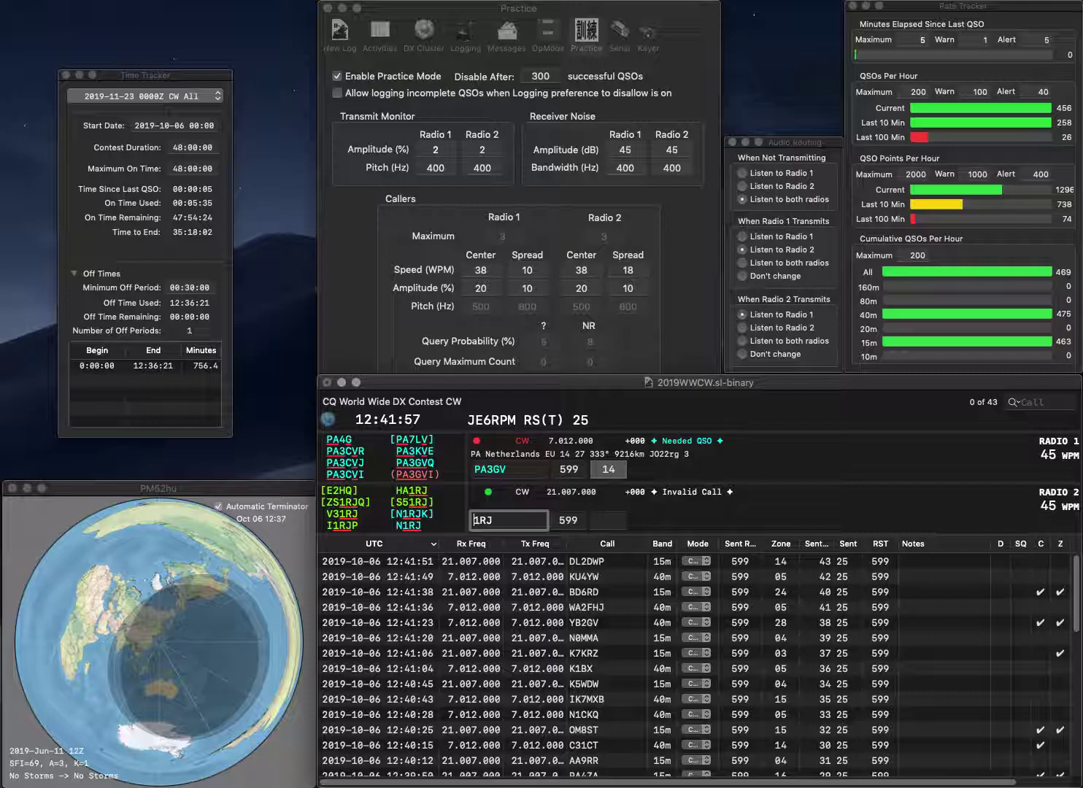
key("Return")
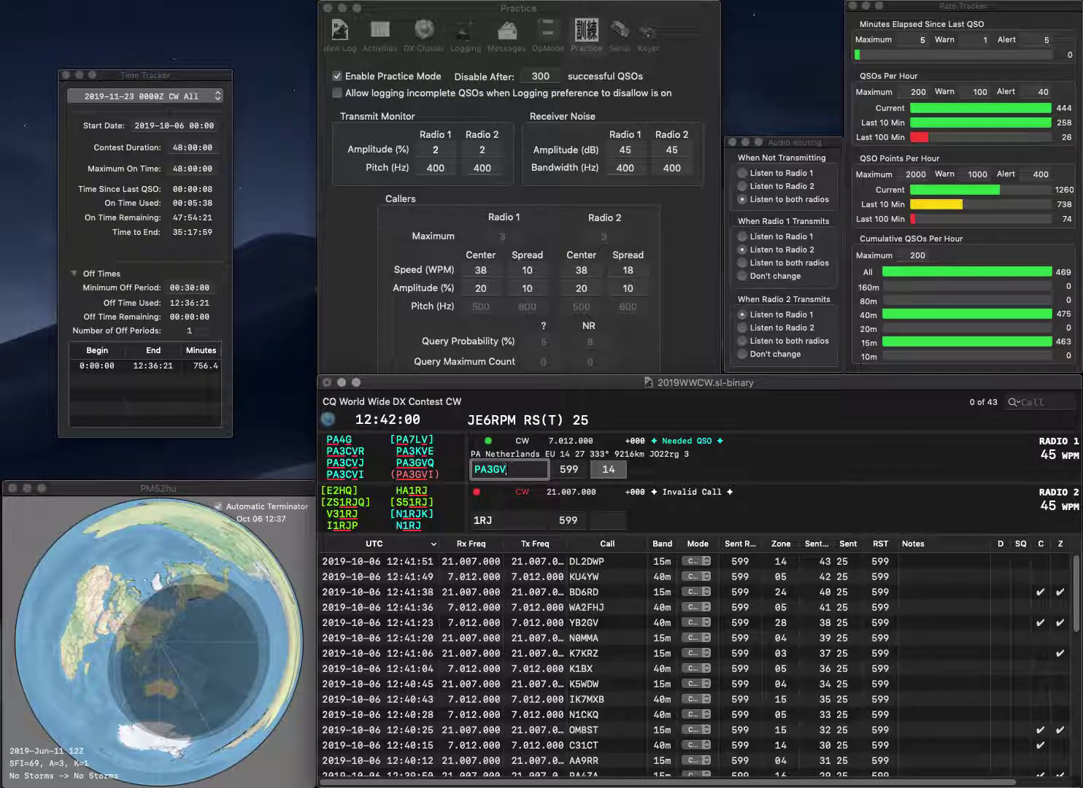
type("Y")
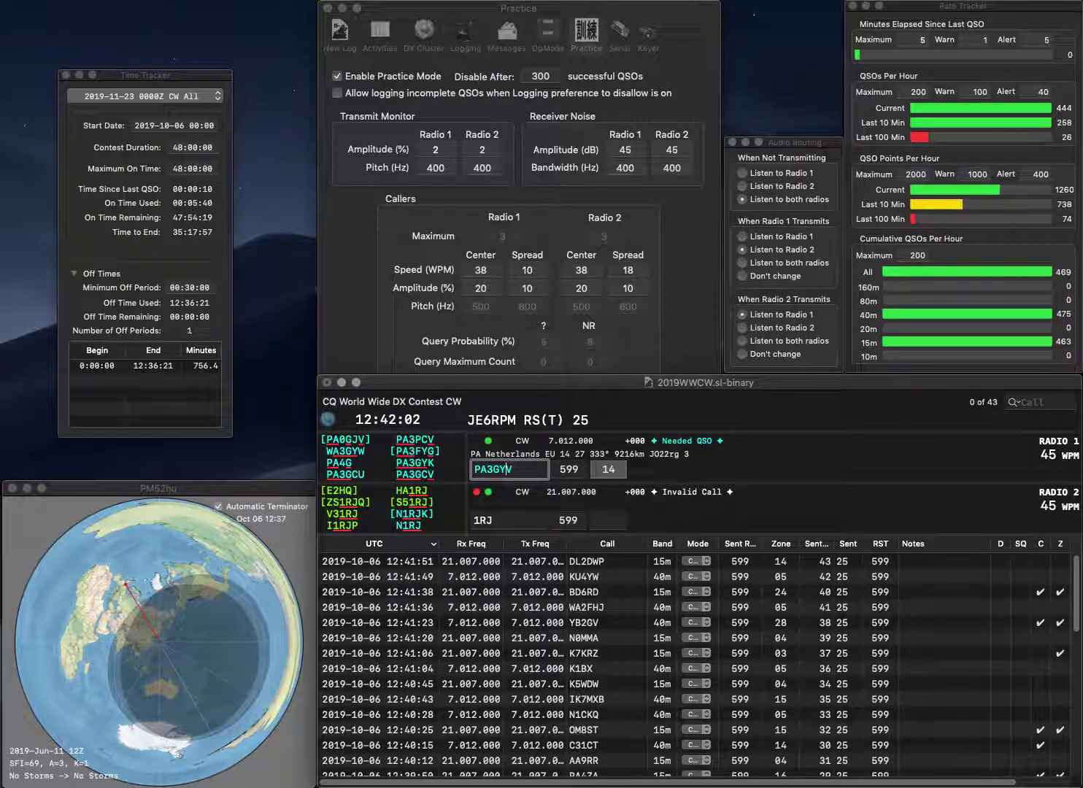
key("Delete")
type("K")
key("Return")
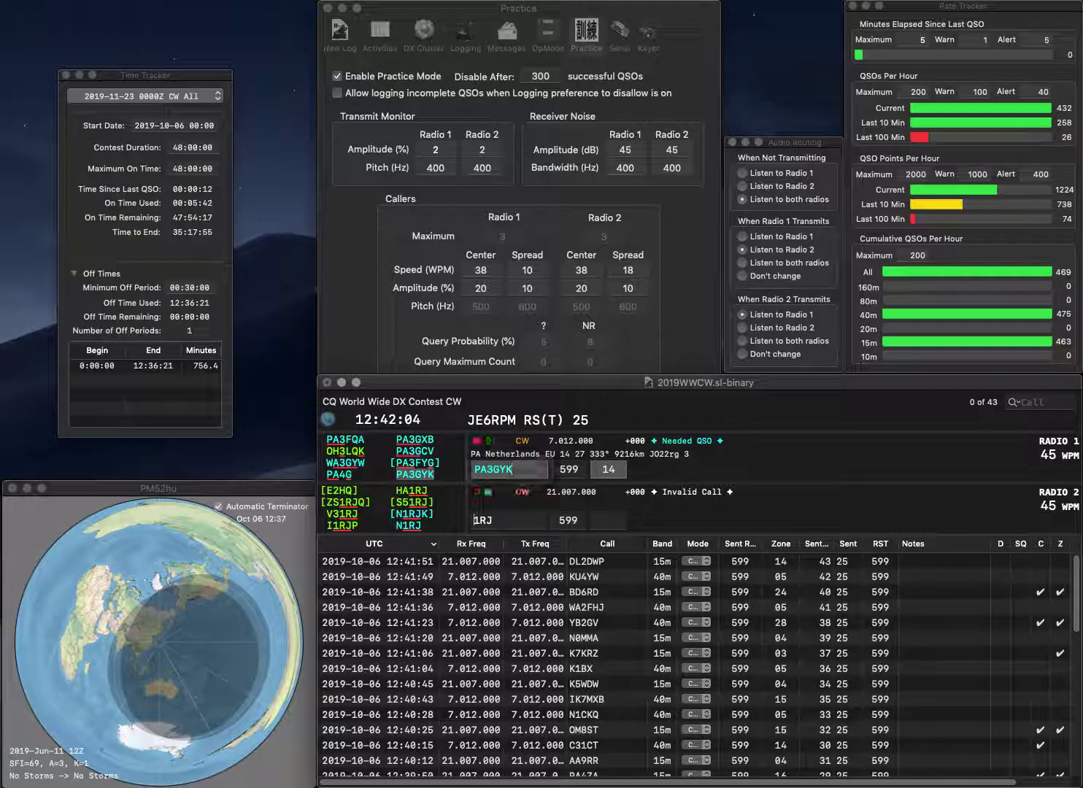
type("S5")
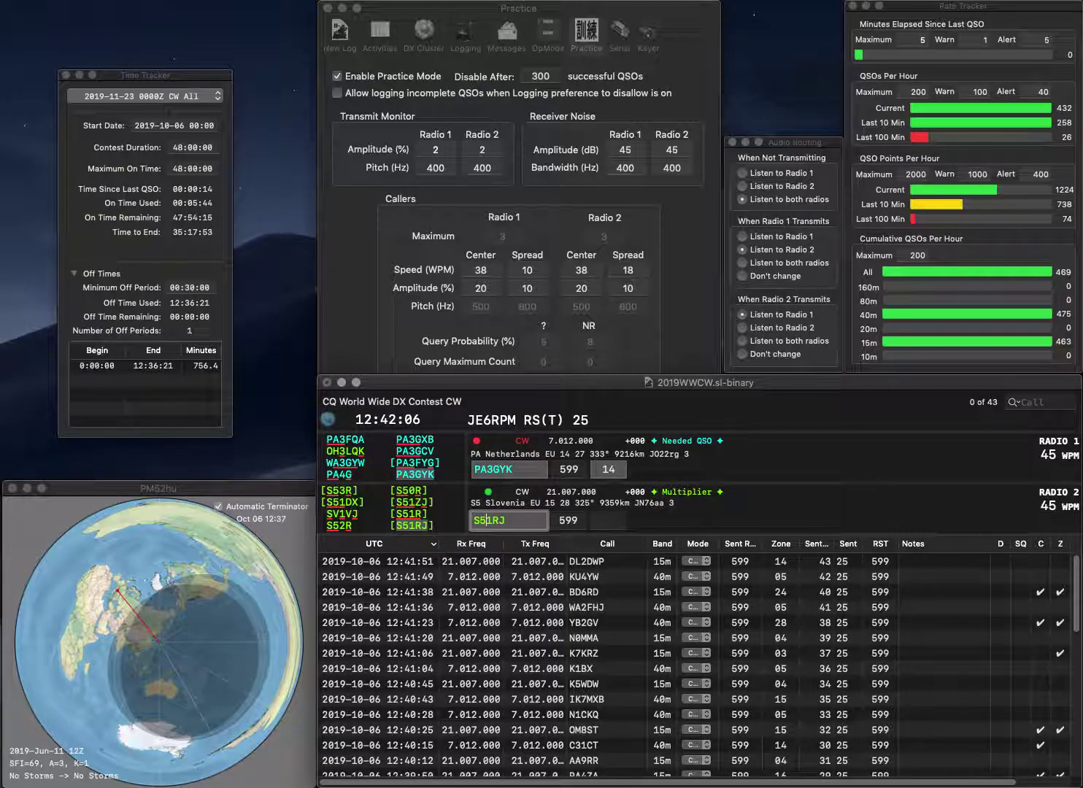
key("Return")
key("Tab")
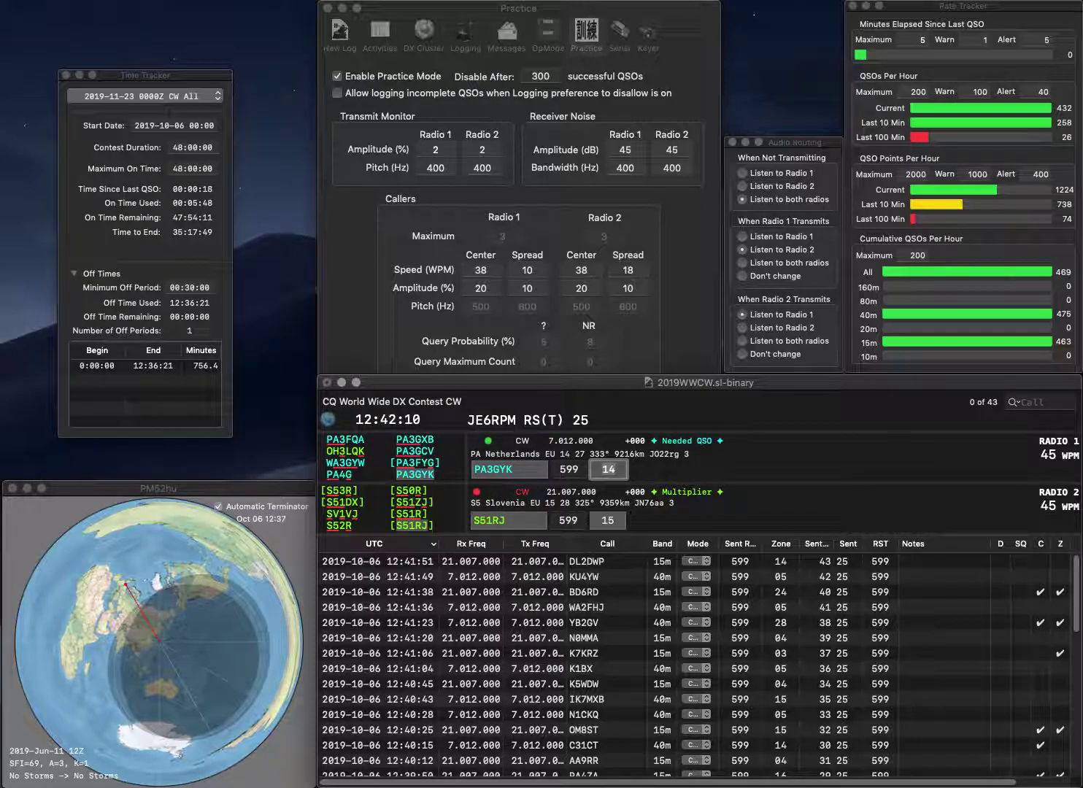
key("Return")
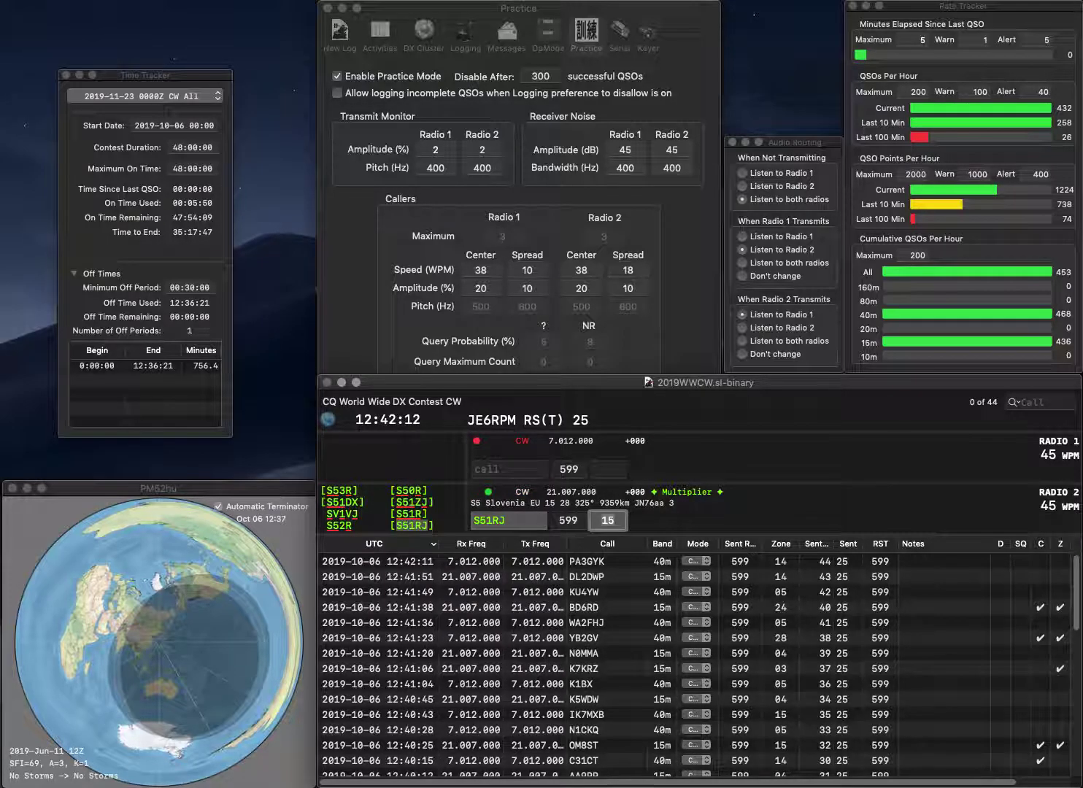
key("Return")
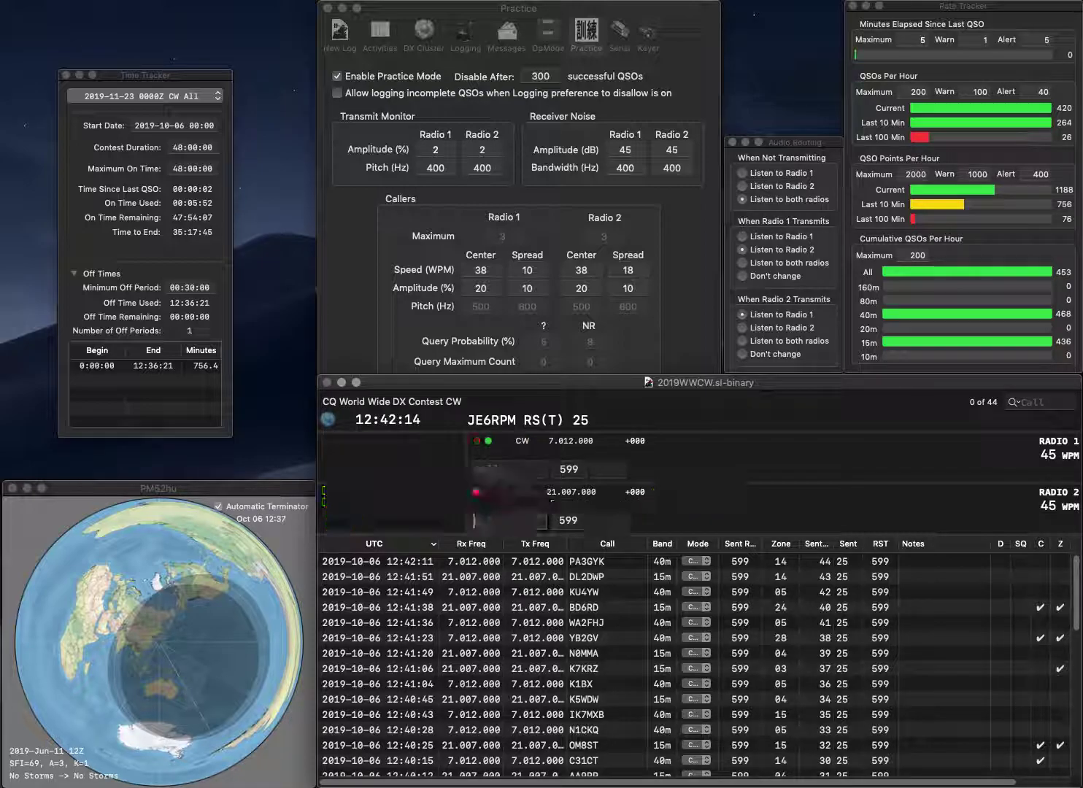
Log OK5D on 40m and N5KT on 15m
type("OK5D")
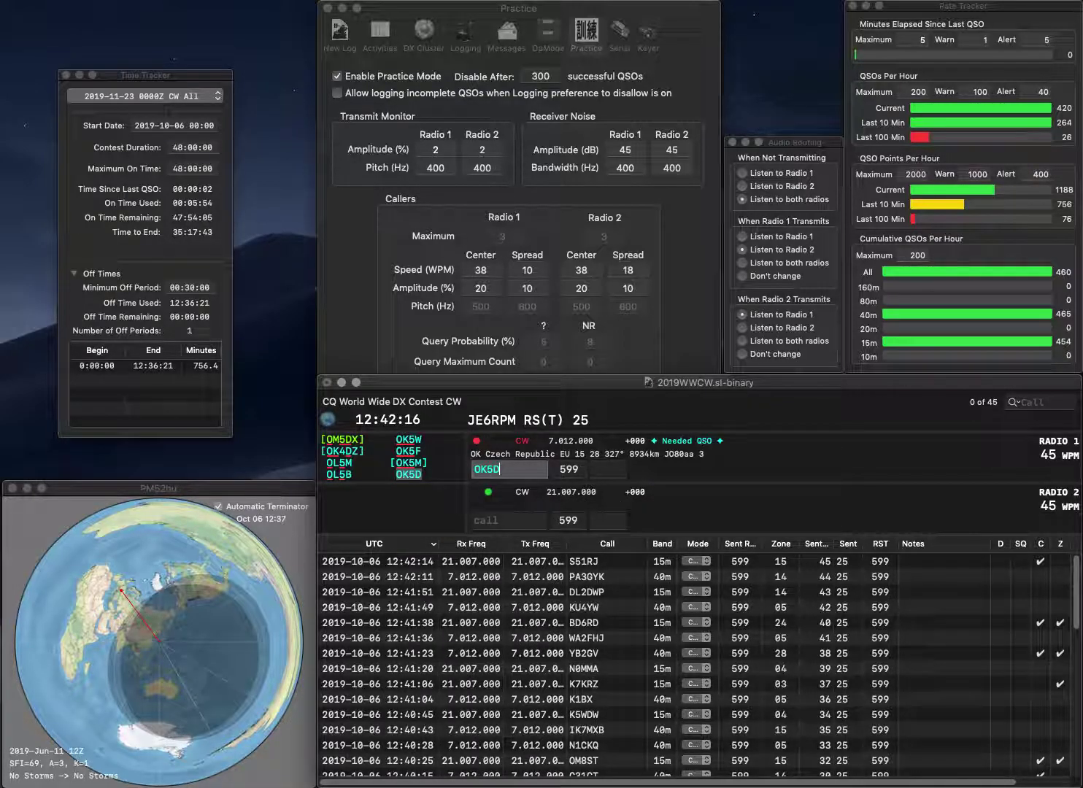
key("Return")
type("N5")
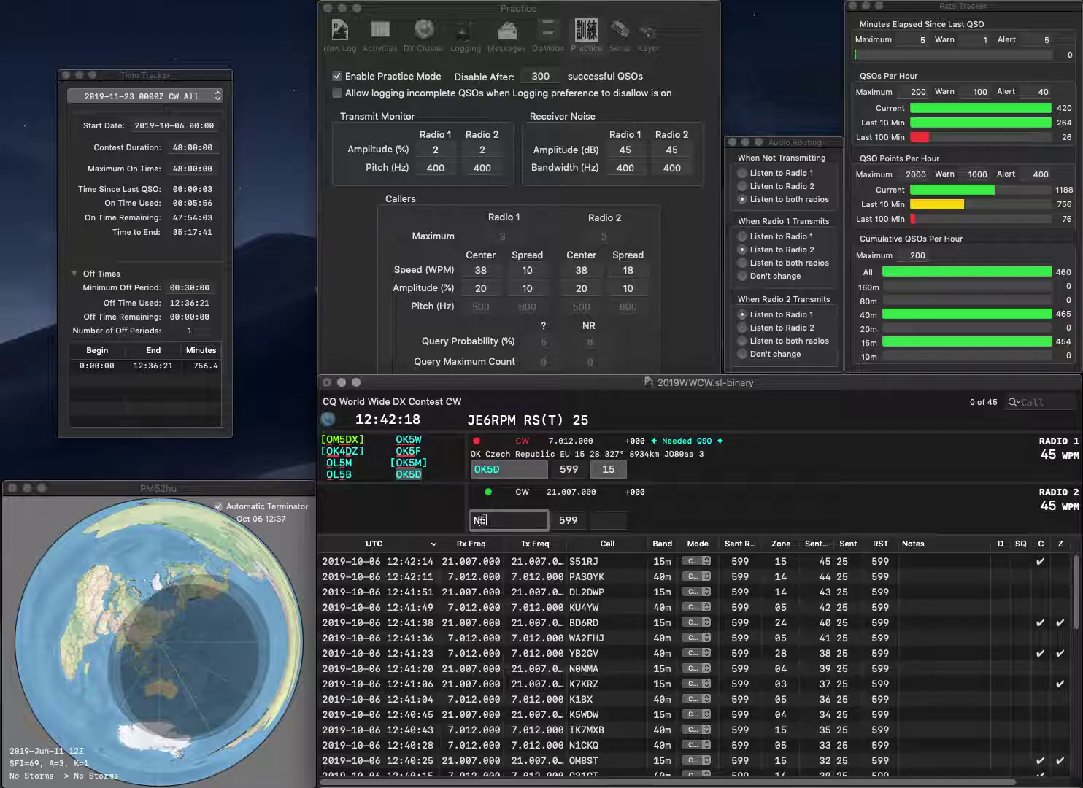
type("KT")
key("Return")
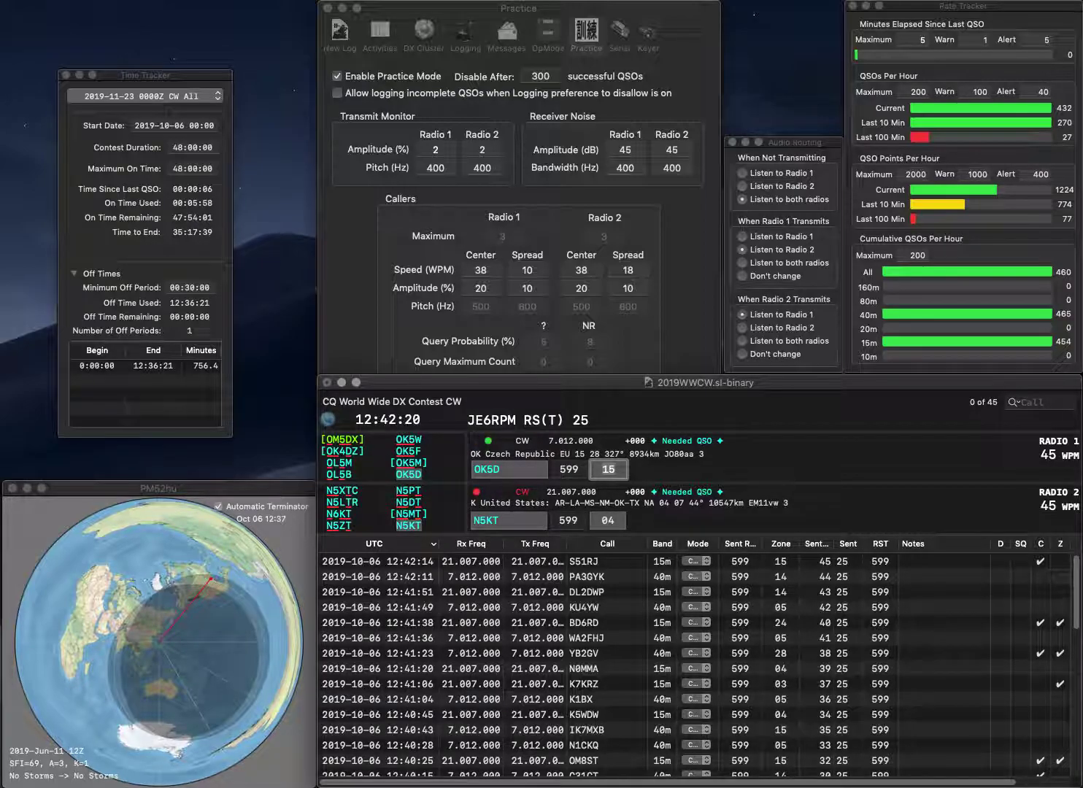
key("Return")
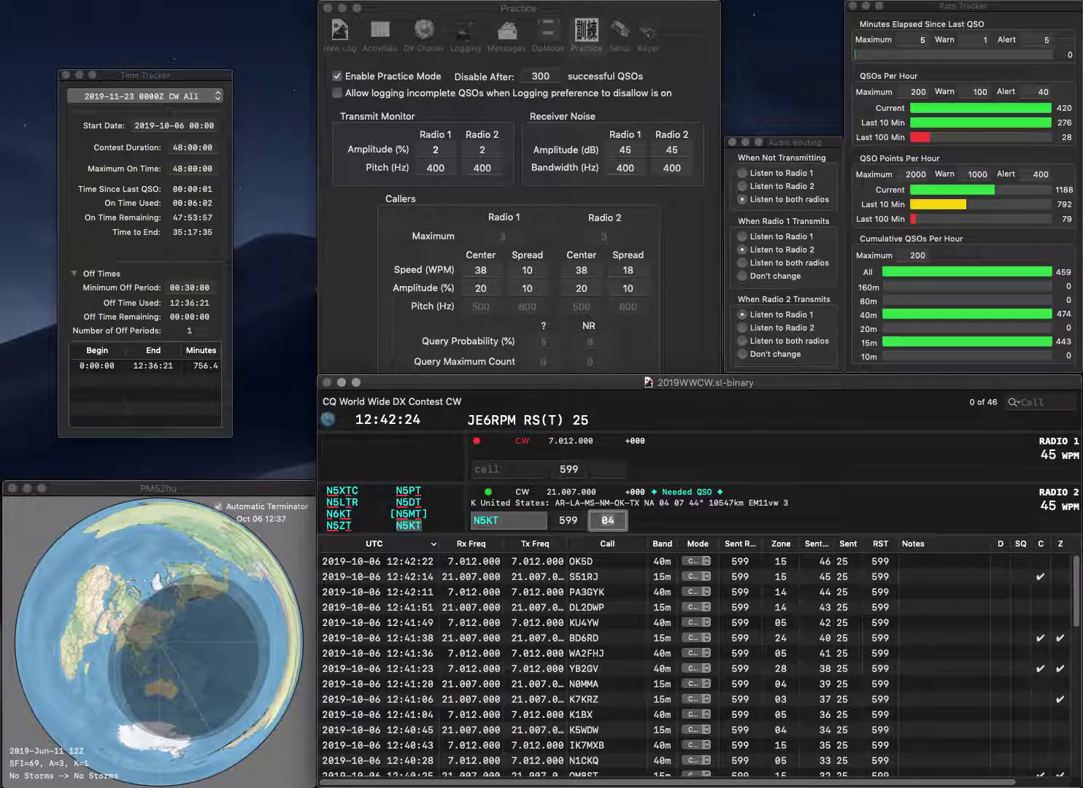
key("Return")
type("UT8UM")
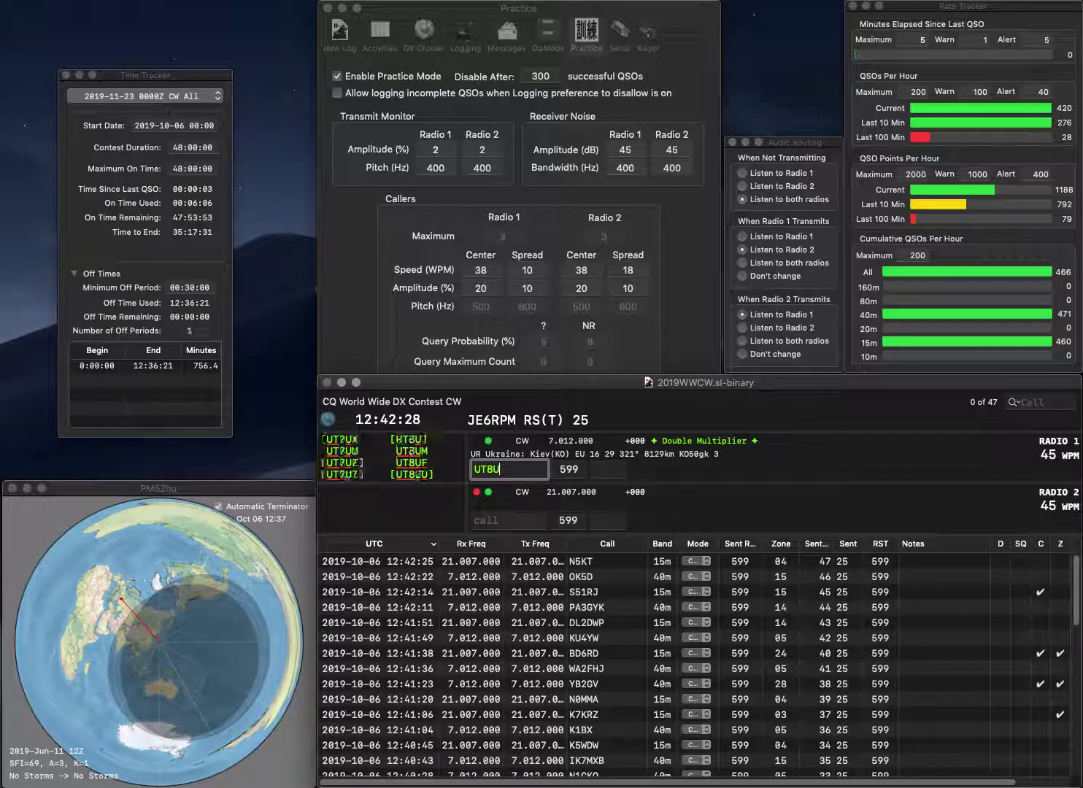
key("Return")
type("3DJG")
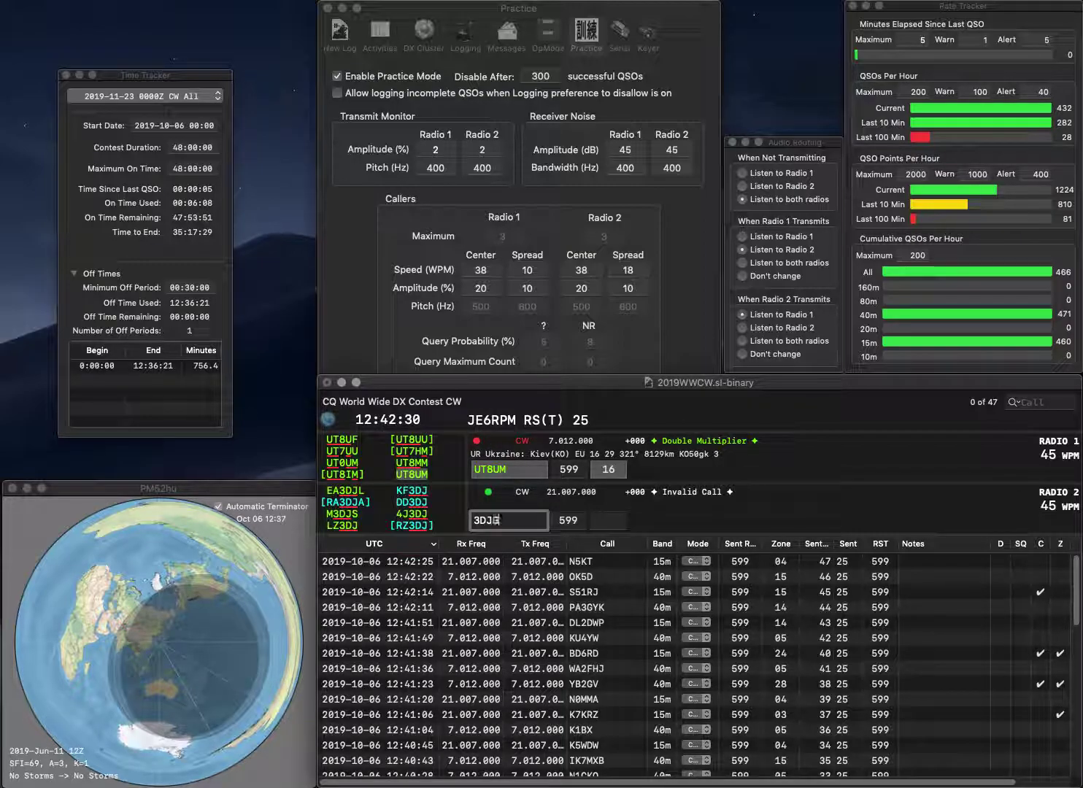
key("ctrl+a")
type("UA")
key("Return")
key("Tab")
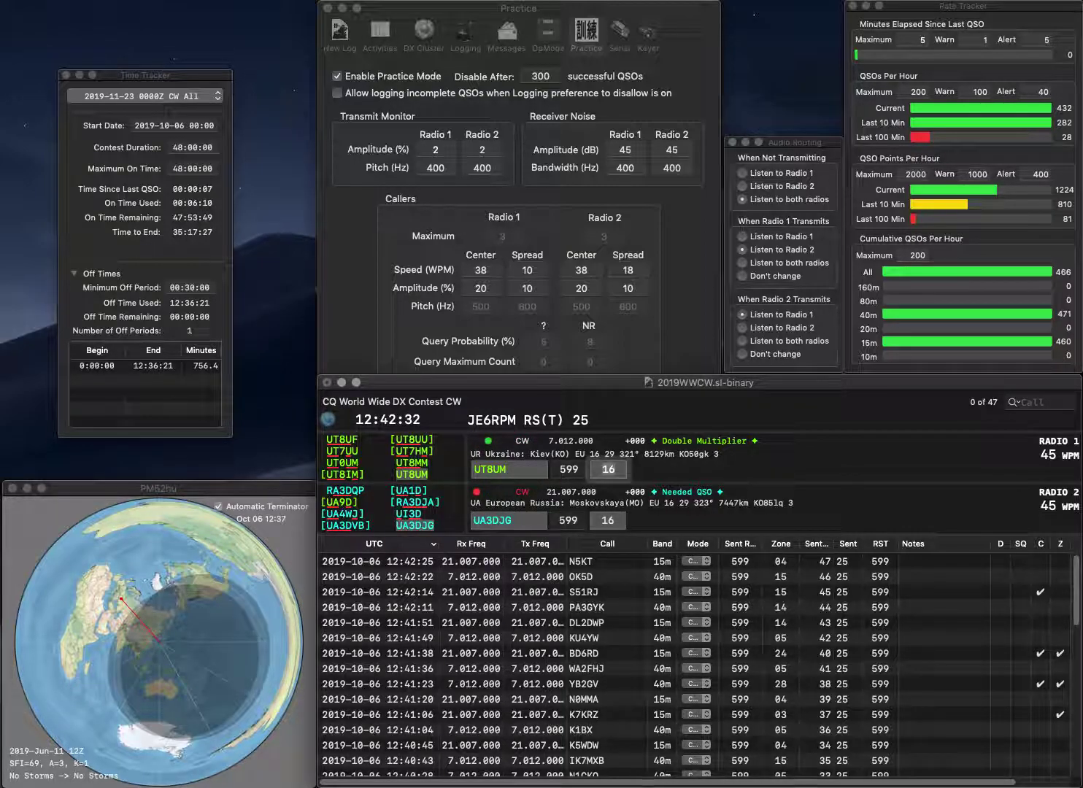
key("Return")
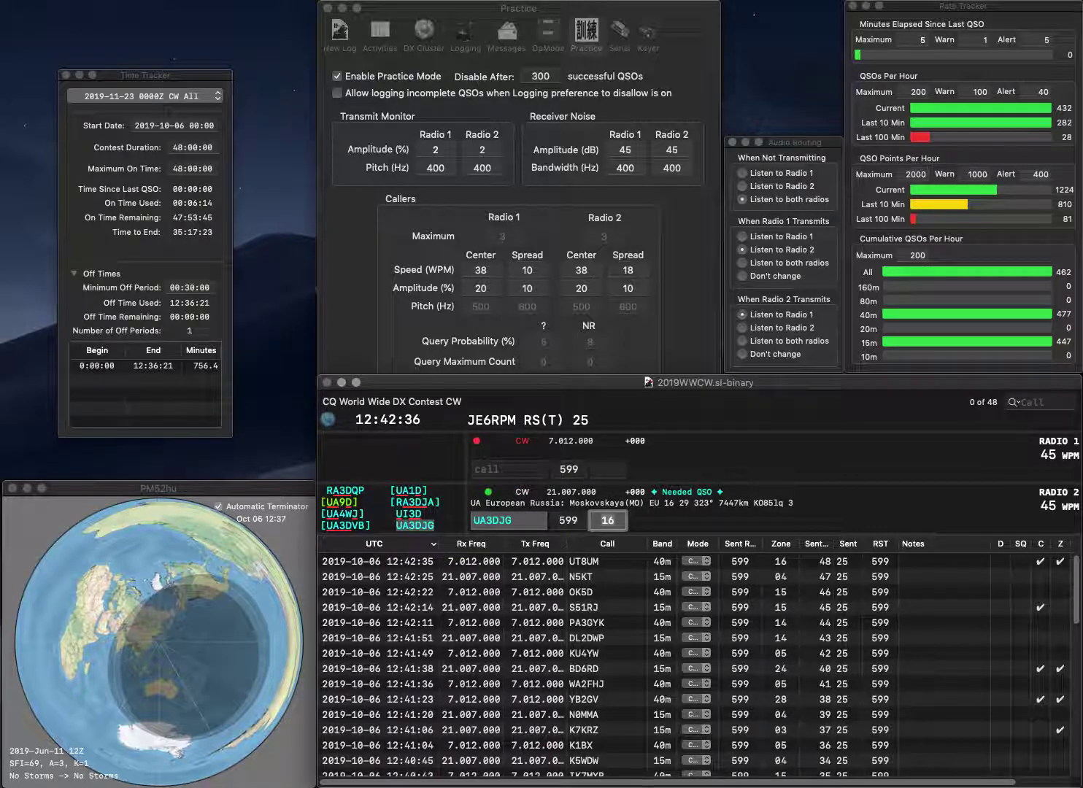
key("Return")
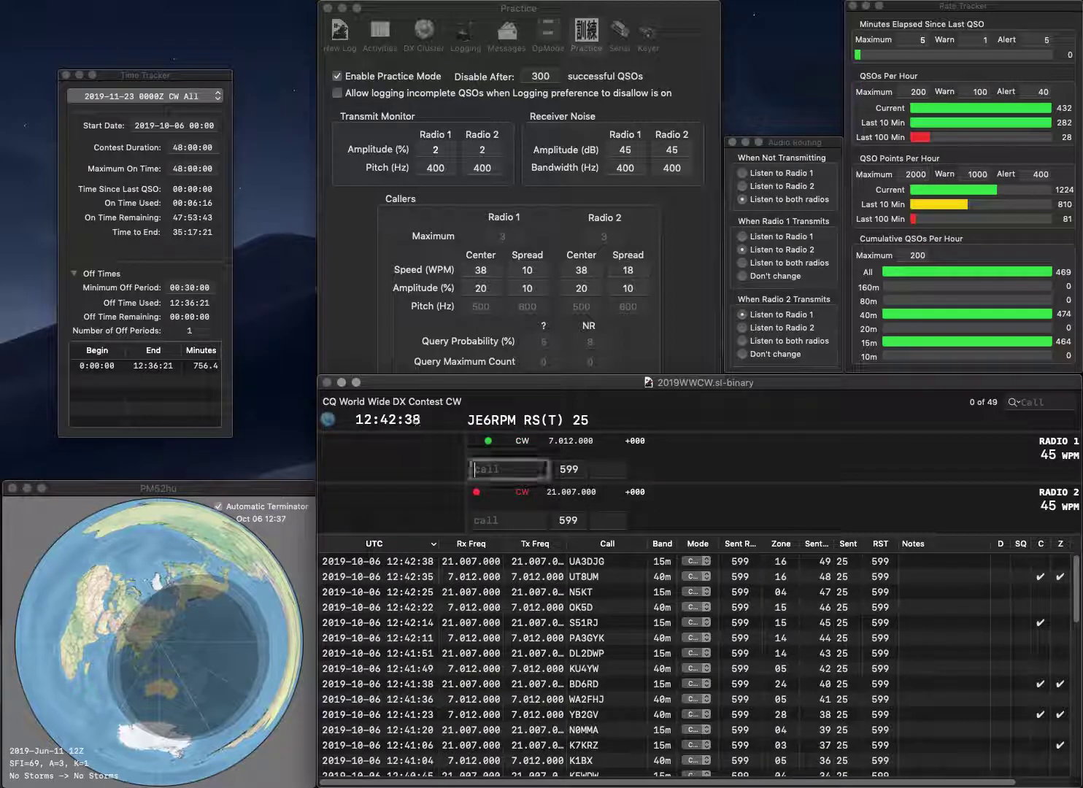
Log K6RLA on 40m and R7HF on 15m, correcting the SP7HF call to R7HF
type("K6")
key("Return")
type("SP7HF")
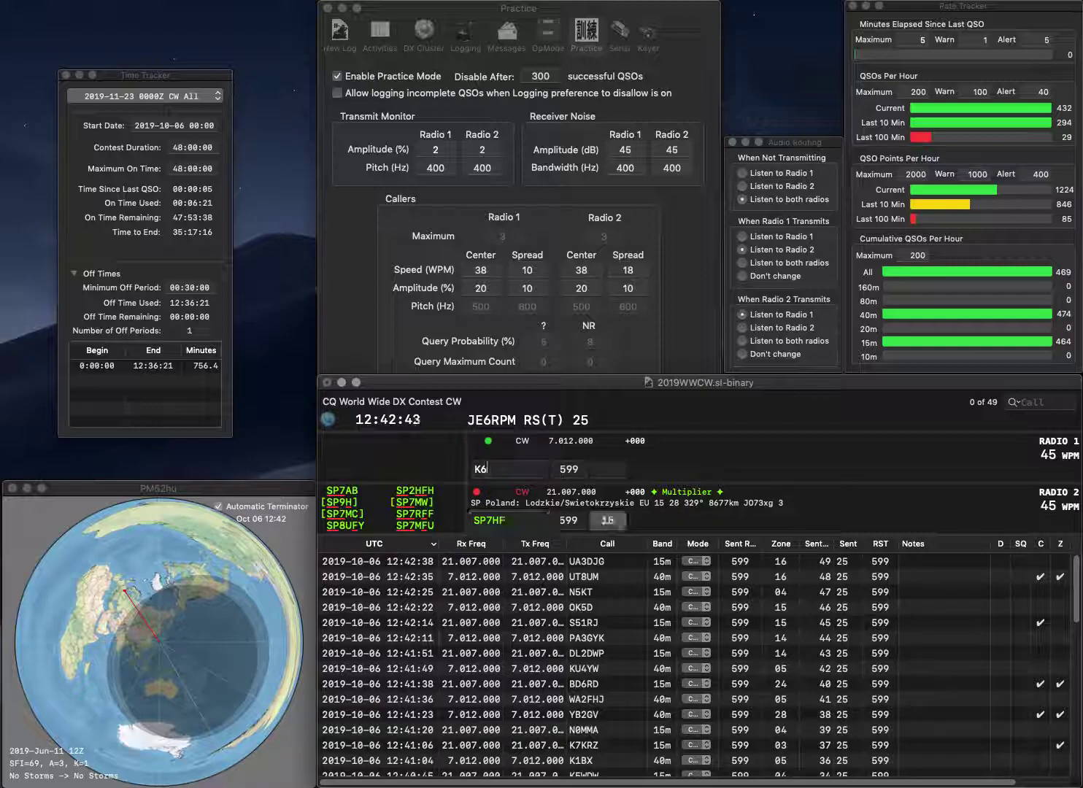
key("Return")
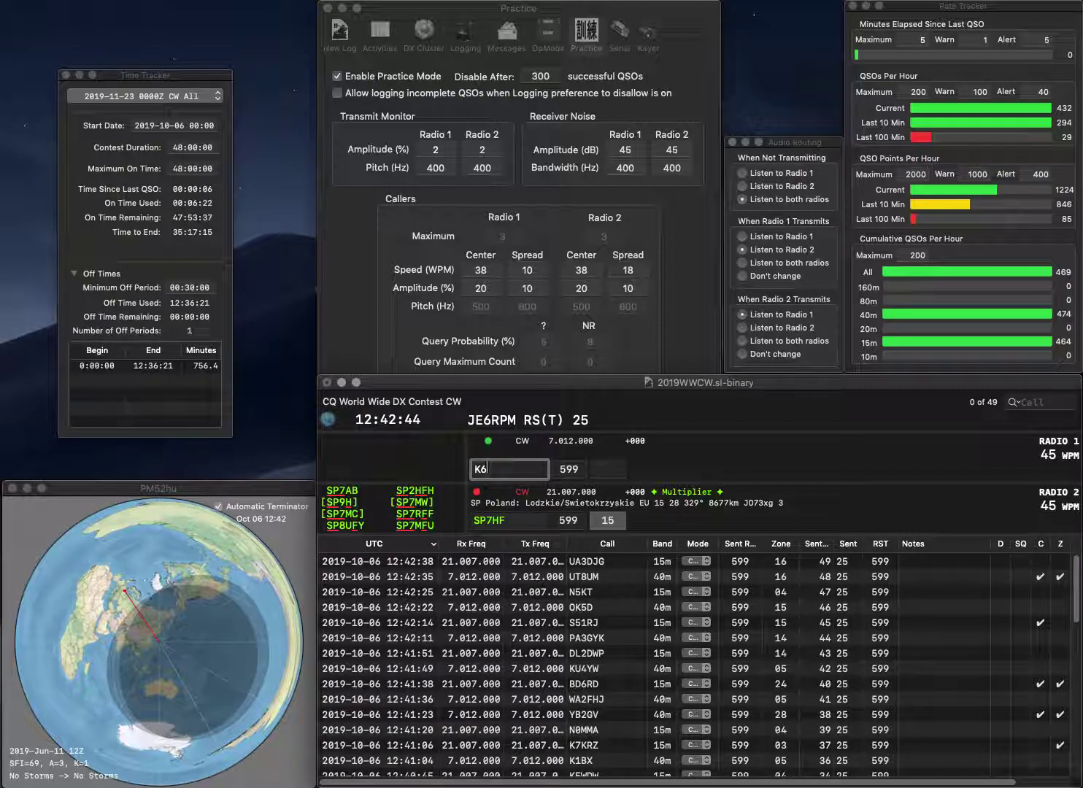
type("RLA")
key("Return")
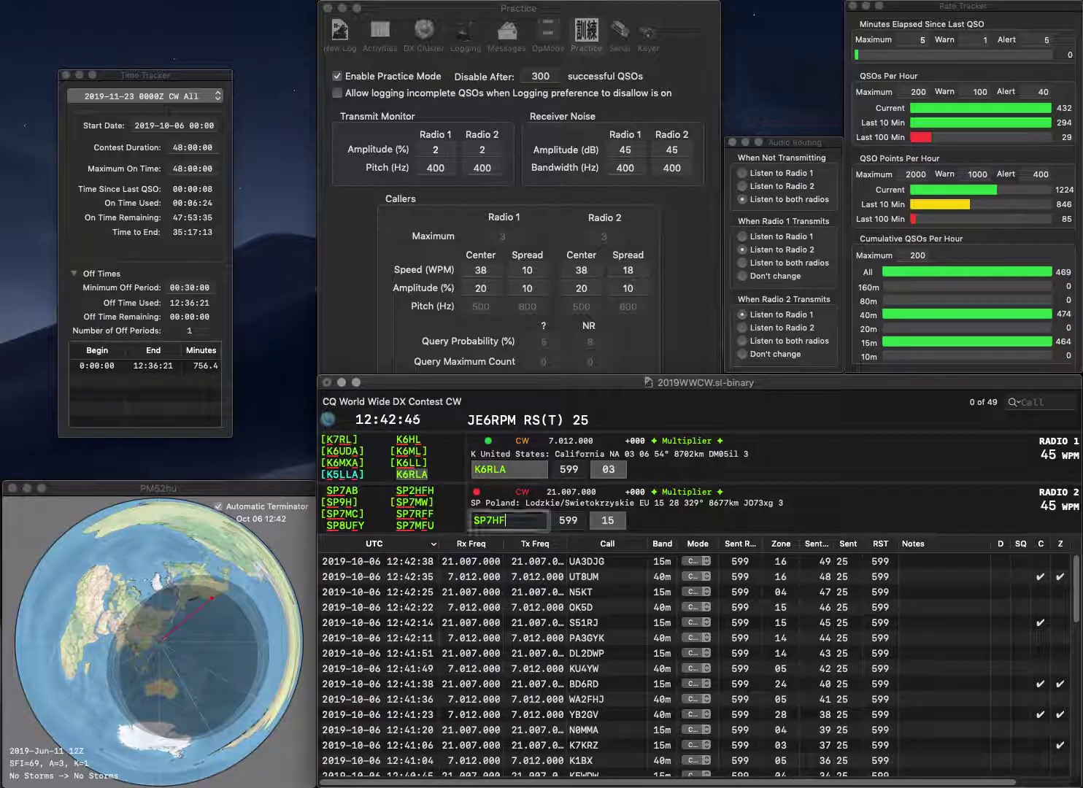
key("Home")
key("Delete")
key("Delete")
type("R")
key("Return")
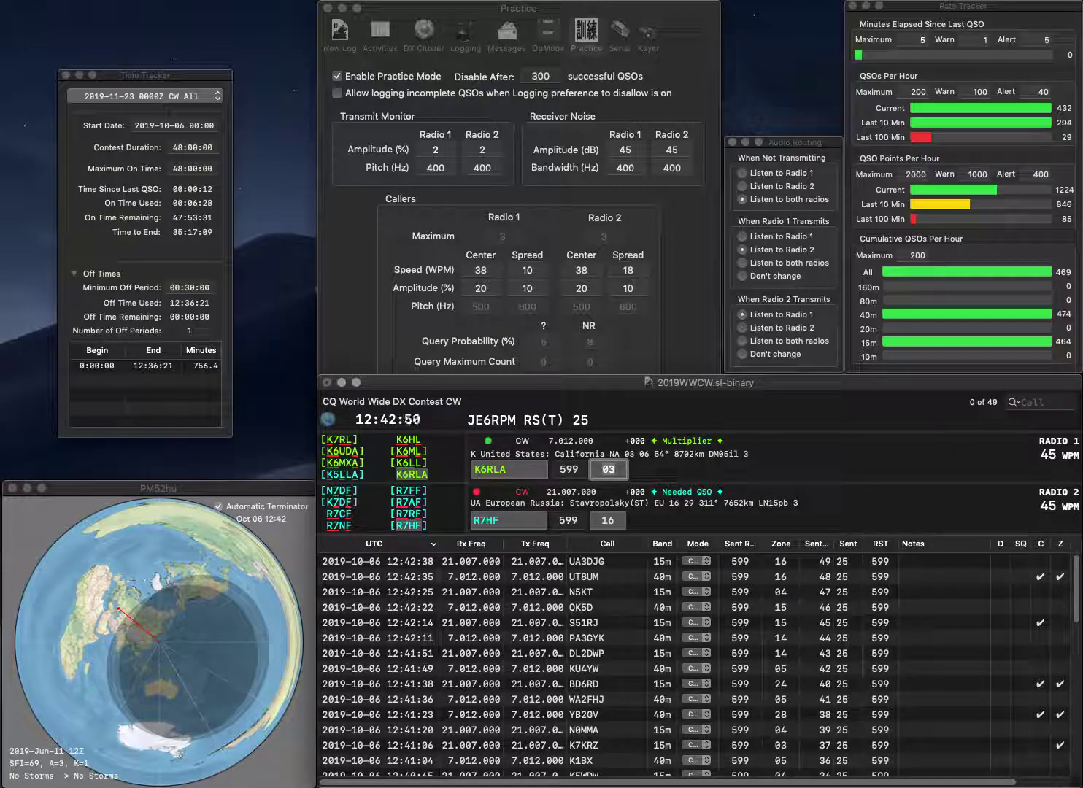
key("Return")
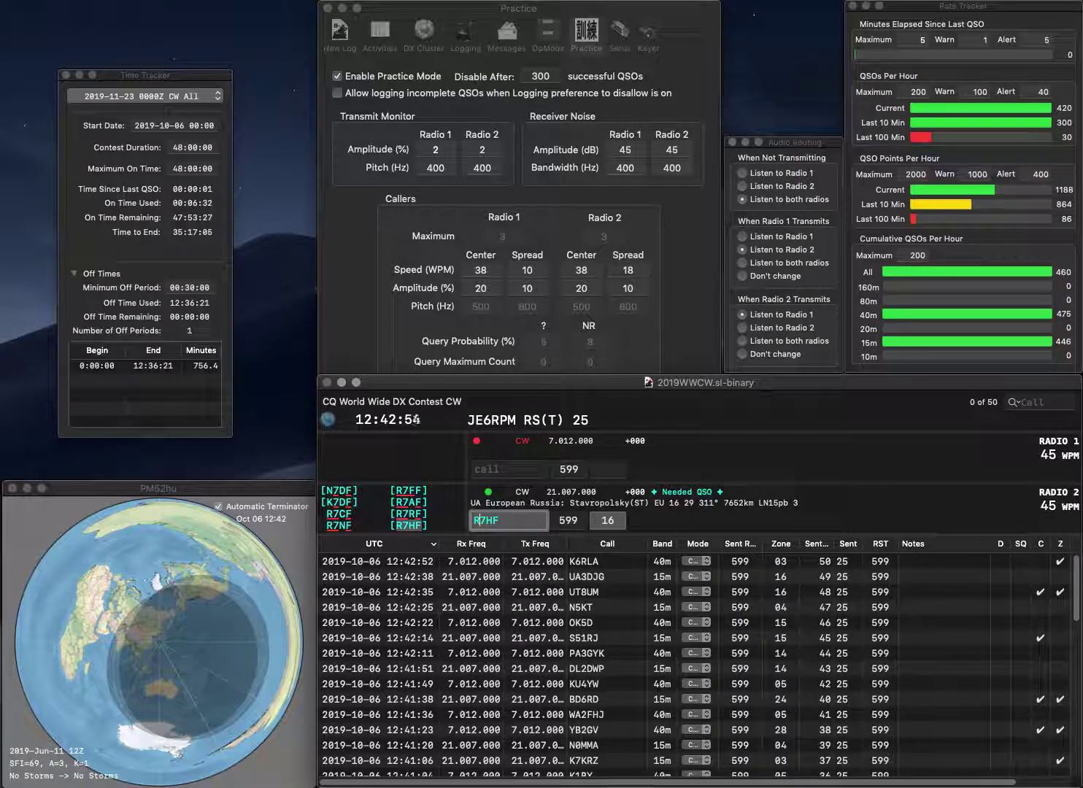
key("Return")
type("K50")
key("Return")
type("SP")
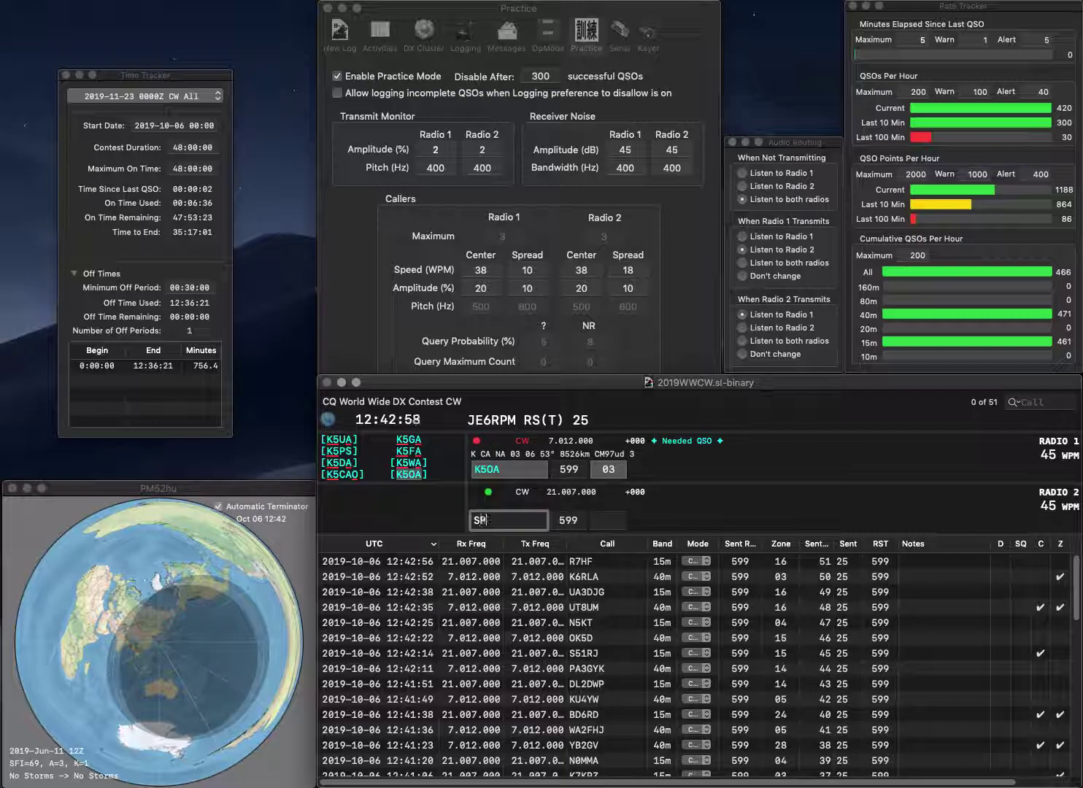
type("9GR")
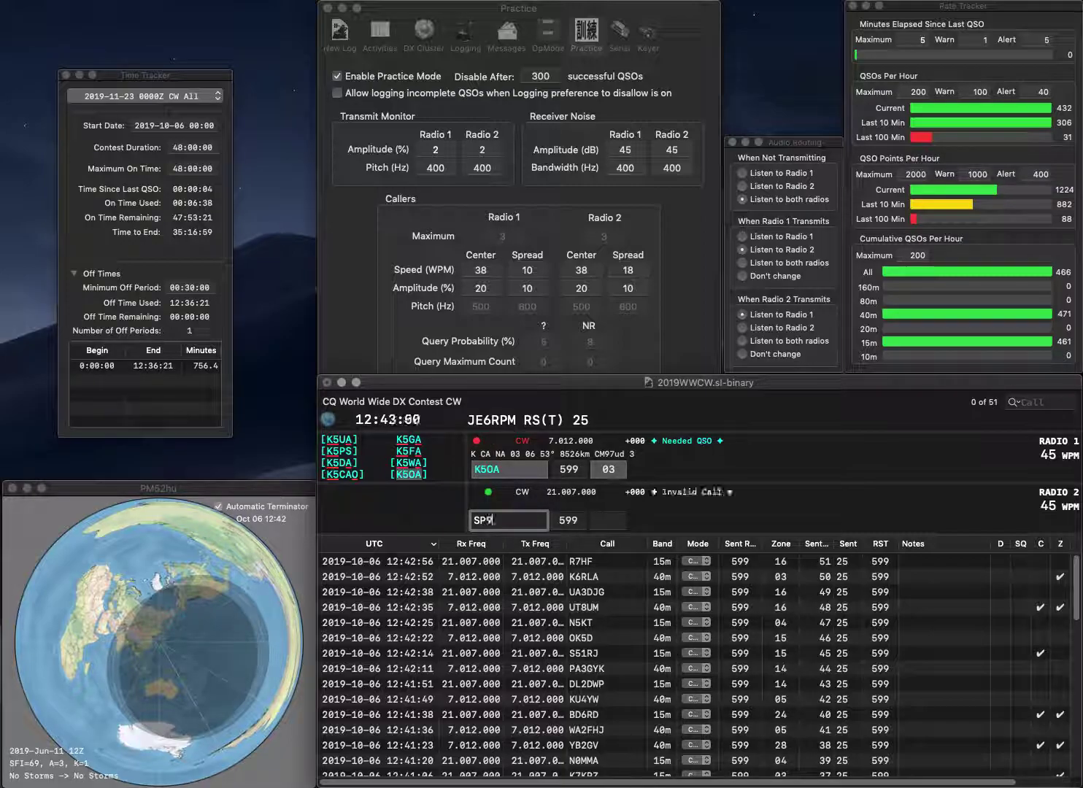
key("Return")
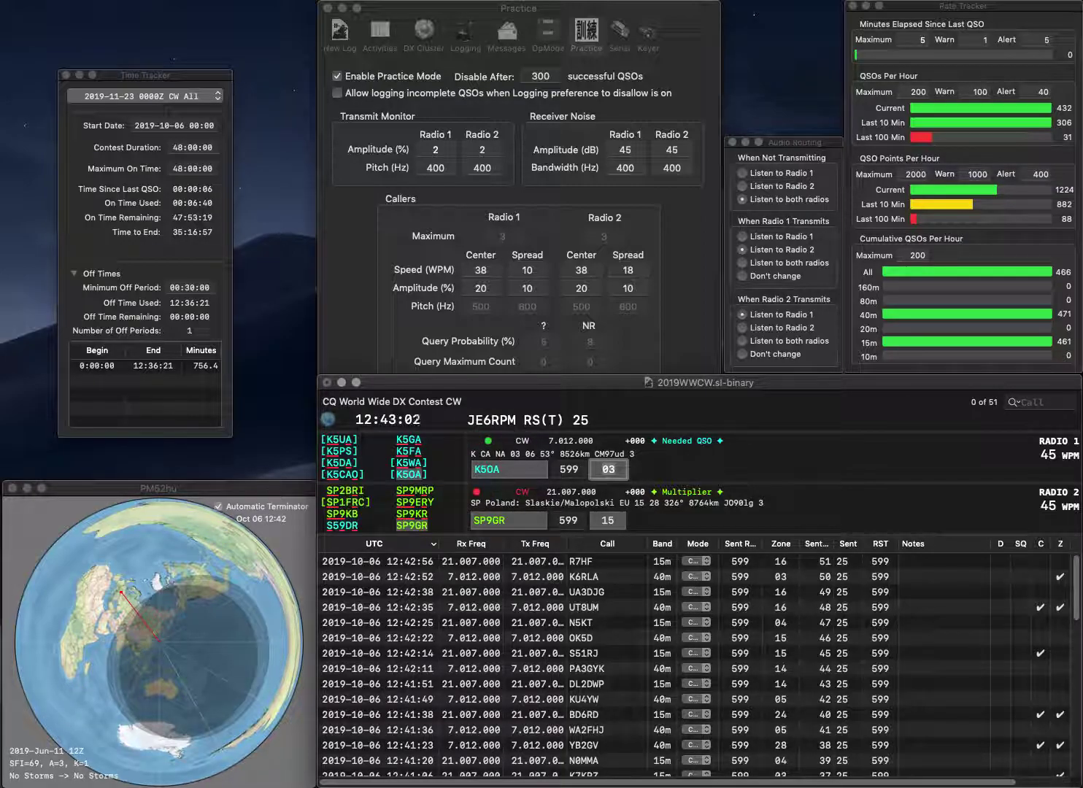
key("Return")
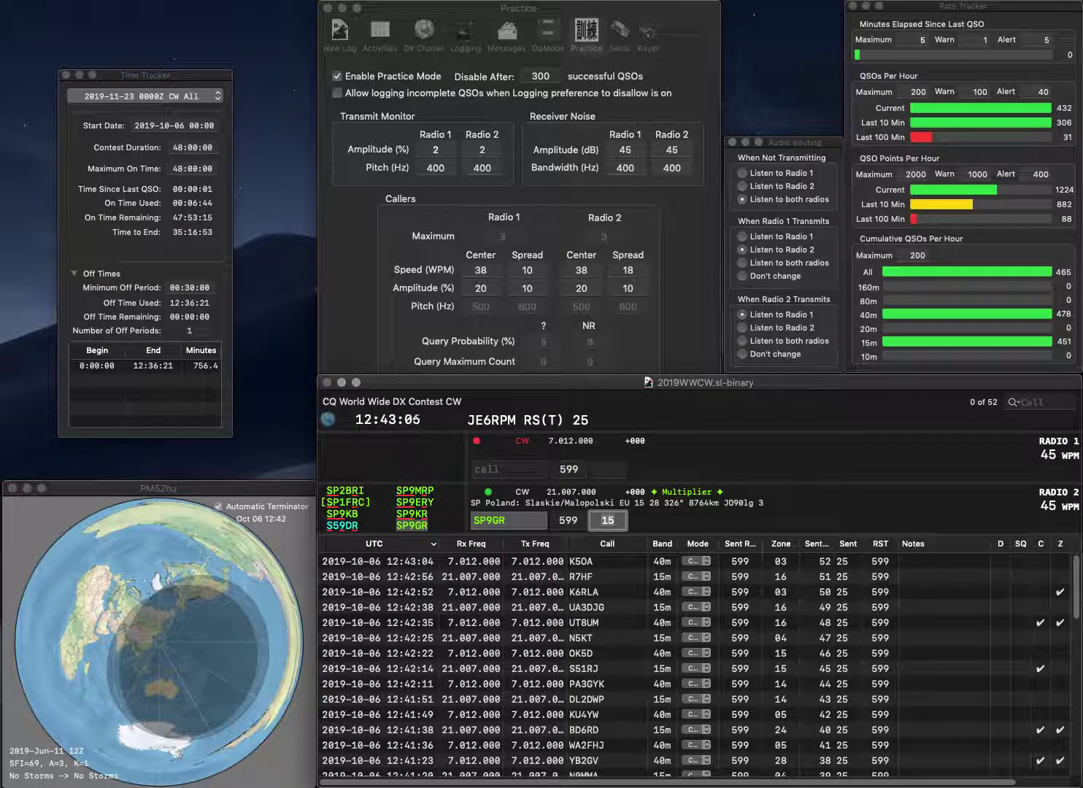
key("Return")
Log SP6AEG on 40m and W6RS on 15m
type("SP6AEG")
key("Return")
type("W6RS")
key("Return")
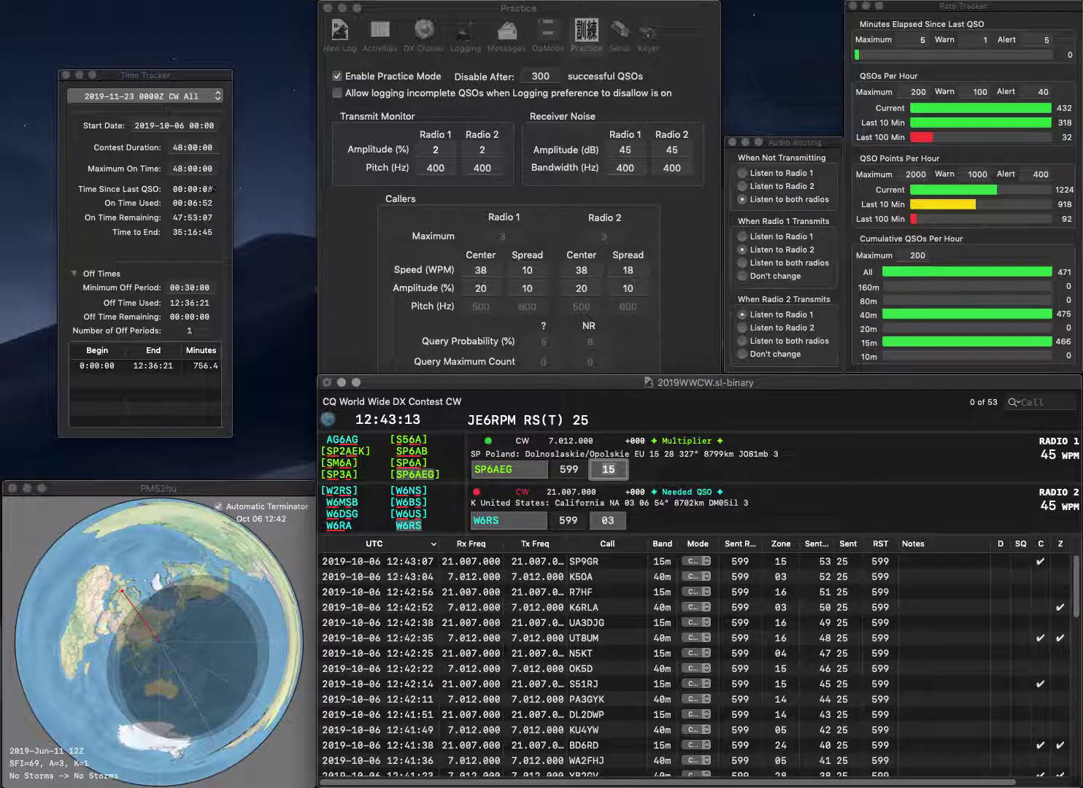
key("Return")
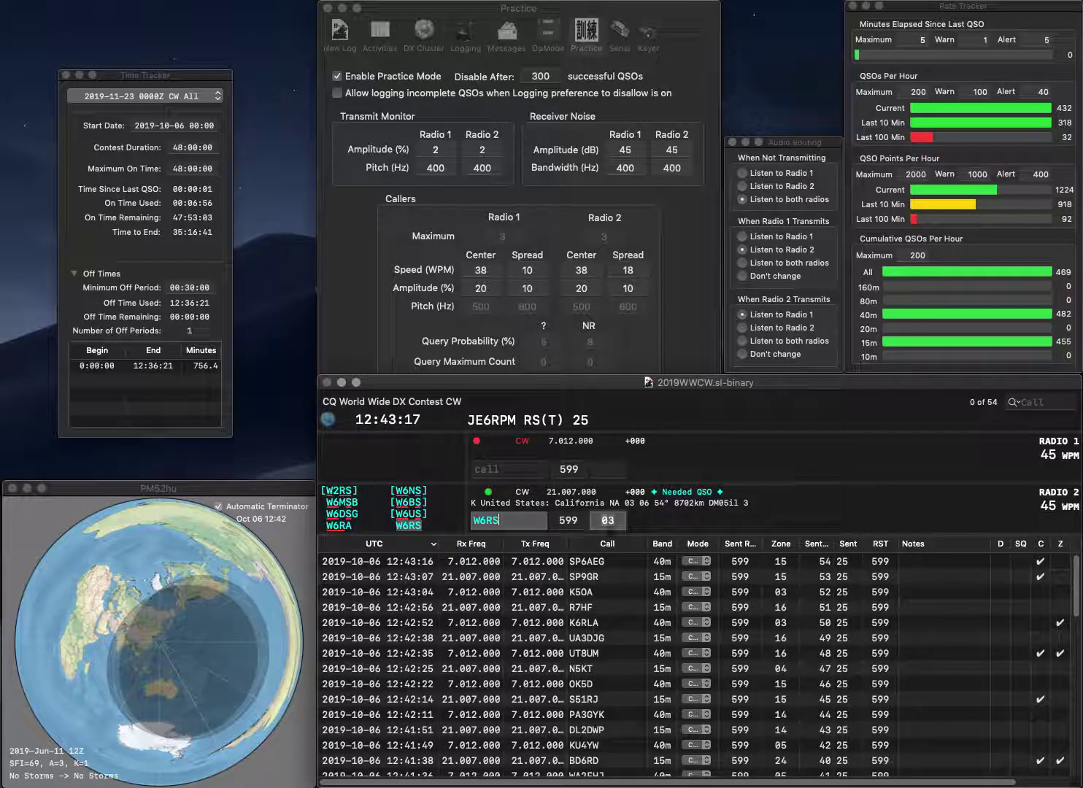
key("Return")
type("PY")
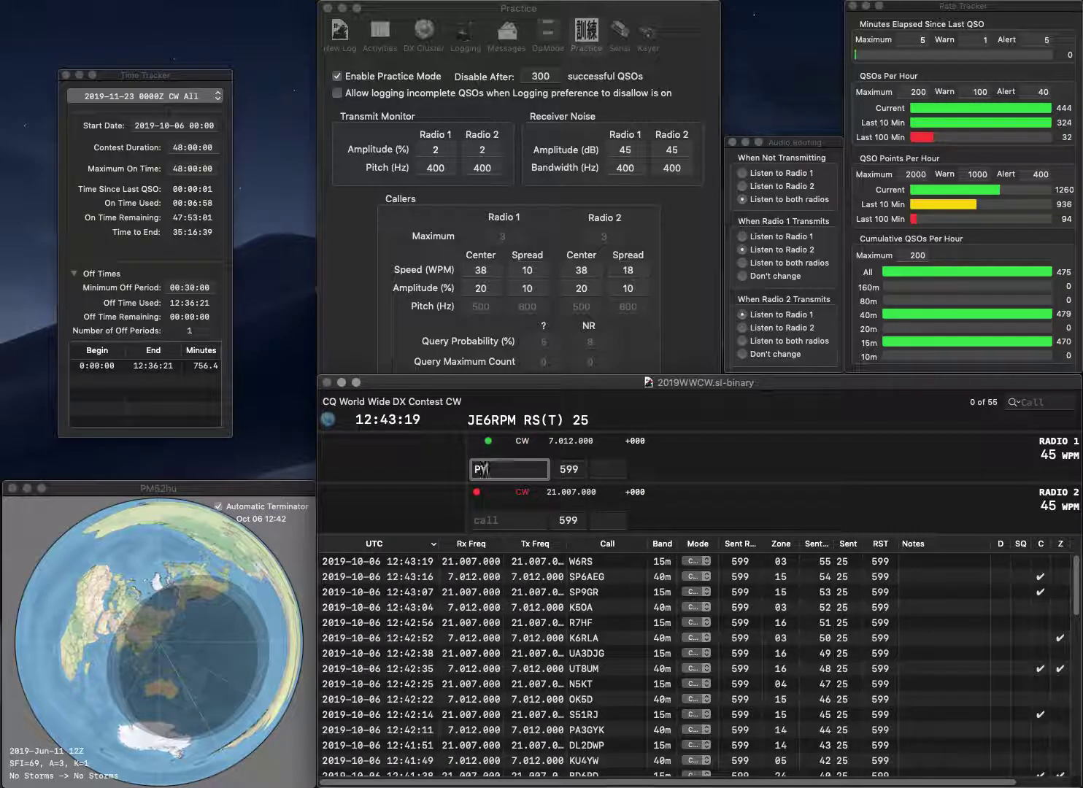
type("2OW")
key("Return")
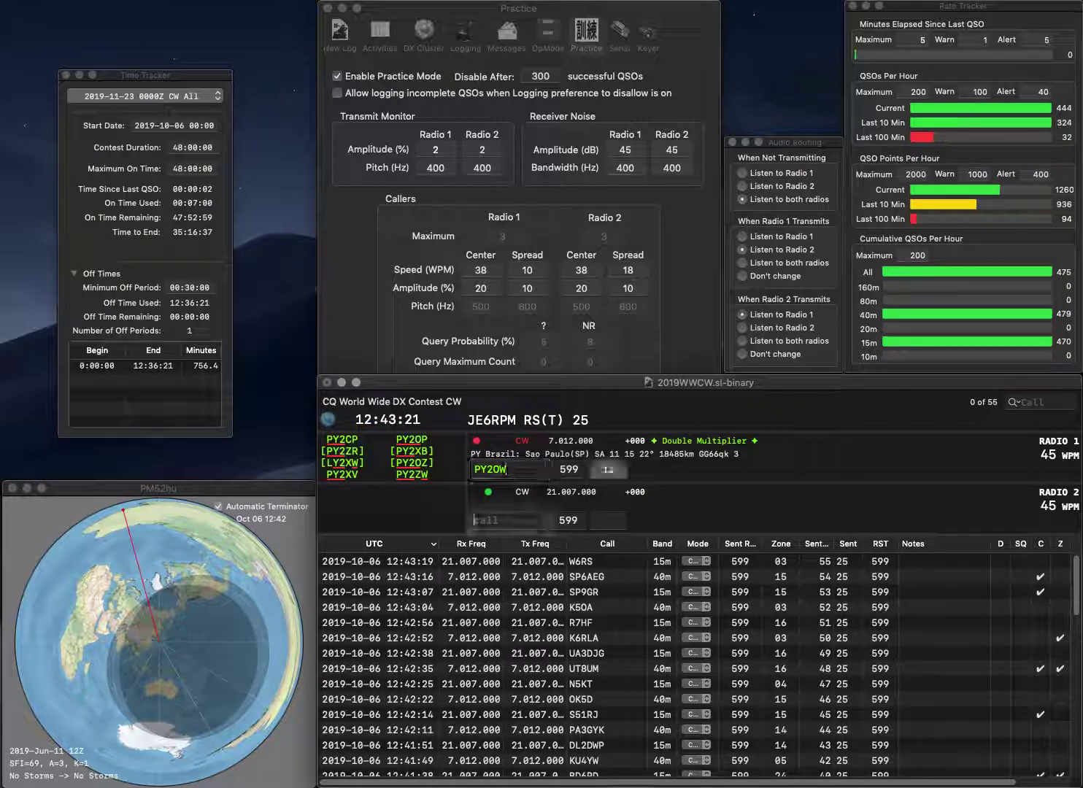
type("IW2")
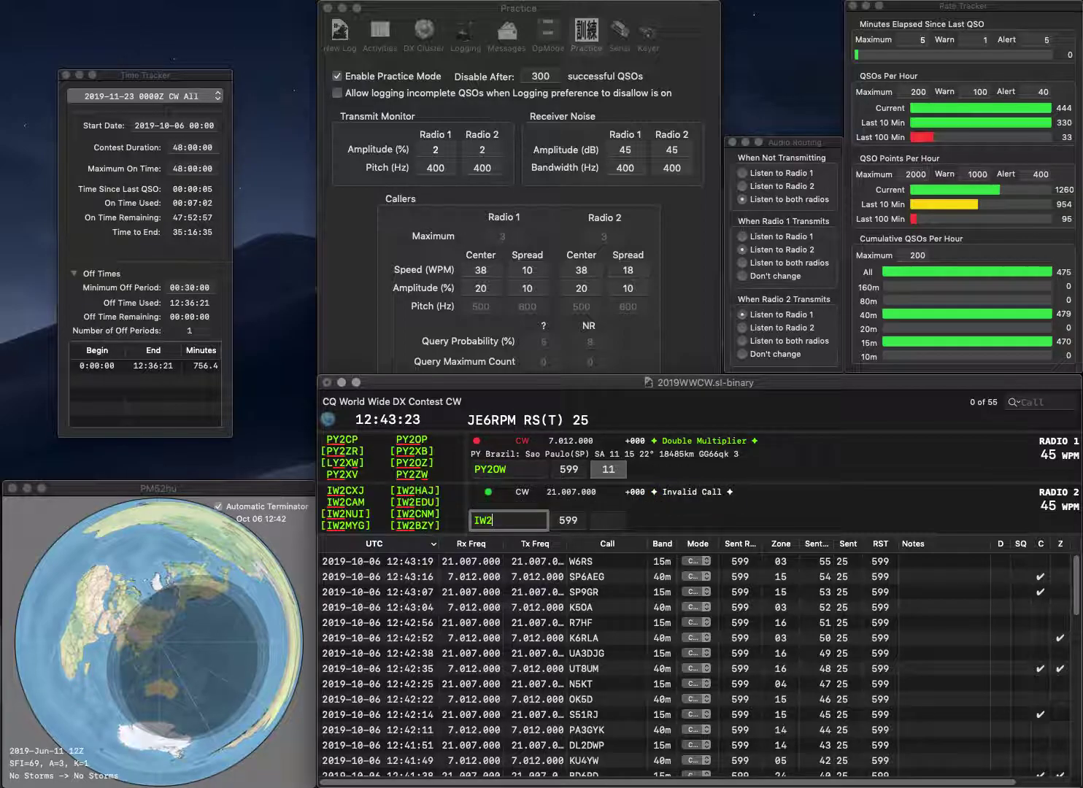
type("NEF")
key("Return")
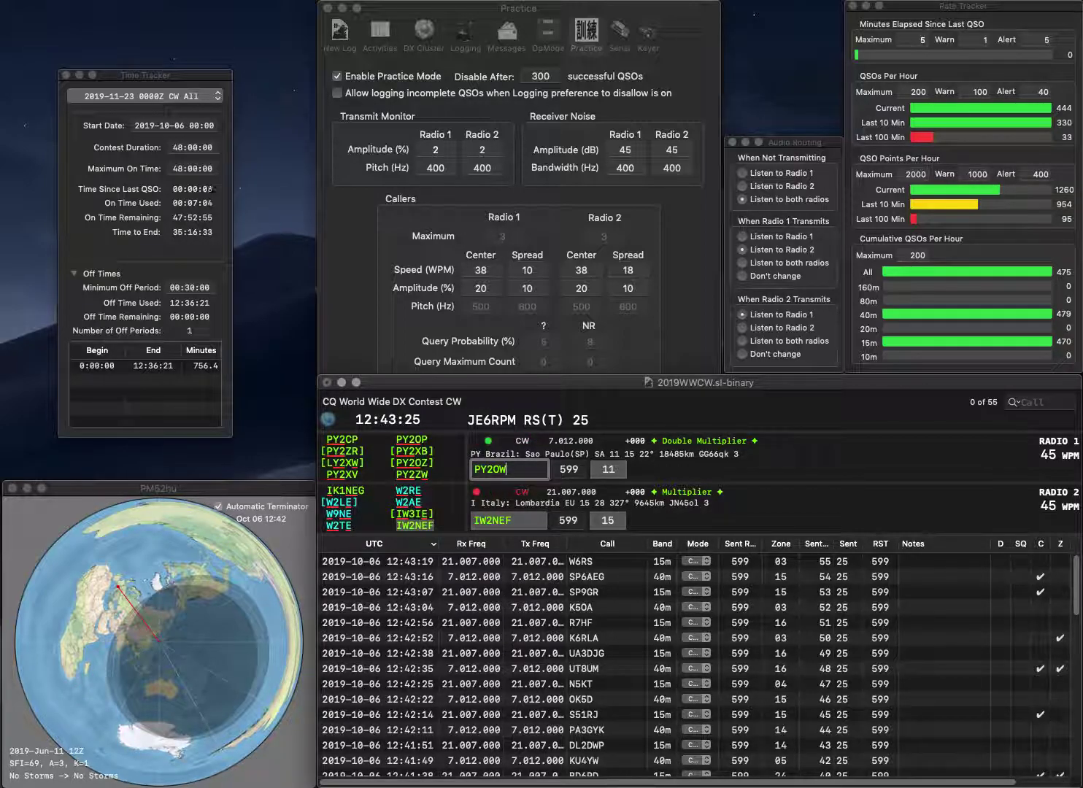
type("Z")
key("Return")
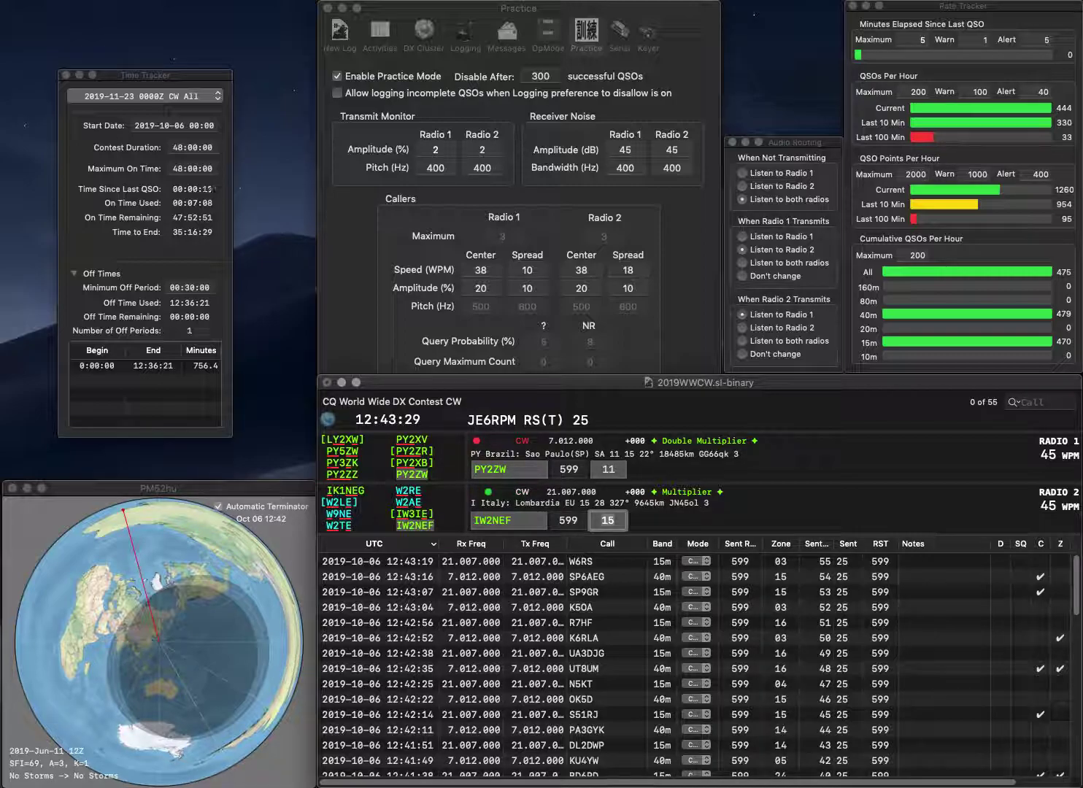
key("Return")
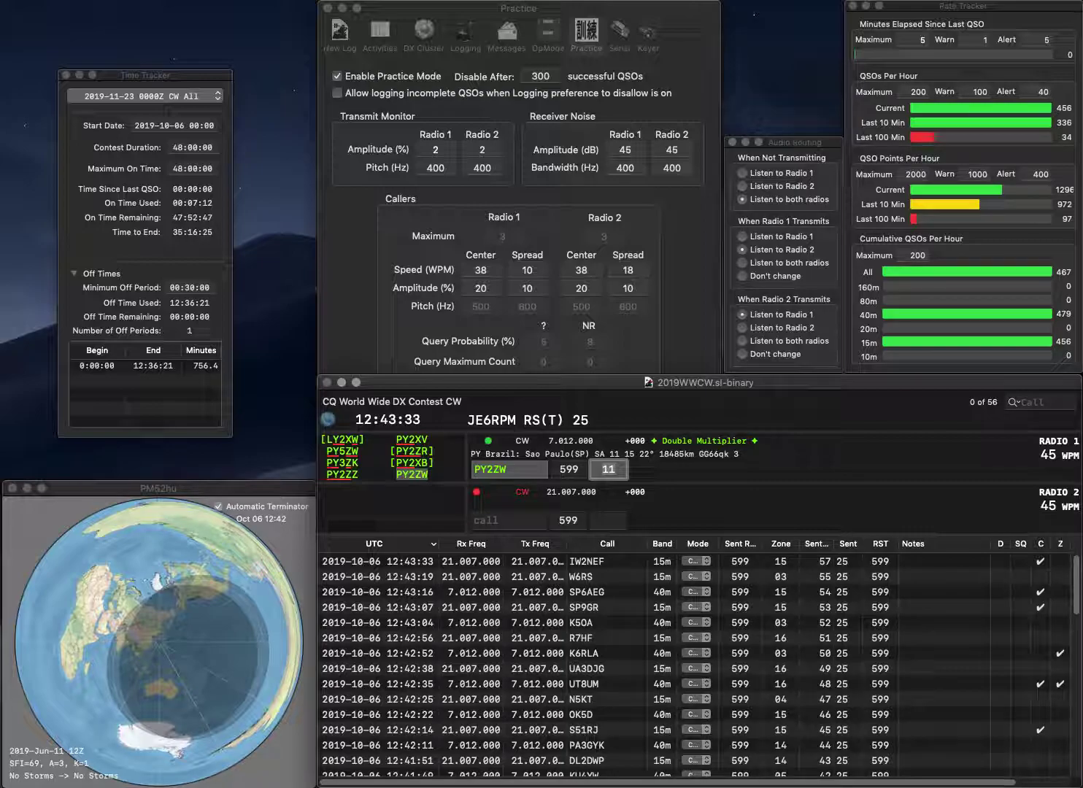
key("Return")
type("IU4HUM")
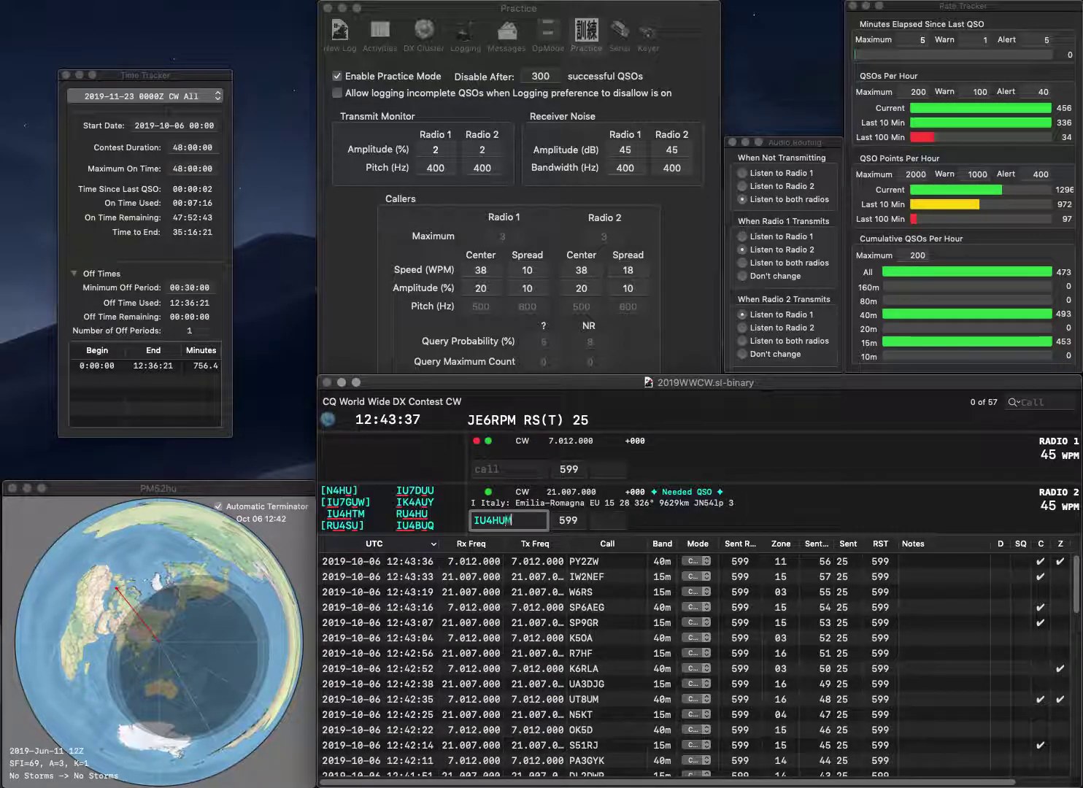
key("Return")
type("OK2WKW")
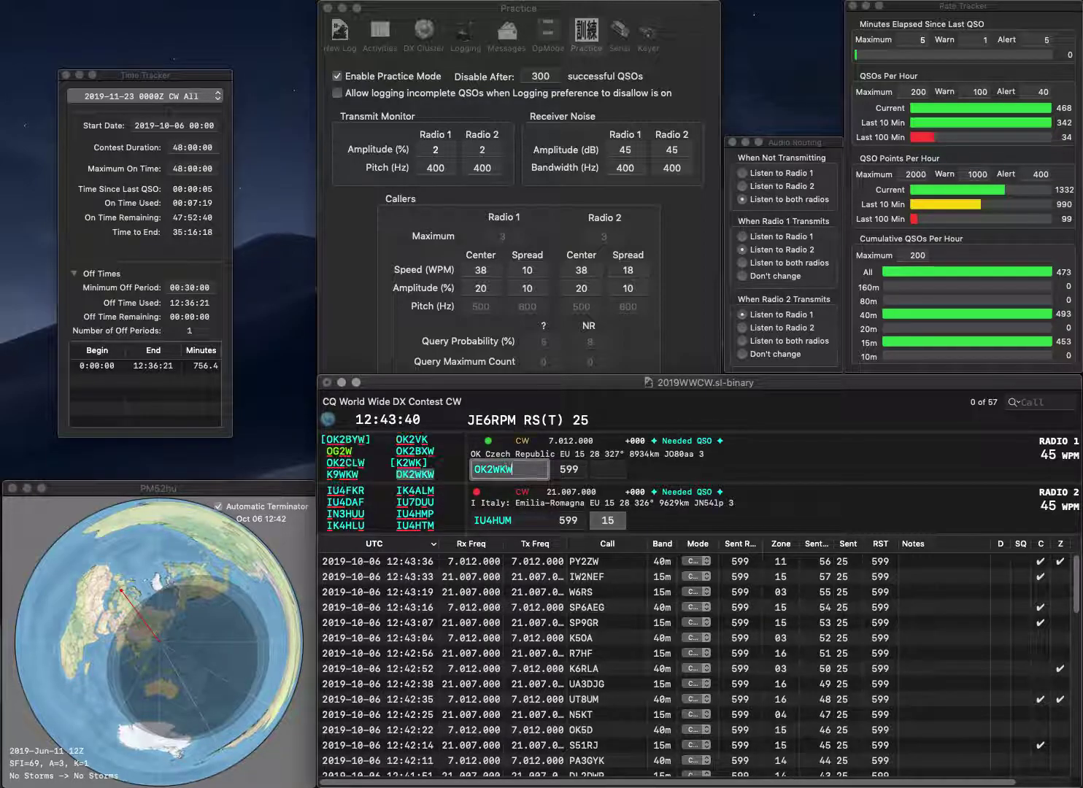
key("Return")
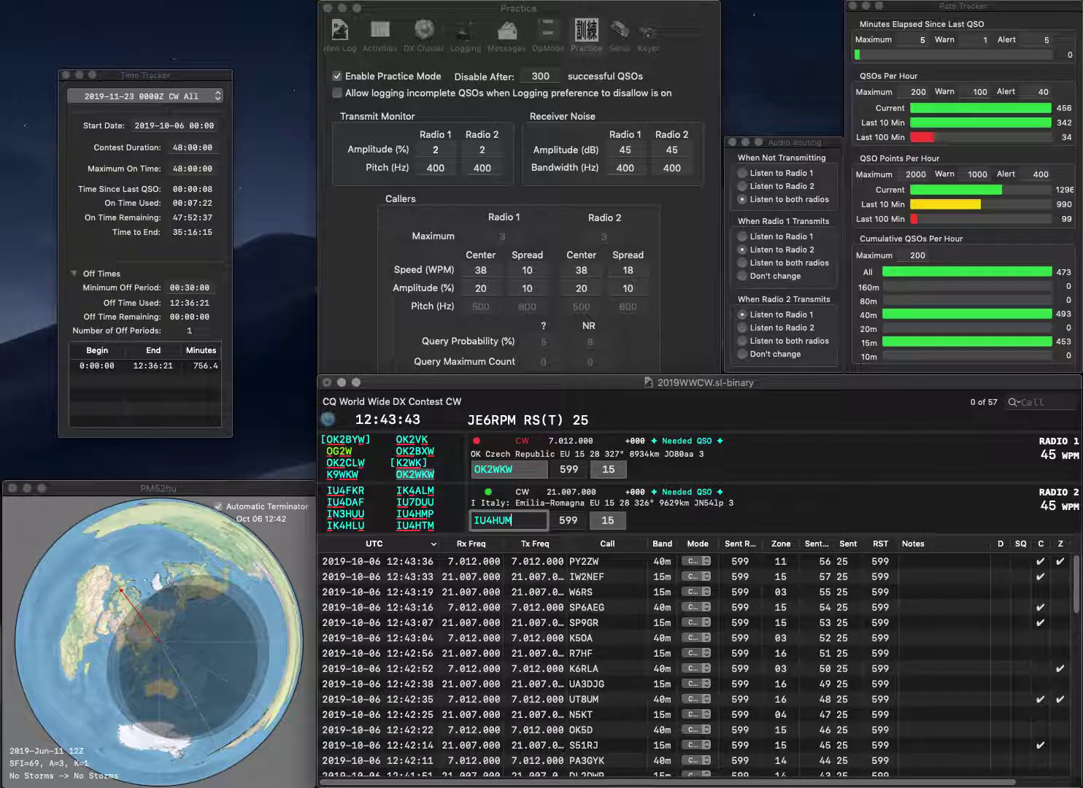
key("BackSpace")
key("BackSpace")
type("MY")
key("Return")
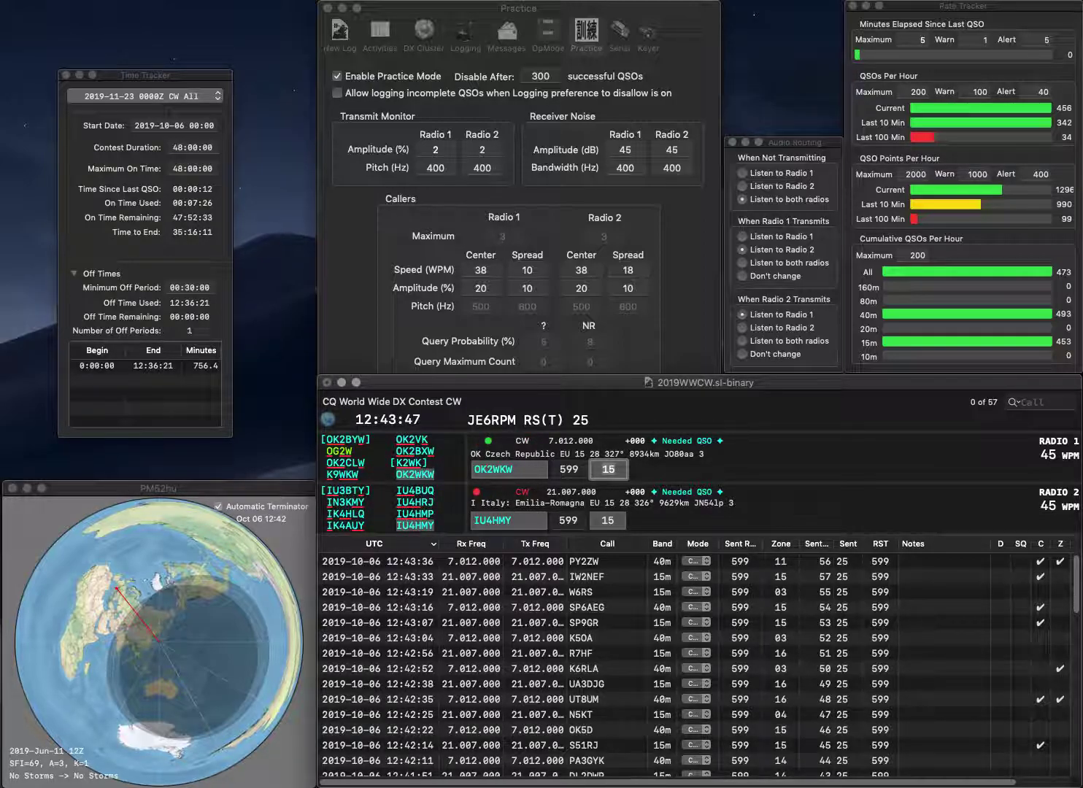
key("Return")
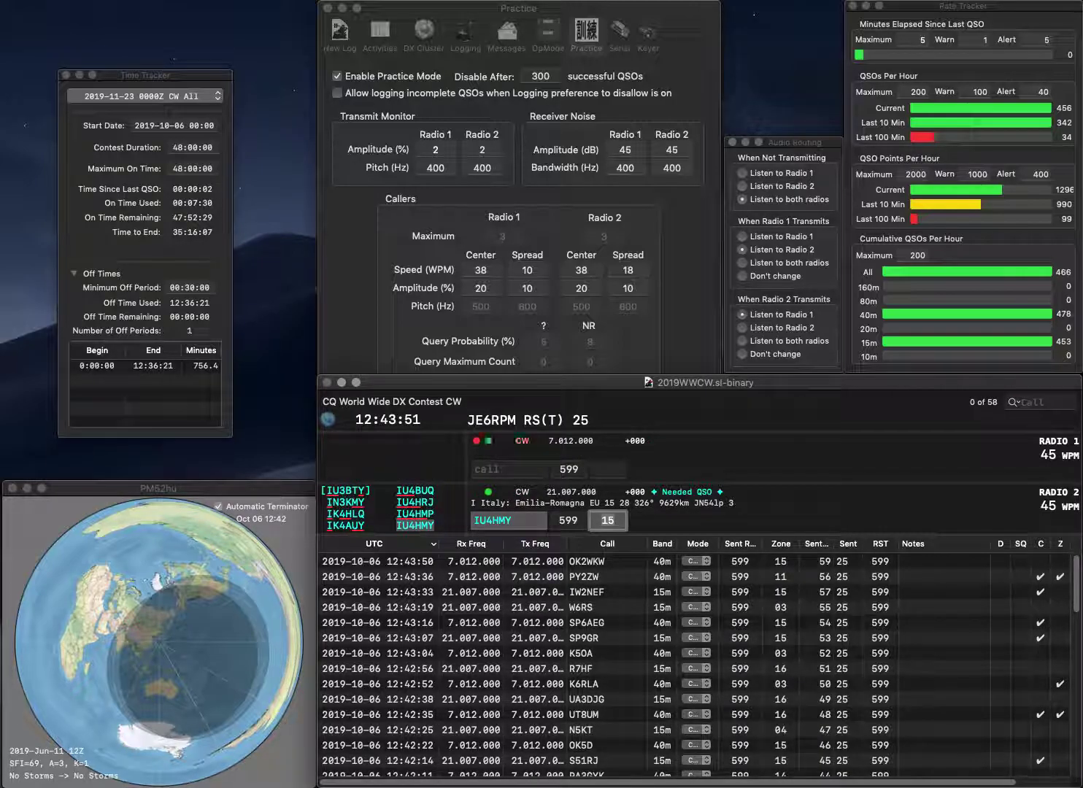
key("Return")
Log RT9YA on 40m and KC9SFQ on 15m
type("RT9YA")
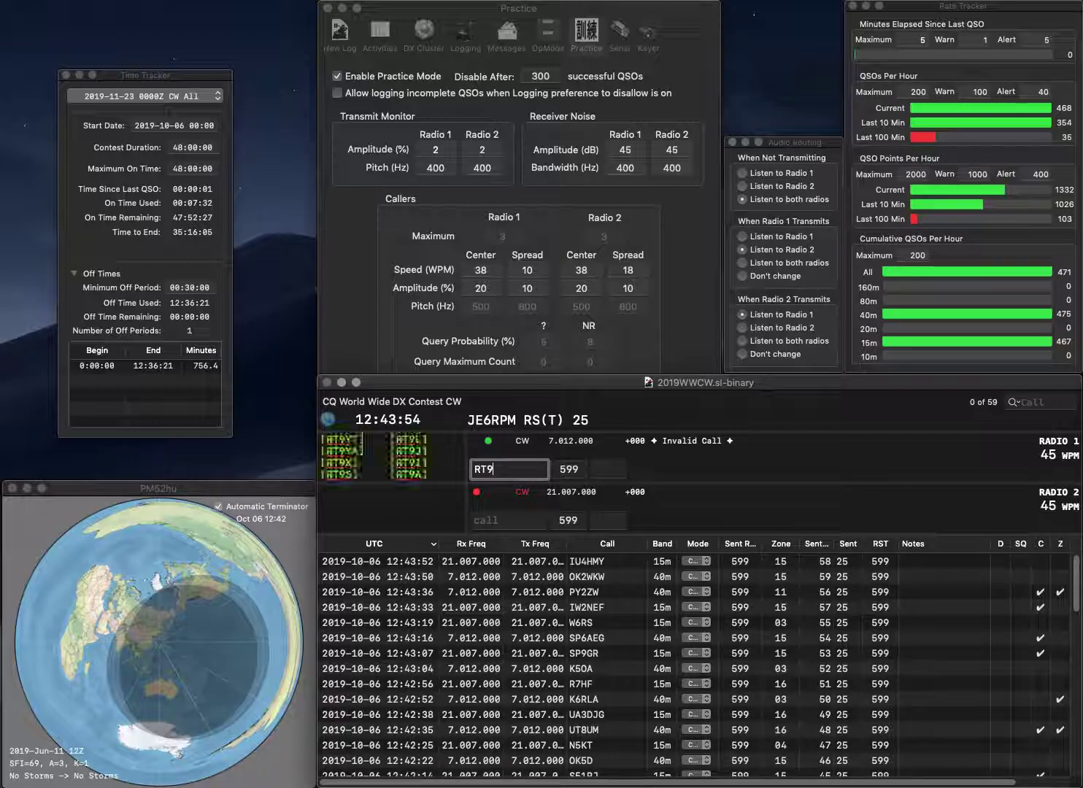
key("Return")
type("KC")
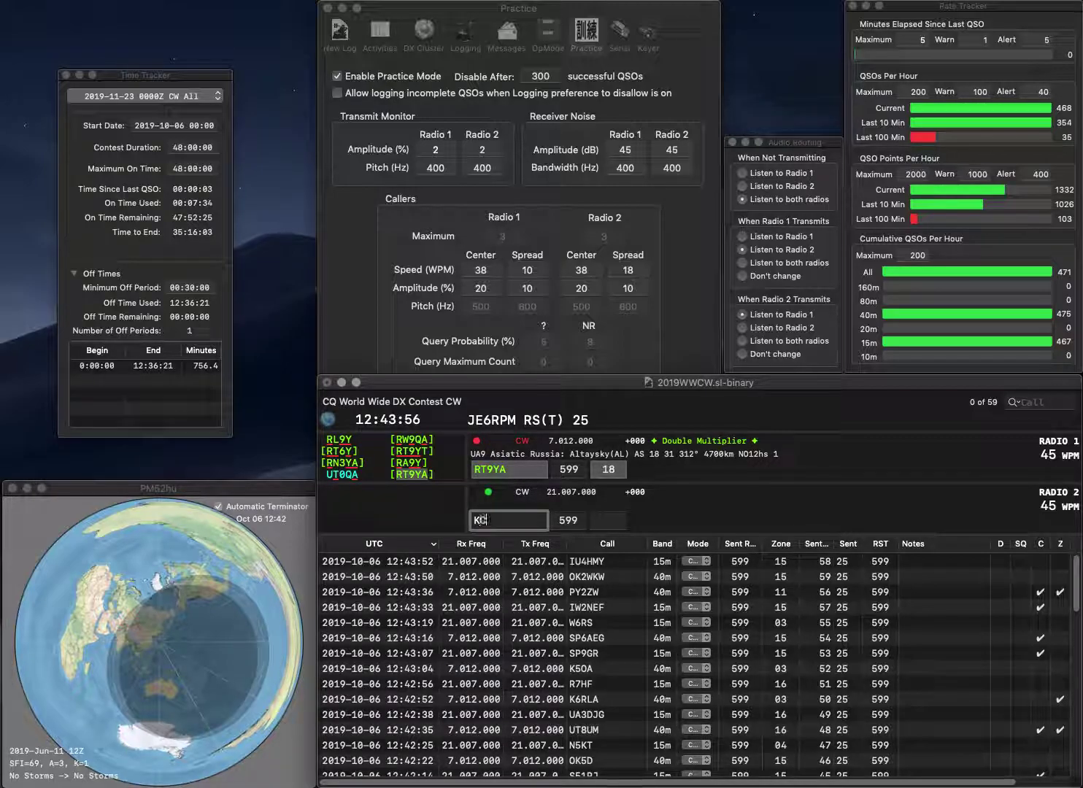
type("9SF")
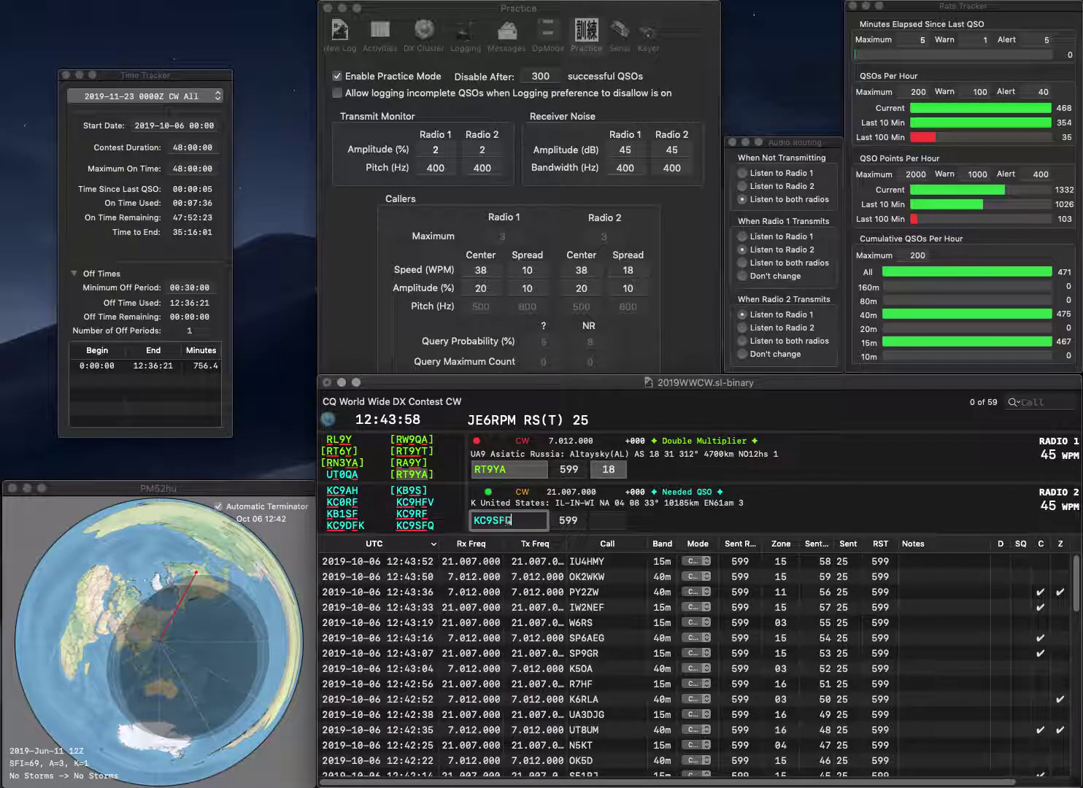
type("Q")
key("Return")
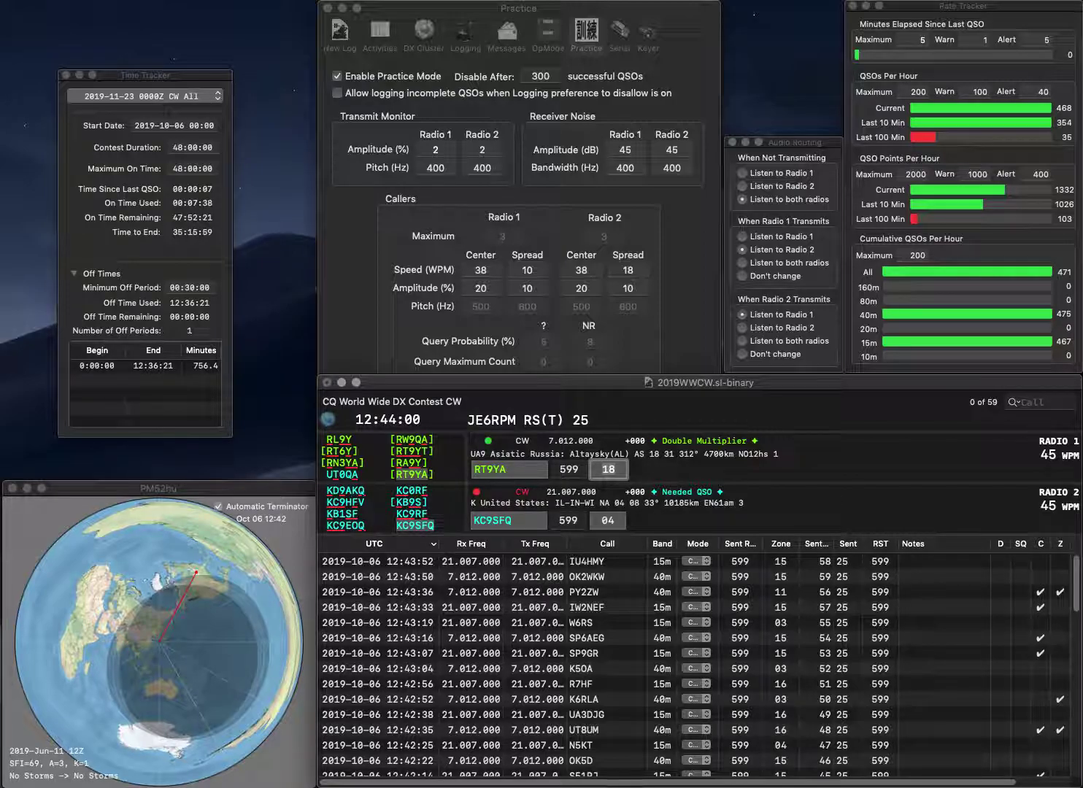
key("Return")
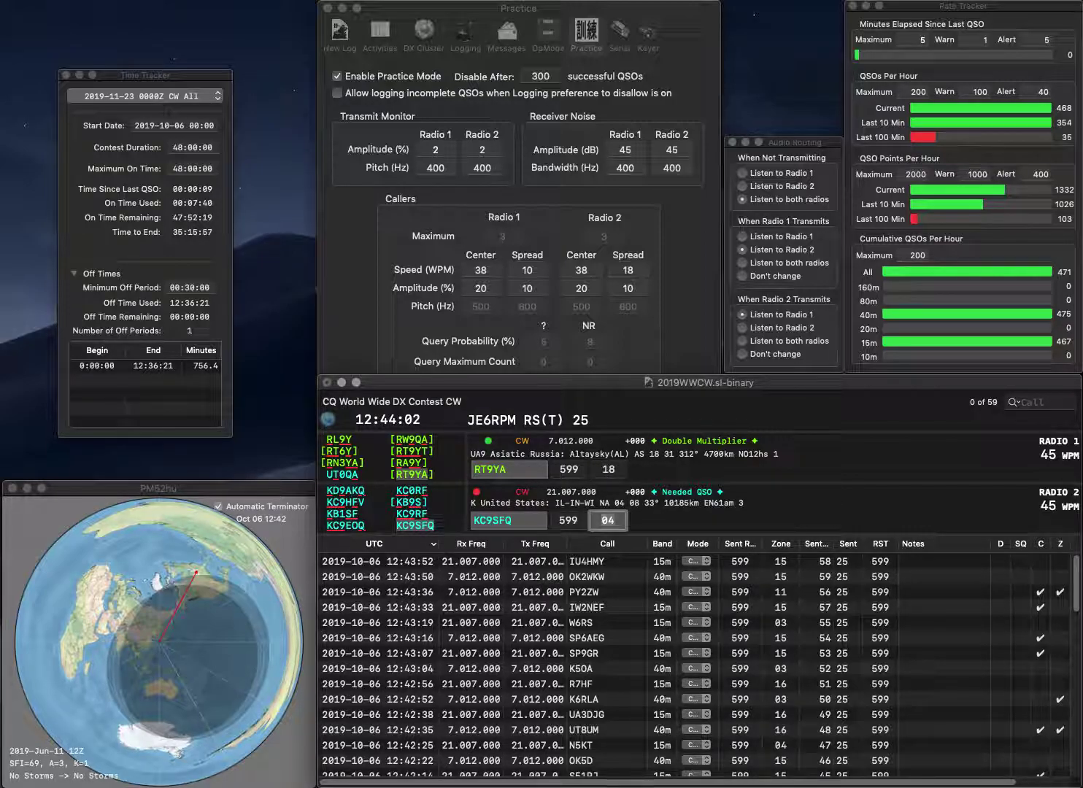
key("Return")
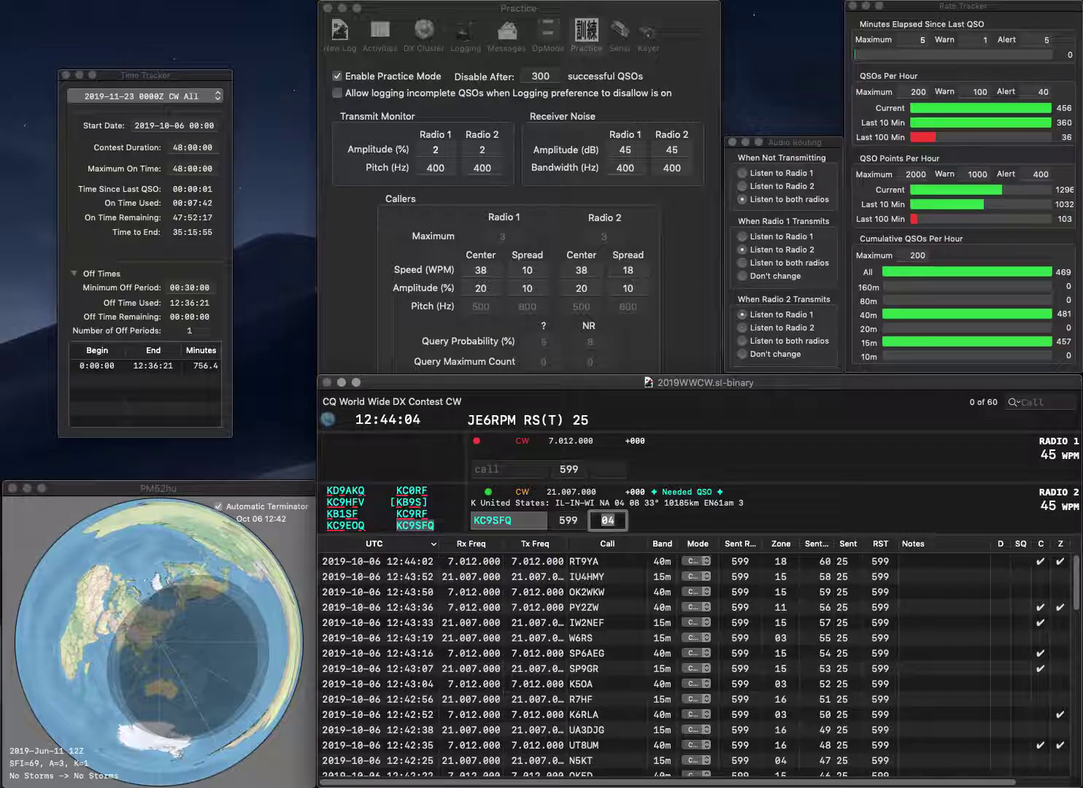
type("PY2MM")
key("Return")
type("RK3SWB")
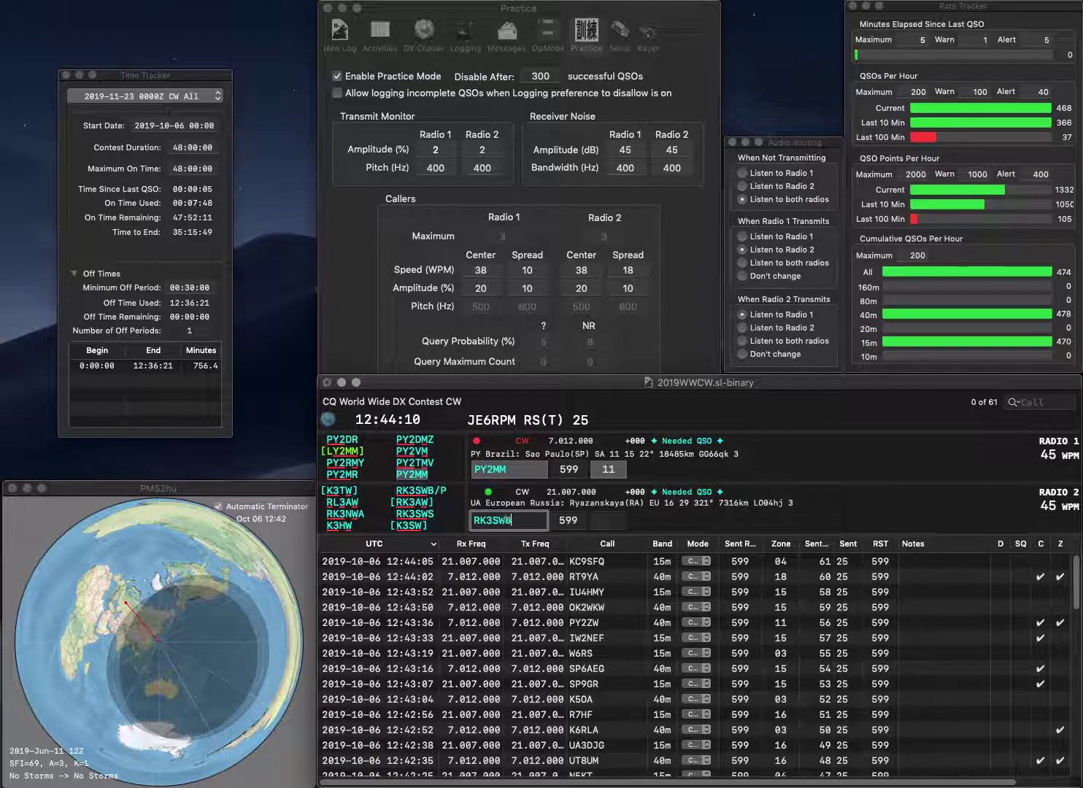
type("/P")
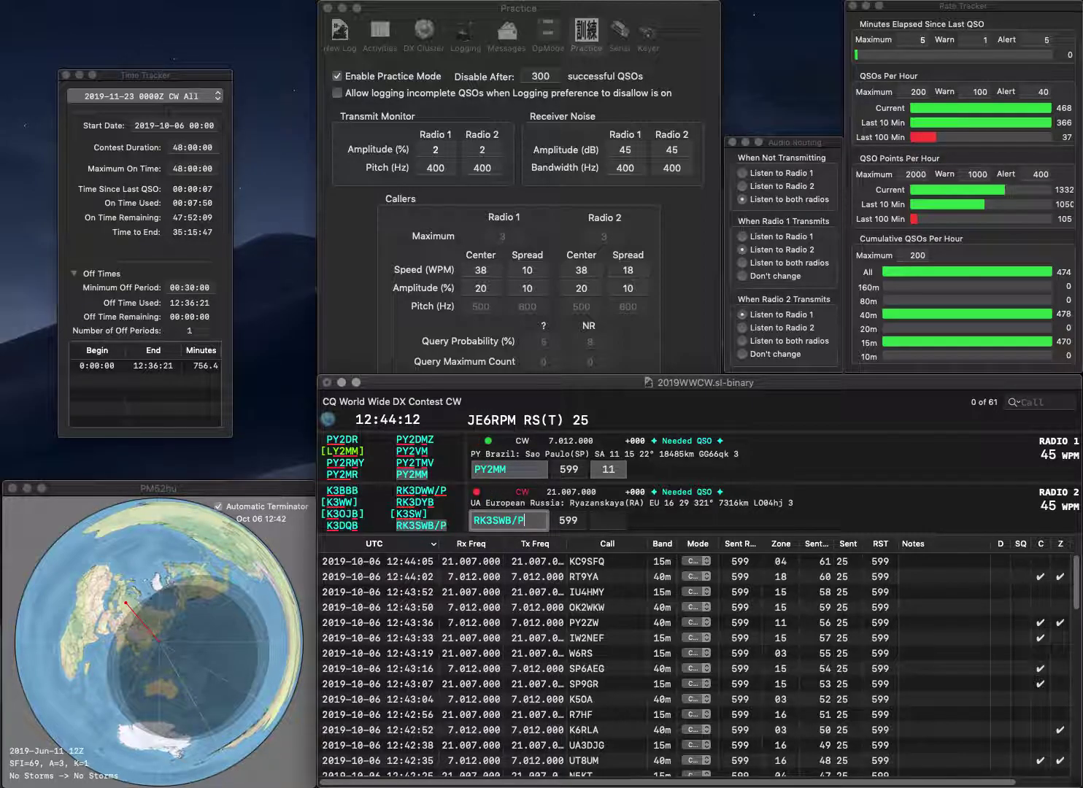
key("Return")
key("space")
key("Return")
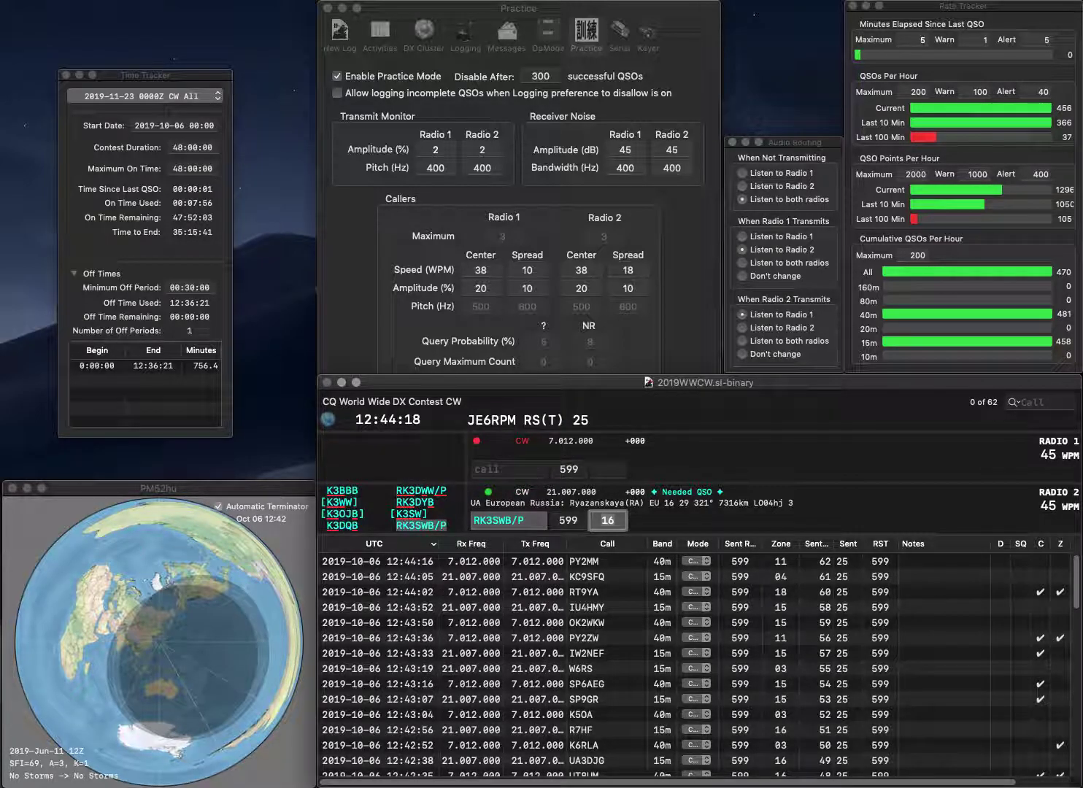
key("Return")
Log E77A and LY2MC on 40m, and LZ4W and TI2SW on 15m
type("E77A")
key("Return")
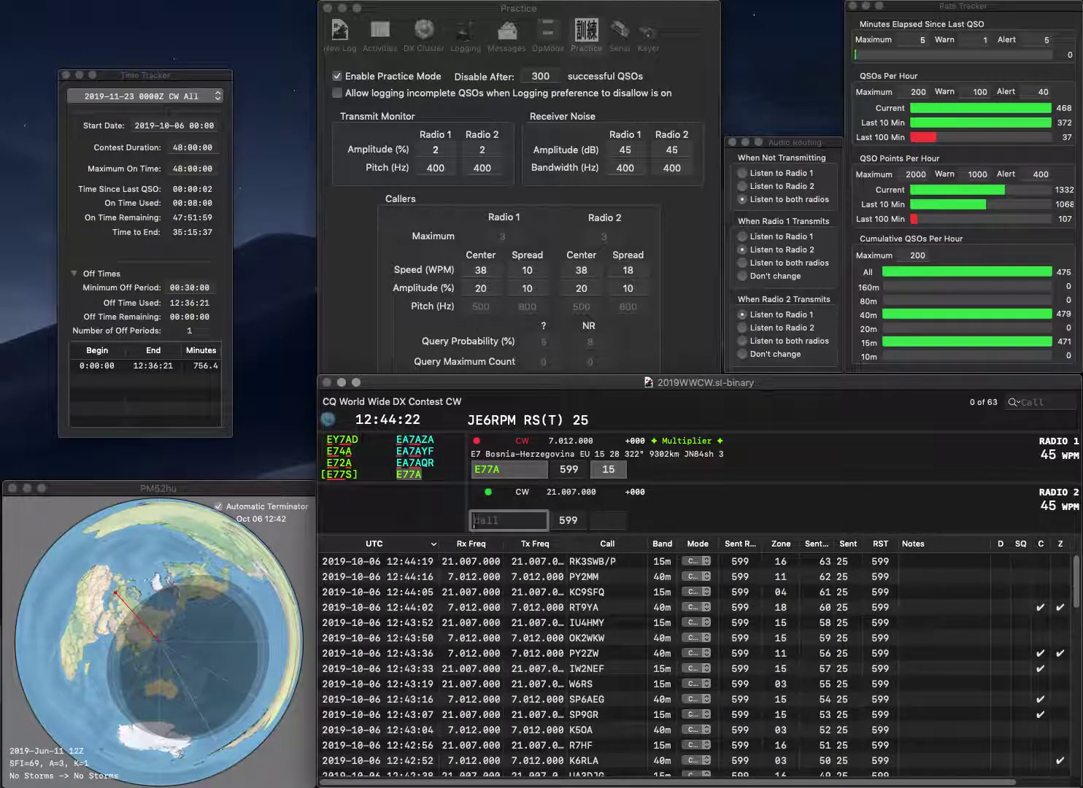
type("LZ4W")
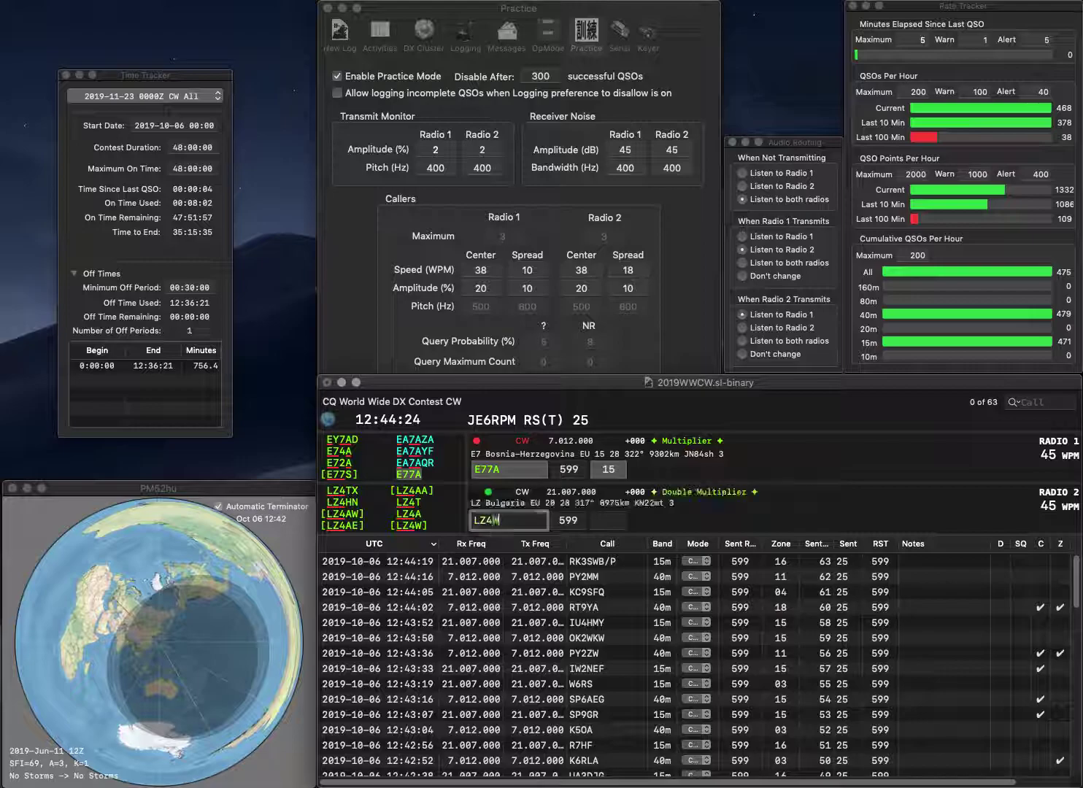
key("Return")
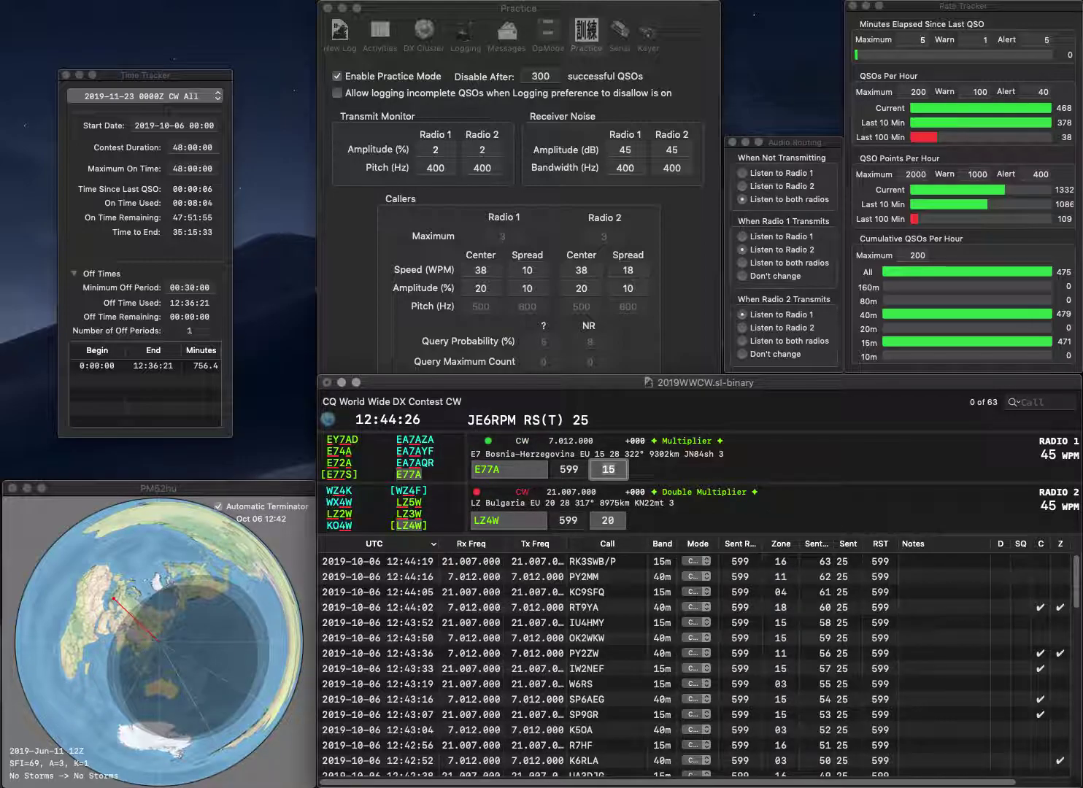
key("Return")
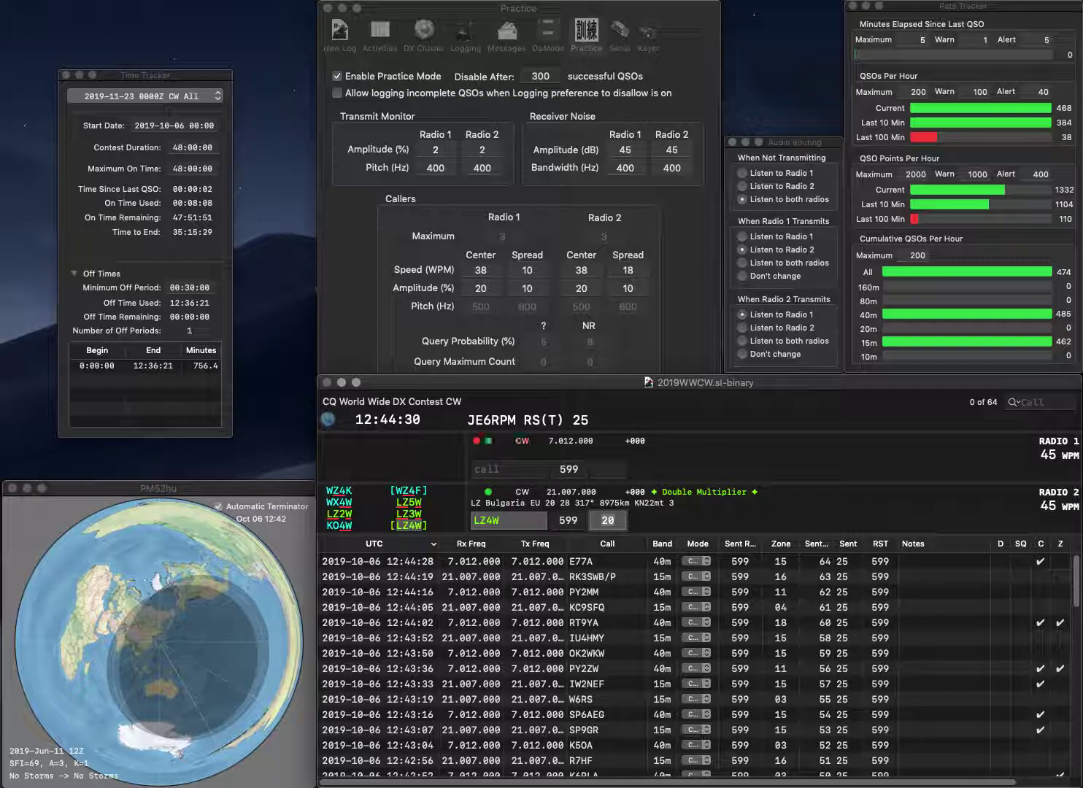
key("Return")
type("LY")
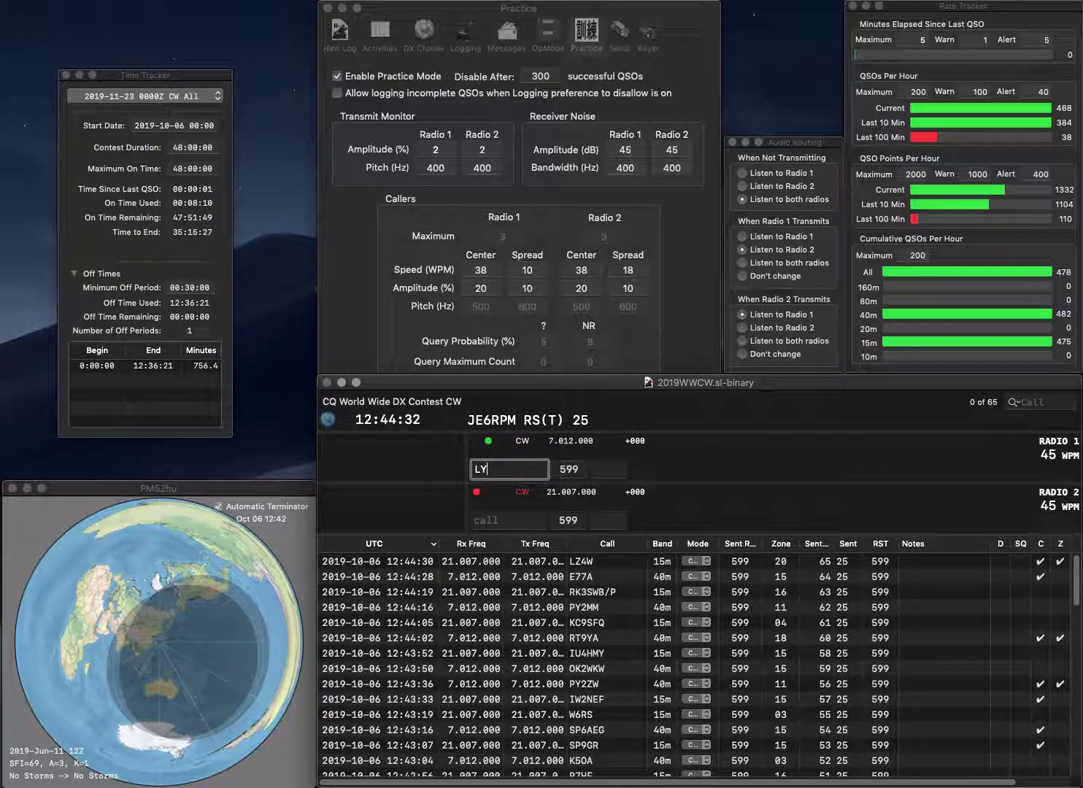
type("2MC")
key("Return")
type("TI")
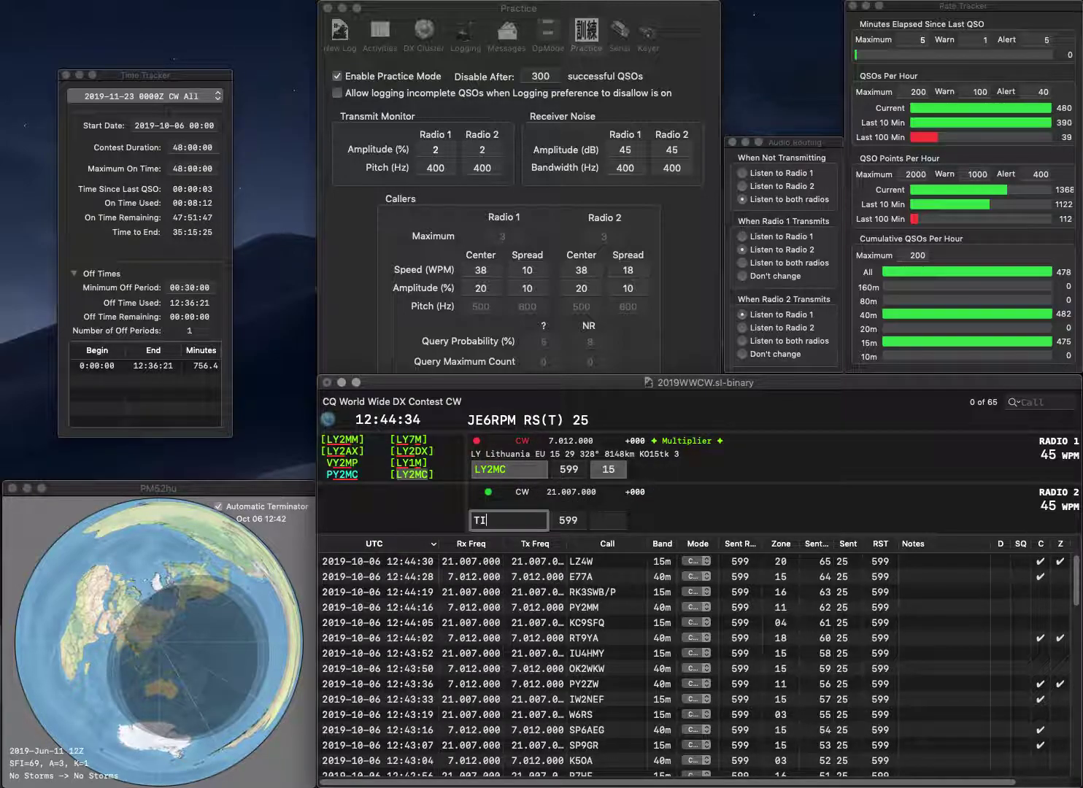
type("2SW")
key("Return")
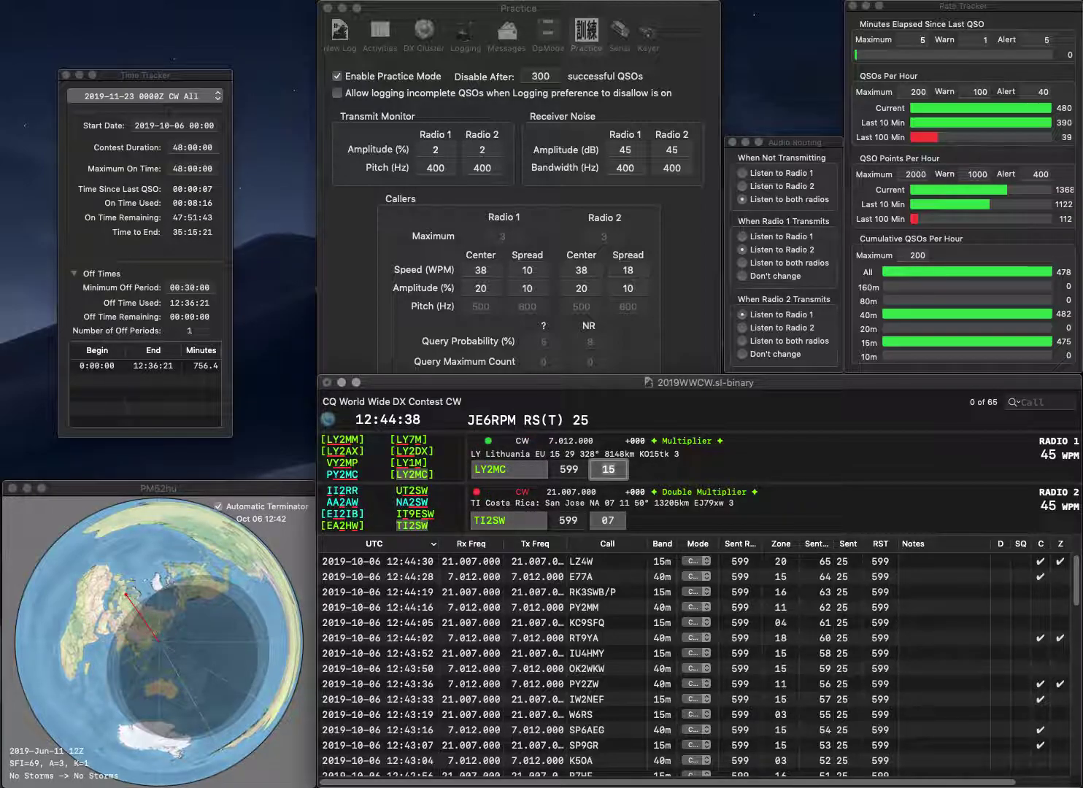
key("Return")
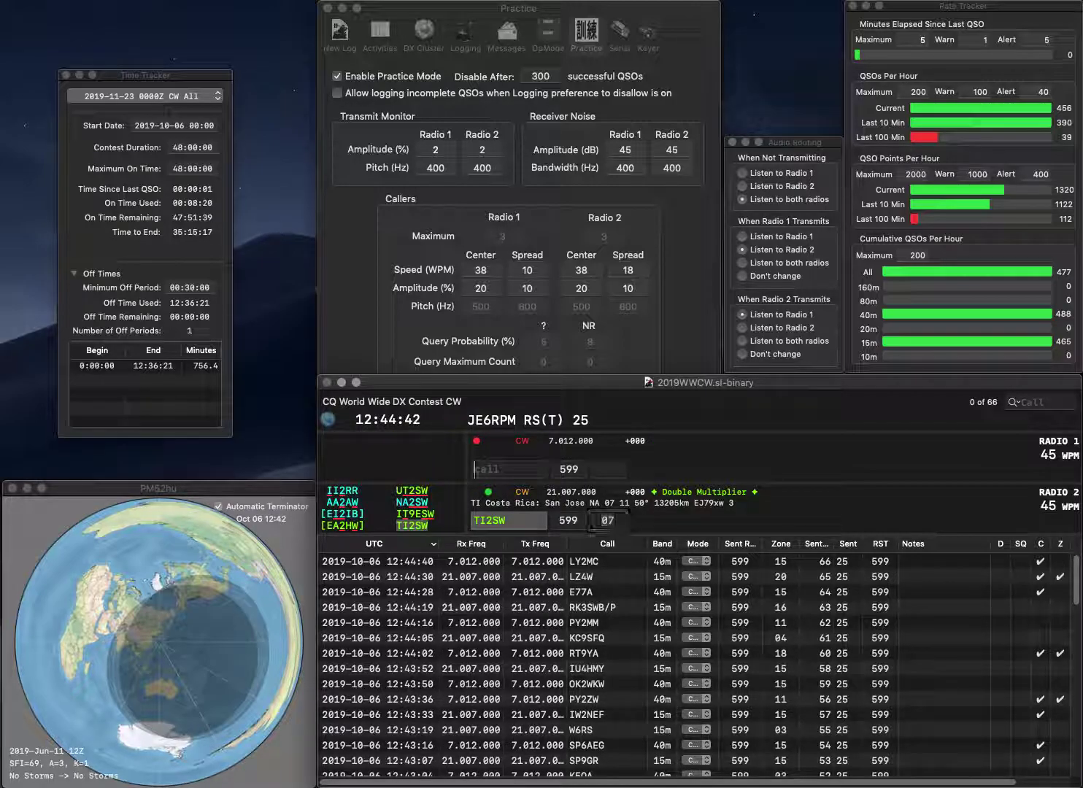
key("Return")
type("YP5A")
key("Return")
type("K1UU")
key("Return")
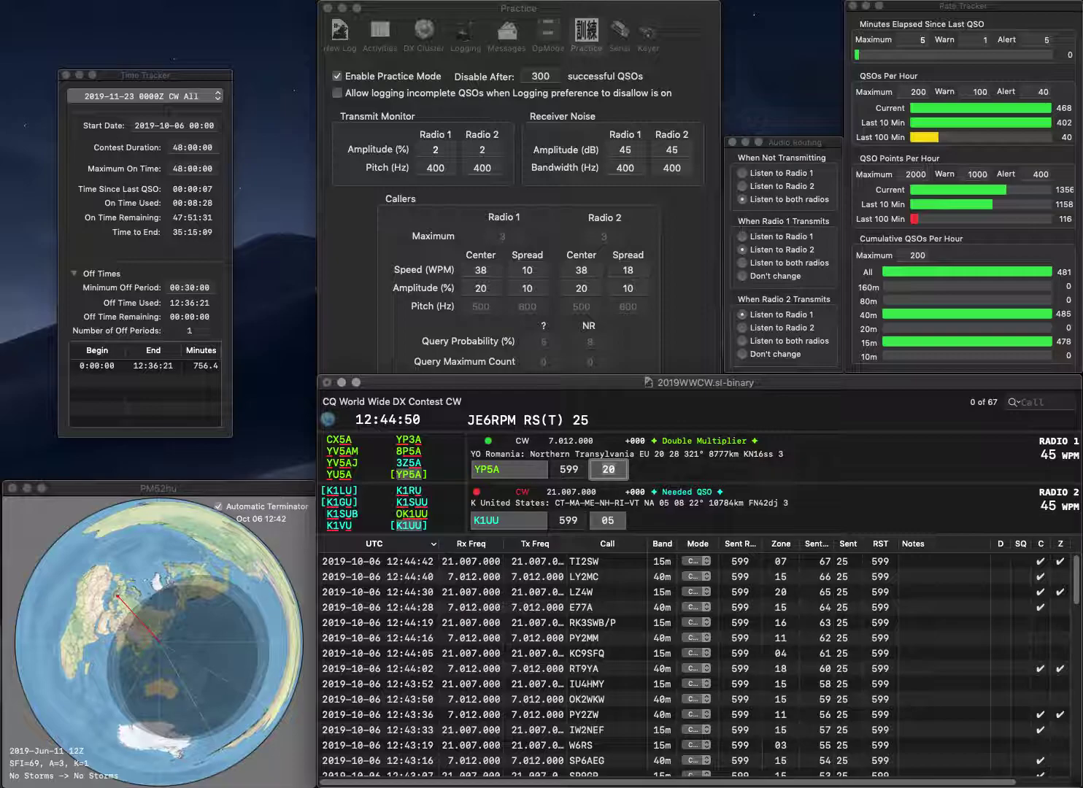
key("Return")
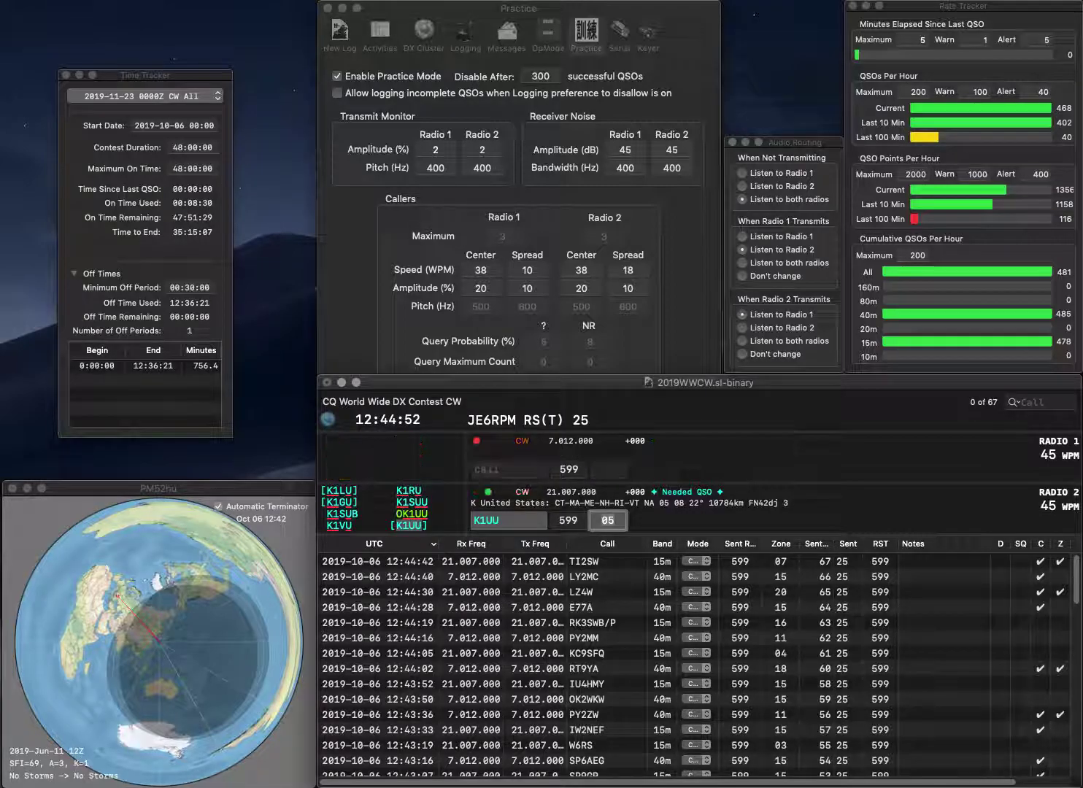
key("Return")
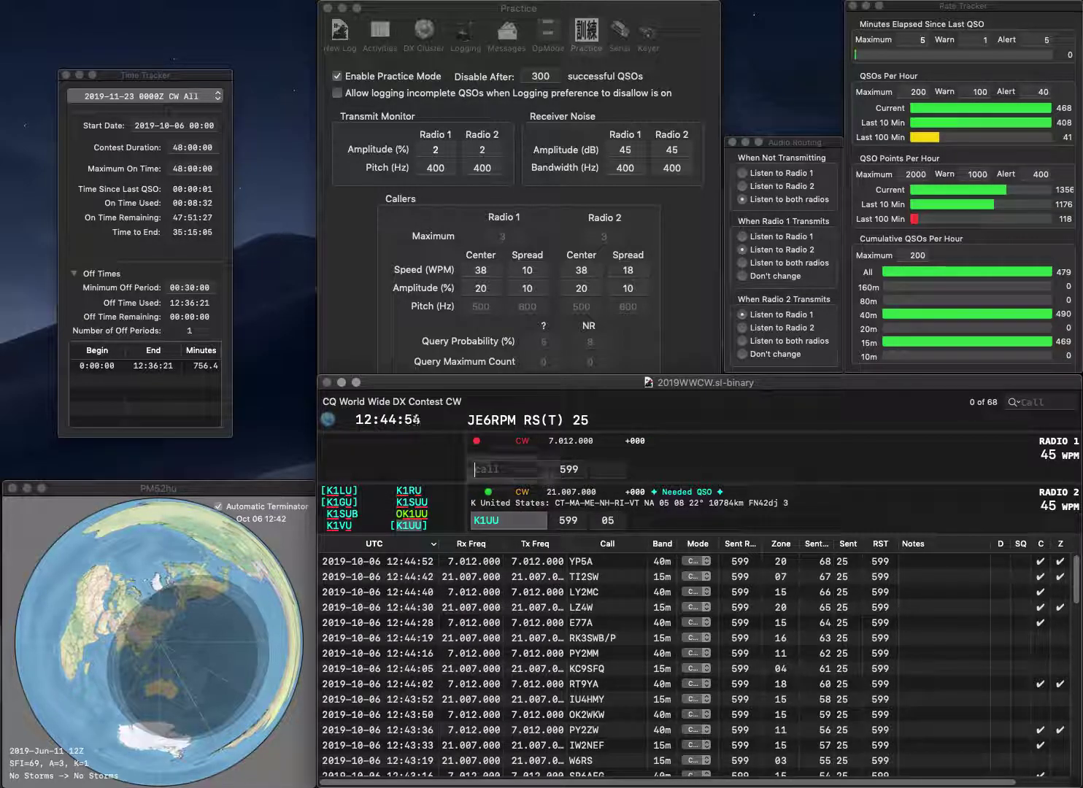
type("N4NBM")
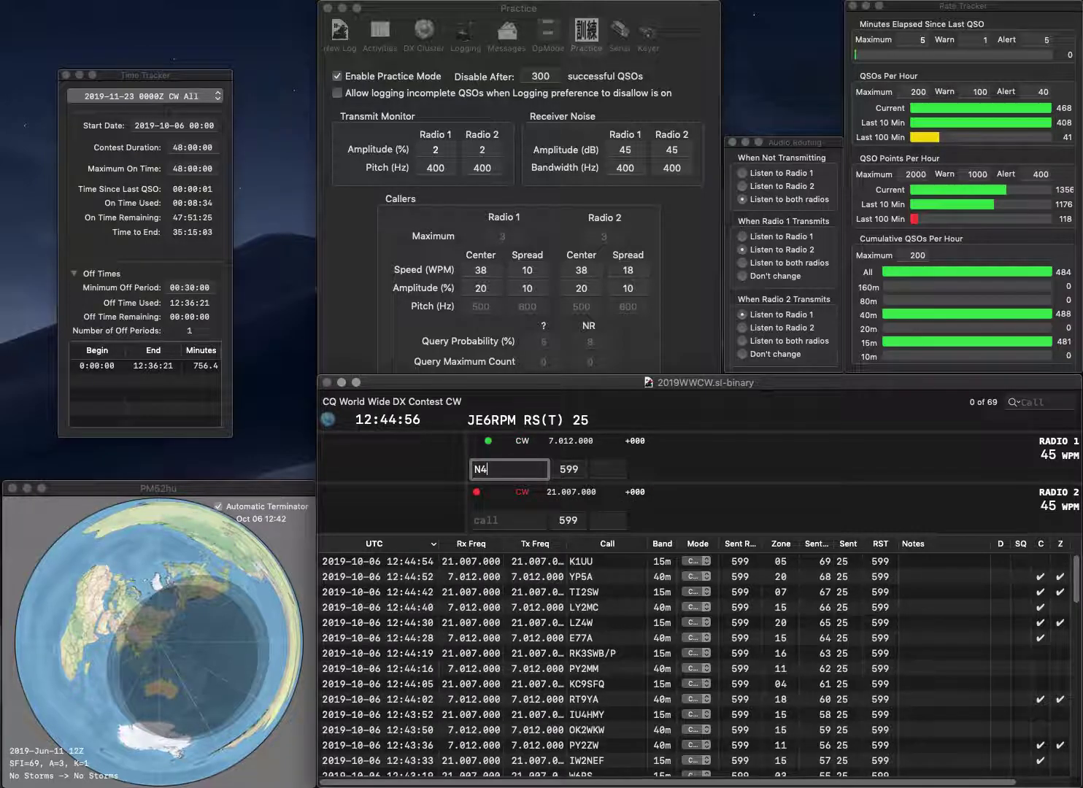
key("Return")
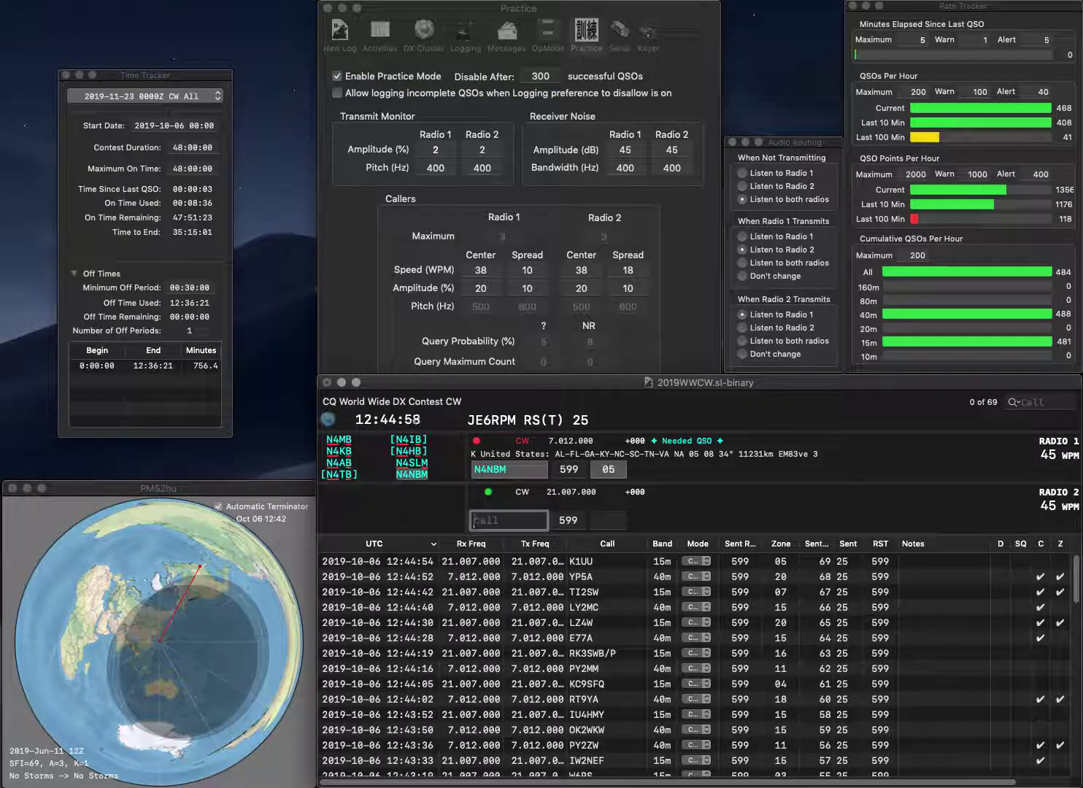
type("KD9EVF")
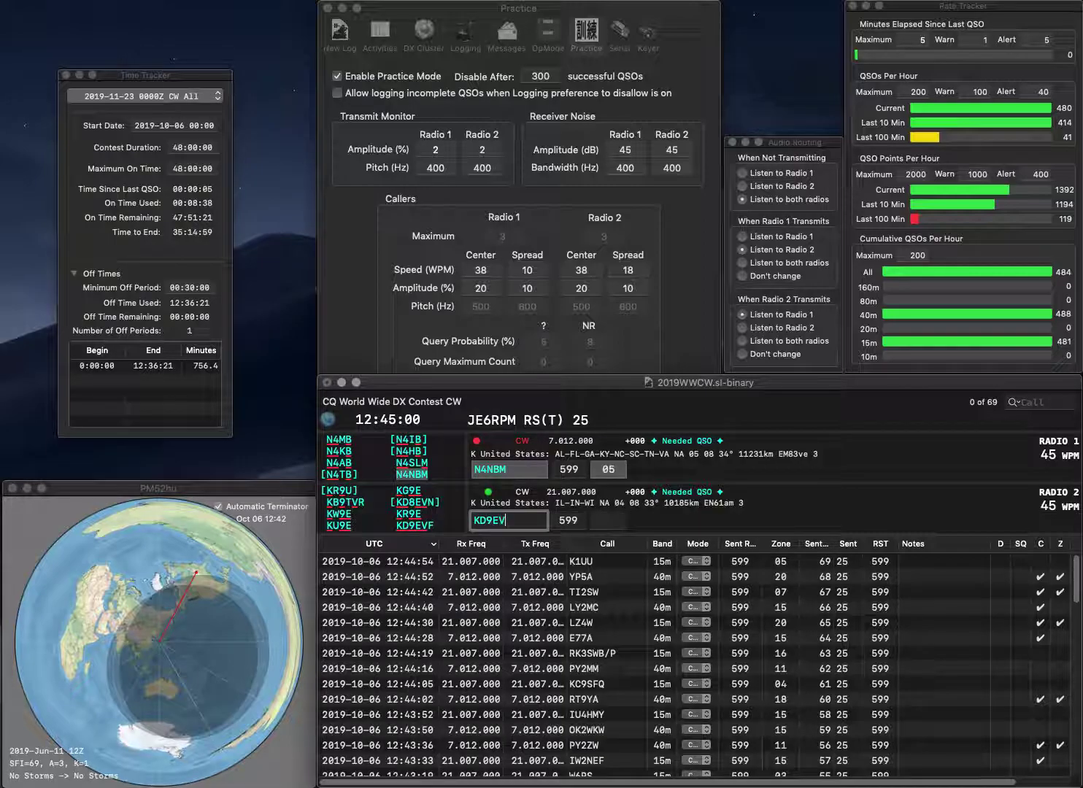
key("Return")
key("Return")
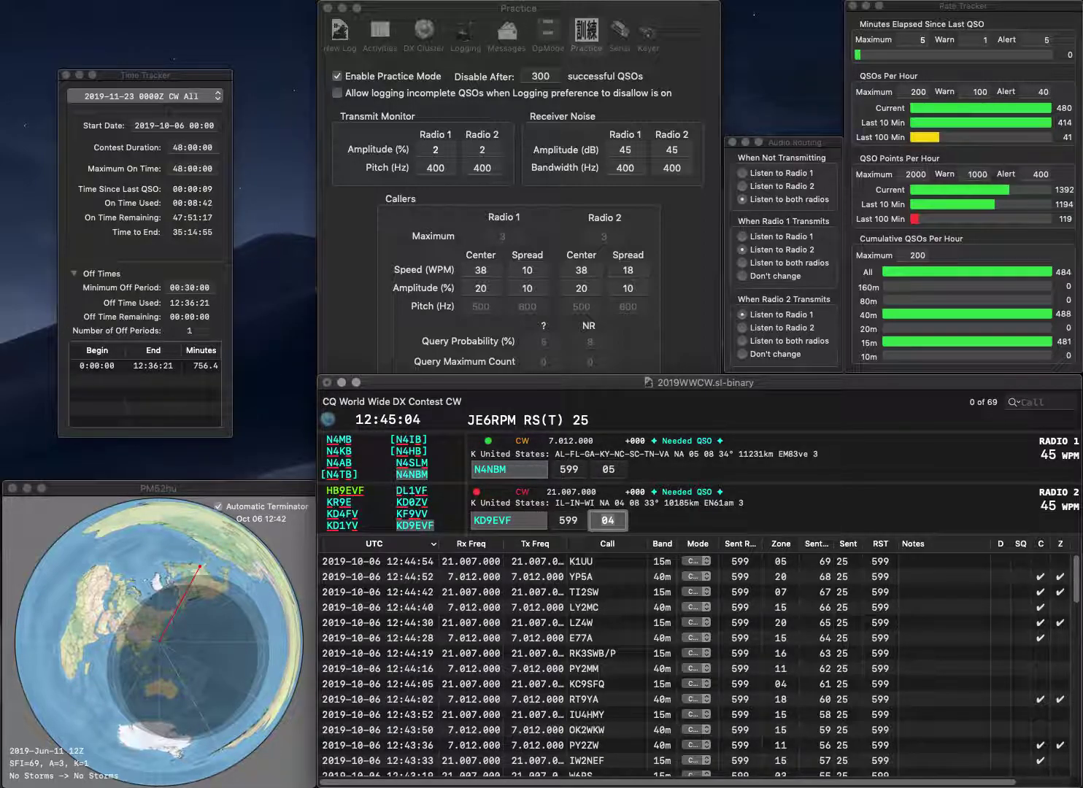
key("Return")
Answer the 40m caller and log CT1AL on 15m, correcting its call from G1AL
type("G5")
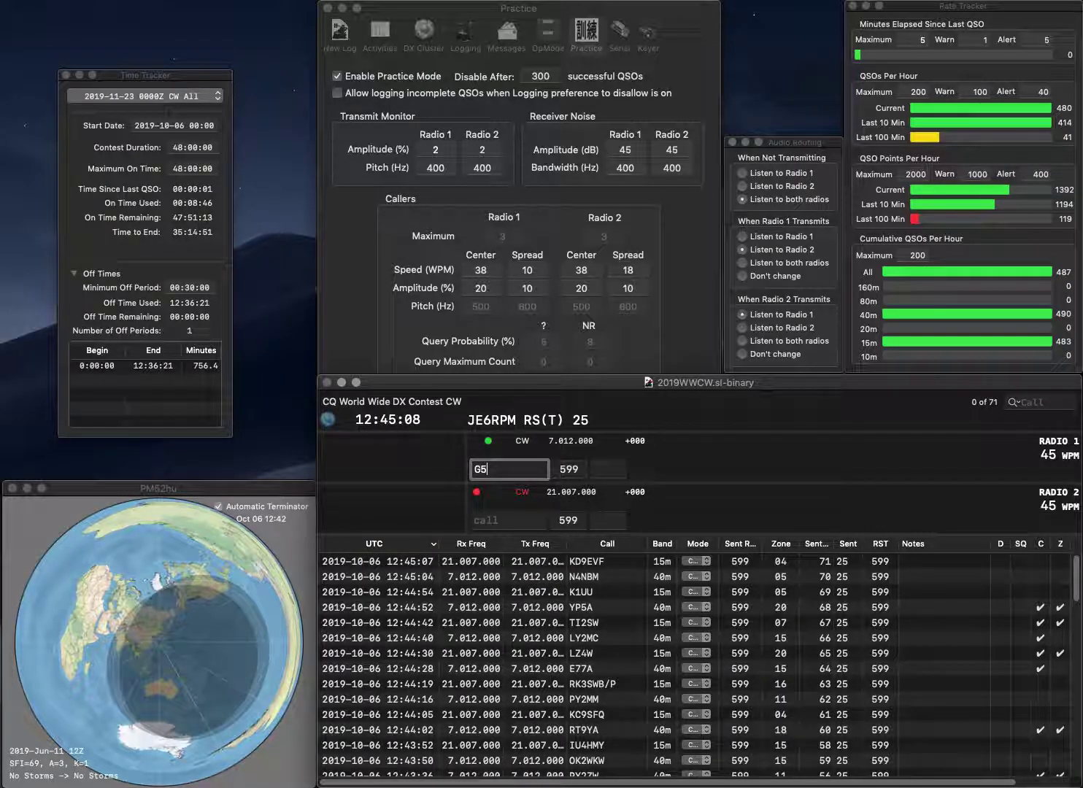
type("AFB")
key("Return")
type("G1AL")
key("Delete")
type("CT1AL")
key("Return")
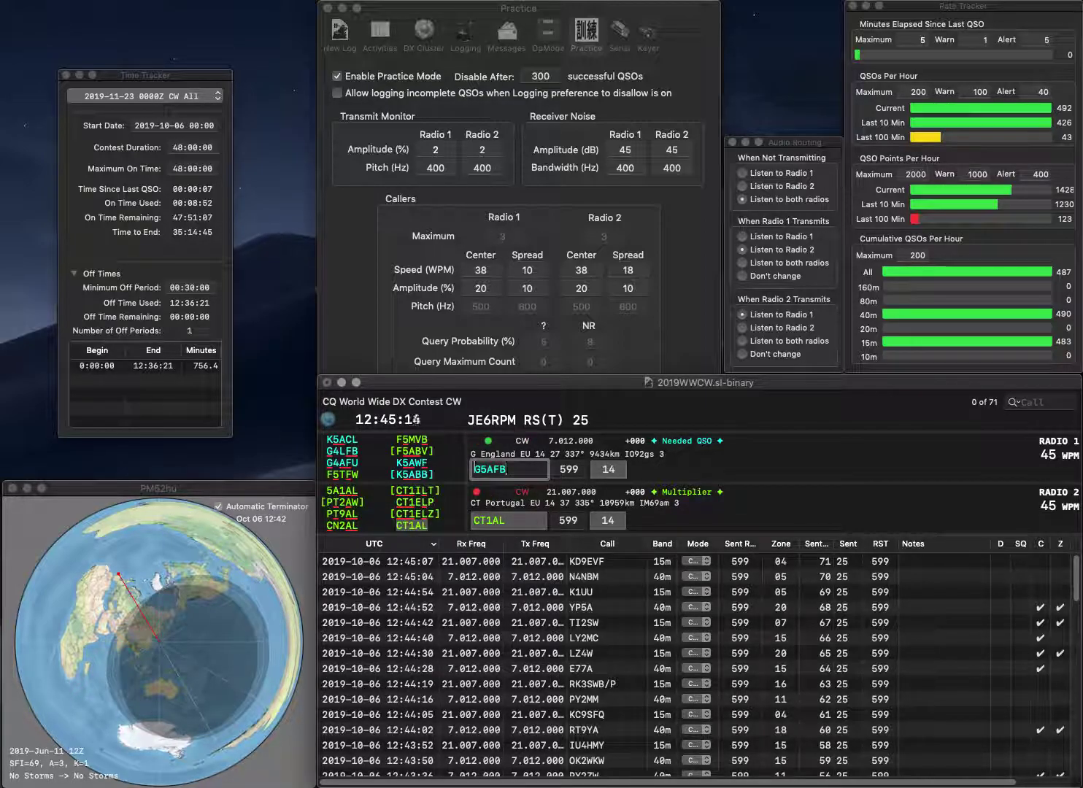
type("F5AFB")
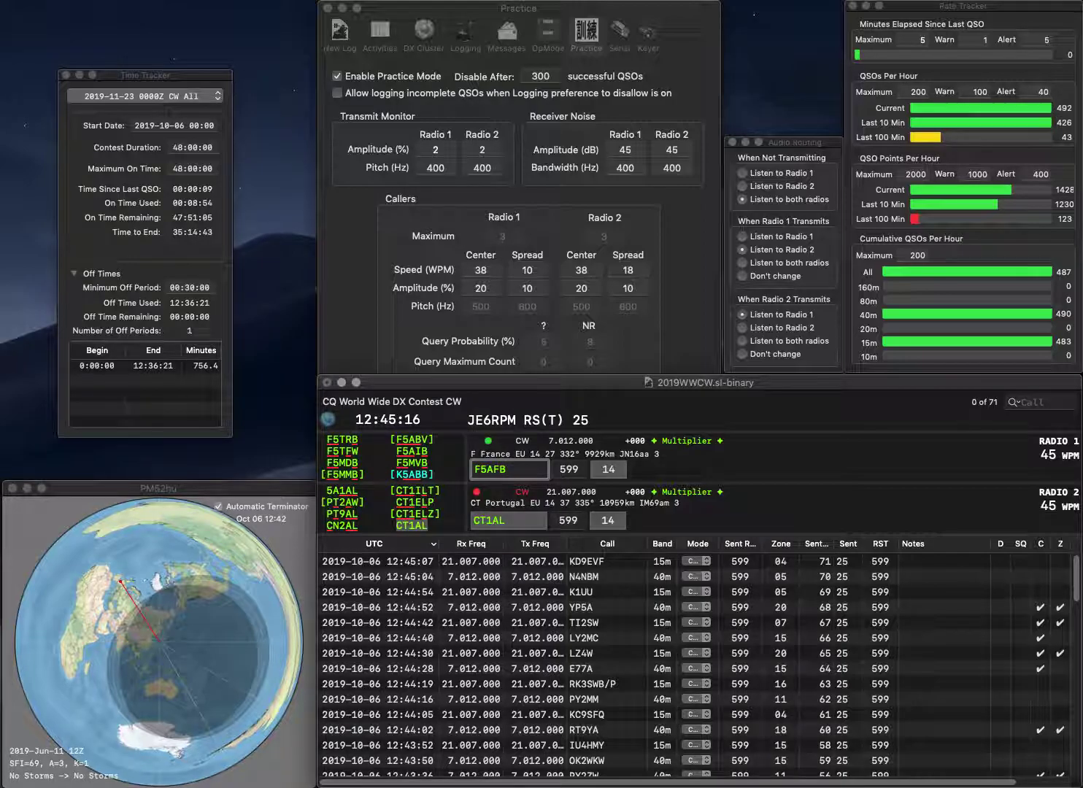
key("Delete")
type("R")
key("Return")
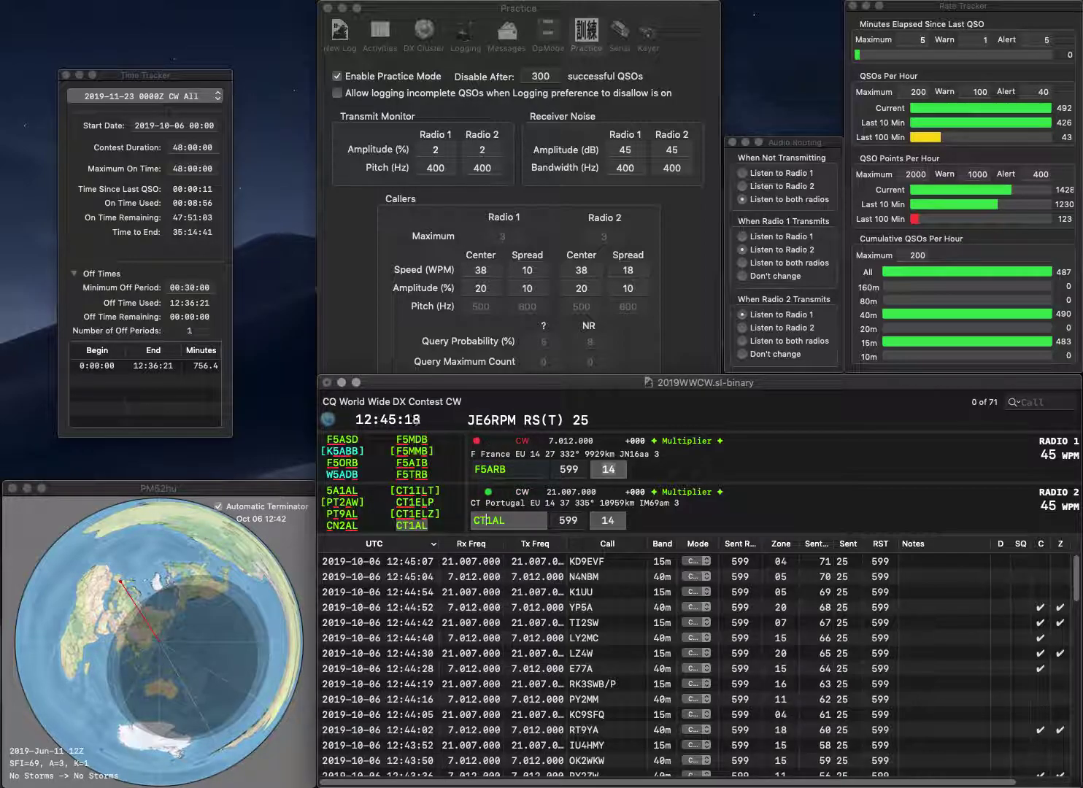
key("Return")
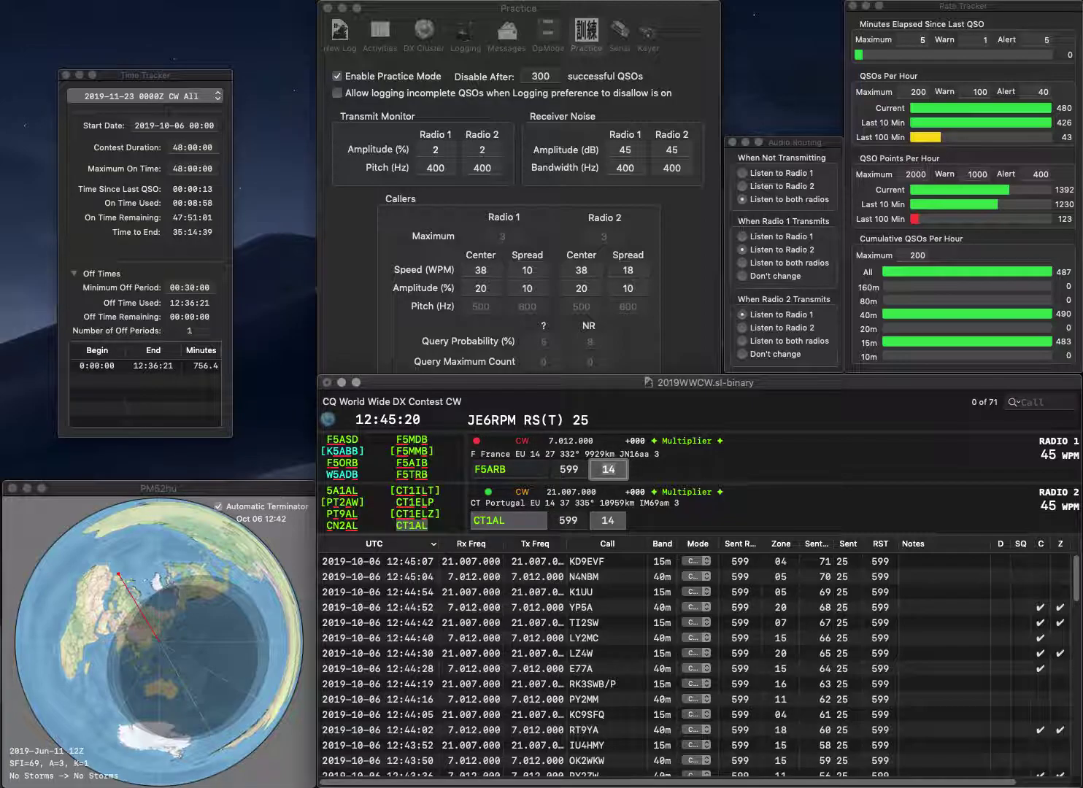
key("space")
Log F5ASD on 40m, RZ3DC on 15m and OH2LZC on 40m
key("BackSpace")
key("BackSpace")
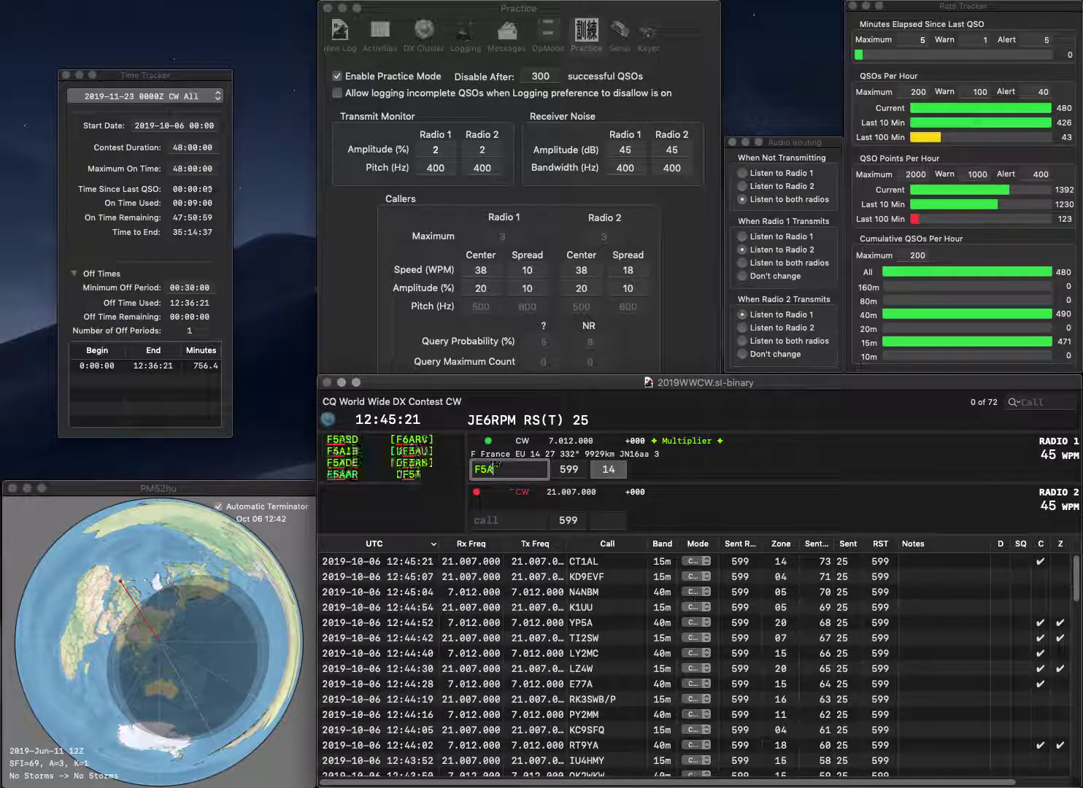
type("SD")
key("Return")
type("RZ")
key("Return")
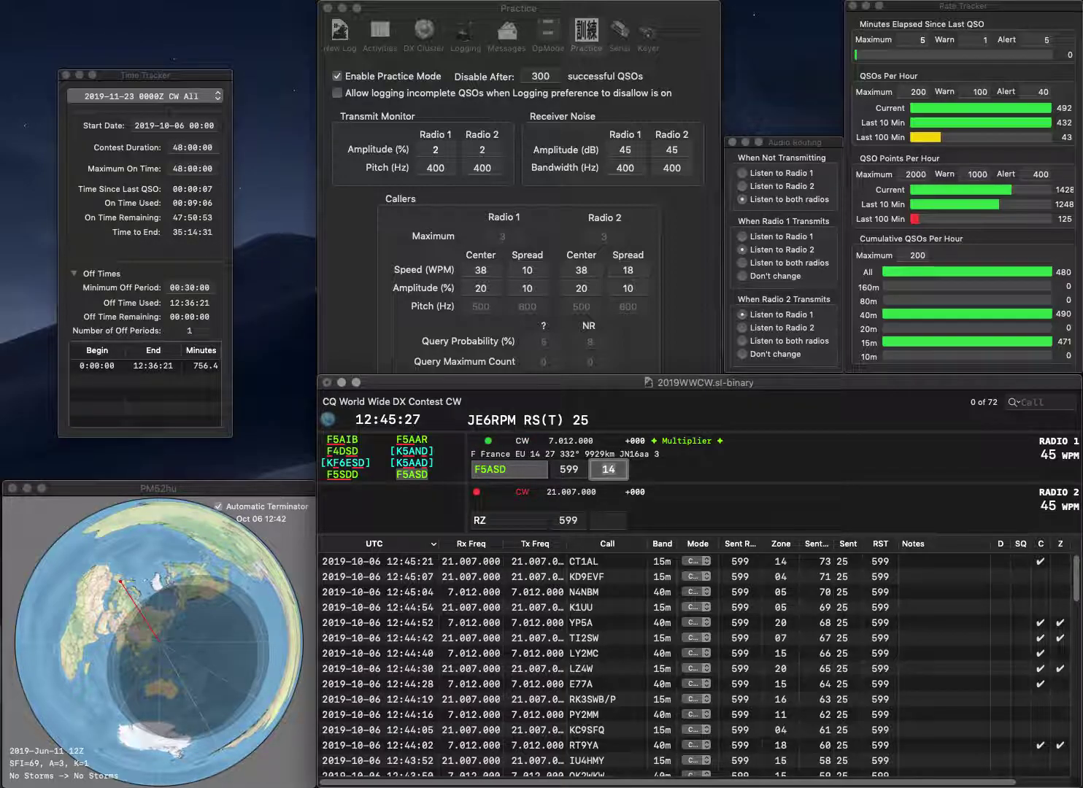
key("Return")
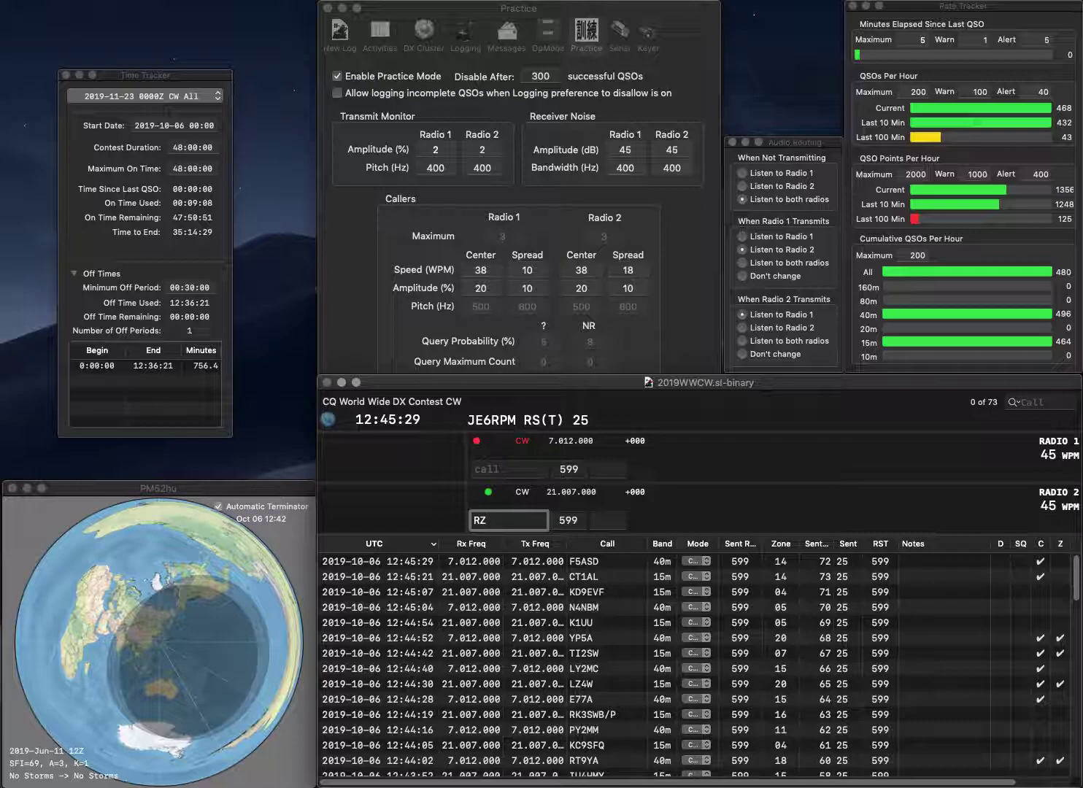
type("3DC")
key("Return")
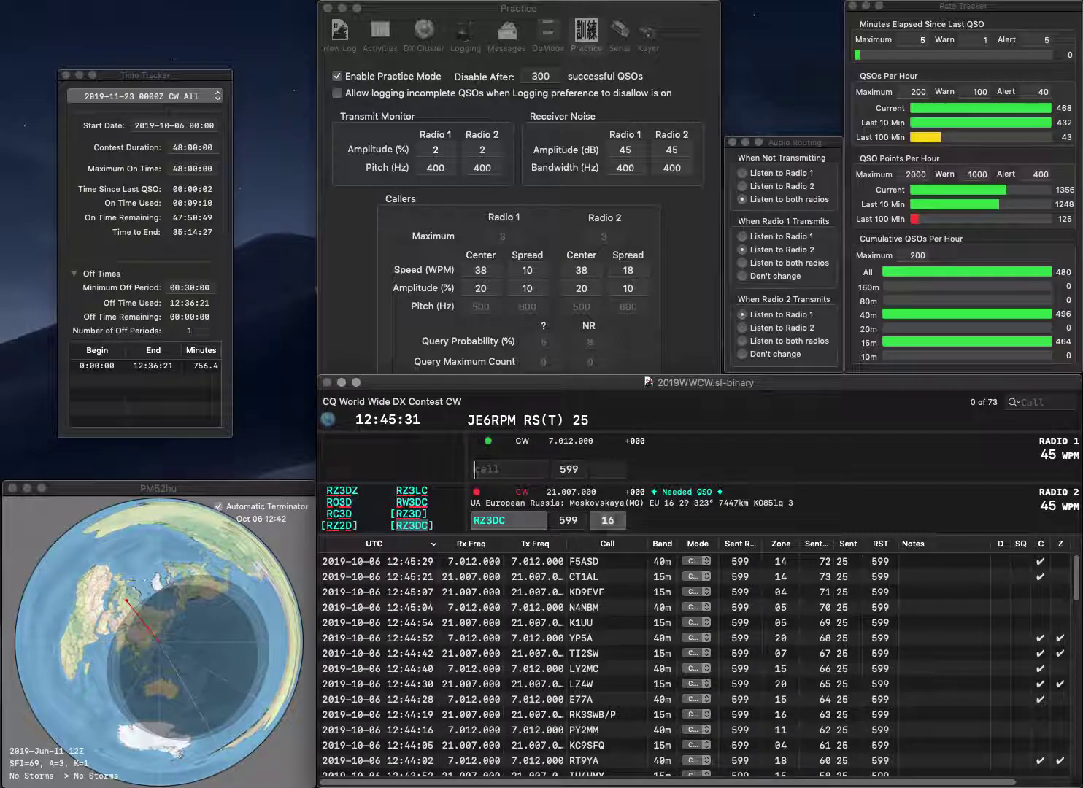
type("OH2LZC")
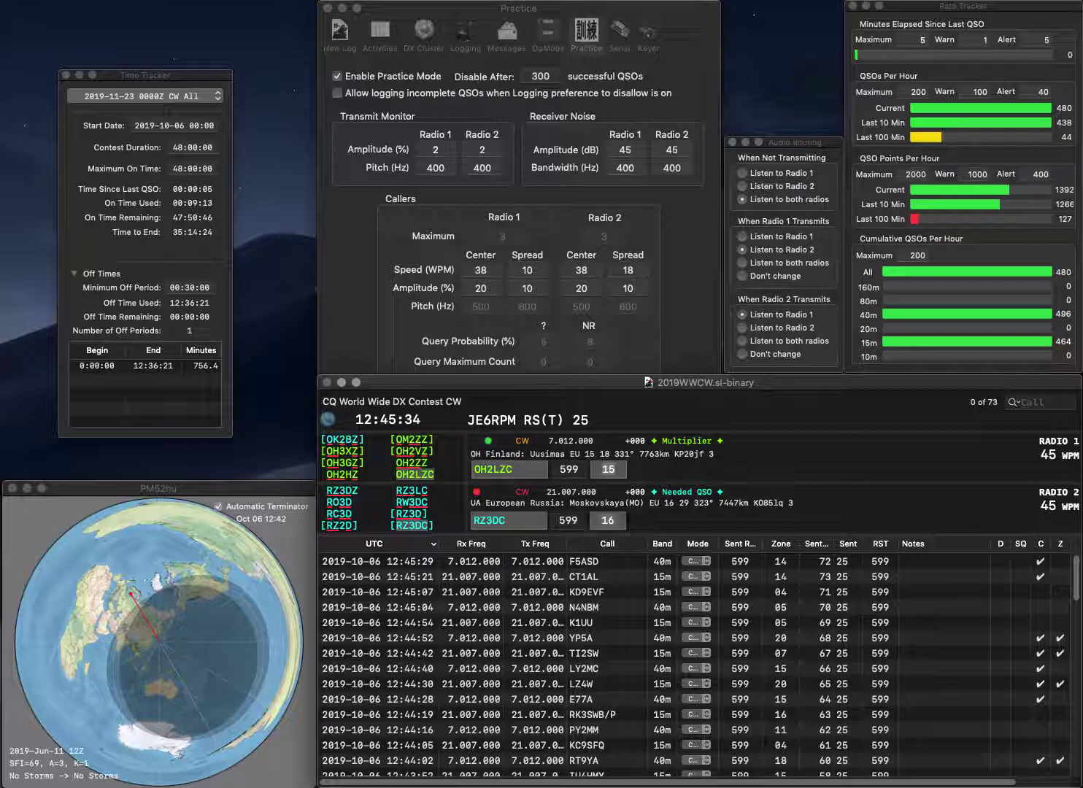
key("Return")
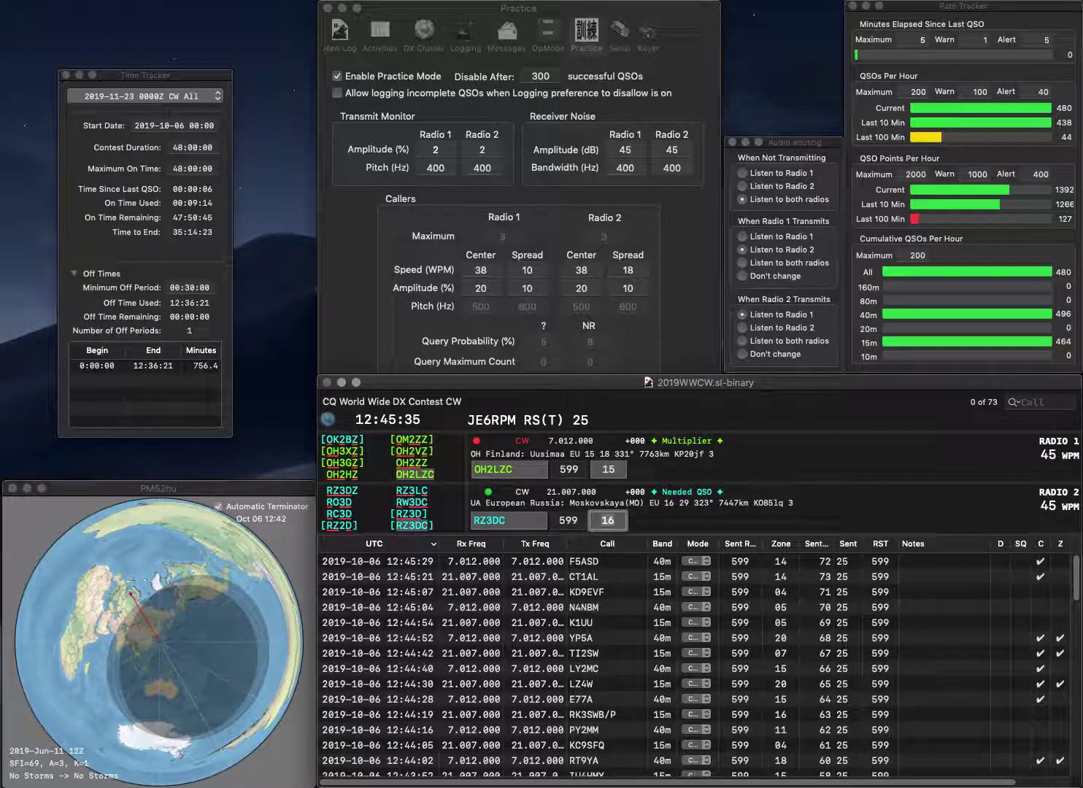
key("Return")
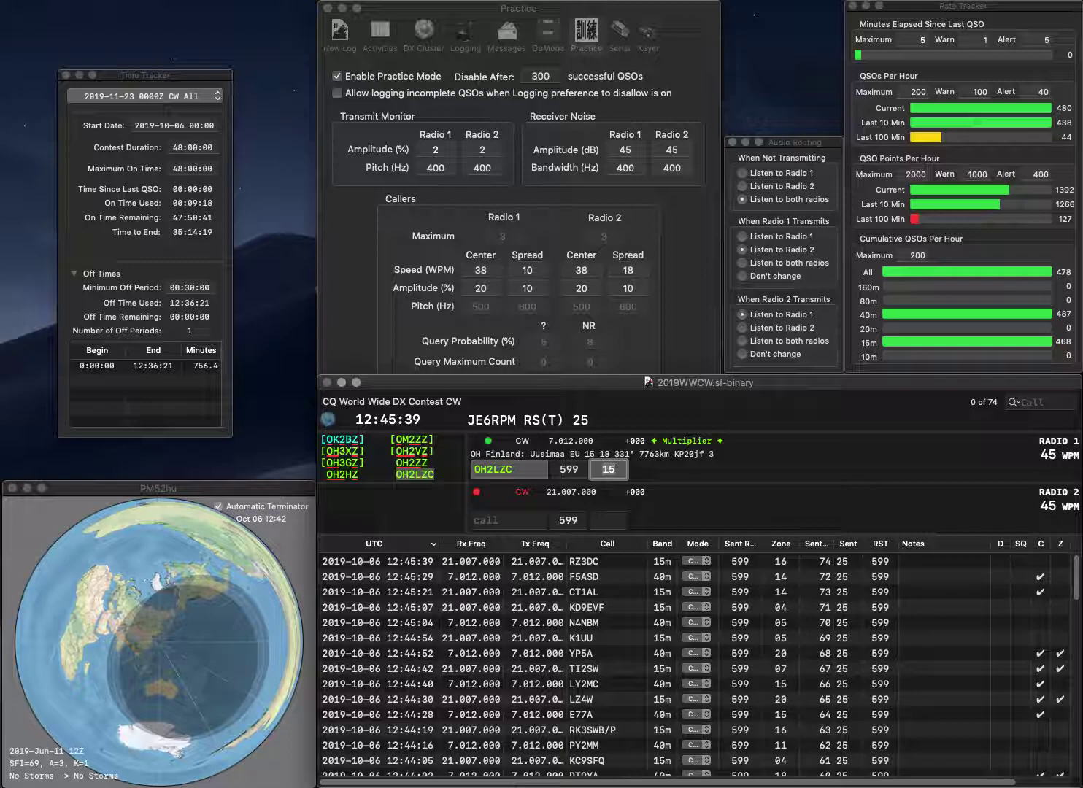
key("Return")
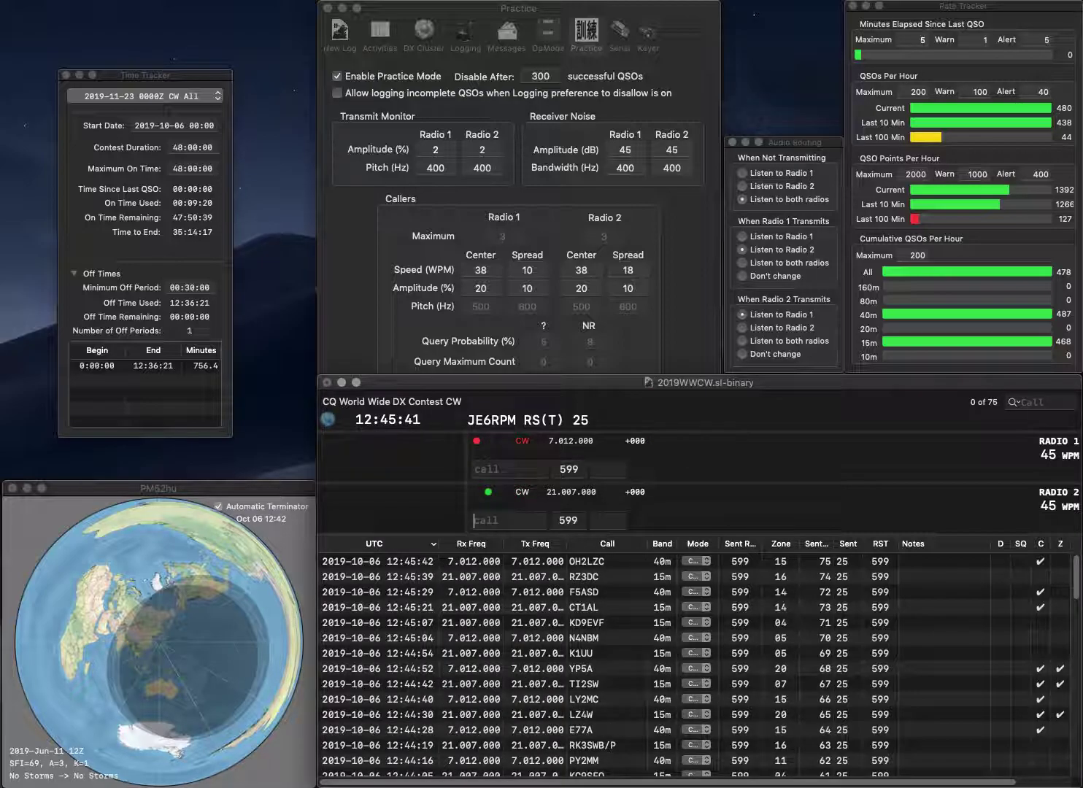
type("SM0RGG")
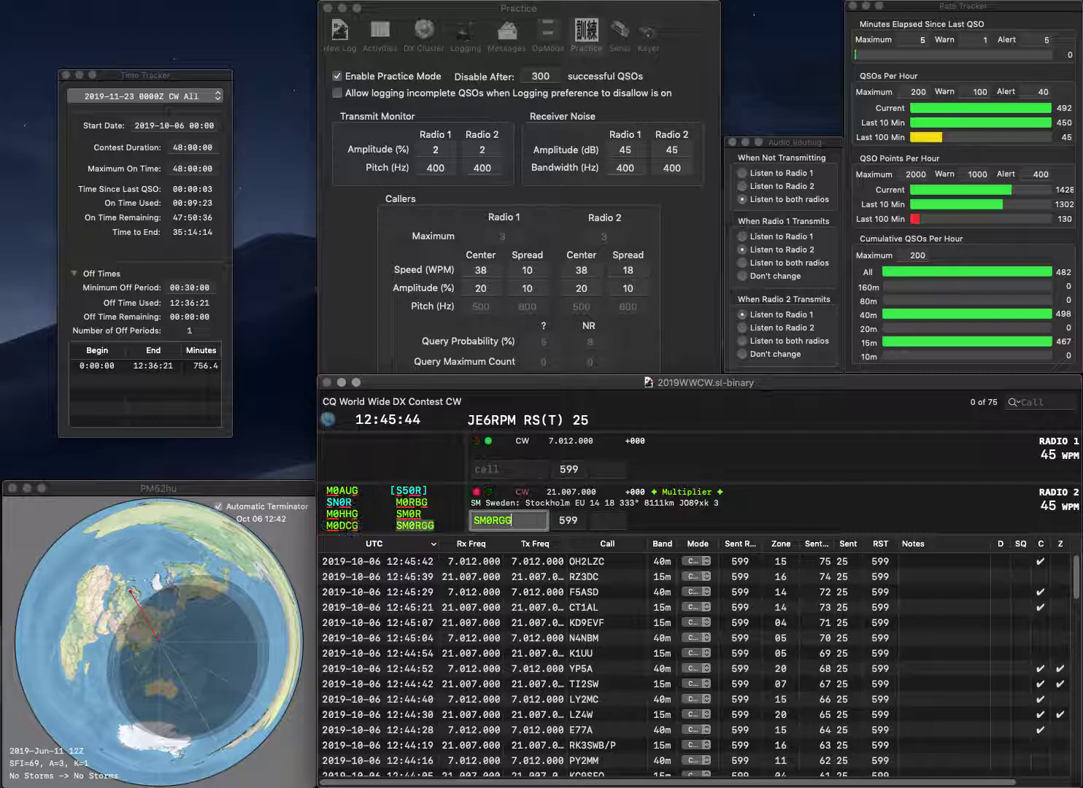
key("Return")
type("K7")
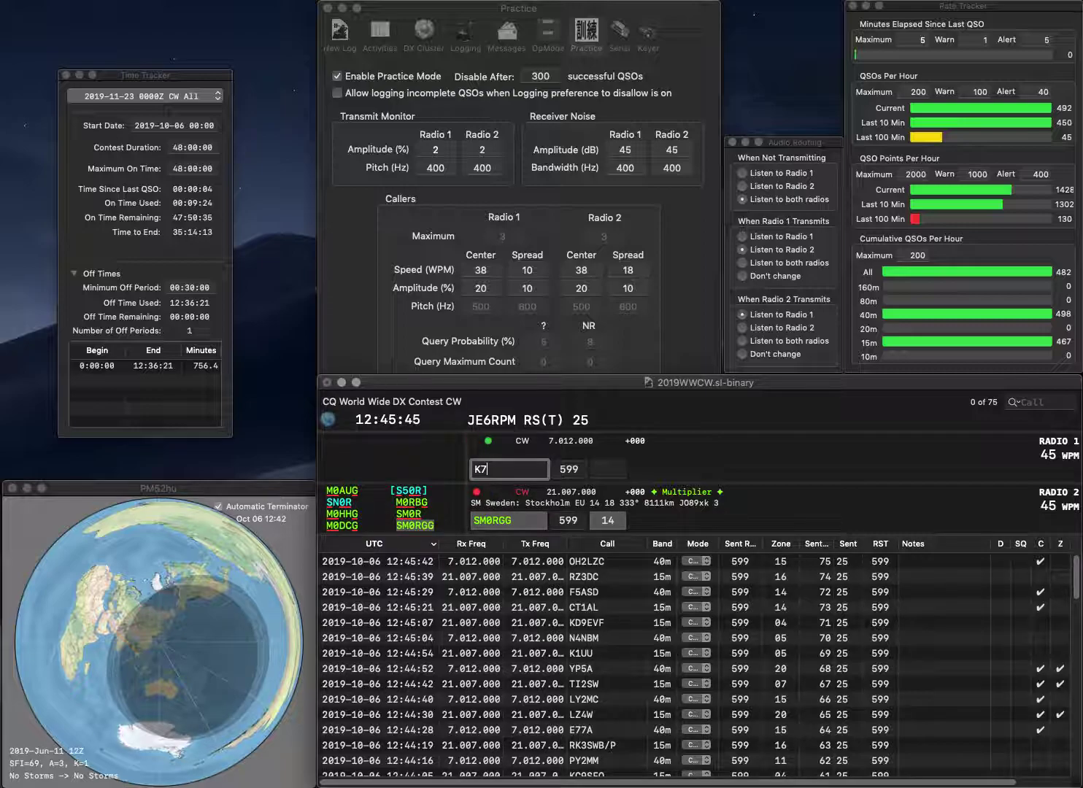
type("JF")
key("Return")
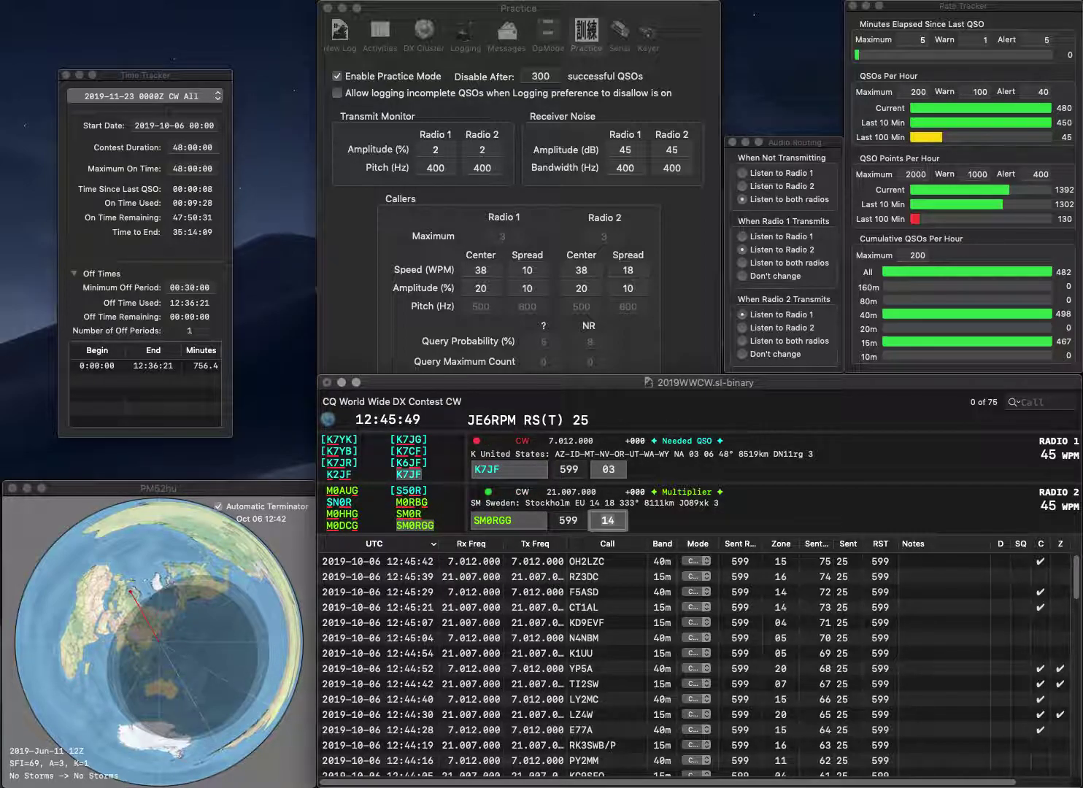
key("Return")
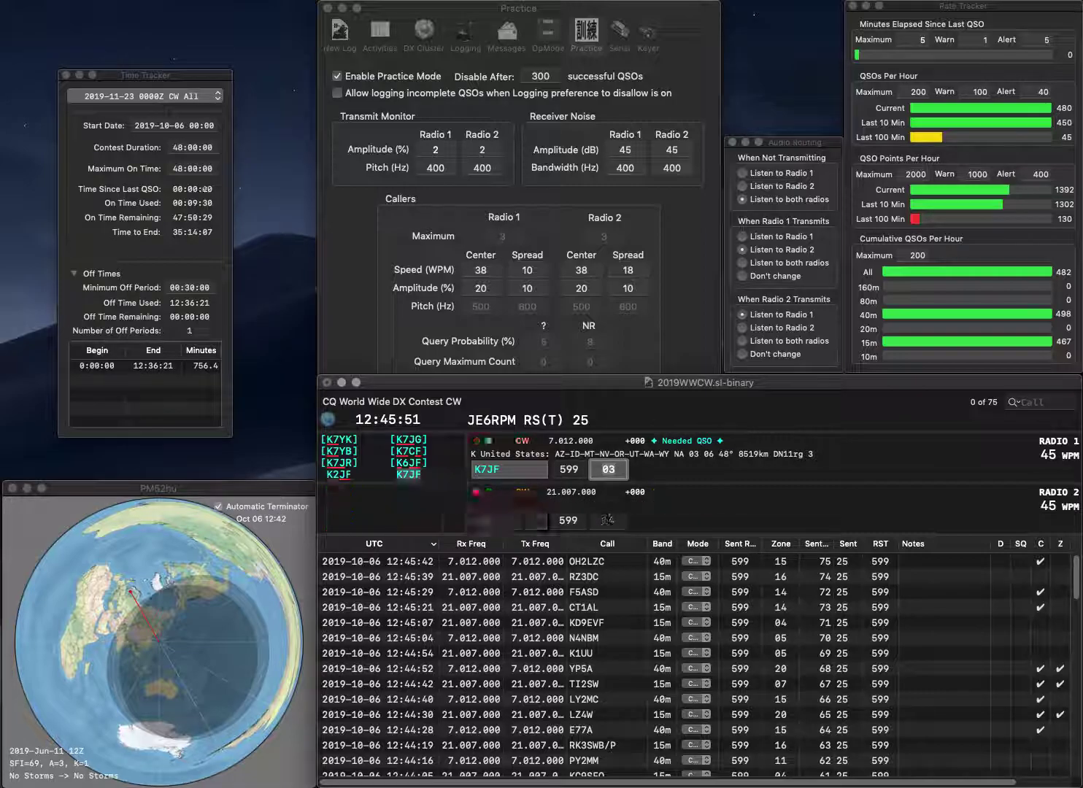
key("Return")
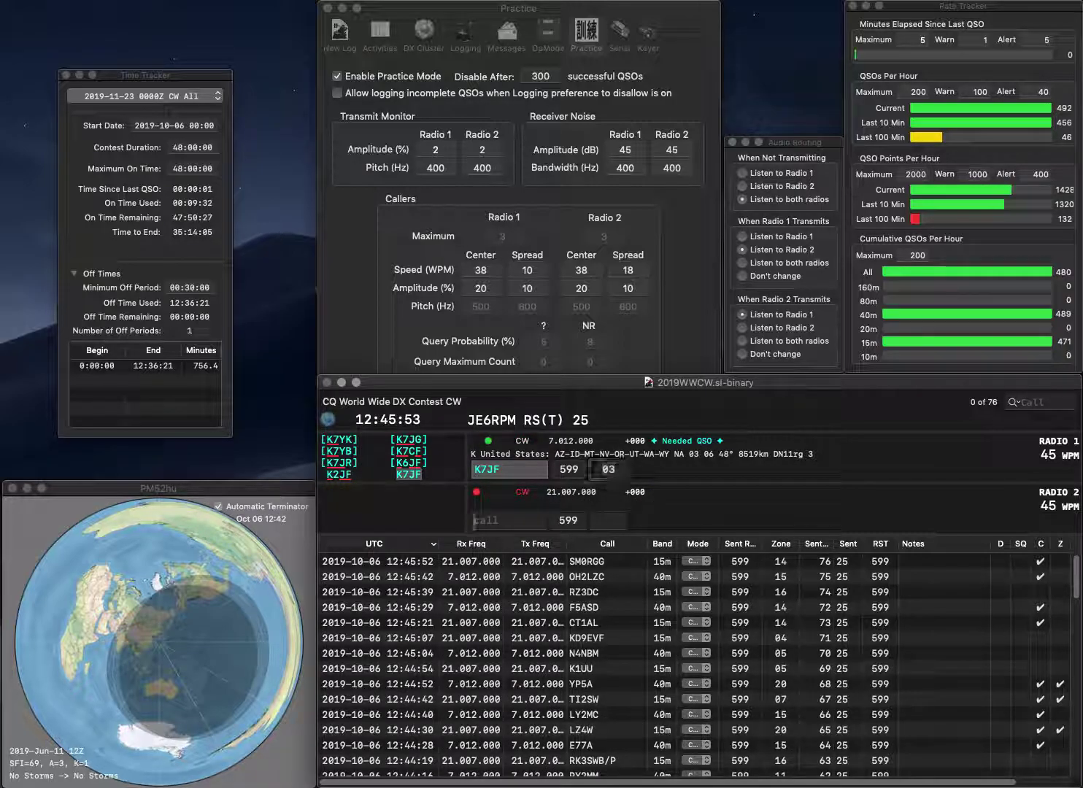
Log E2T on 40m and KH7X on 15m
type("K")
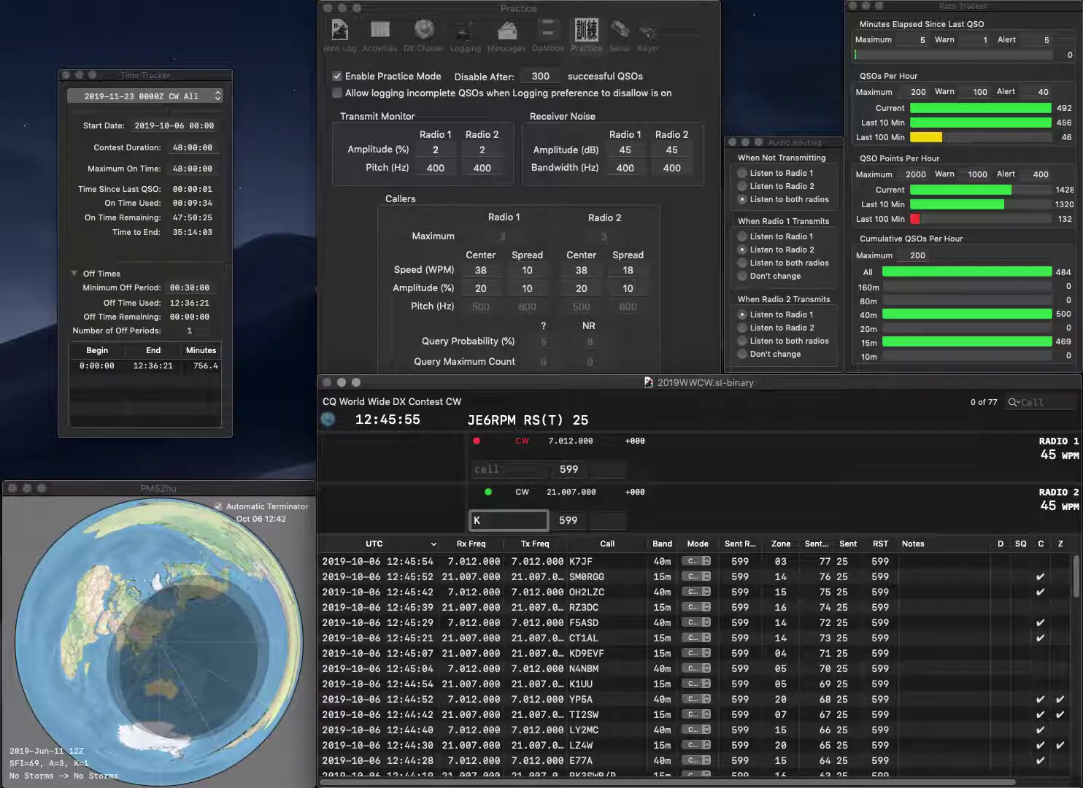
type("X")
key("Return")
type("E2T")
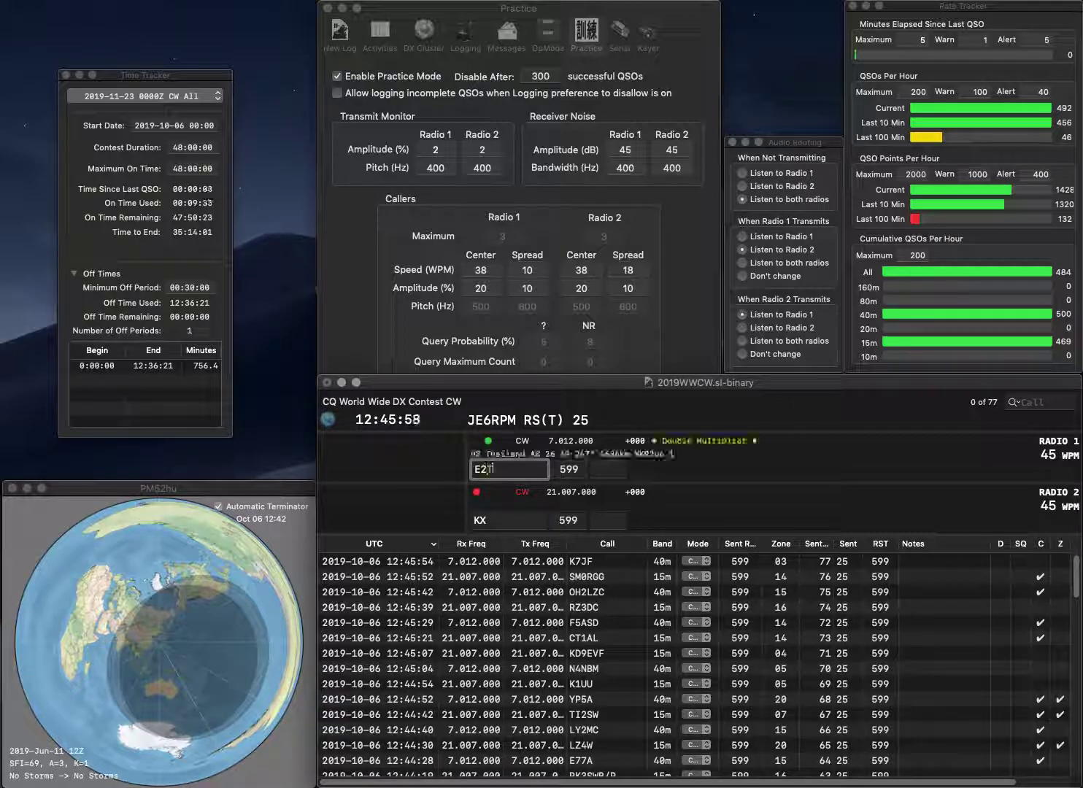
key("Return")
type("K")
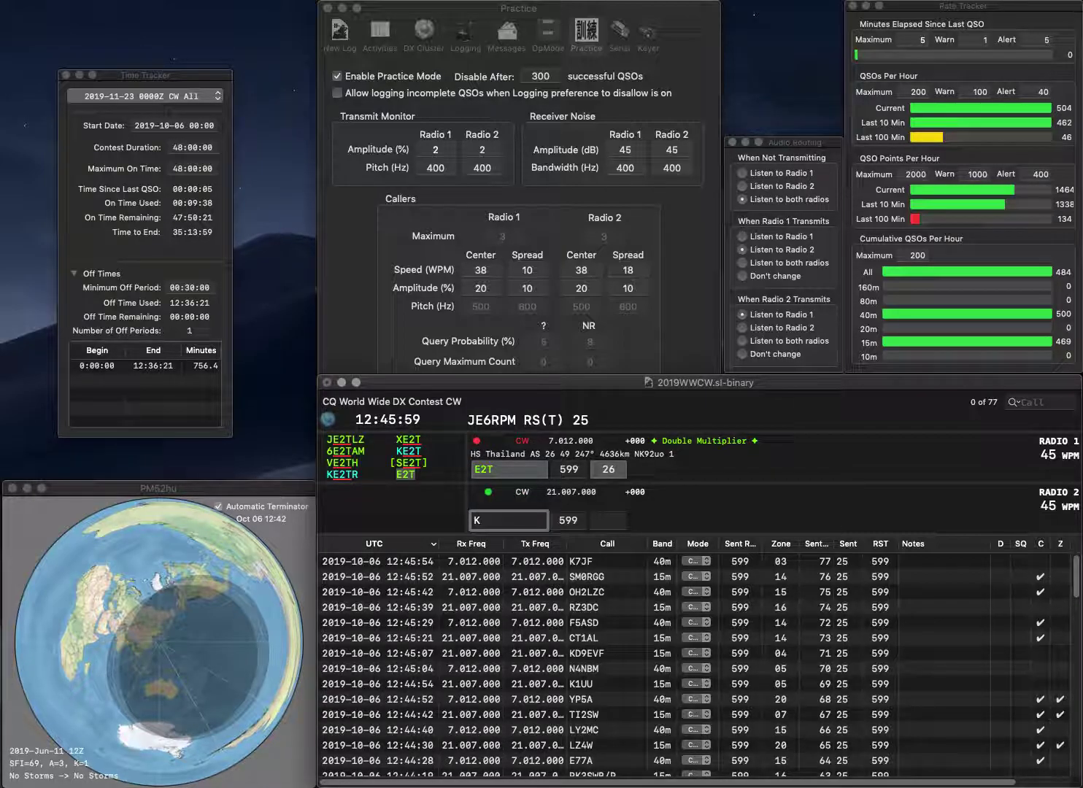
type("H7X")
key("Return")
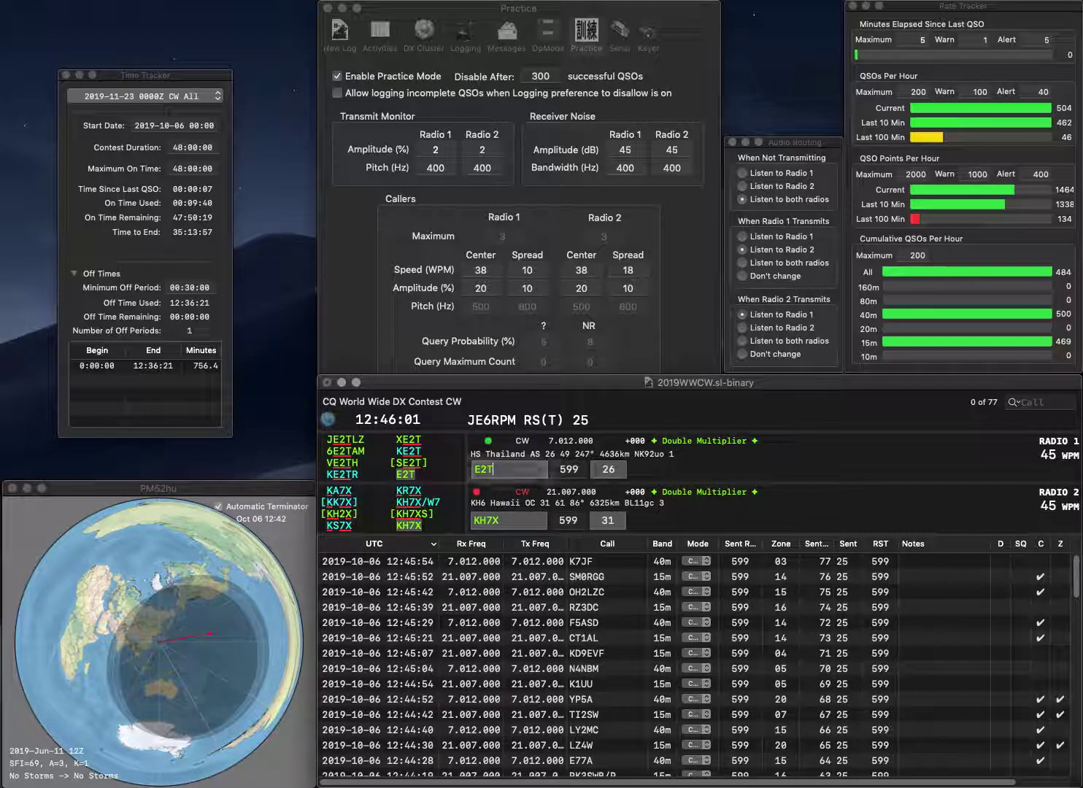
key("Tab")
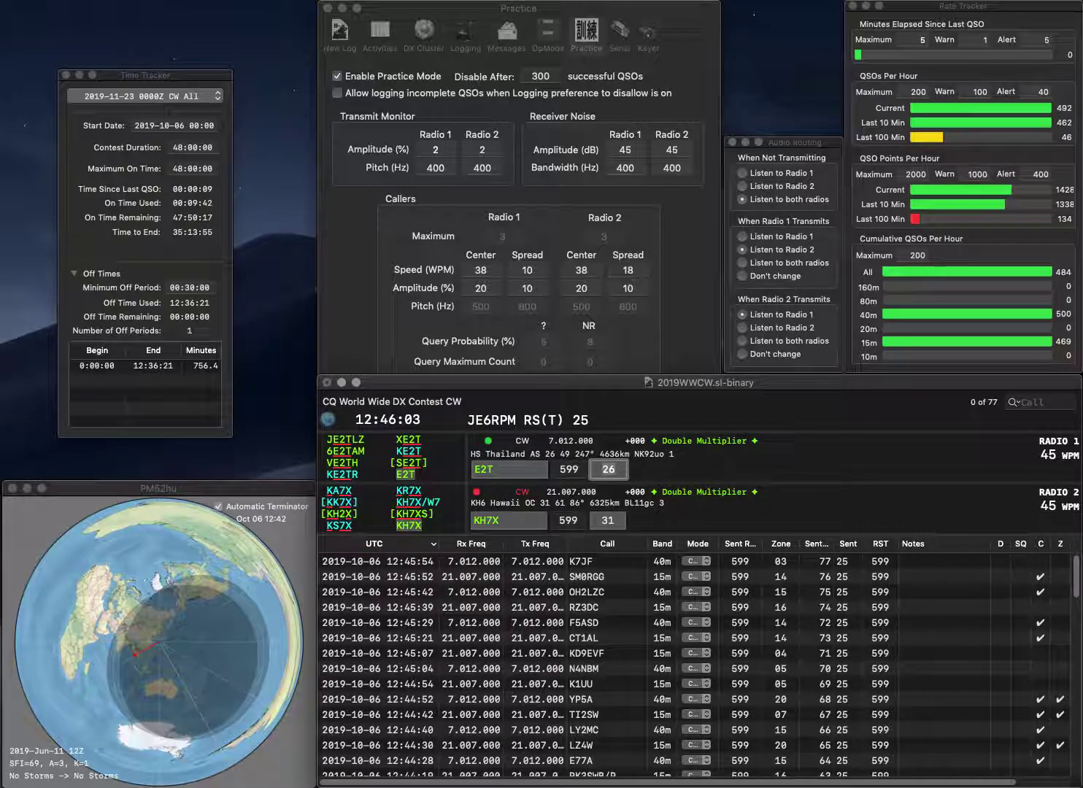
key("Return")
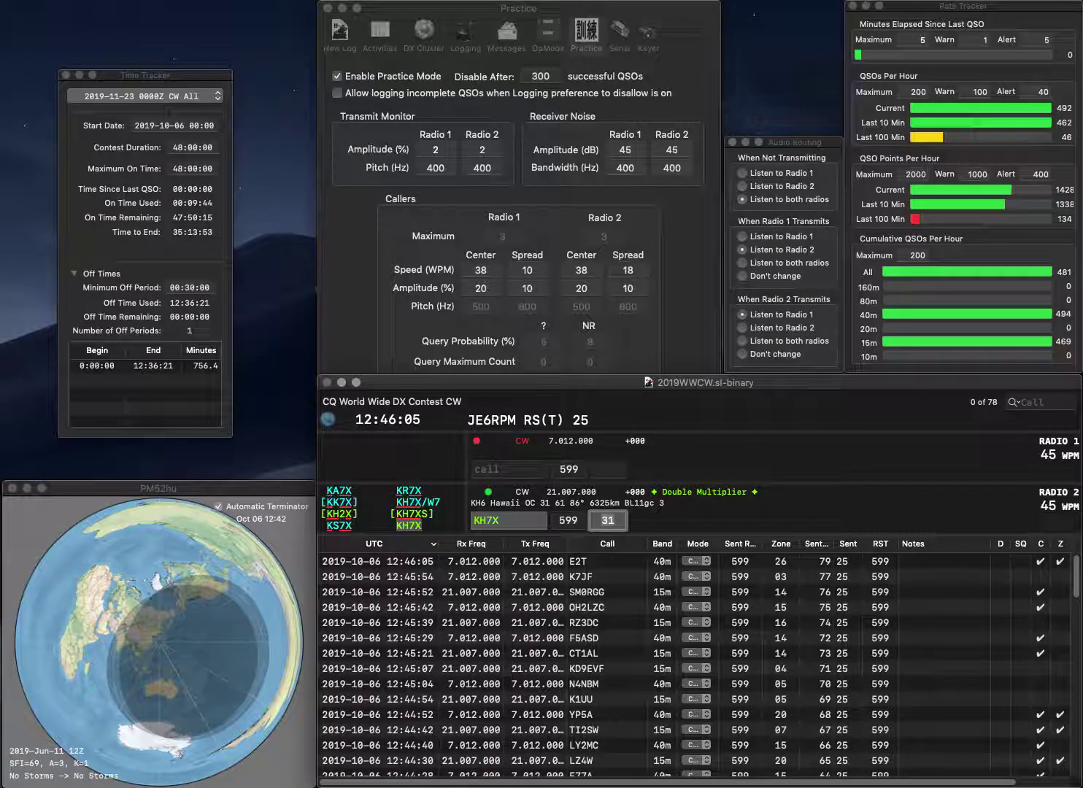
key("Return")
type("KD")
type("3")
type("RP")
key("Home")
key("Delete")
type("D")
key("Return")
type("5AY")
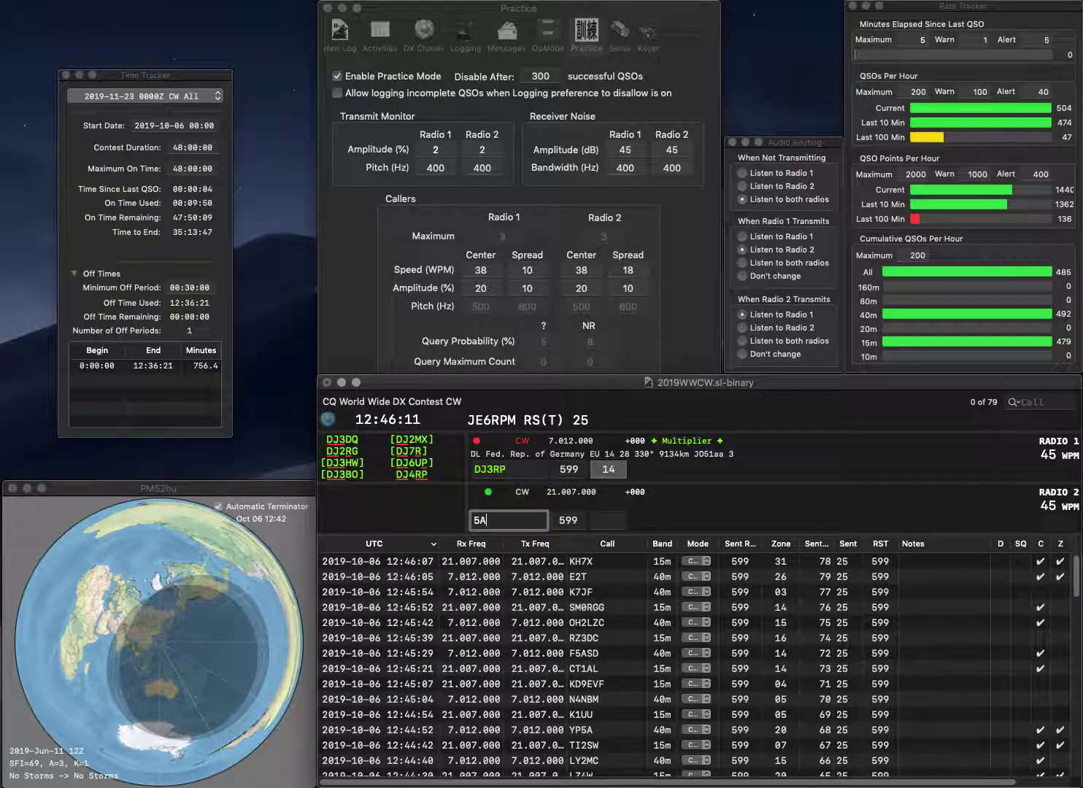
type("I")
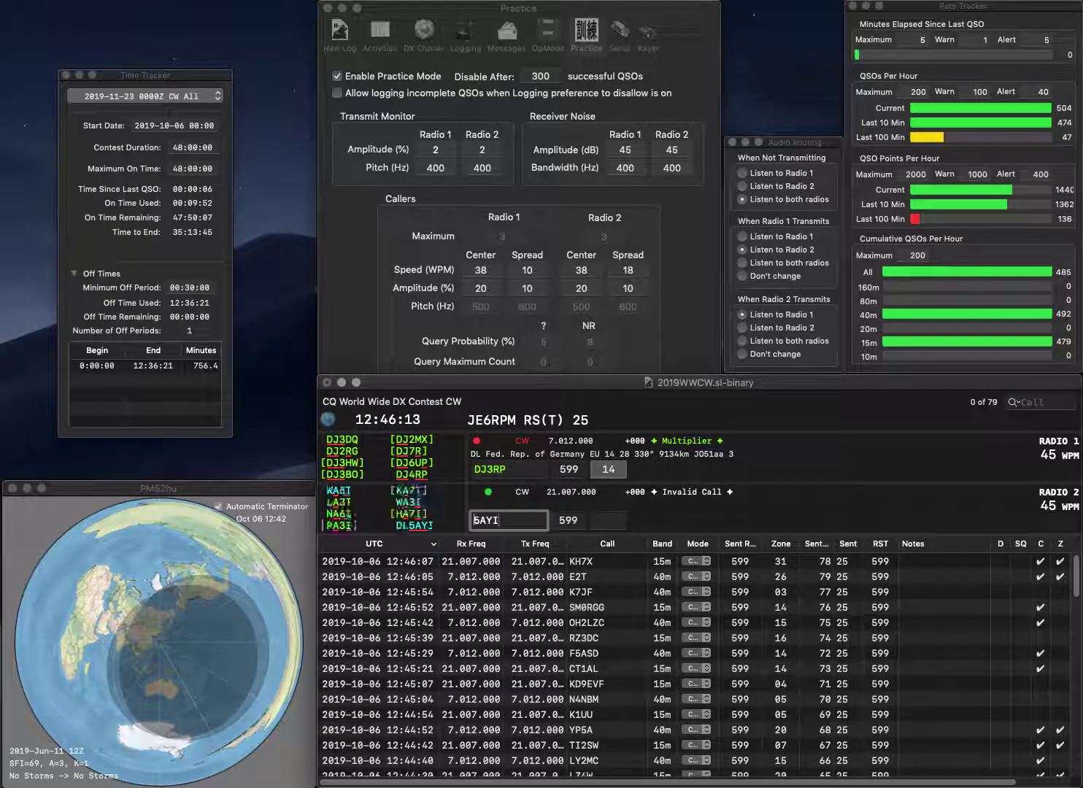
key("Home")
type("DL")
key("Return")
key("Right")
key("Right")
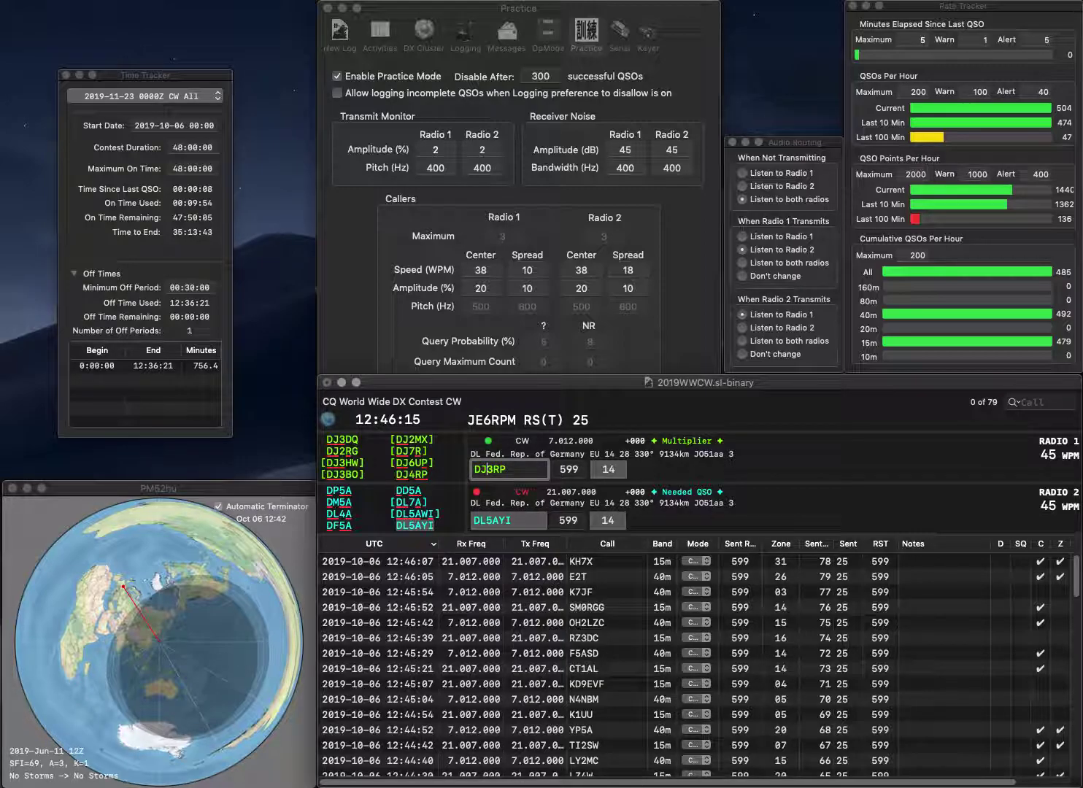
key("BackSpace")
type("4")
key("Return")
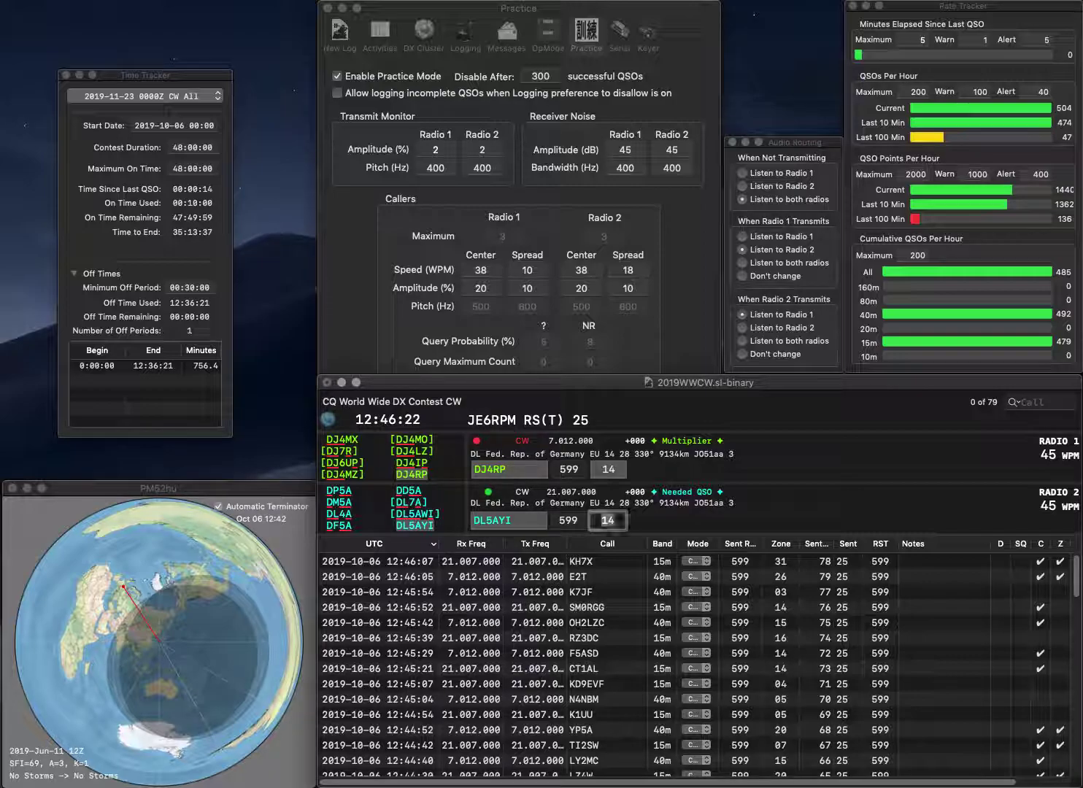
key("Return")
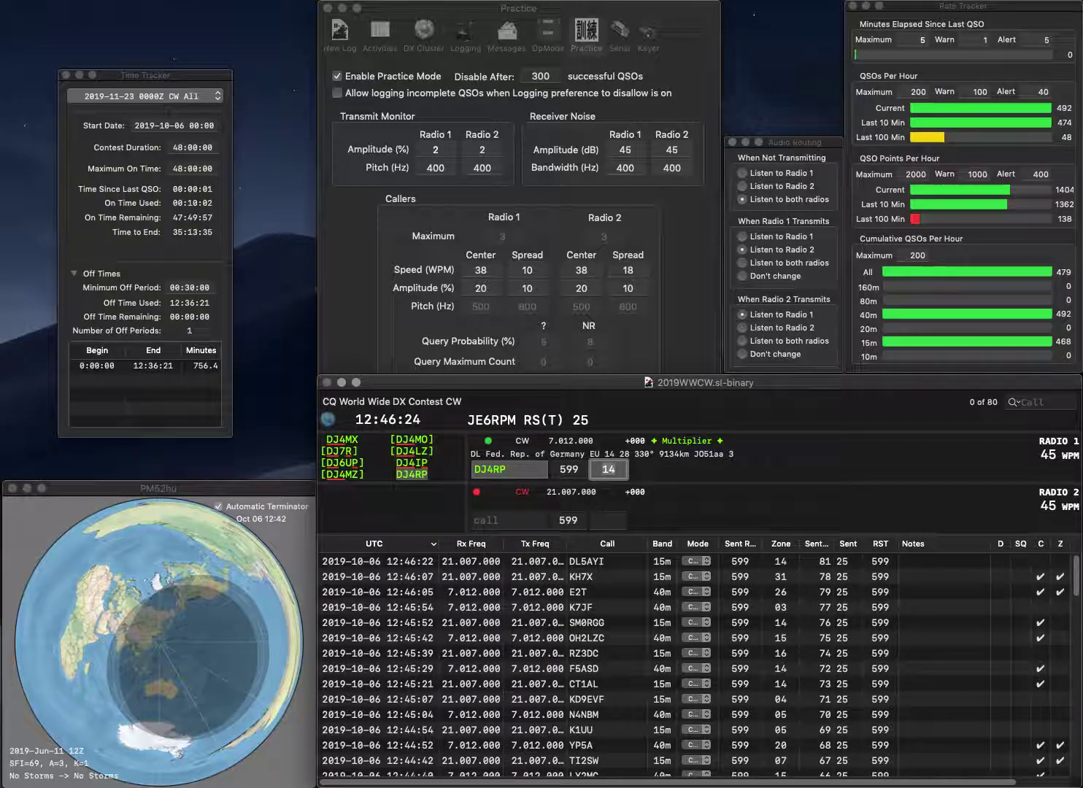
key("Return")
type("S5")
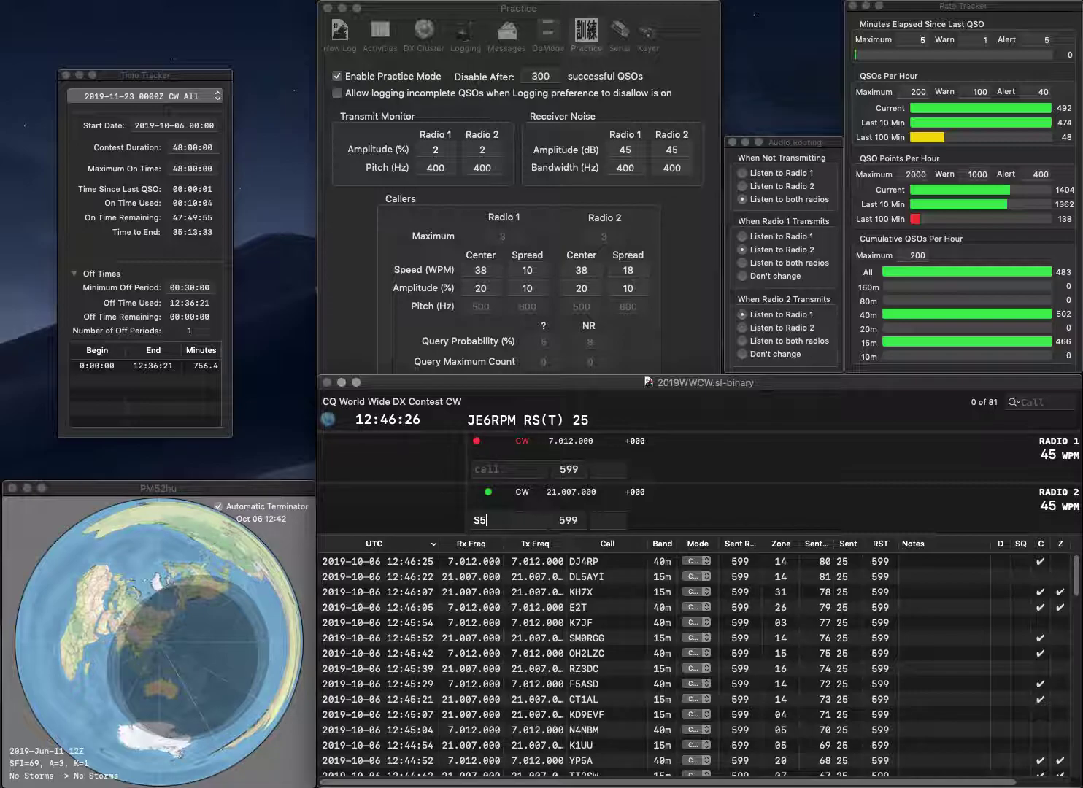
type("9A")
key("Return")
type("W")
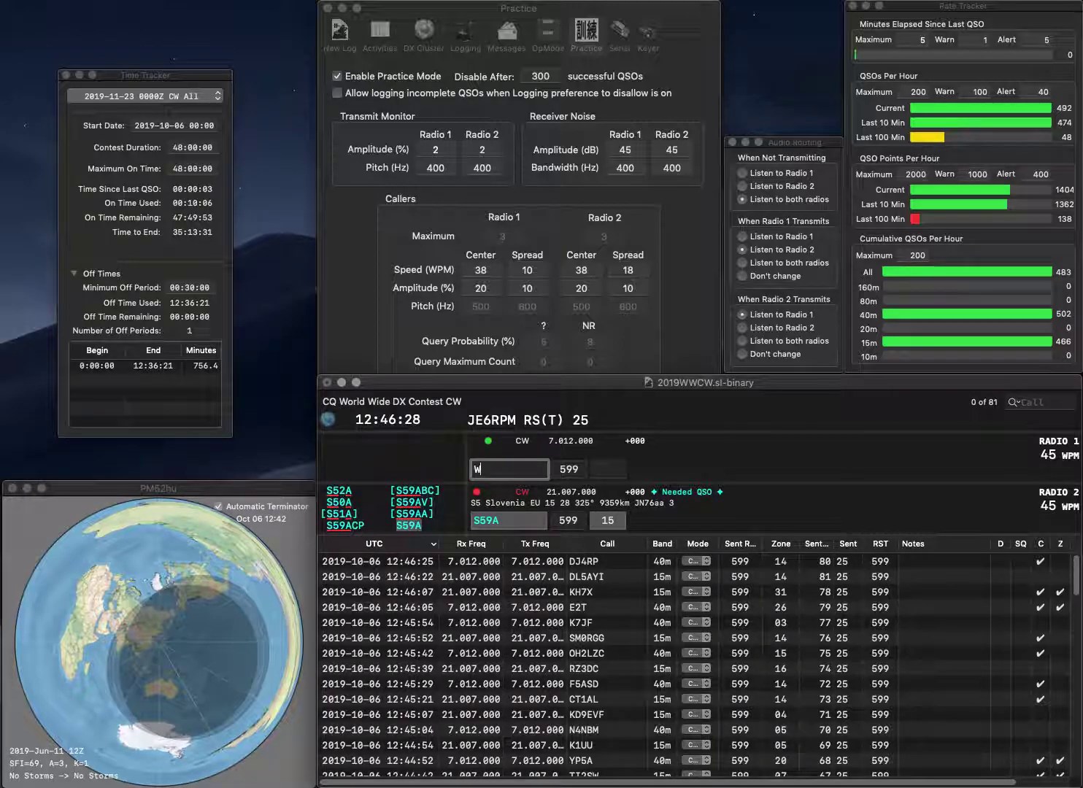
type("E1SAX")
key("Return")
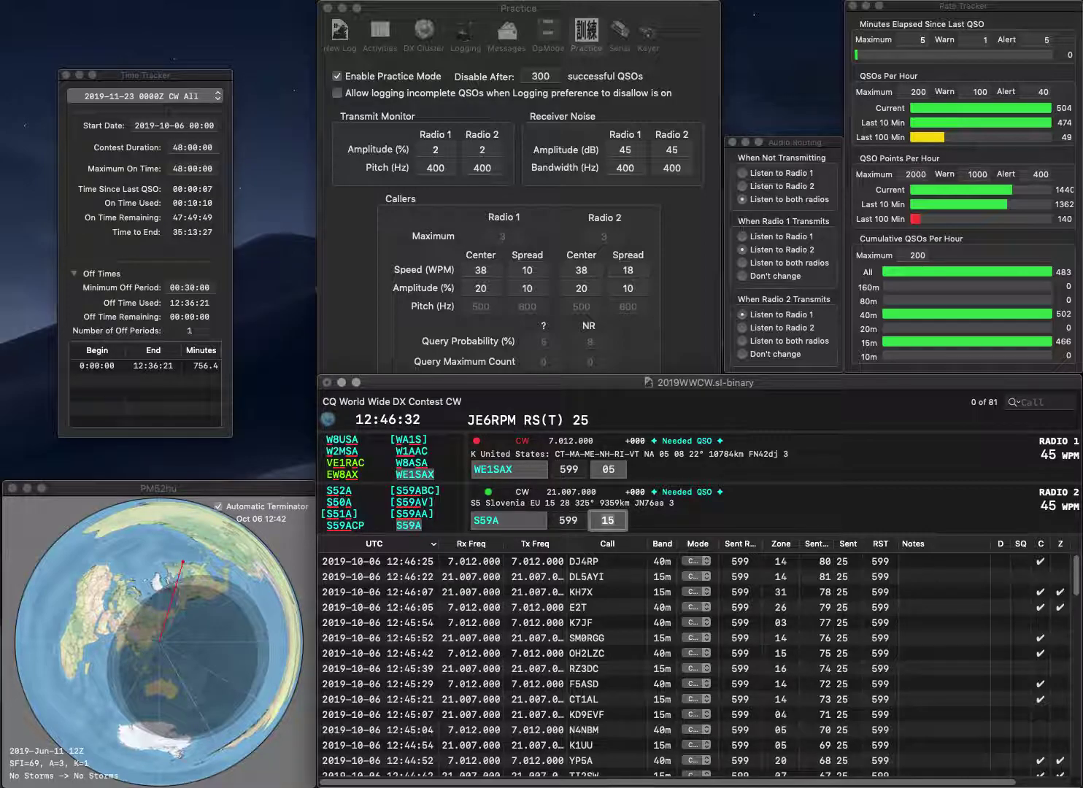
key("Return")
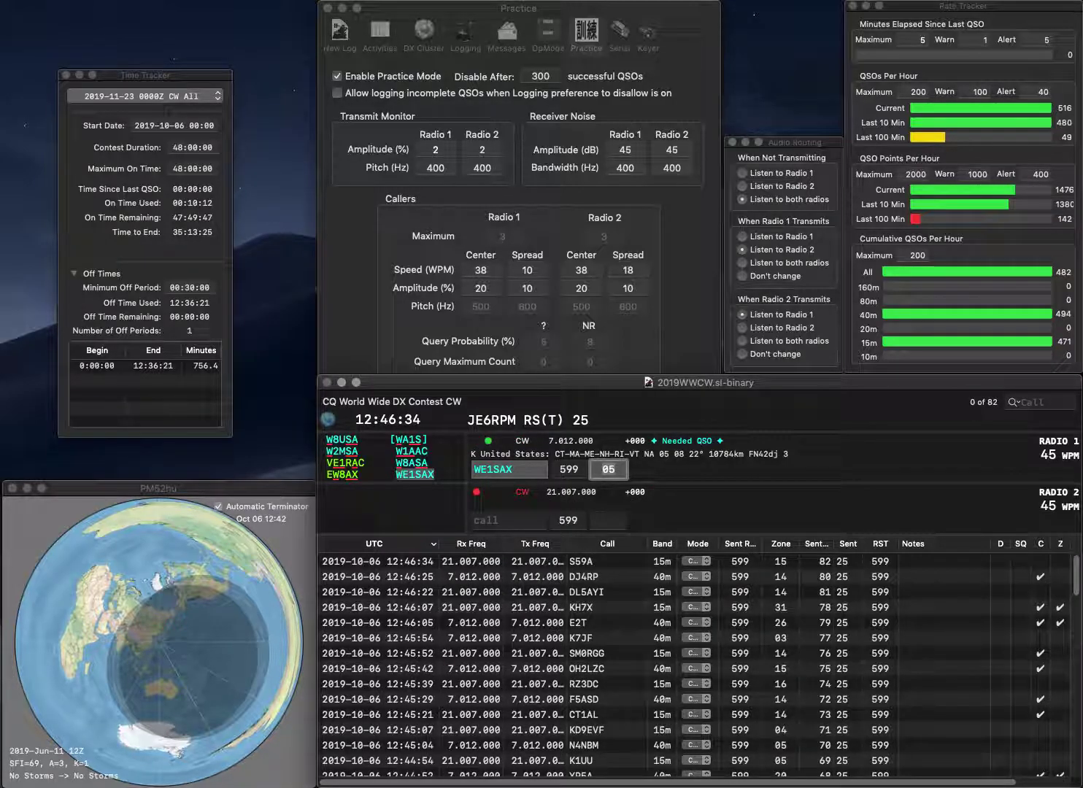
key("Return")
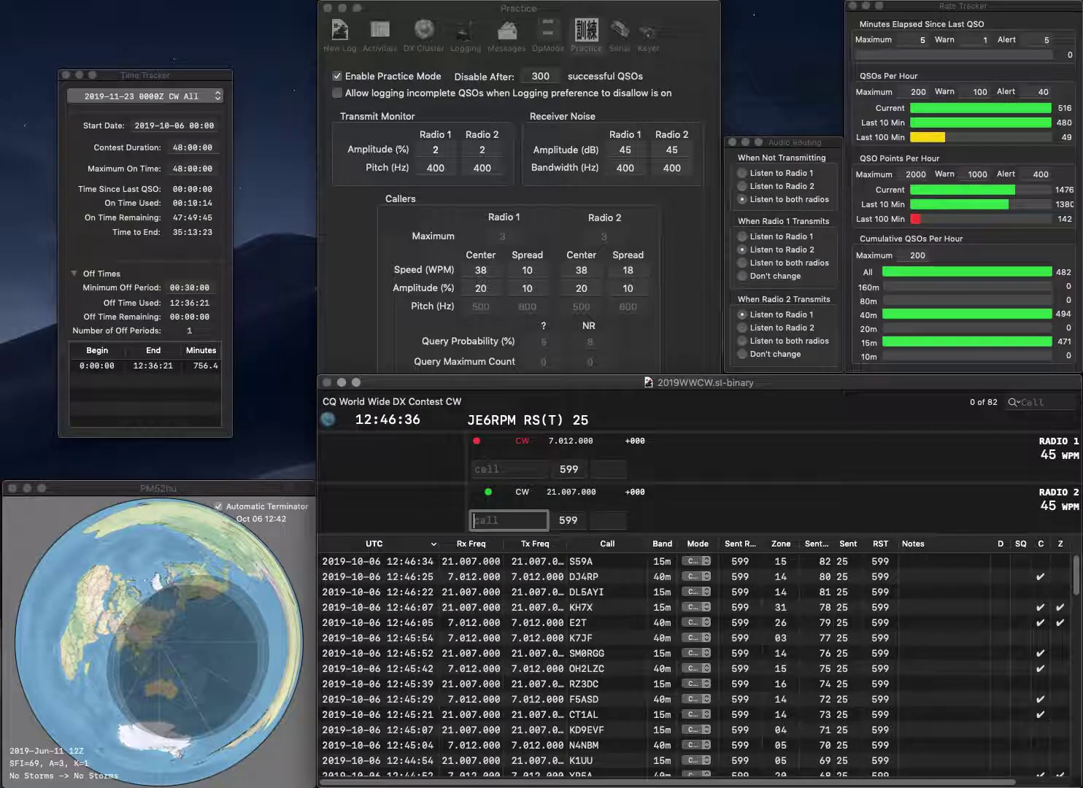
type("UT4XU")
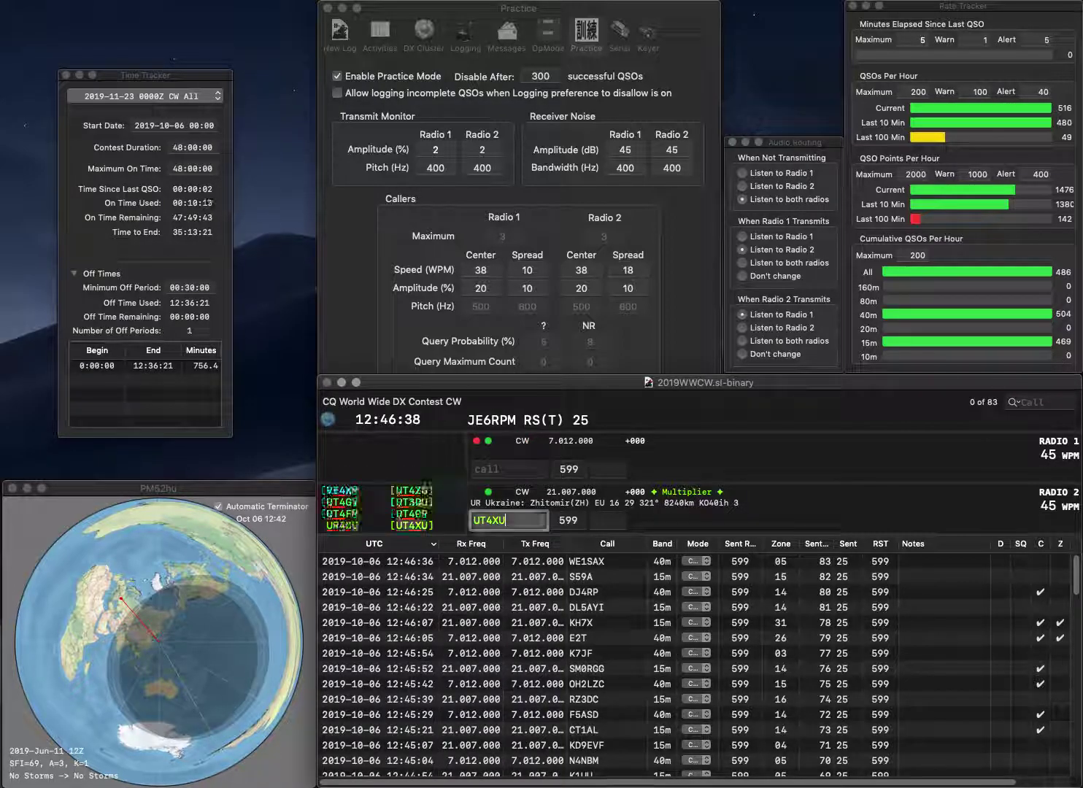
key("Return")
type("N4")
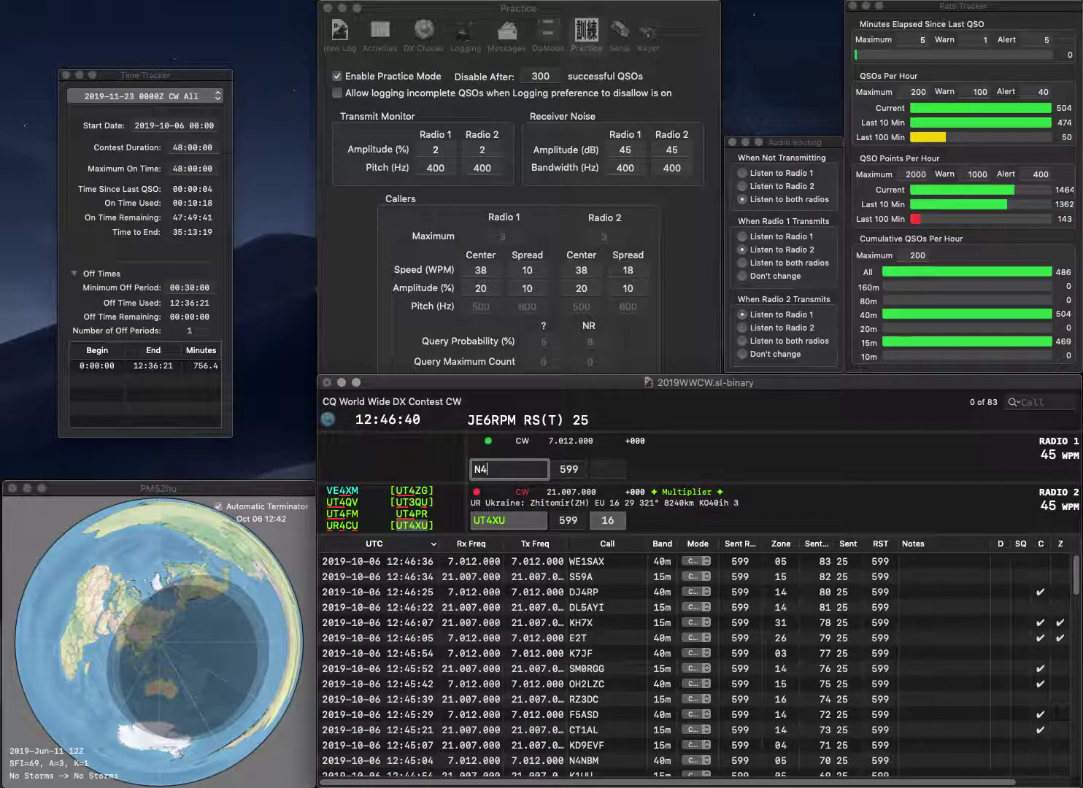
type("ZR")
key("Return")
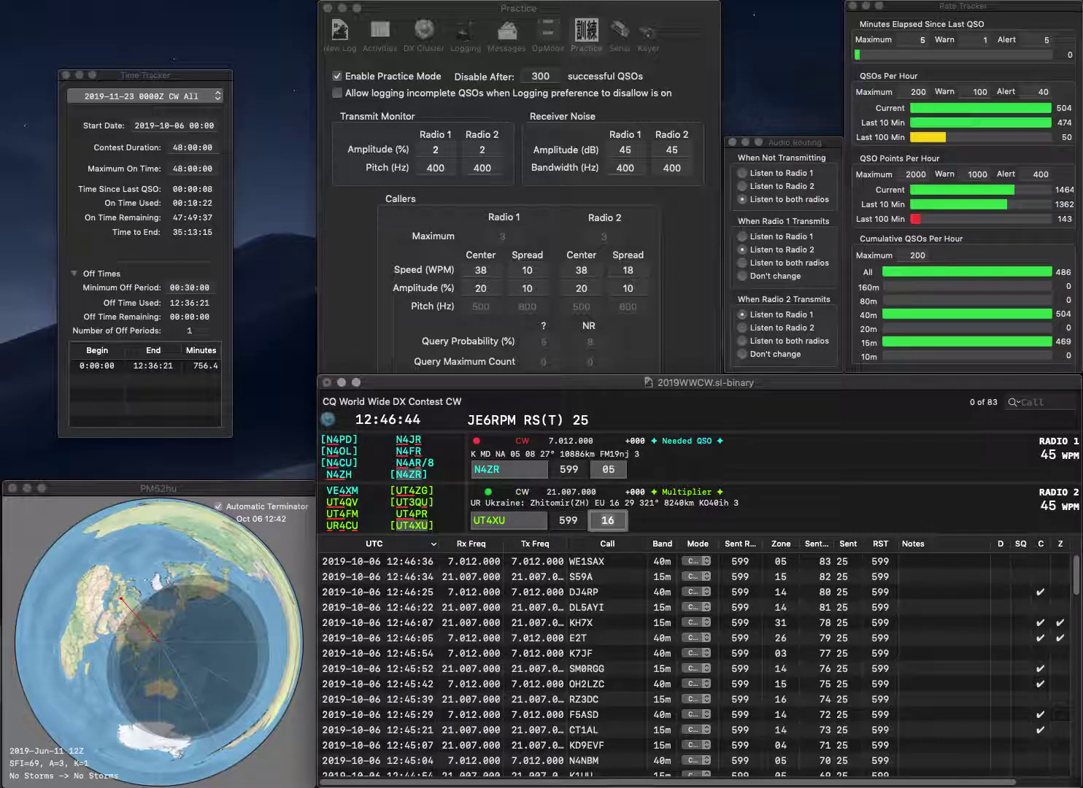
key("Return")
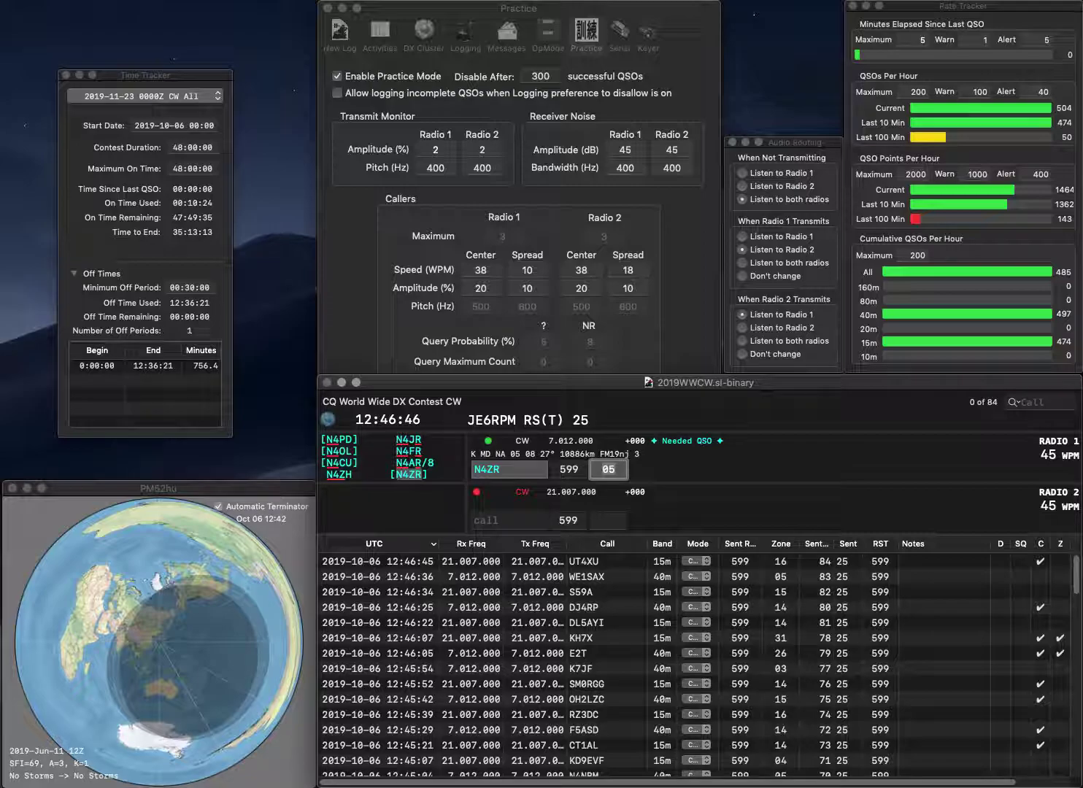
key("Return")
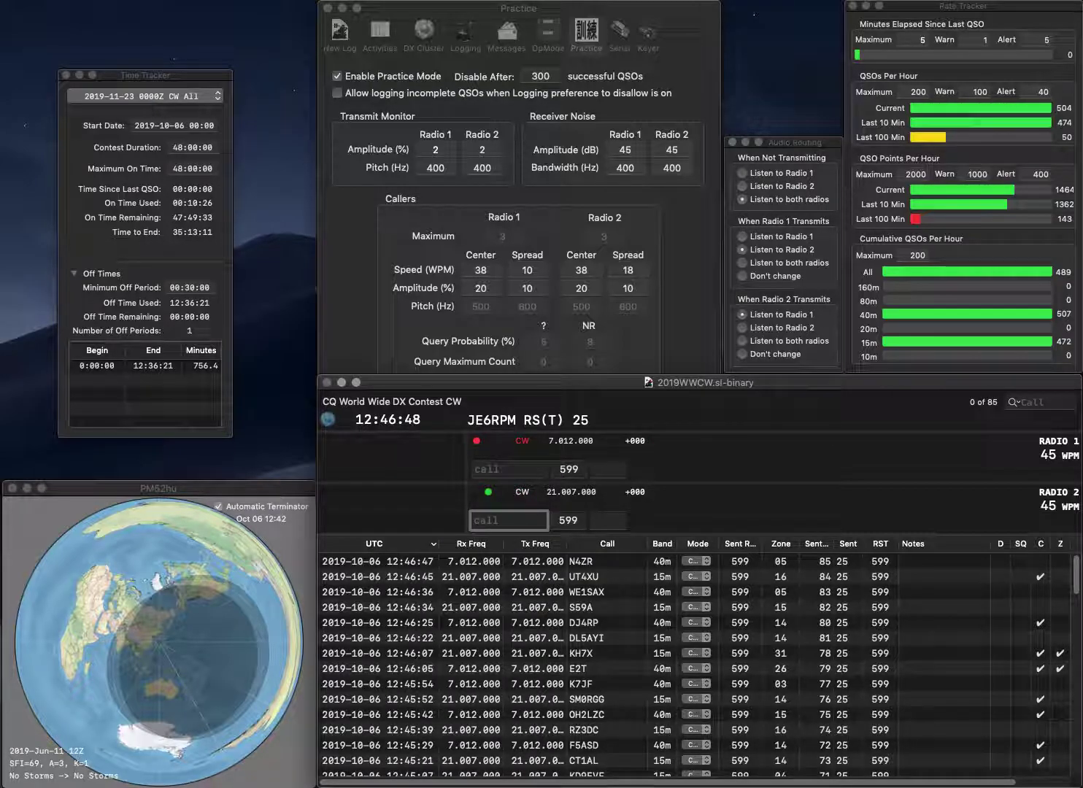
key("BackSpace")
type("K5DD")
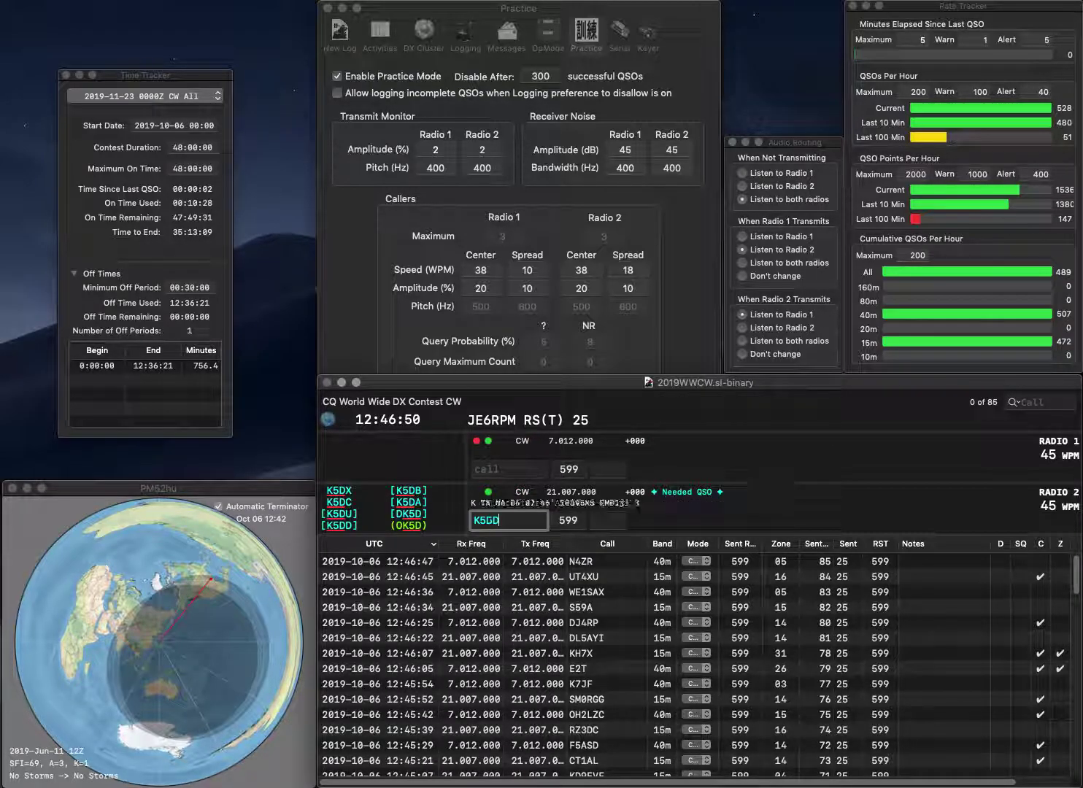
key("Return")
type("NA1QX")
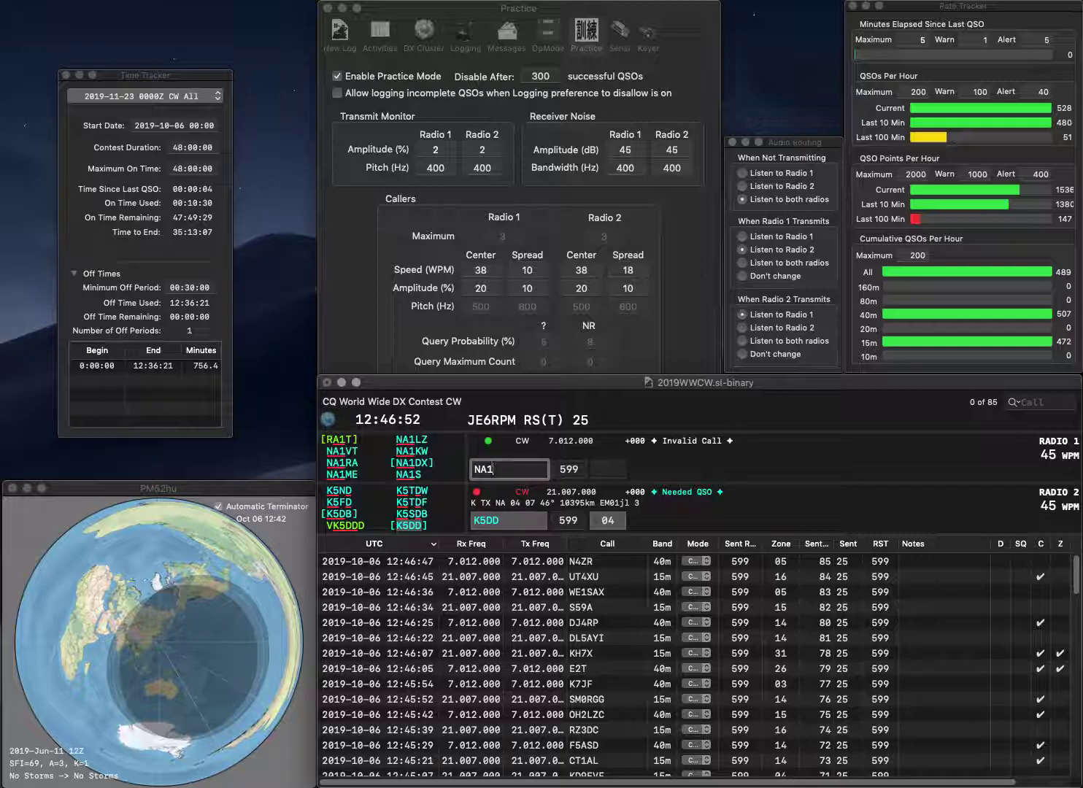
key("Return")
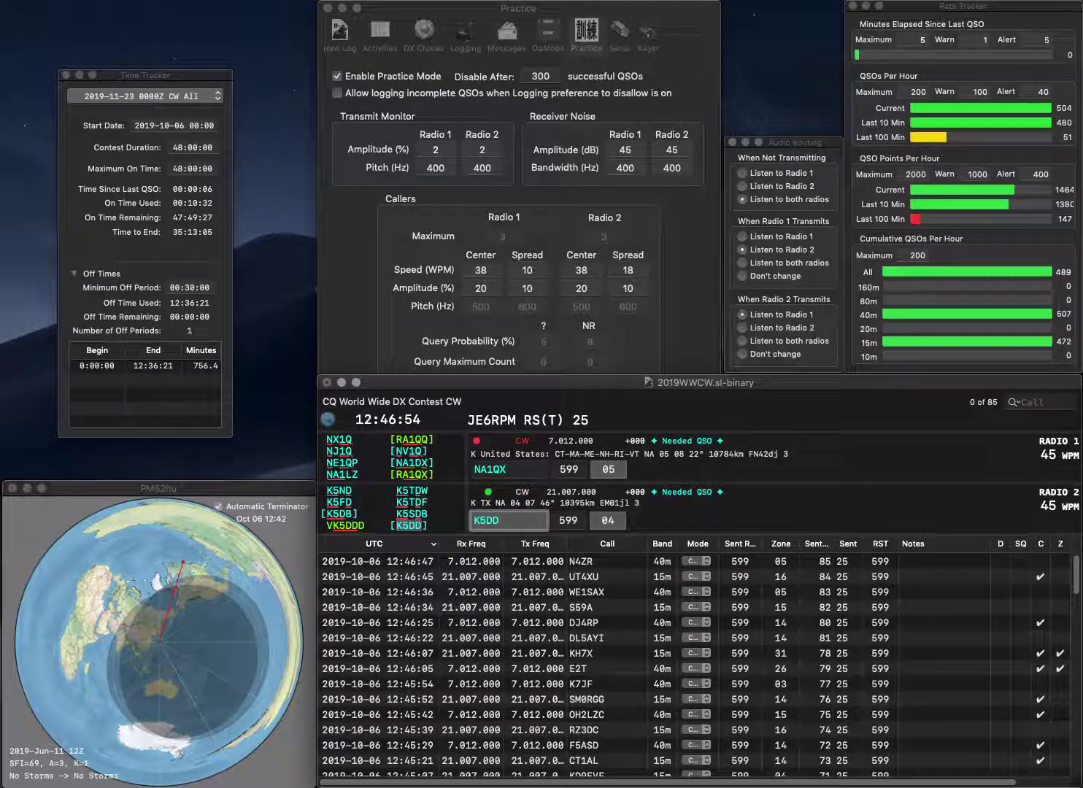
key("Return")
key("Tab")
key("Left")
key("Delete")
type("R")
key("Return")
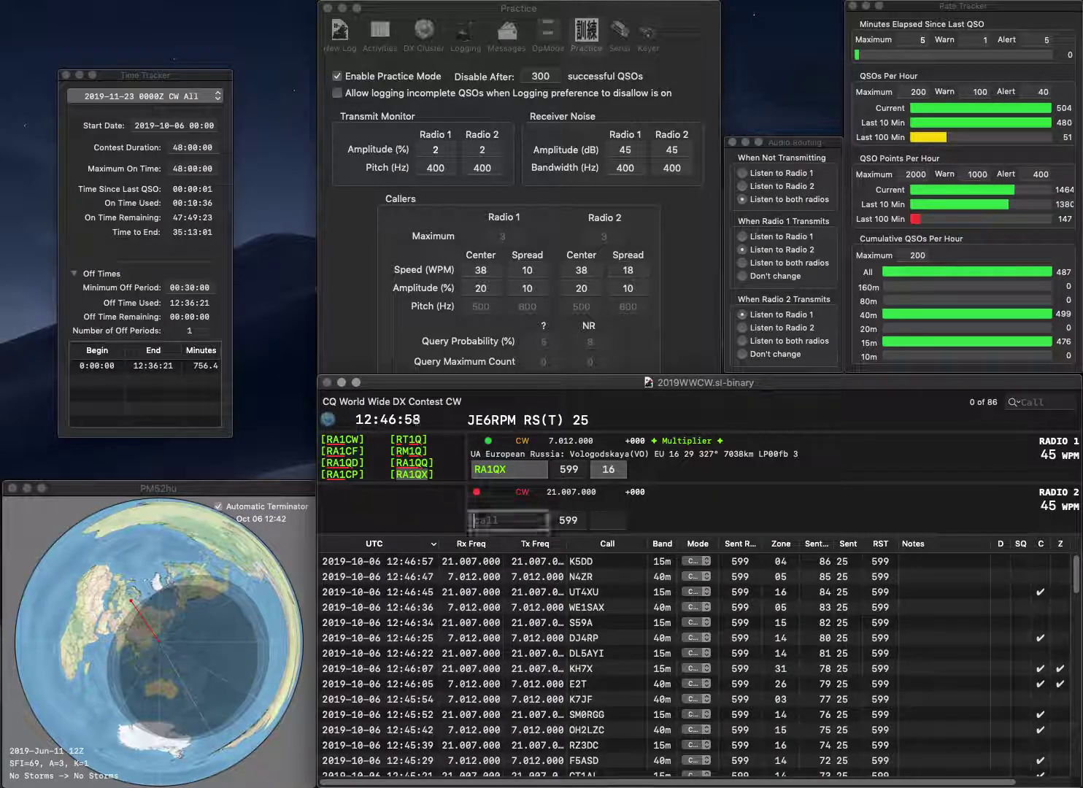
type("VE3BWL")
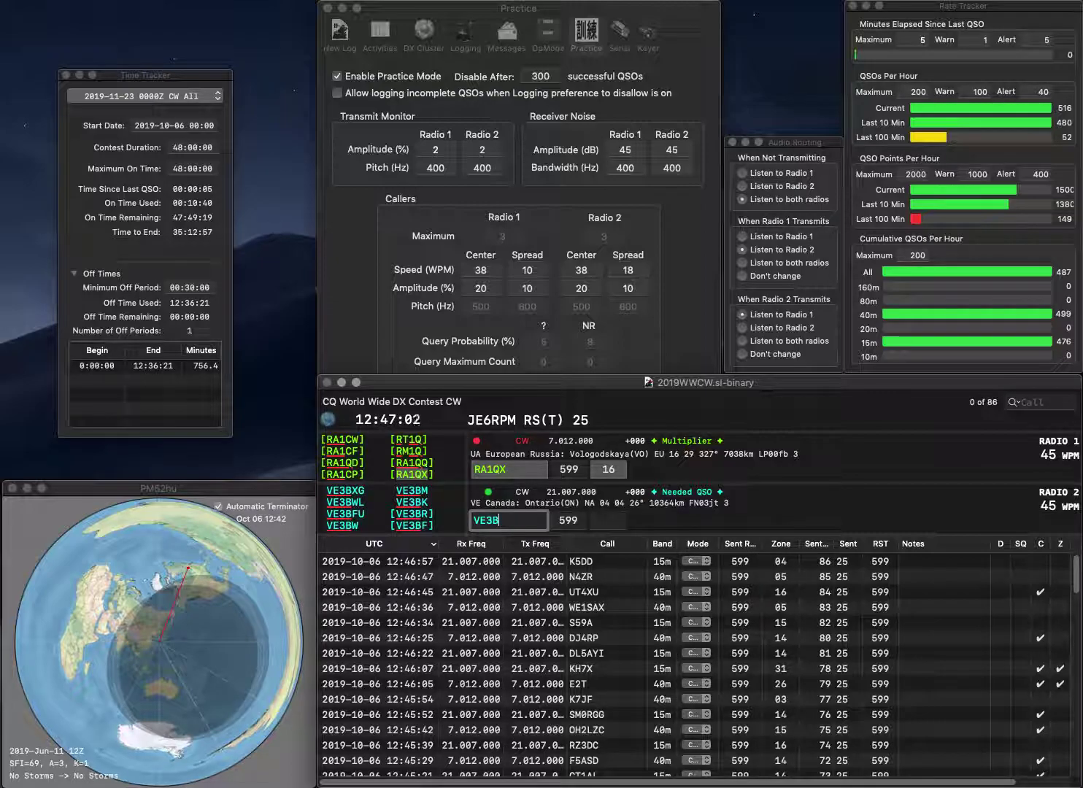
key("Return")
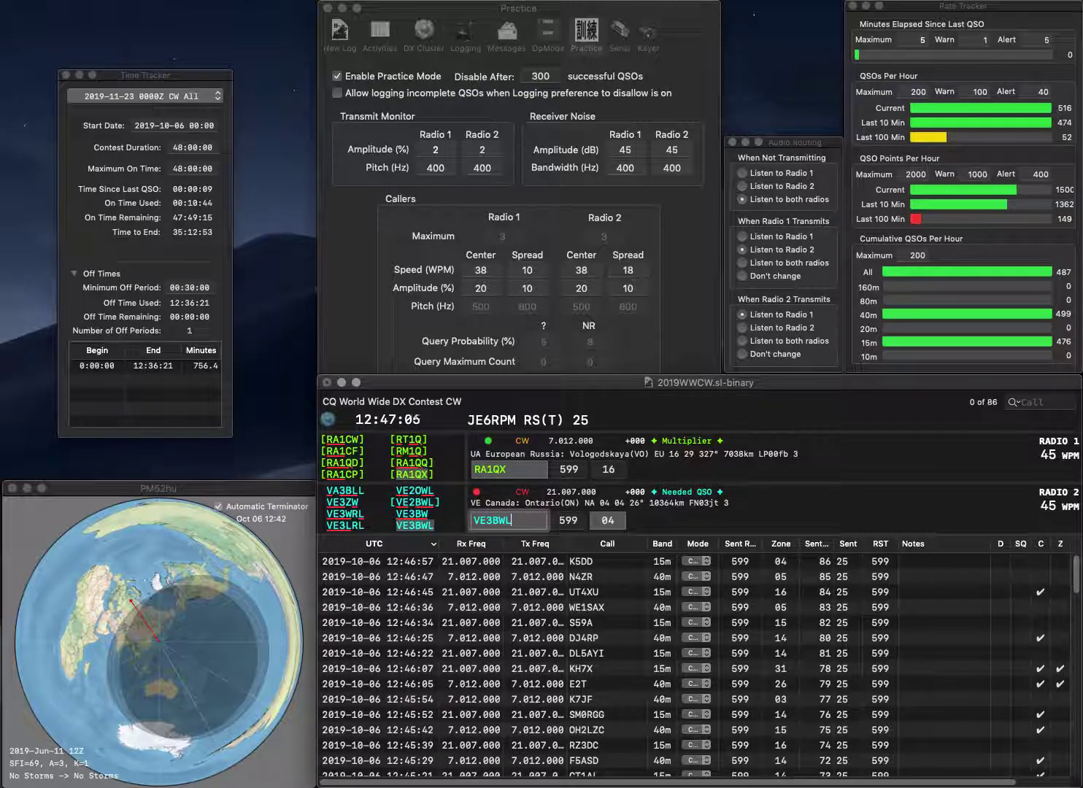
key("Return")
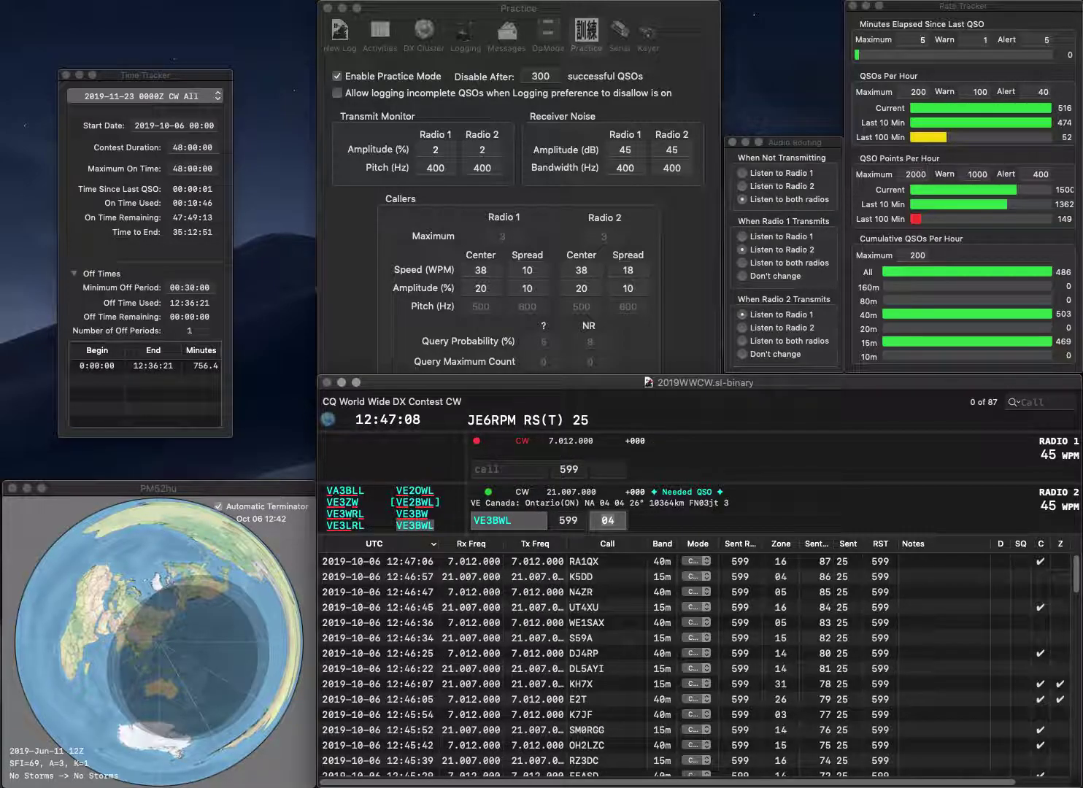
key("Return")
Work and log LY5A on 40m and VA7EU on 15m
type("LY")
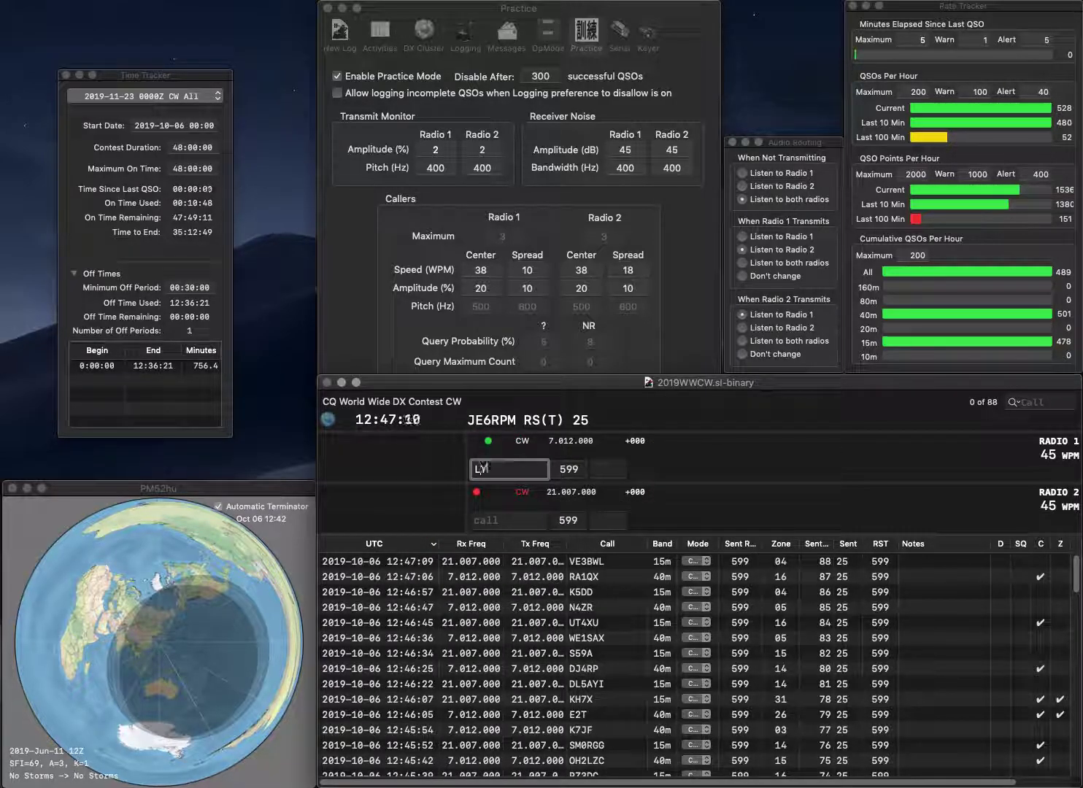
type("5A")
key("Return")
type("VA7EU")
key("Return")
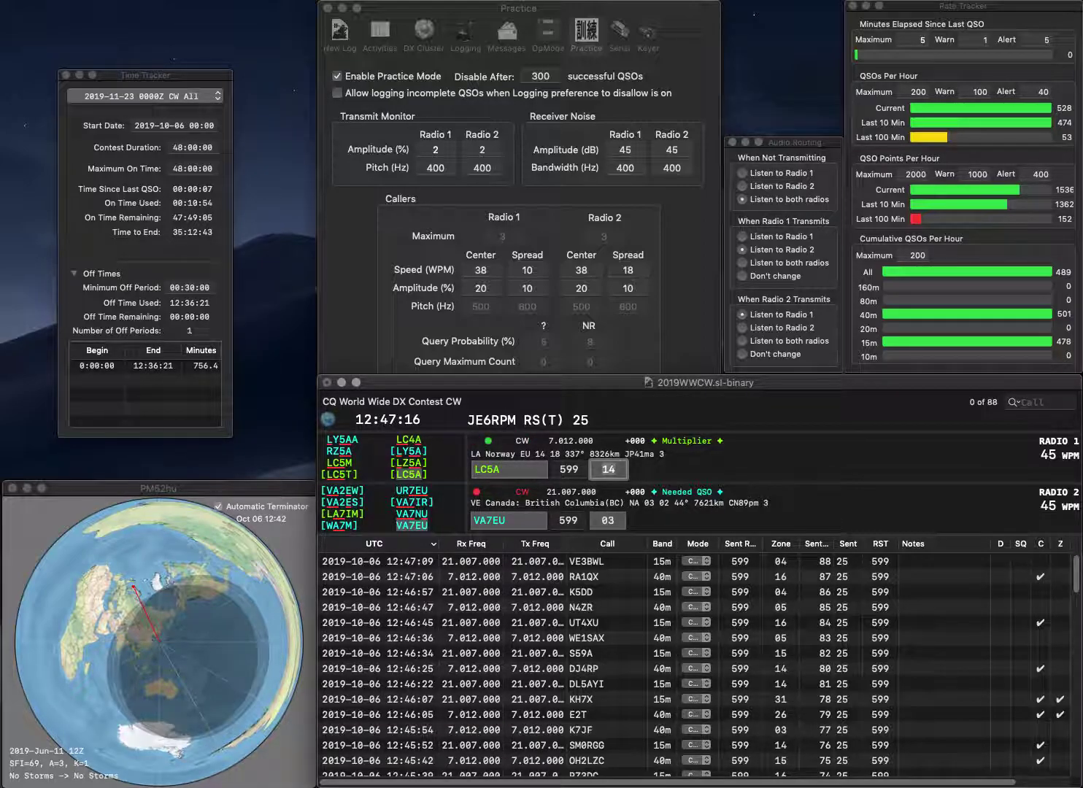
key("Return")
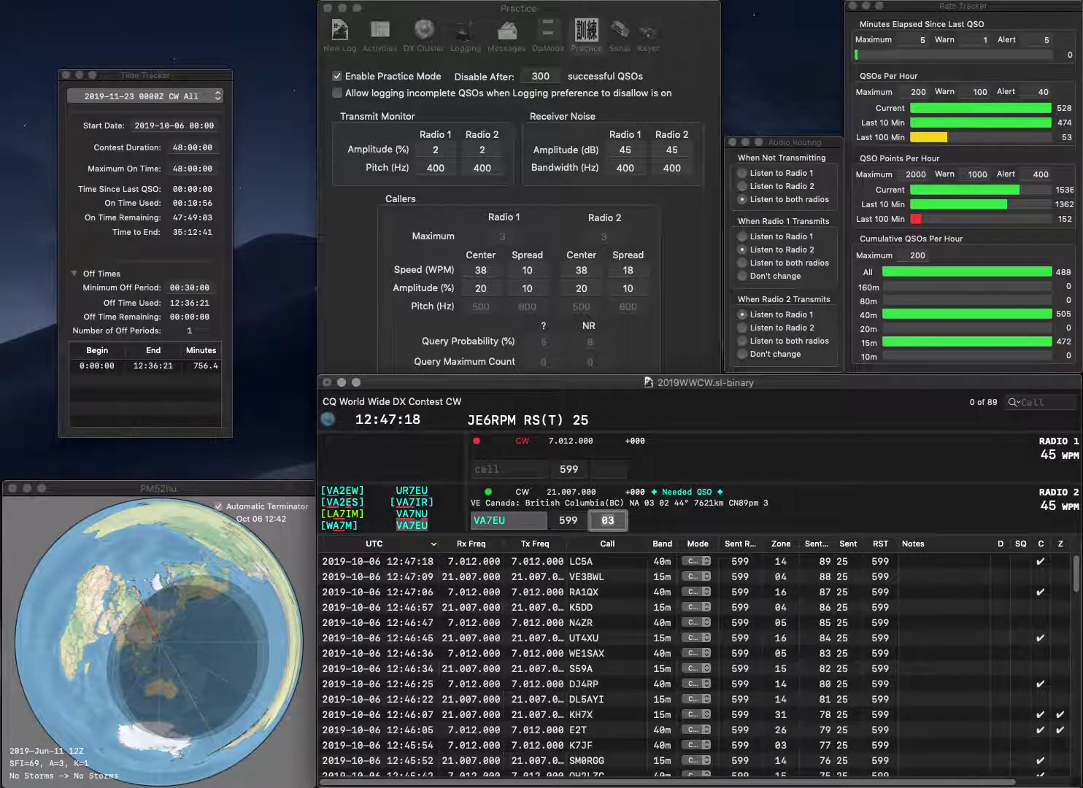
key("Return")
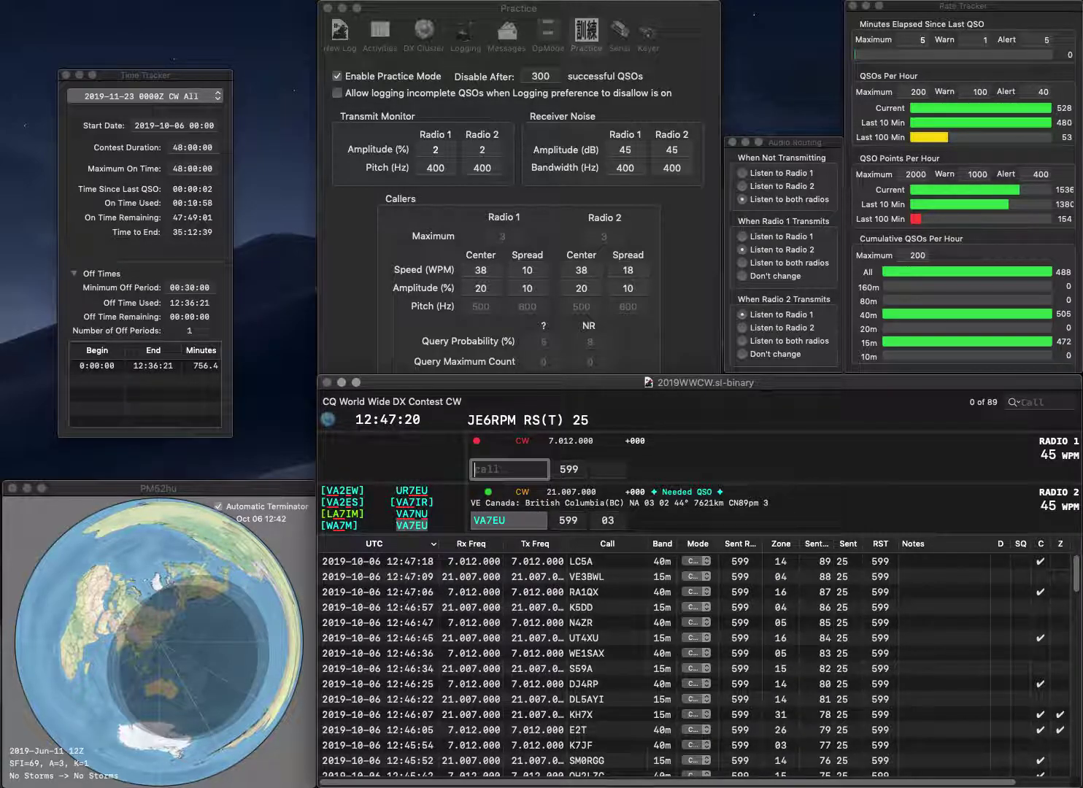
type("G0")
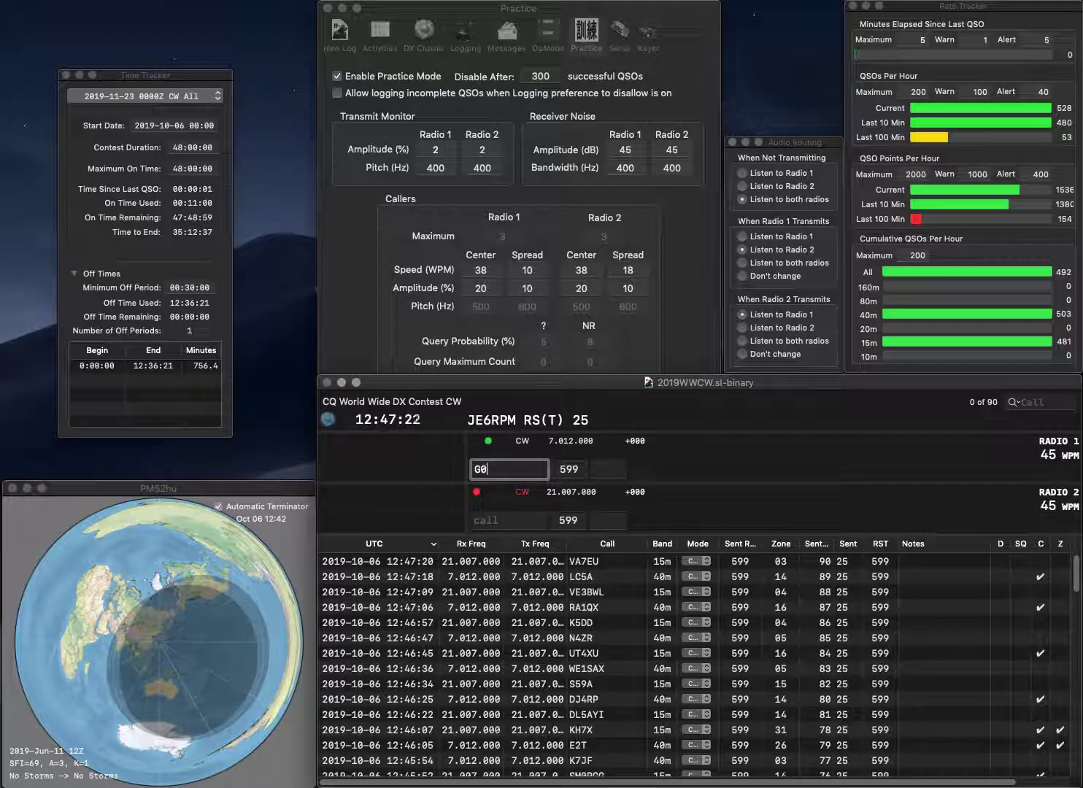
type("OOL")
key("Return")
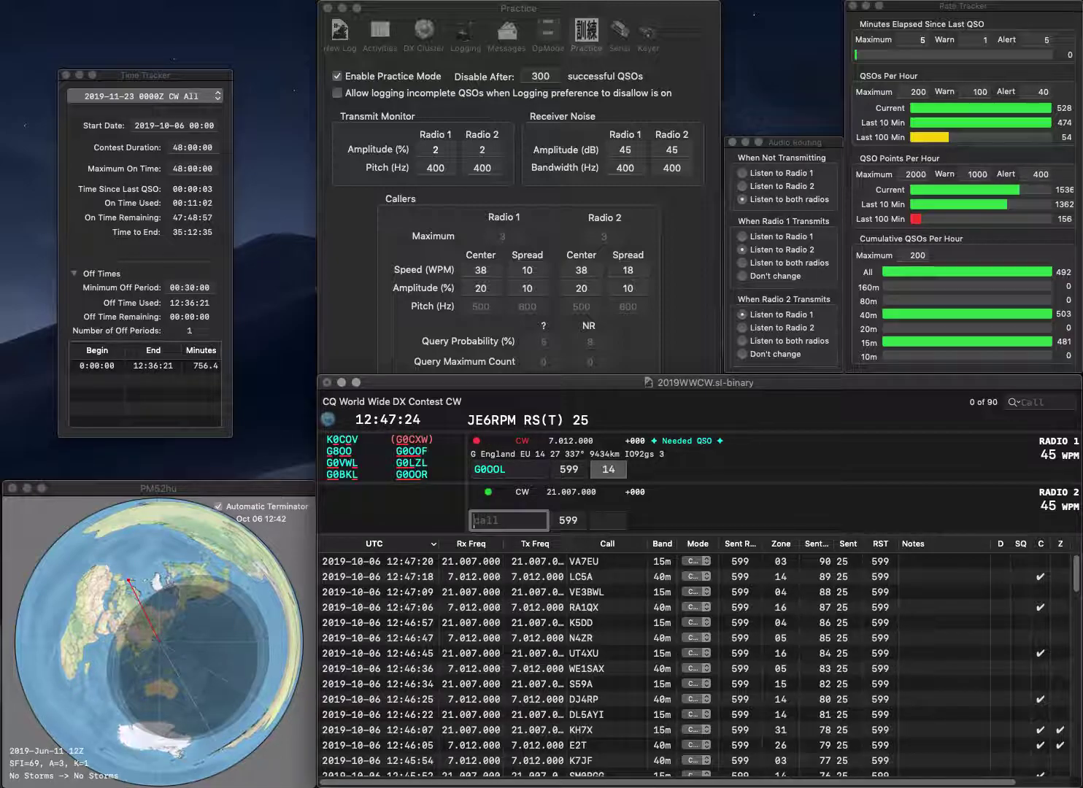
type("5BNC")
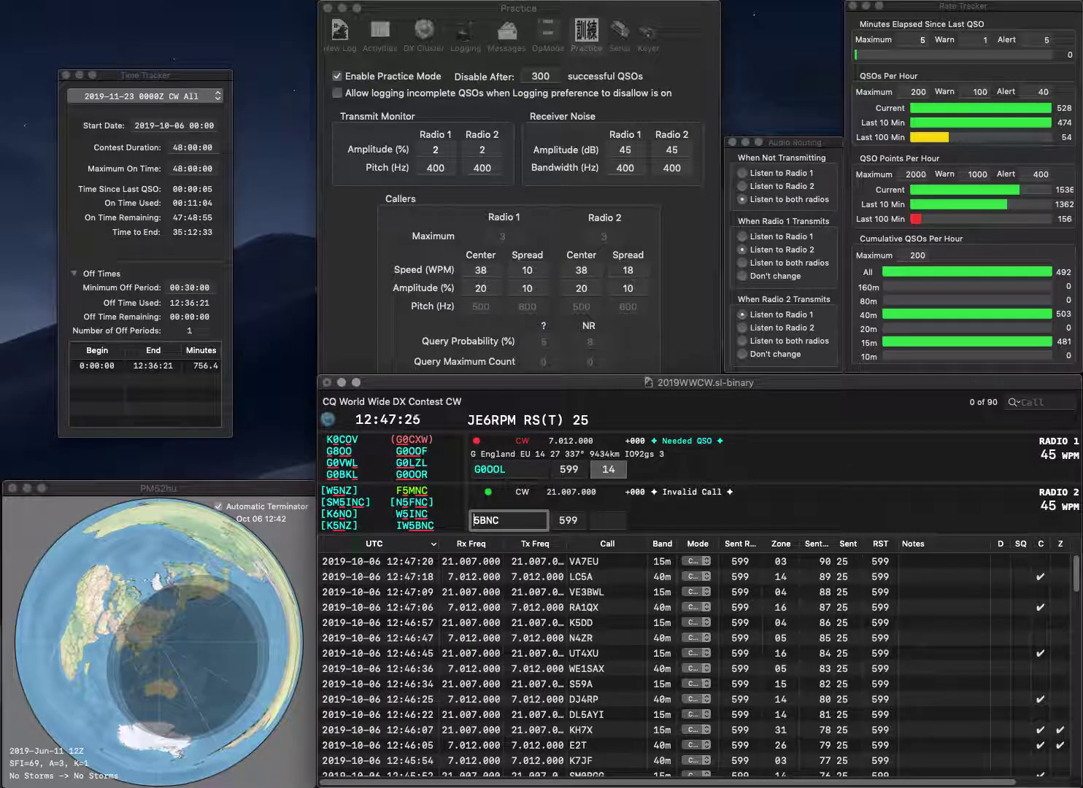
type("IW")
key("Return")
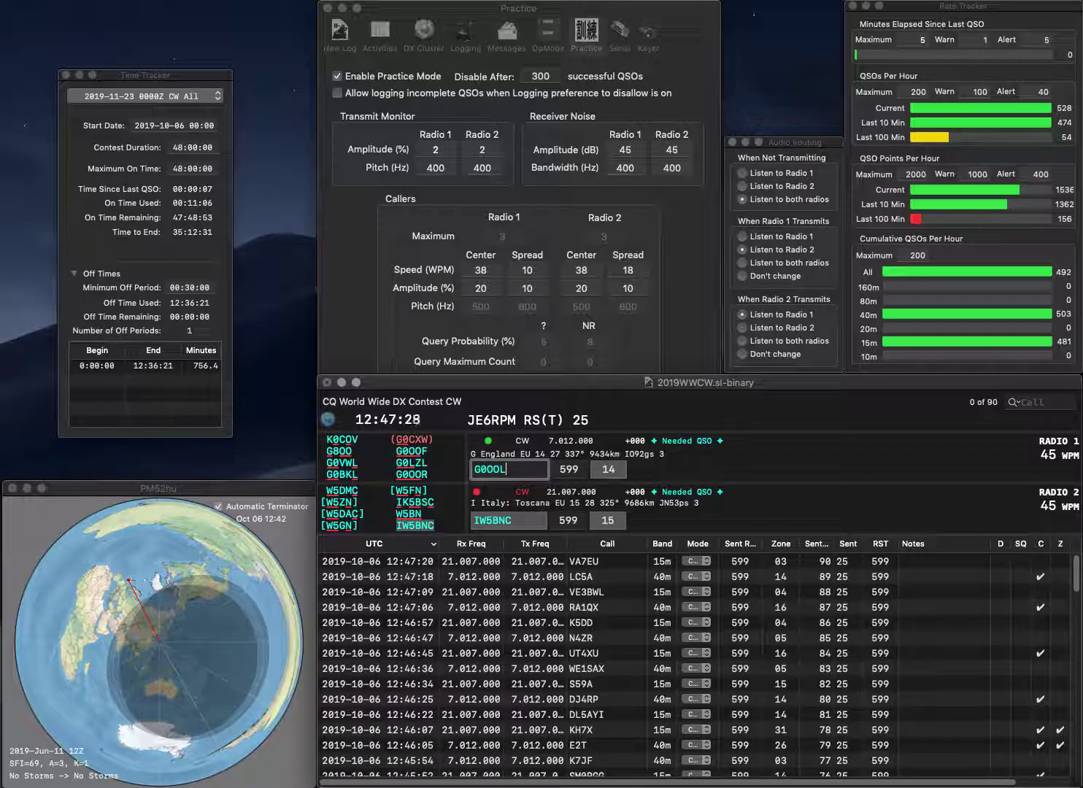
key("BackSpace")
type("R")
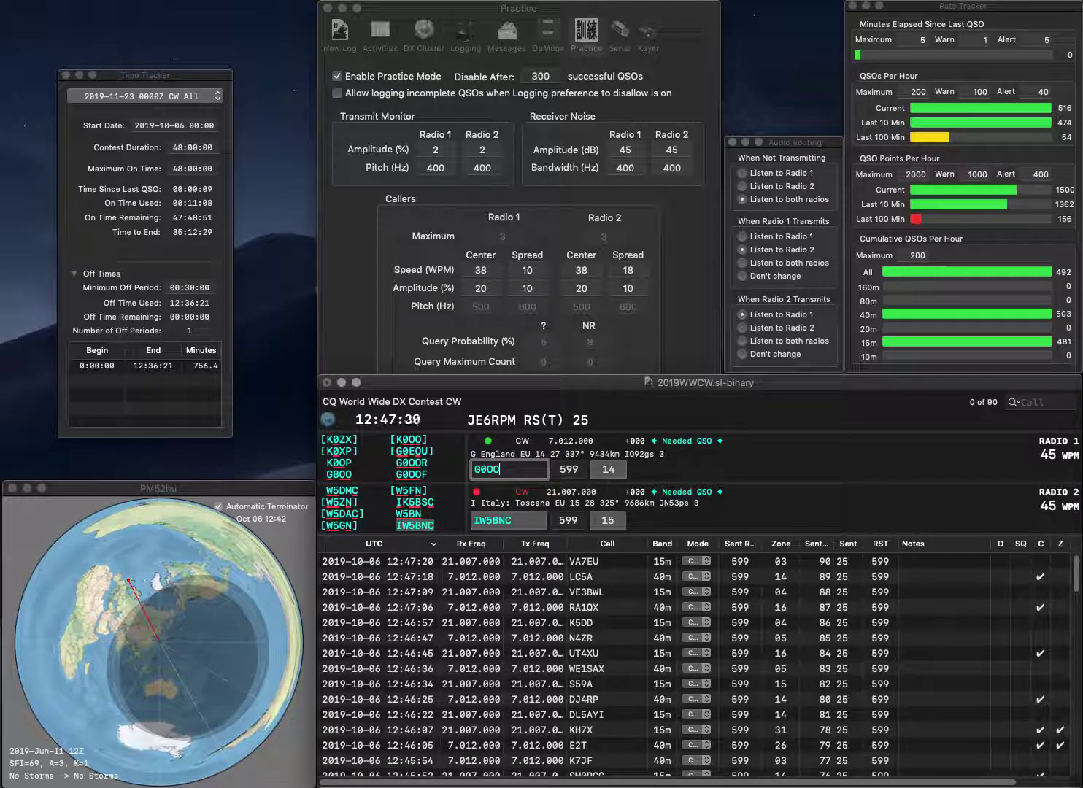
key("Return")
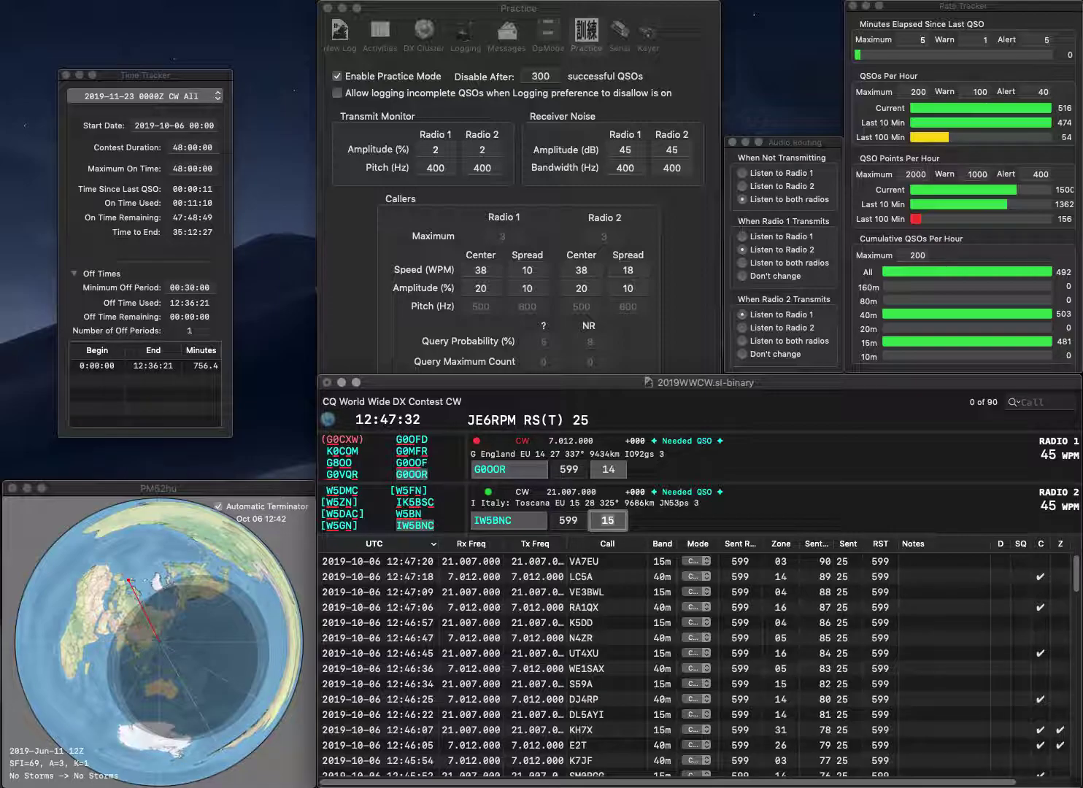
key("Return")
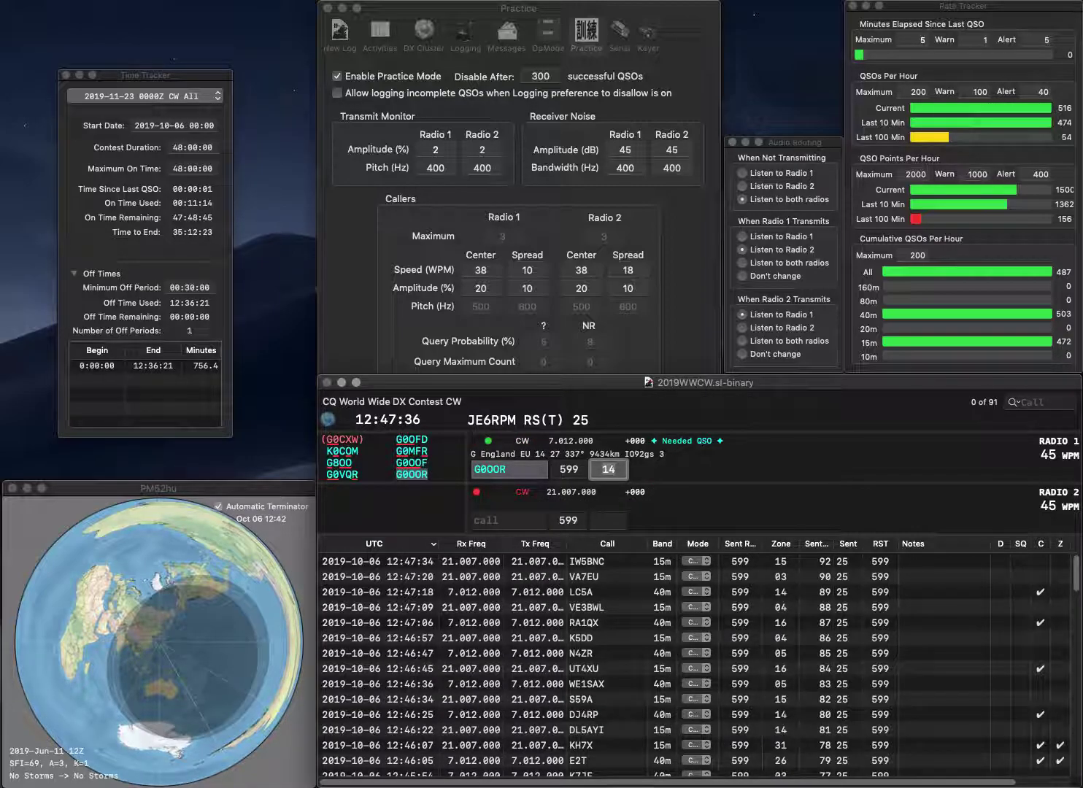
key("Return")
Send partial calls VE3 on 15m and YU73 on 40m, then complete VE3SMA's exchange
type("V")
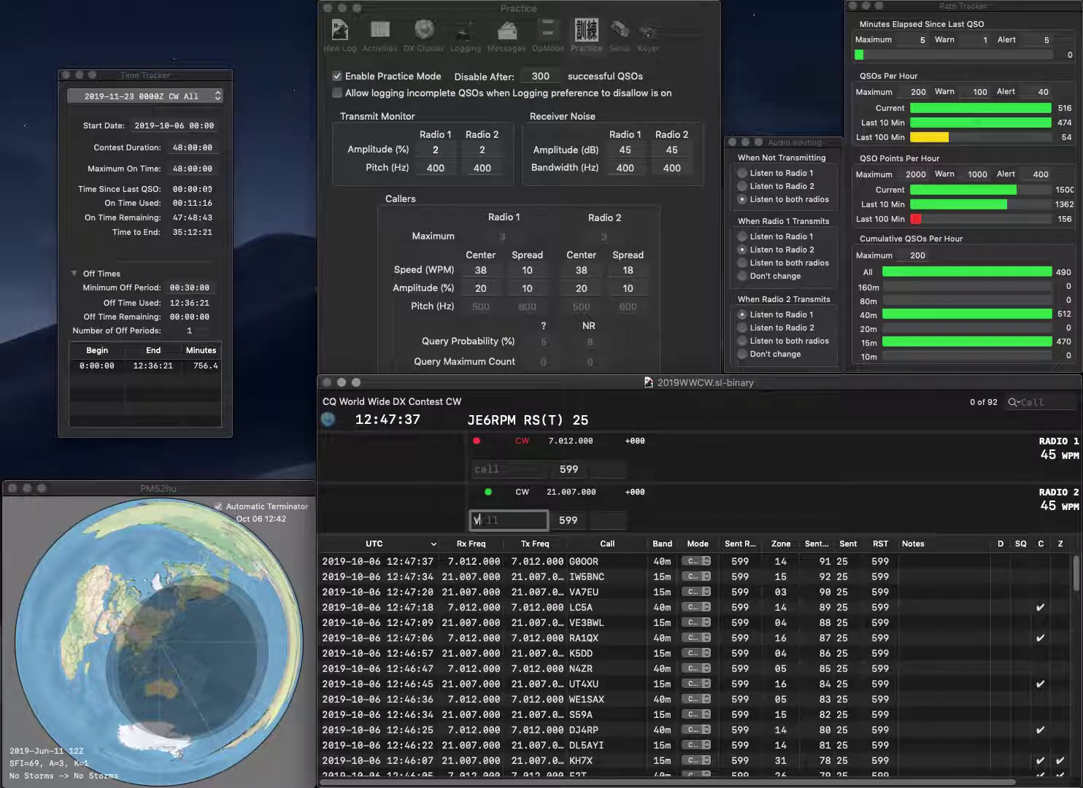
type("E3")
key("Return")
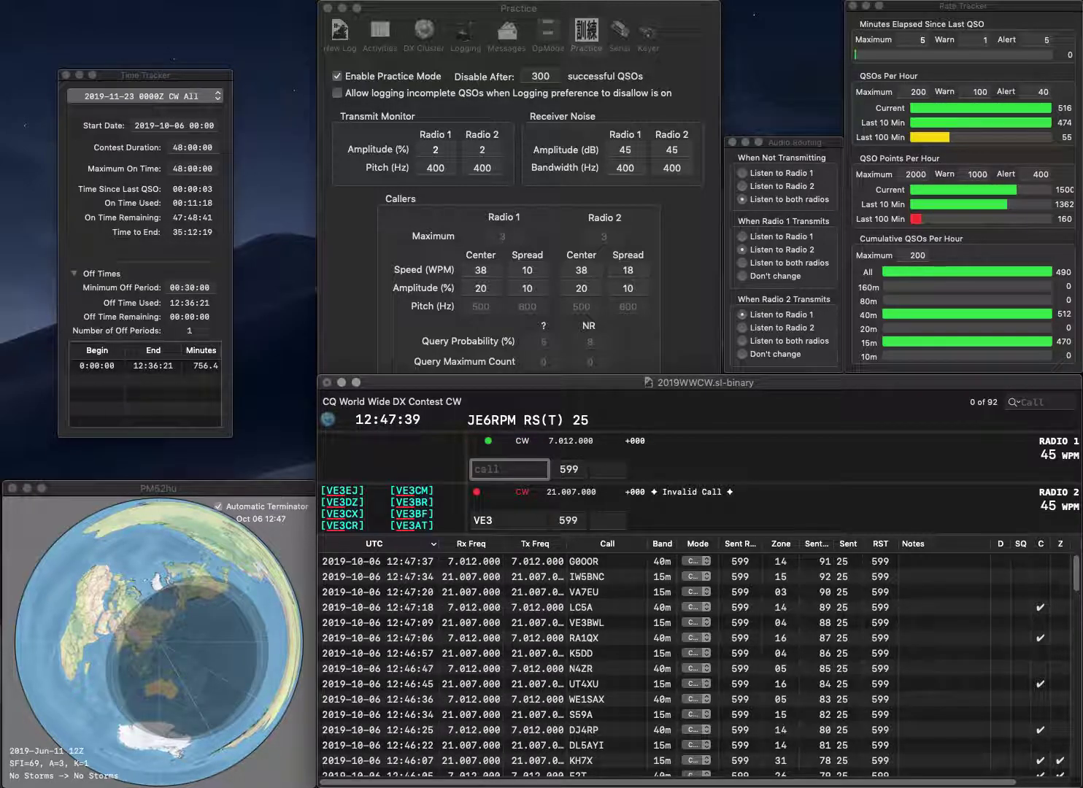
type("YU73")
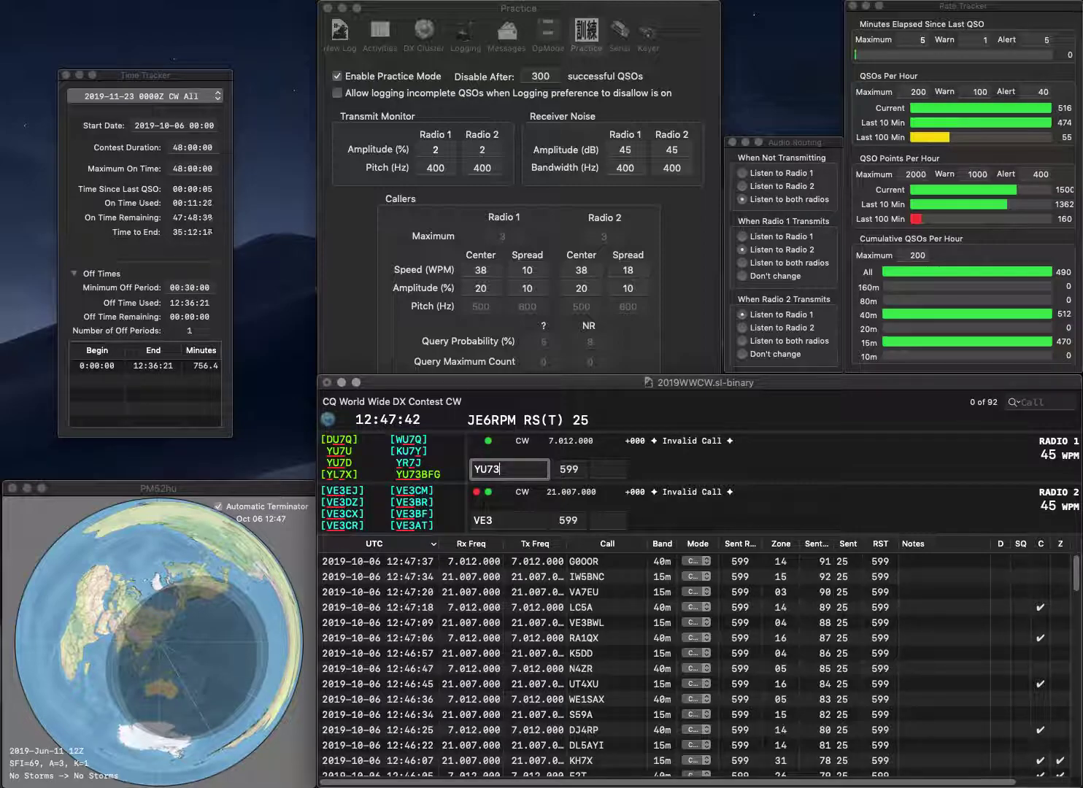
key("Return")
type("SMA")
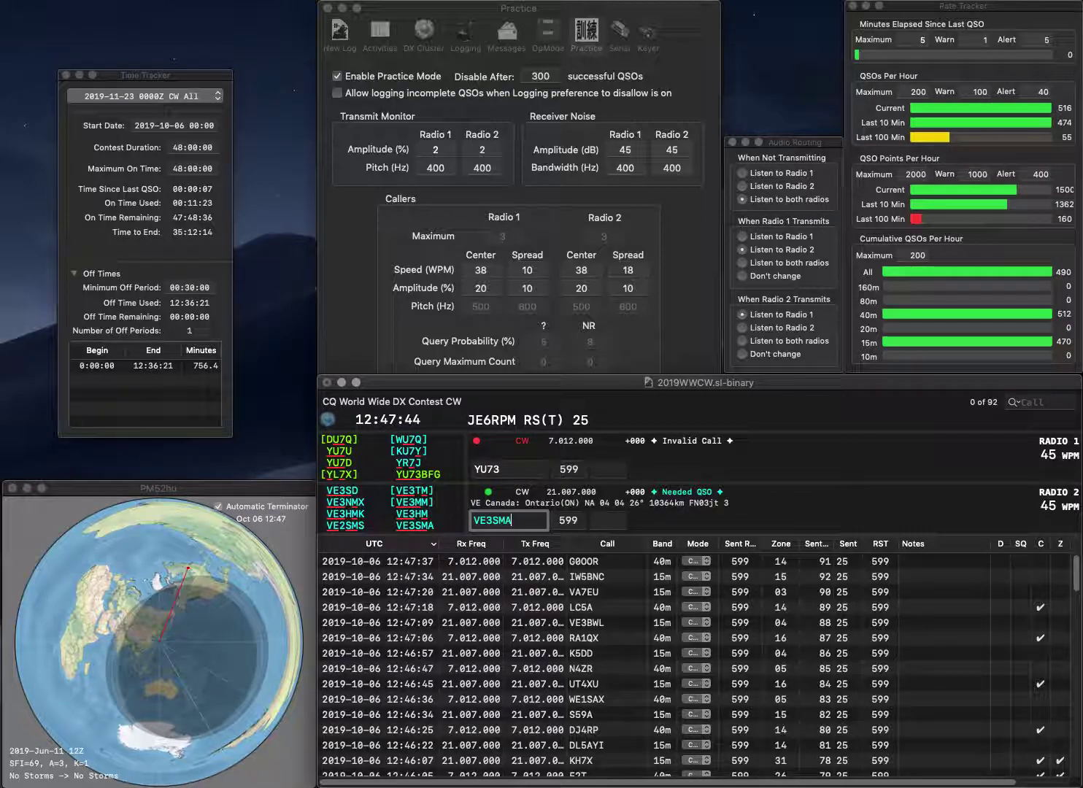
key("Return")
Fix the 40m call YU733BFG to YU73BFG, send its exchange, and log VE3SMA
type("3BFG")
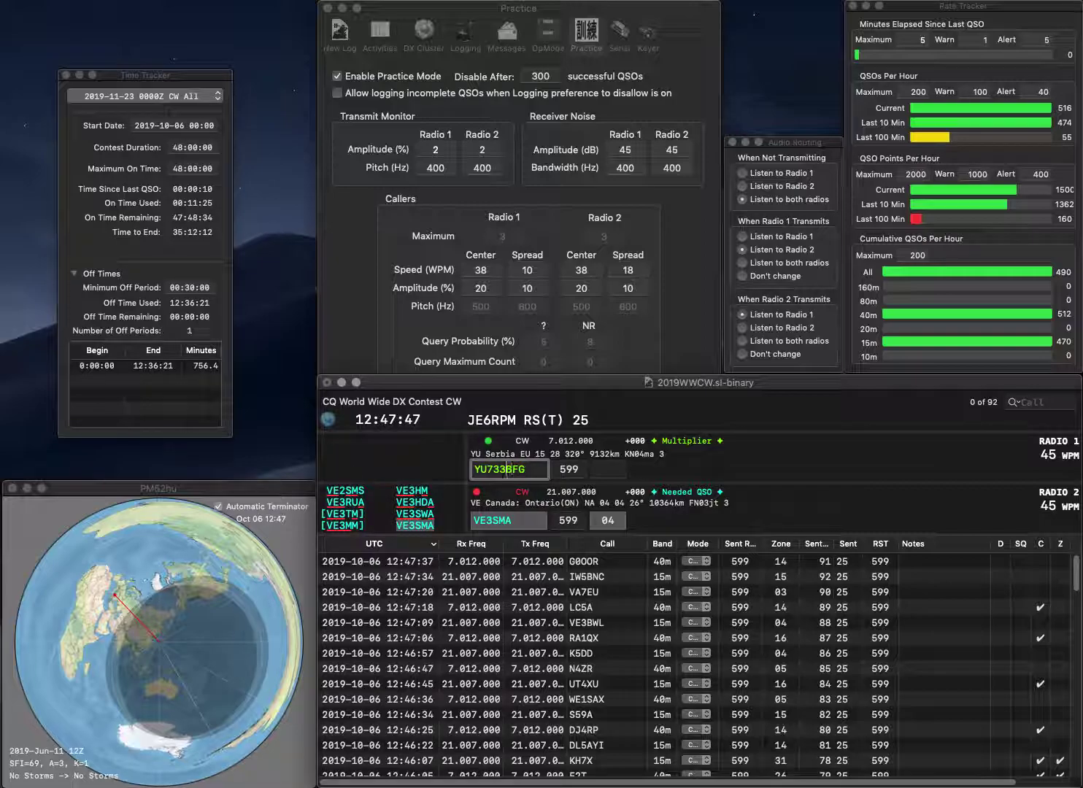
left_click(506, 470)
key("BackSpace")
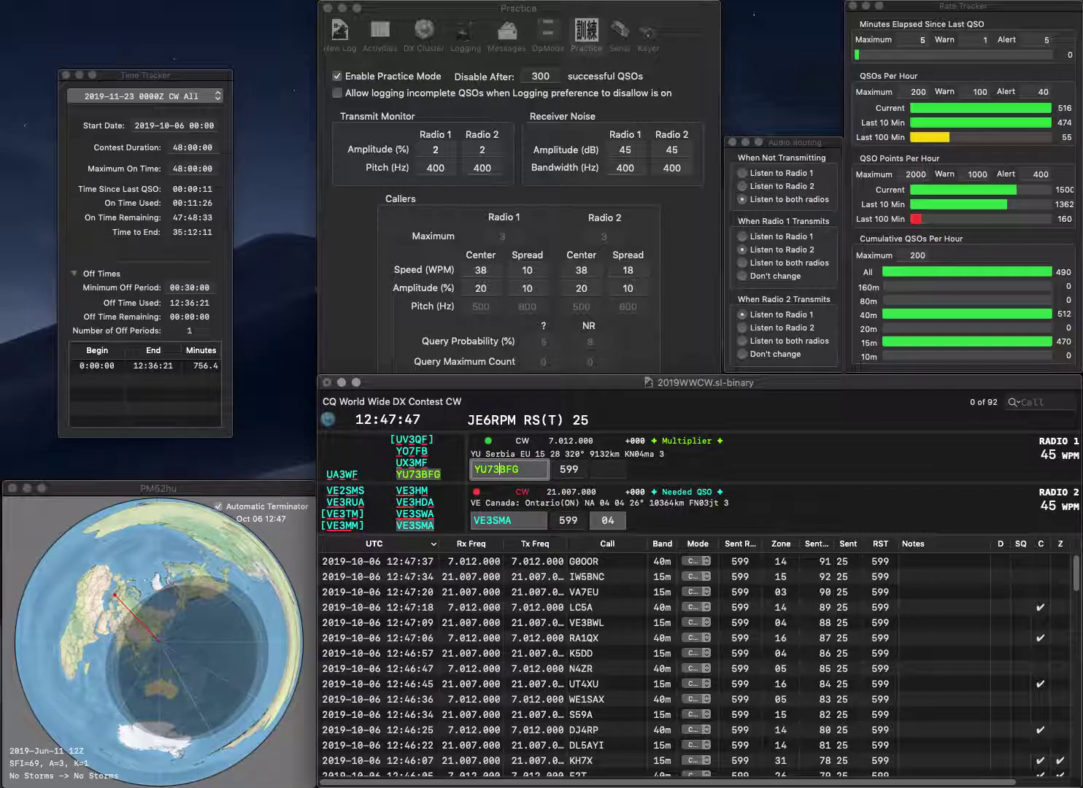
key("Return")
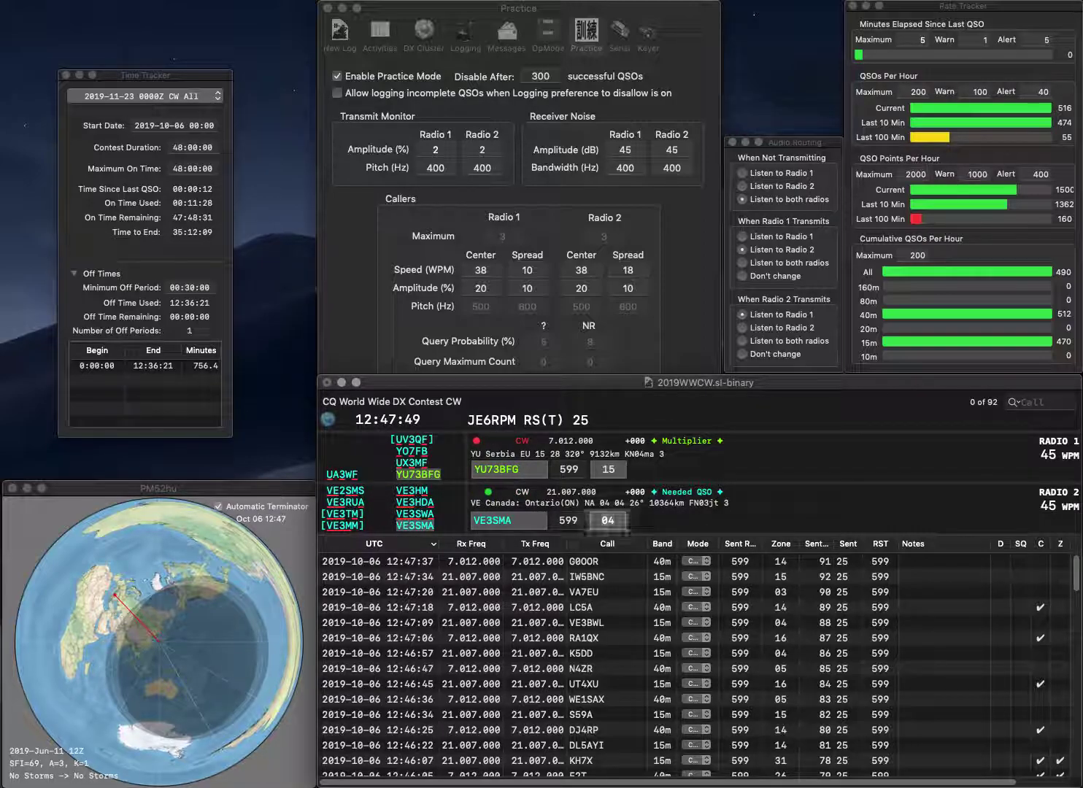
key("Return")
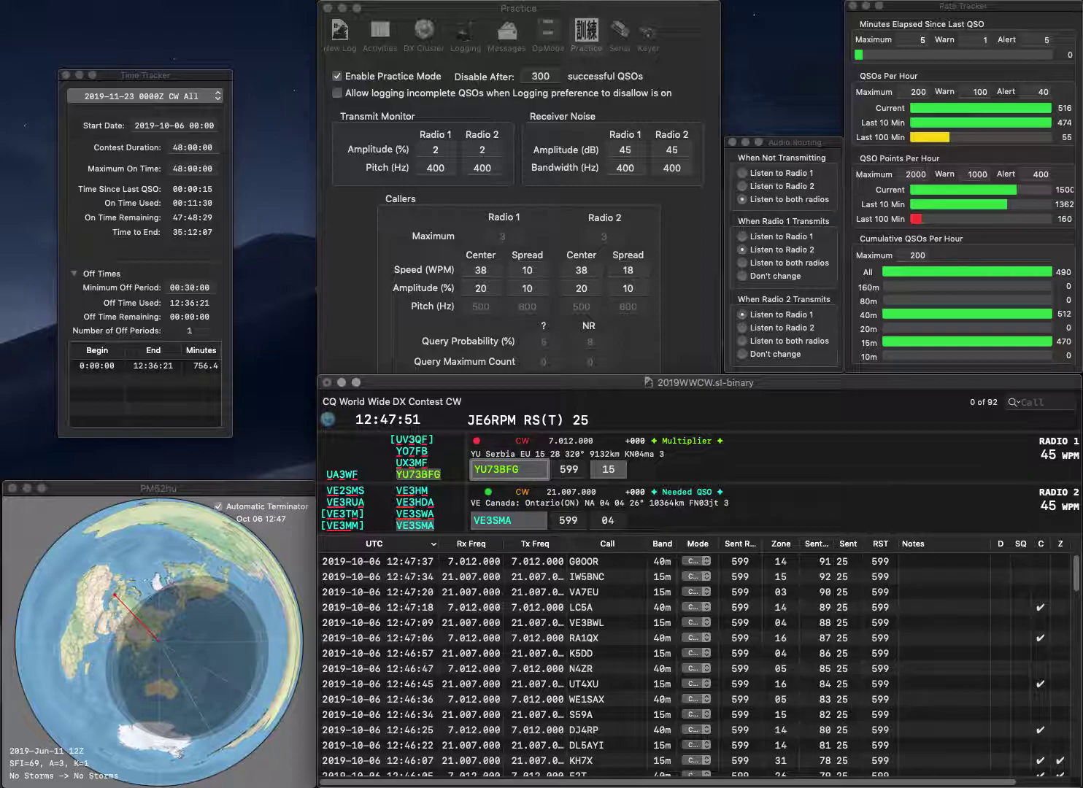
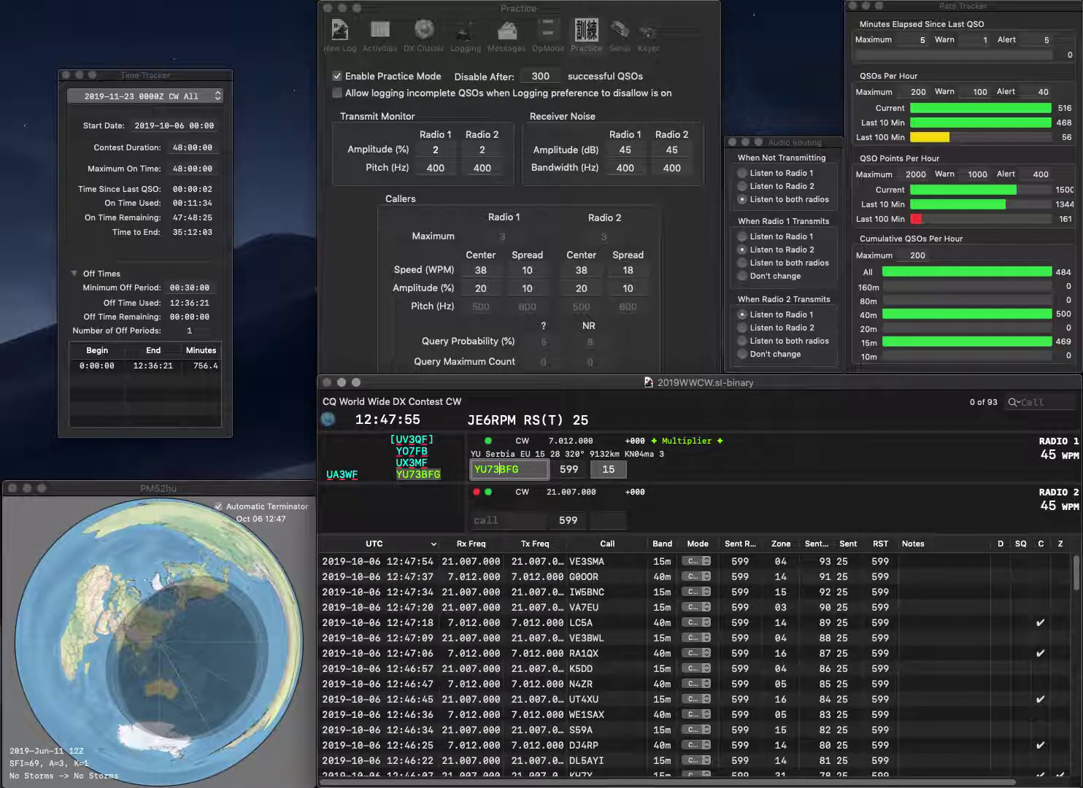
key("Return")
type("SM2S")
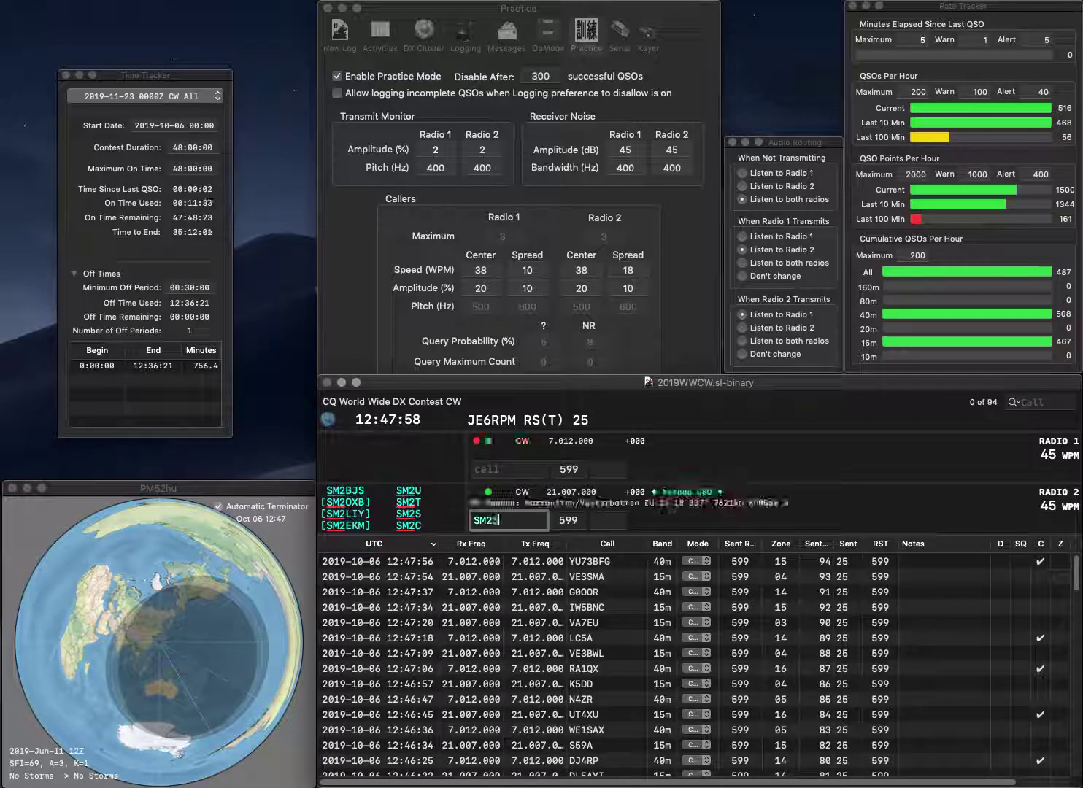
key("Return")
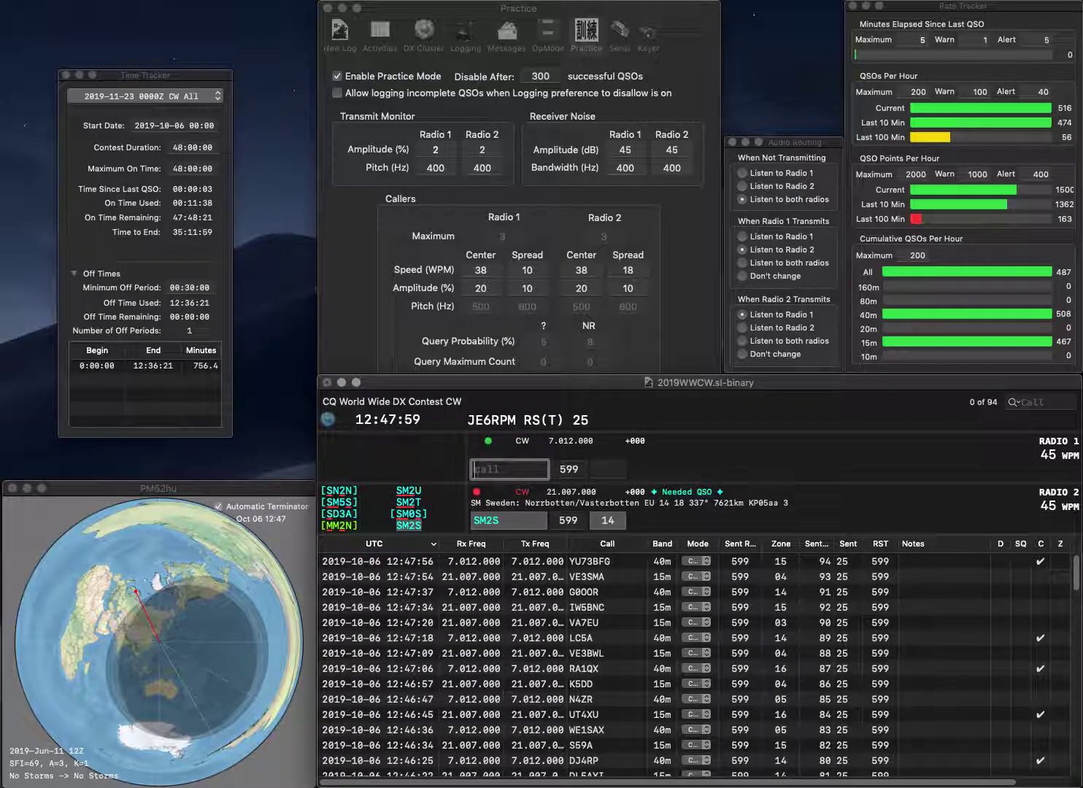
type("LZ3Z")
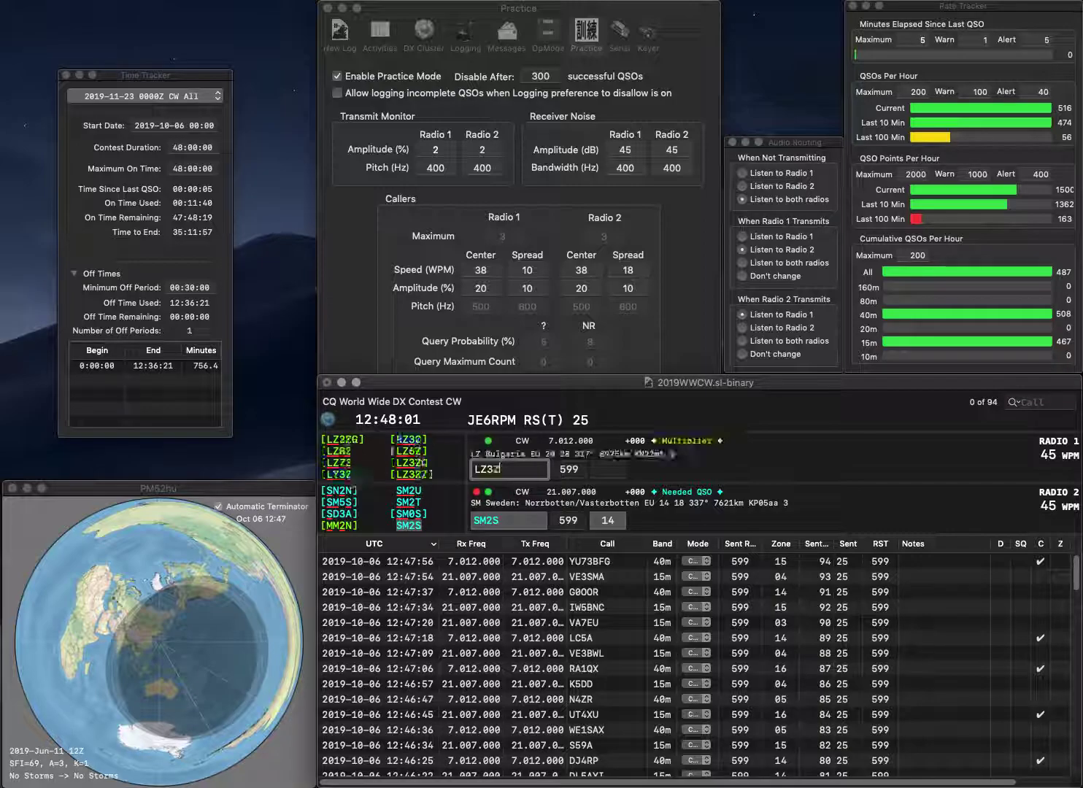
type("Z")
key("Return")
Complete the zone entries and log LZ3ZZ, then call CQ again on 15m
key("space")
key("Return")
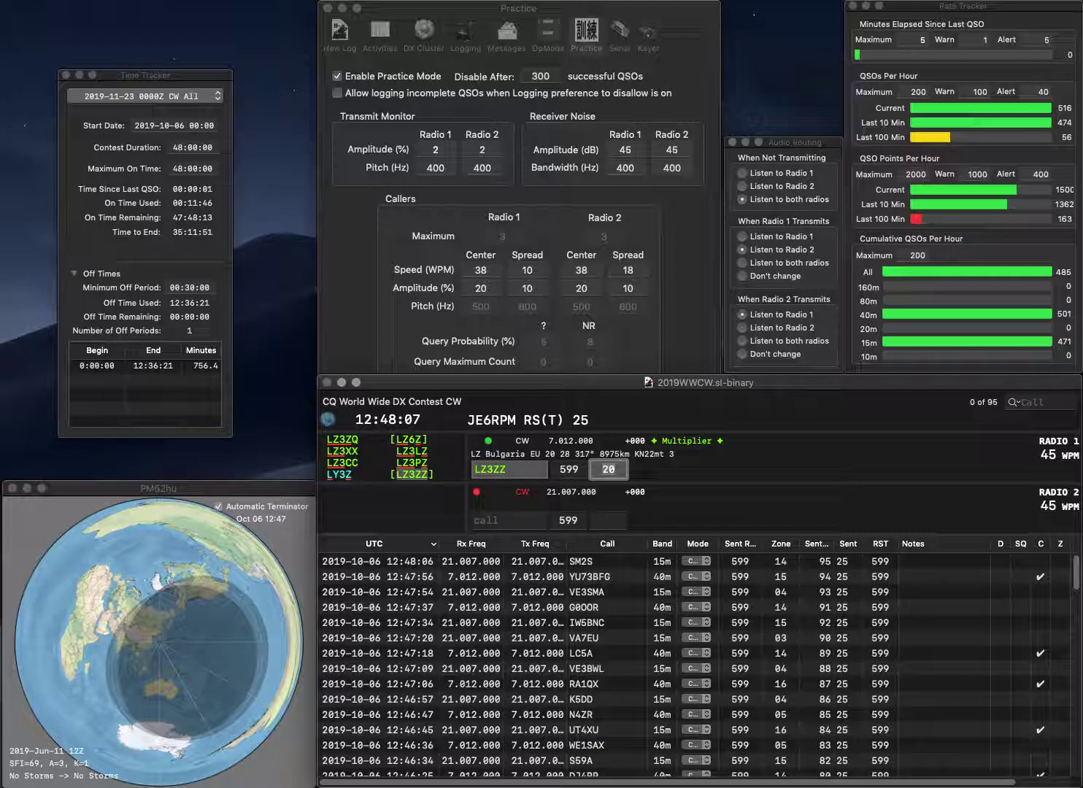
key("Return")
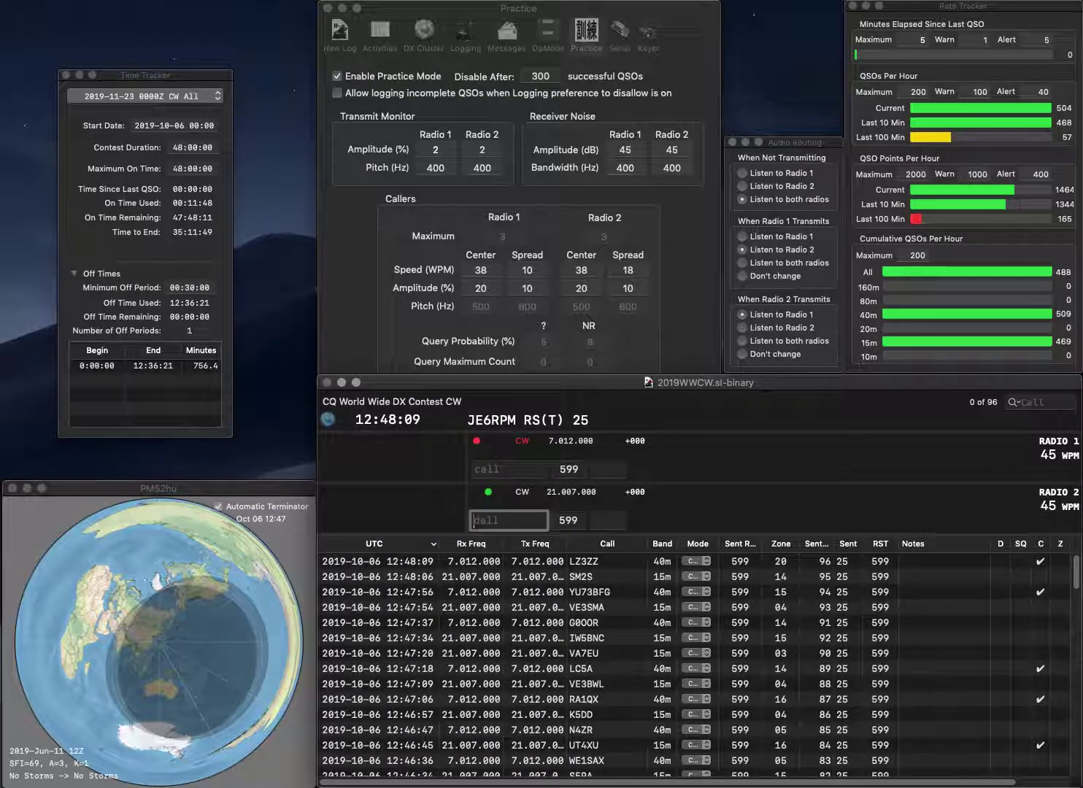
key("Return")
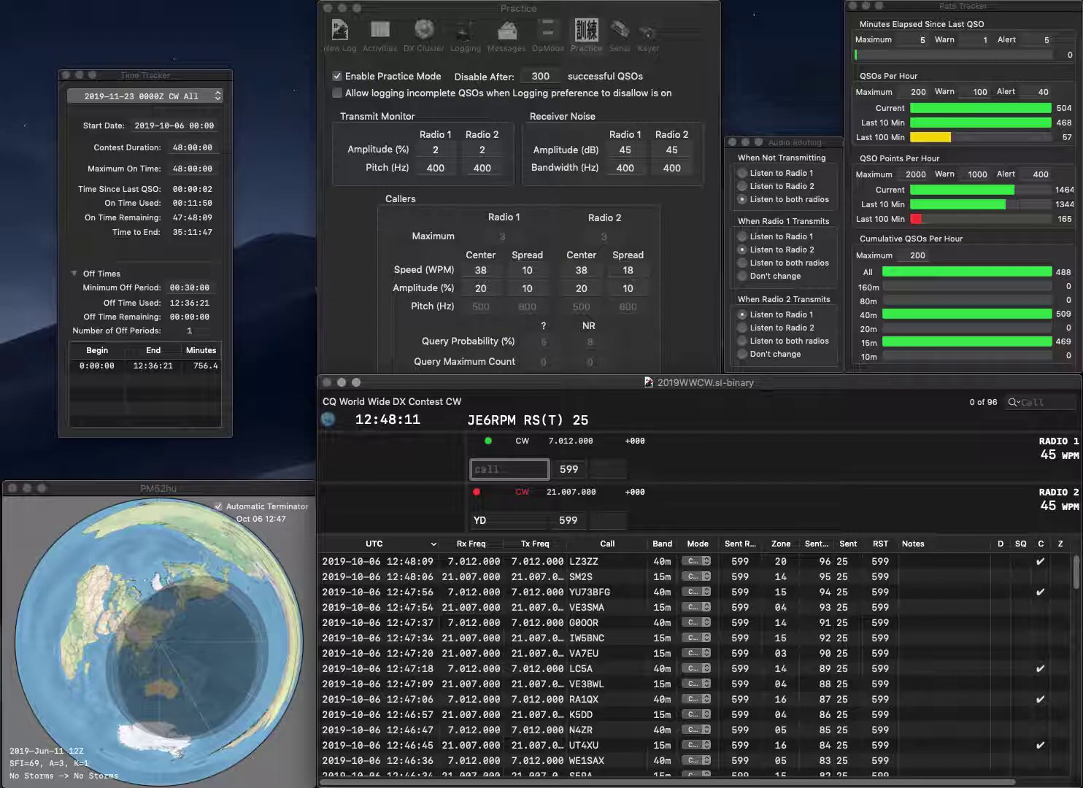
type("KD2F")
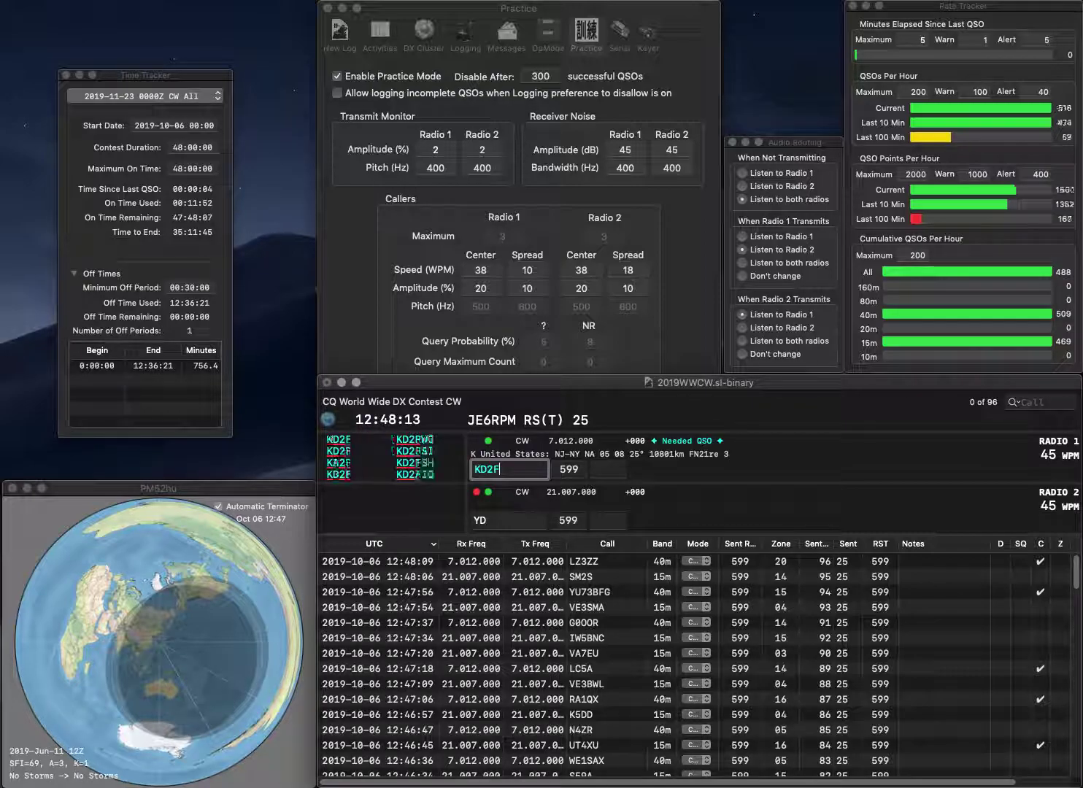
type("IQ")
key("Return")
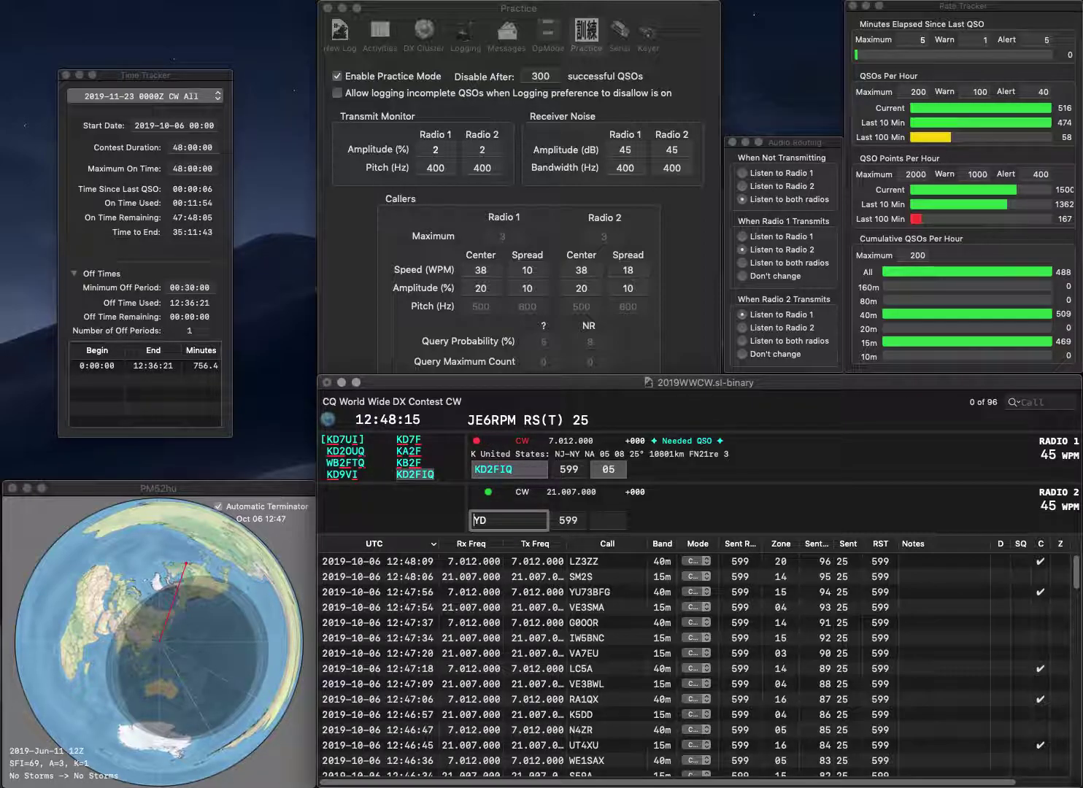
type("K")
key("Return")
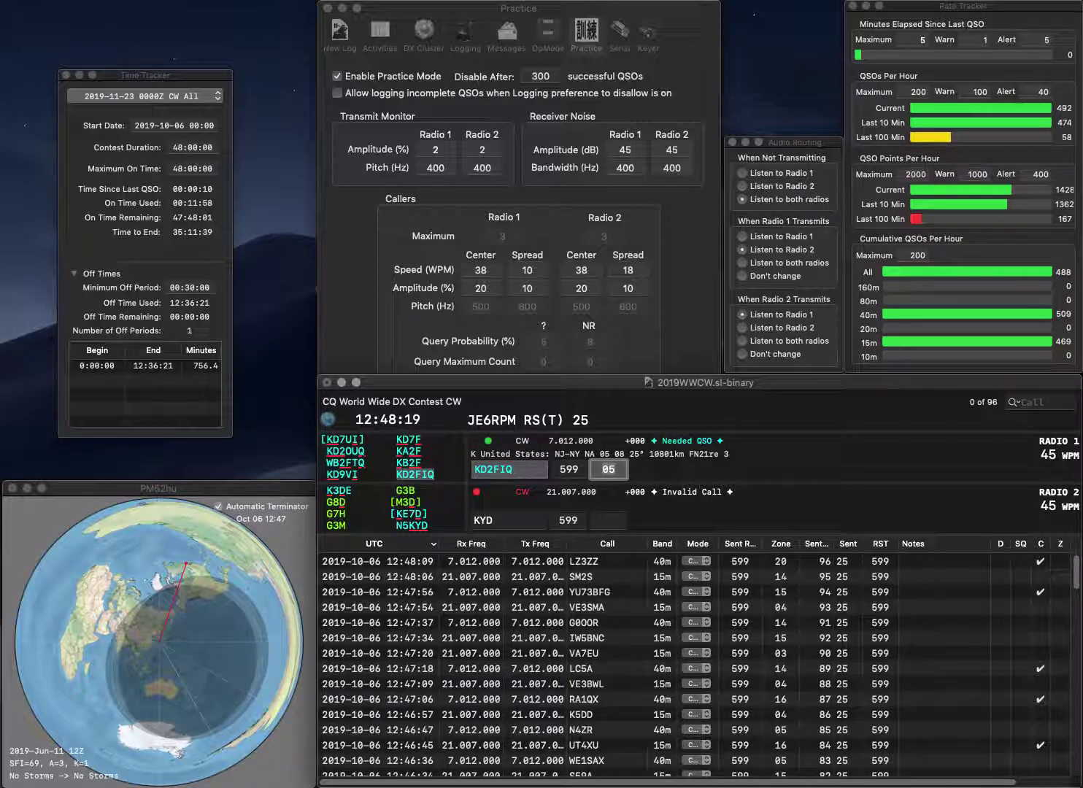
key("Return")
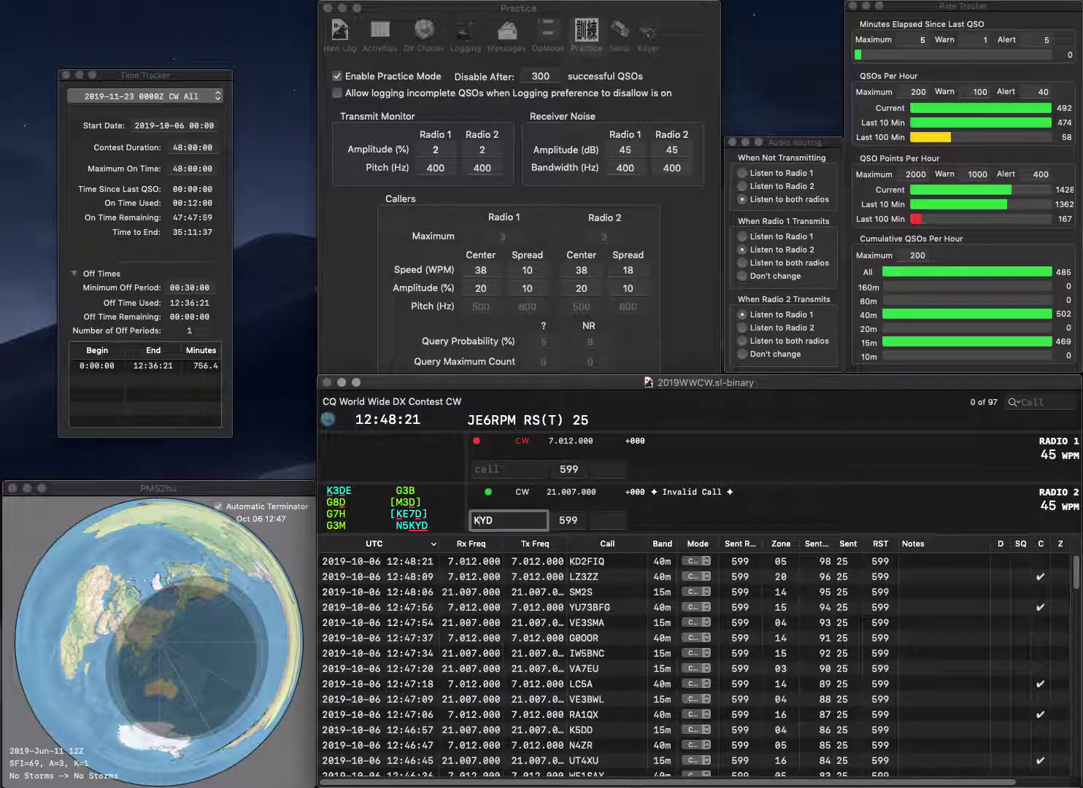
type("E4")
key("Return")
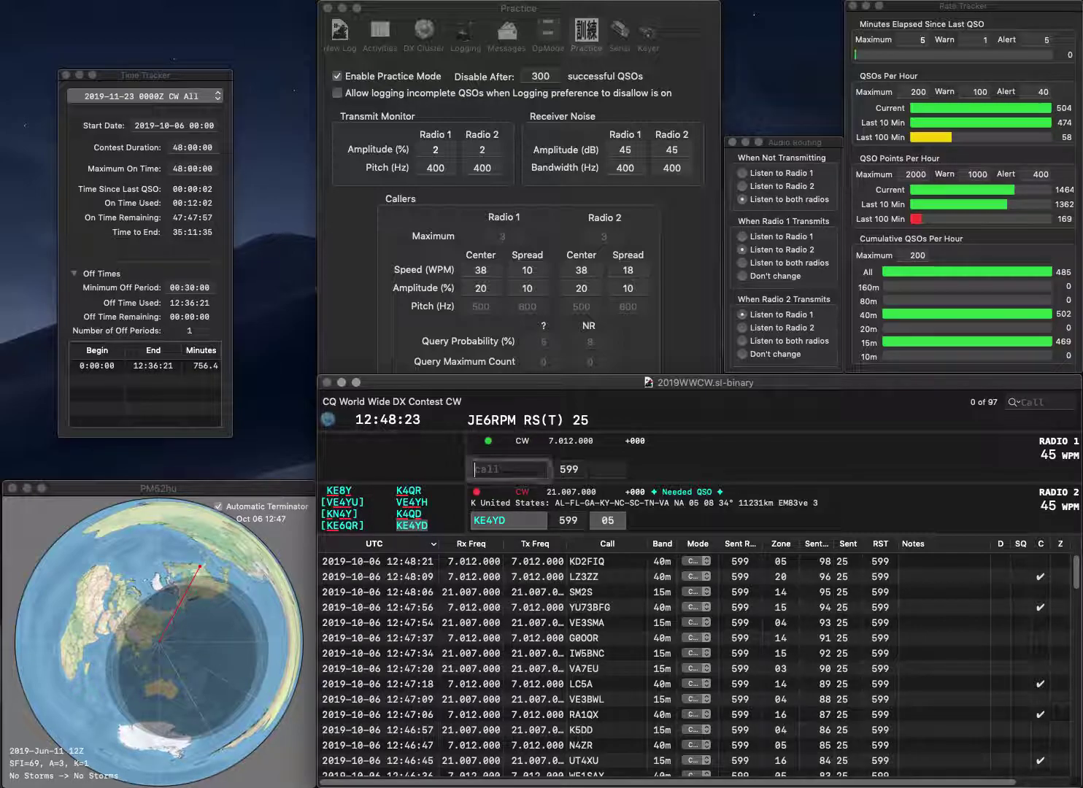
Send K5KC its exchange on 40m and log the contact
type("K5KC")
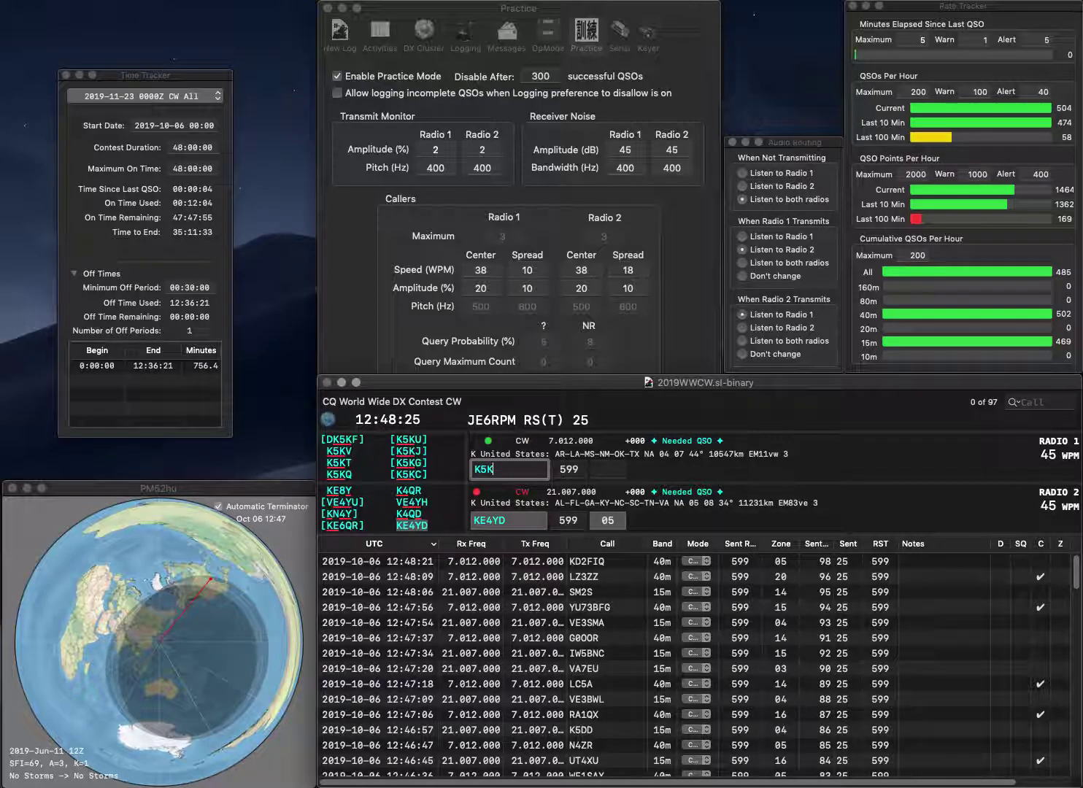
key("Return")
key("Tab")
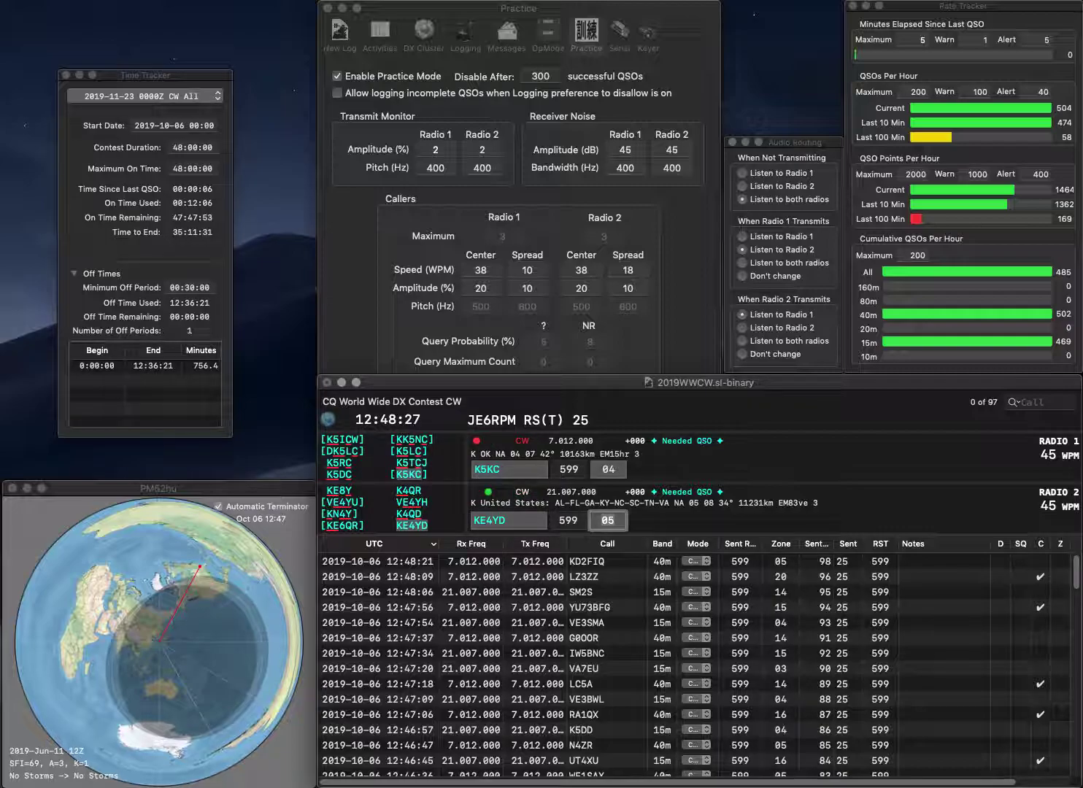
key("Return")
key("Tab")
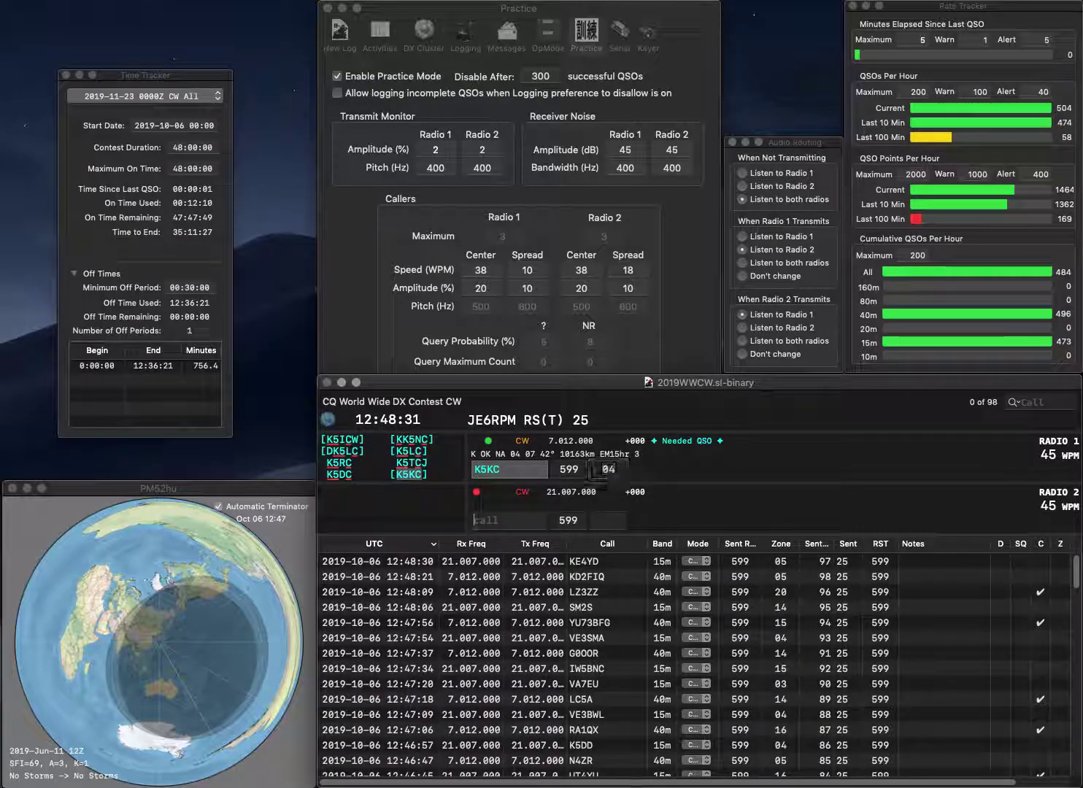
key("Return")
Send exchanges to G7NOT on 15m and KB9IE on 40m, fixing typos in the 40m call
type("O7NOT")
key("Return")
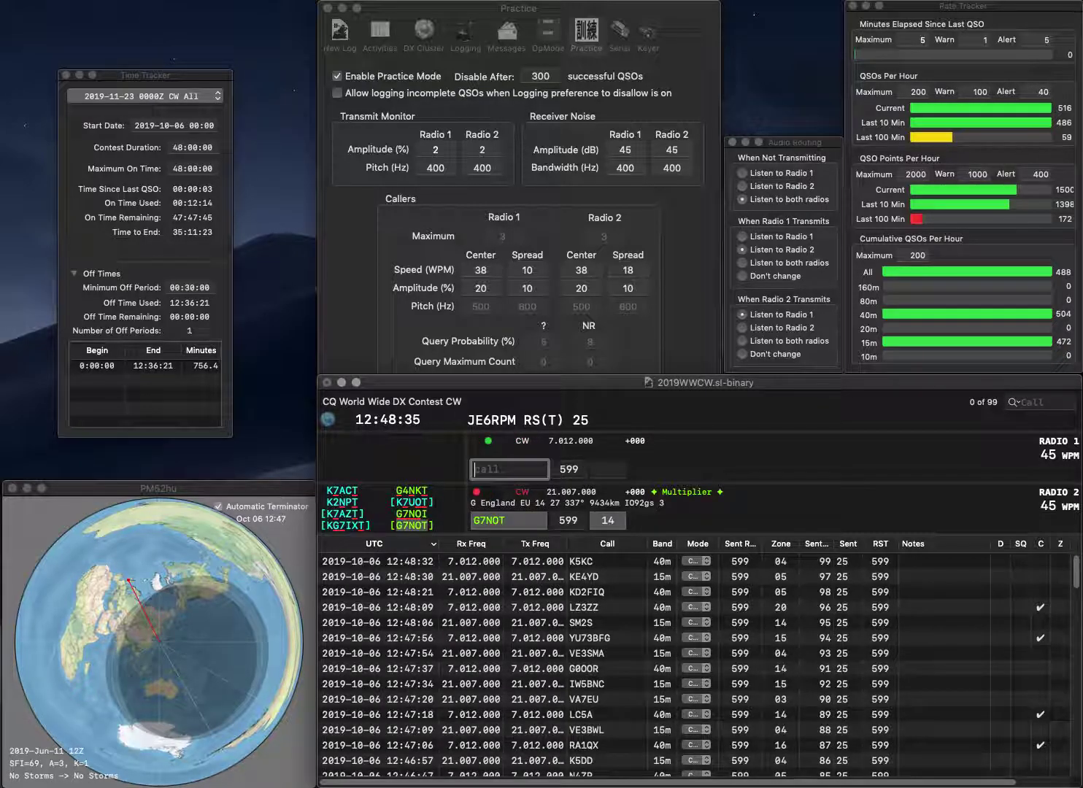
type("K69E")
key("Left")
key("Left")
key("BackSpace")
type("BI")
key("Return")
key("BackSpace")
key("BackSpace")
type("E")
key("BackSpace")
type("I")
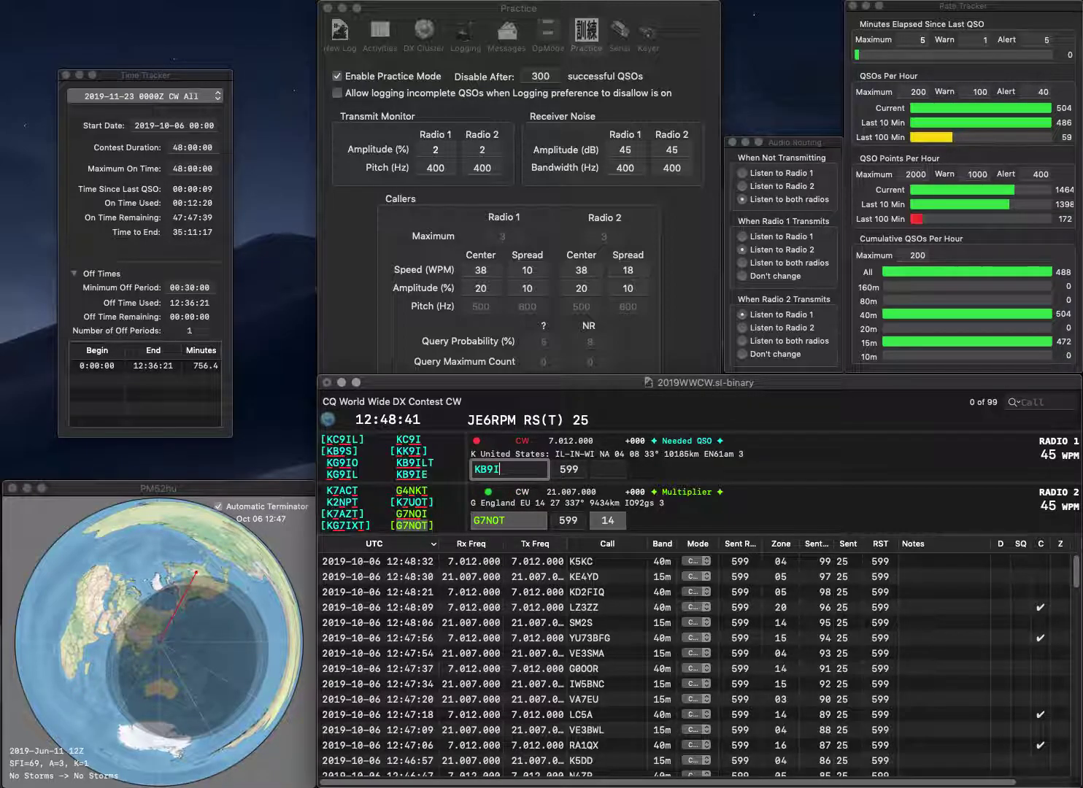
type("E")
key("Return")
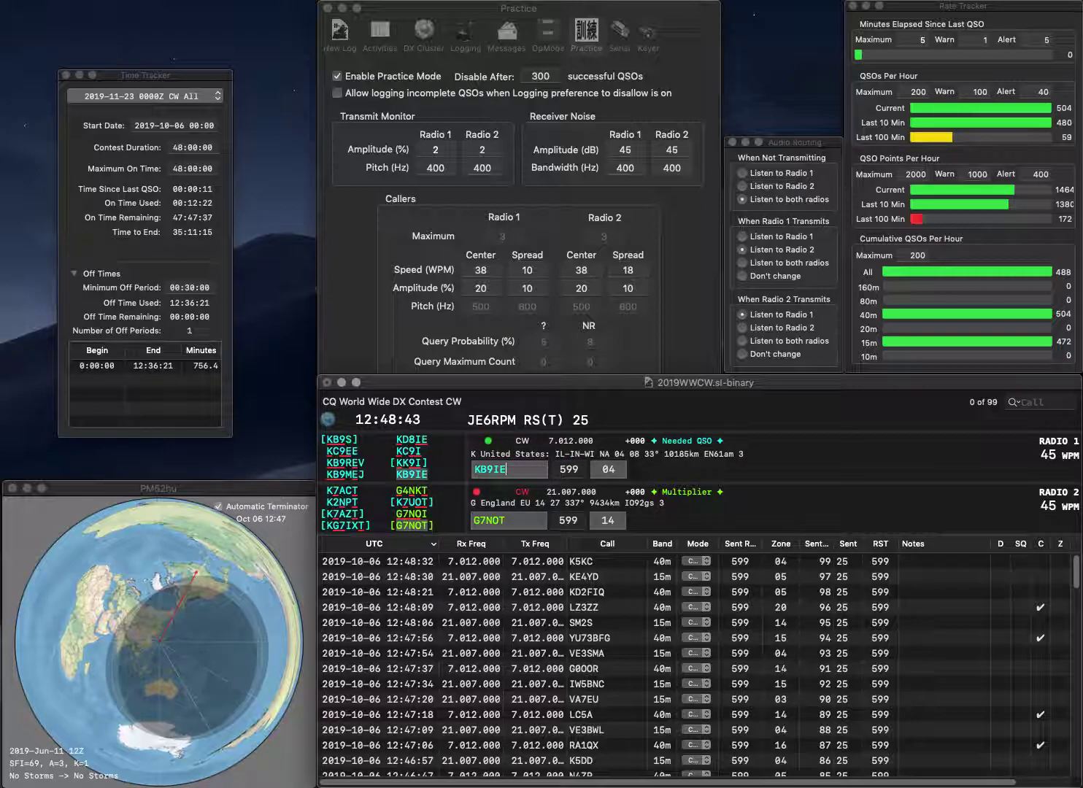
key("Tab")
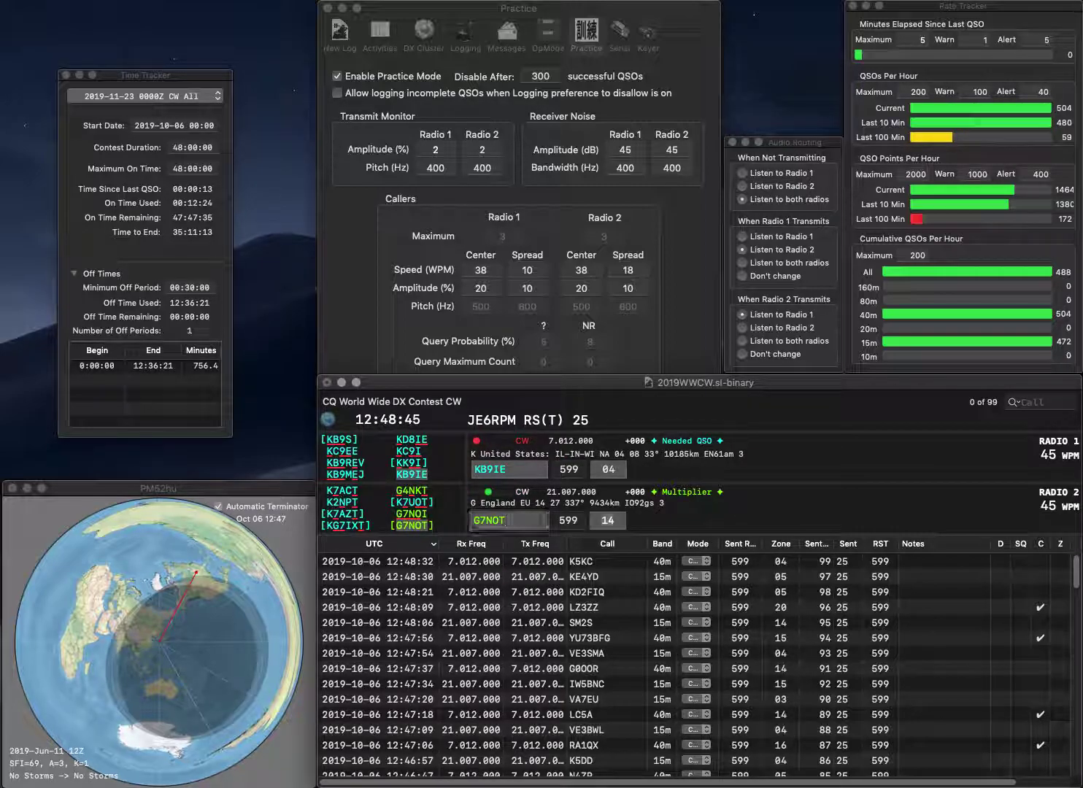
key("Return")
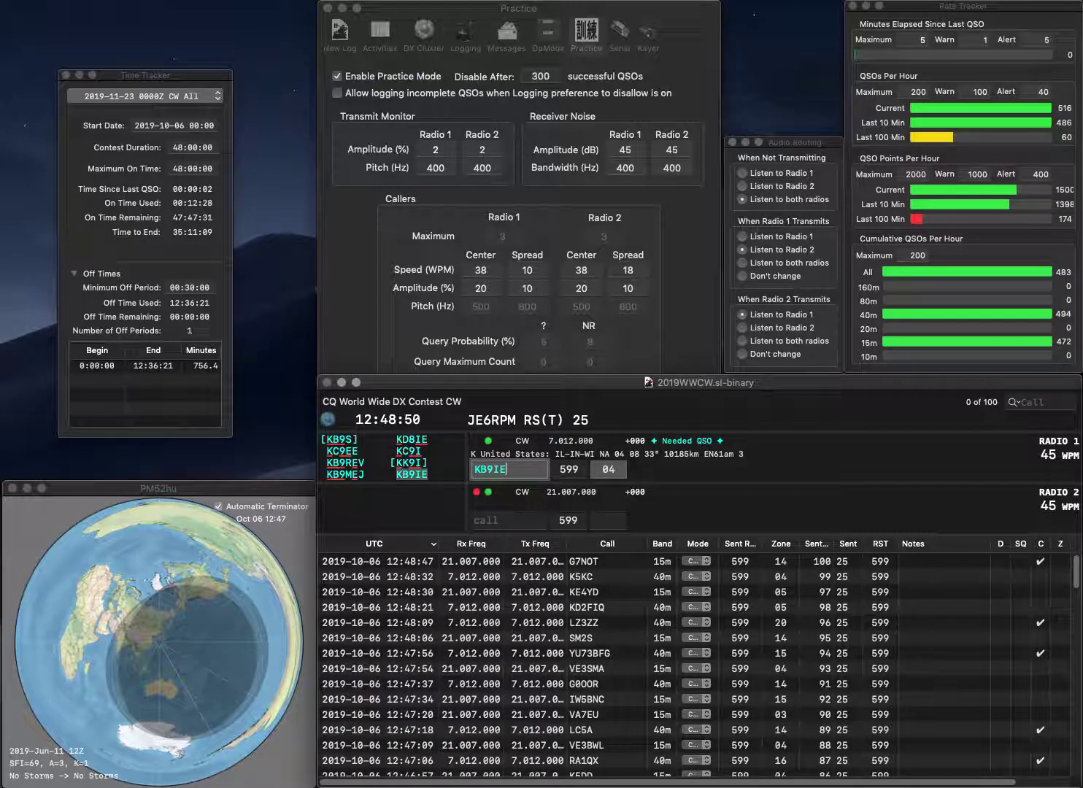
key("Return")
type("EA4CWW")
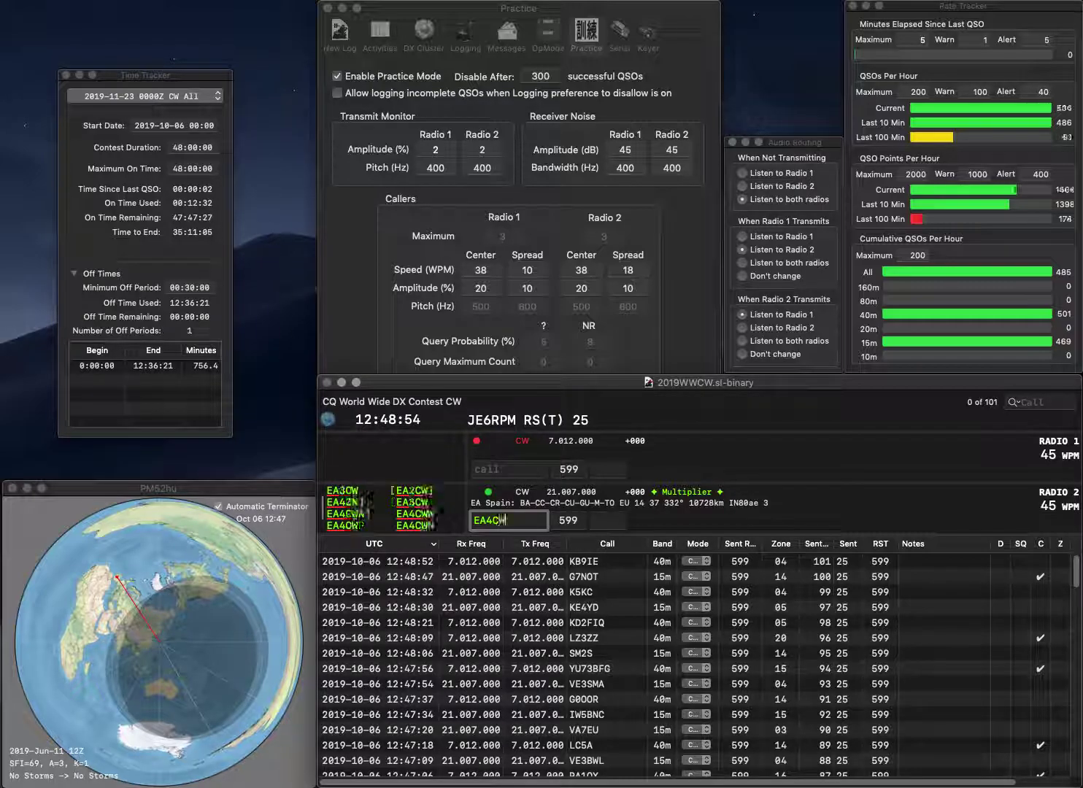
key("Return")
type("UT")
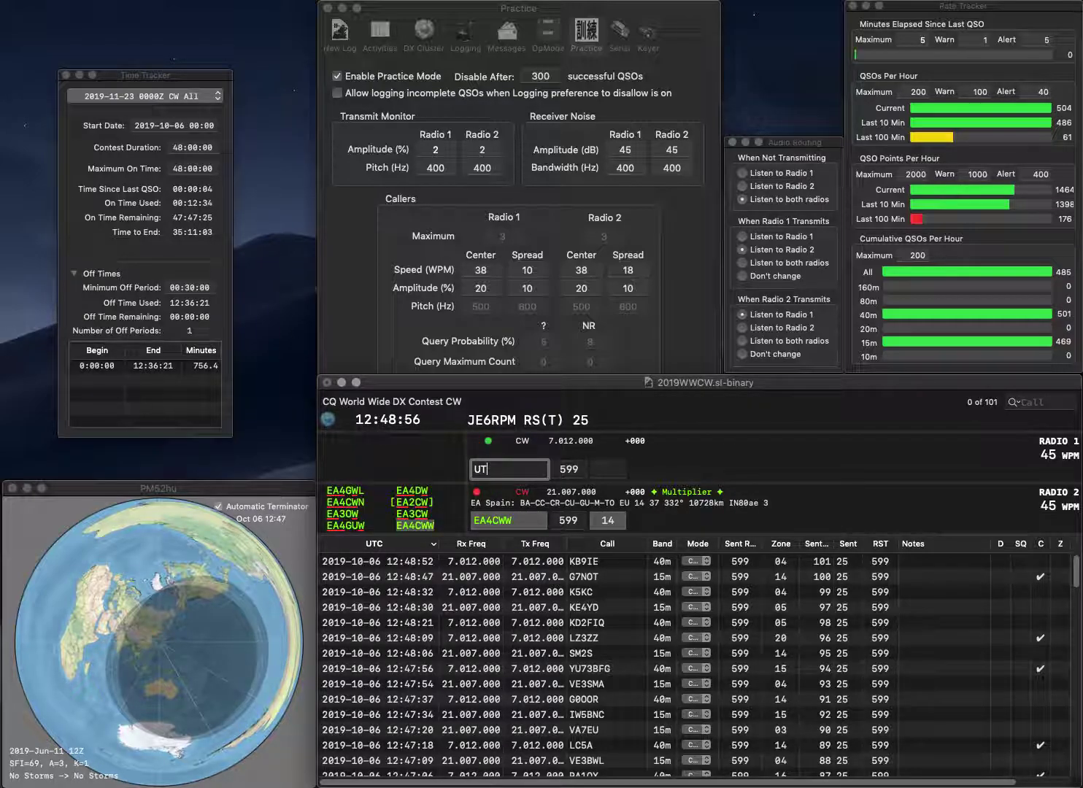
type("5CZ")
key("Return")
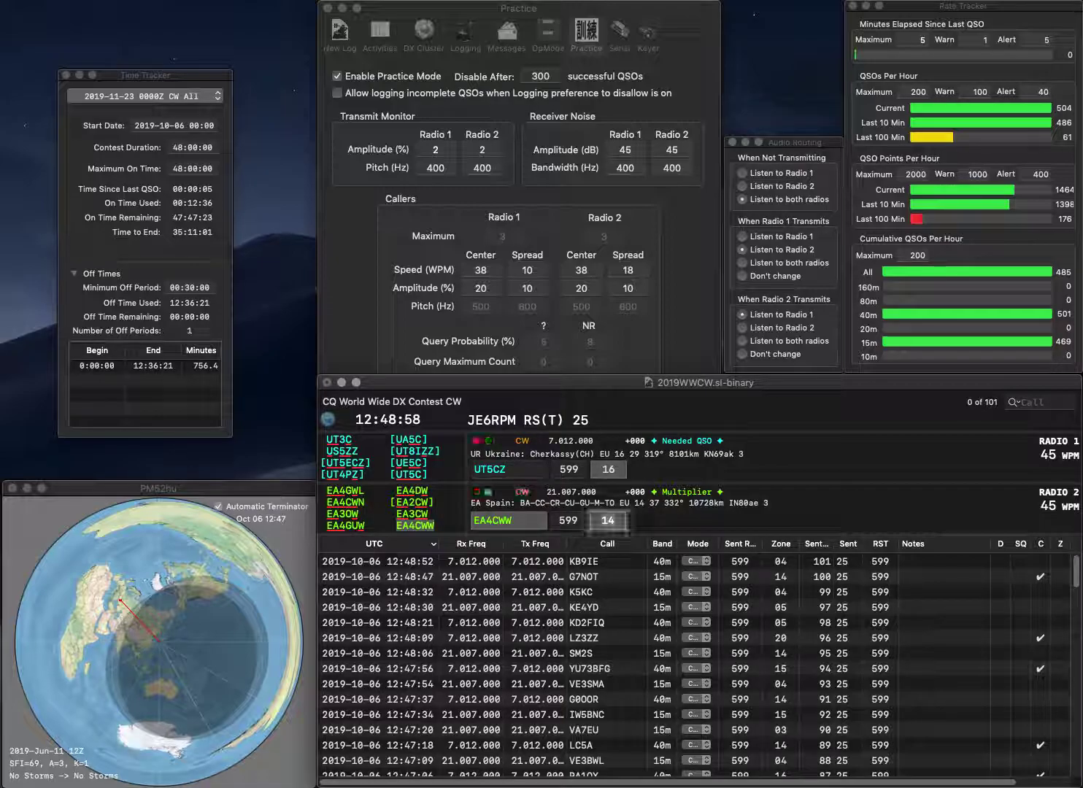
key("Return")
Correct the 40m call to UT5ECZ and resend, then work and log W1PR on 15m
key("Left")
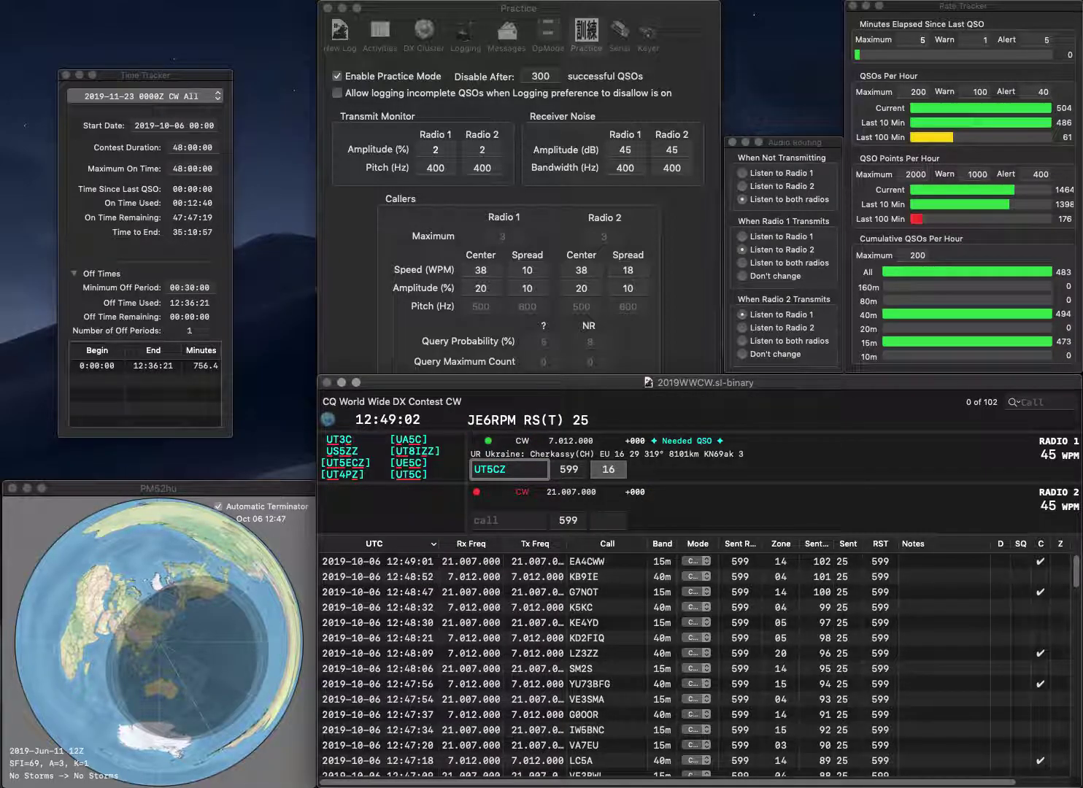
key("Left")
key("Left")
type("E")
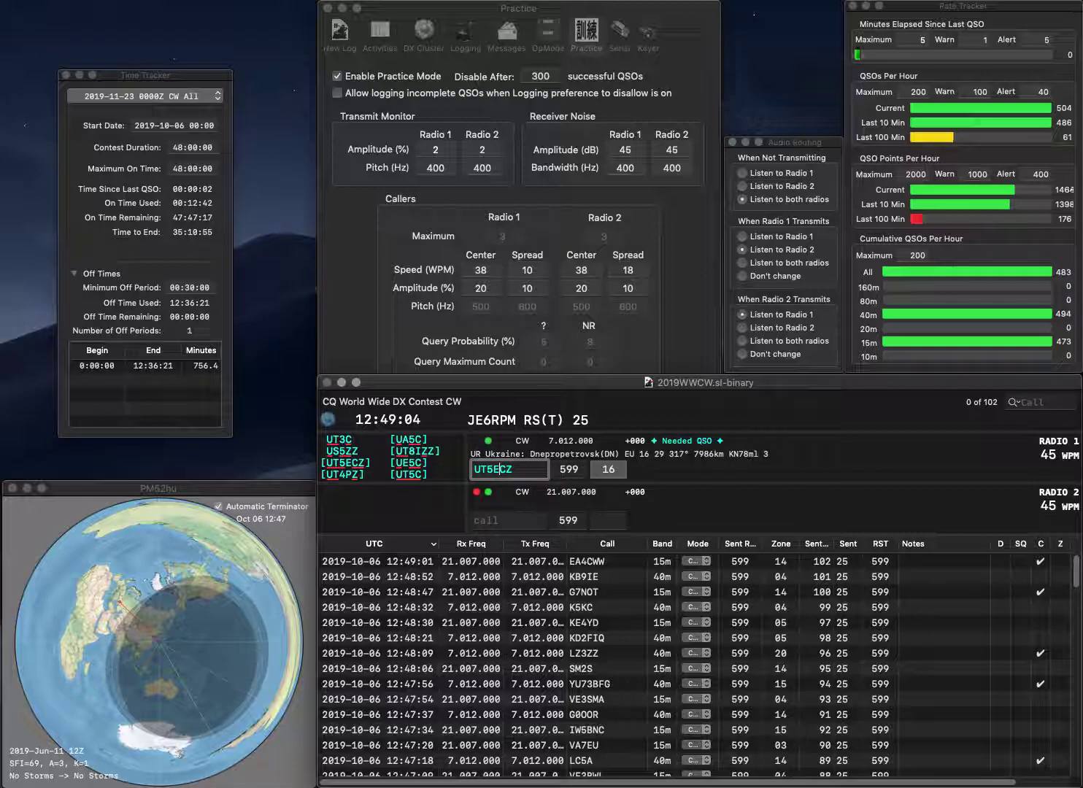
key("Return")
type("W1PR")
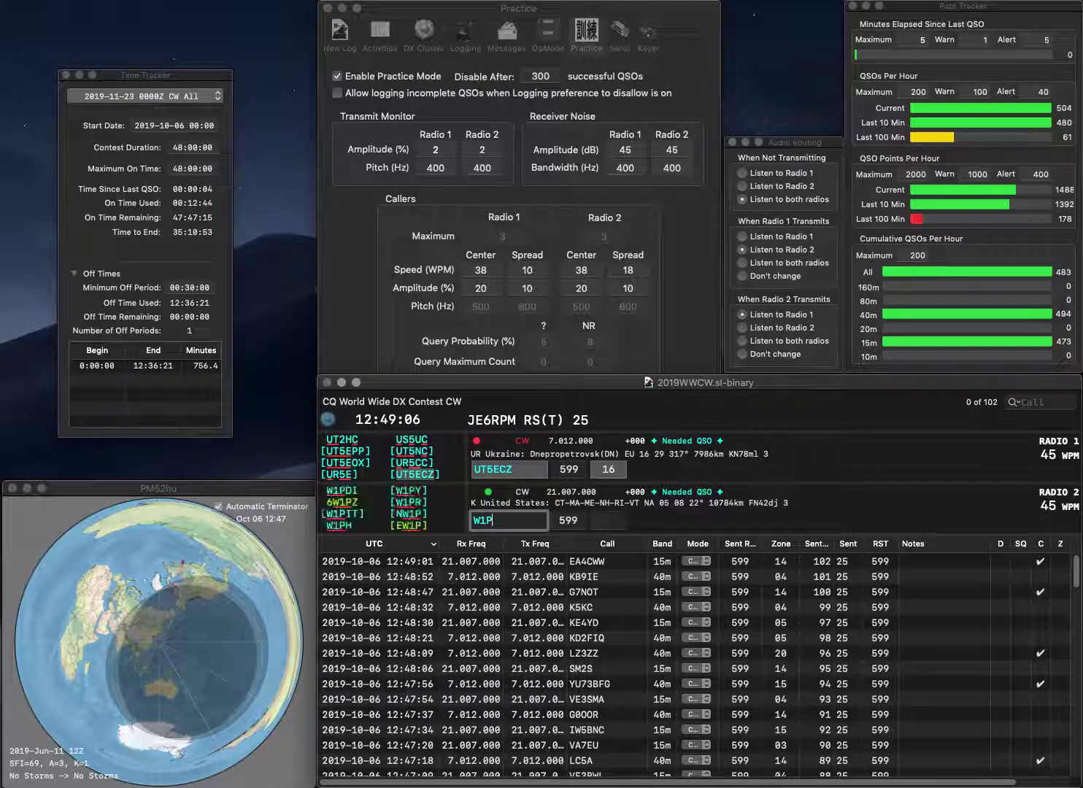
key("Return")
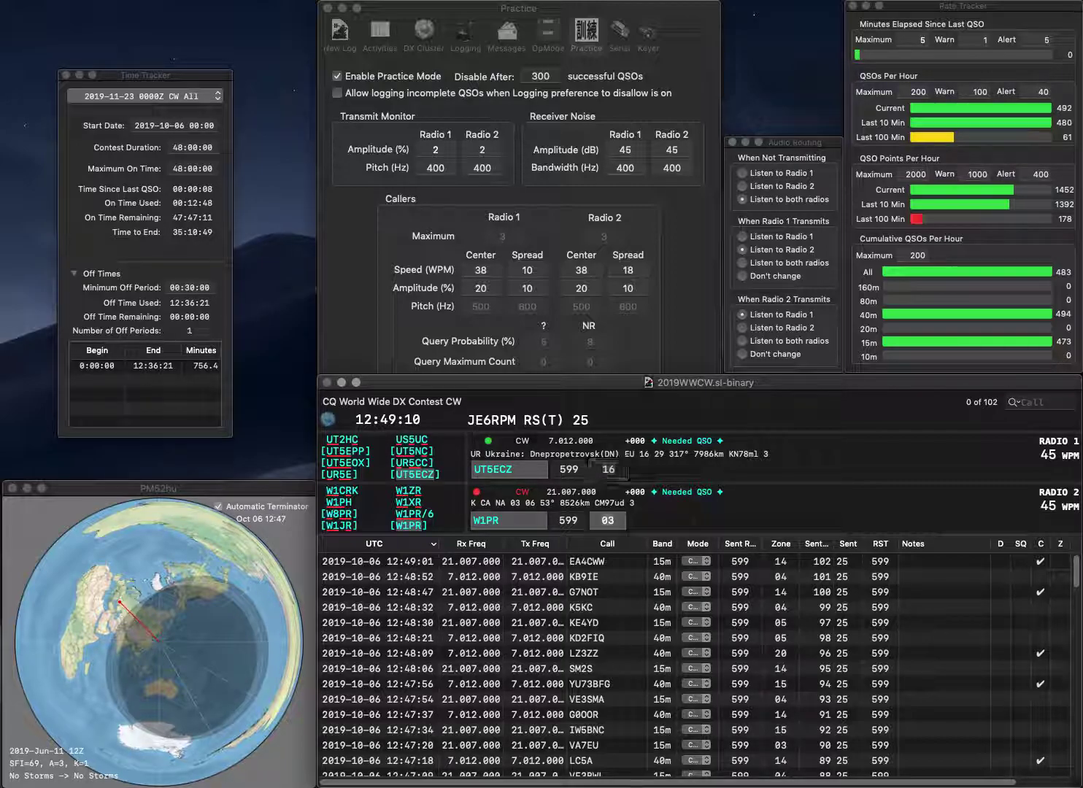
key("Return")
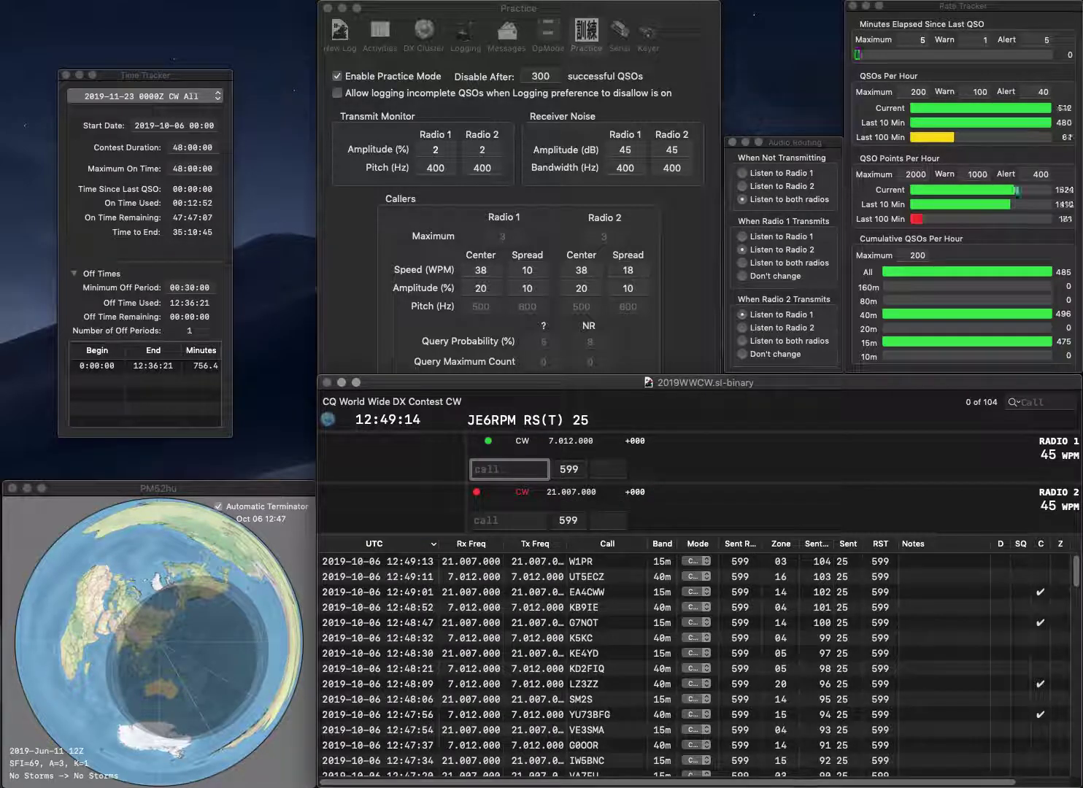
Send exchanges to JA8GAK on 40m and IW5BWC on 15m
type("JA8GAK")
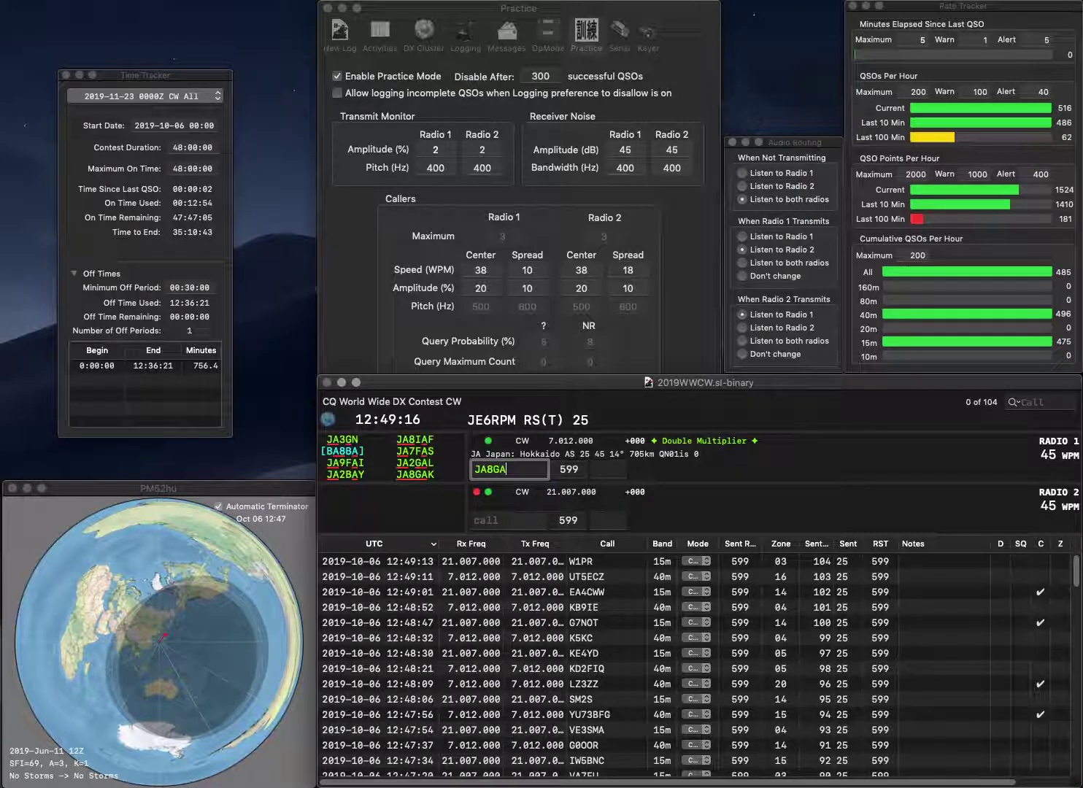
key("Return")
type("5BWC")
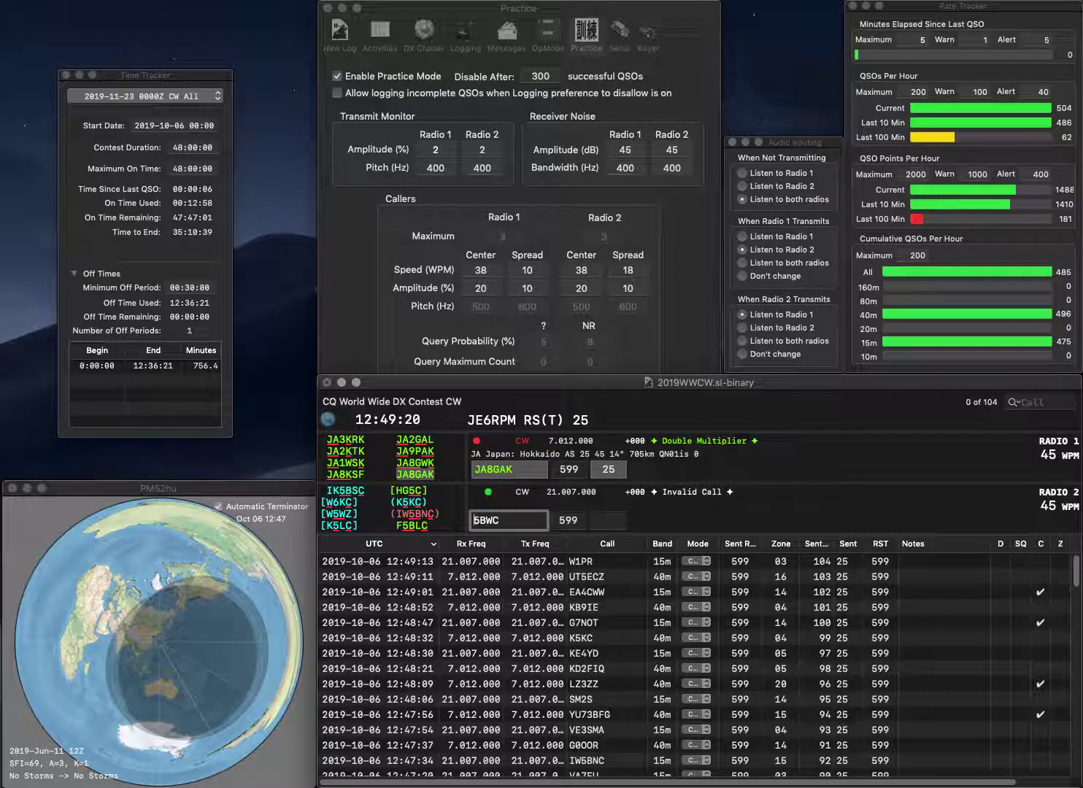
type("IW")
key("Return")
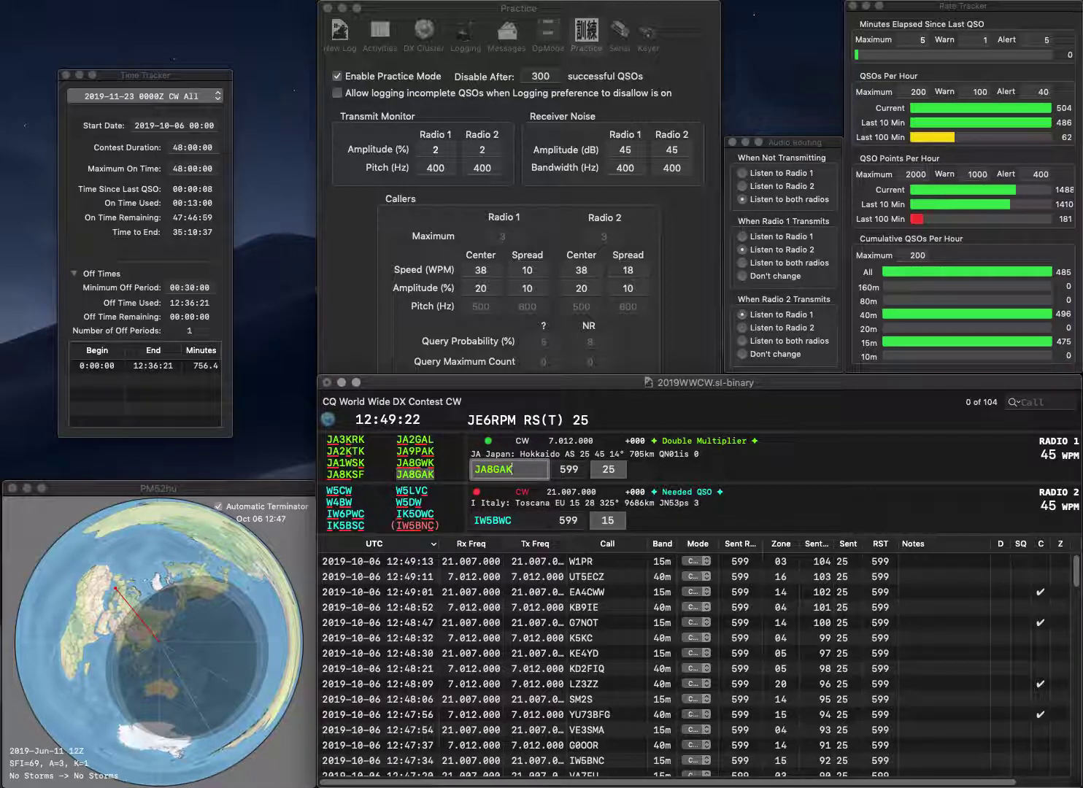
key("Return")
key("BackSpace")
key("BackSpace")
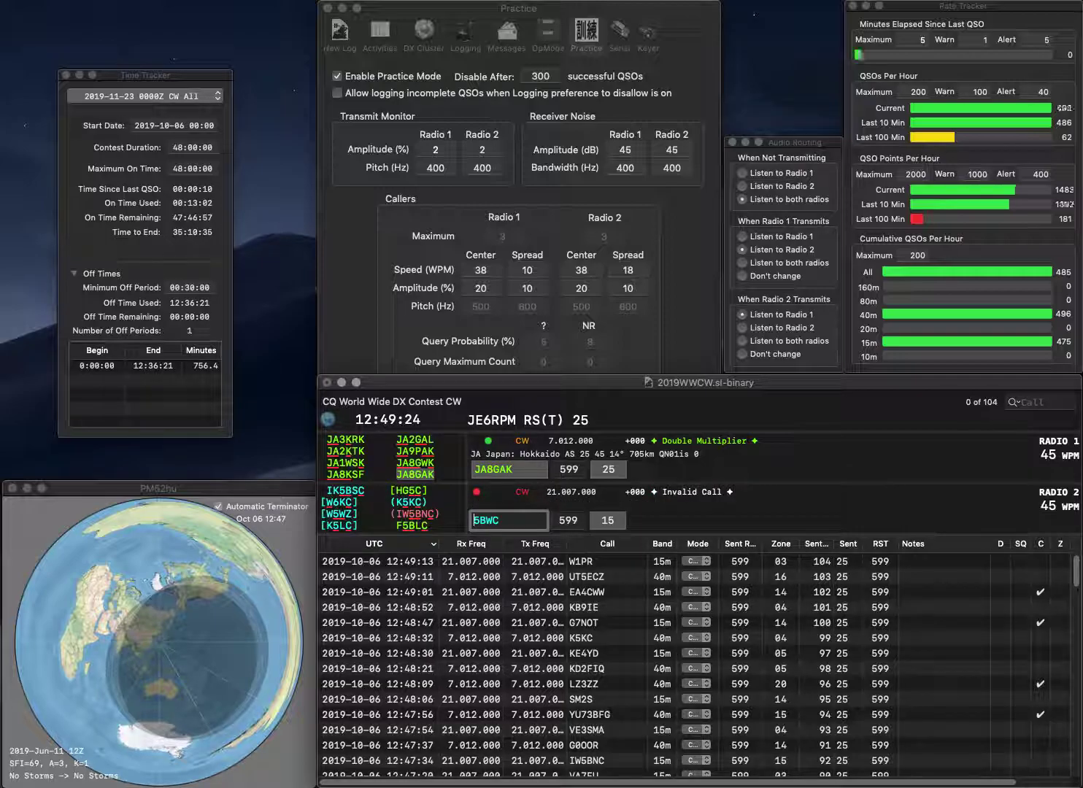
type("KV")
key("BackSpace")
key("BackSpace")
type("VK5D")
key("Right")
key("Delete")
type("E")
key("BackSpace")
type("D")
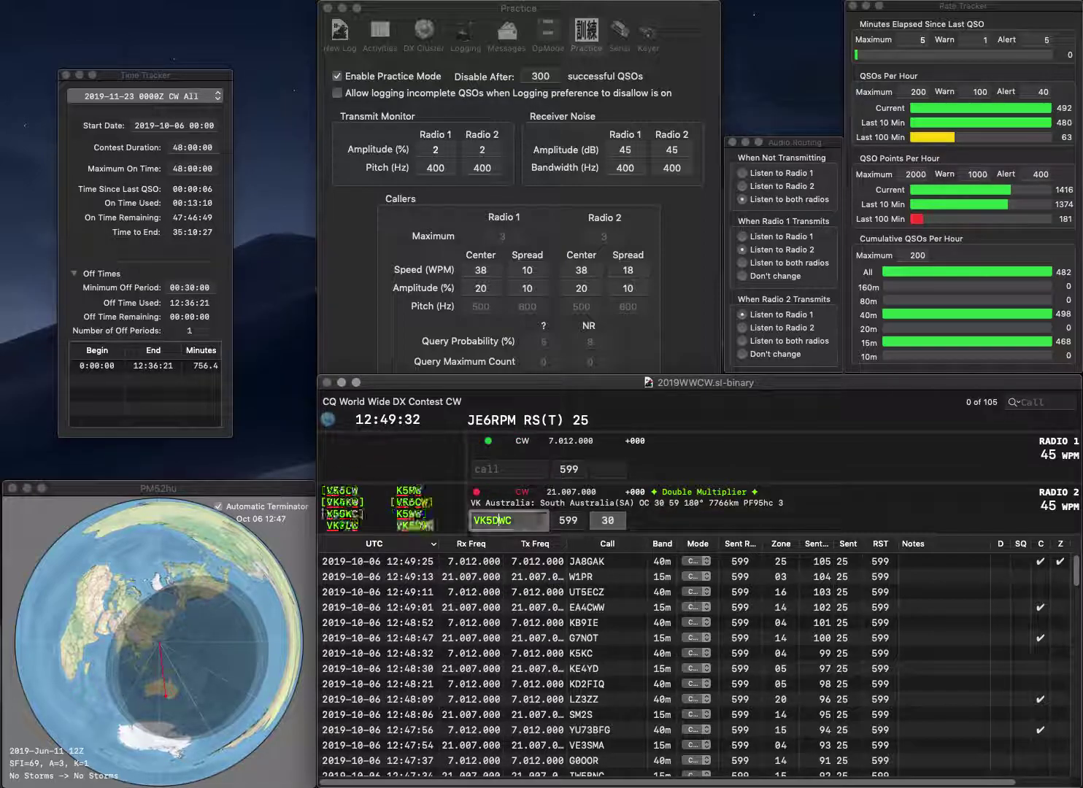
key("Return")
Send AD1T its exchange on 40m, log VK5DWC, then work and log K9WA and KT7W
type("DD1T")
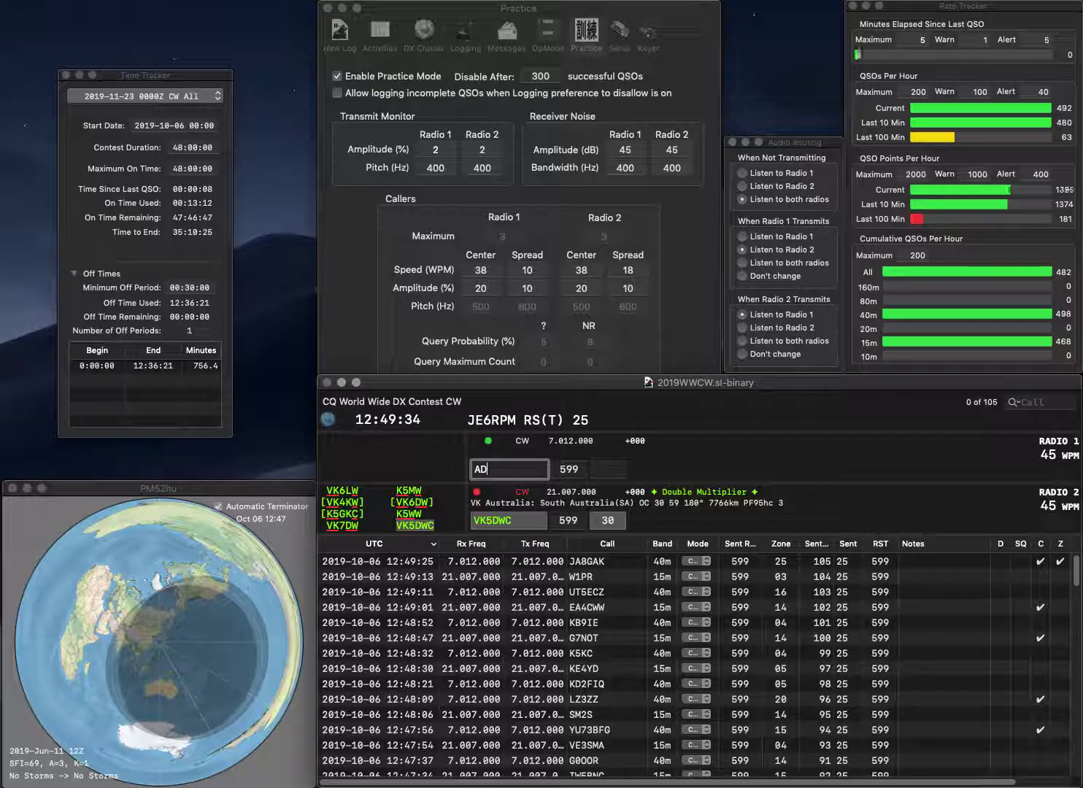
key("Return")
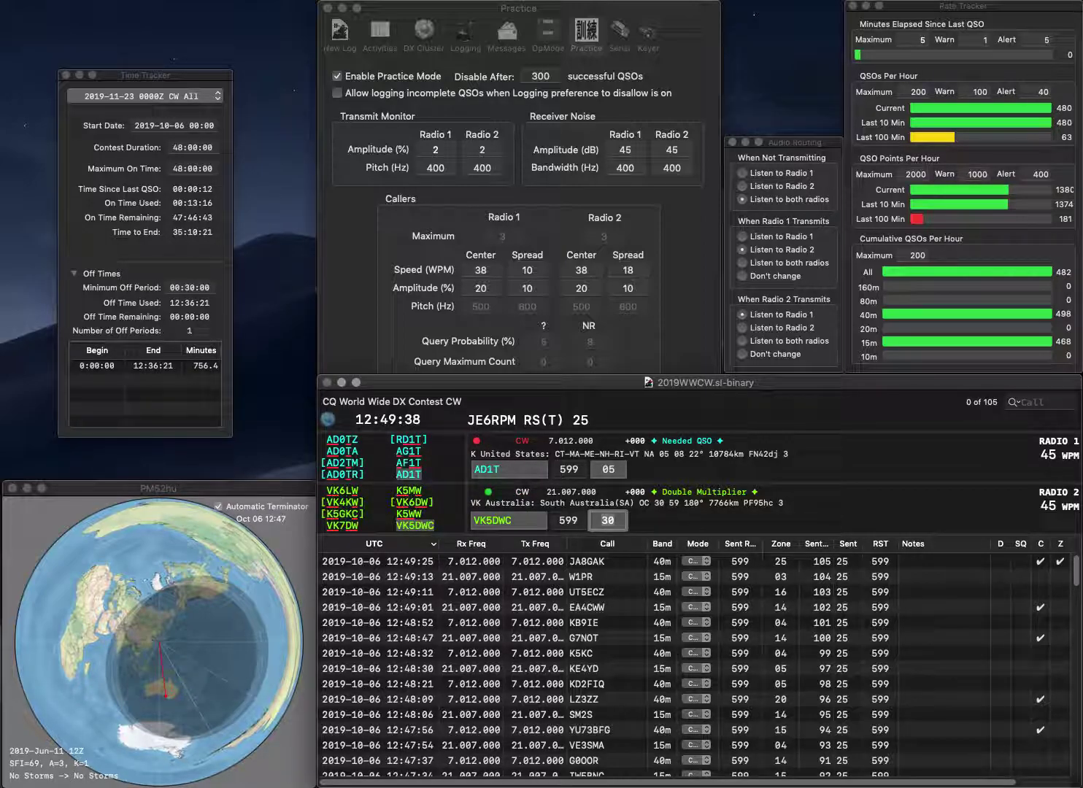
key("Return")
key("Return")
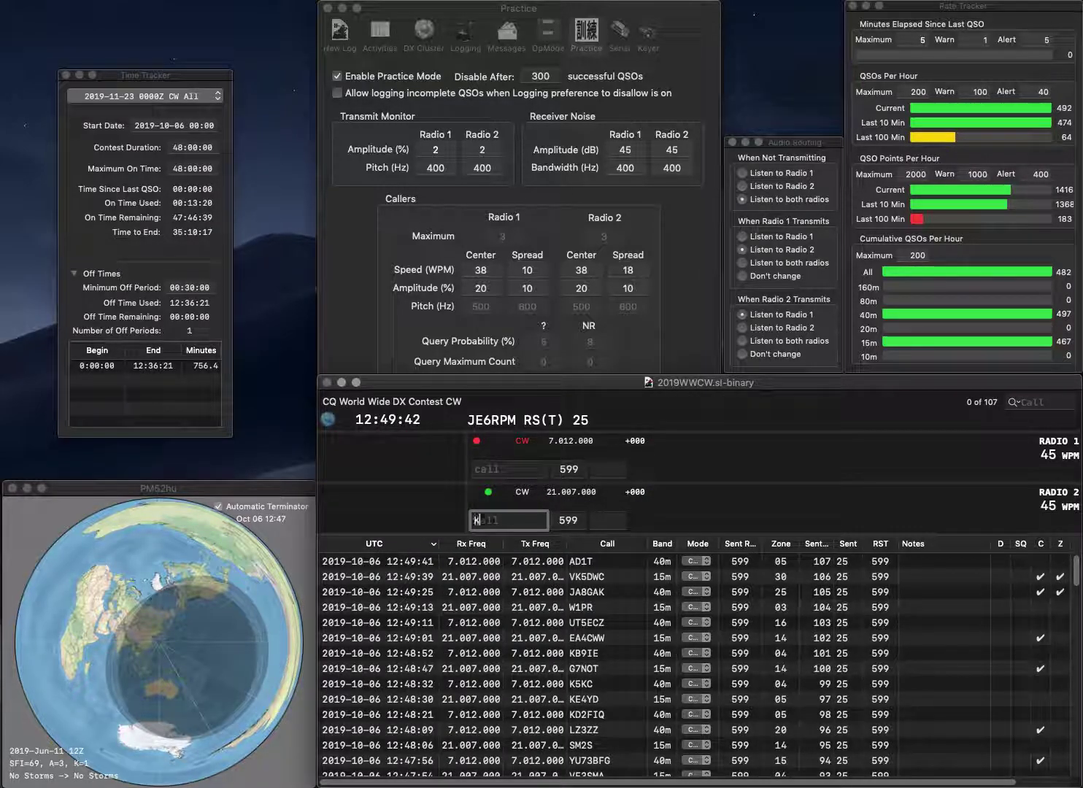
type("K9WA")
key("Return")
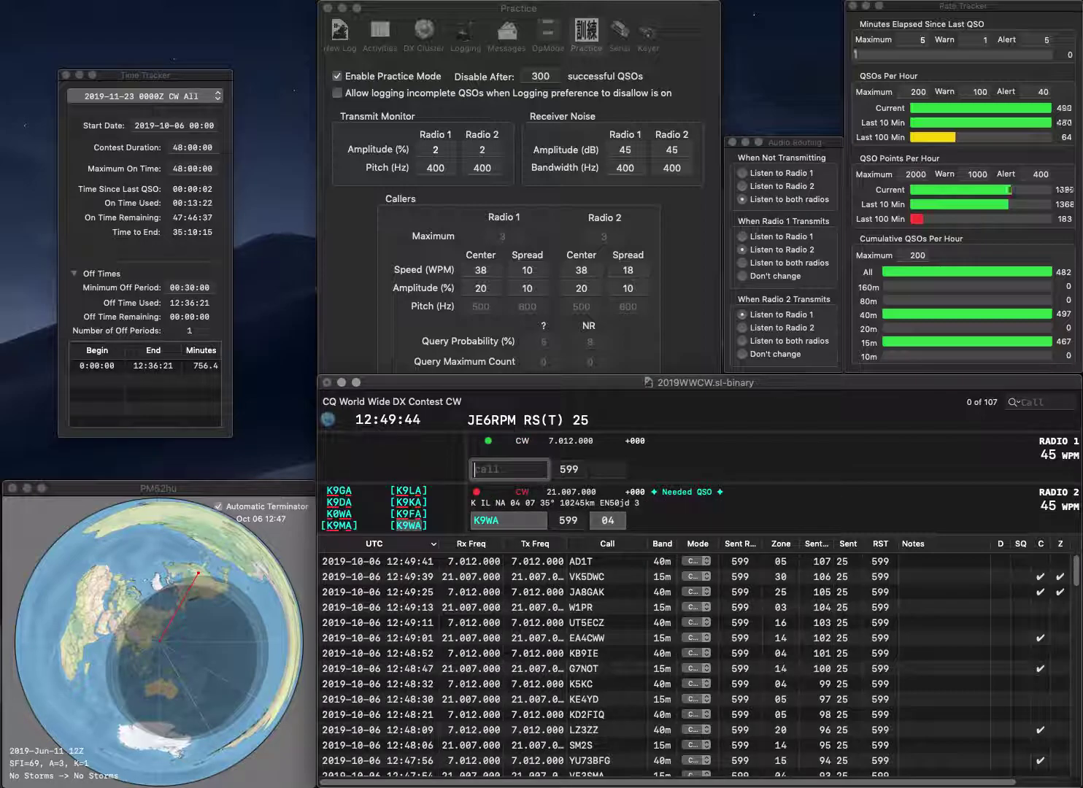
type("KT7W")
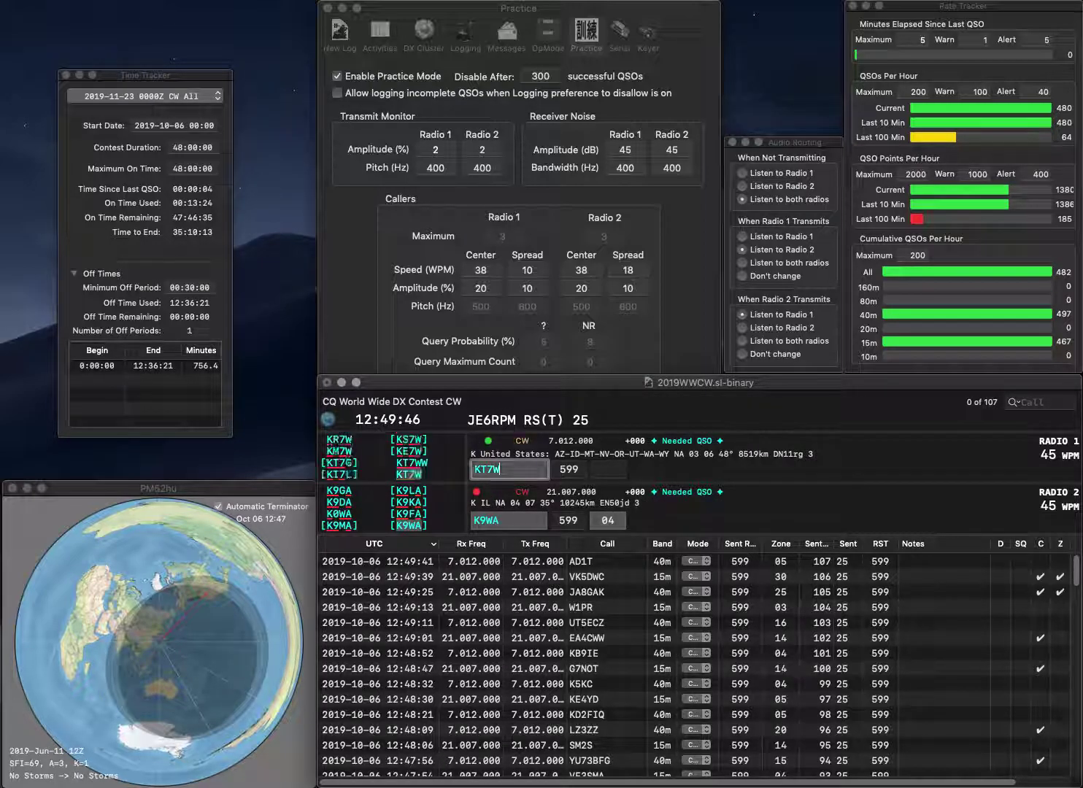
key("Return")
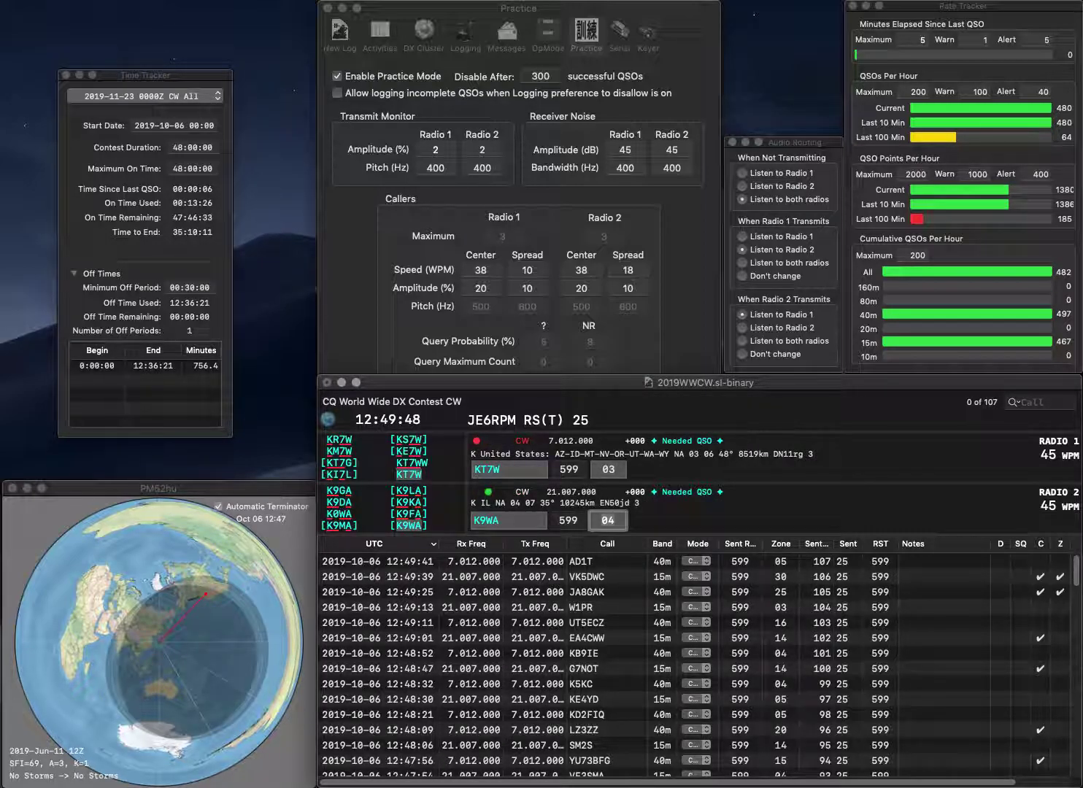
key("Return")
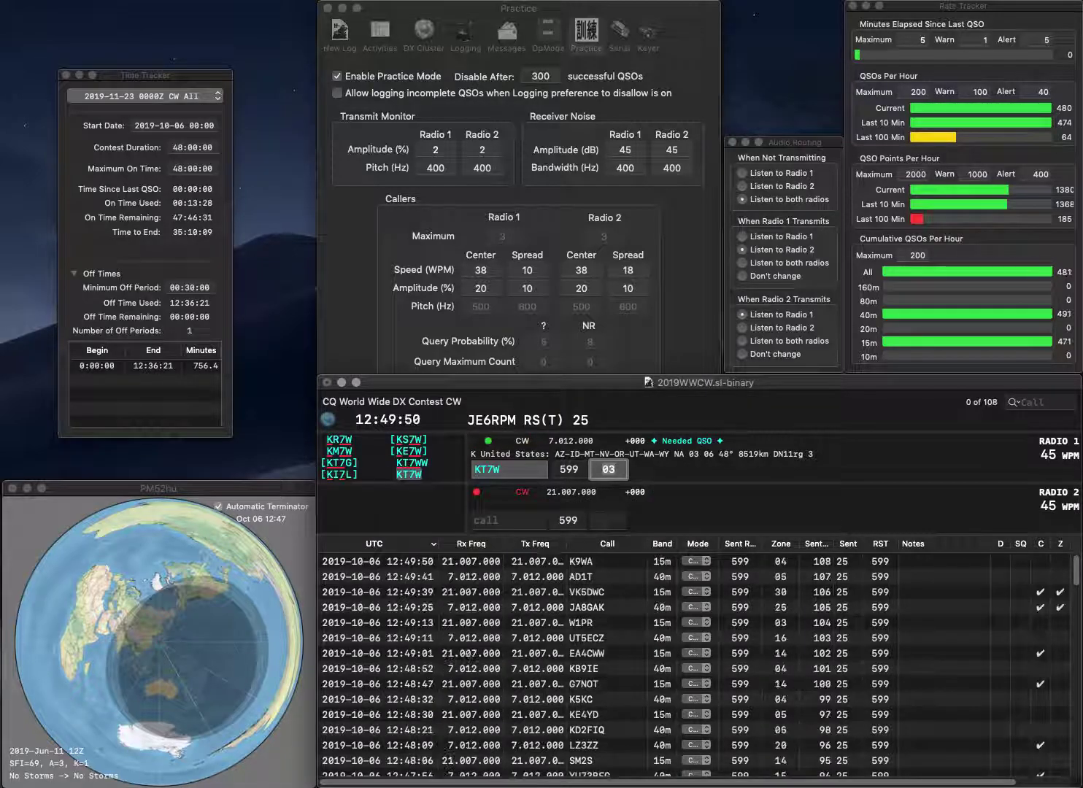
key("Return")
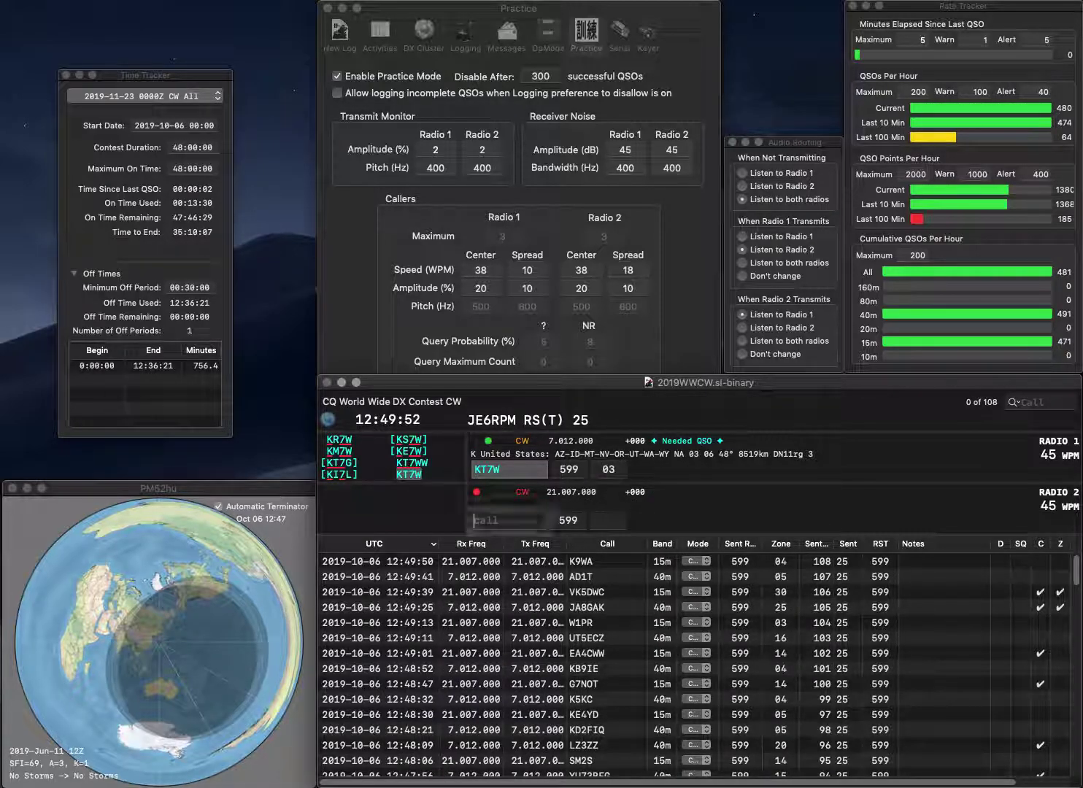
type("DM3M")
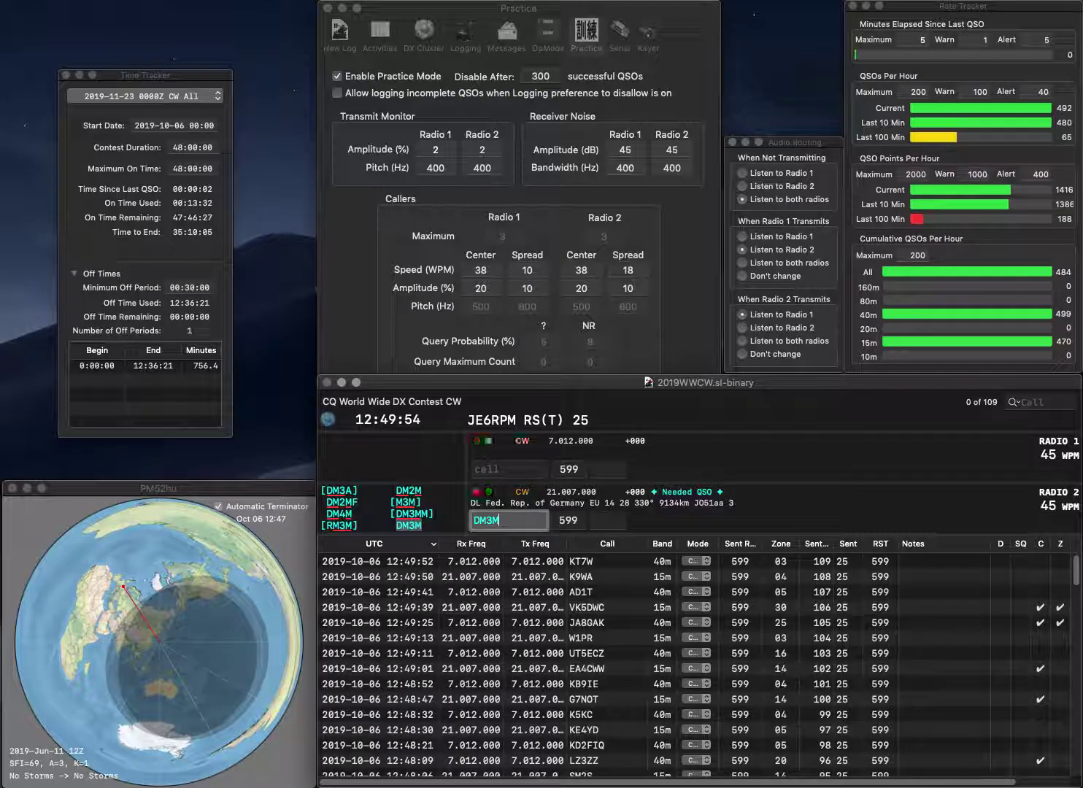
key("Return")
type("9A")
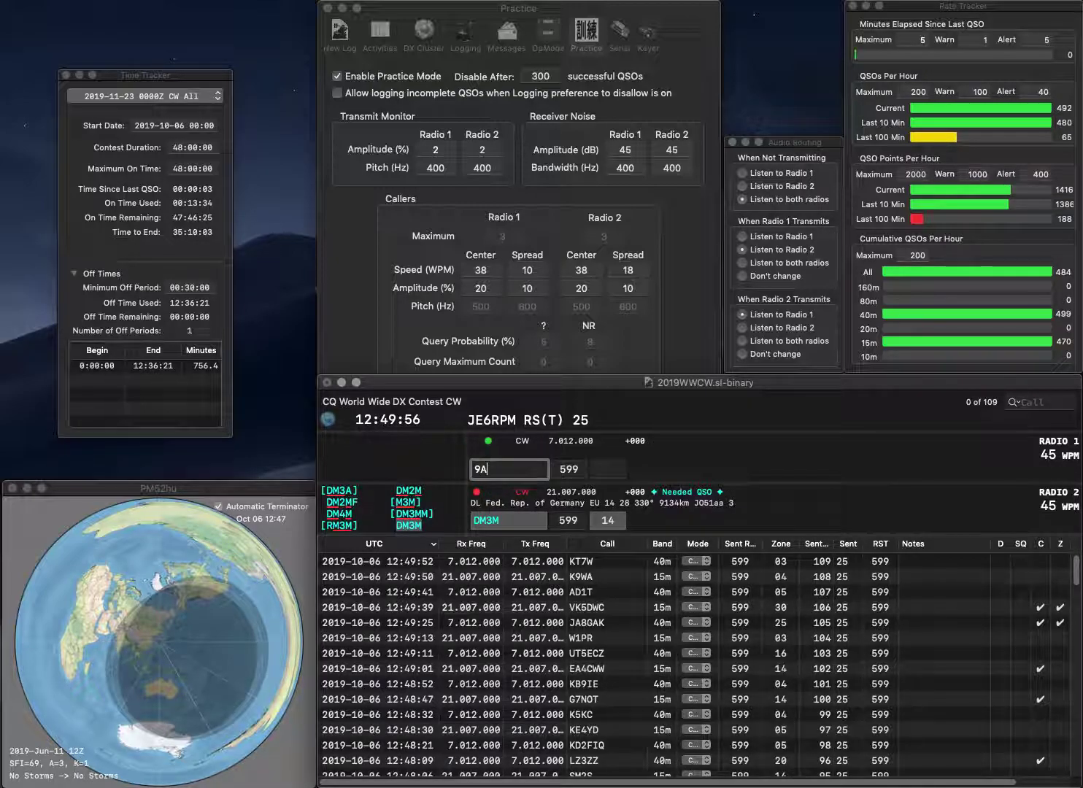
type("3MR")
key("Return")
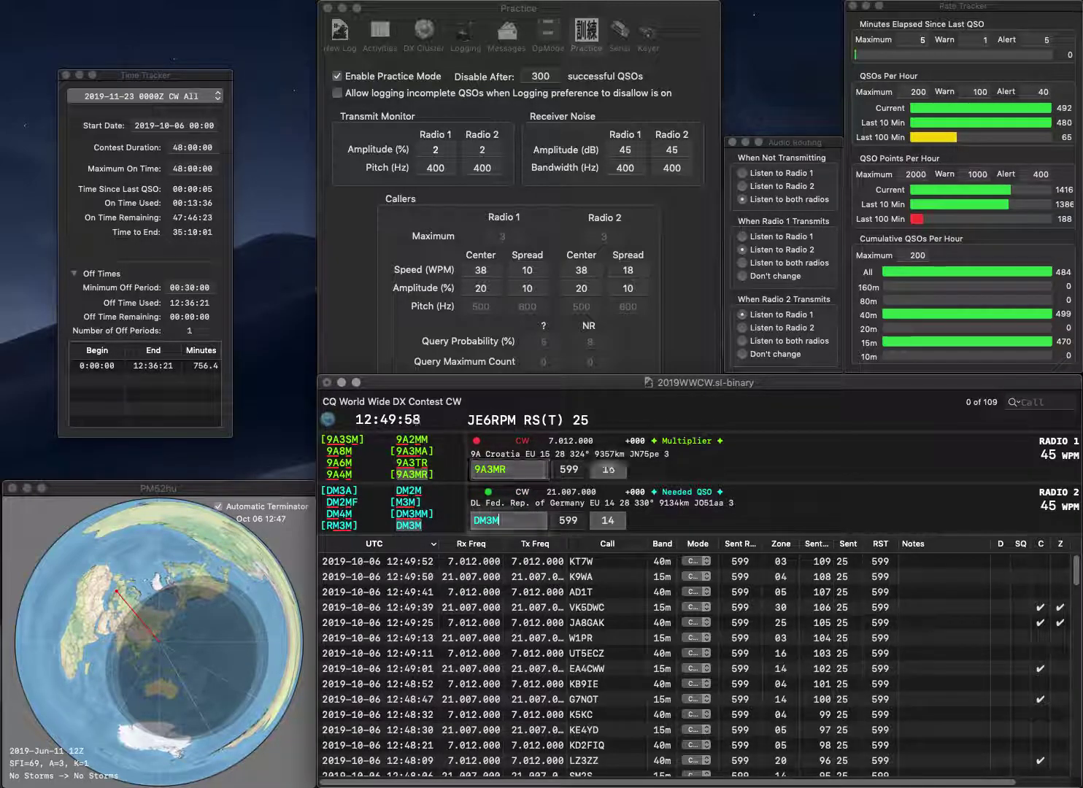
key("BackSpace")
key("BackSpace")
type("2M")
key("Tab")
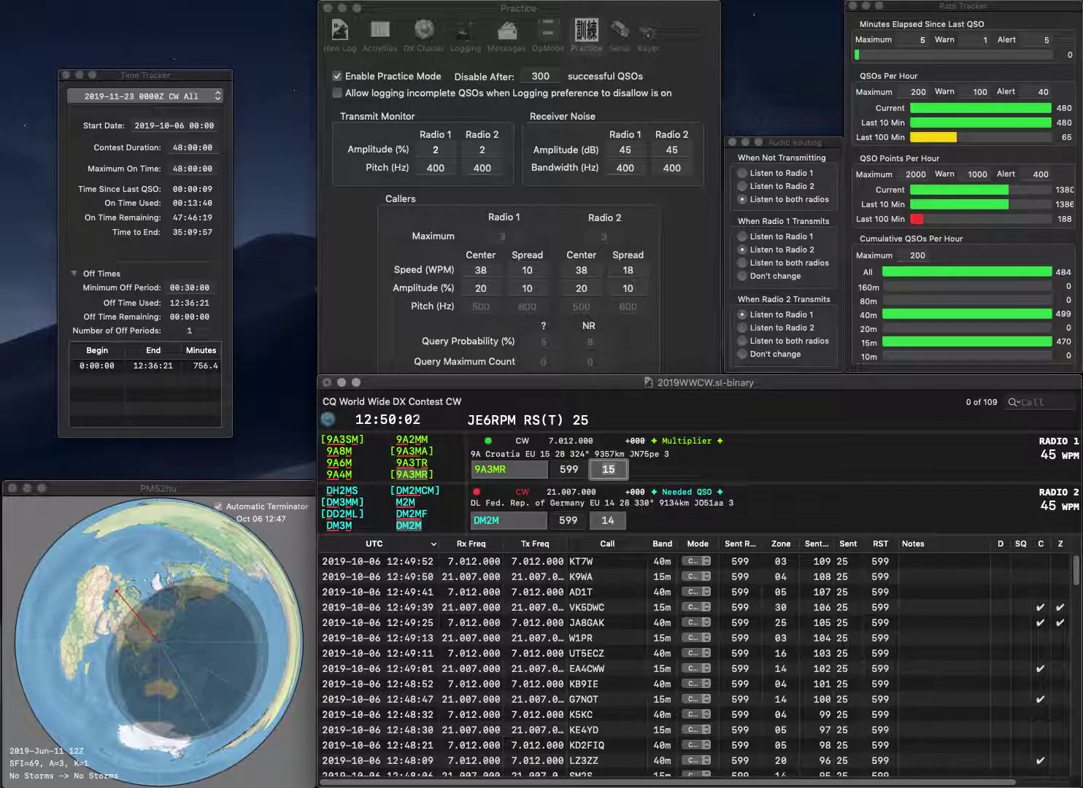
key("Return")
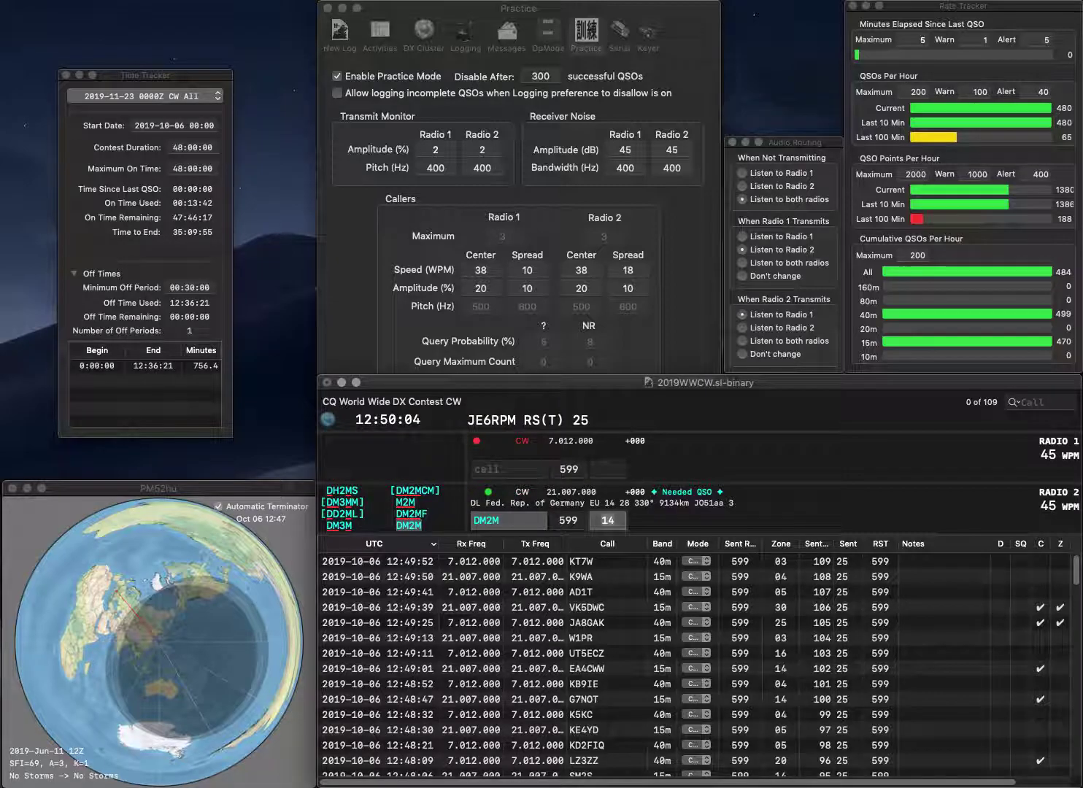
left_click(496, 520)
key("Tab")
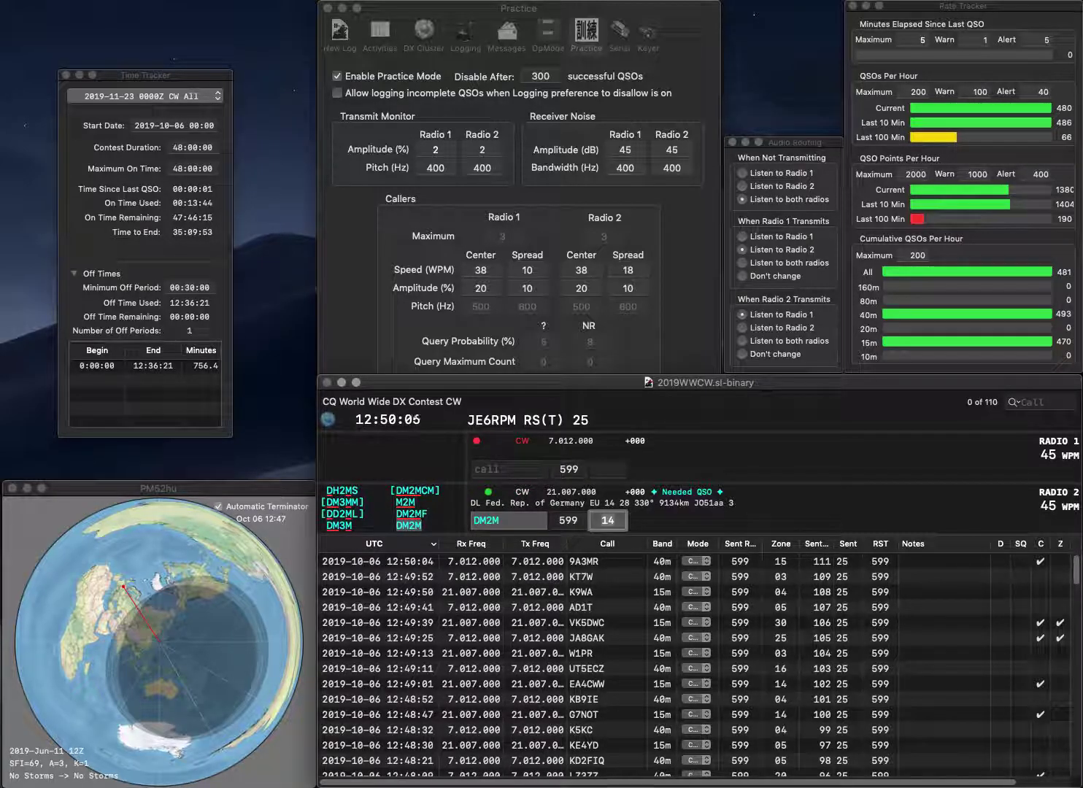
key("Return")
Work and log NP2P on 40m and DF5EM on 15m
type("NP2P")
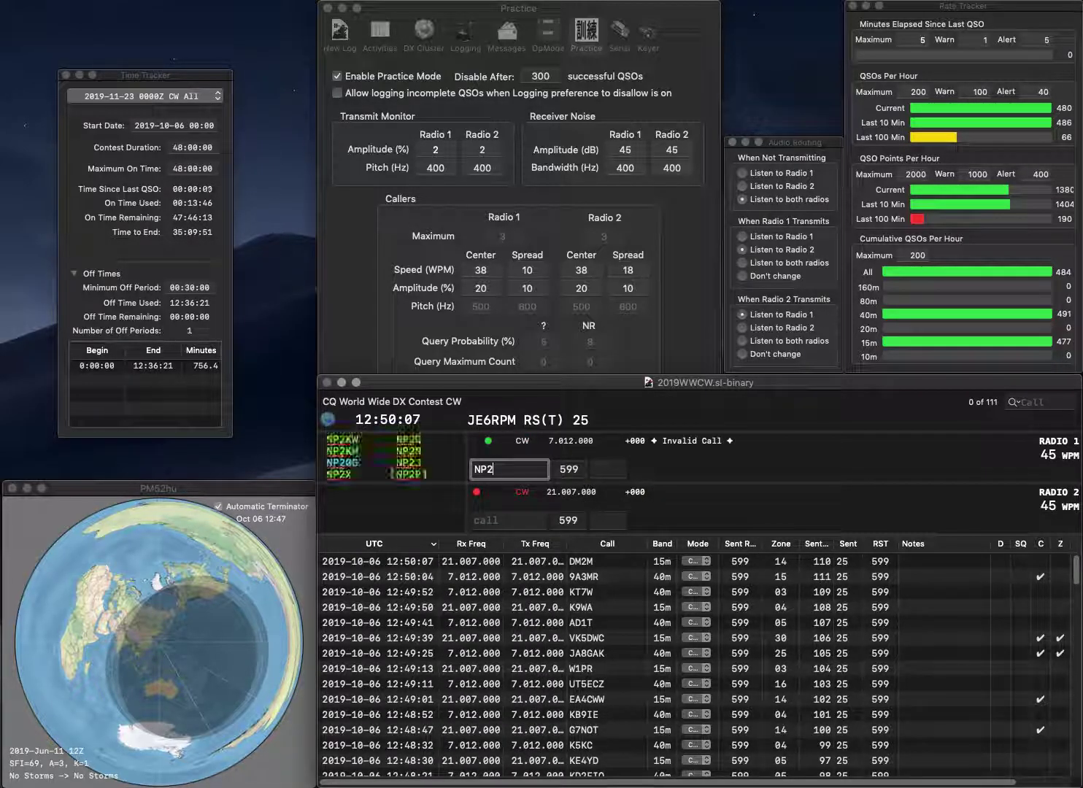
key("Return")
type("DF5EM")
key("Return")
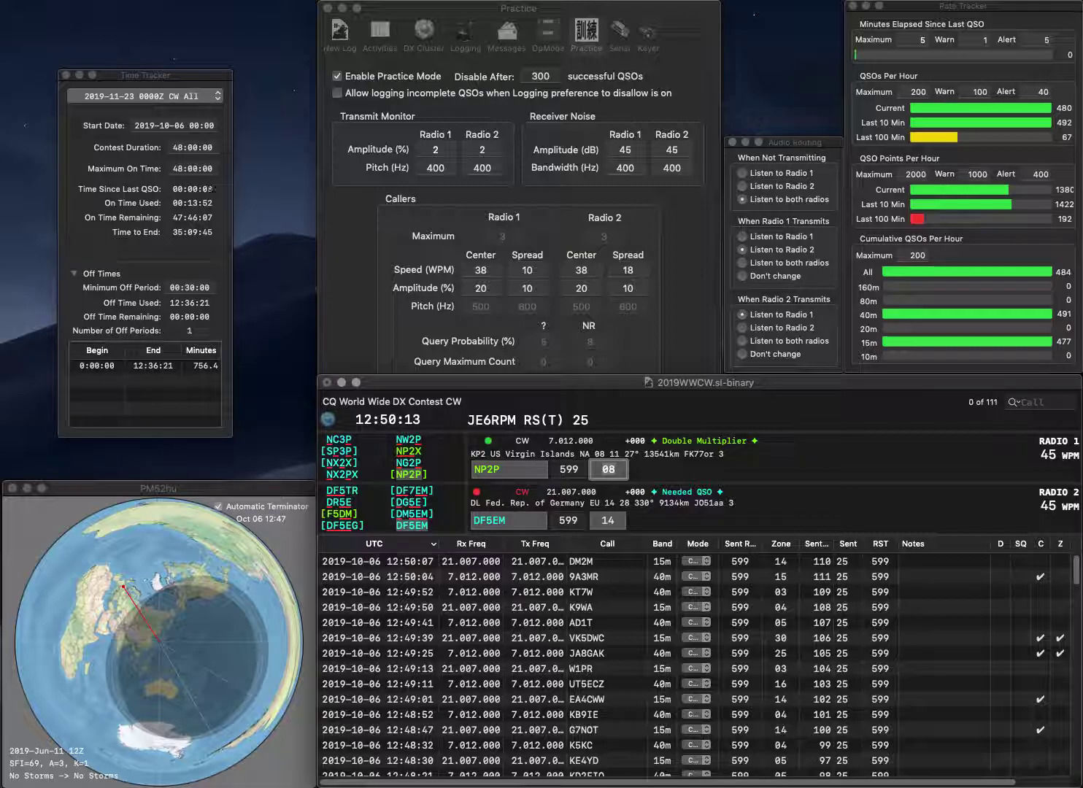
key("Return")
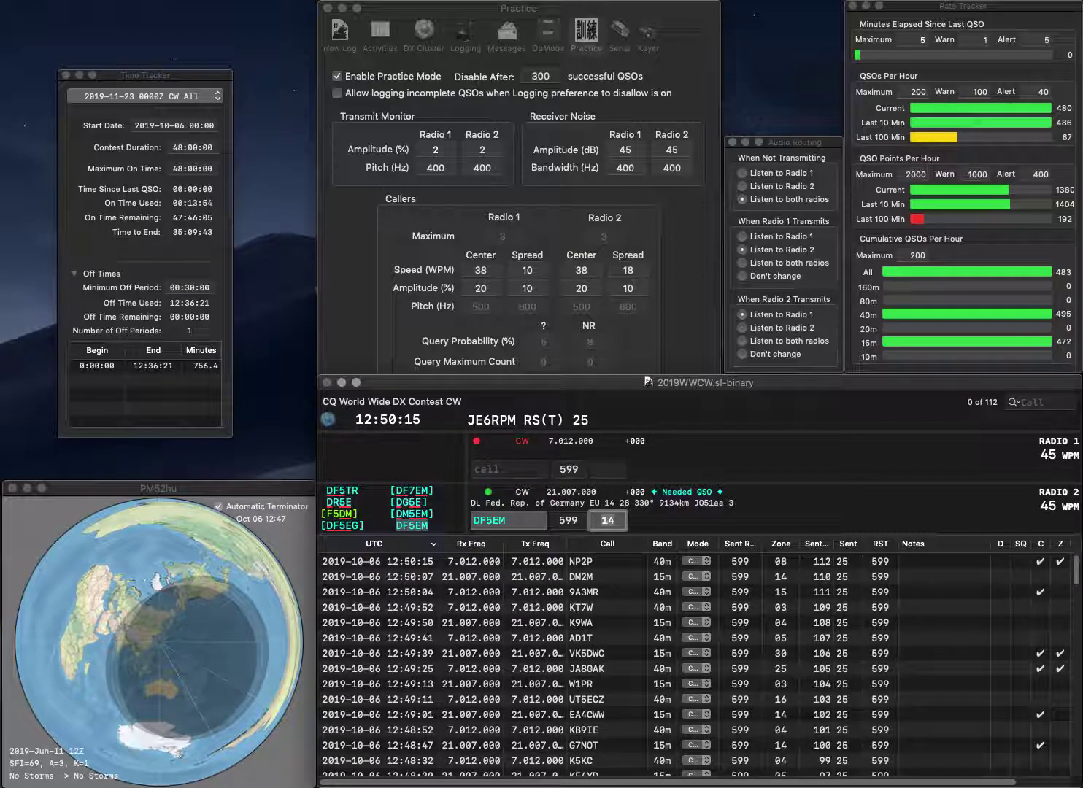
key("Return")
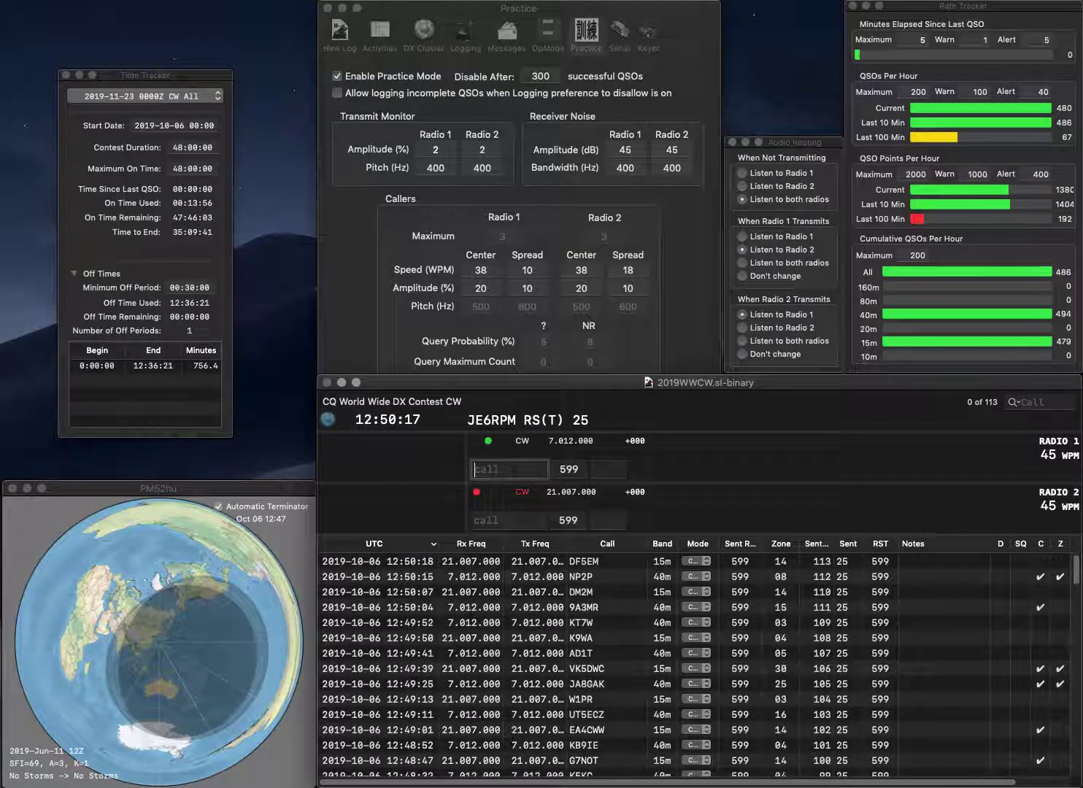
type("KE1UN")
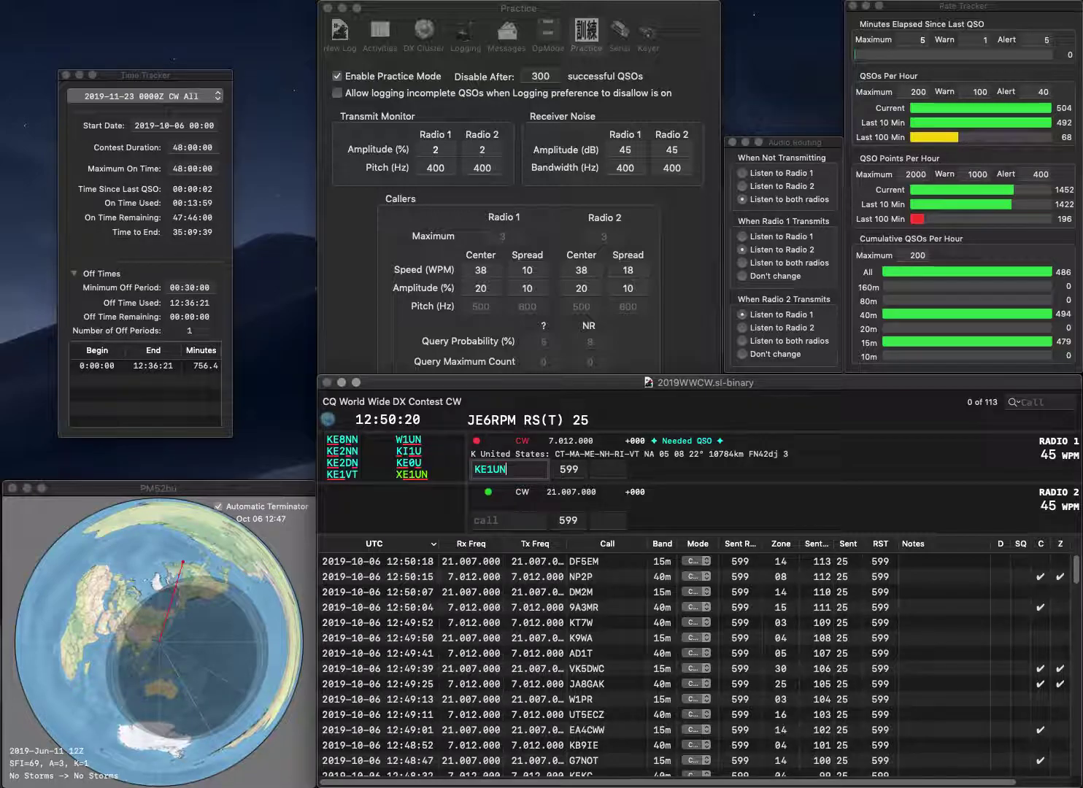
key("Return")
type("N5")
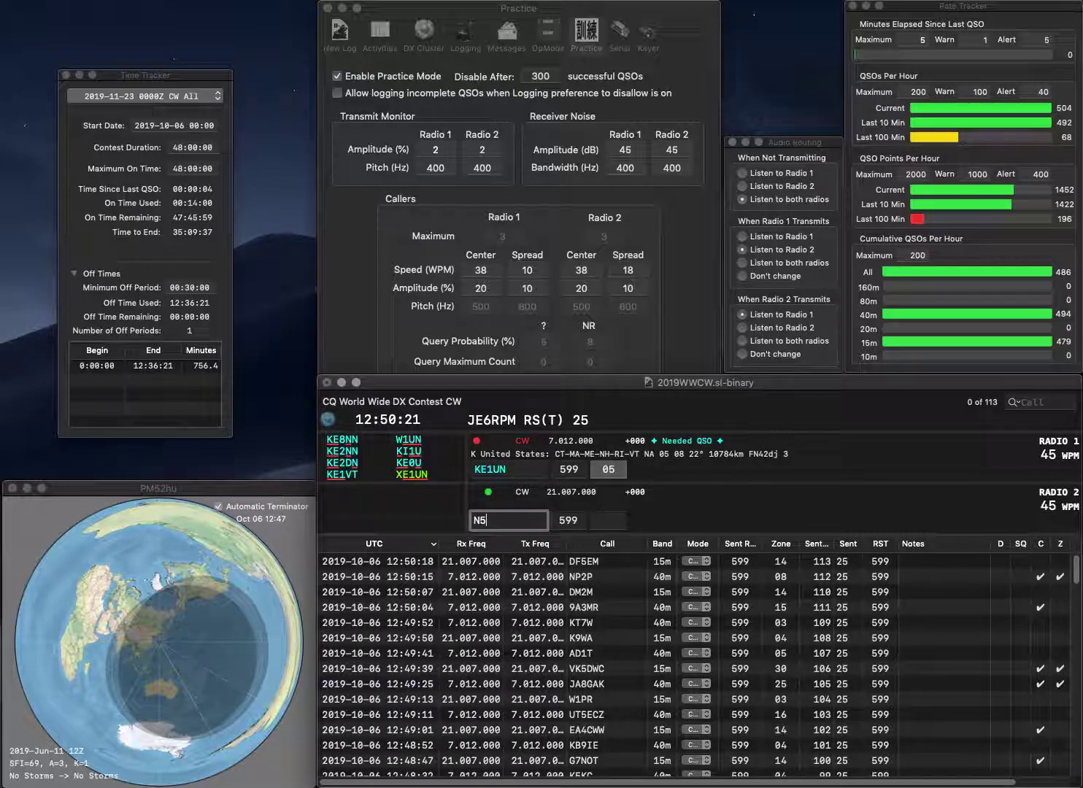
type("XJ")
key("Return")
key("Tab")
key("Left")
key("Left")
key("Left")
key("Left")
key("BackSpace")
type("X")
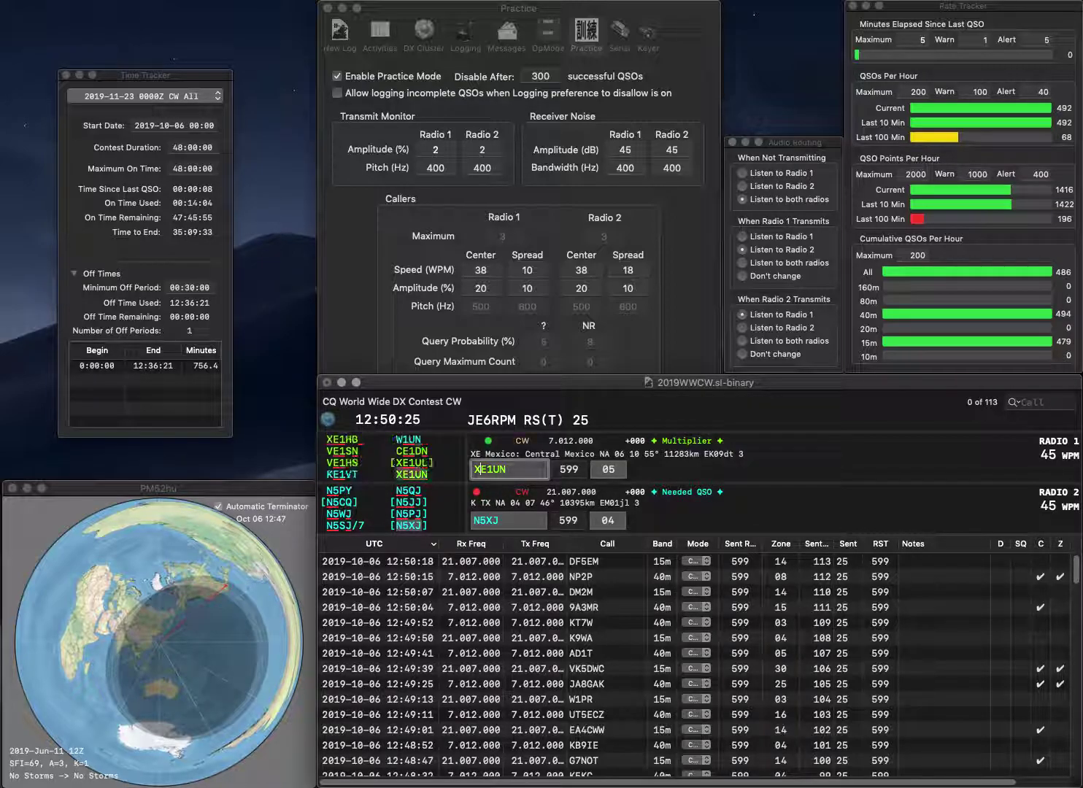
key("Return")
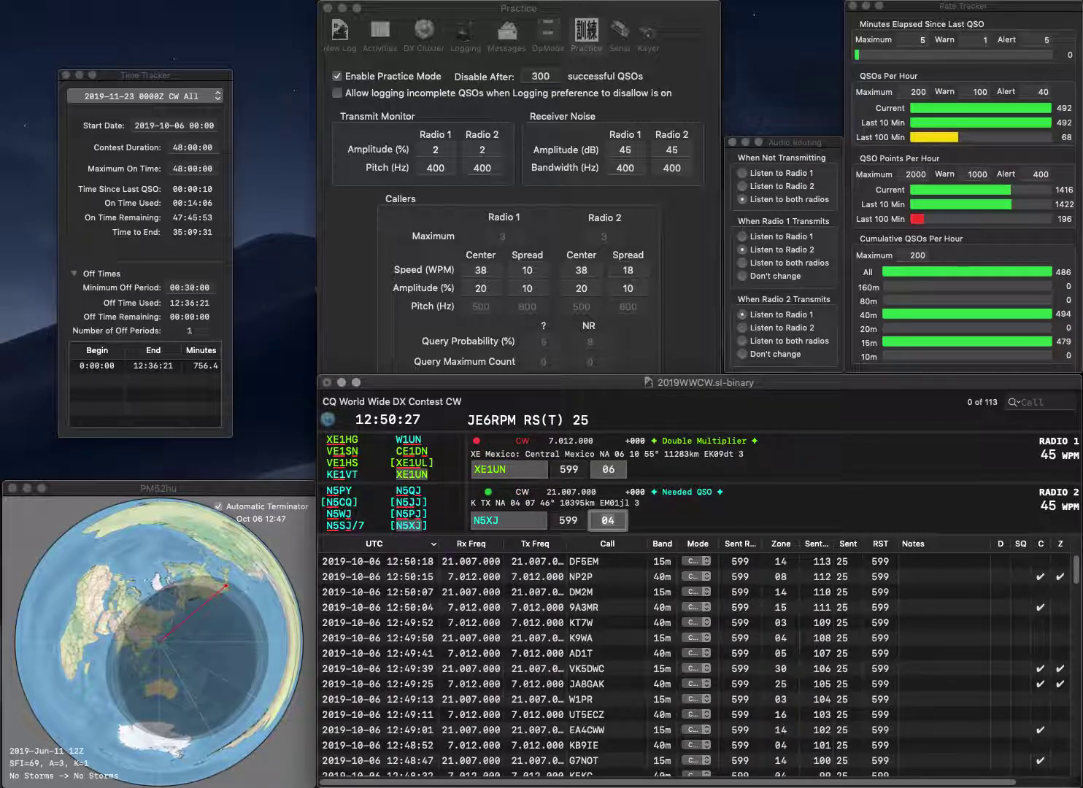
key("Return")
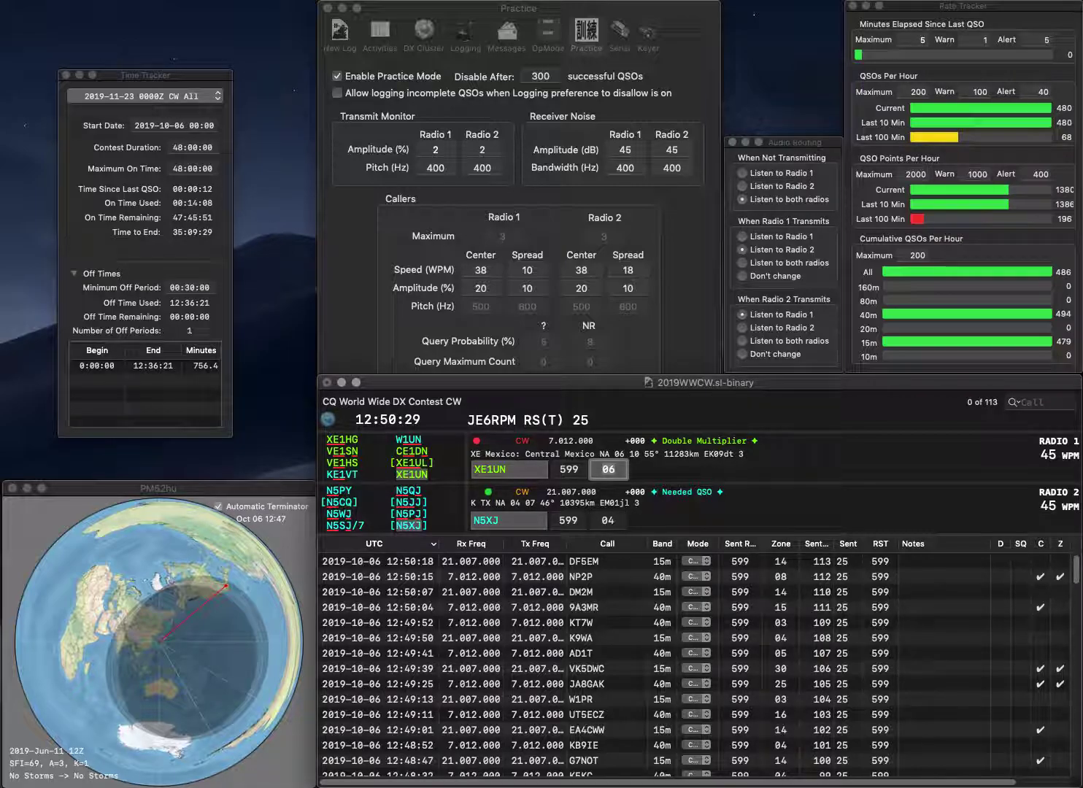
key("Return")
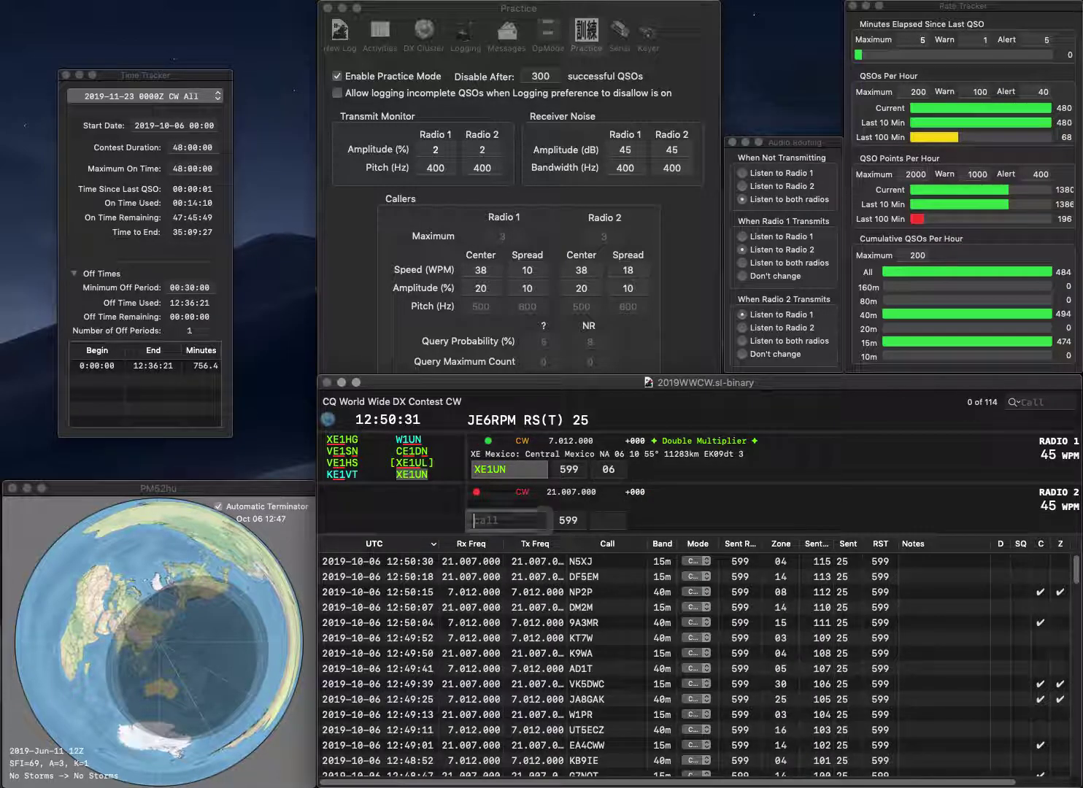
Work and log SM6GKT on 40m and AA0CW on 15m, starting from partial AA0
type("A0")
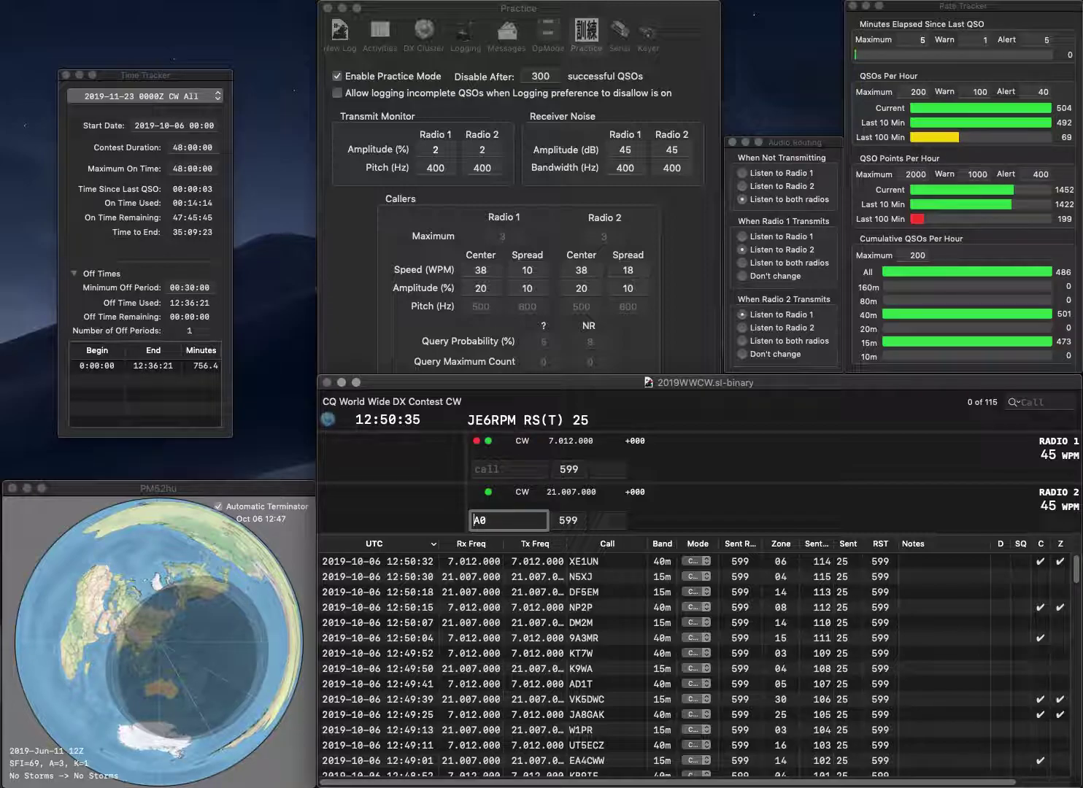
type("A")
key("Return")
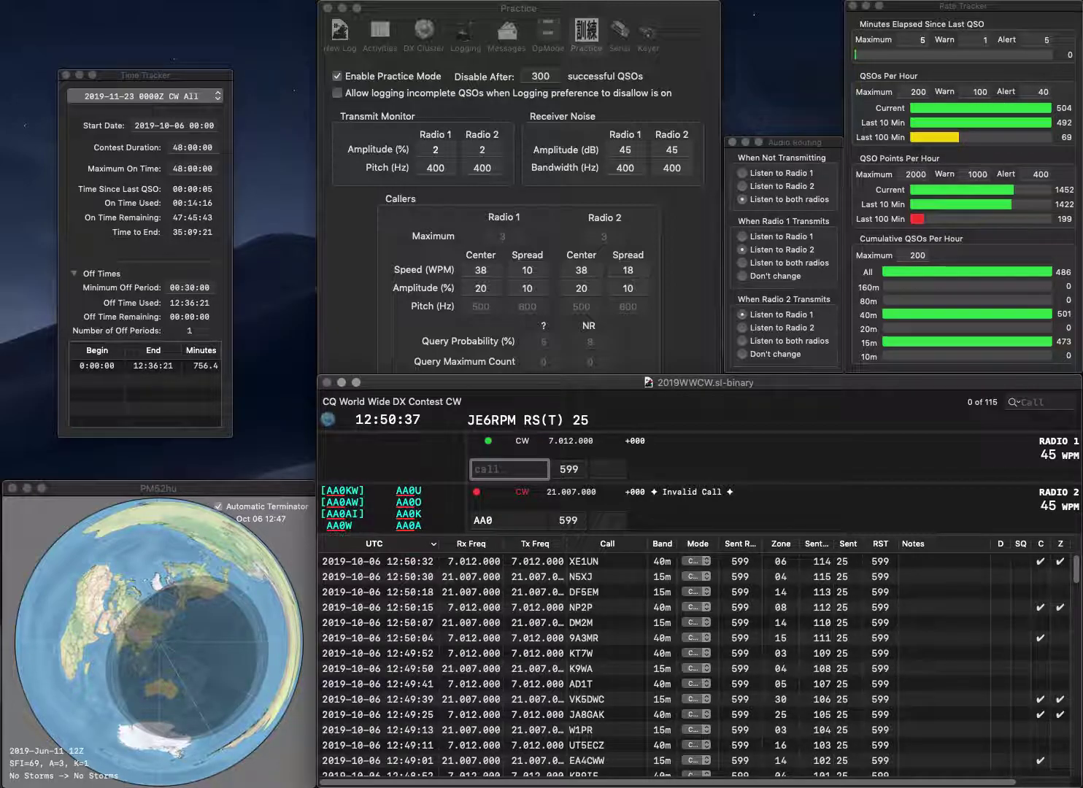
type("6GKT")
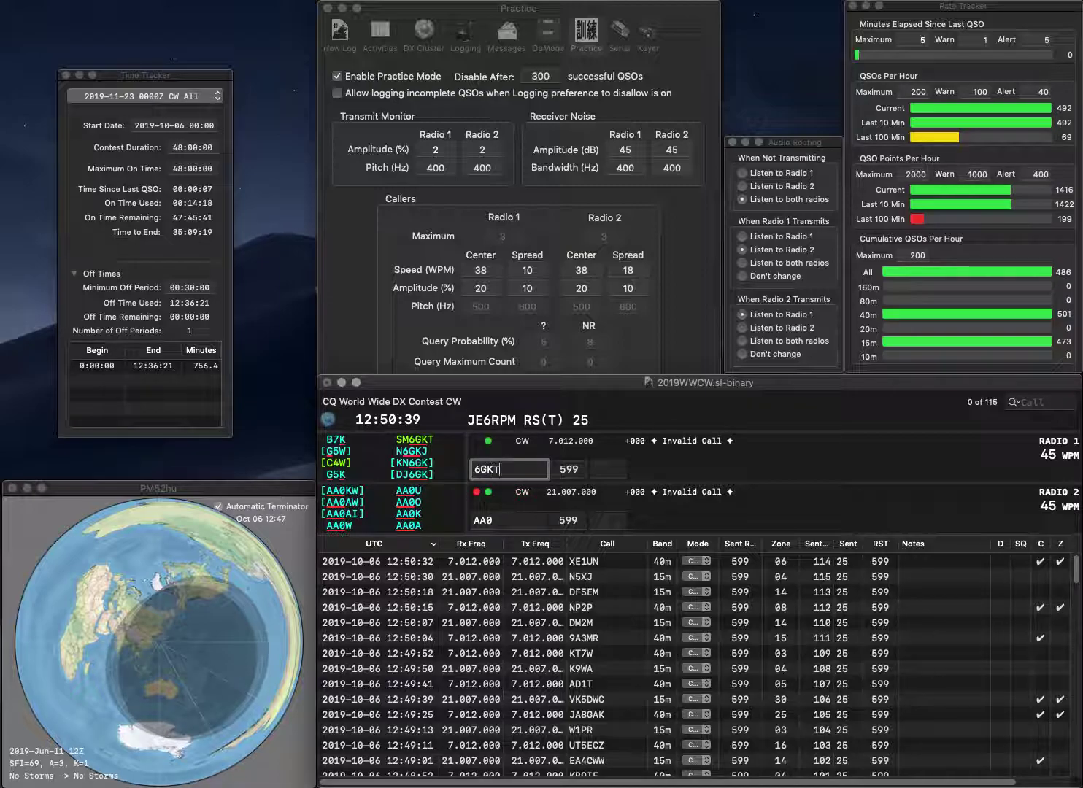
type("SM")
key("Return")
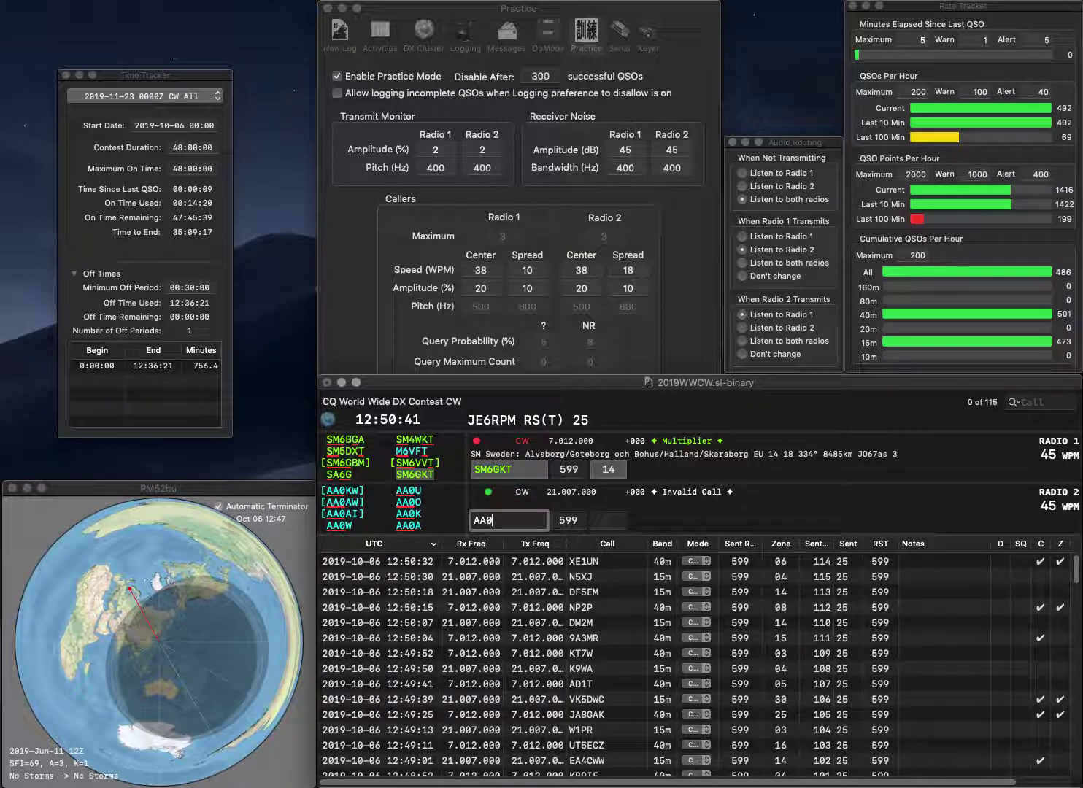
type("CW")
key("Return")
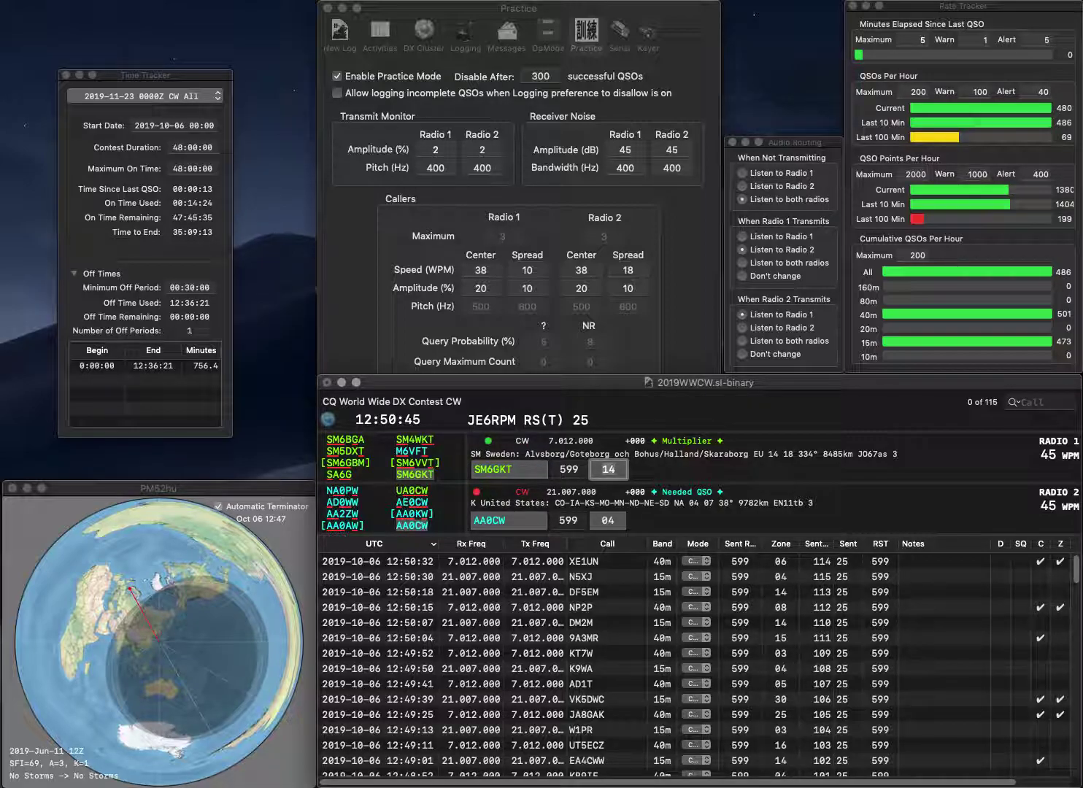
key("Return")
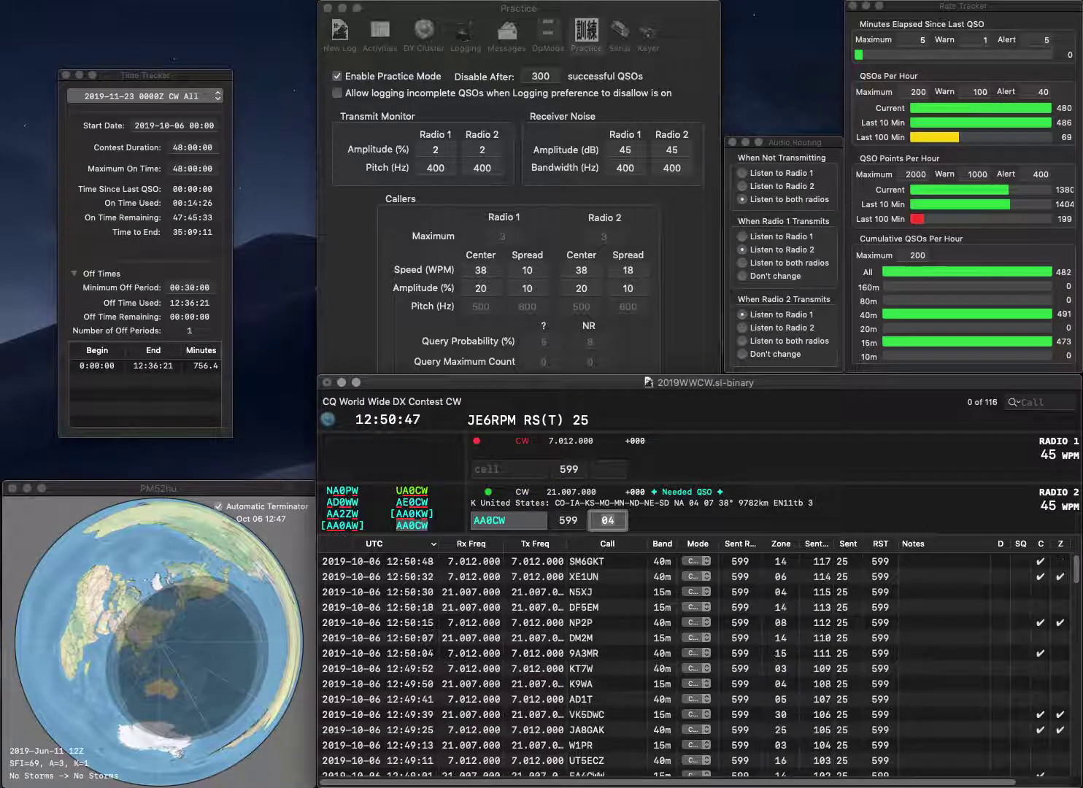
key("Return")
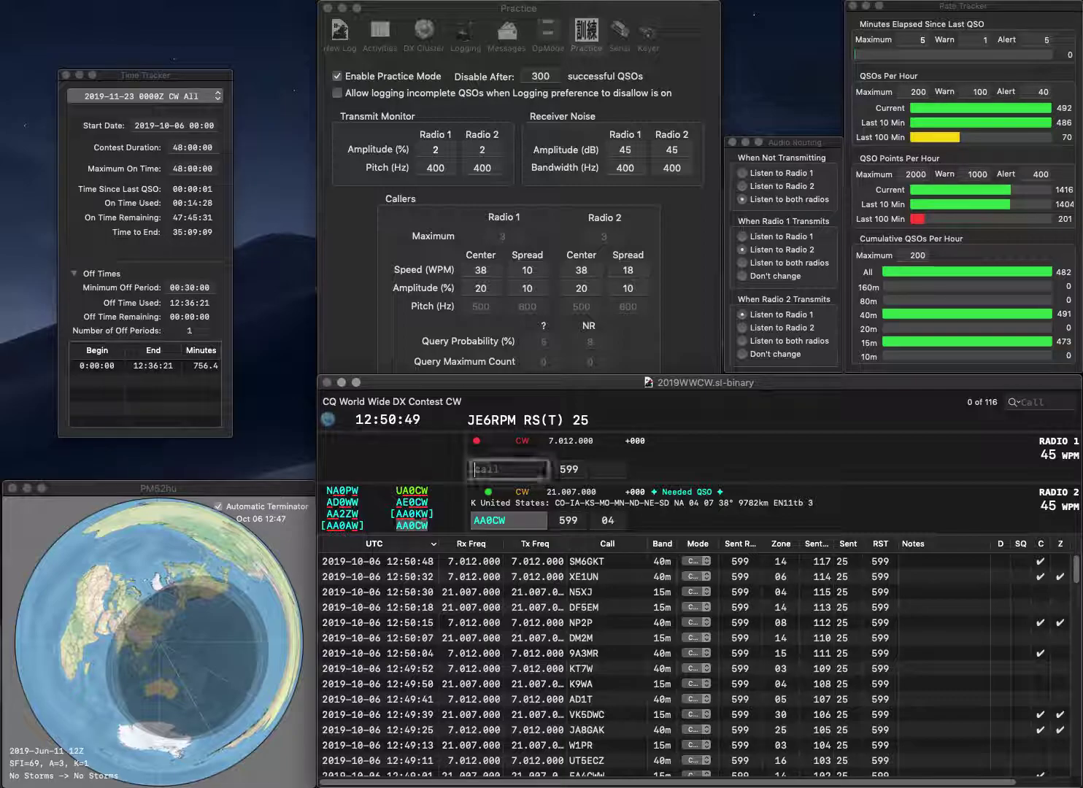
type("G")
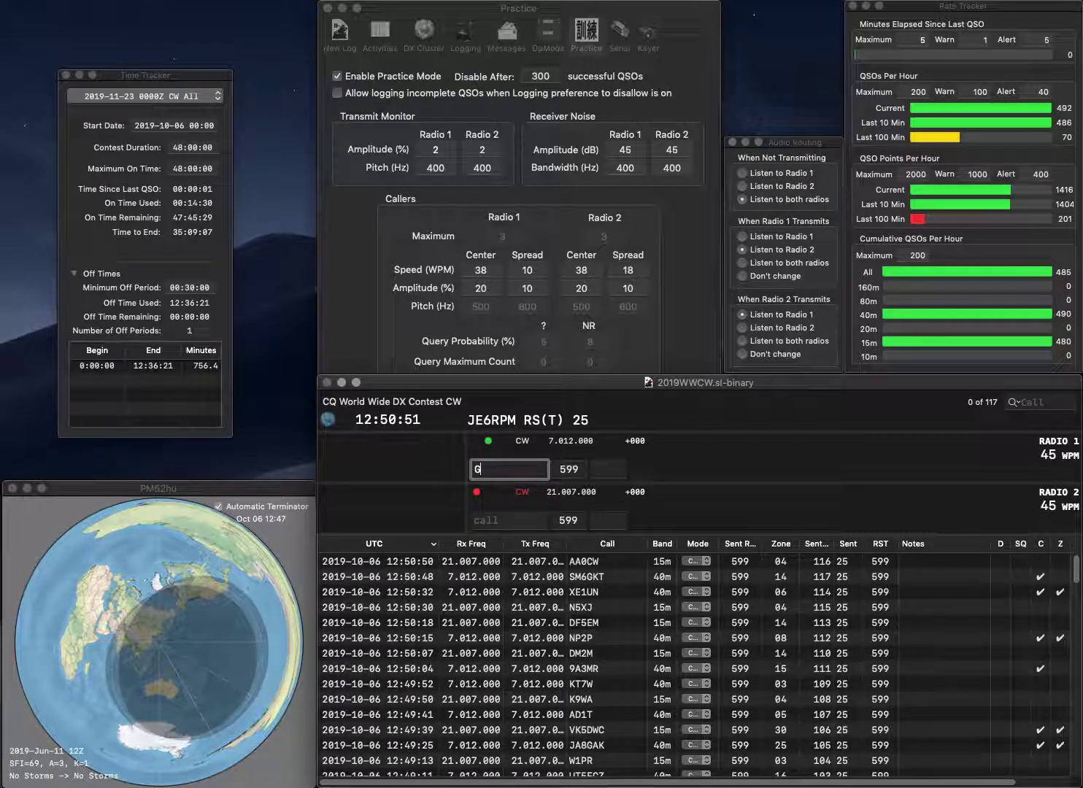
type("4IRN")
key("Return")
type("KC8QD")
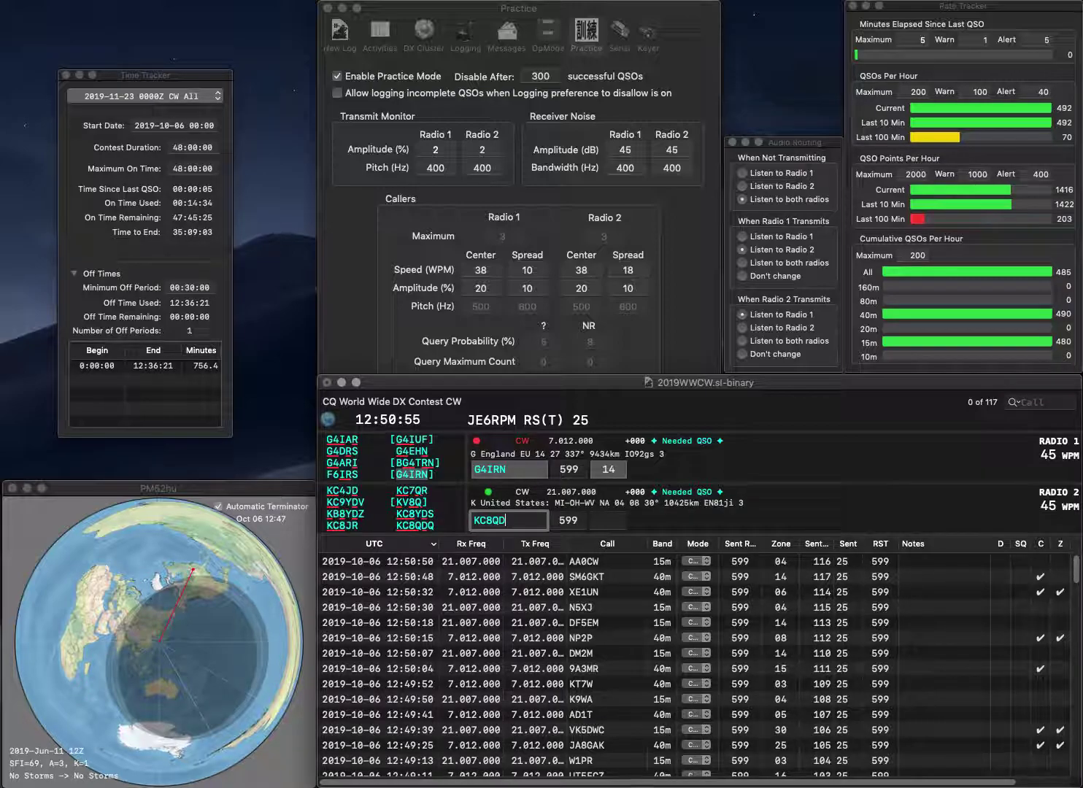
type("Q")
key("Return")
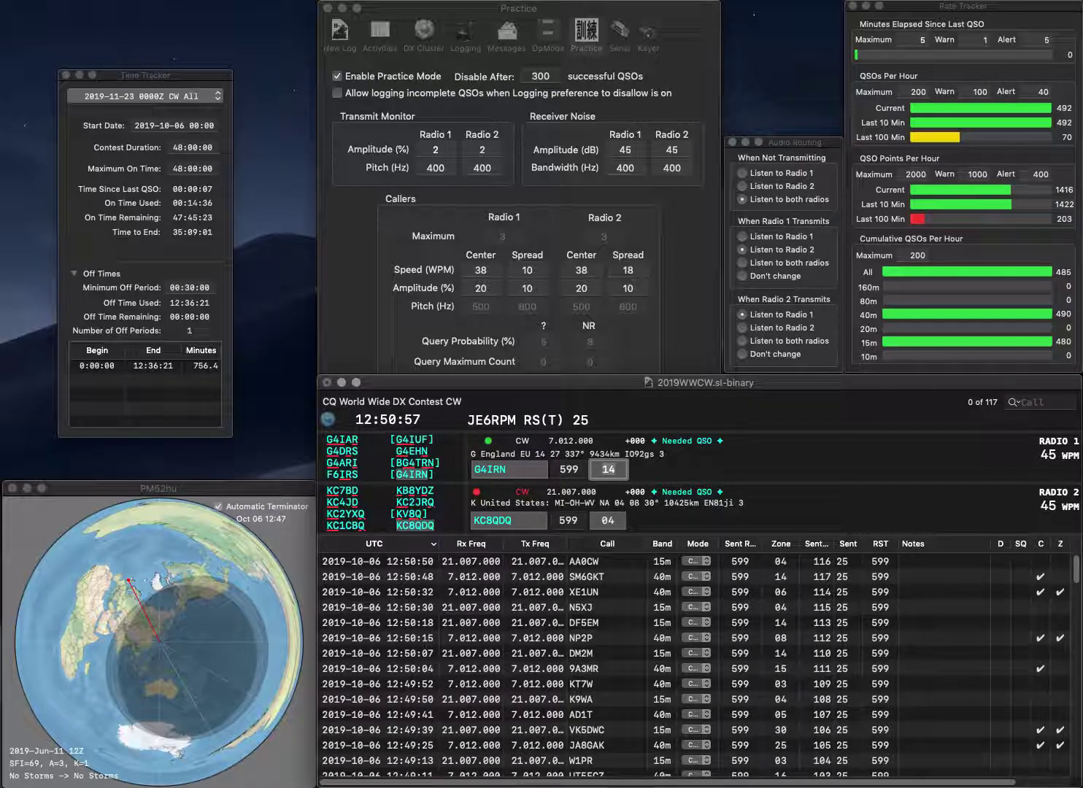
key("Return")
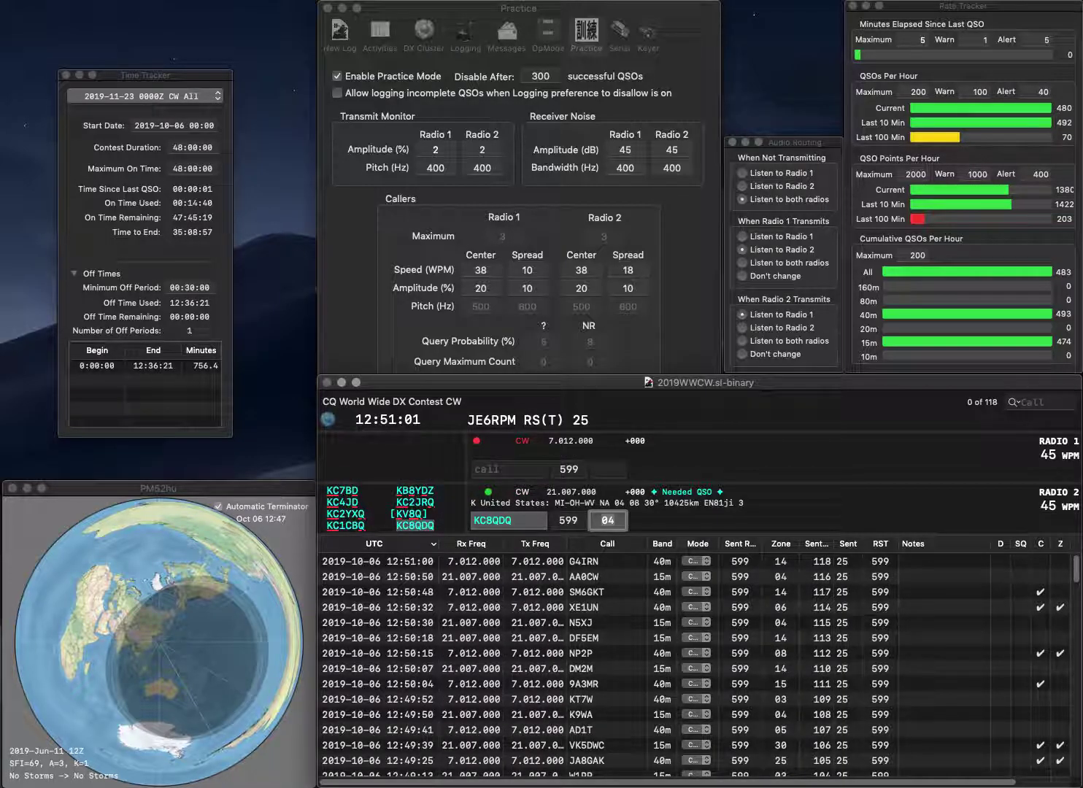
type("N4AME")
key("Return")
type("2")
key("Tab")
type("LO")
key("Left")
key("Left")
type("N")
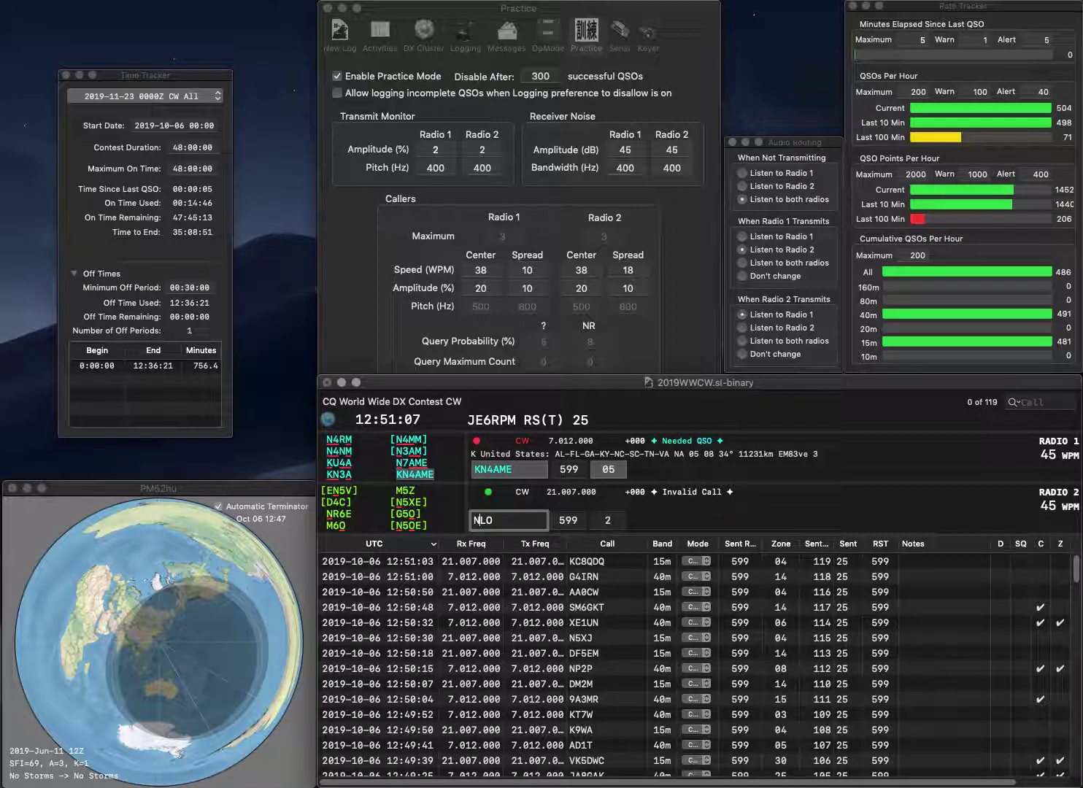
type("2")
key("Return")
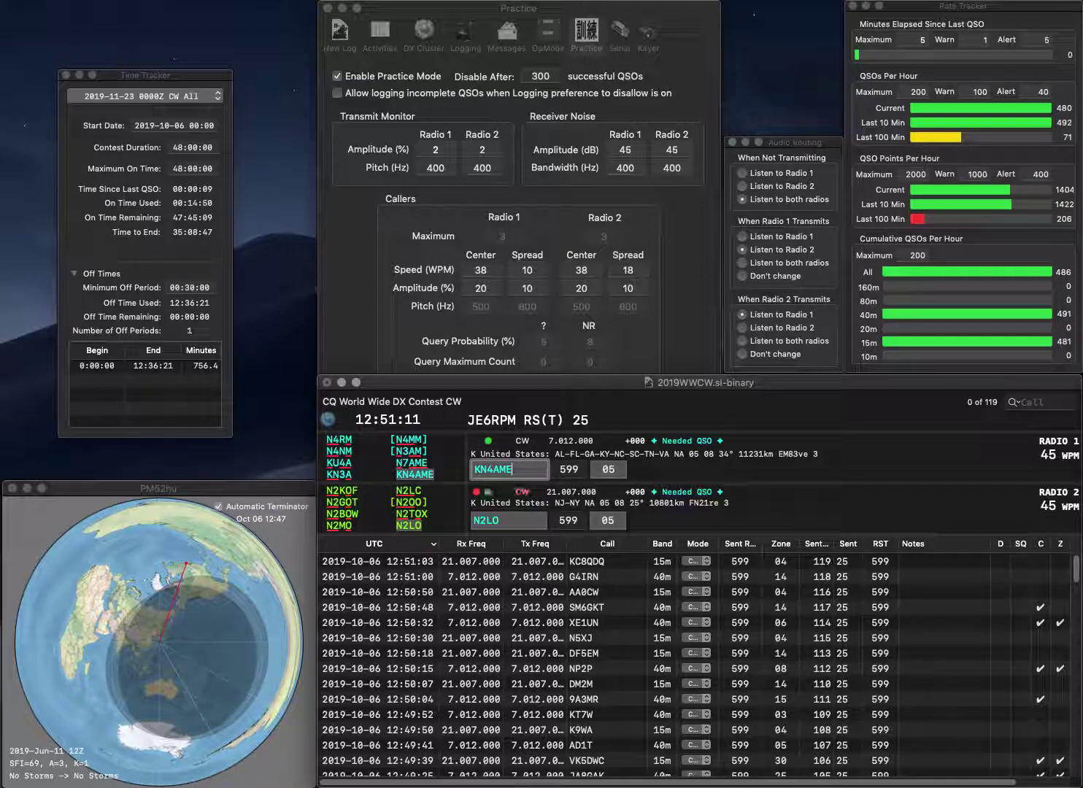
key("Return")
key("Return")
Work and log LZ3FM on Radio 1 while a partial call waits on Radio 2
type("LZ3PM")
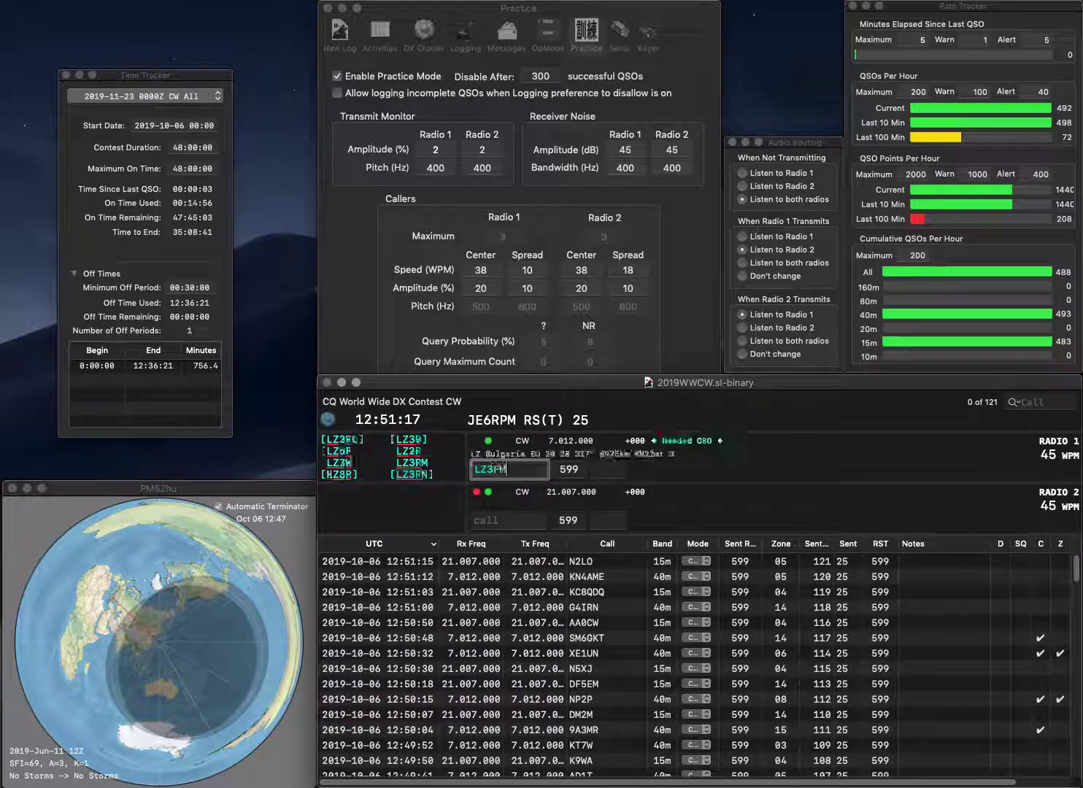
key("Return")
type("COU")
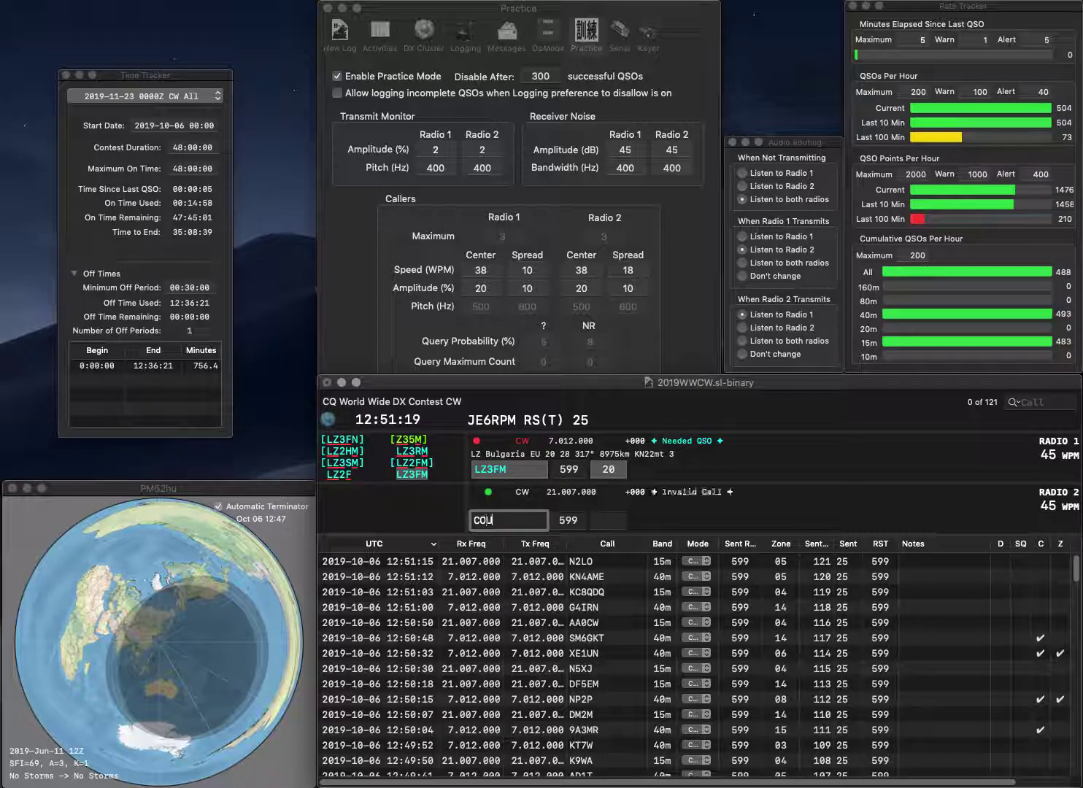
key("Return")
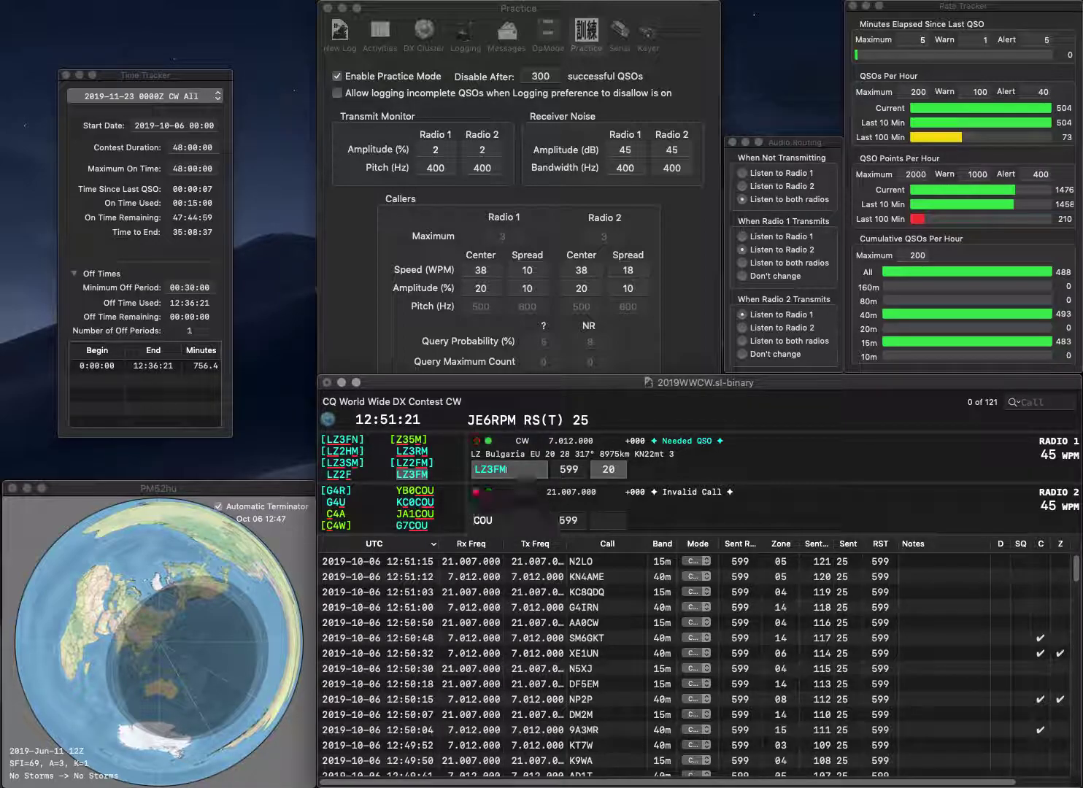
key("space")
key("Return")
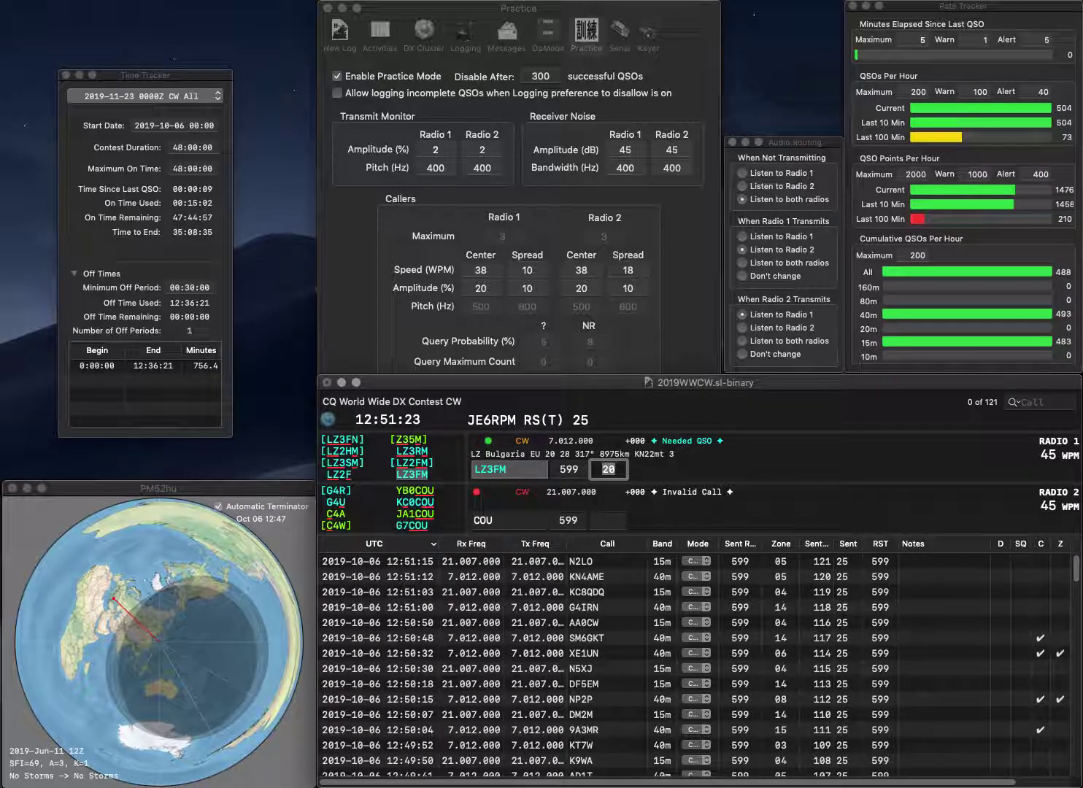
Correct Radio 2's call to W4CZU and send its exchange, then send JH1BTS's on Radio 1
type("W4")
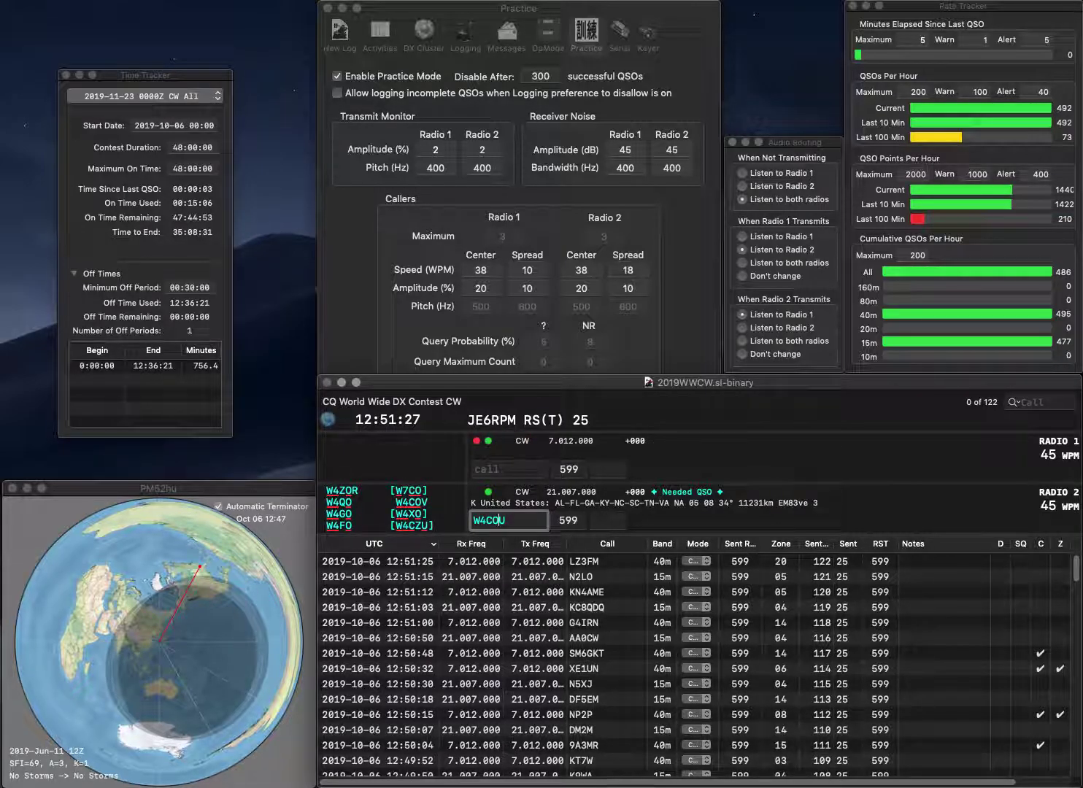
key("BackSpace")
type("Z")
key("Return")
type("BTS")
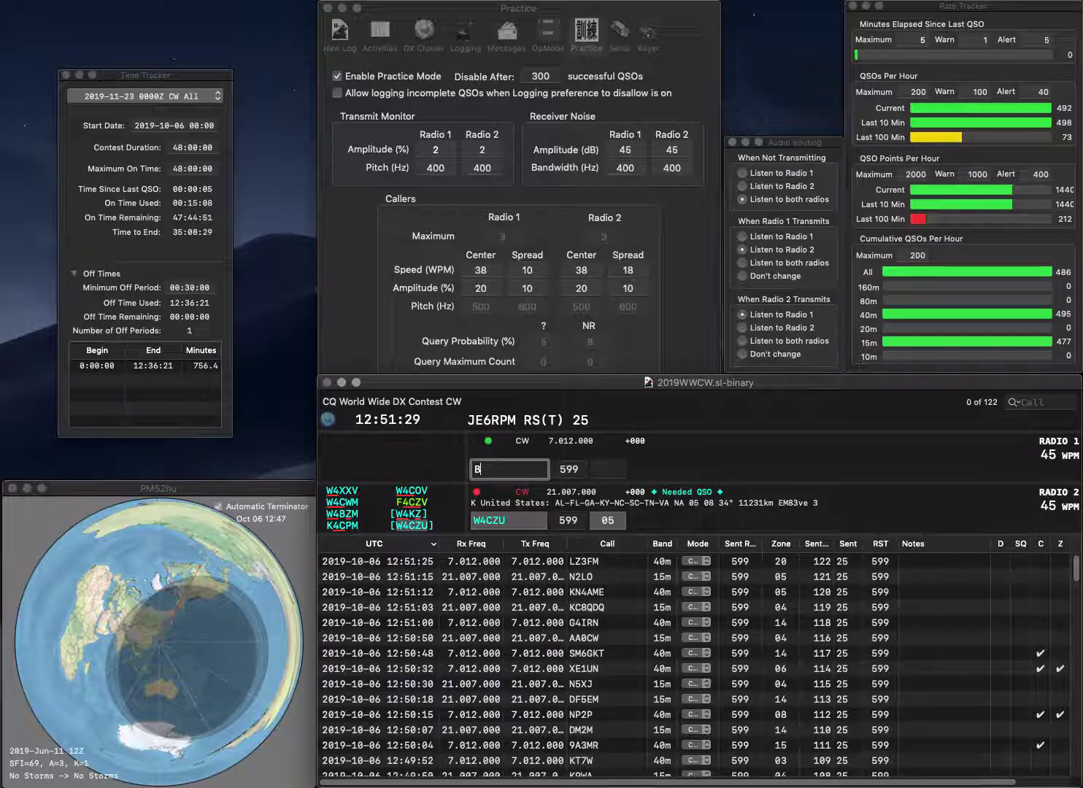
key("ctrl+a")
type("JH1")
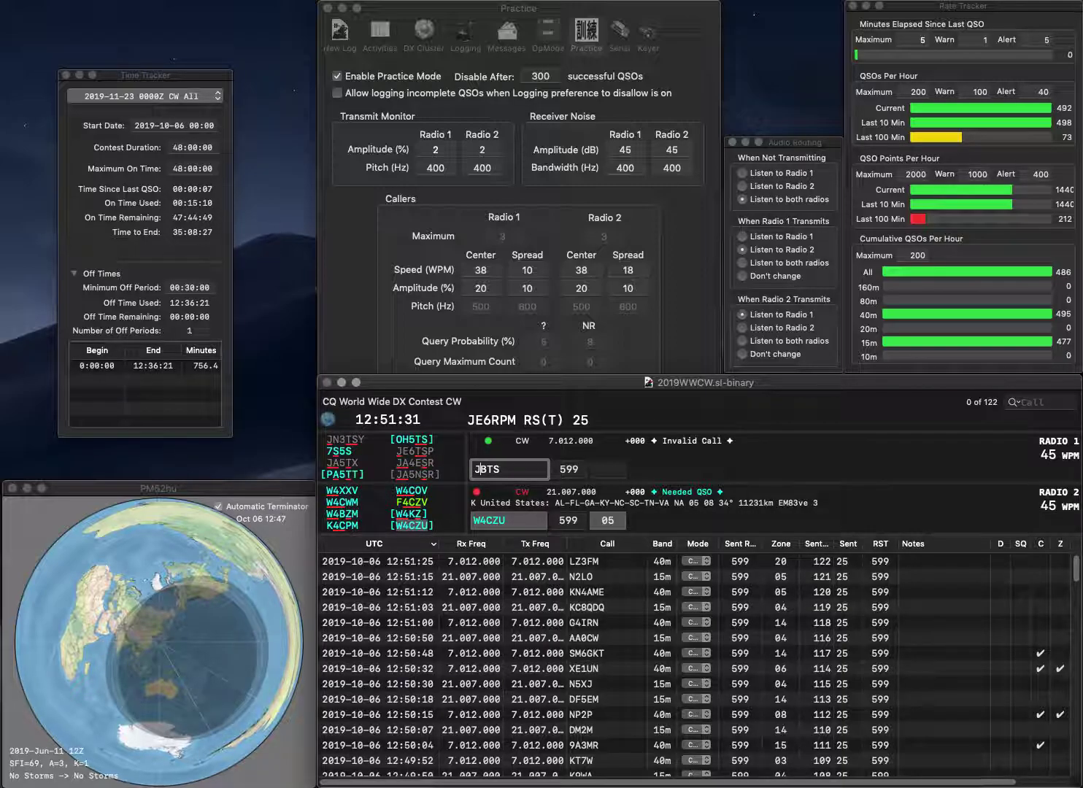
key("Return")
key("Tab")
key("Return")
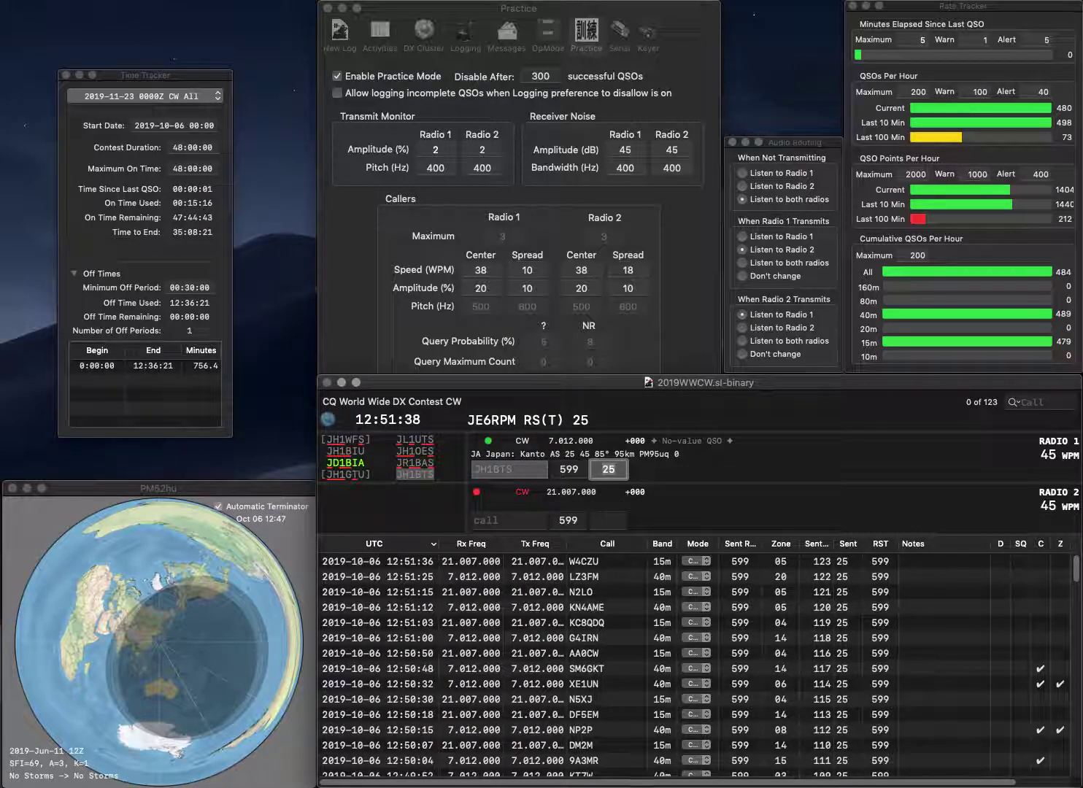
Log JH1BTS, then work KL7R/W7 on Radio 1 and log W6FUV on Radio 2
key("Return")
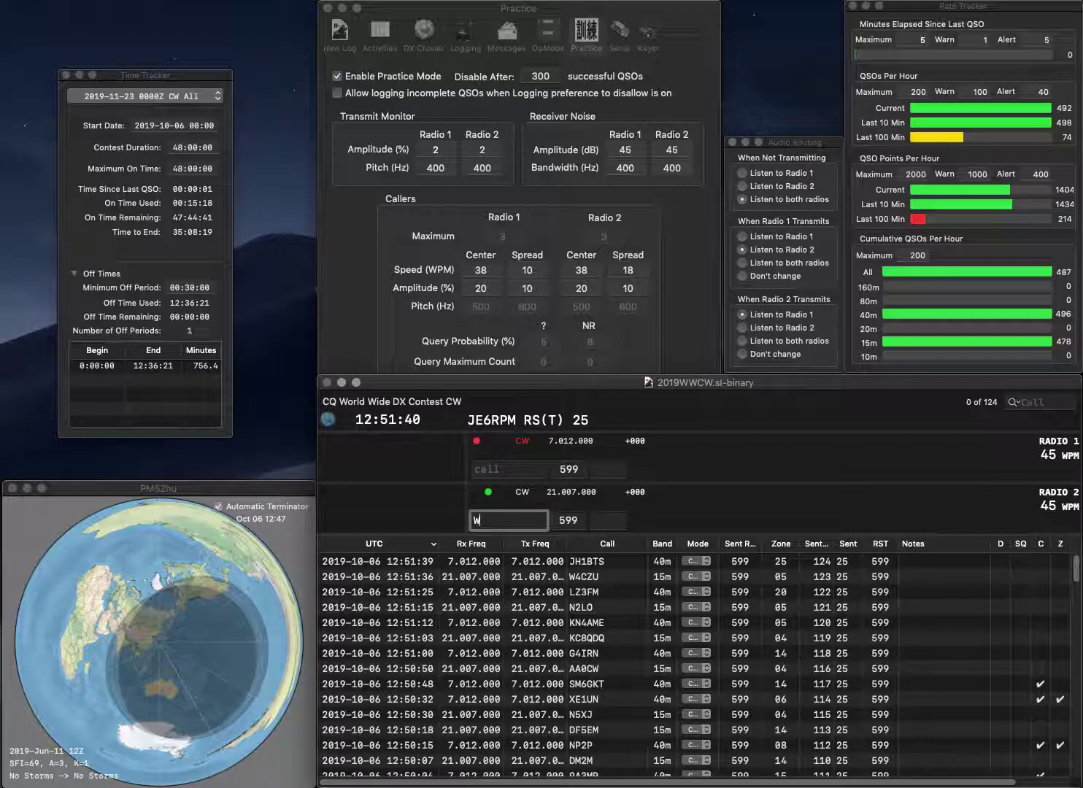
type("W6")
key("Return")
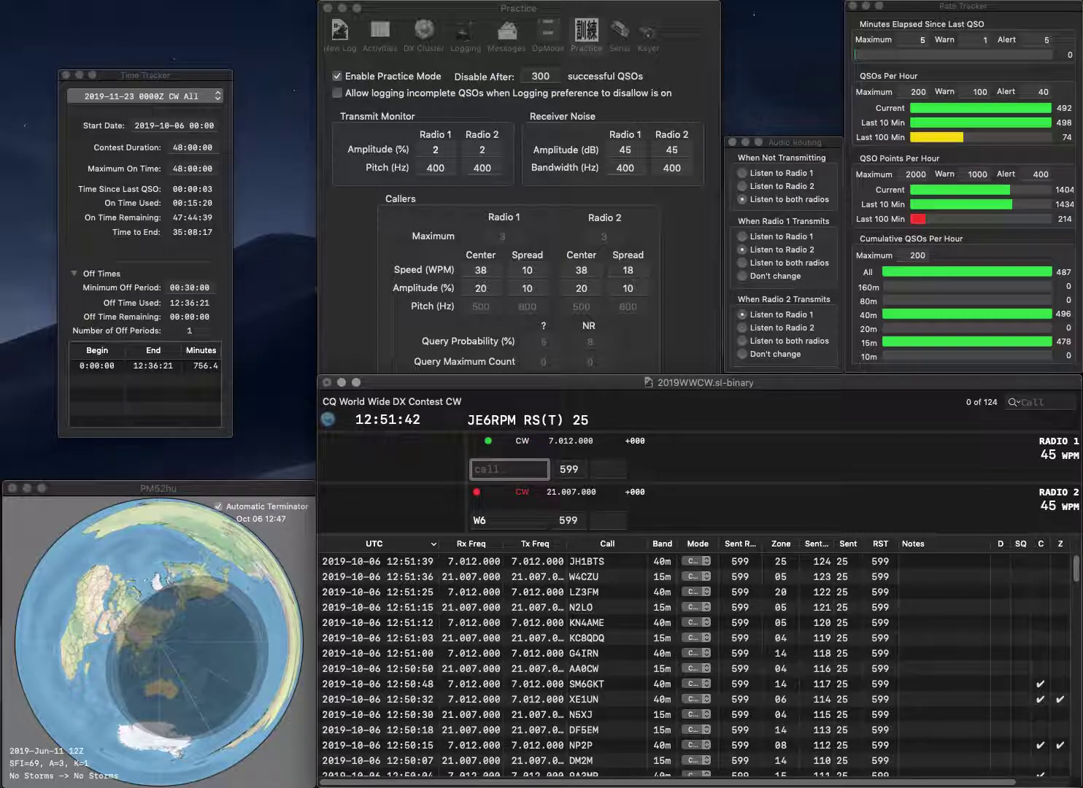
type("KL7R/W7")
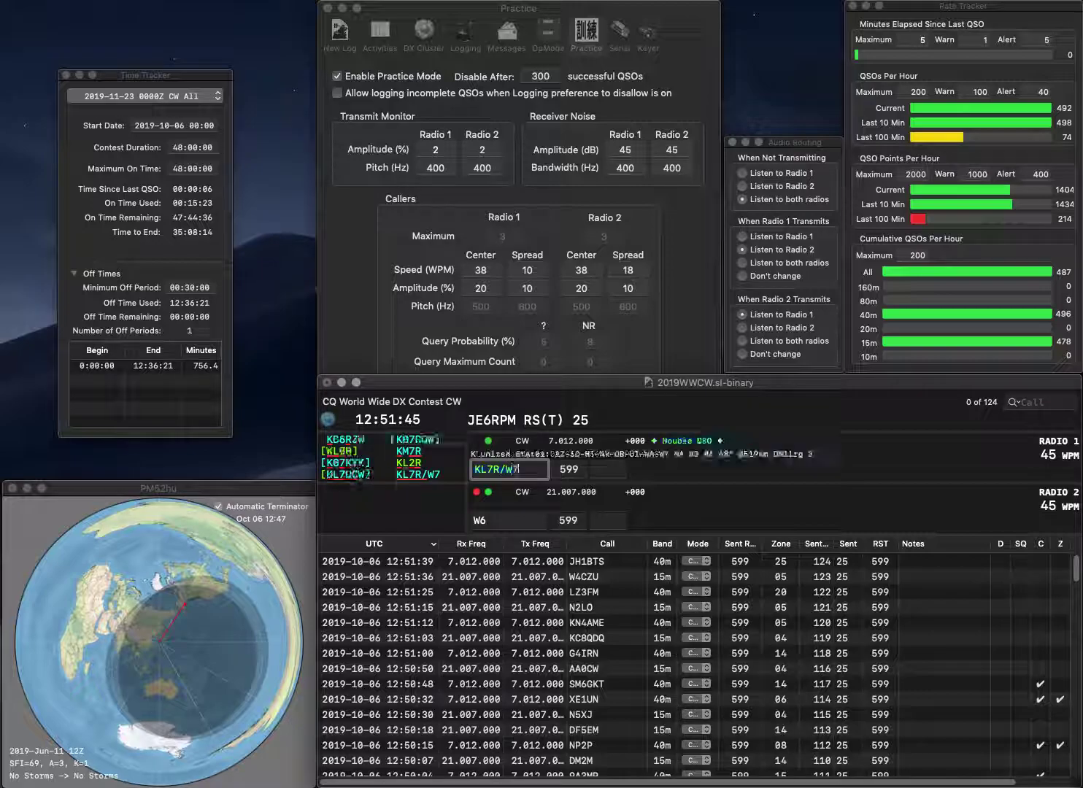
key("Return")
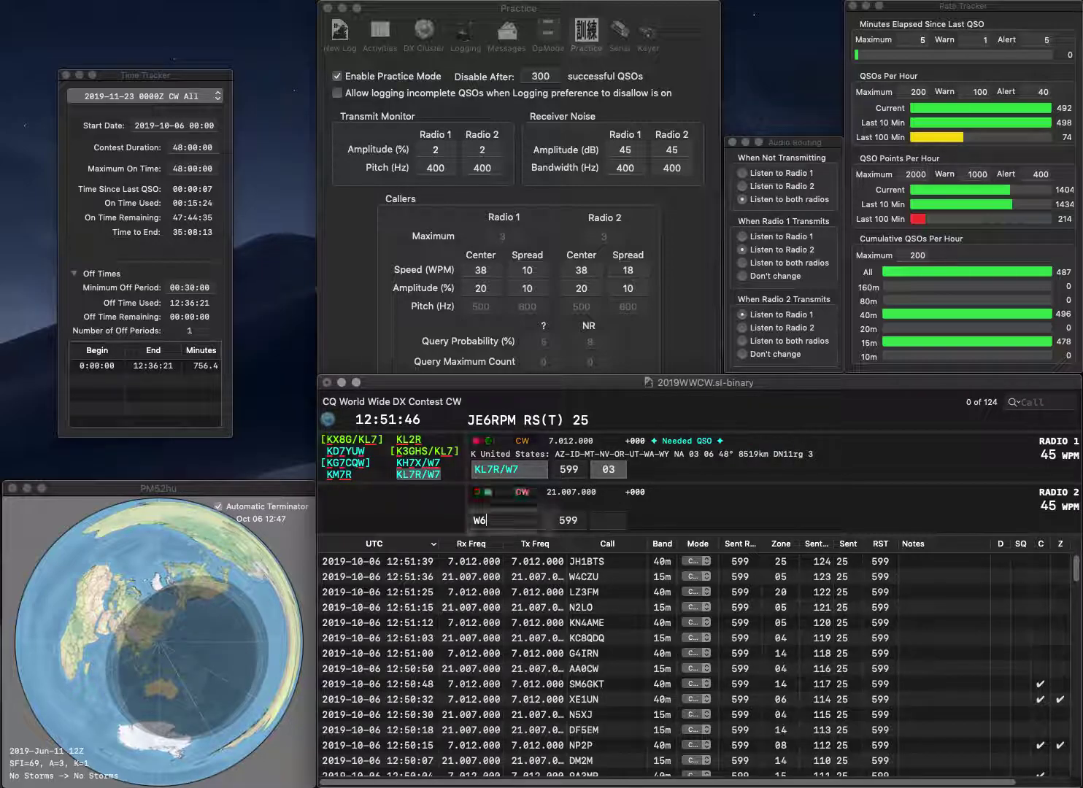
type("F")
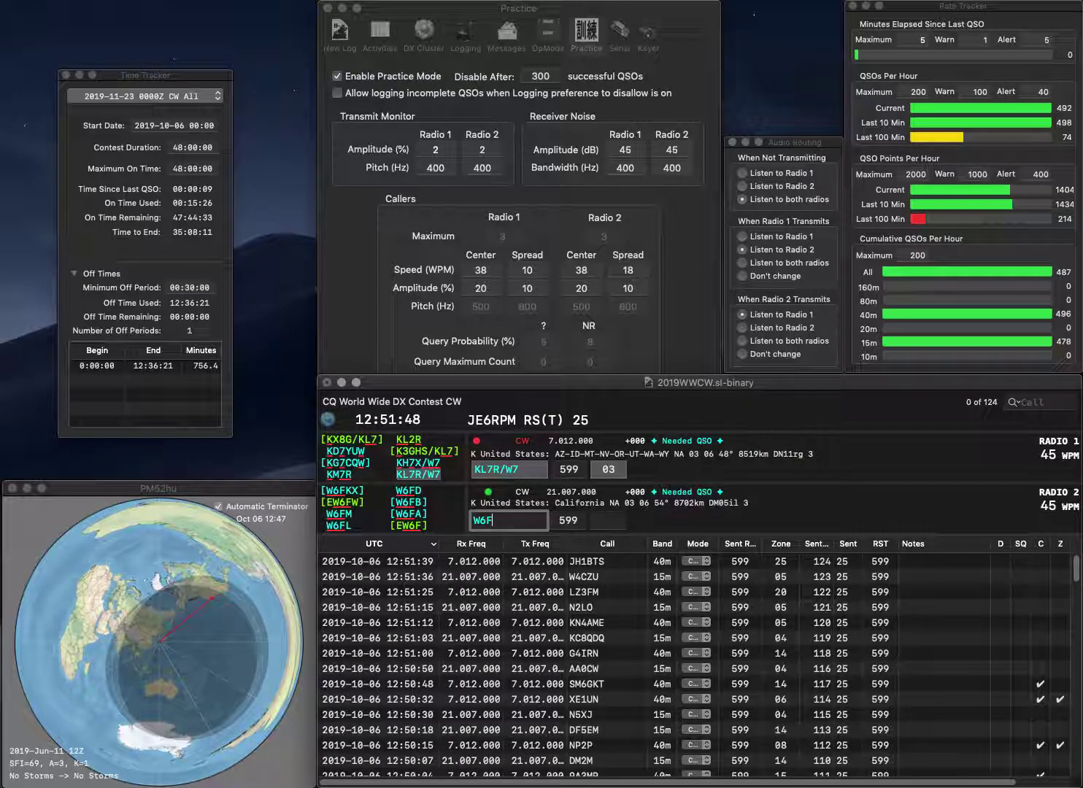
type("UV")
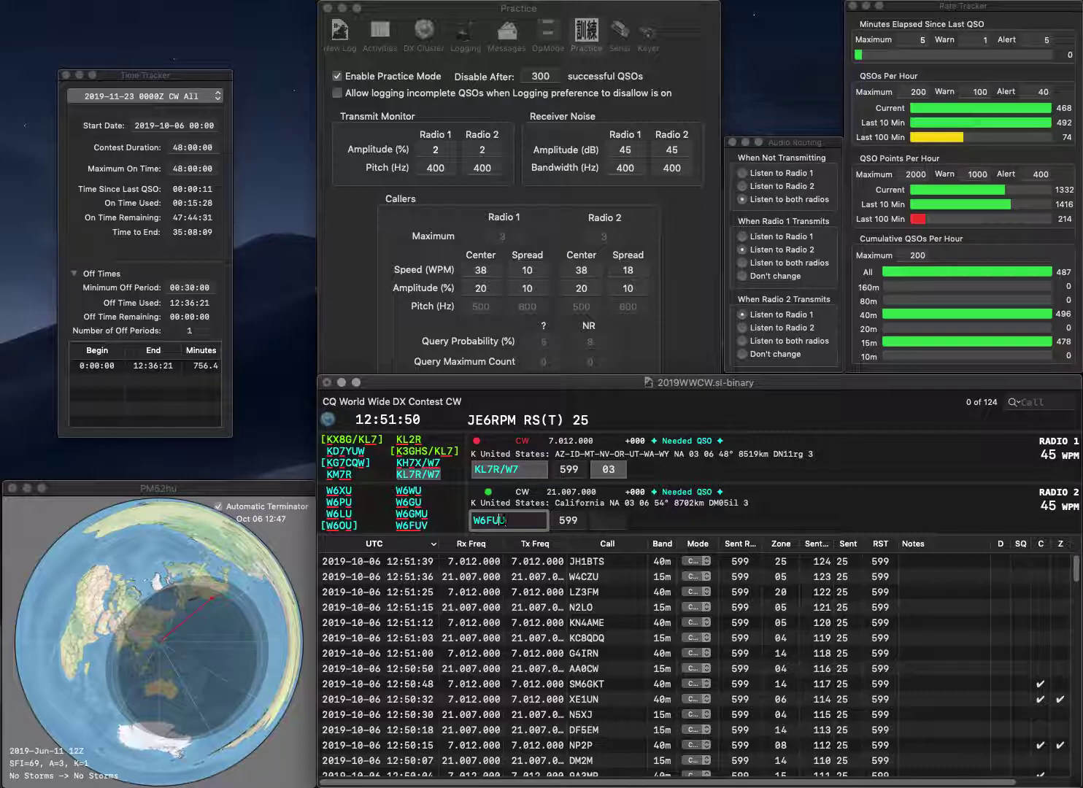
key("Return")
key("Return")
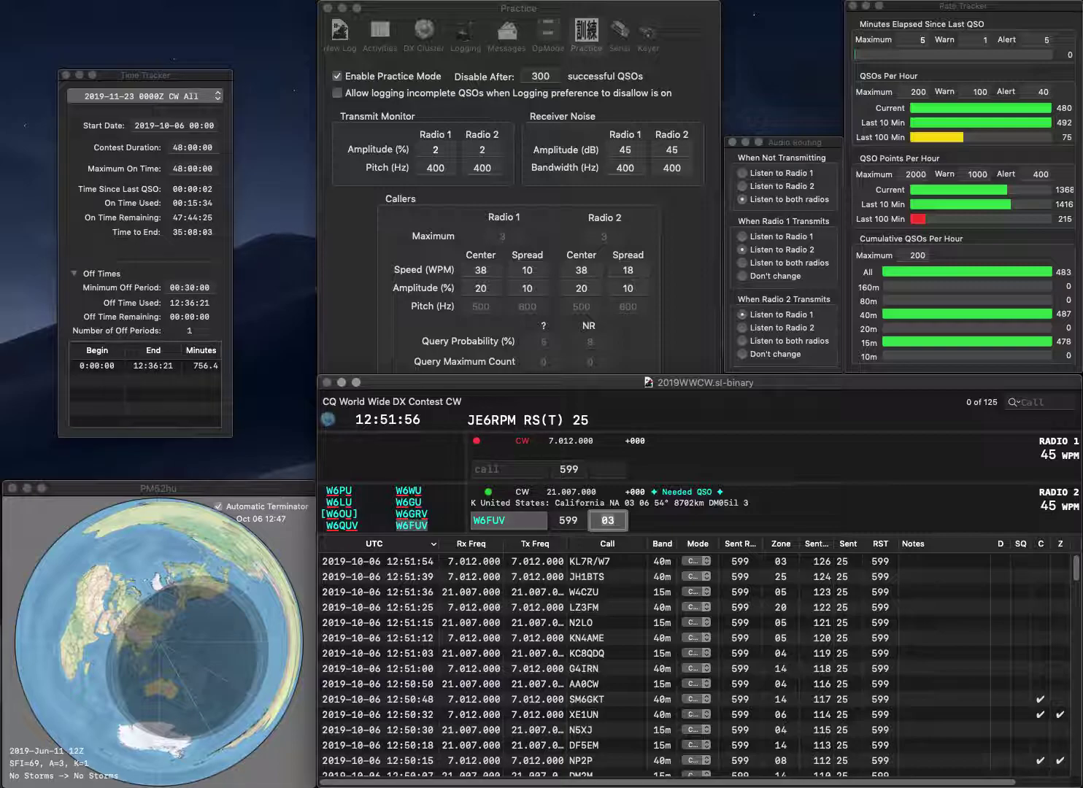
key("Return")
Send exchanges to K3MRK on Radio 1 and R4ACY on Radio 2, logging R4ACY
type("3")
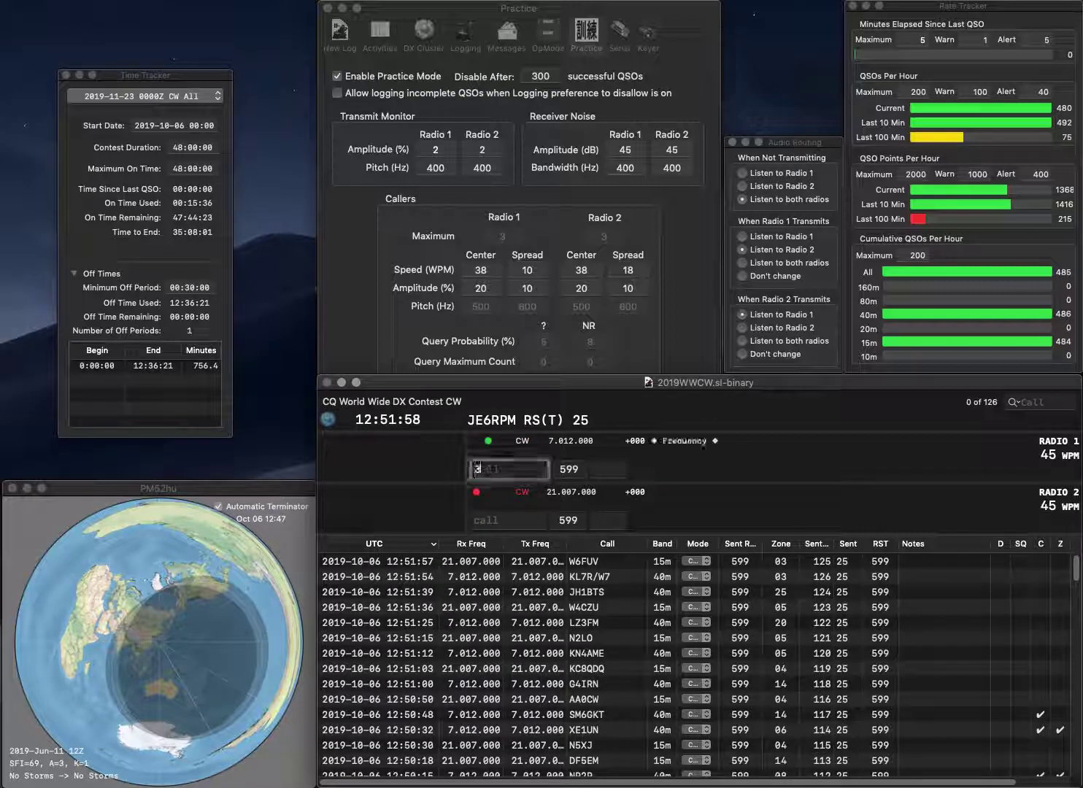
type("MRK")
key("Up")
type("K")
key("Return")
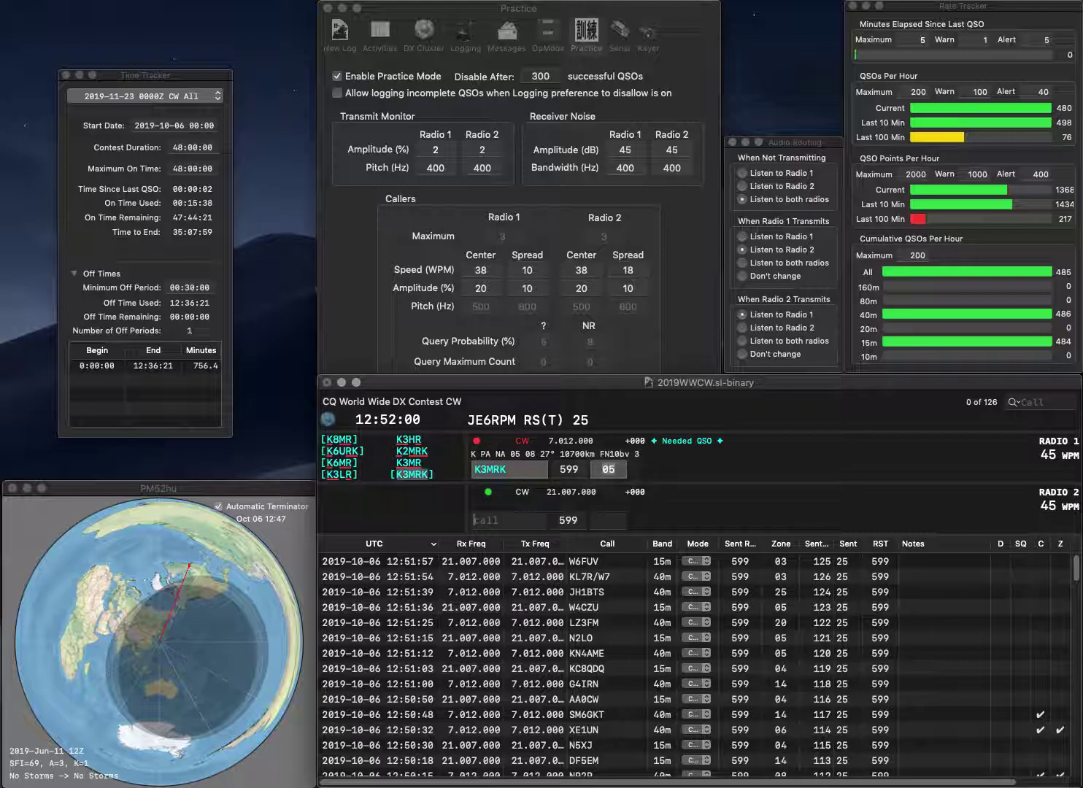
type("R4ACY")
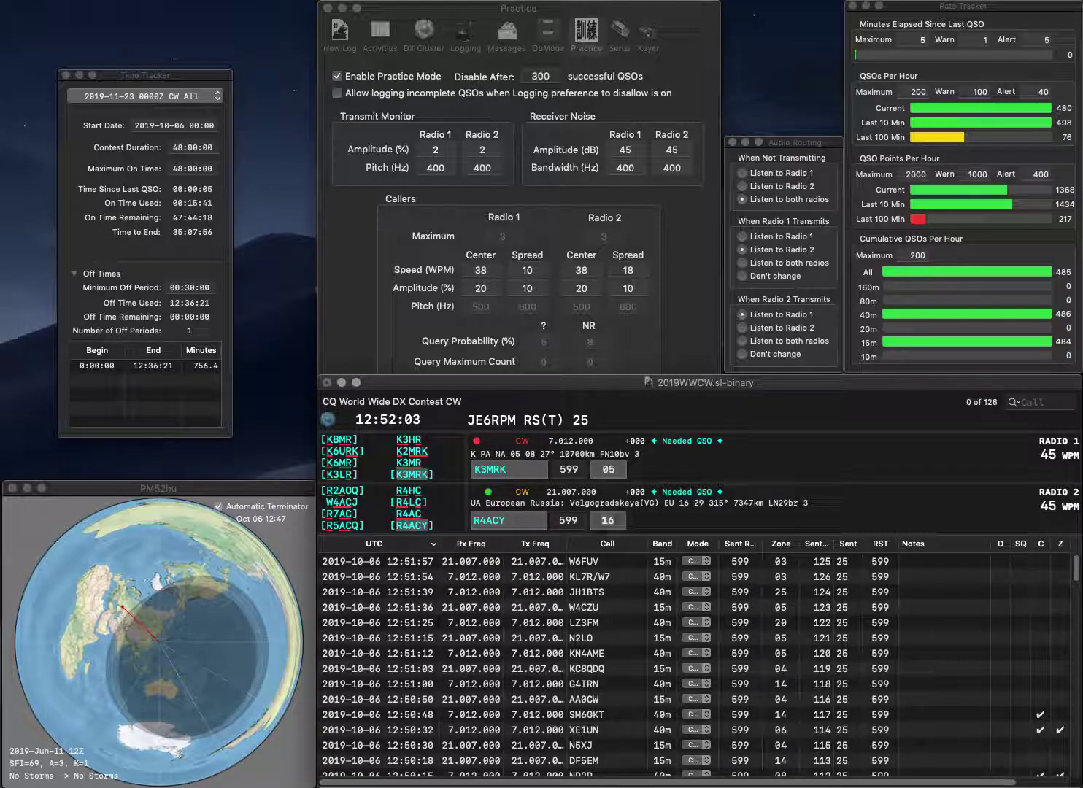
key("Return")
key("Tab")
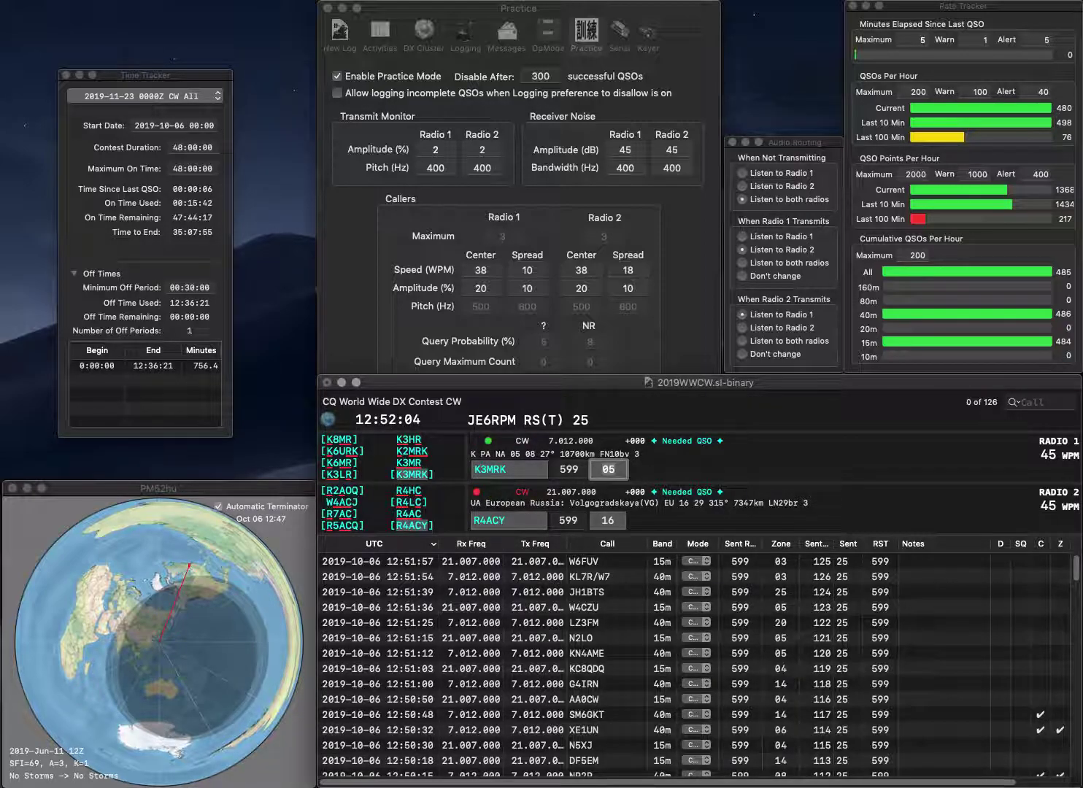
key("Return")
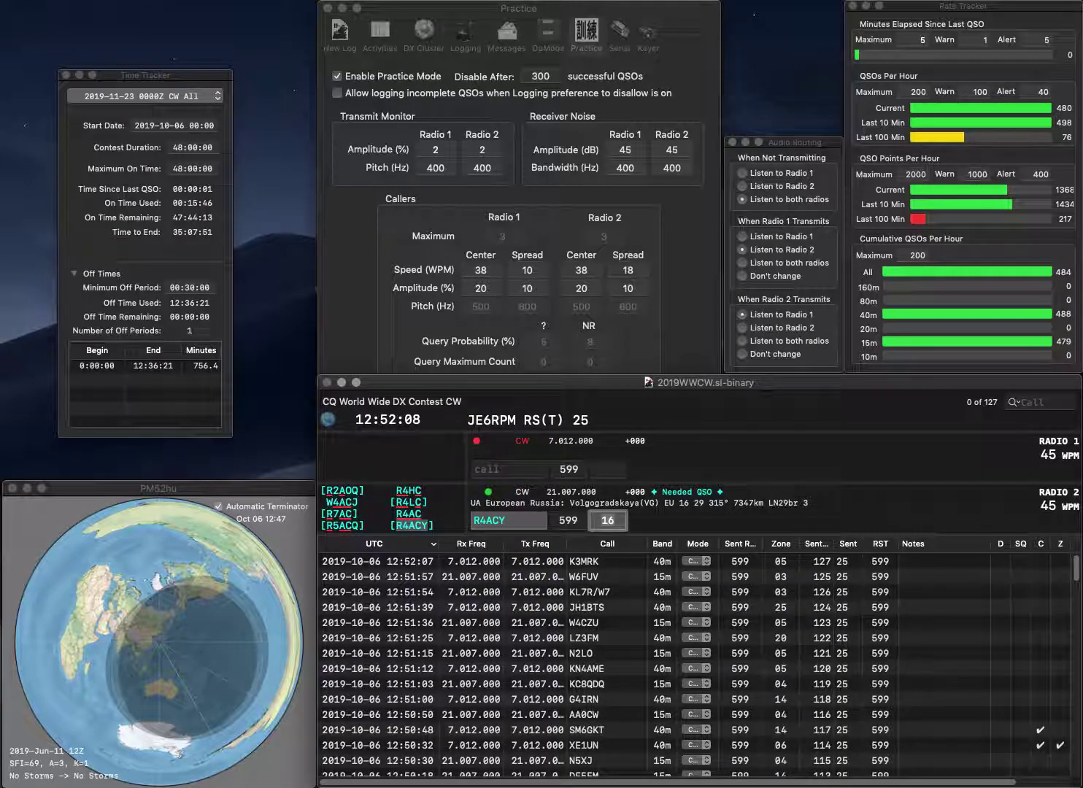
key("Return")
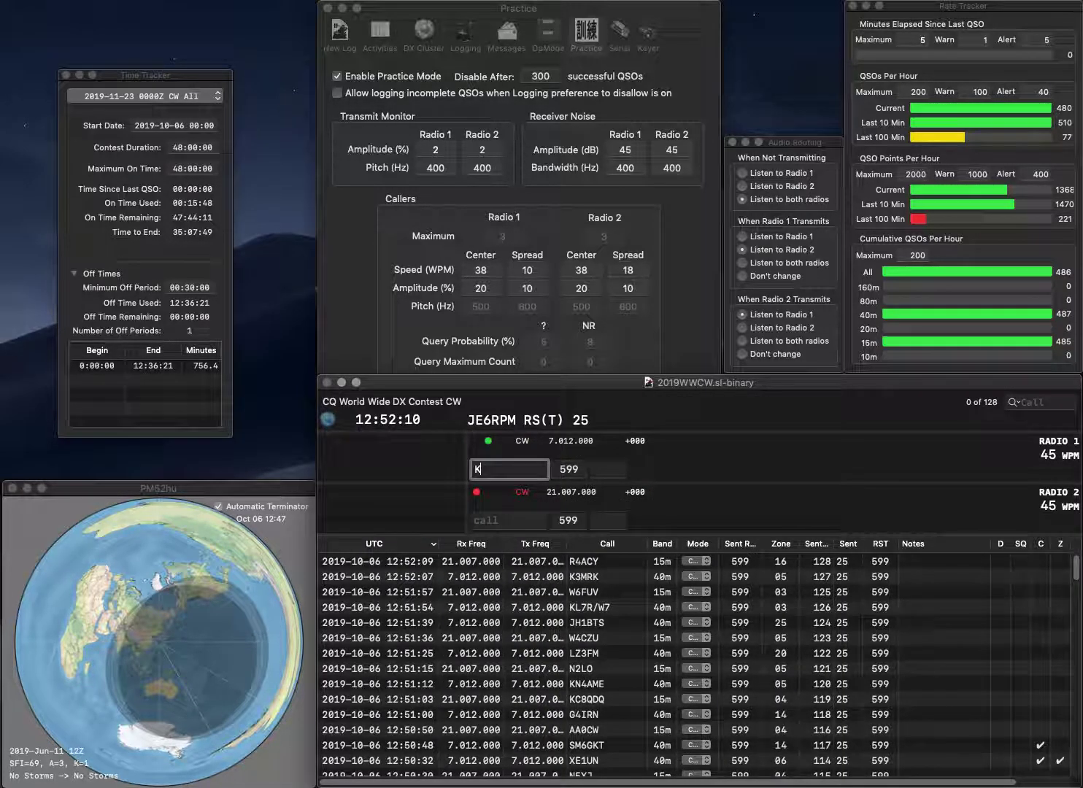
type("K5TT")
key("Return")
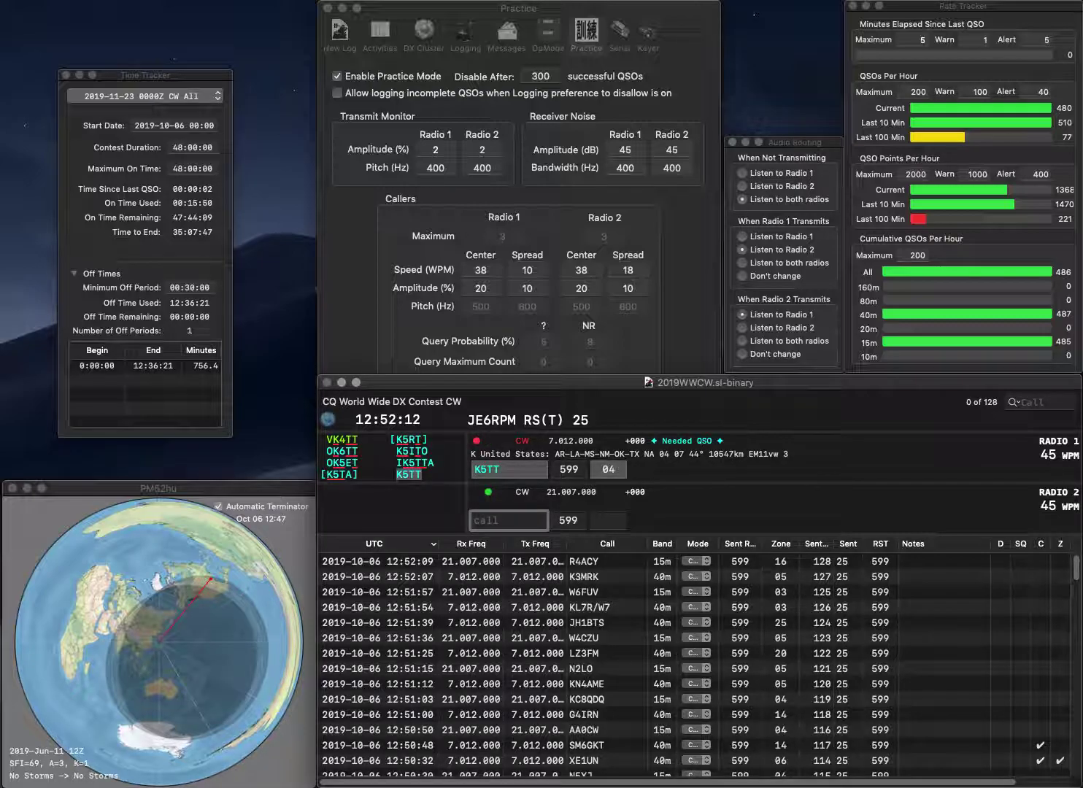
type("5V2BFN")
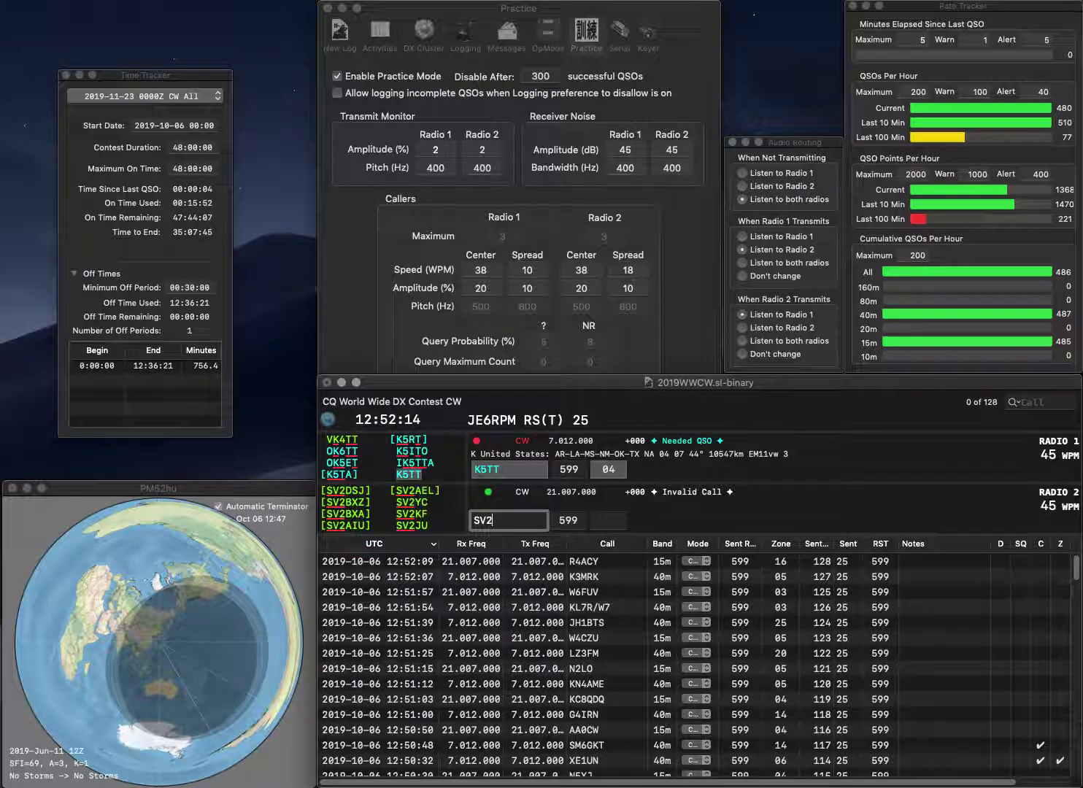
key("Return")
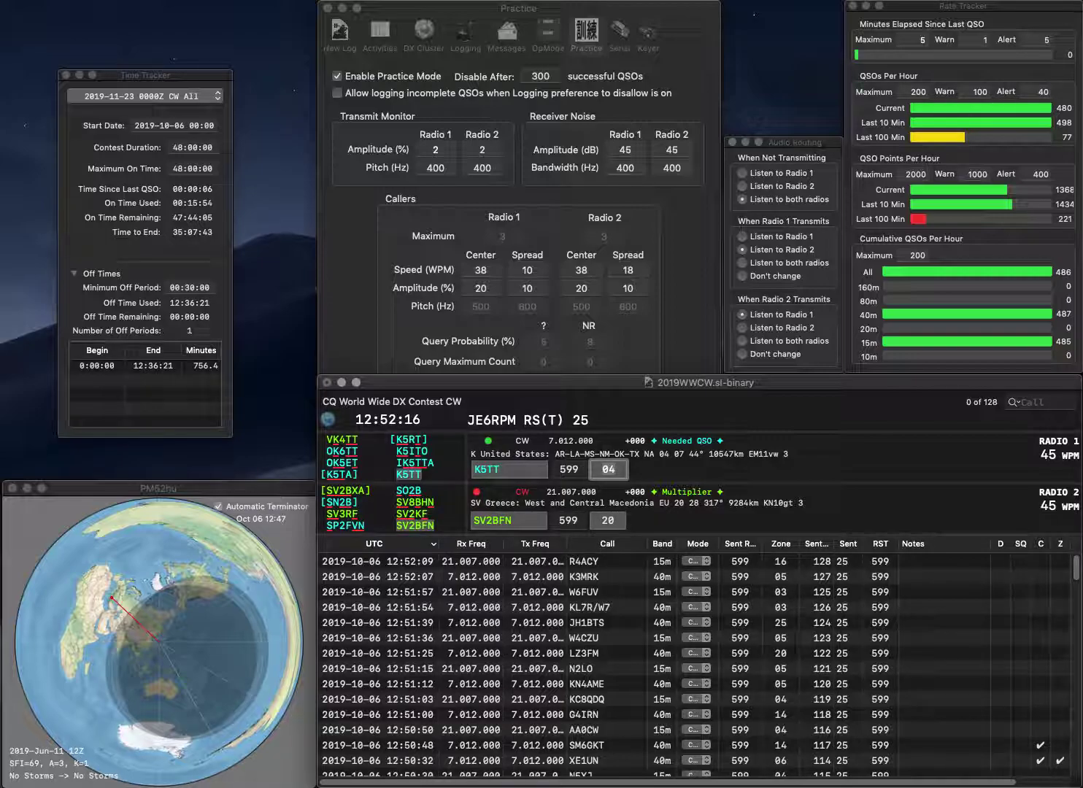
key("Return")
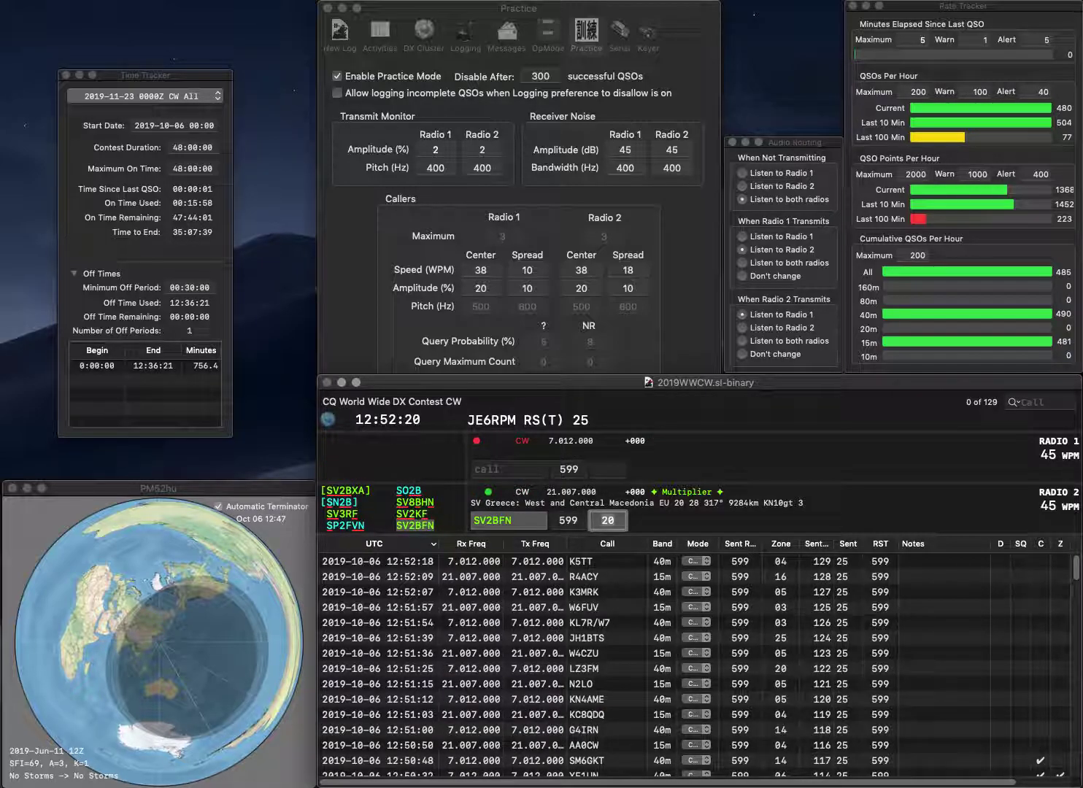
key("Return")
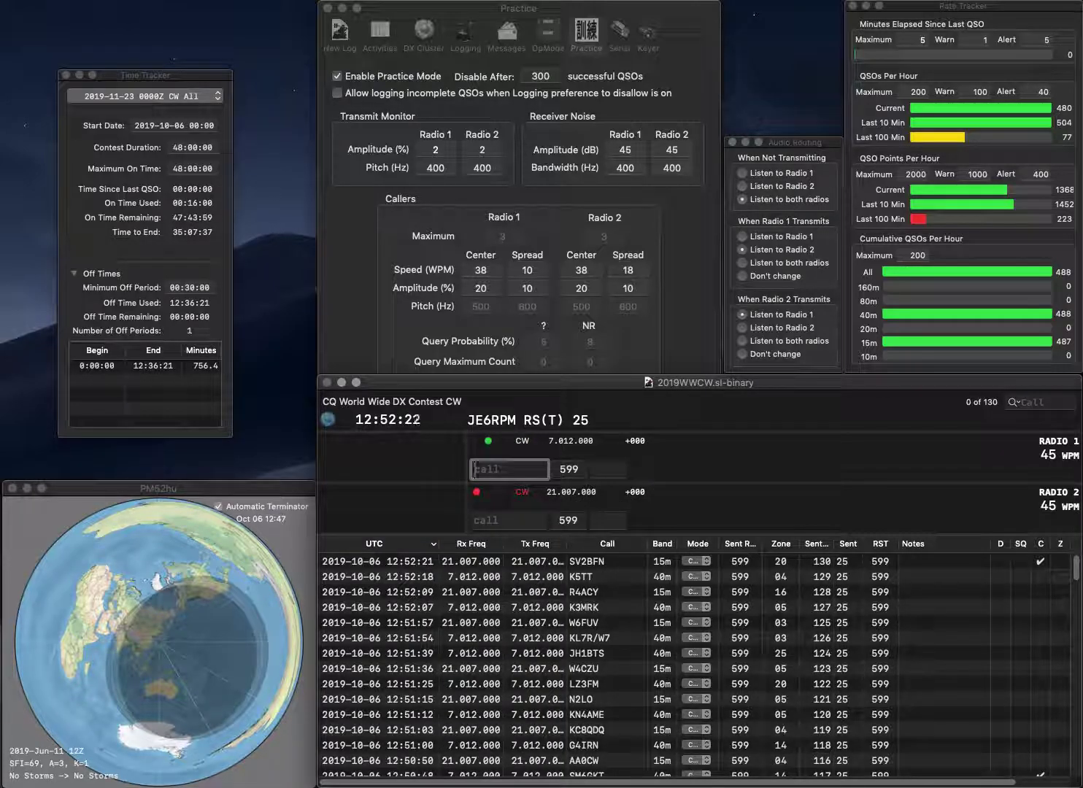
Complete the partial call to F1TRE and send its exchange on Radio 1
type("1TRE")
key("Home")
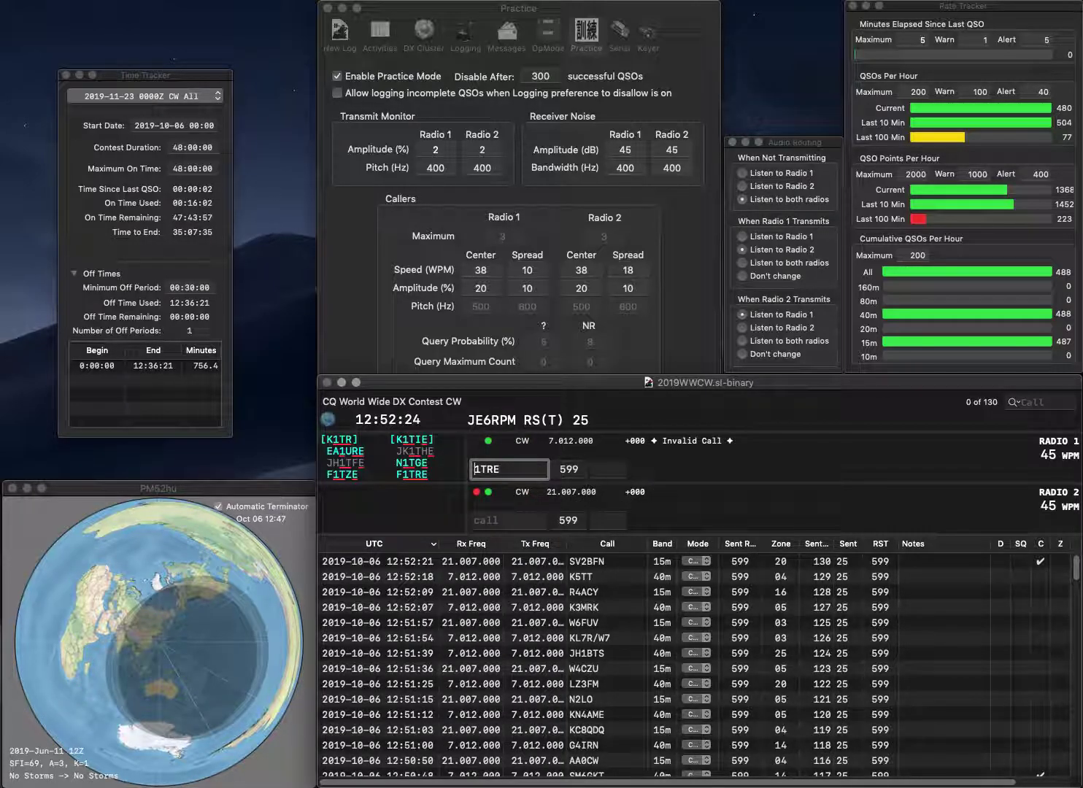
type("F")
key("Return")
type("5IW")
key("Home")
type("D?")
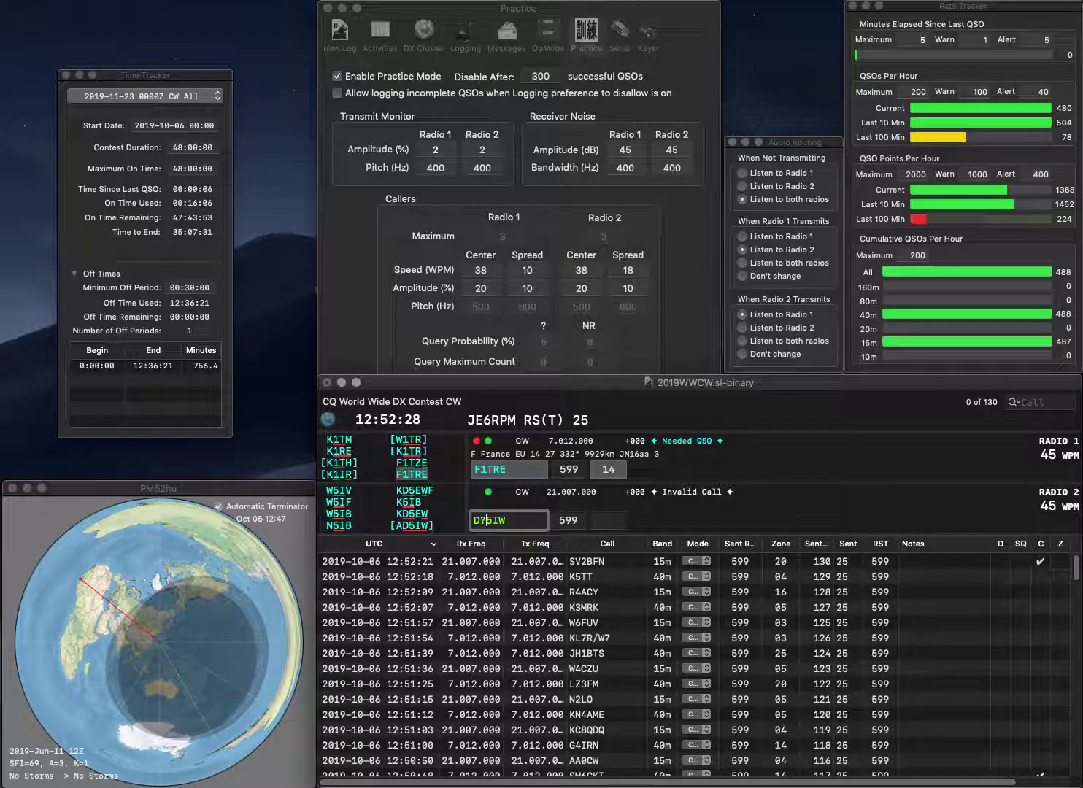
key("BackSpace")
type("J")
key("Return")
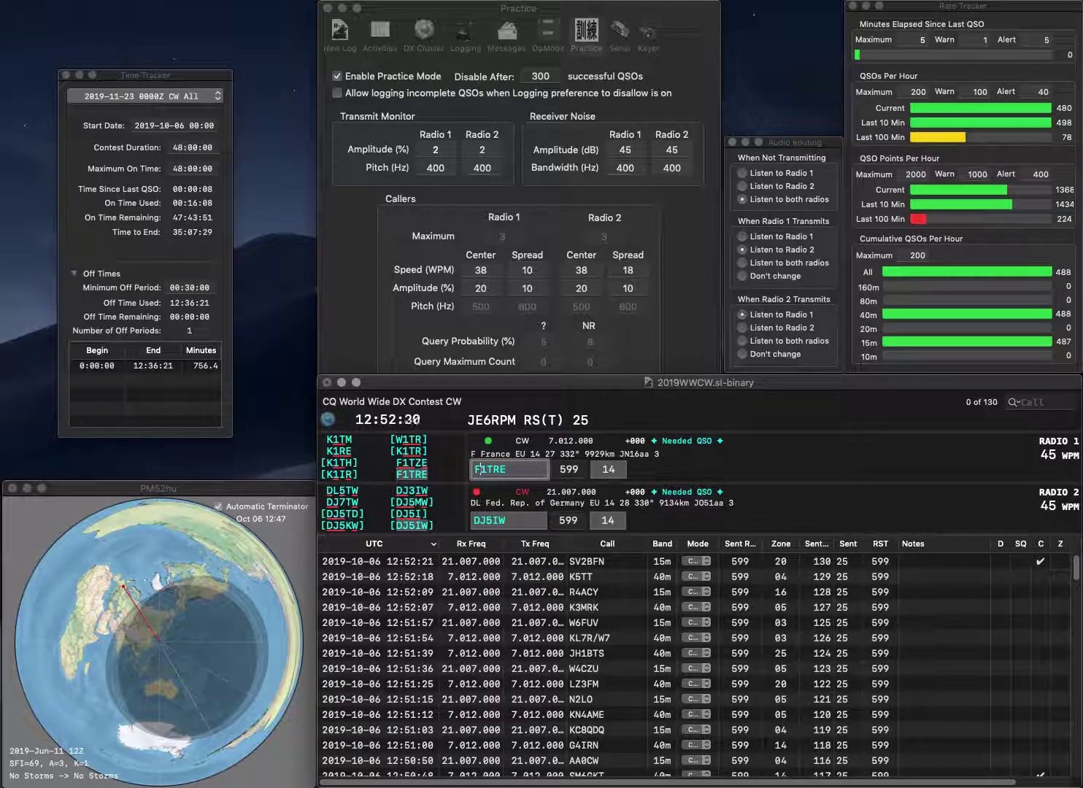
key("Return")
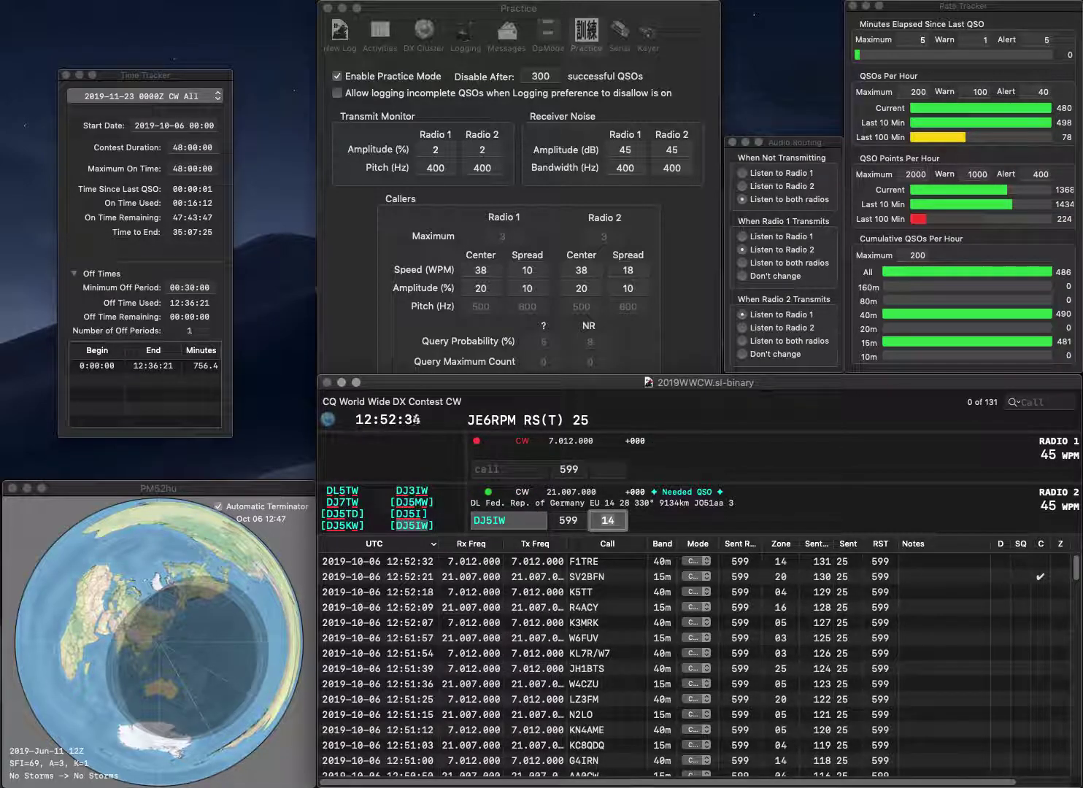
key("Return")
Work UR7ZO on Radio 1 and K4EPC on Radio 2, logging both contacts
type("UR7")
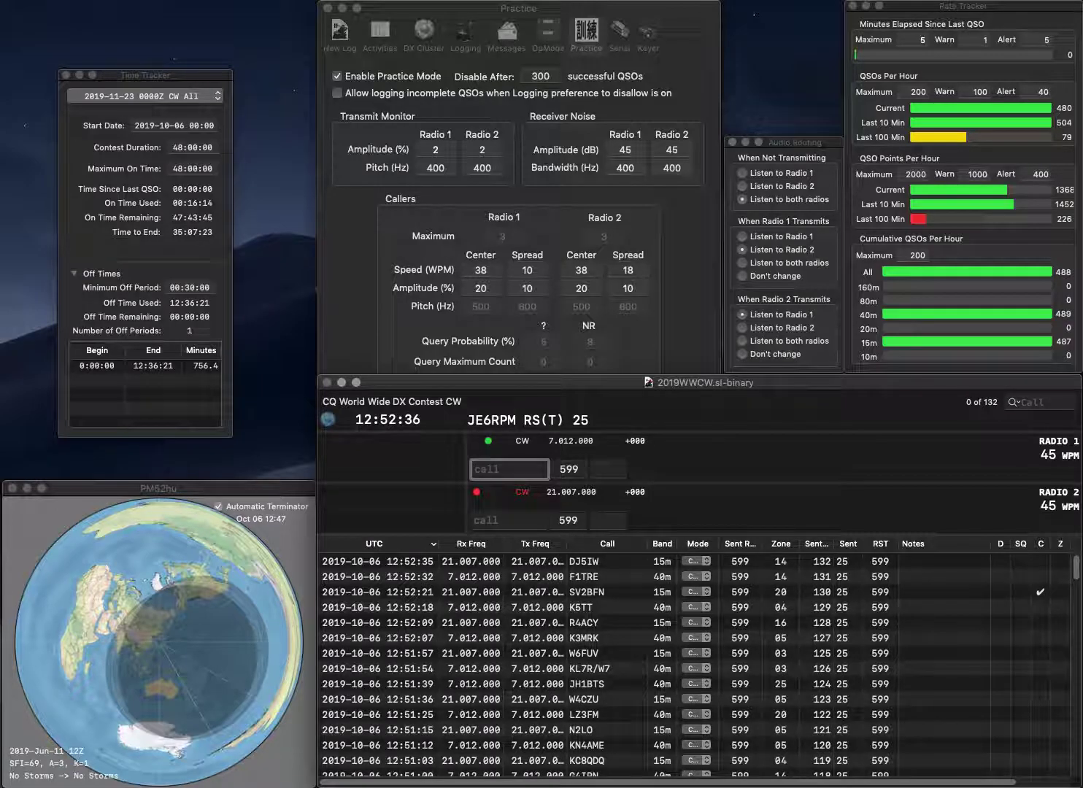
type("ZO")
key("Return")
left_click(477, 520)
type("K4EPC")
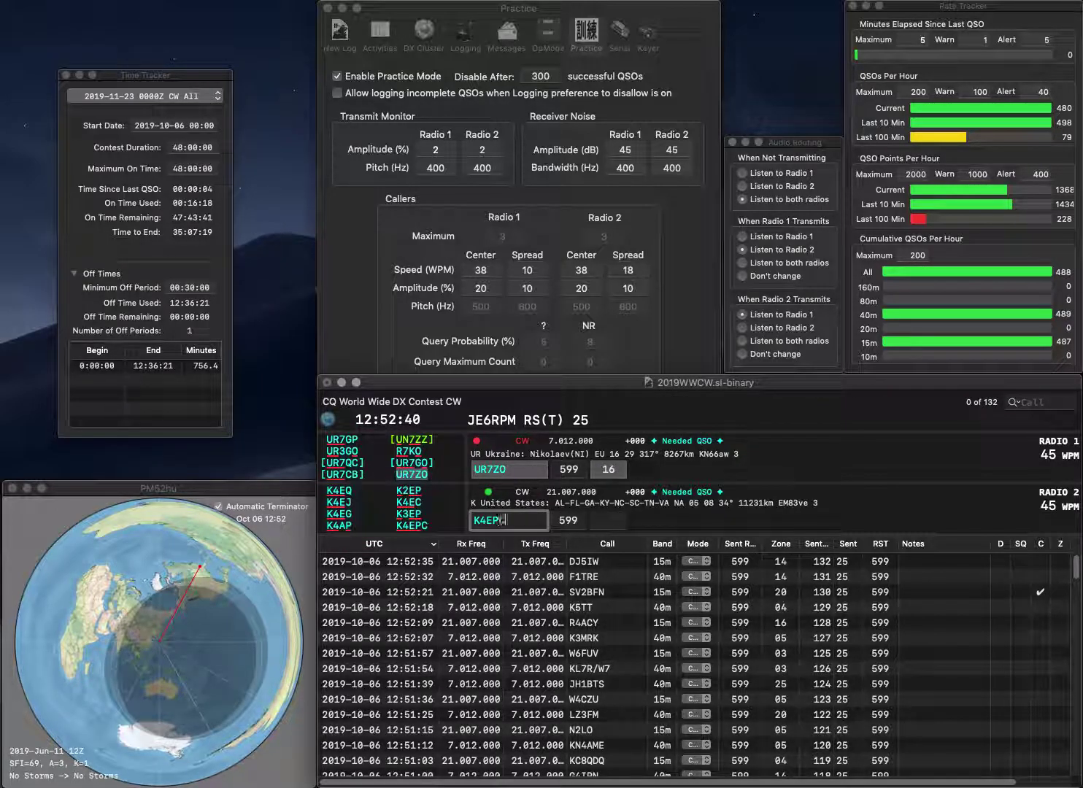
key("Return")
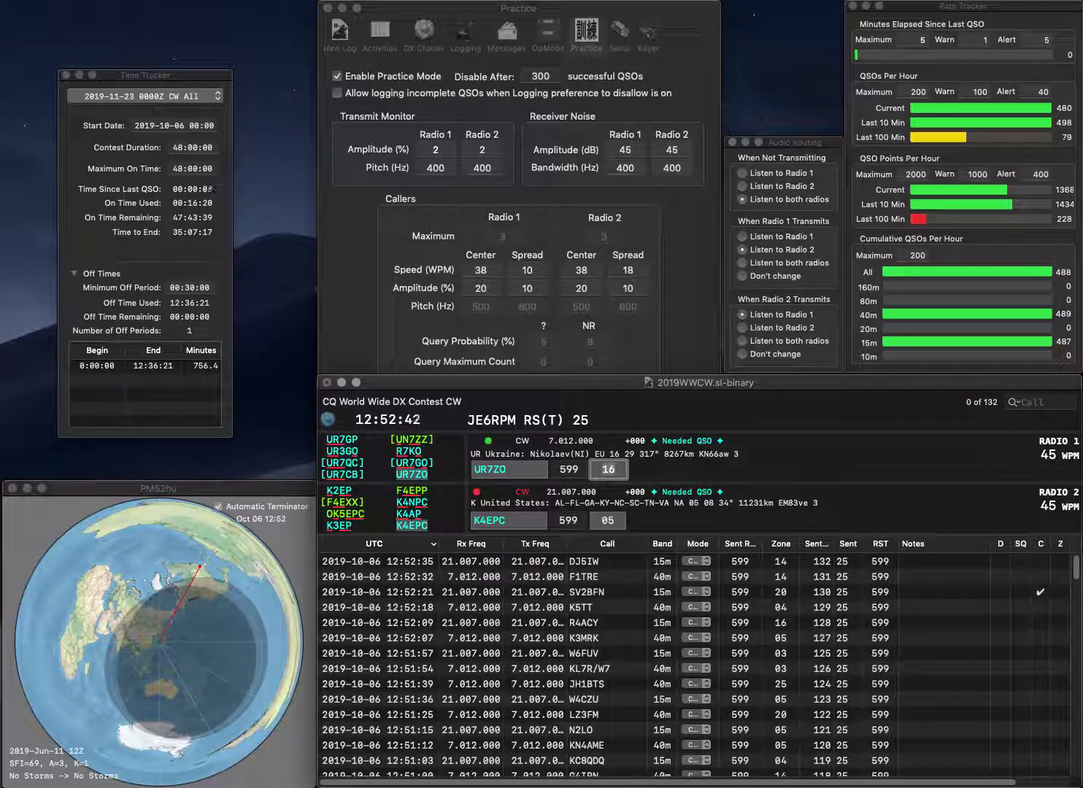
key("Return")
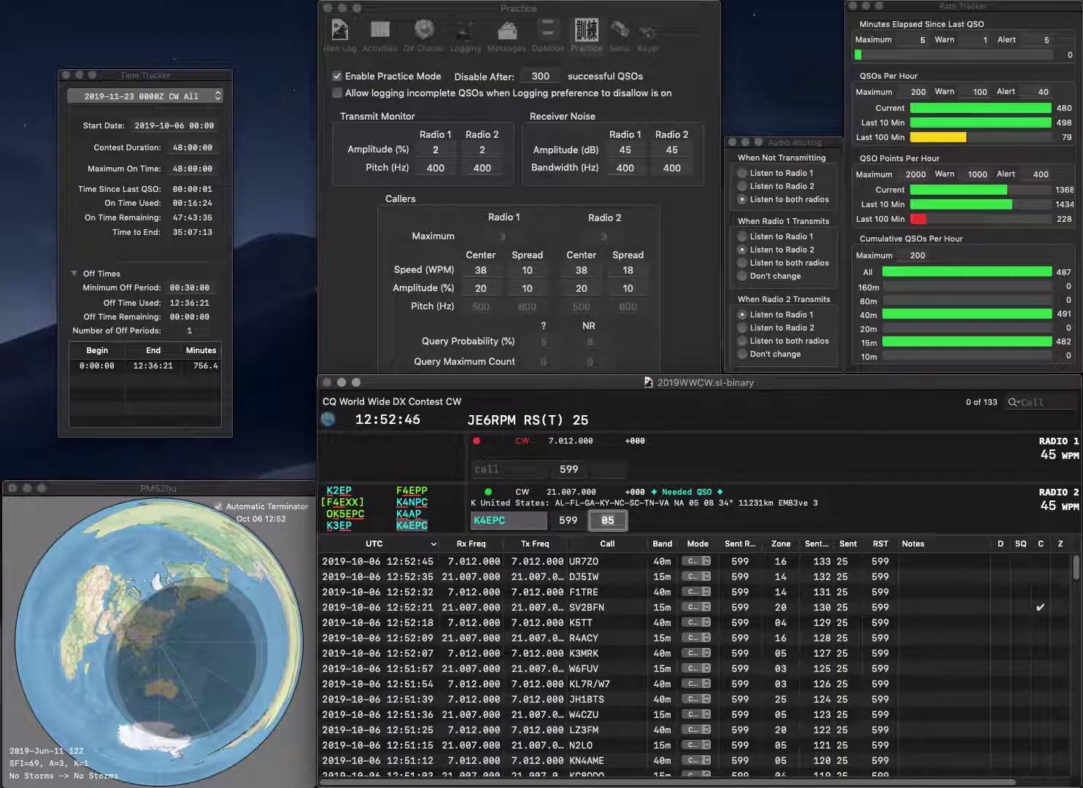
key("Return")
Correct and log V3A on 40m, then enter ON4A on 15m for fixing
type("V21")
key("Return")
key("BackSpace")
type("A")
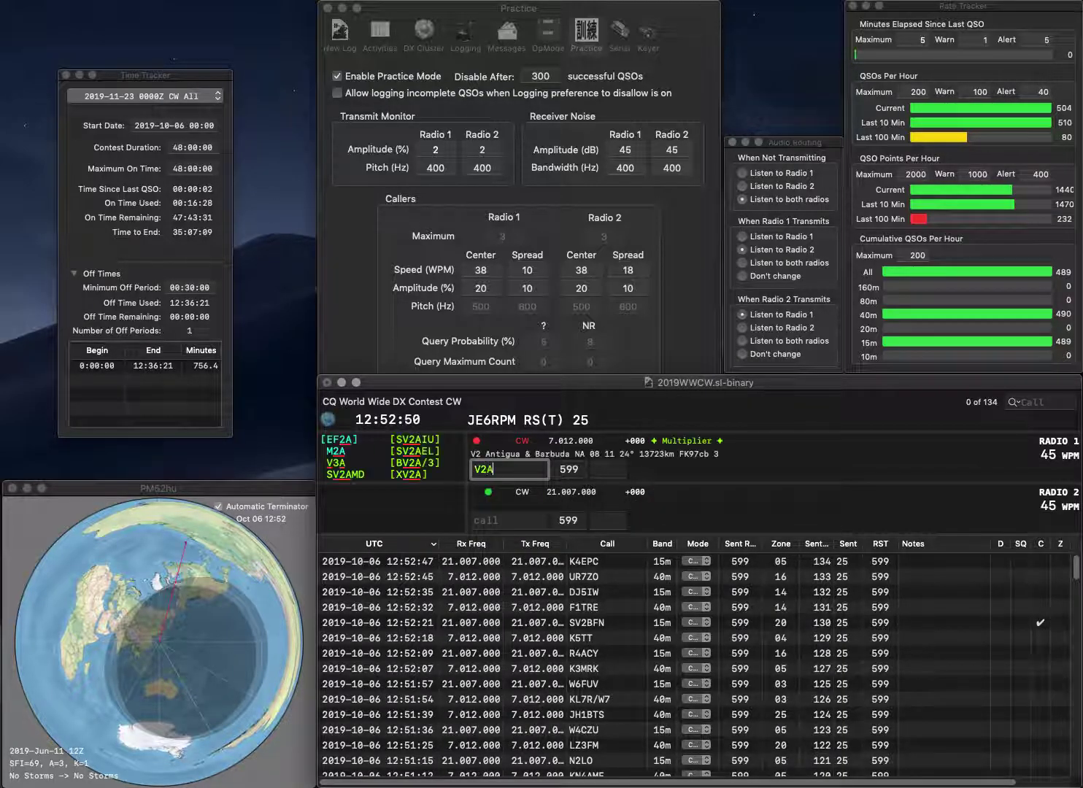
key("BackSpace")
type("A")
key("Return")
type("QN4A")
key("Return")
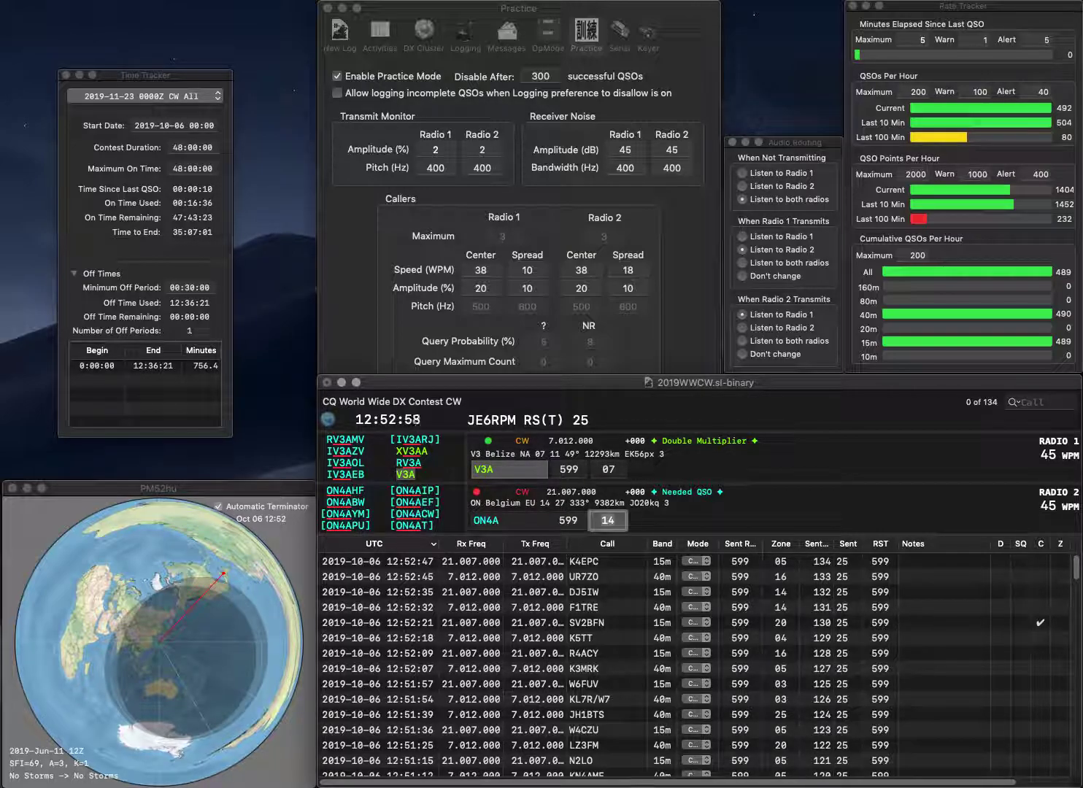
key("Return")
key("space")
key("BackSpace")
type("R")
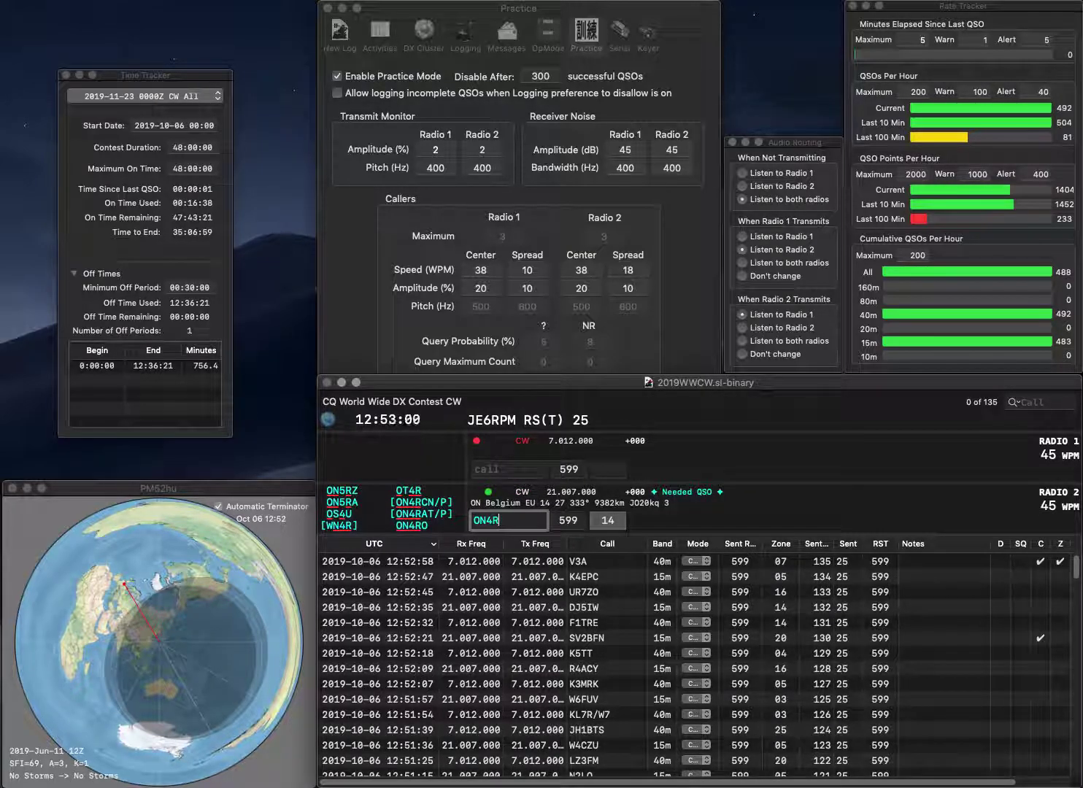
key("BackSpace")
type("AT")
key("Return")
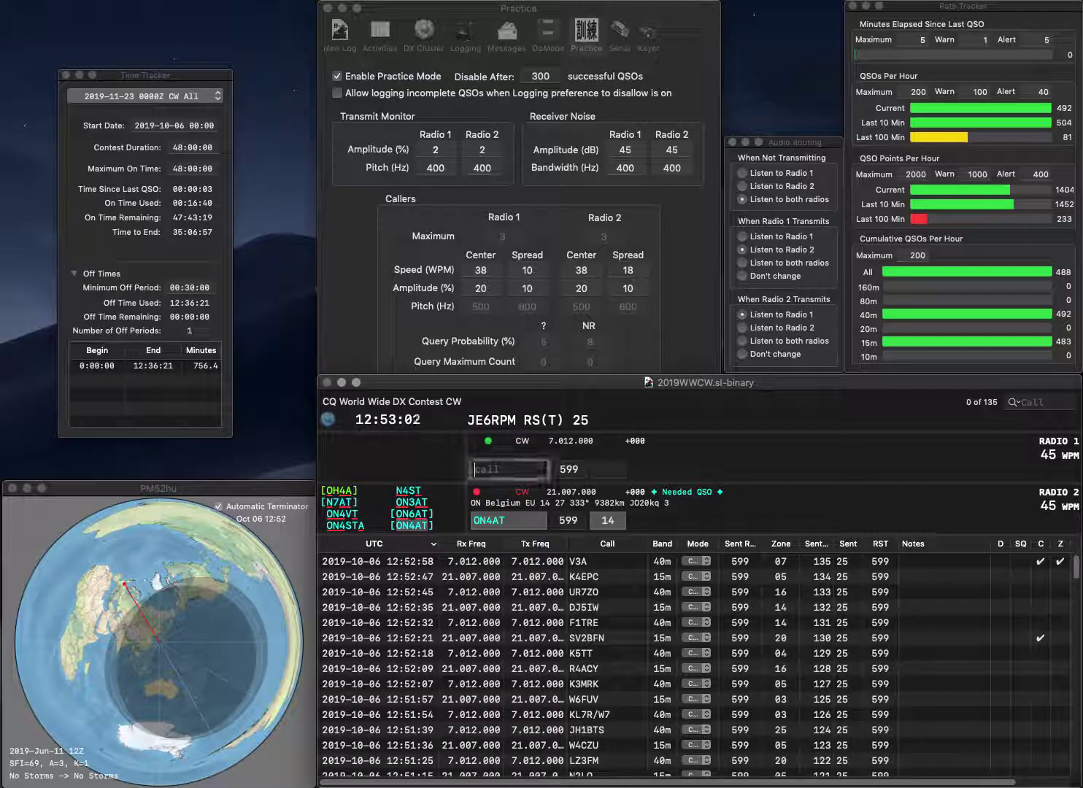
type("MIO")
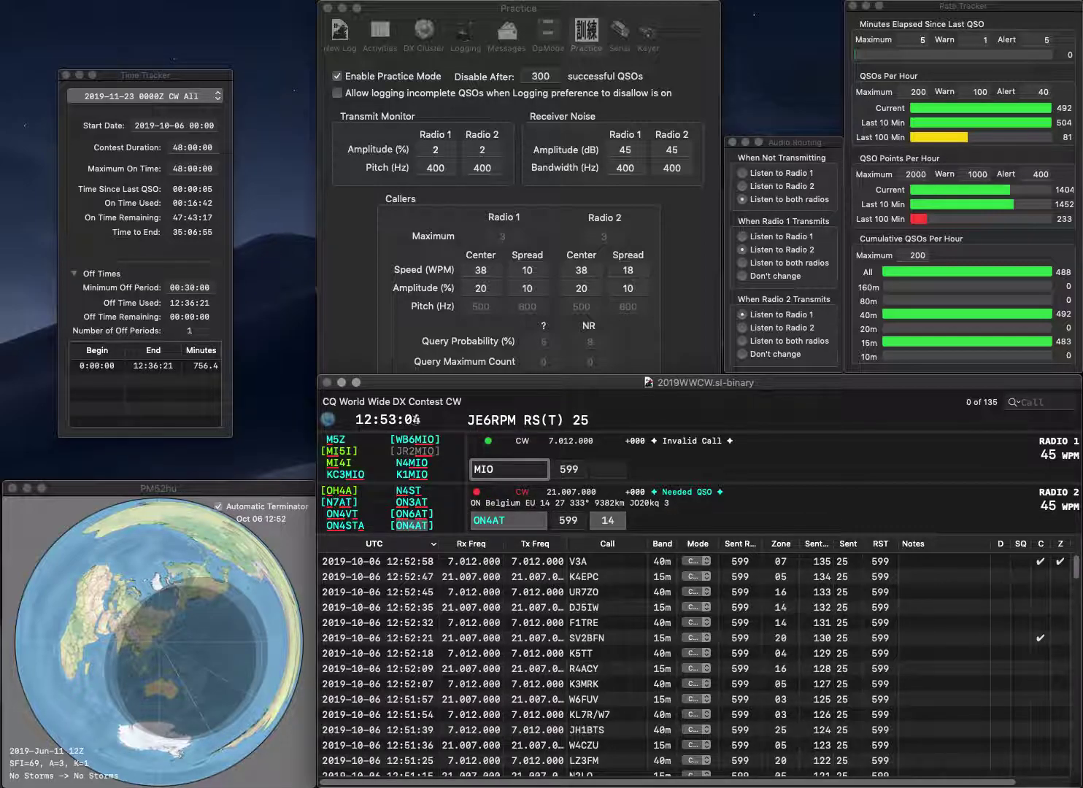
key("Home")
type("N4")
key("Return")
key("space")
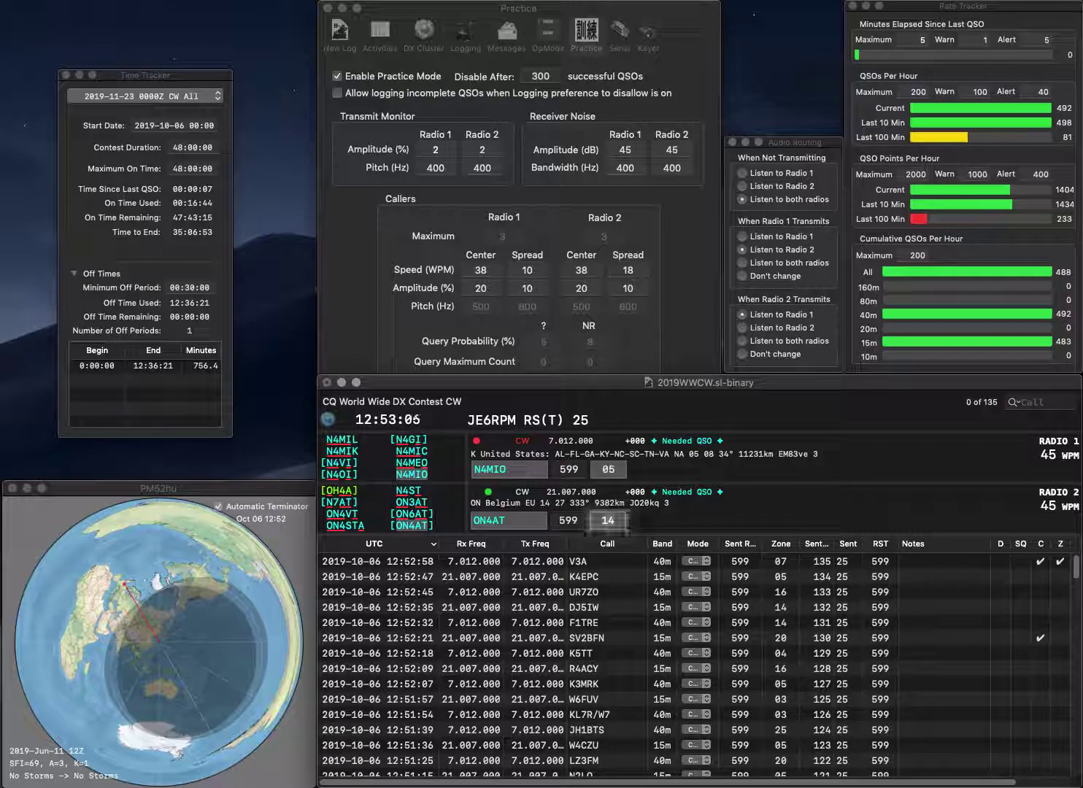
key("Return")
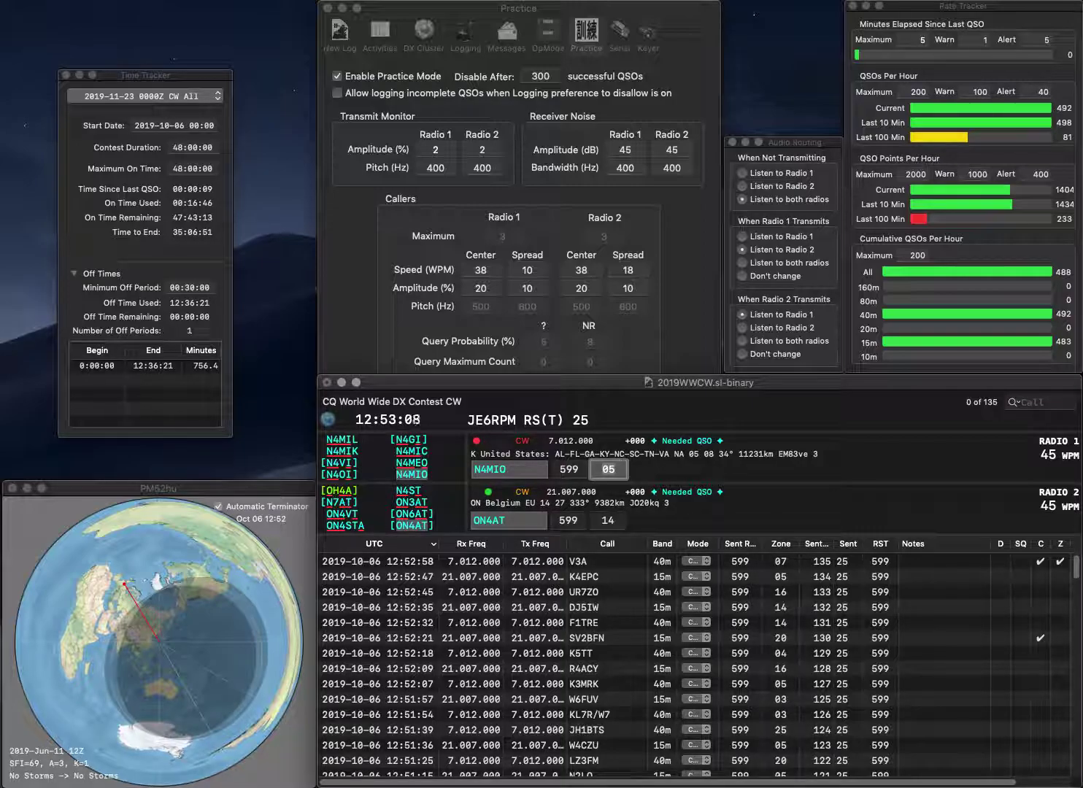
key("Return")
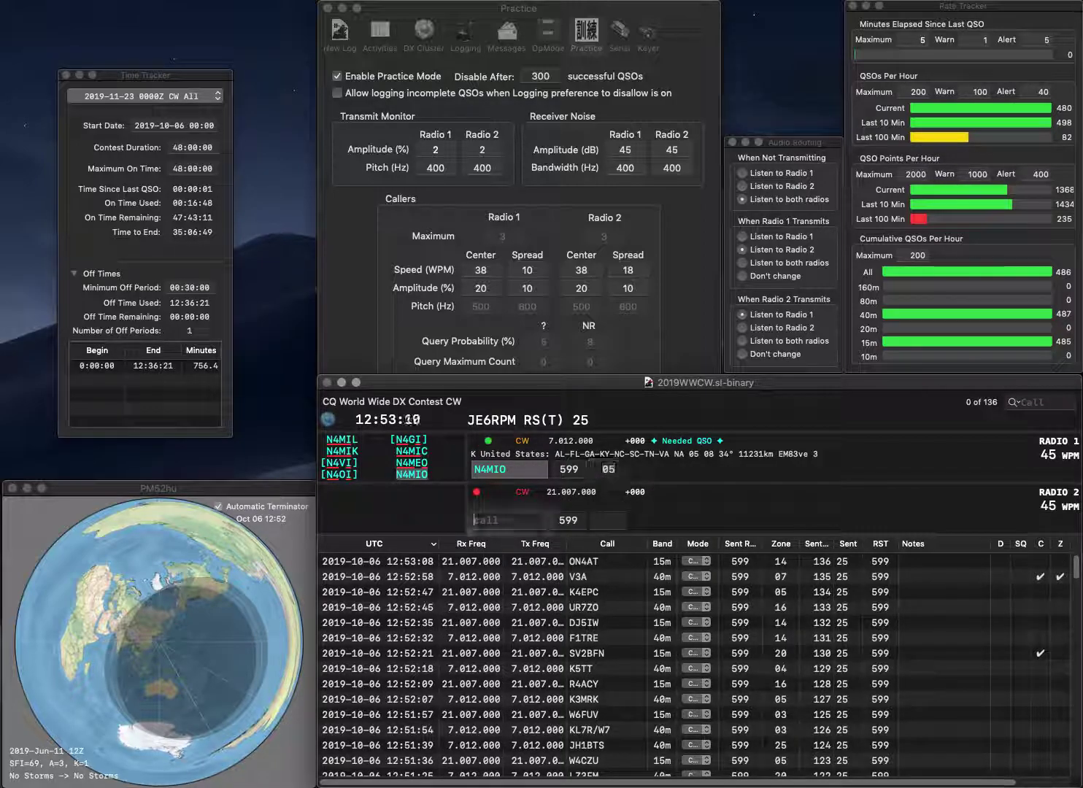
type("TA7MSZ")
key("Return")
type("IZ2BVC")
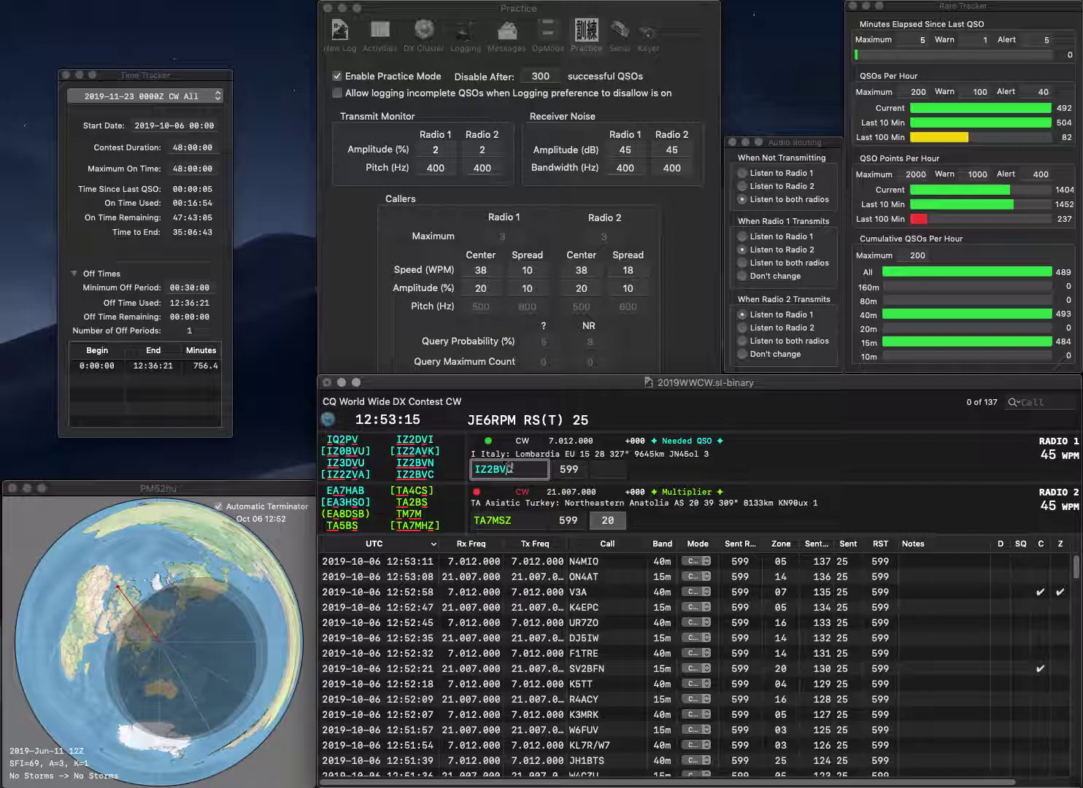
key("Return")
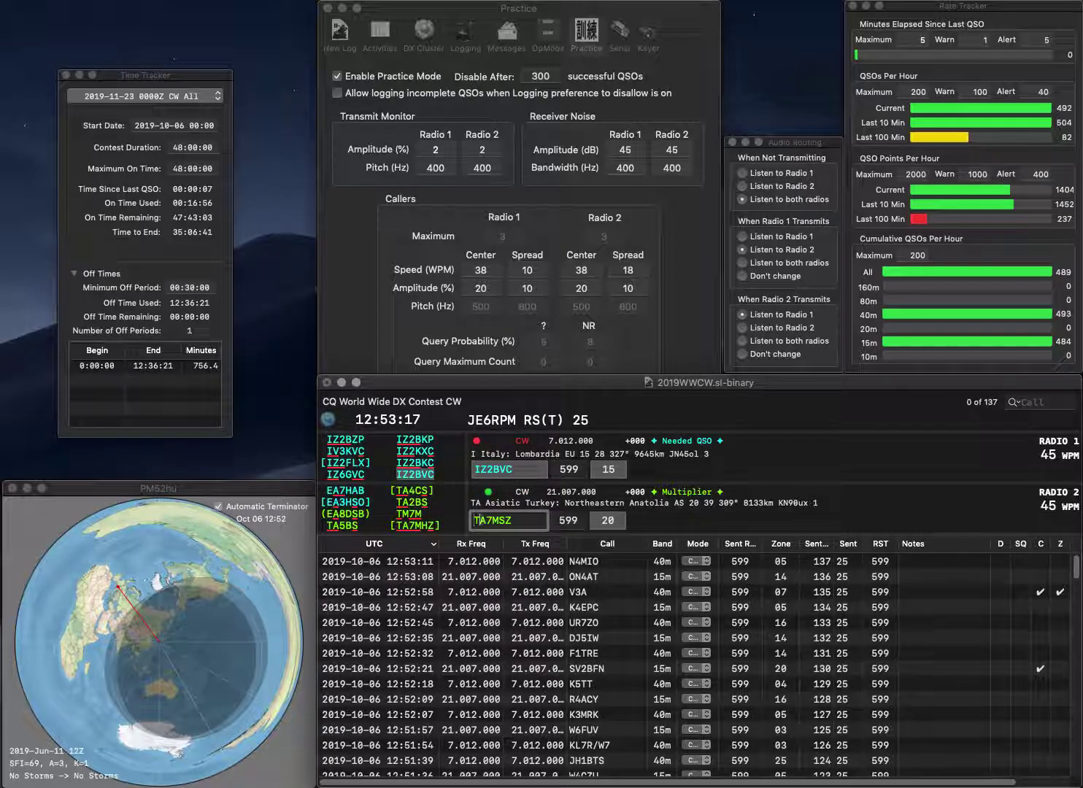
key("Right")
key("Right")
key("BackSpace")
type("H")
key("Return")
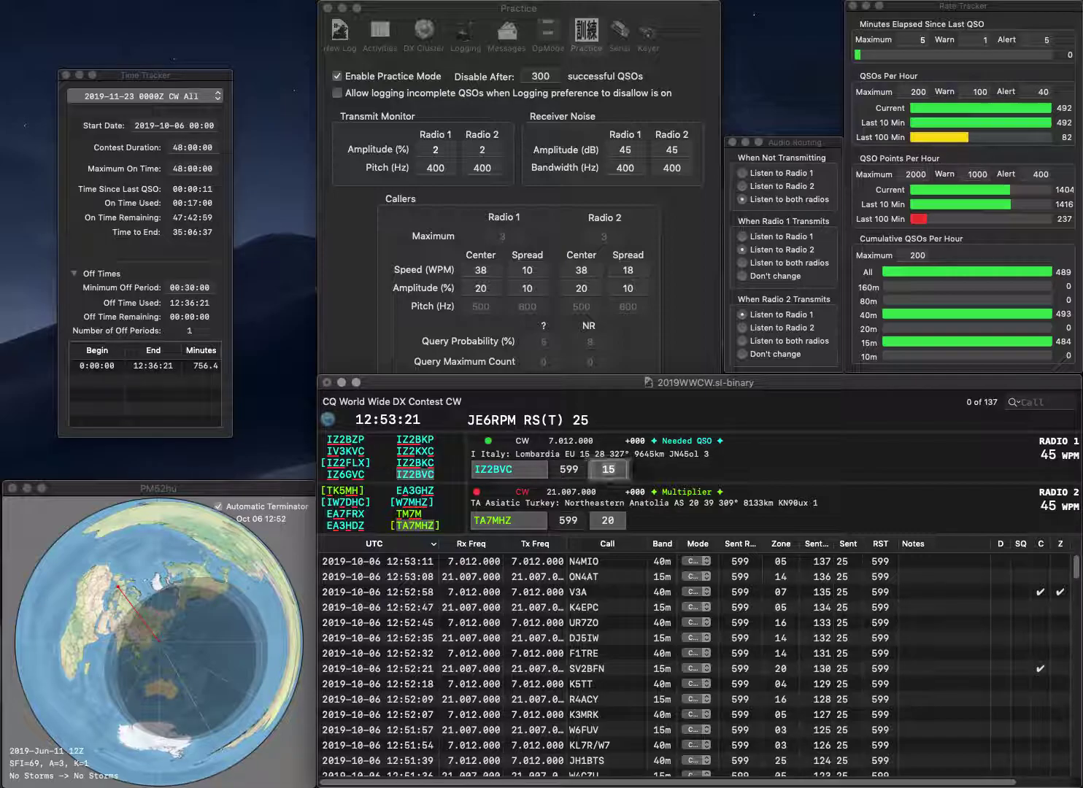
key("Return")
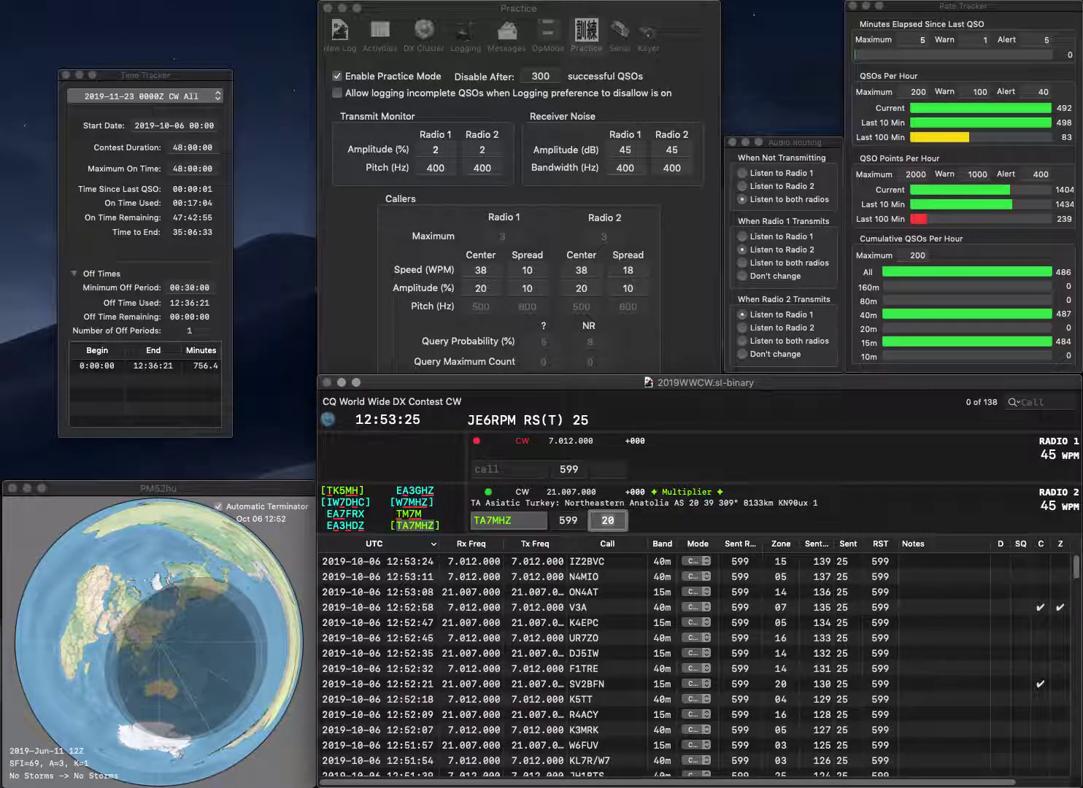
key("Return")
type("CE1CA")
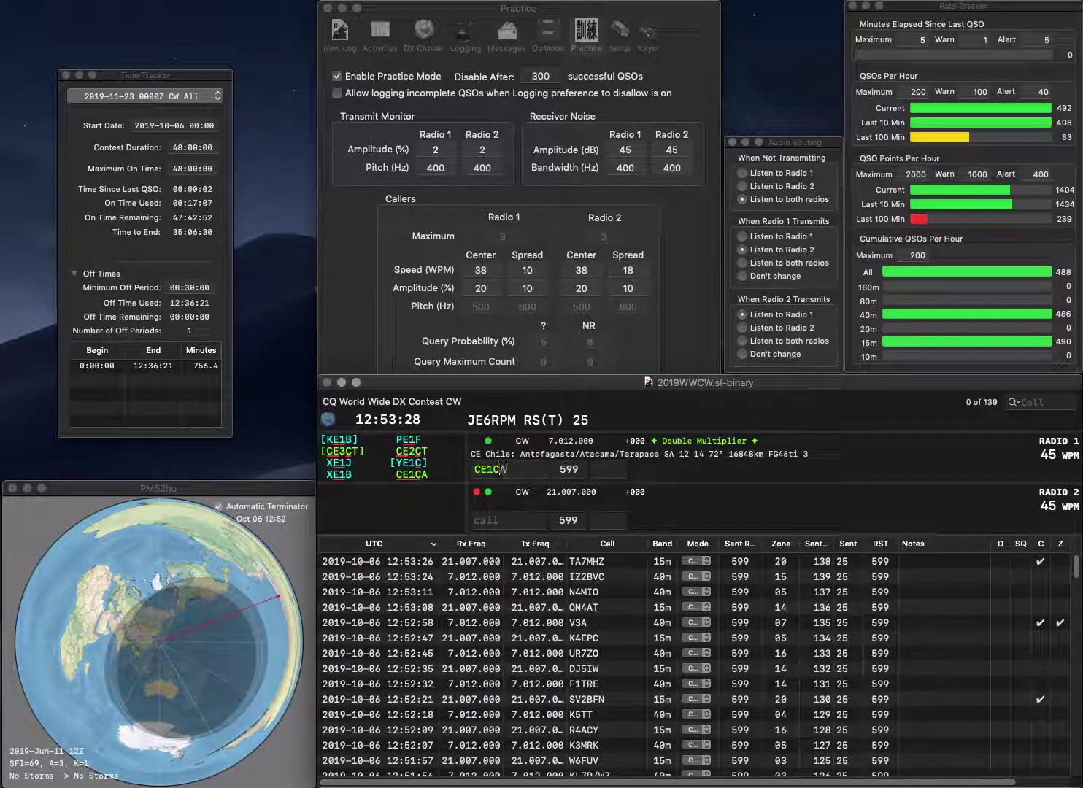
key("Return")
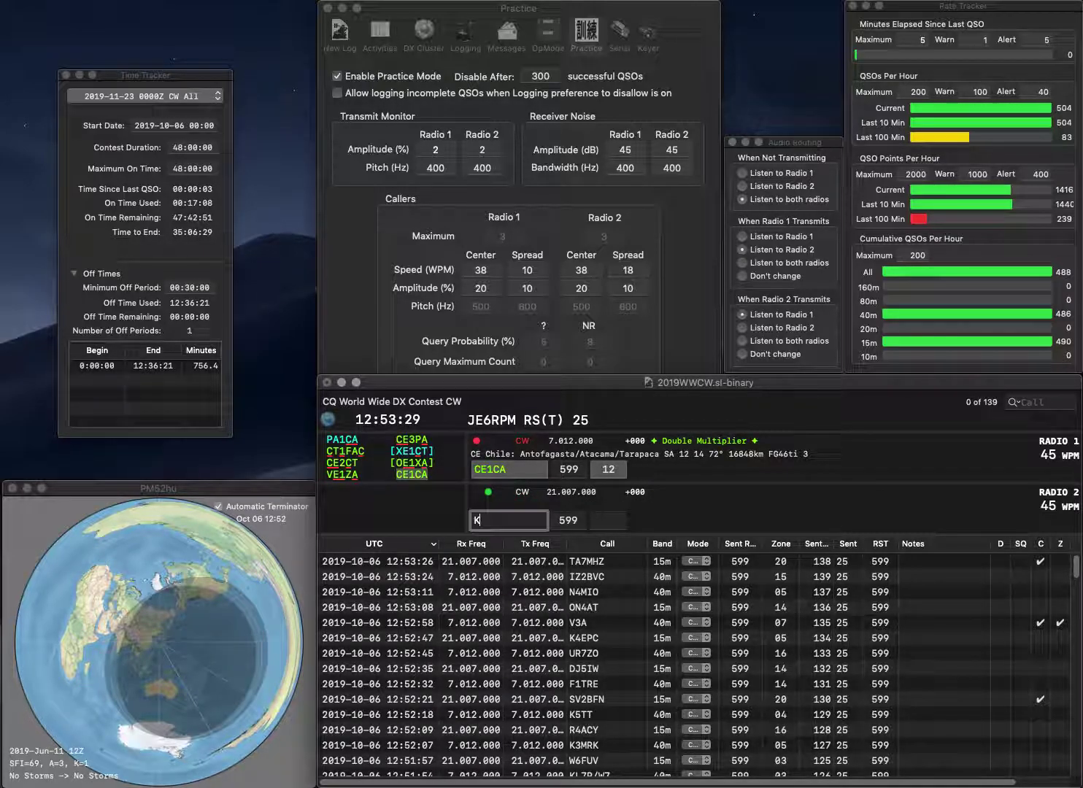
type("KK7L")
key("Return")
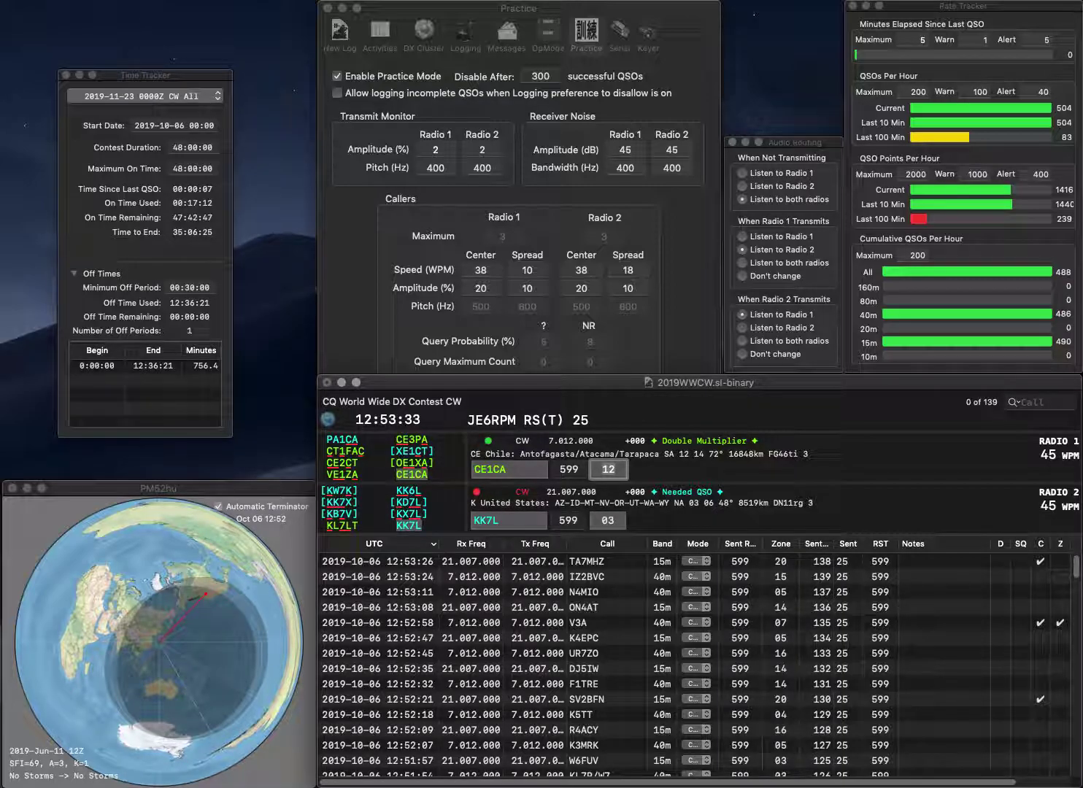
key("Return")
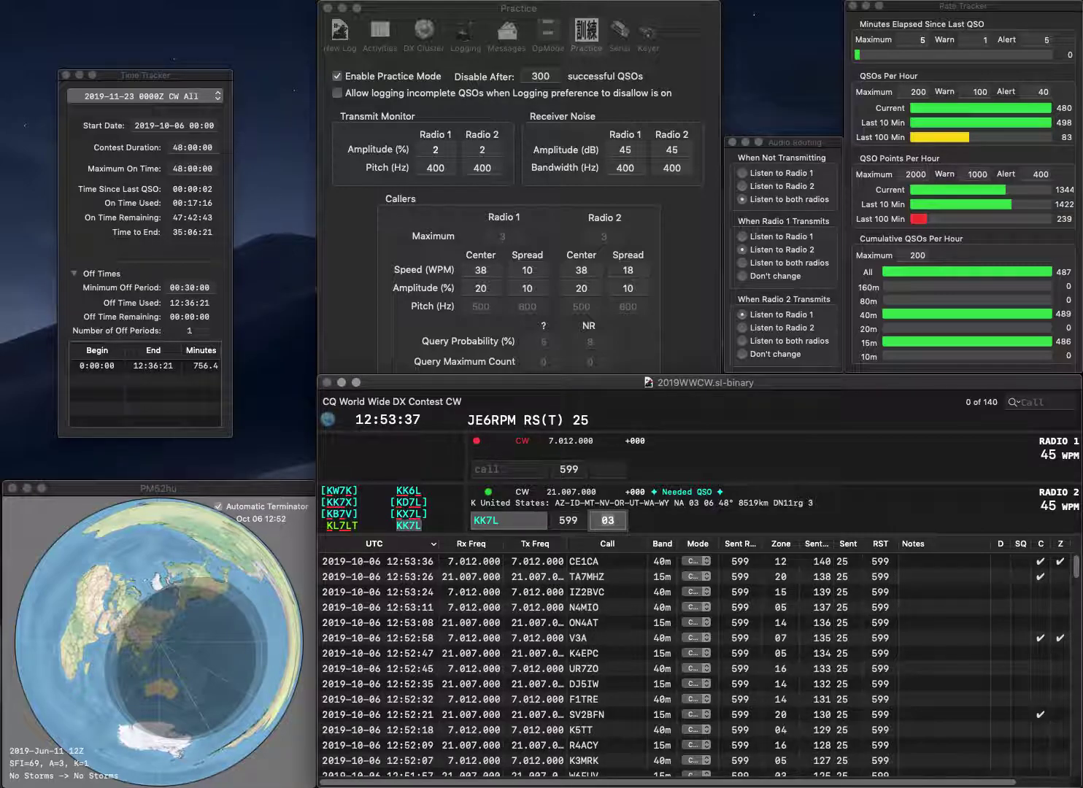
key("Return")
Send the exchange to 9A3TR on 40m and enter W5RYA on 15m for correction
type("9A3")
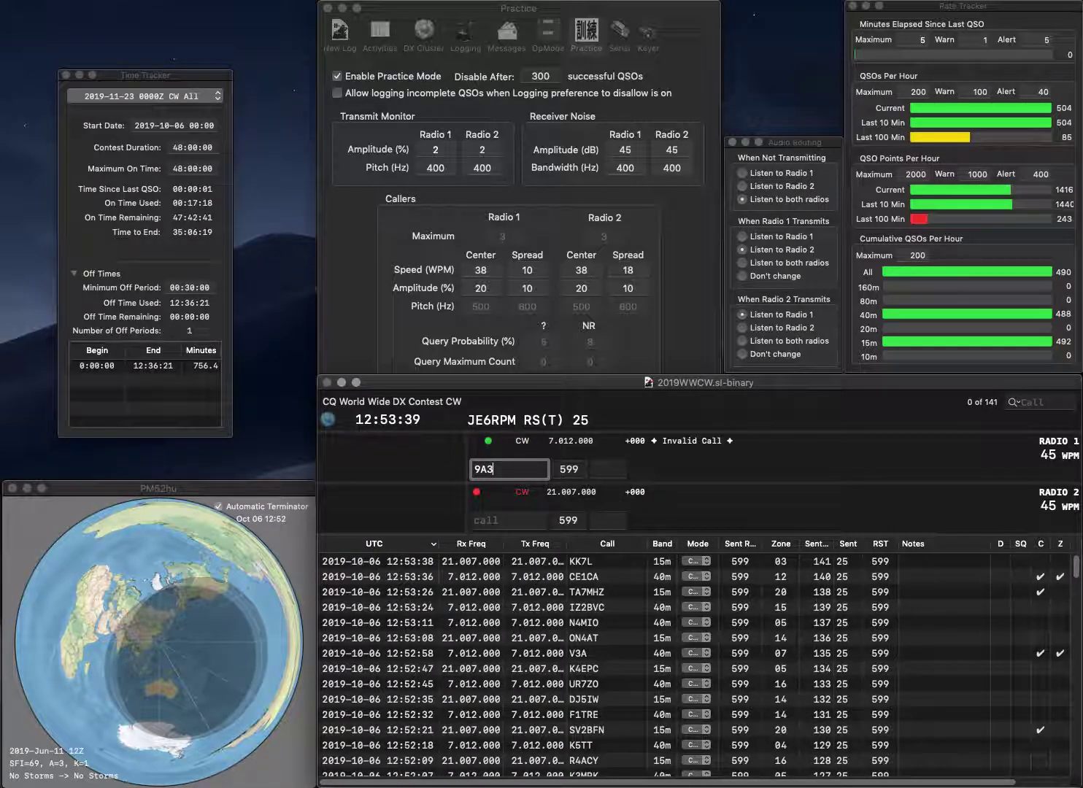
type("TR")
key("Return")
type("W")
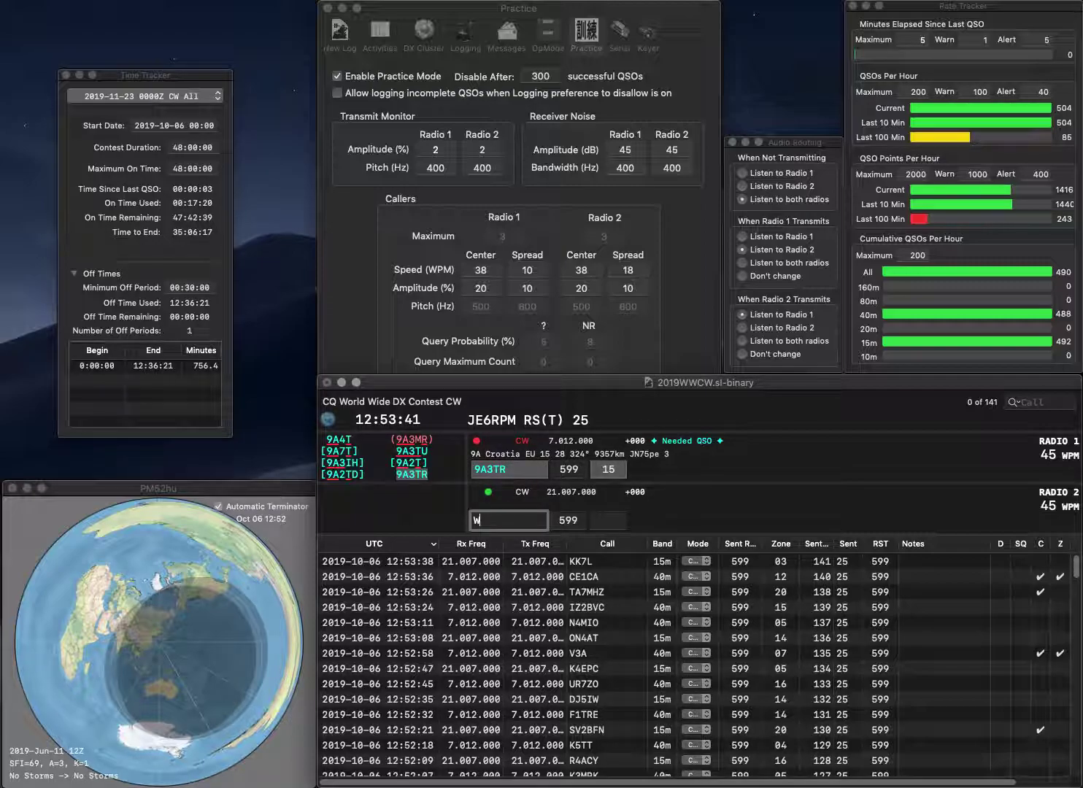
type("5RU")
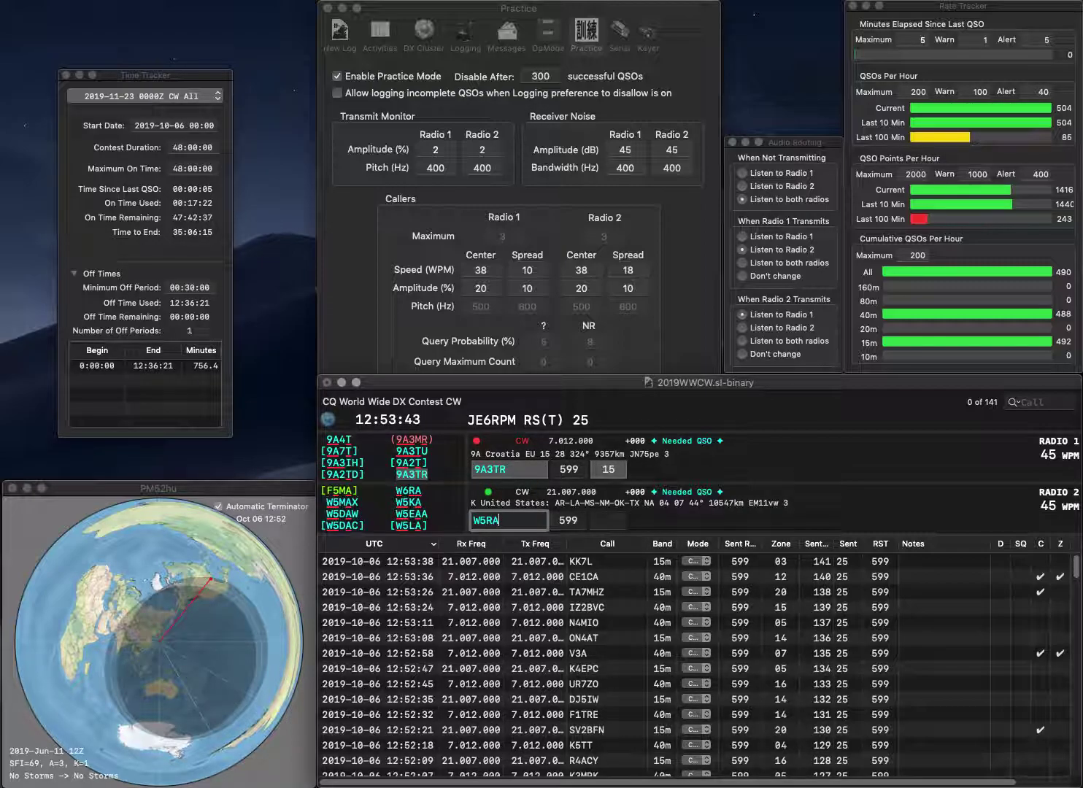
type("A")
key("Return")
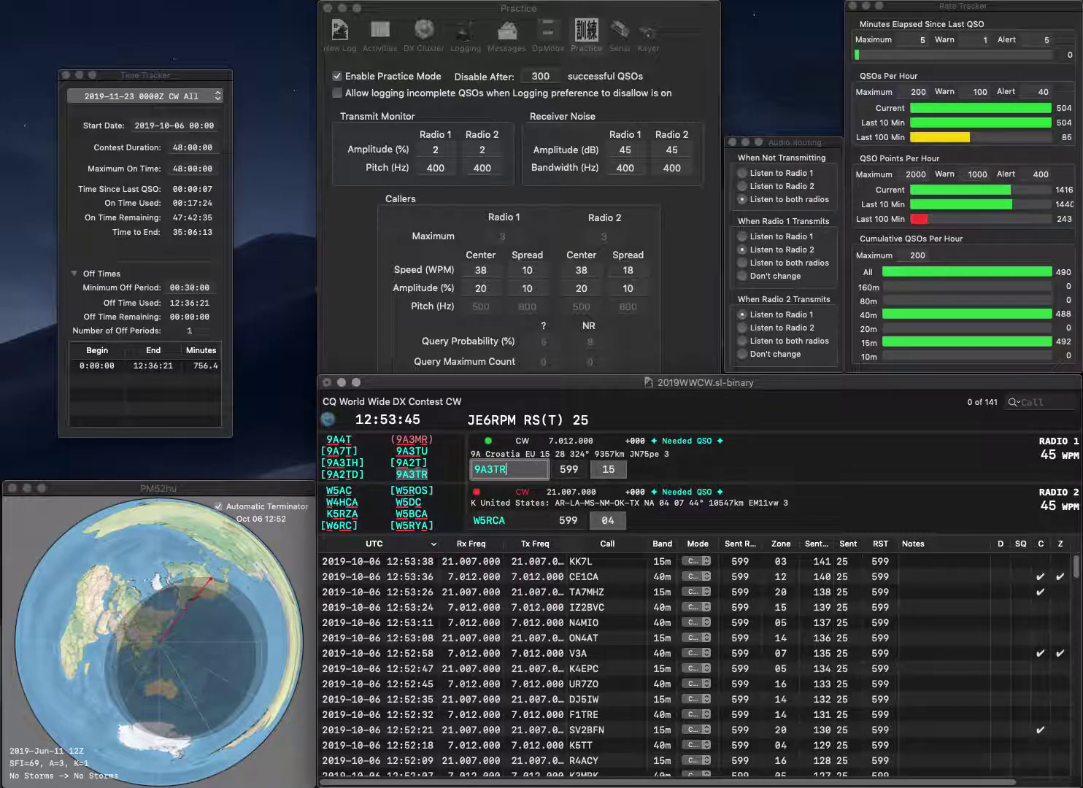
key("Return")
key("space")
key("space")
Correct the Radio 2 call to W5RYA, then work and log UT7EY
key("Left")
key("BackSpace")
type("Y")
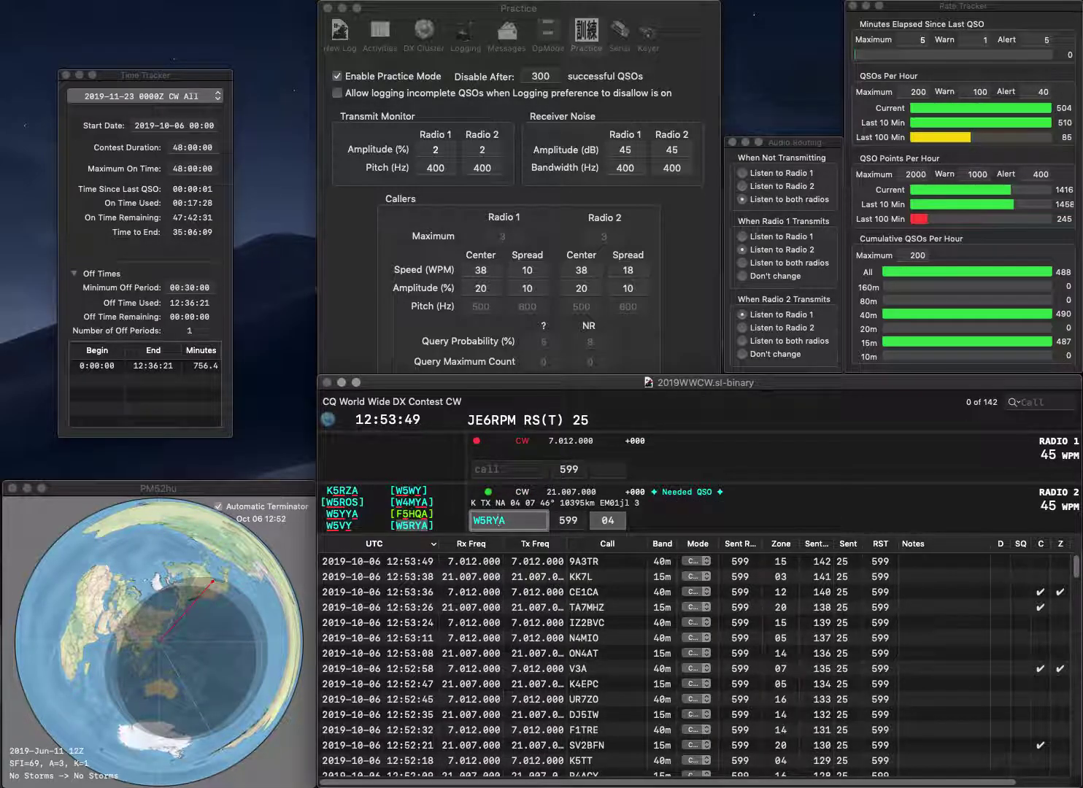
key("Return")
type("DT7EY")
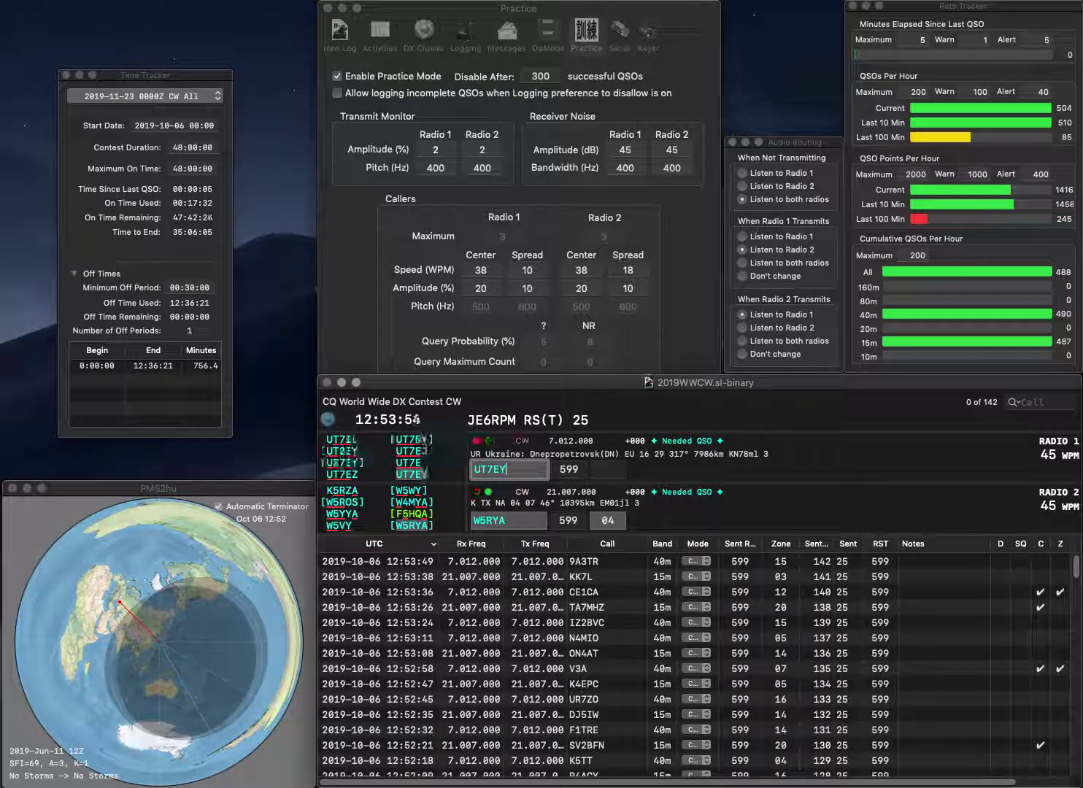
key("Return")
key("space")
key("Return")
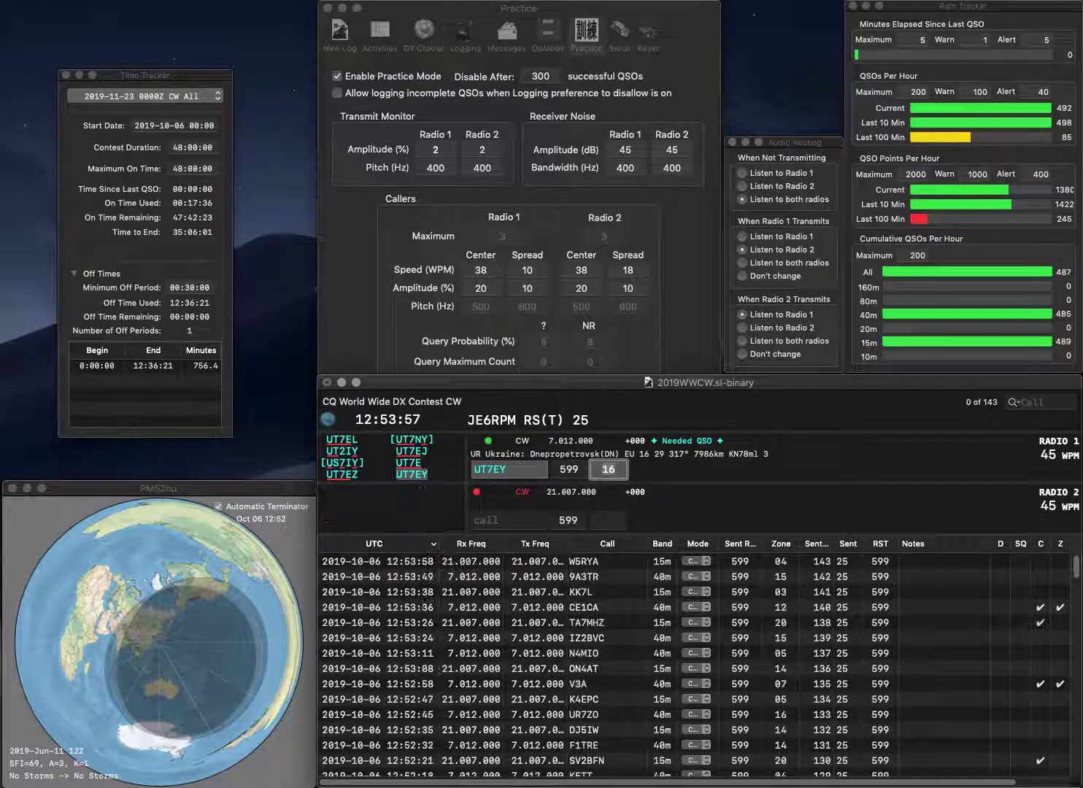
key("Return")
type("M0")
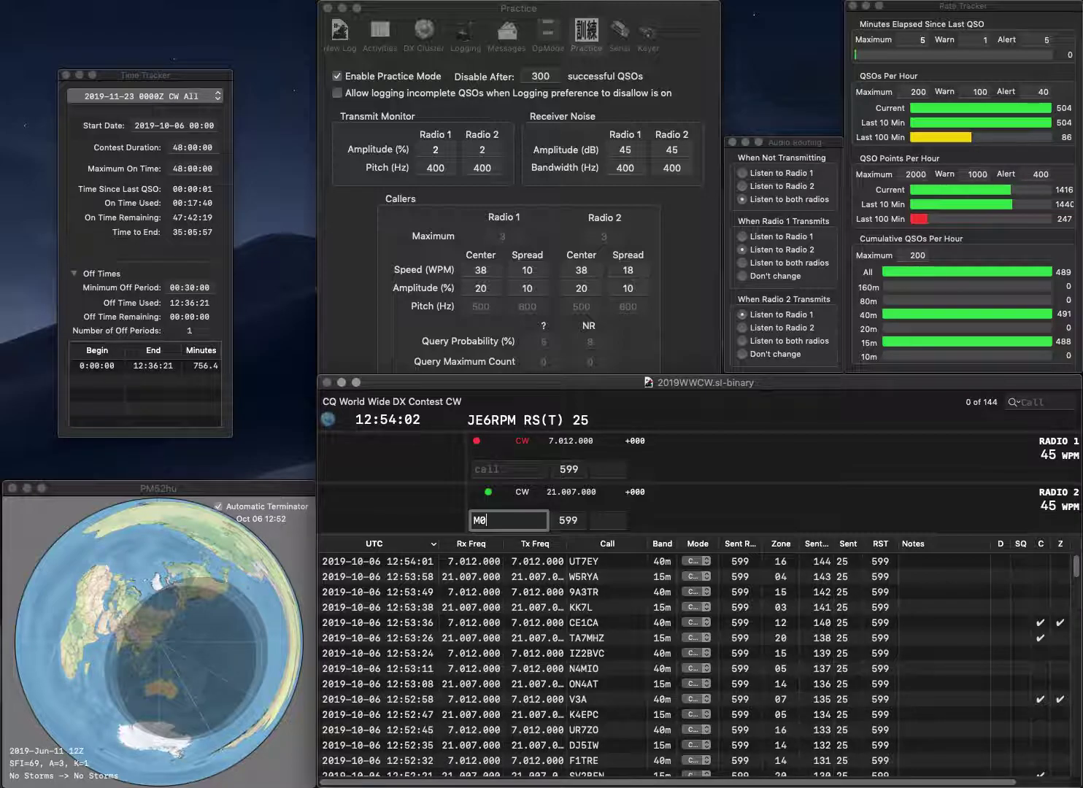
type("VDY")
key("Return")
type("M4M")
key("Home")
type("D")
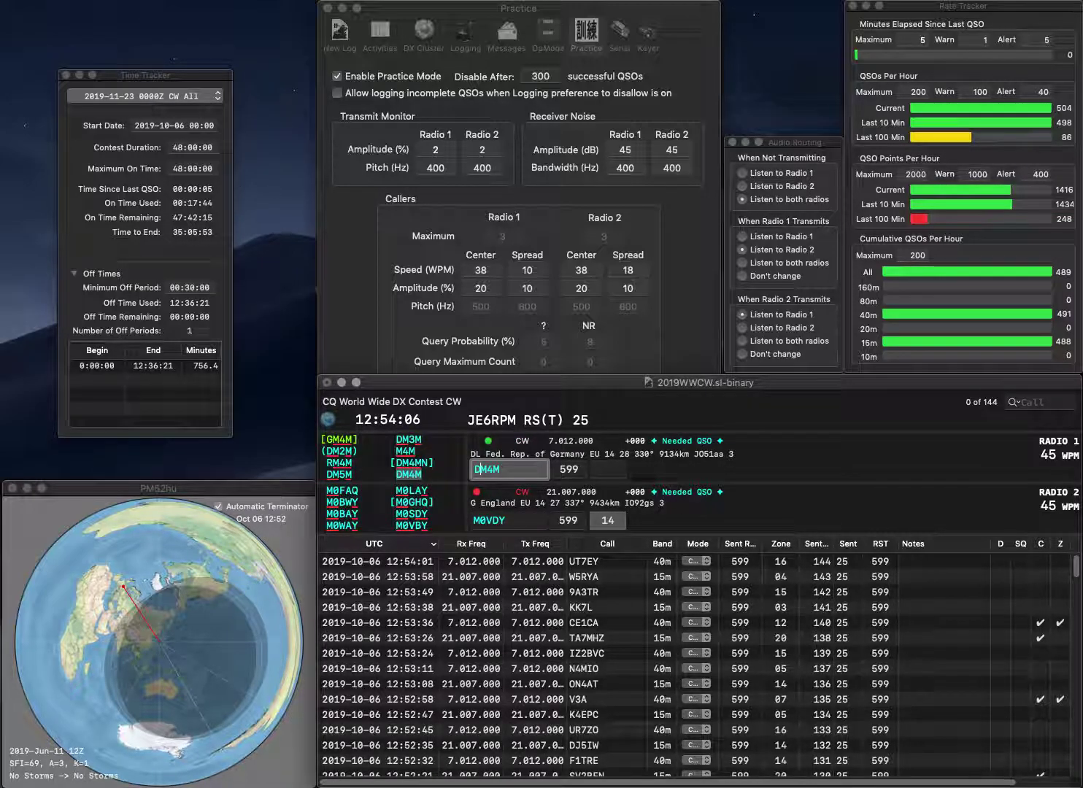
key("Return")
key("BackSpace")
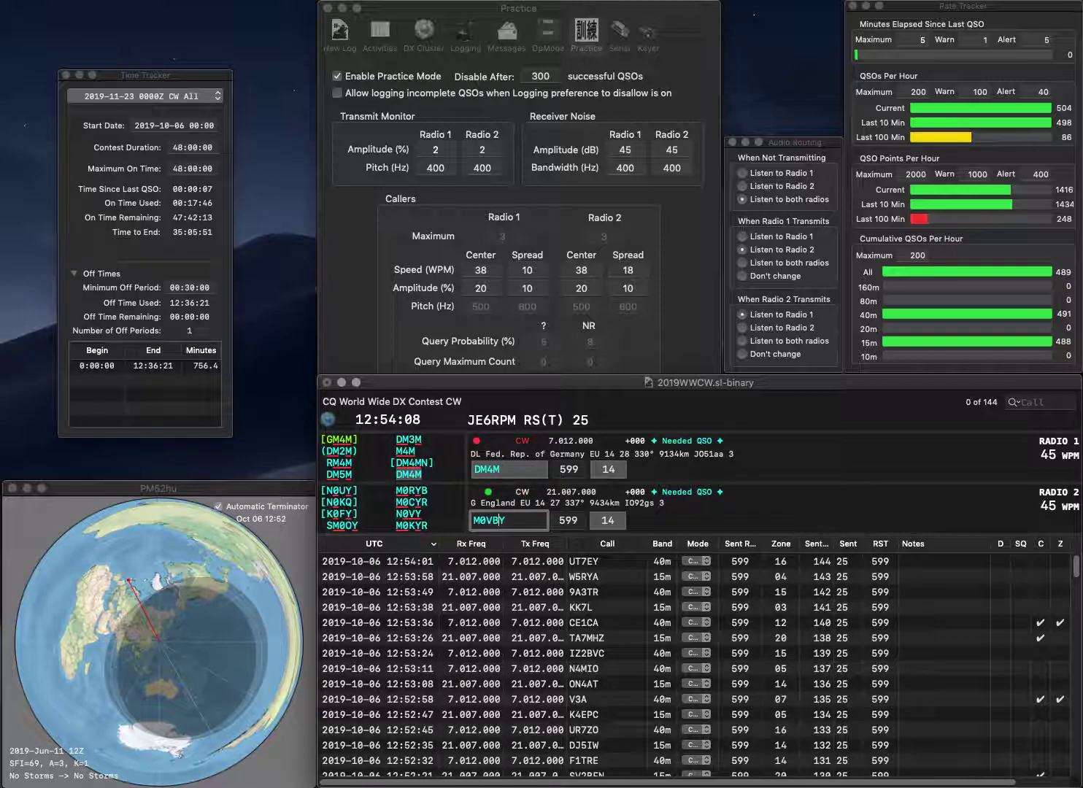
type("B")
key("Return")
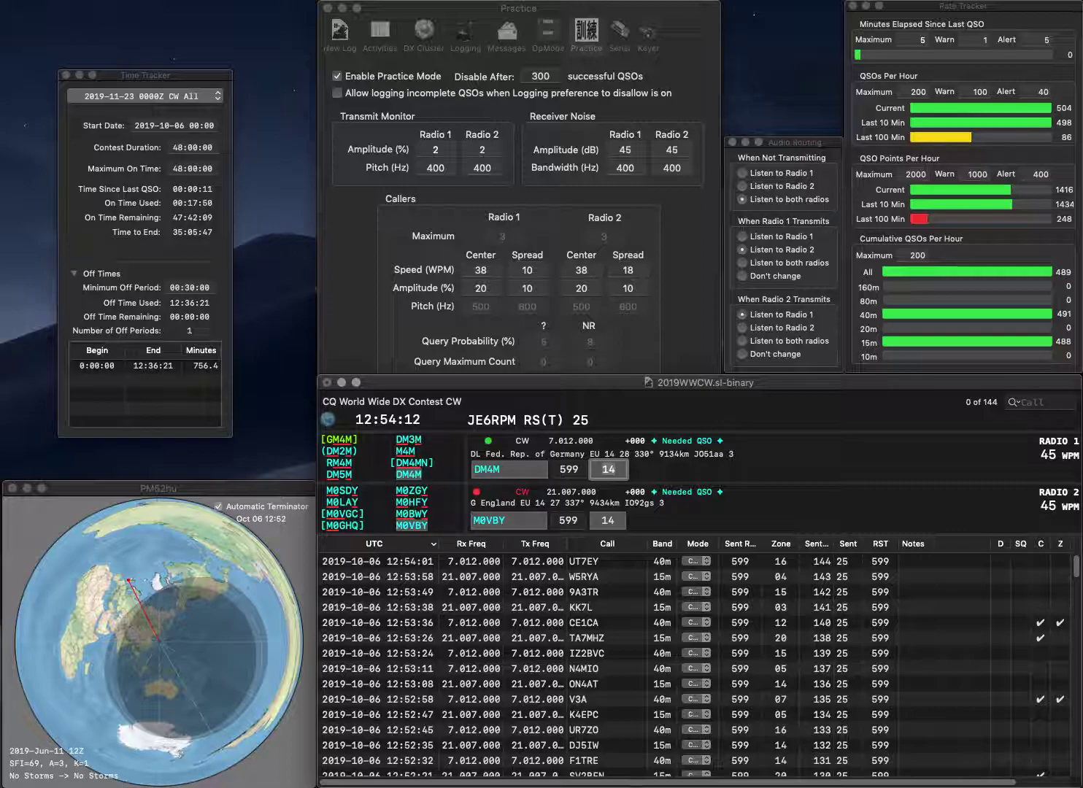
key("Return")
key("Return")
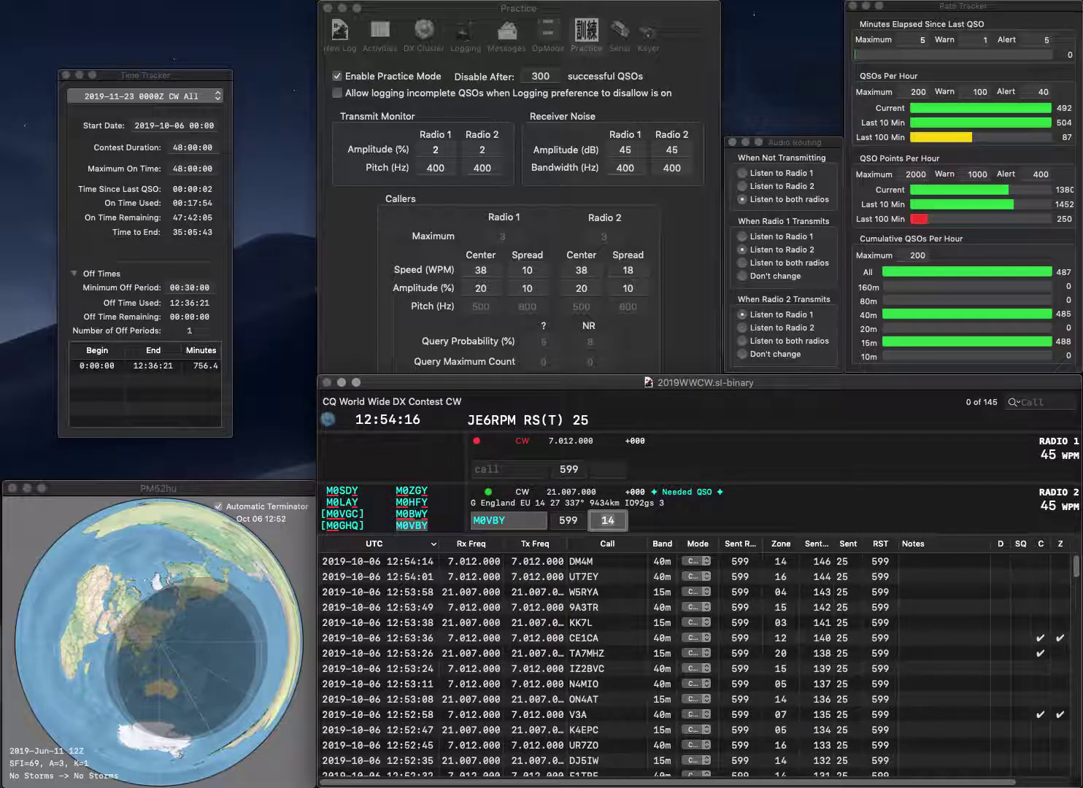
key("Return")
Resolve the partial call 8K into G8XYJ and log it together with NA9J
type("8K")
key("Return")
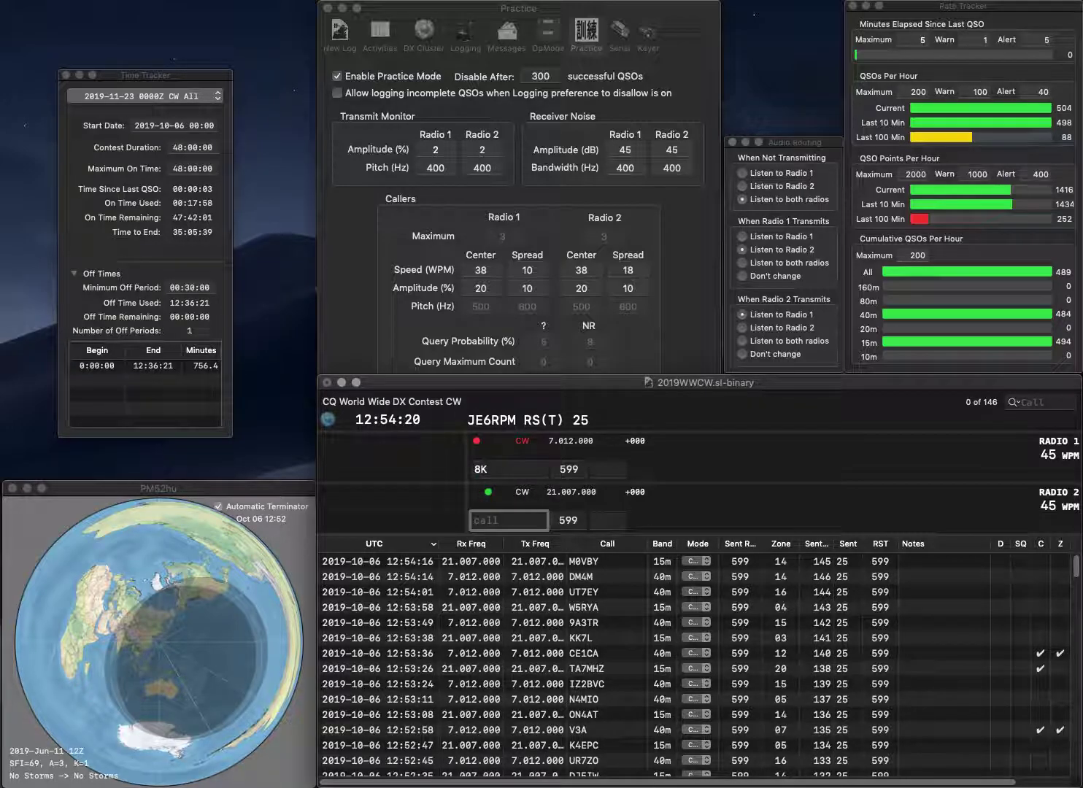
type("NA9J")
key("Return")
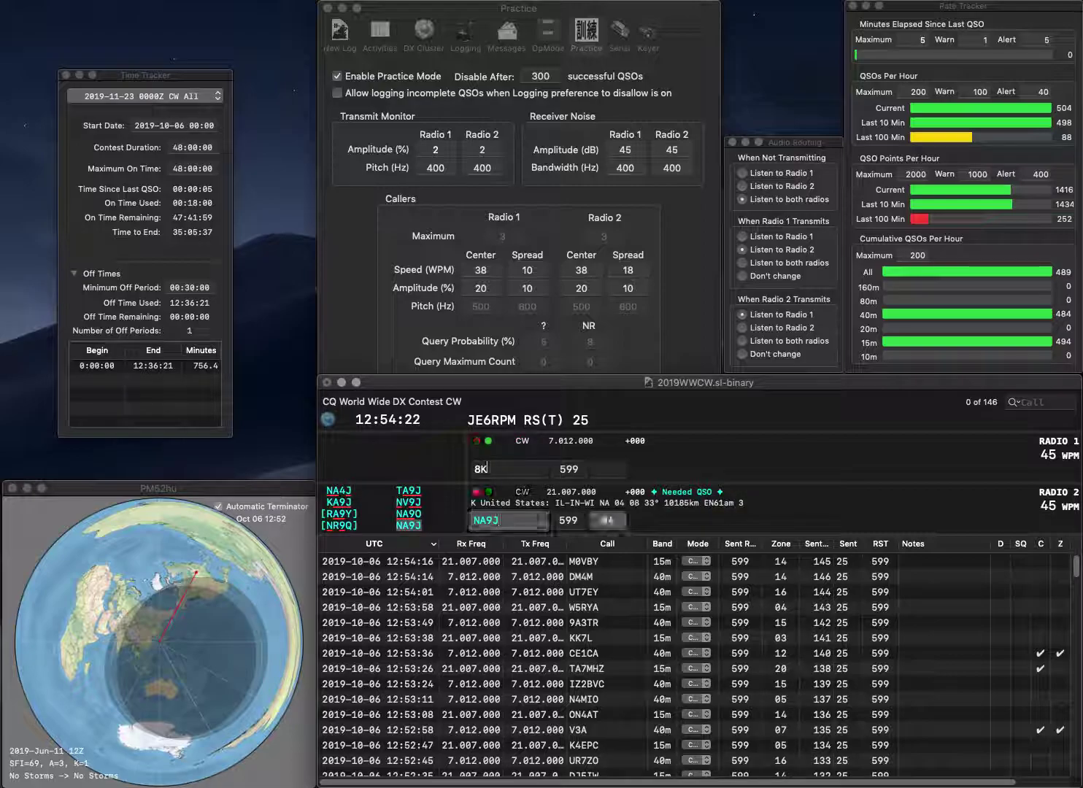
key("BackSpace")
type("XYJ")
key("Return")
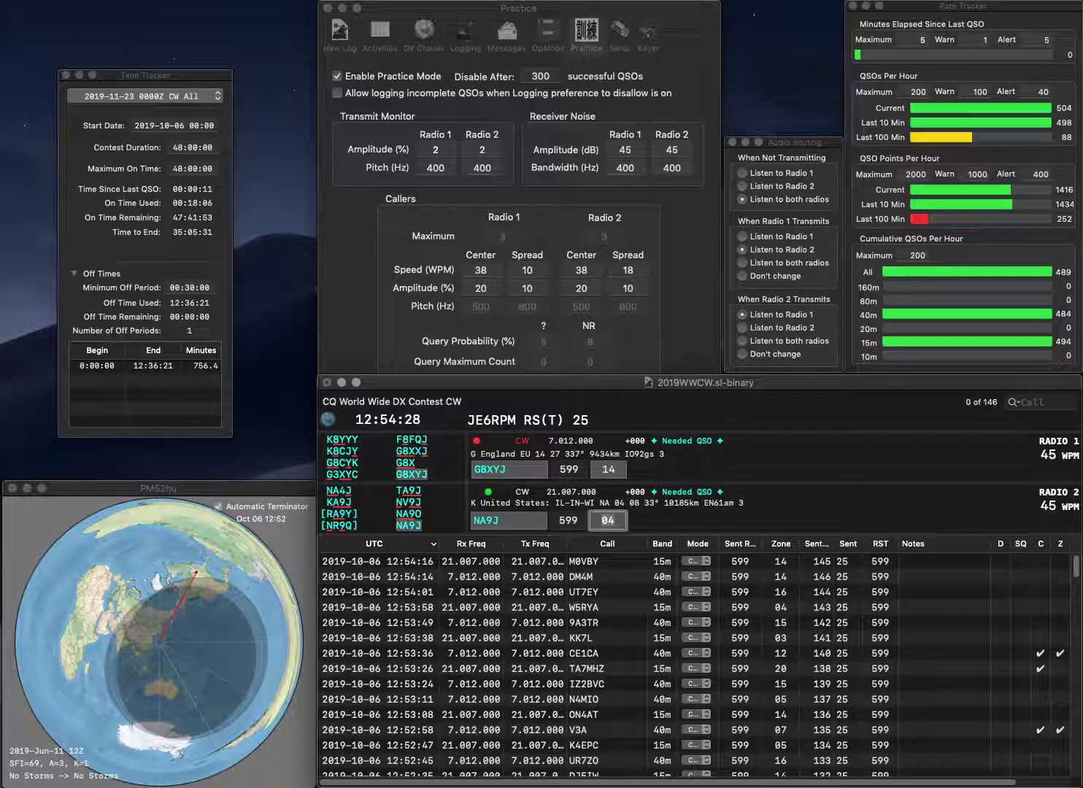
key("Return")
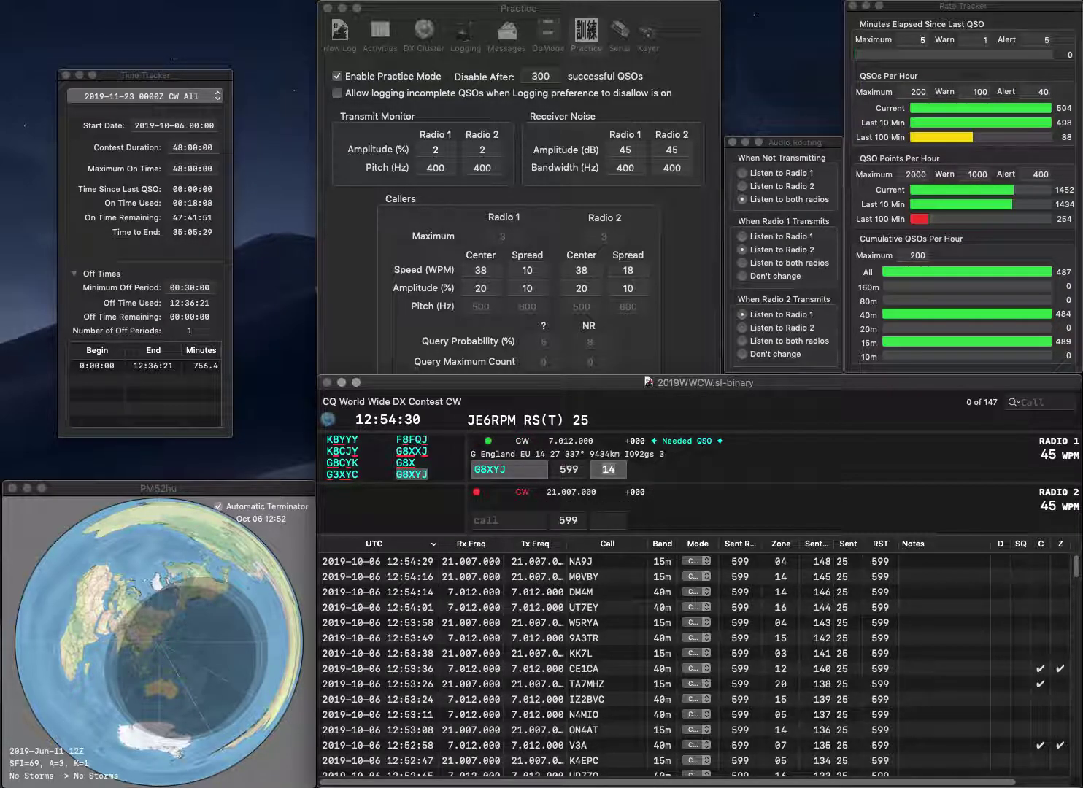
key("Return")
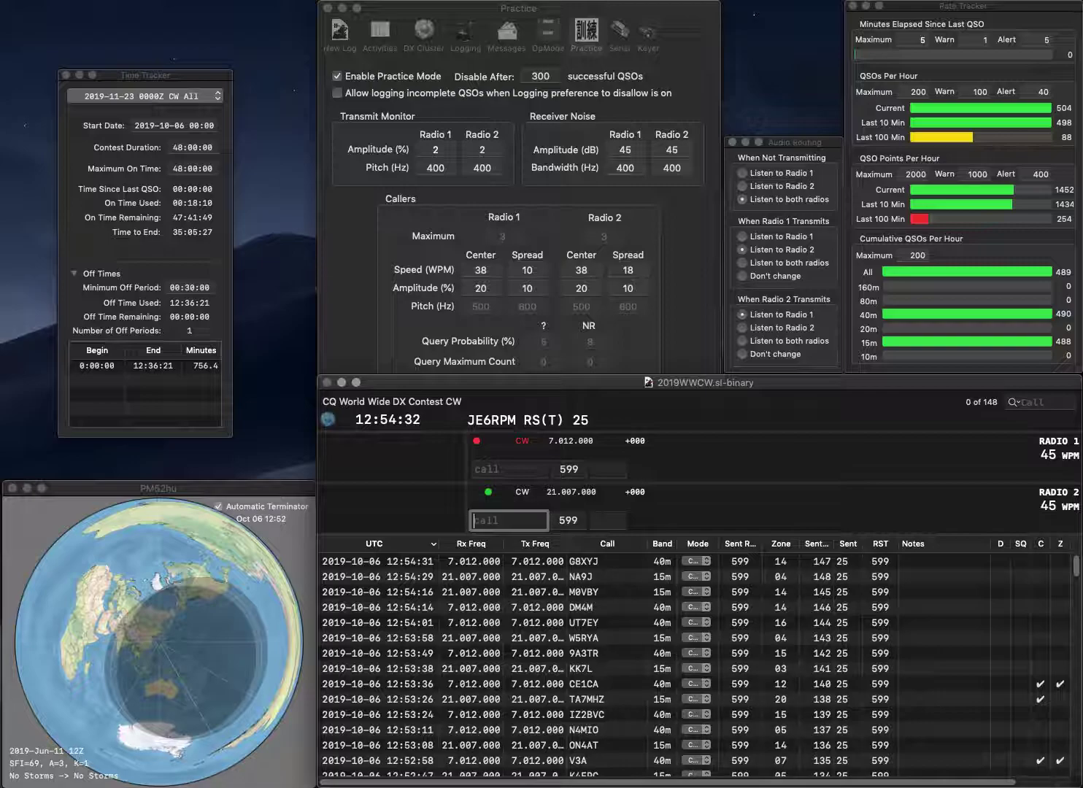
Correct SP6ISE to SP6IHE and log it along with VE1HS
type("SP6I")
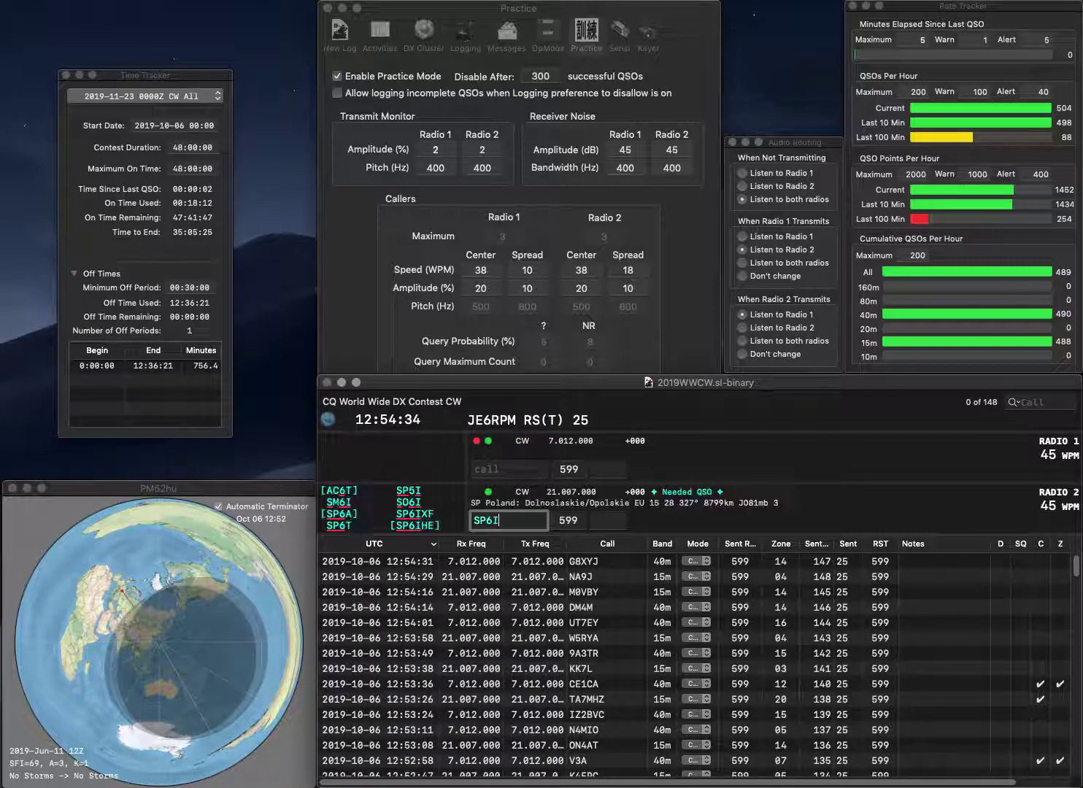
type("SE")
key("Return")
type("1H")
key("Down")
key("BackSpace")
key("BackSpace")
type("HE")
key("Return")
key("Return")
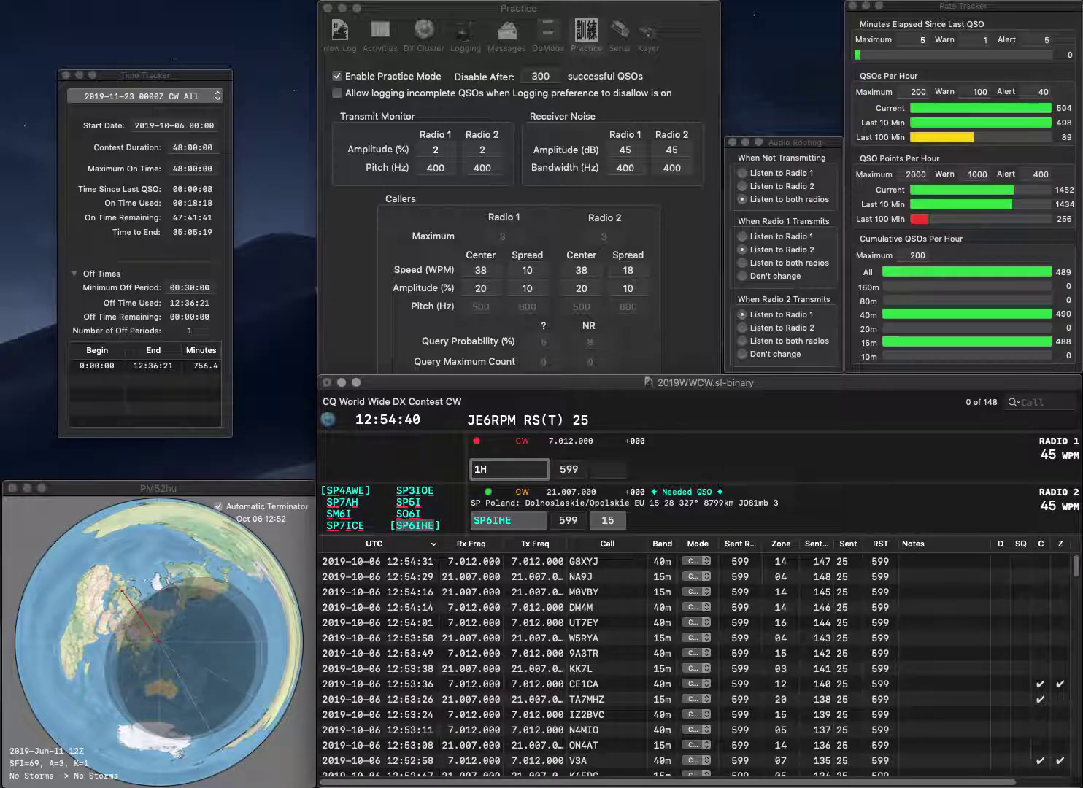
type("VE1H")
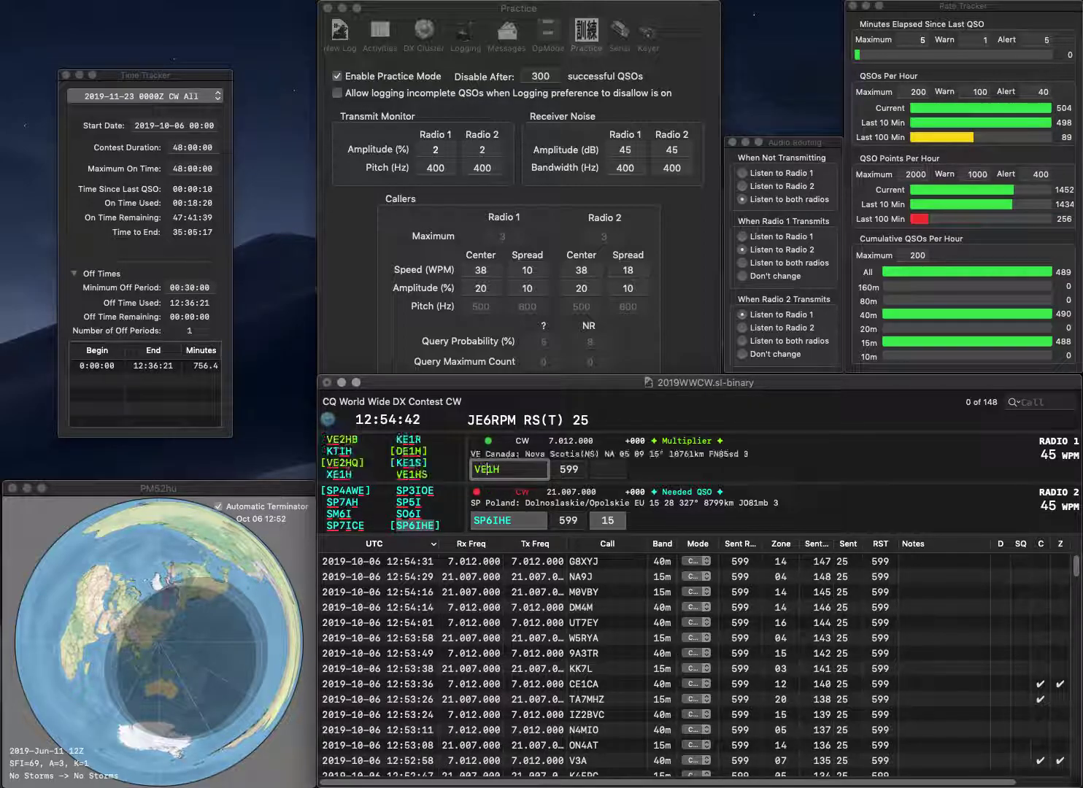
type("S")
key("Return")
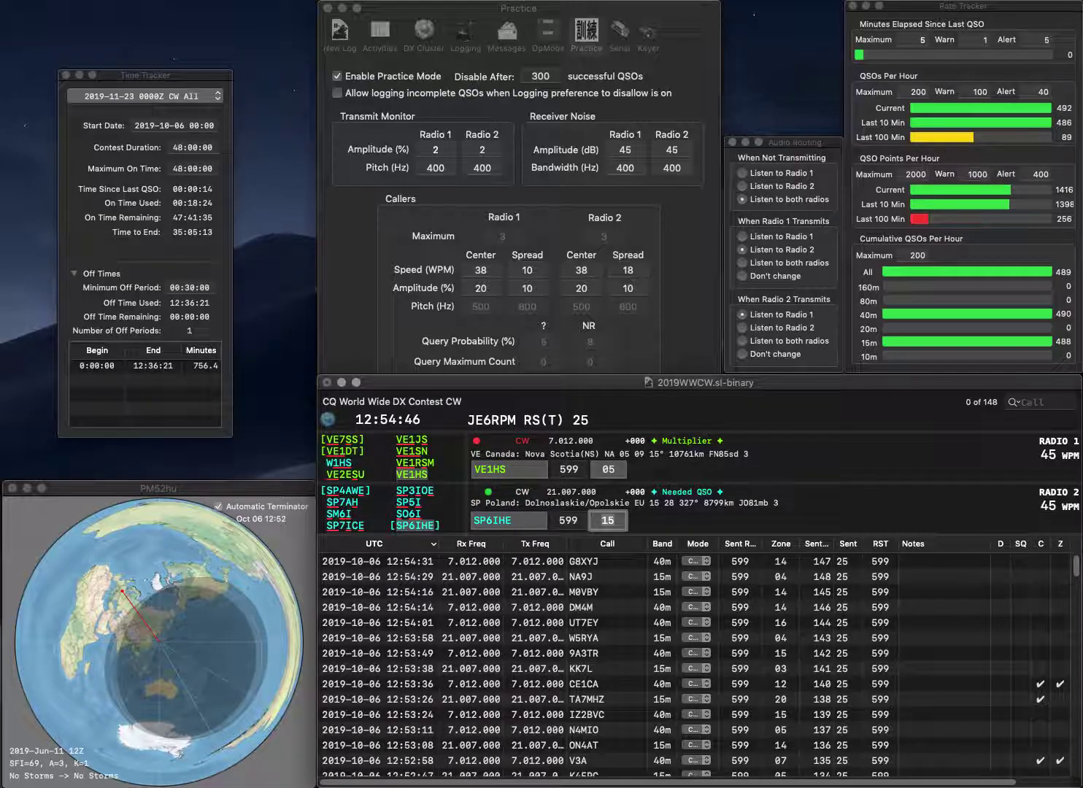
key("Return")
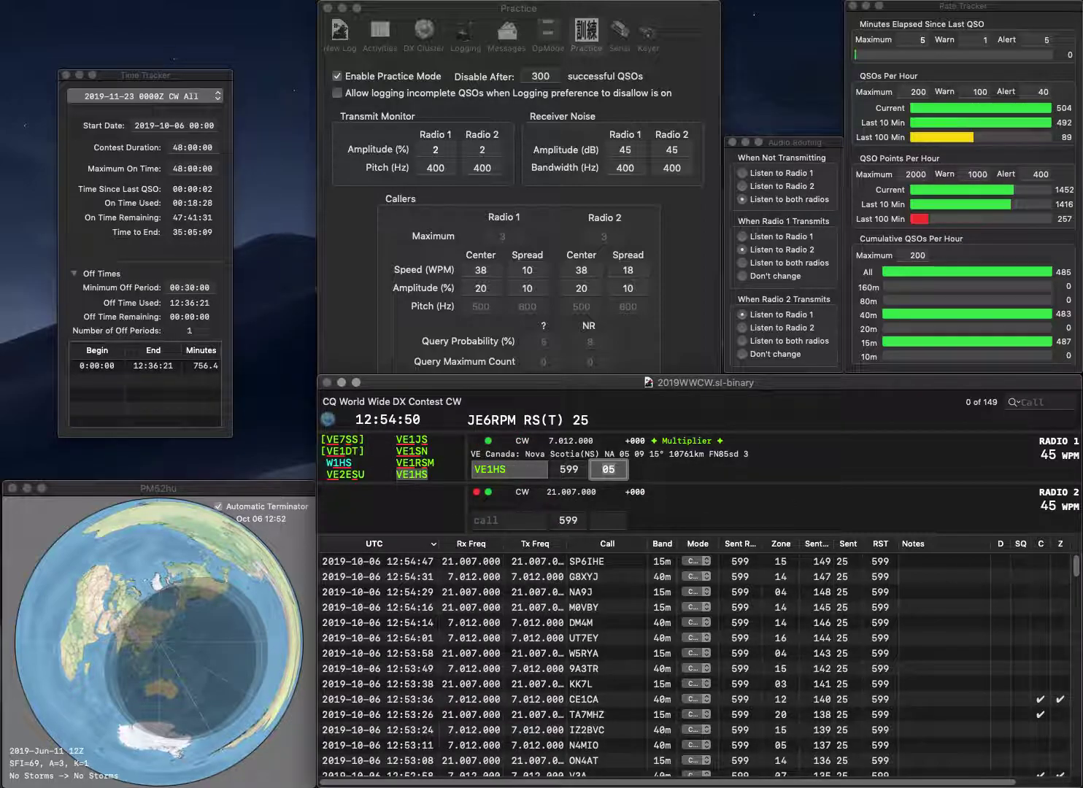
key("Return")
Complete the partial call GT as VE2GT and log it with PP5EI
type("G")
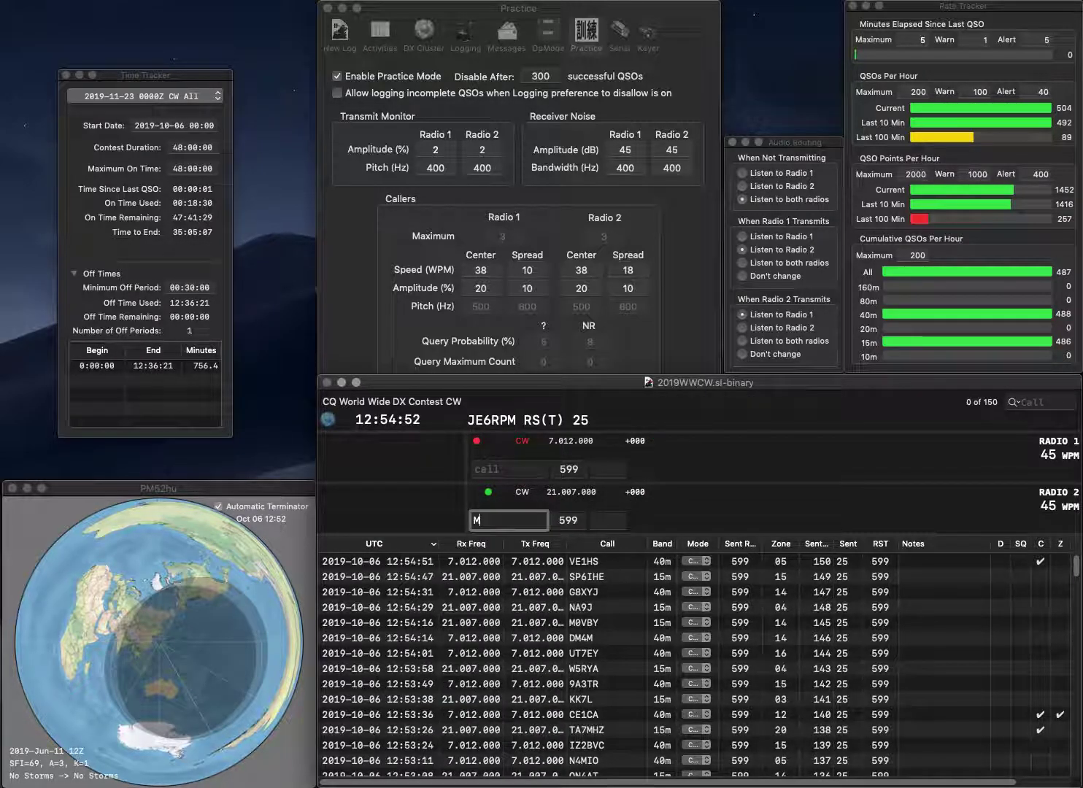
type("T")
key("Return")
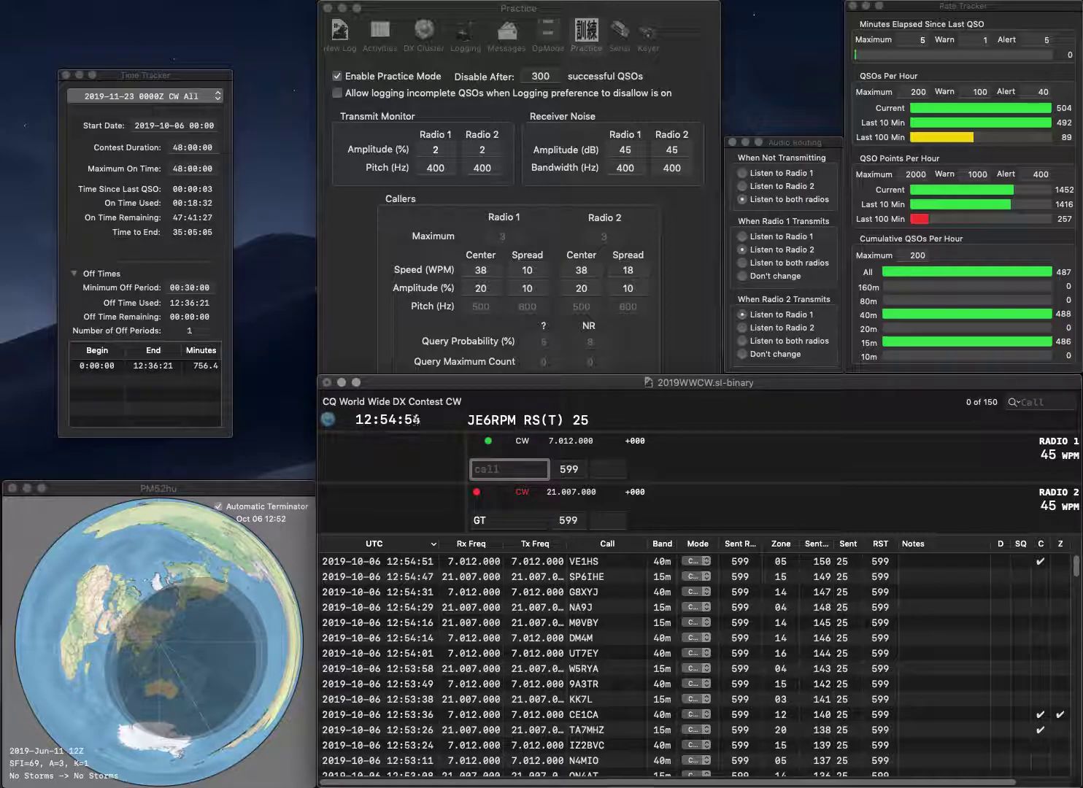
type("PP5EI")
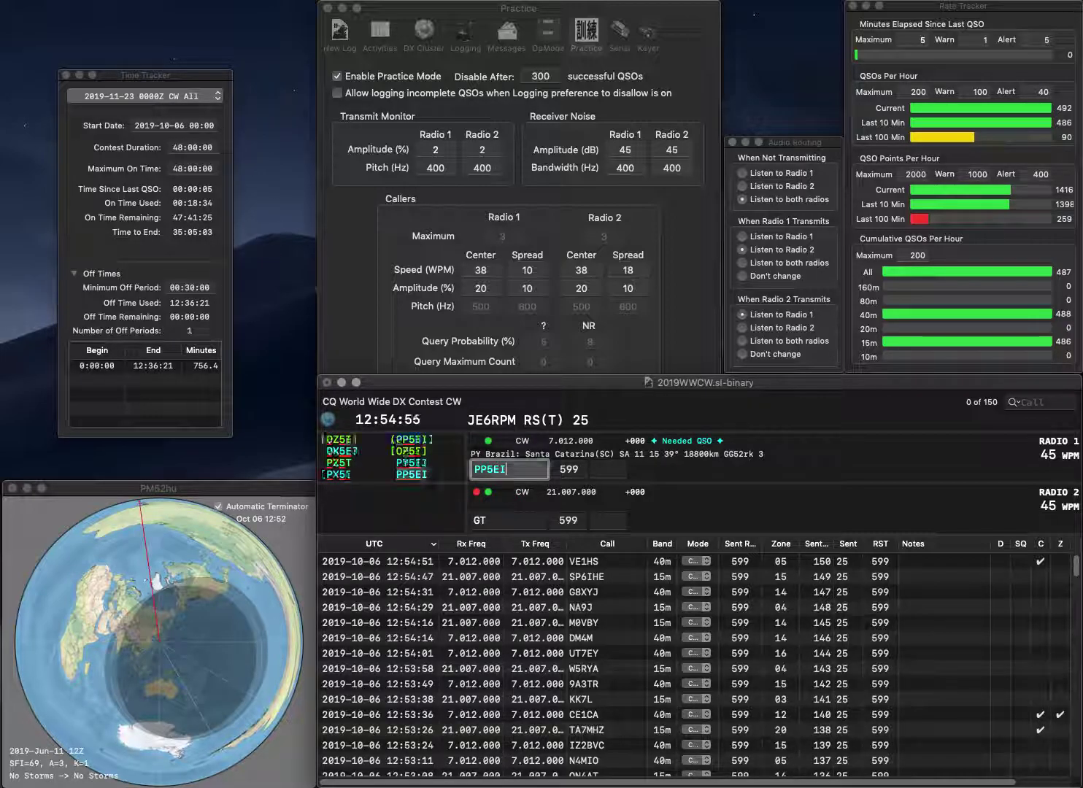
key("Return")
type("AV")
key("BackSpace")
key("BackSpace")
type("U")
key("BackSpace")
type("VE2")
key("Return")
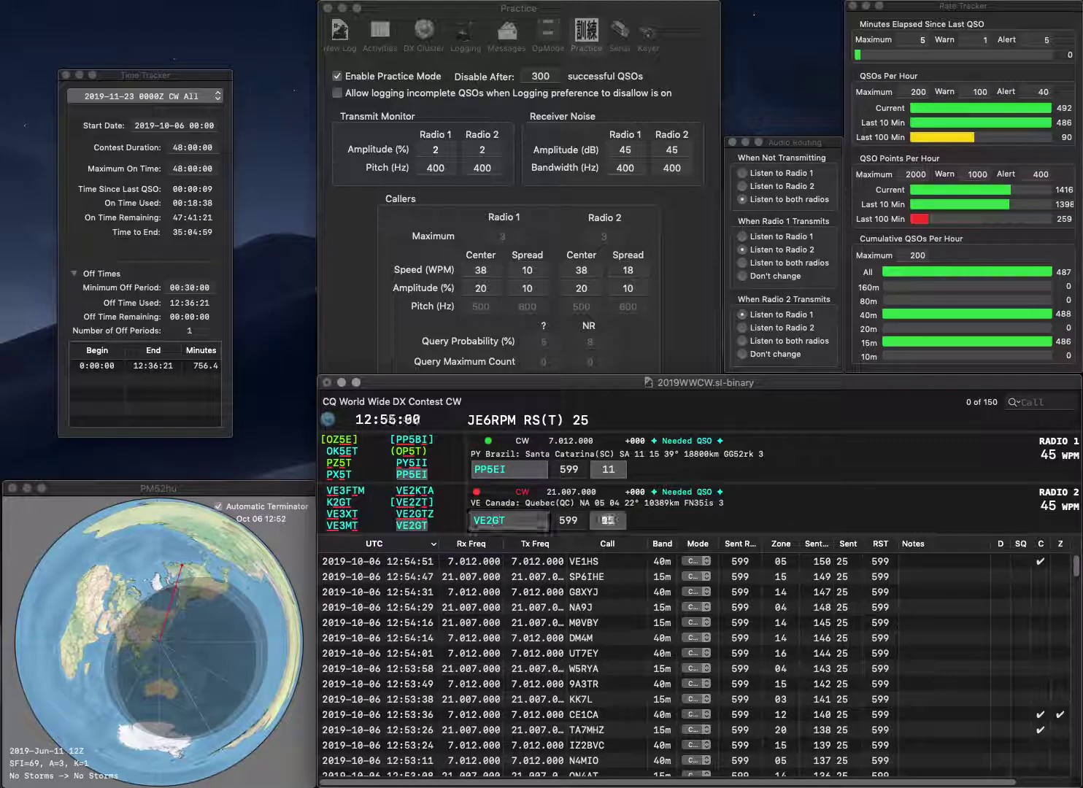
key("Return")
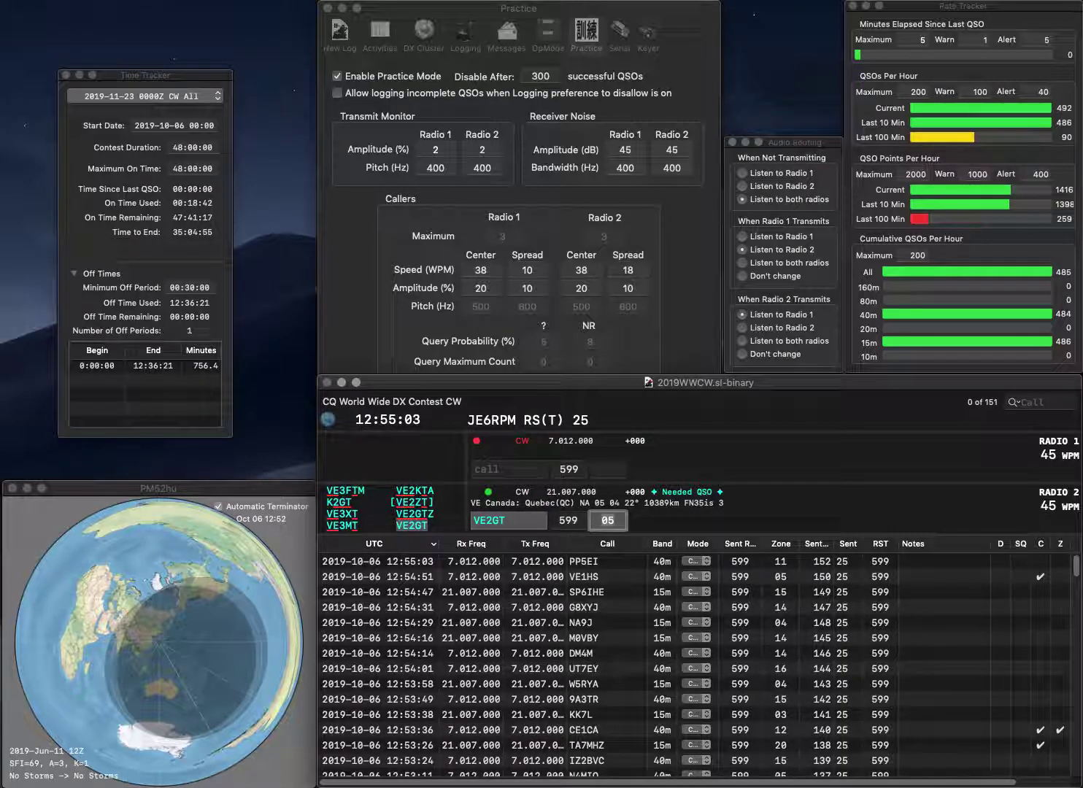
key("Return")
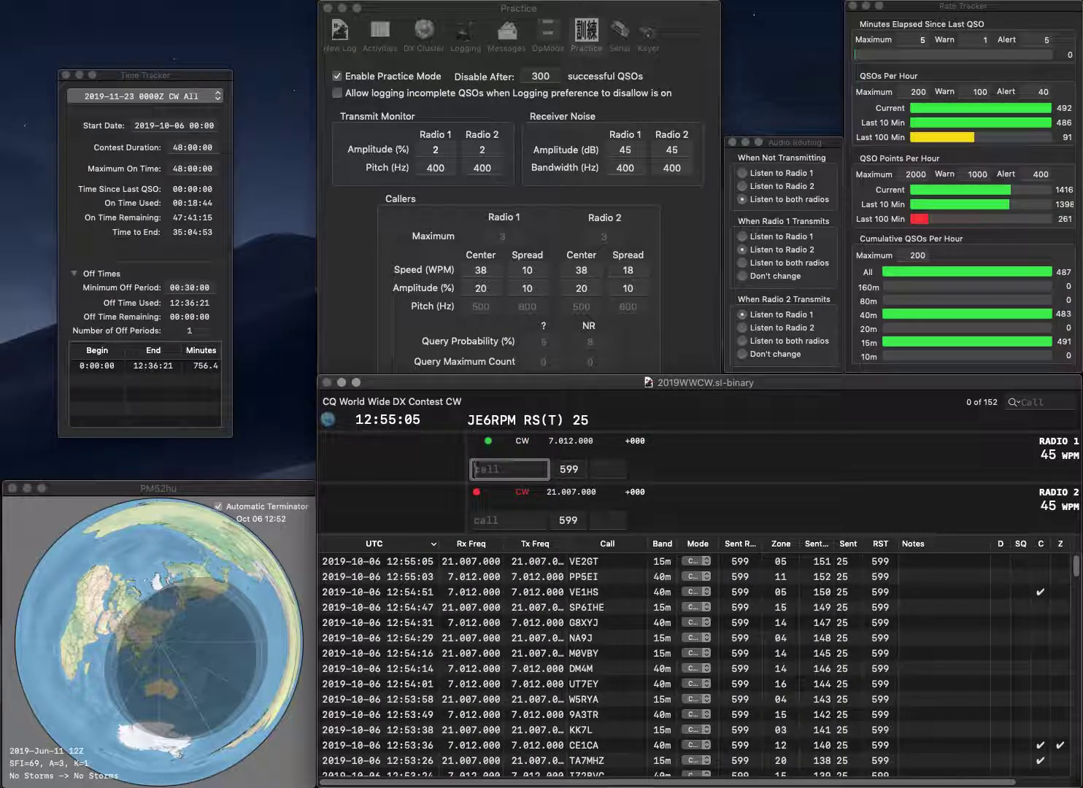
type("KT1")
key("Return")
type("DK1")
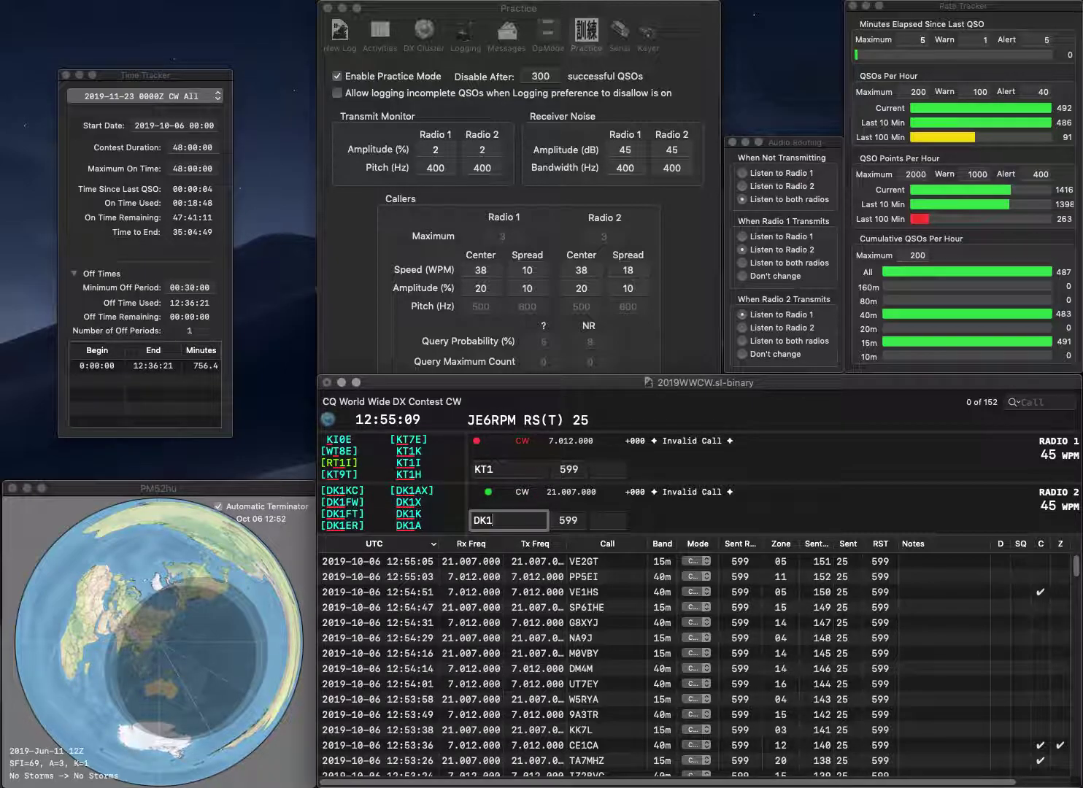
type("AC")
key("Return")
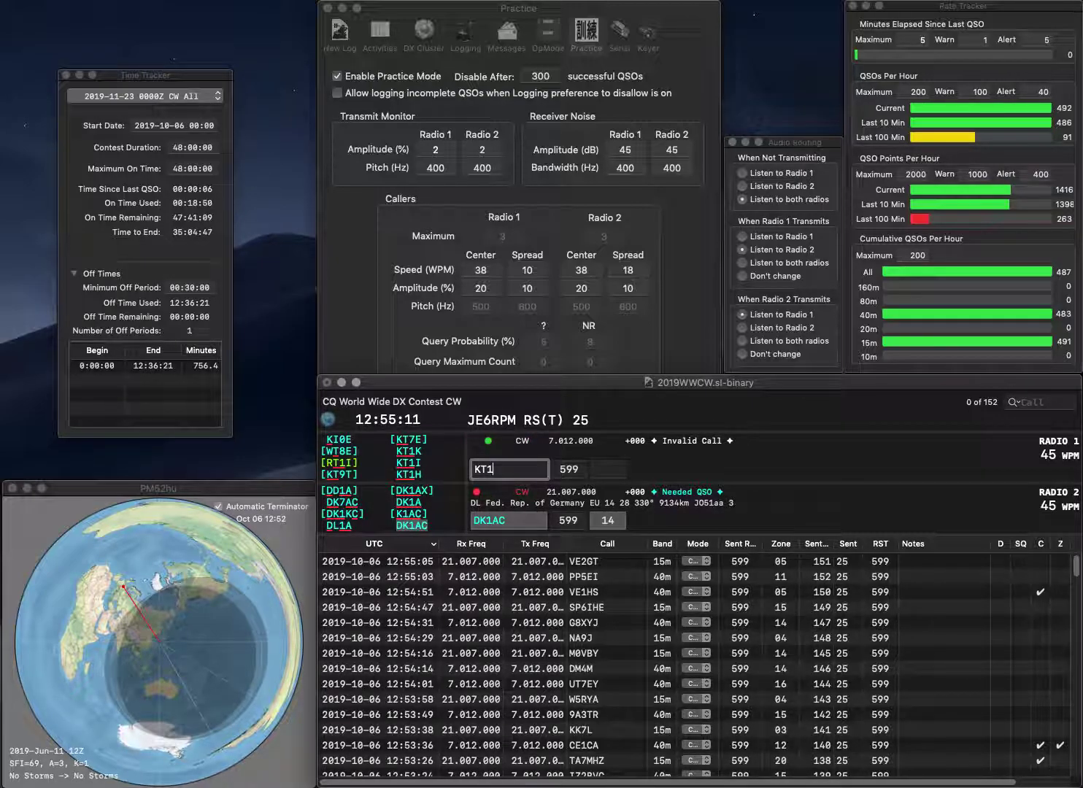
type("K")
key("Return")
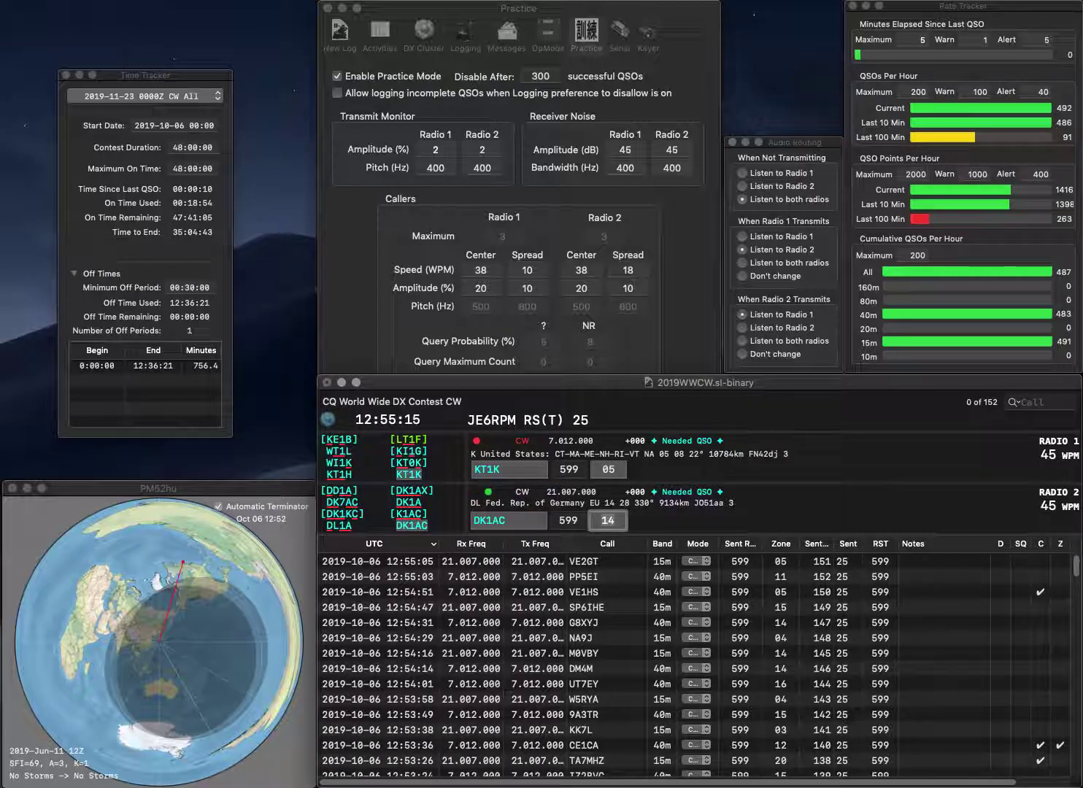
key("Return")
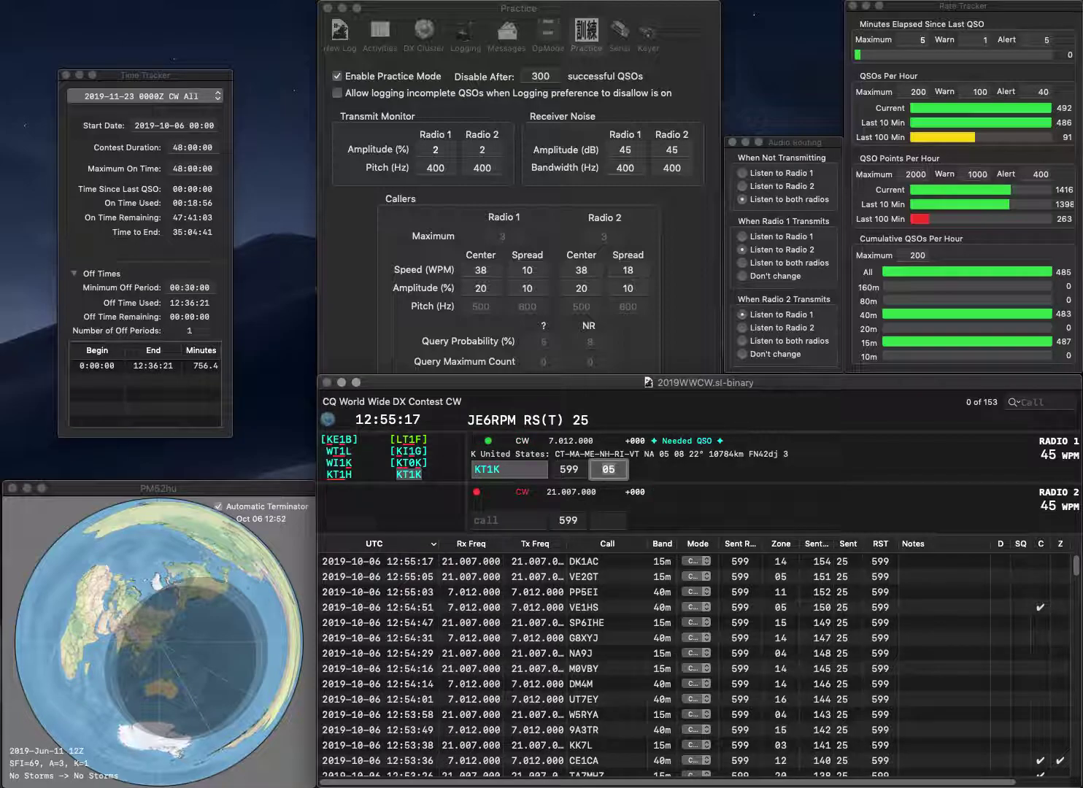
key("Return")
Enter KD9DJK on Radio 2 and fix Radio 1's GK1LPL to OK1RPL, sending its exchange
type("K")
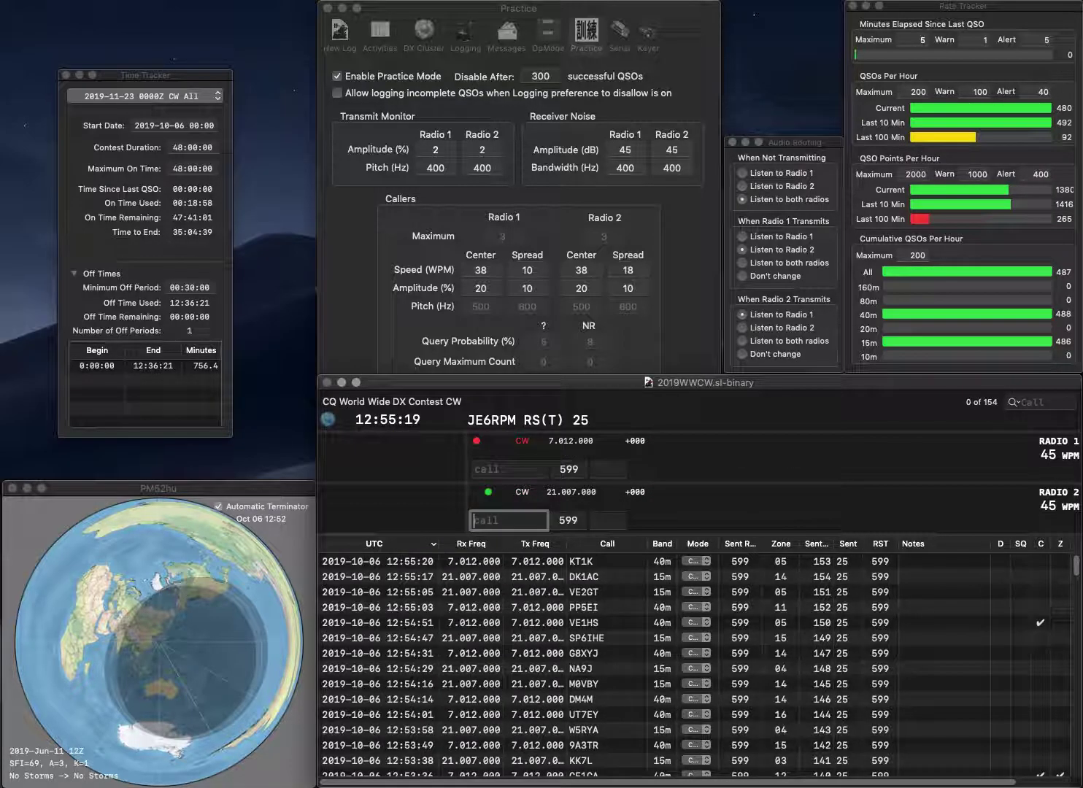
type("D9DJK")
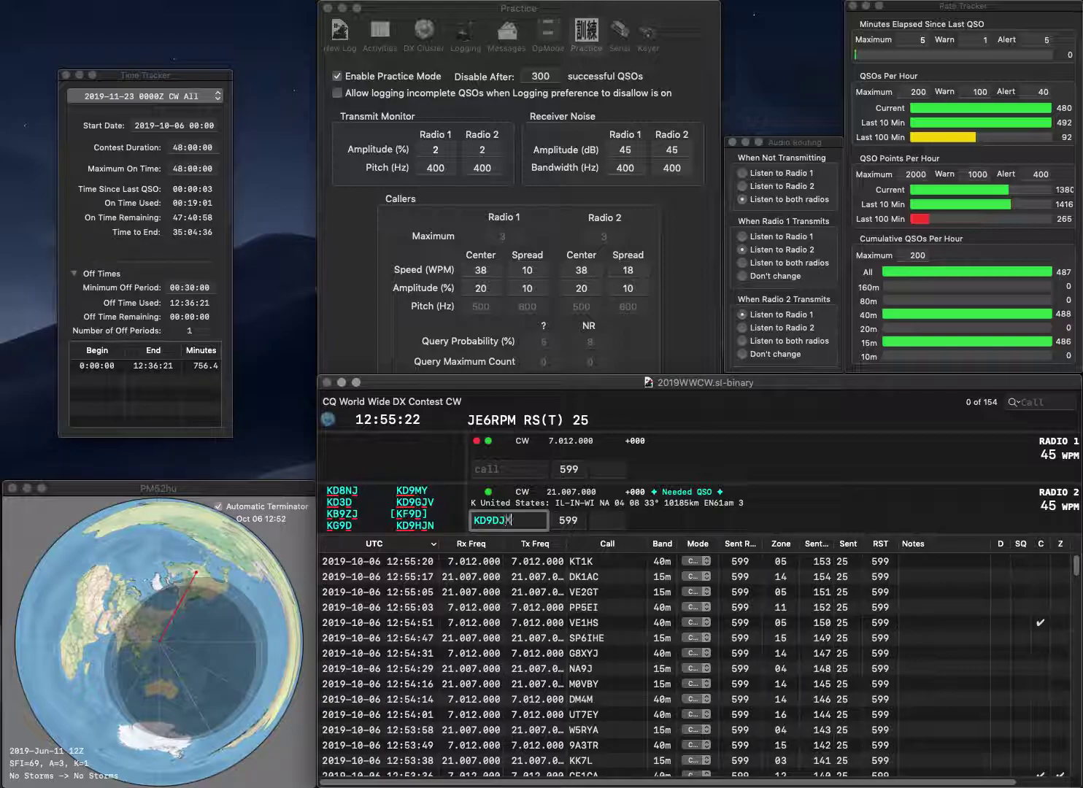
key("Return")
type("G")
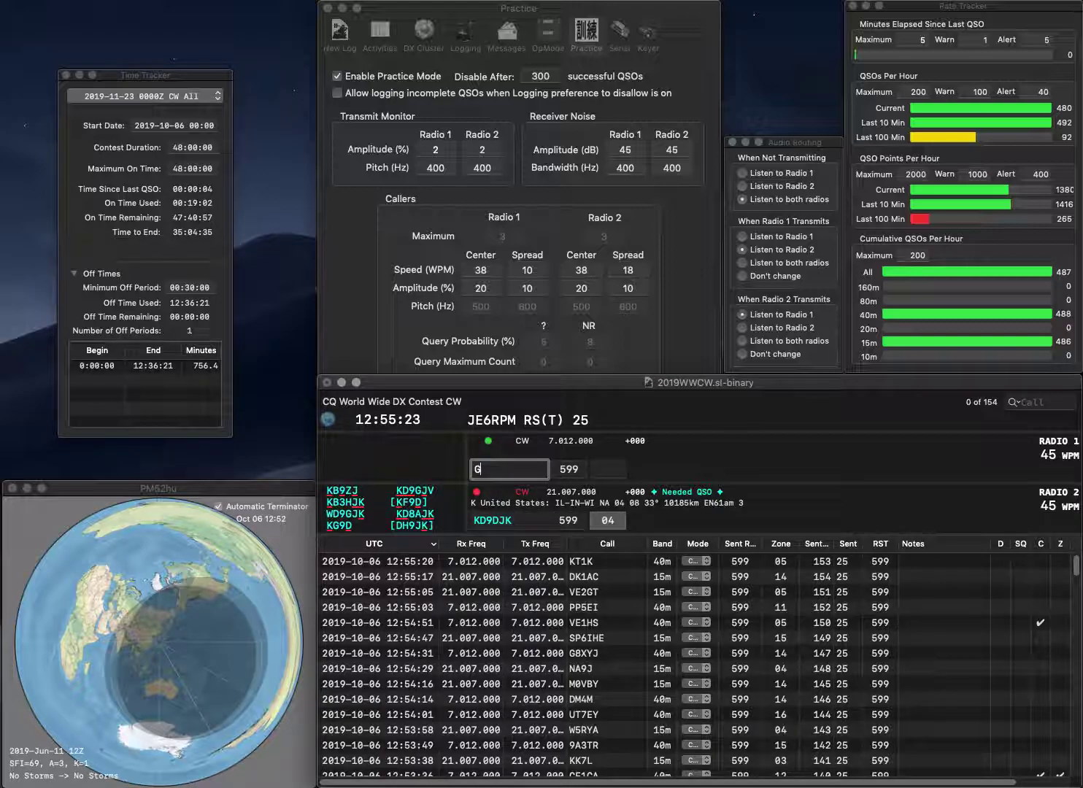
type("K1LPL")
key("Home")
key("Delete")
type("O")
key("Right")
key("Delete")
type("R")
key("Return")
key("Left")
key("Left")
key("BackSpace")
type("B")
key("Right")
key("Right")
key("BackSpace")
type("B")
key("BackSpace")
key("BackSpace")
type("PB")
key("Return")
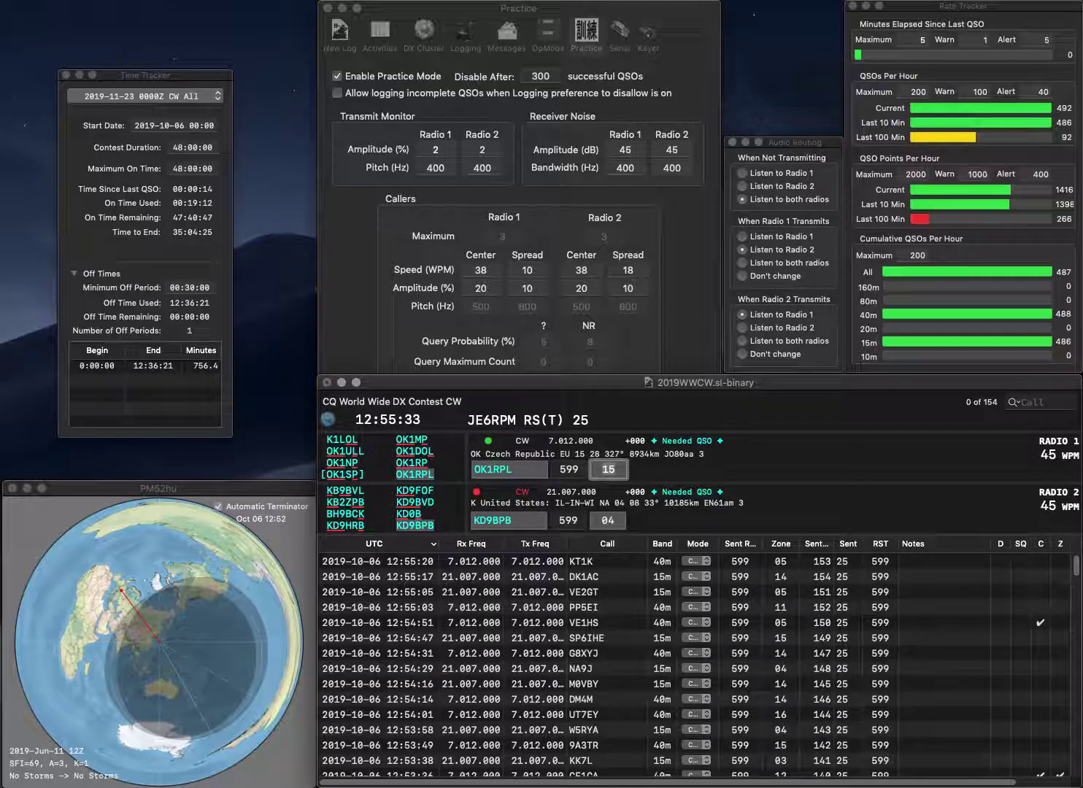
key("Return")
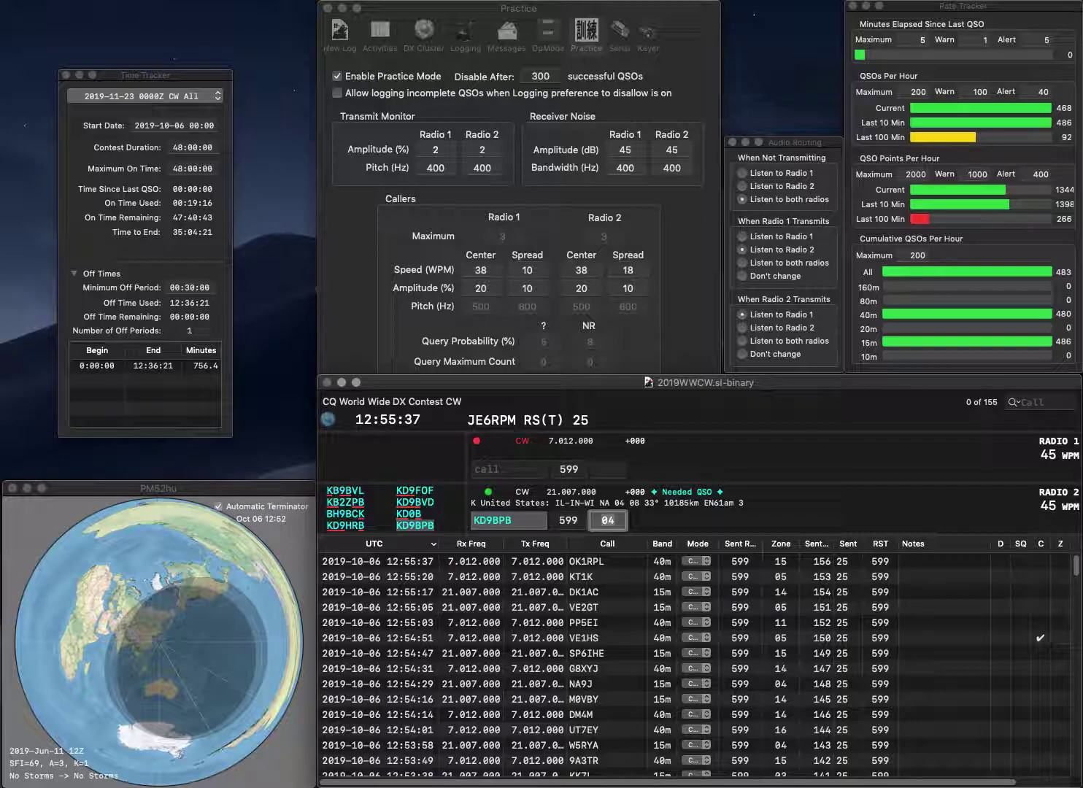
key("Return")
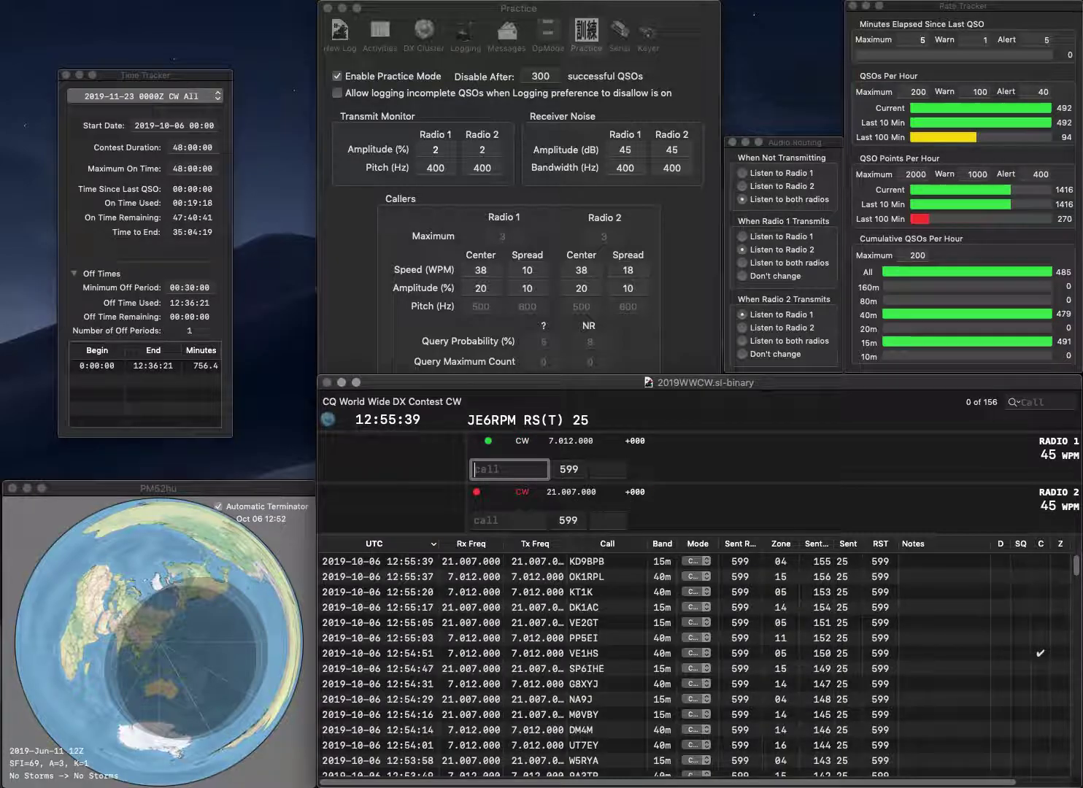
type("JR1VLW")
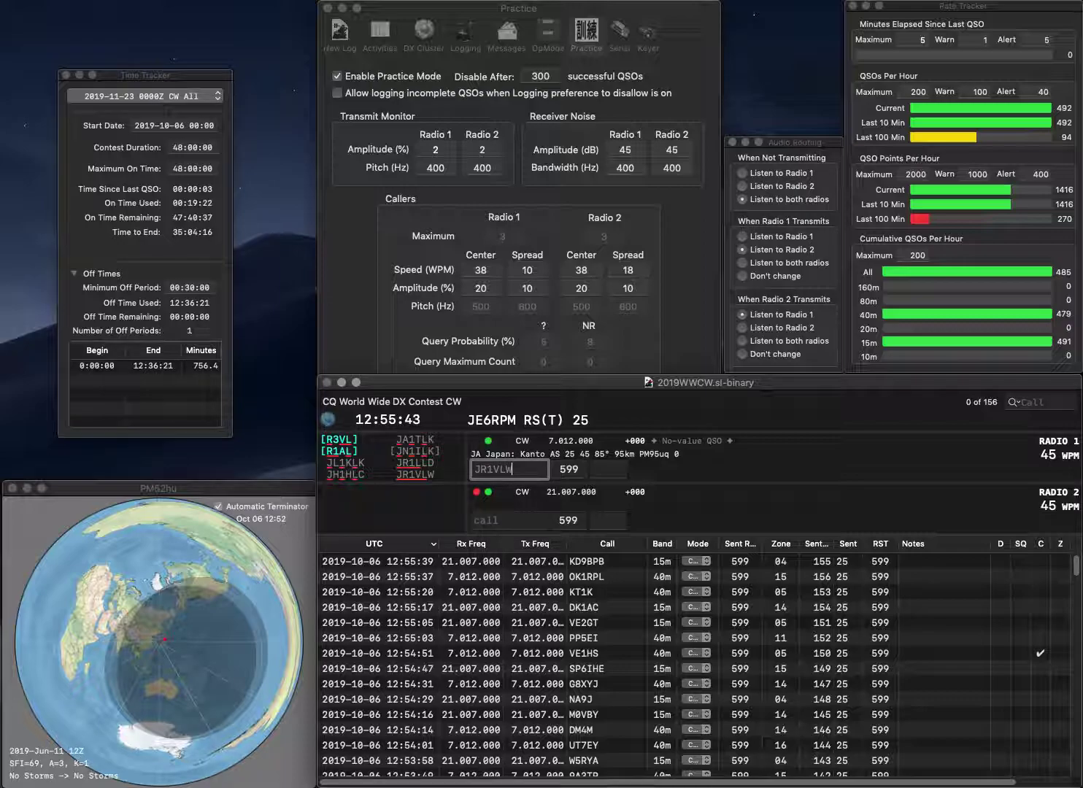
key("Return")
type("VJ")
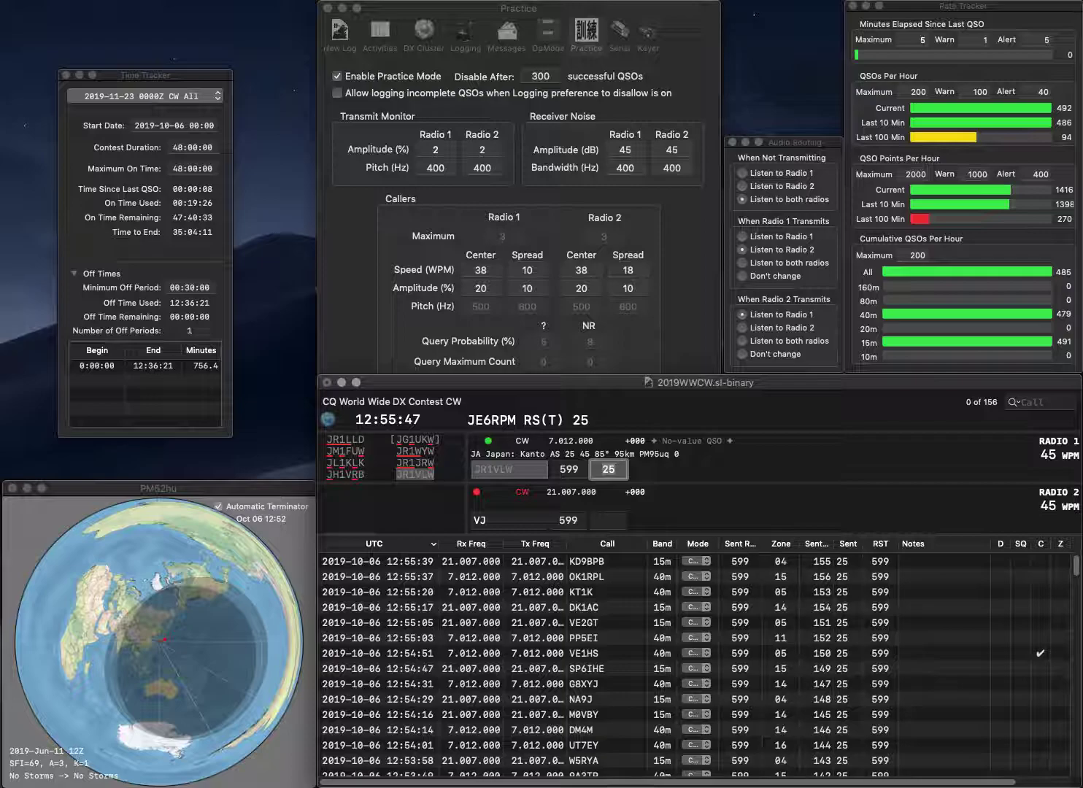
key("Return")
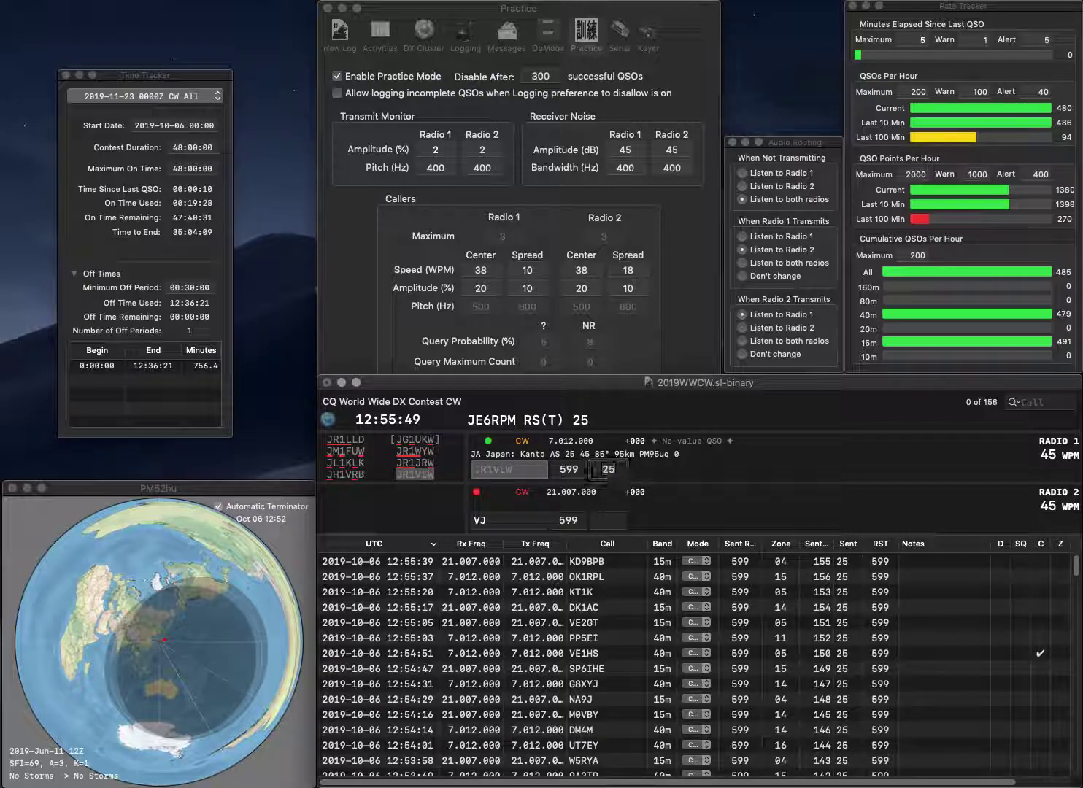
type("DF9")
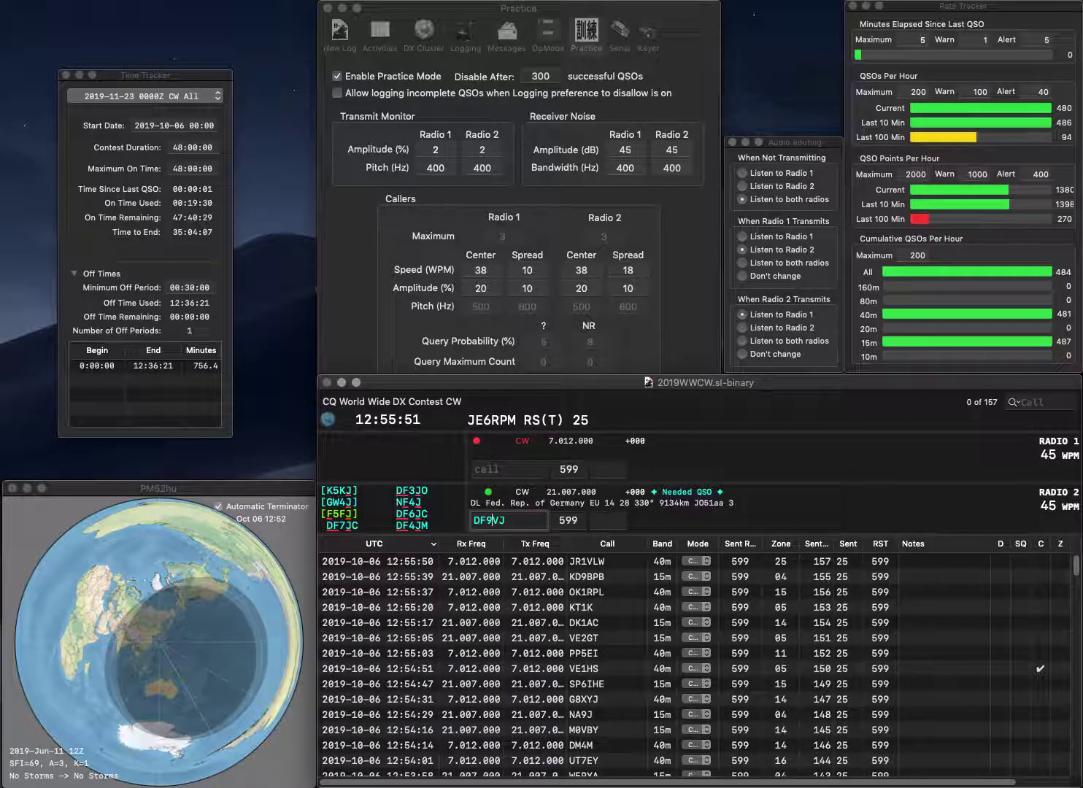
key("Return")
type("NX2PX")
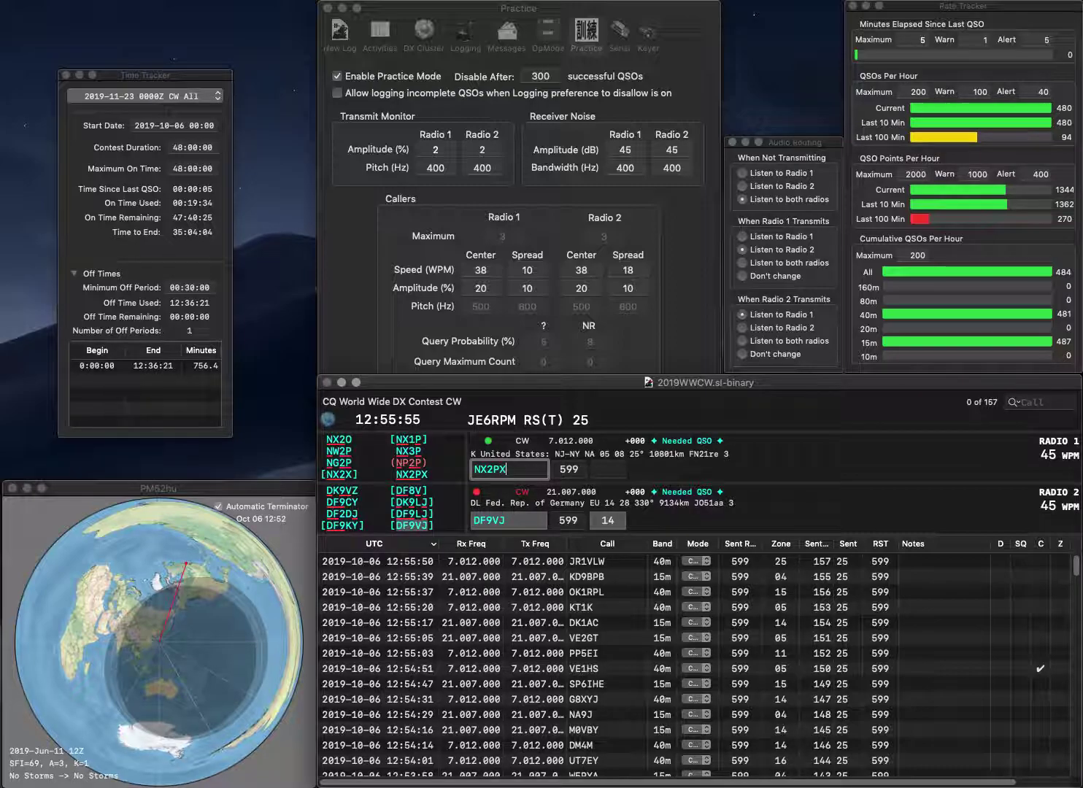
key("Return")
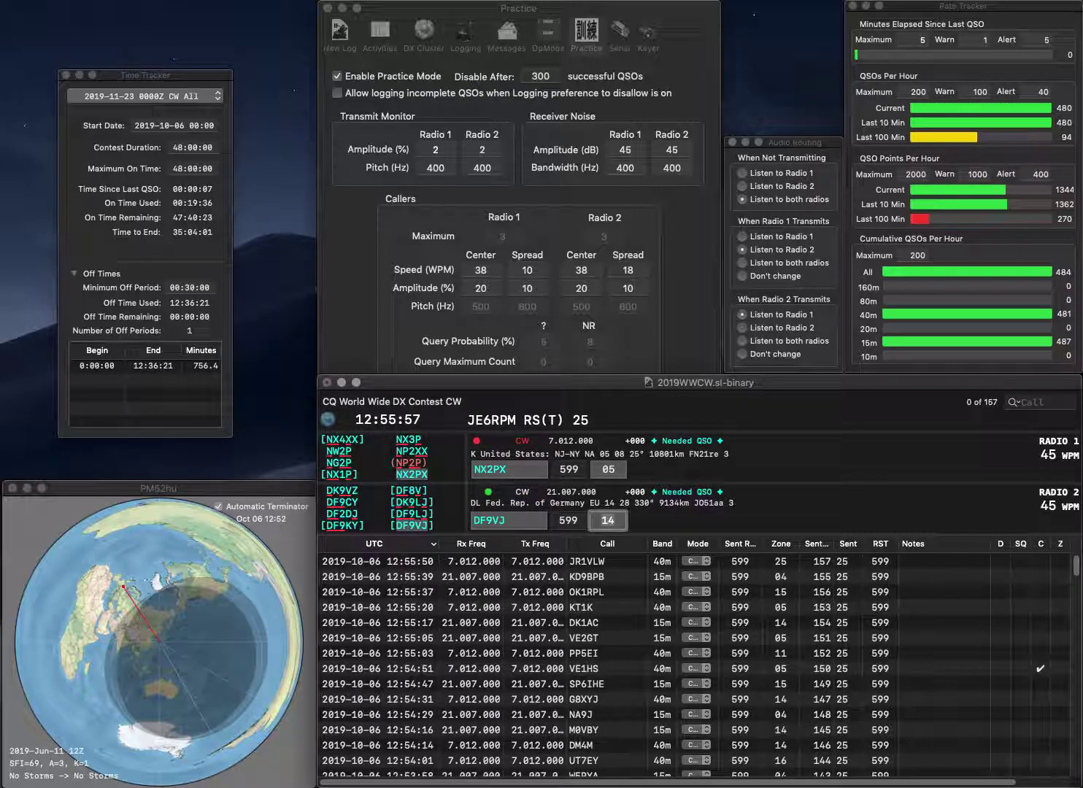
key("Return")
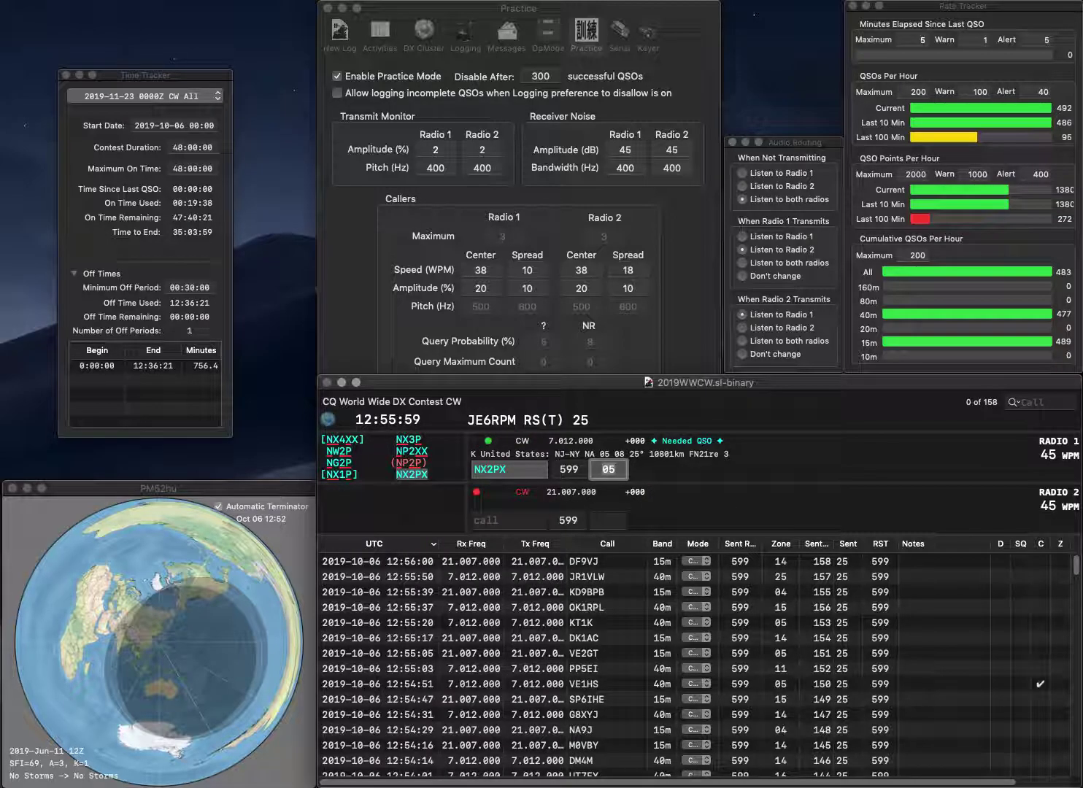
key("Return")
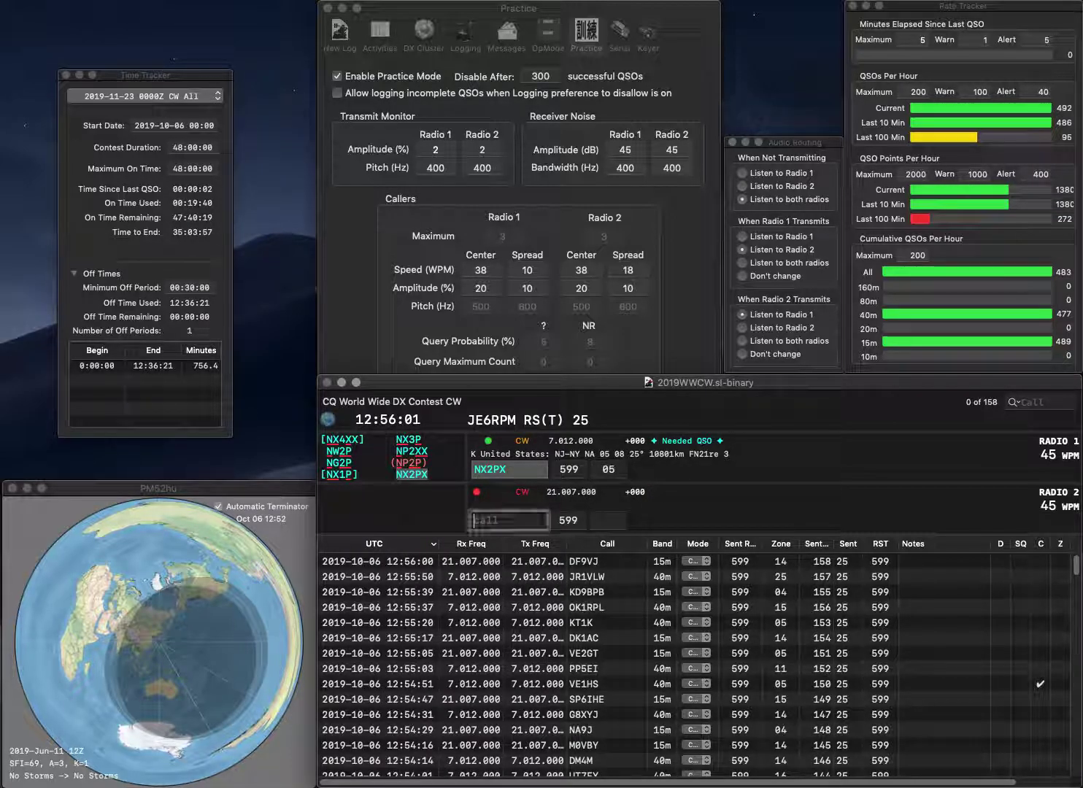
type("WA0S")
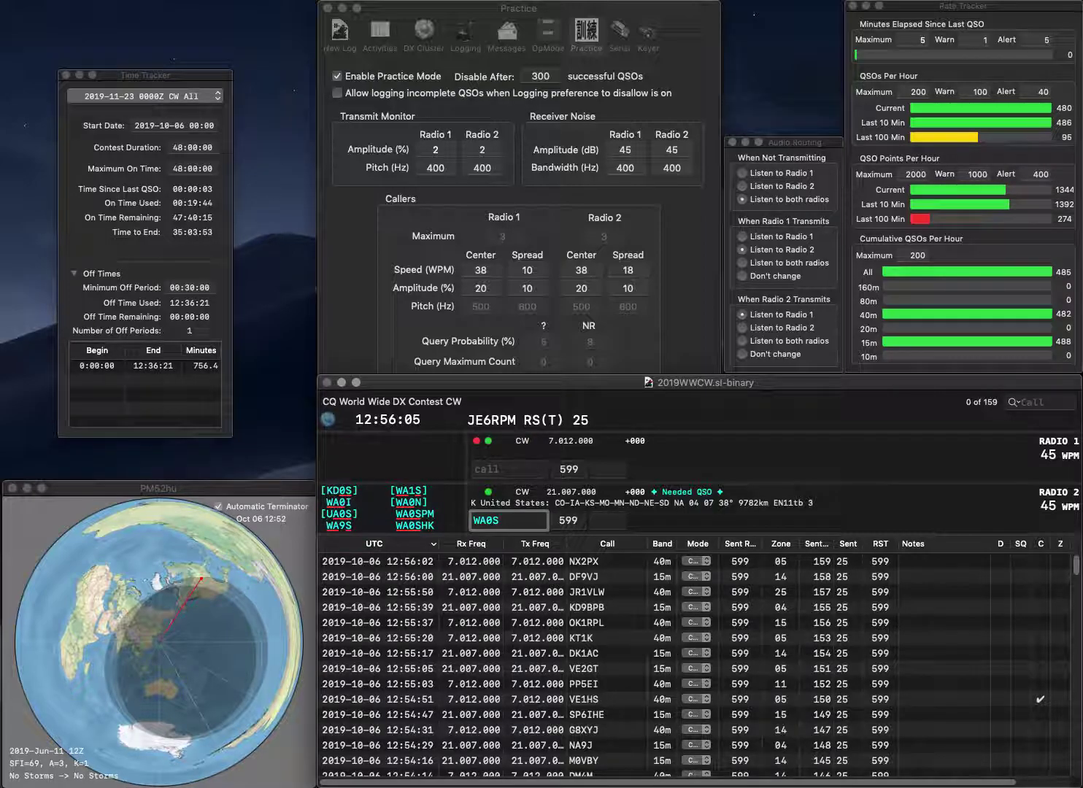
type("HK")
key("Return")
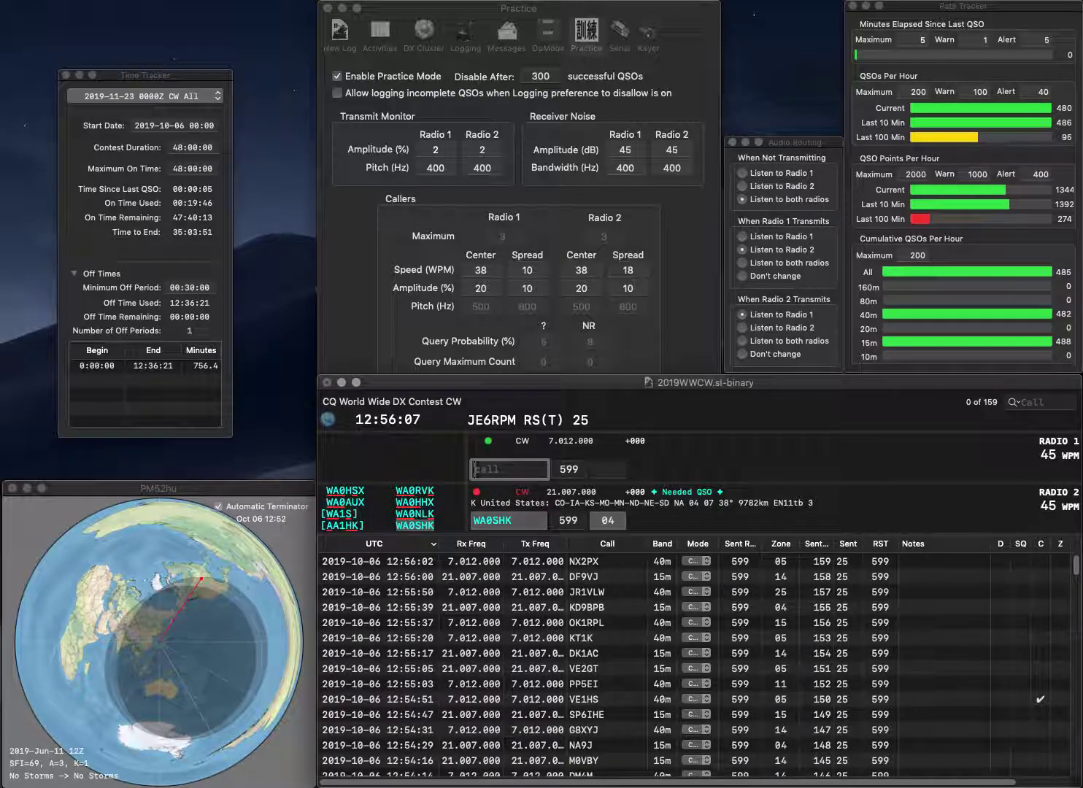
type("PU2P")
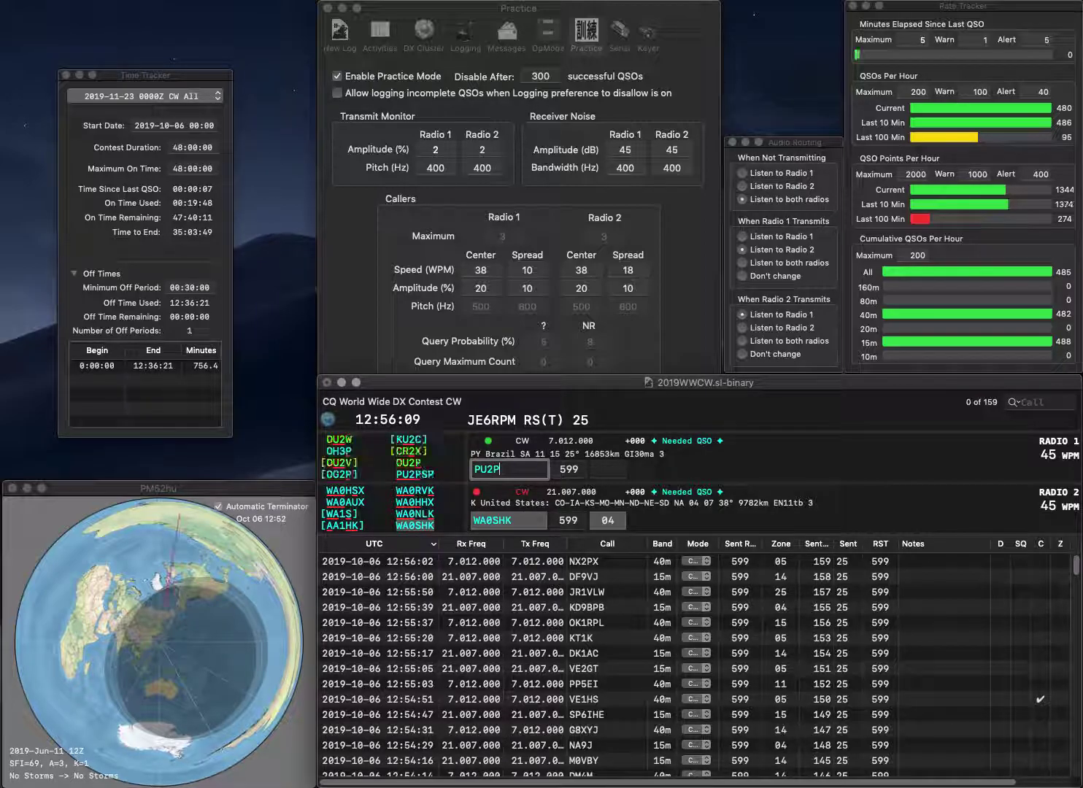
type("SP")
key("Return")
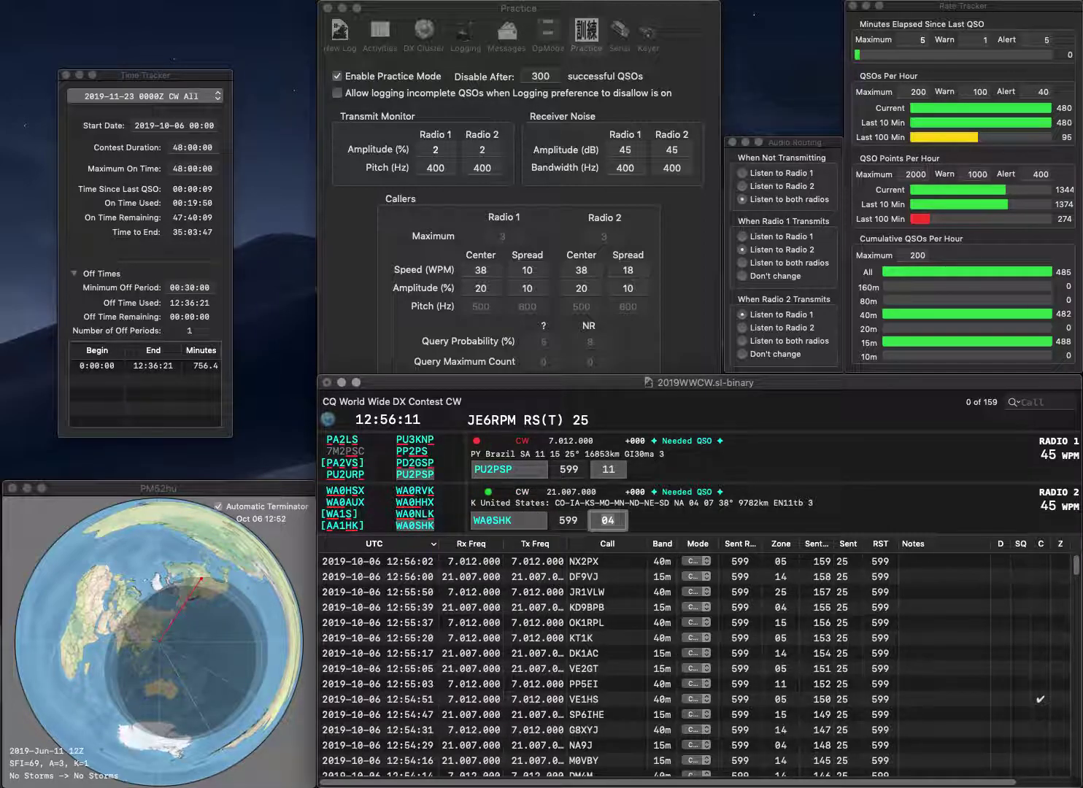
key("Return")
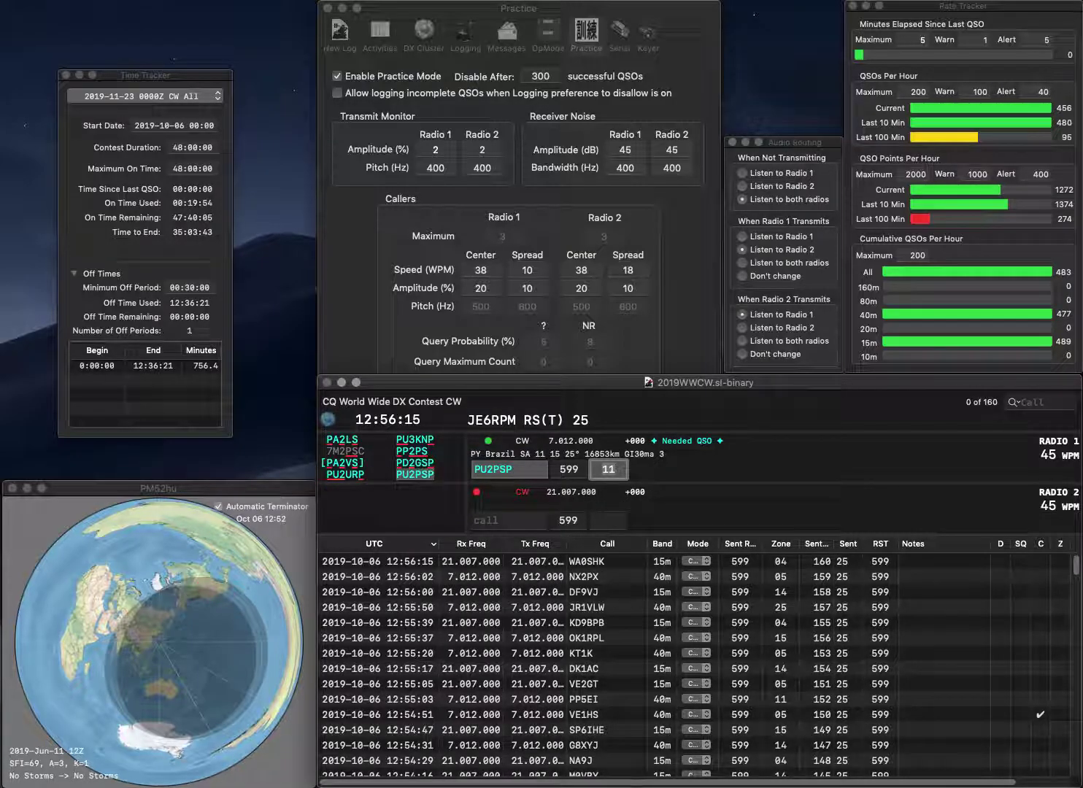
key("Return")
Log RW5D on 15m with zone 16 and W8CUL on 40m with zone 04
type("RW5D")
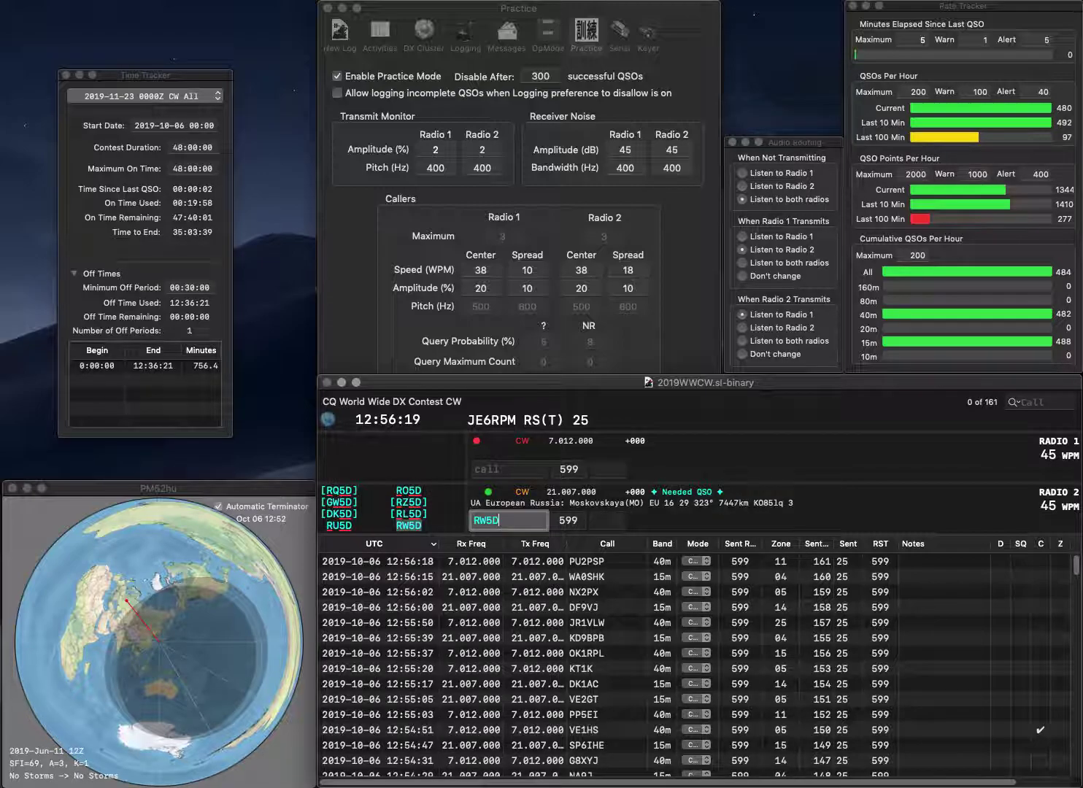
key("Return")
type("W8CUL")
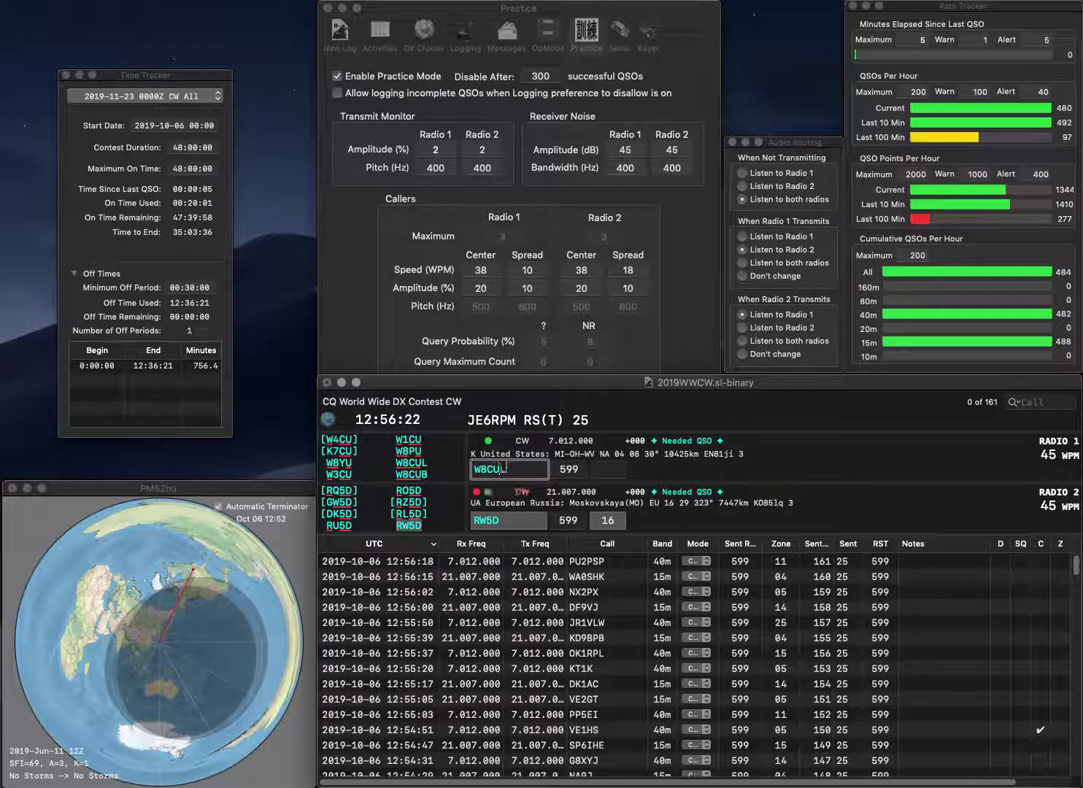
key("Return")
key("grave")
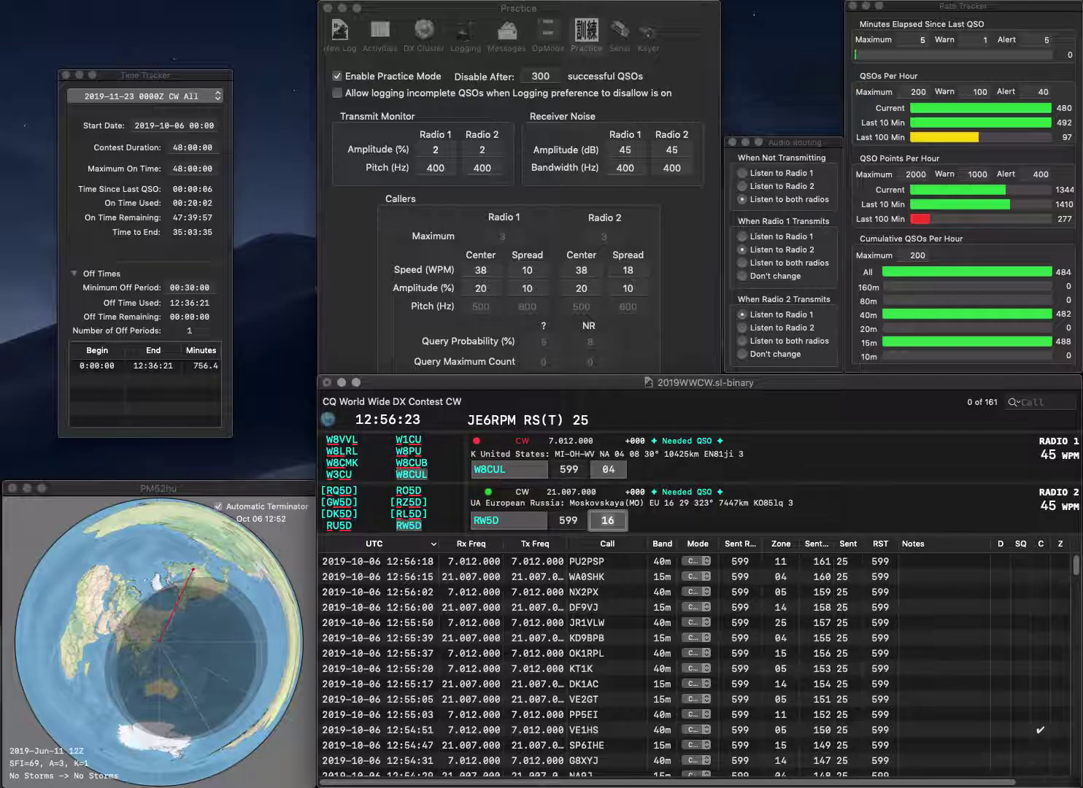
key("Return")
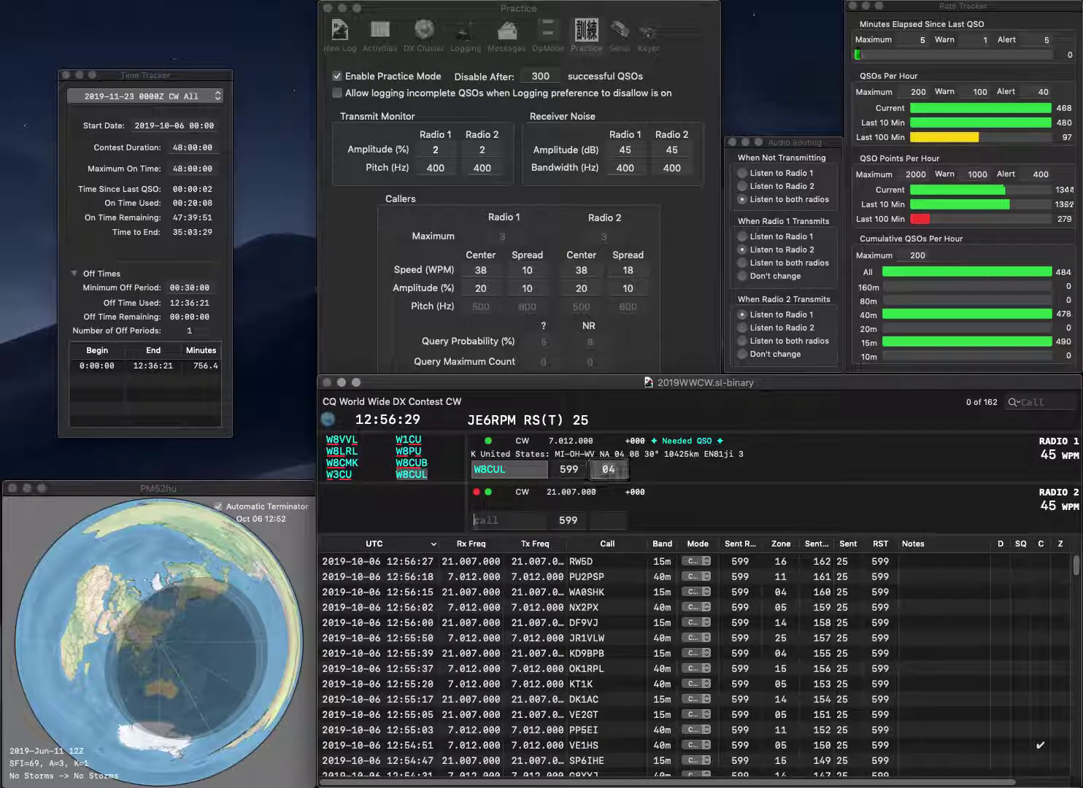
key("Return")
type("YU")
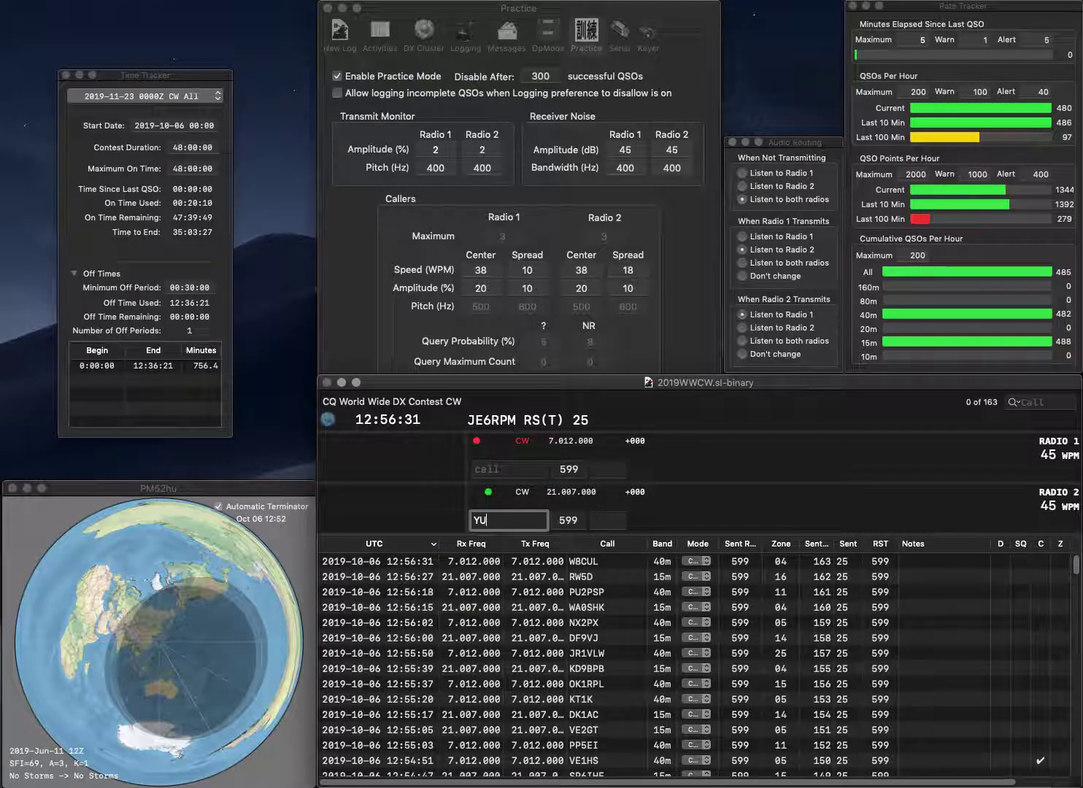
type("1AAV")
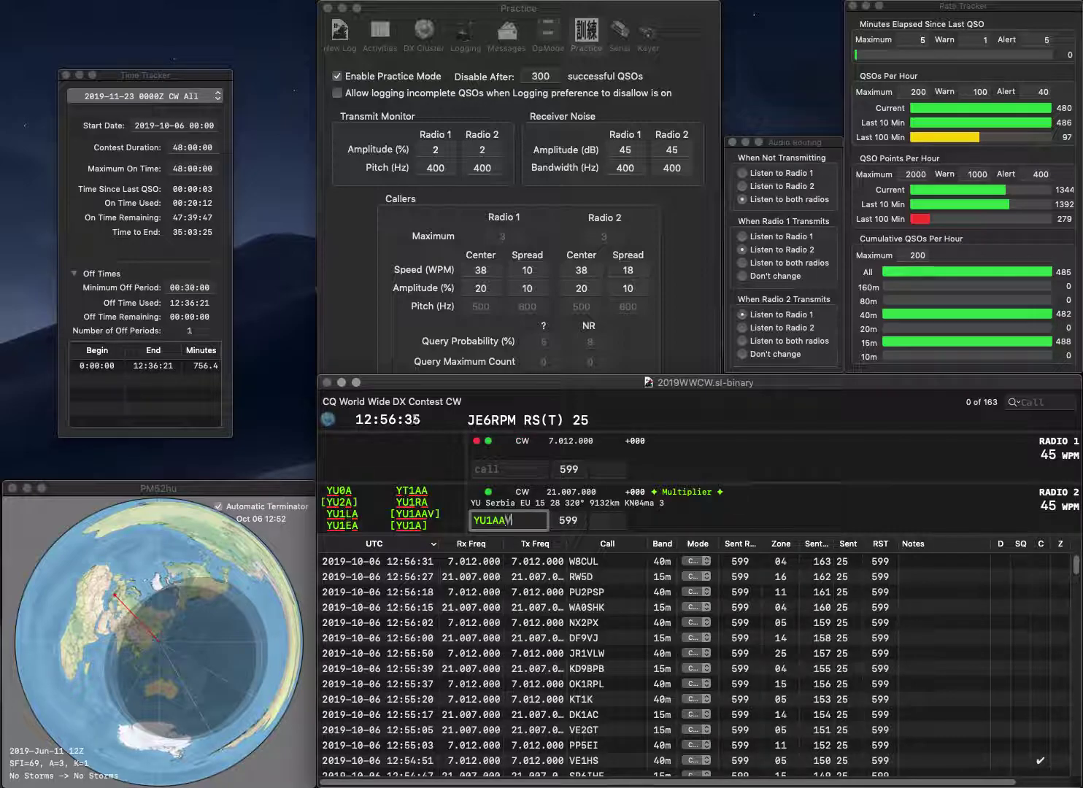
key("Return")
type("0EM")
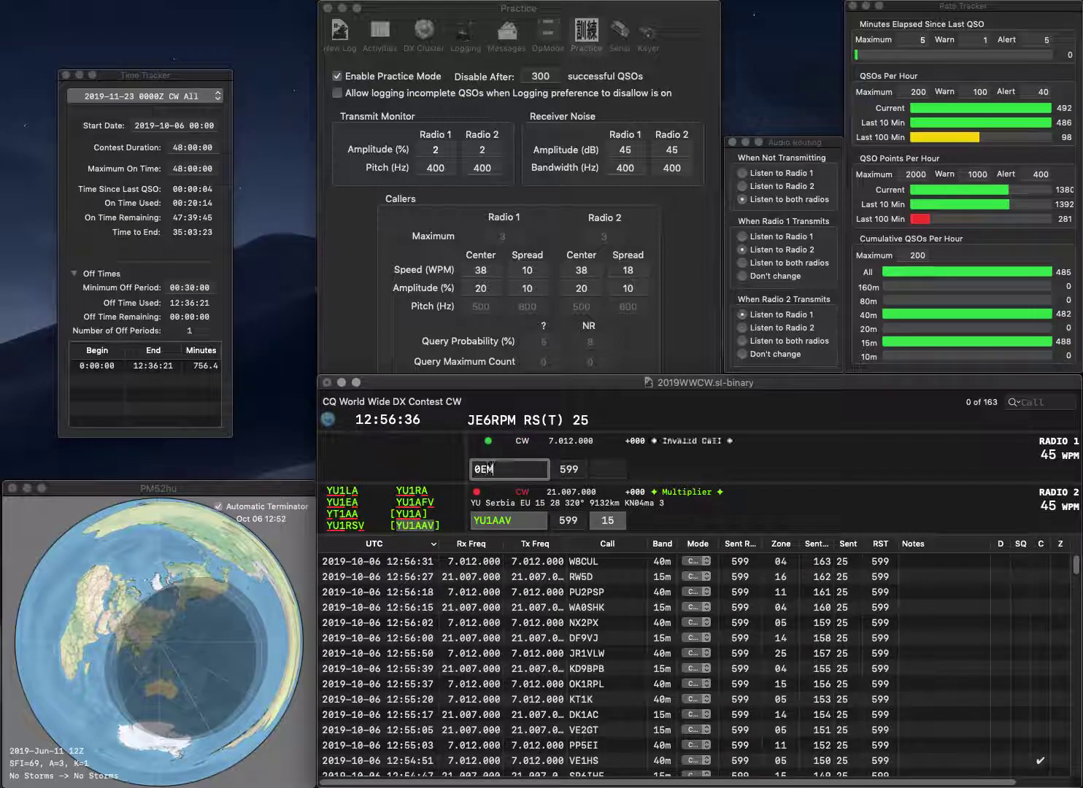
key("Return")
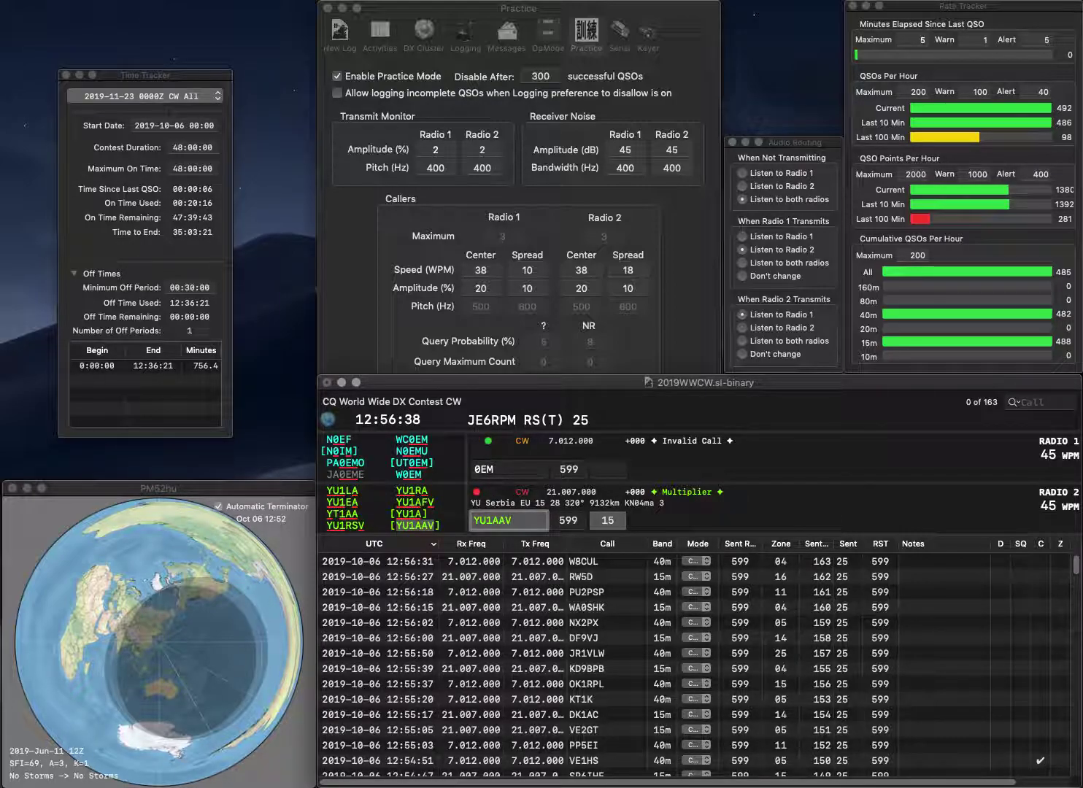
key("Tab")
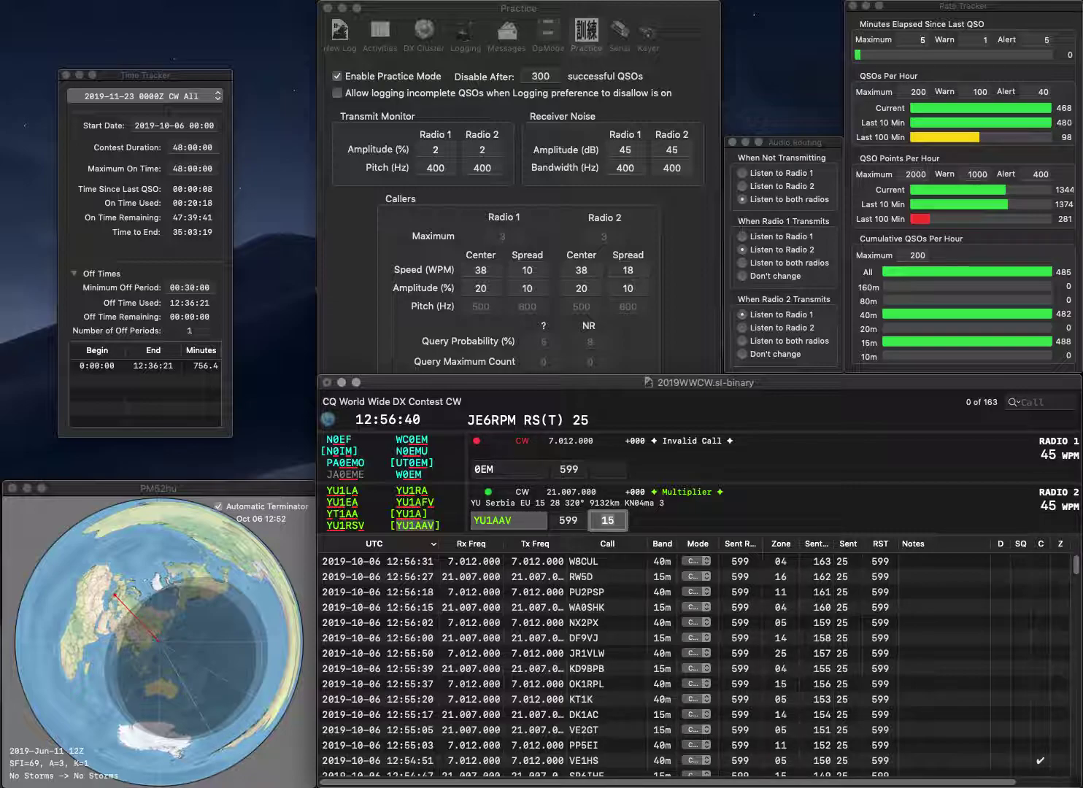
key("Return")
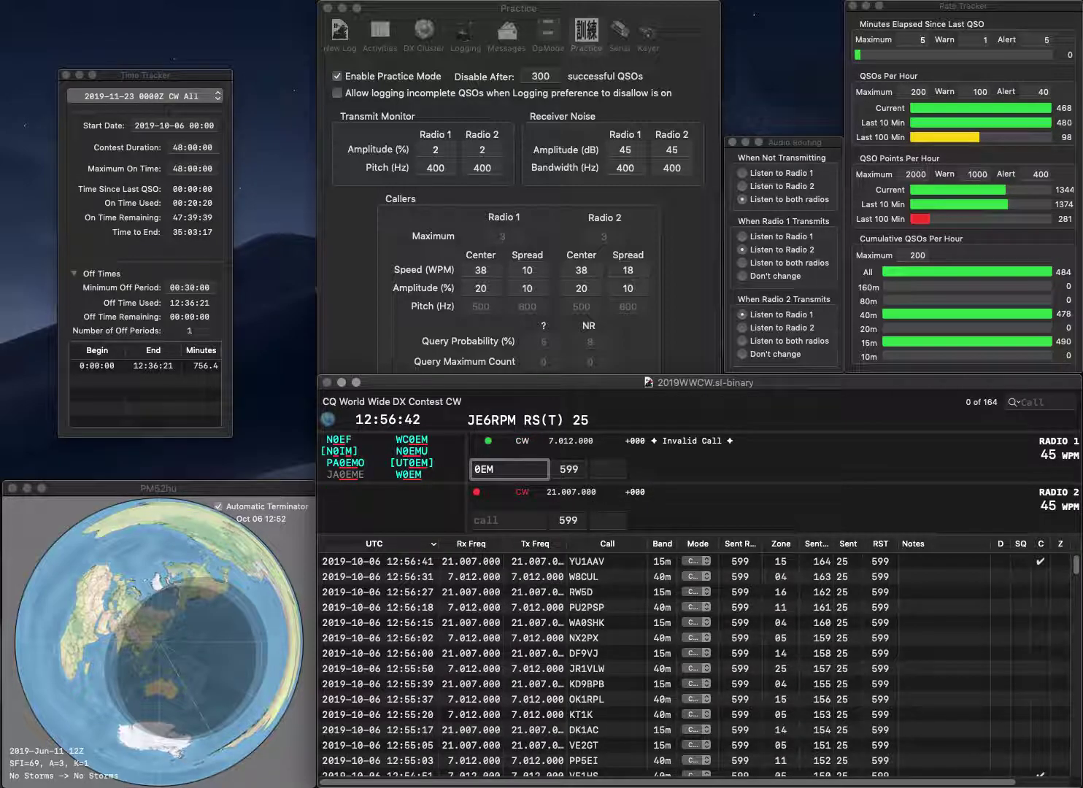
Complete and log WC0EM on 40m with zone 04, sending the exchange to W3MEL on 15m
type("WC")
key("Return")
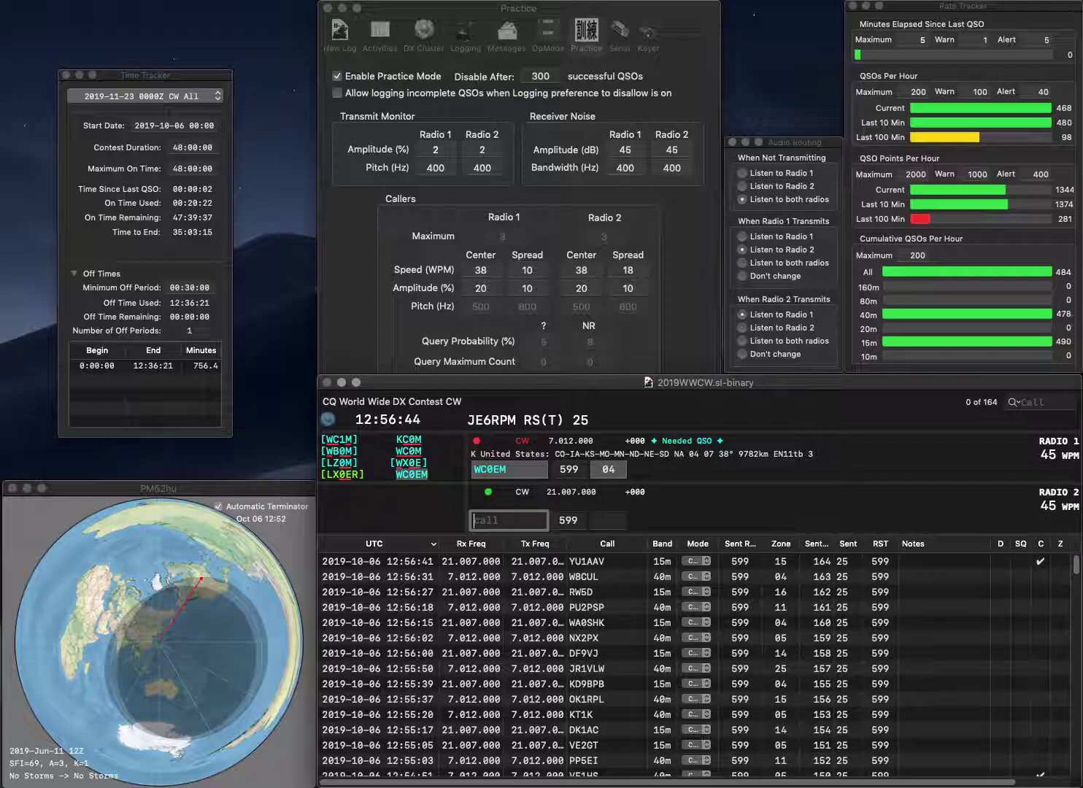
type("W3MEL")
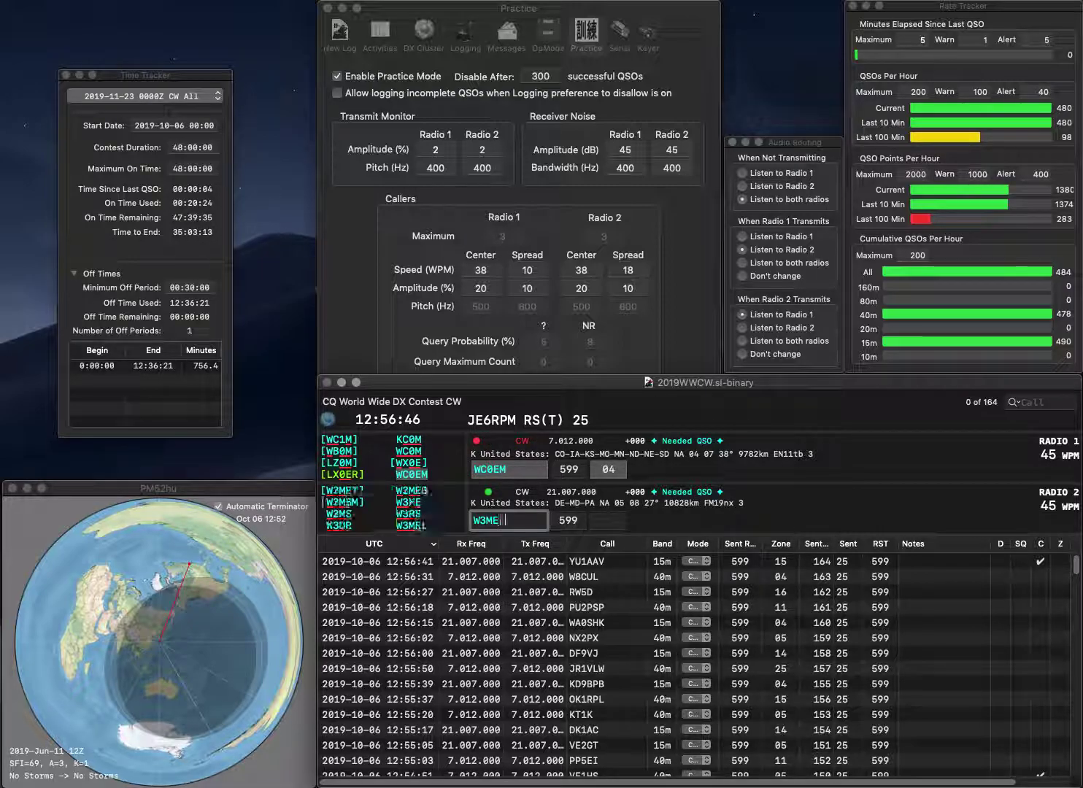
key("Return")
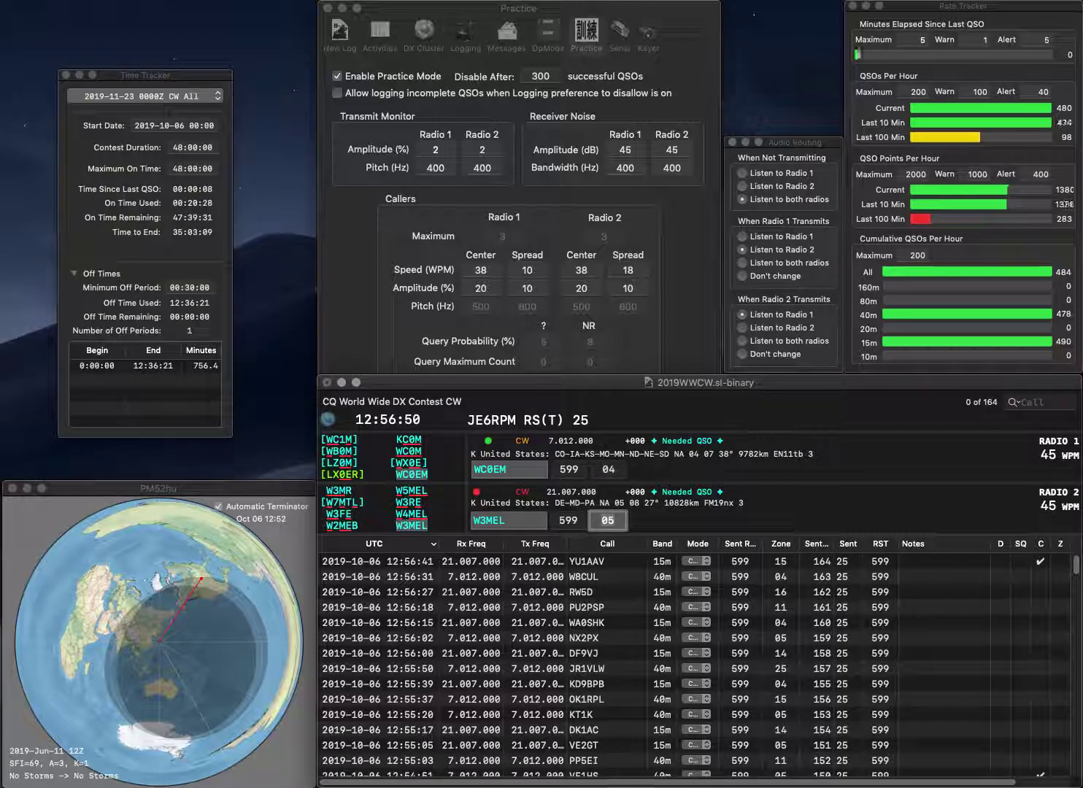
key("Return")
key("Return")
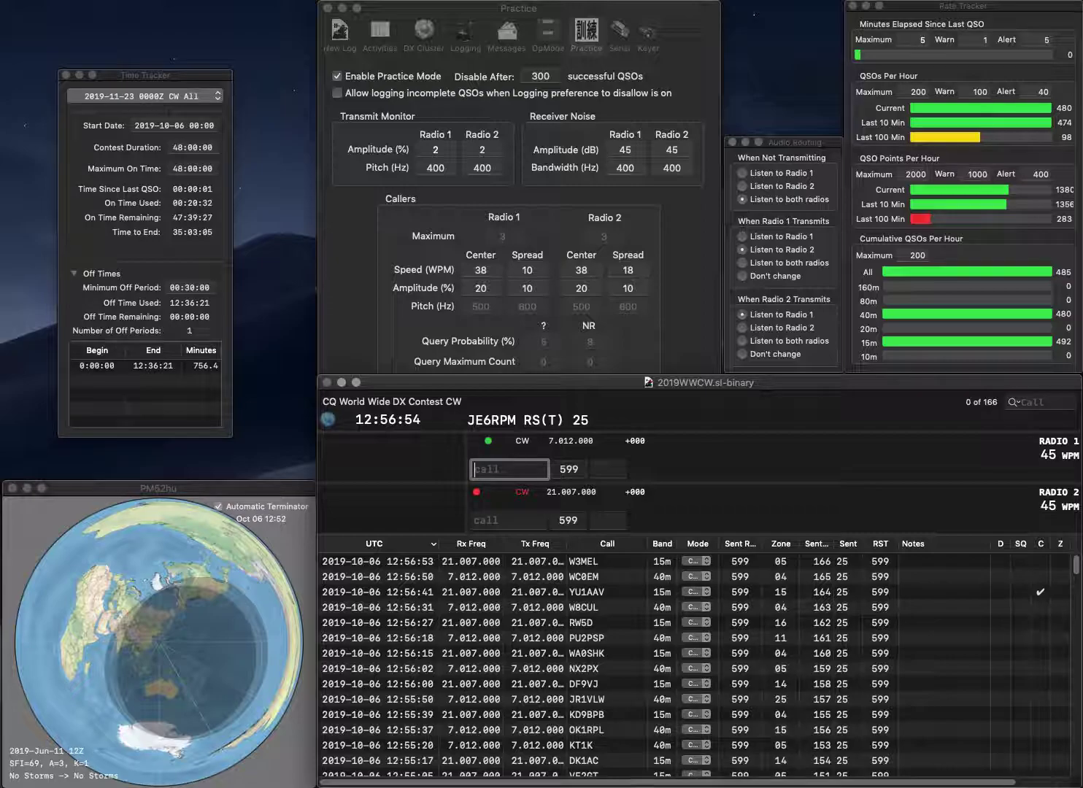
Call CQ on 40m, work KD8VSQ on 15m, and log VE3HMK with zone 04
type("VE2")
key("Return")
type("KD8VSQ")
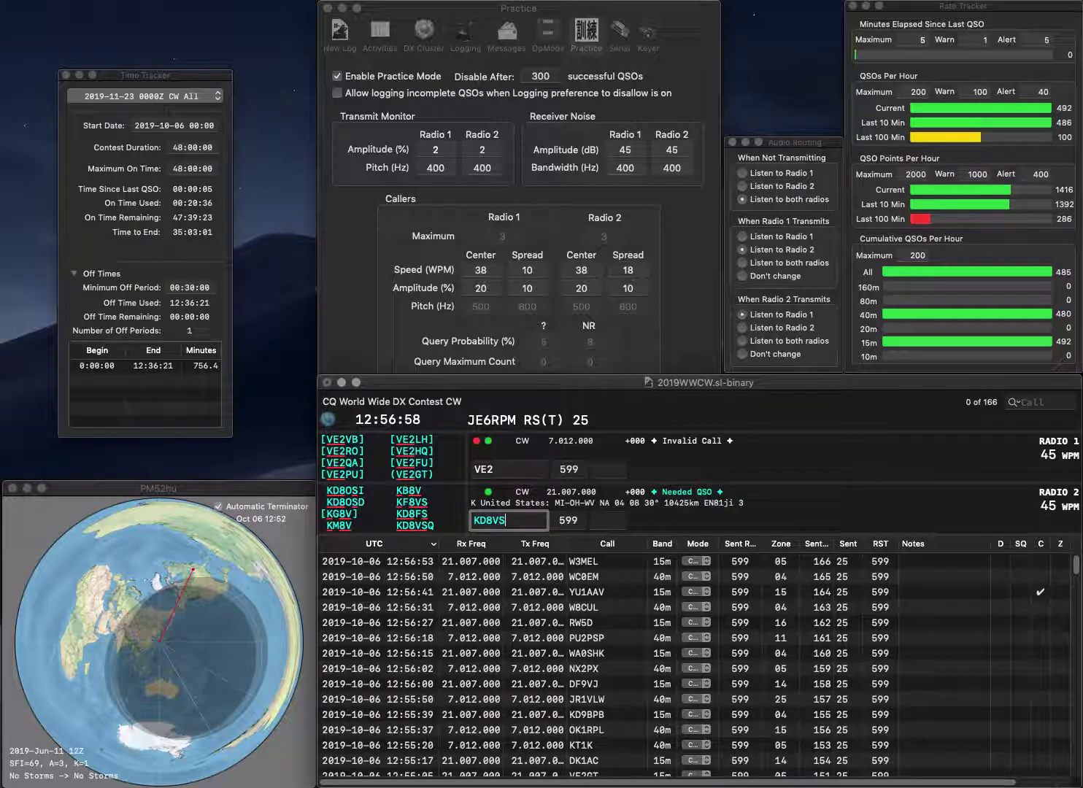
key("Return")
key("BackSpace")
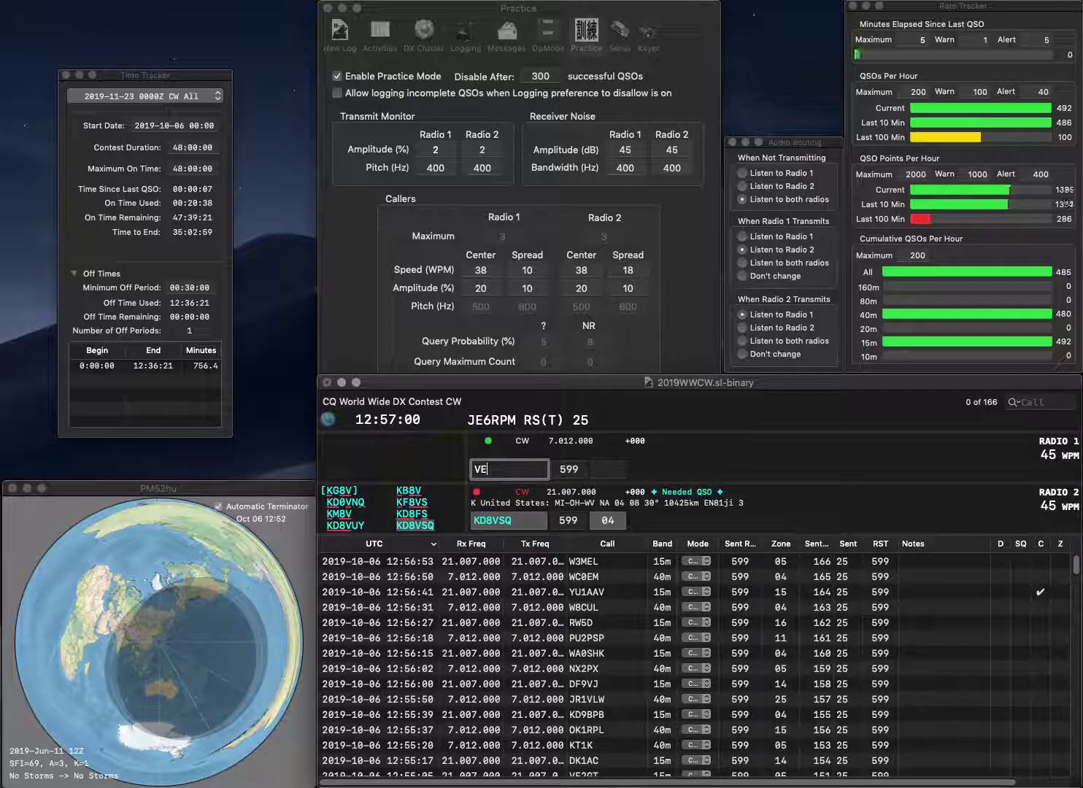
type("3HMK")
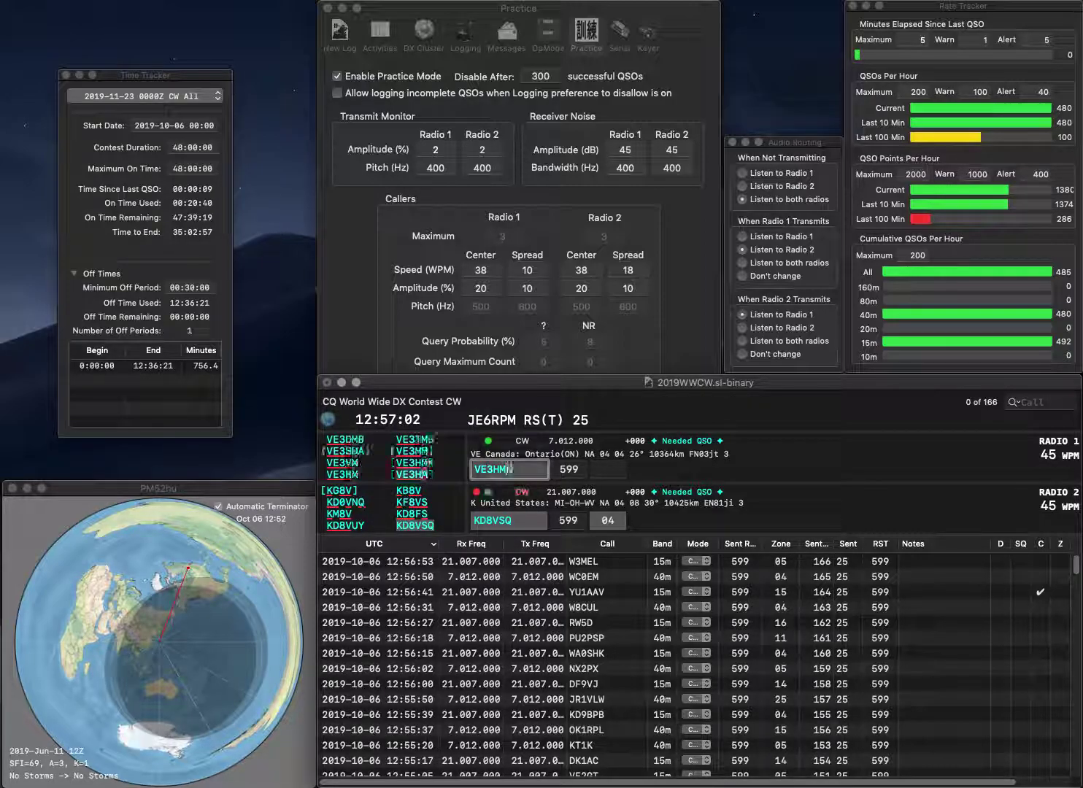
key("Return")
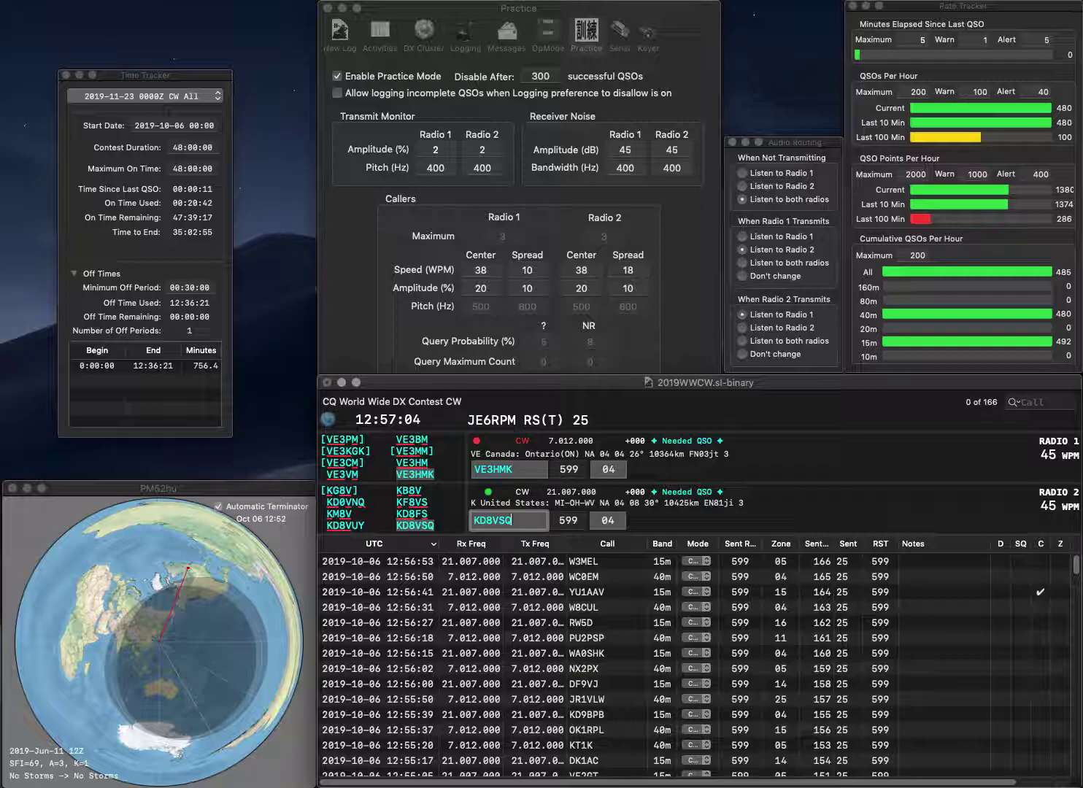
key("Return")
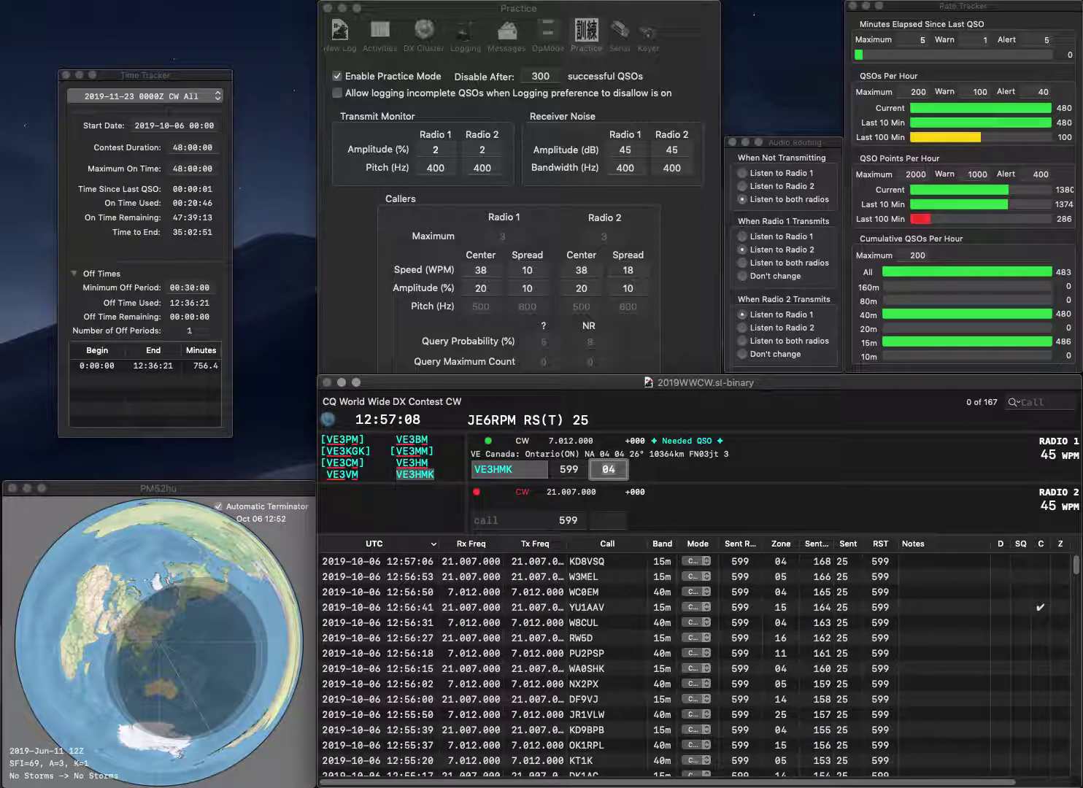
key("Return")
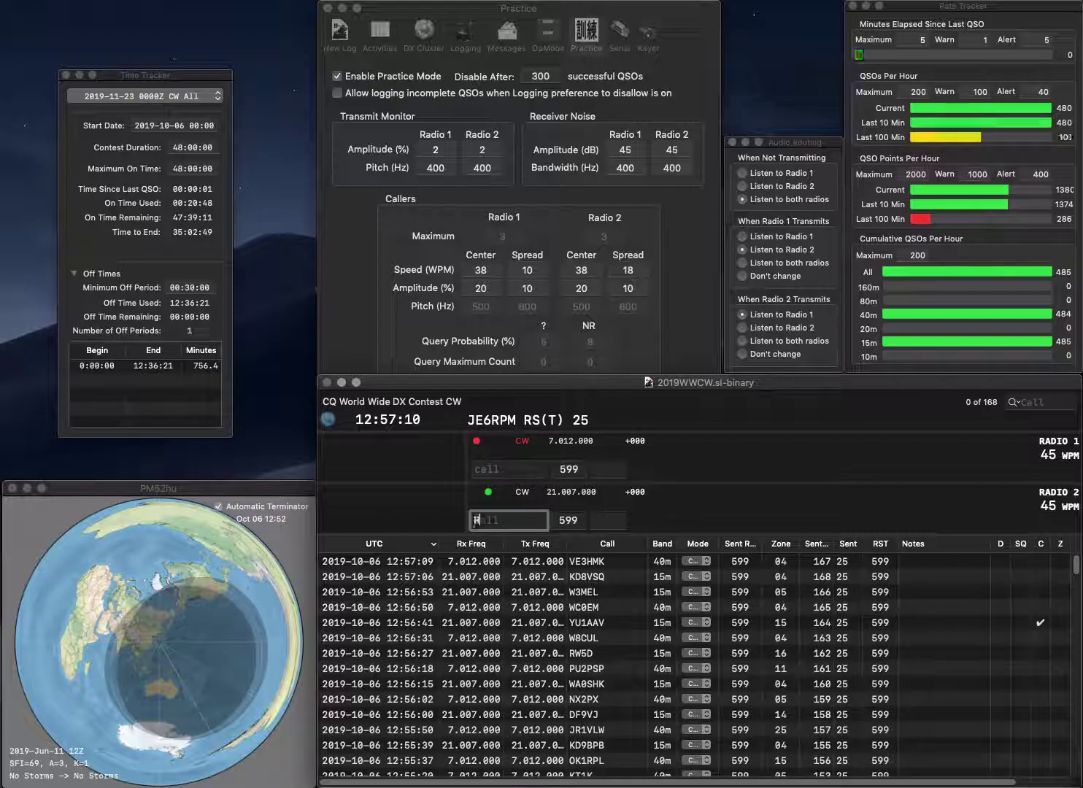
type("R3ZV")
key("Return")
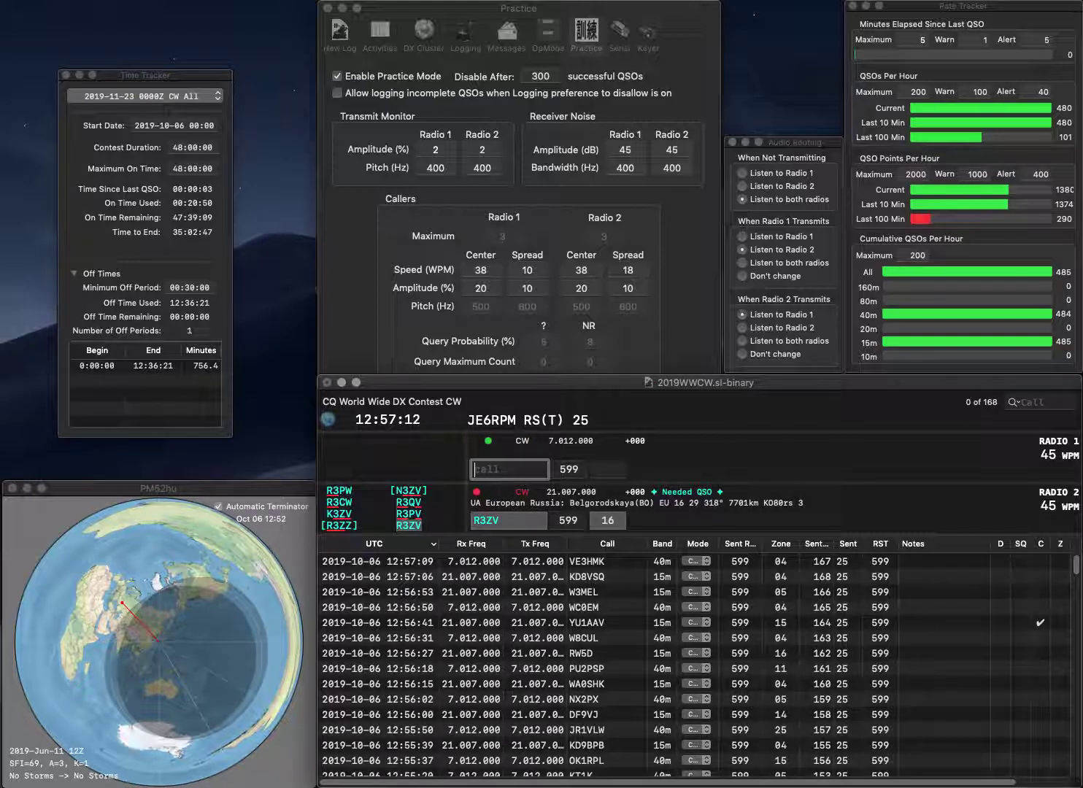
type("X1KN")
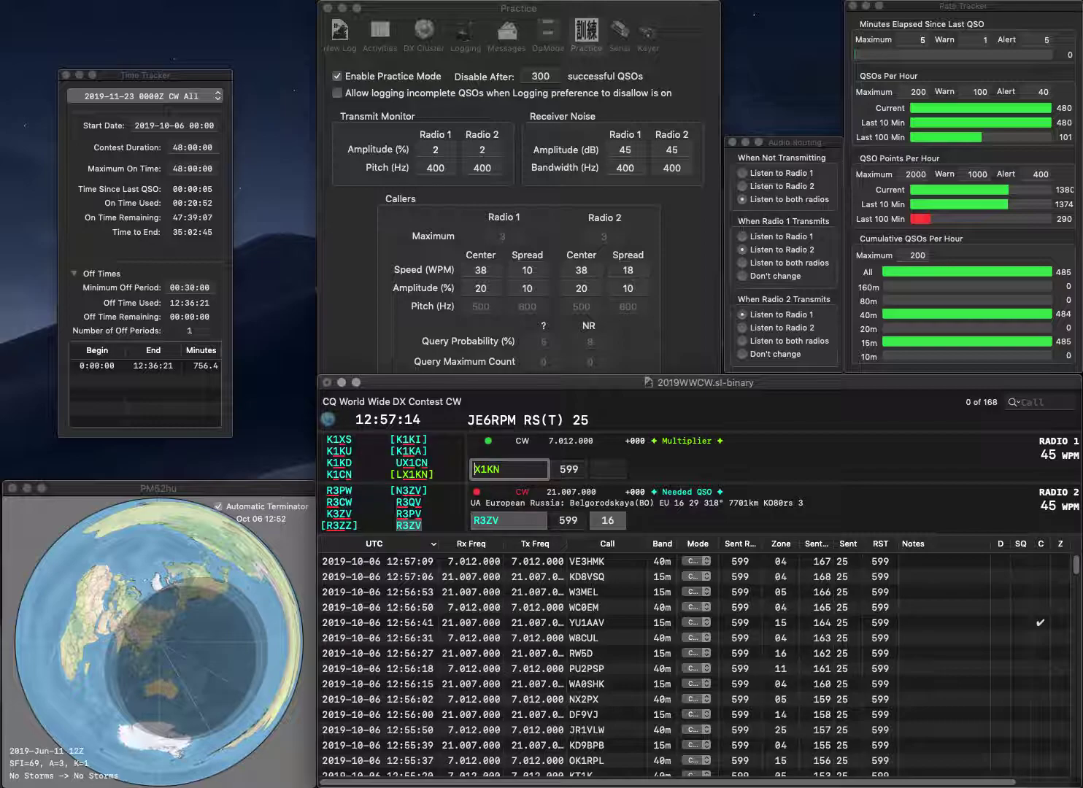
key("ctrl+a")
type("L")
key("Return")
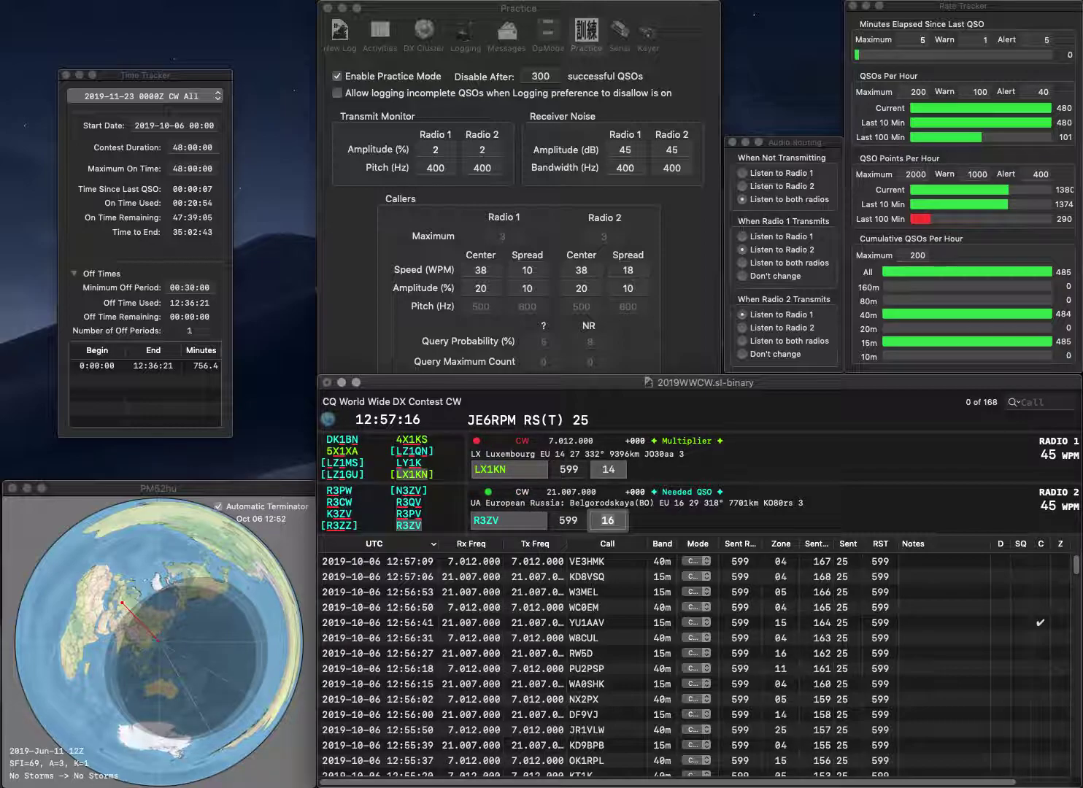
key("Return")
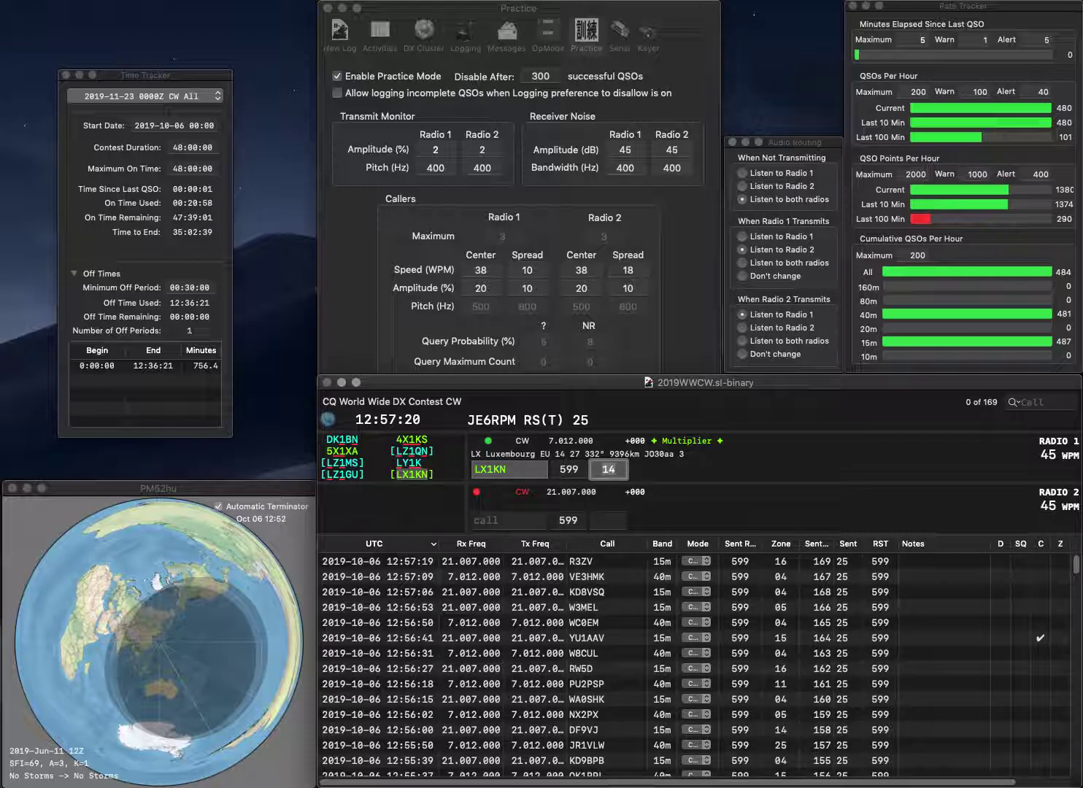
key("Return")
type("O")
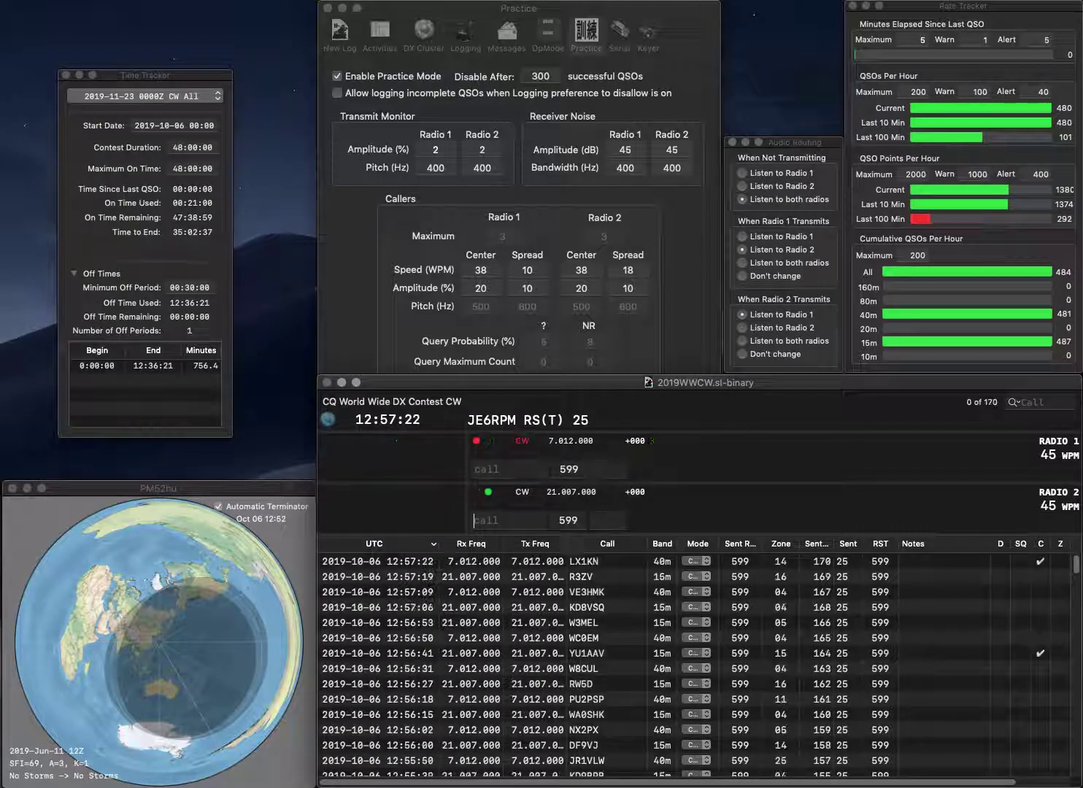
type("H7CW")
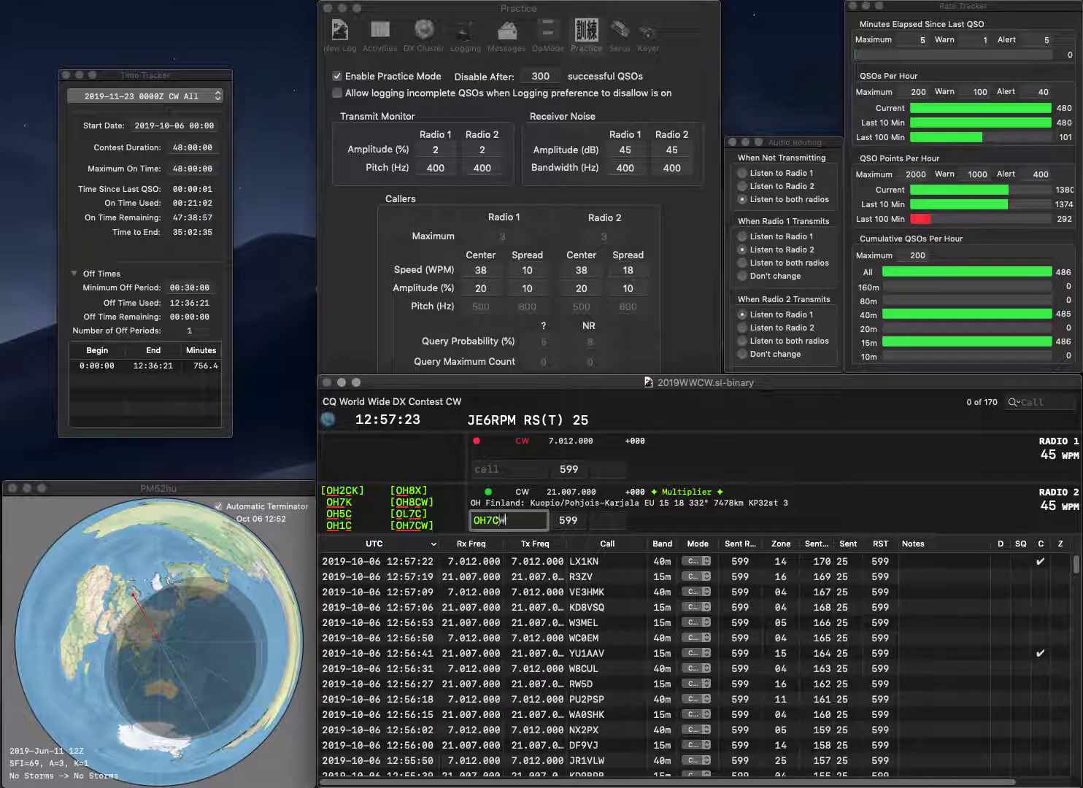
key("Return")
type("K9VER")
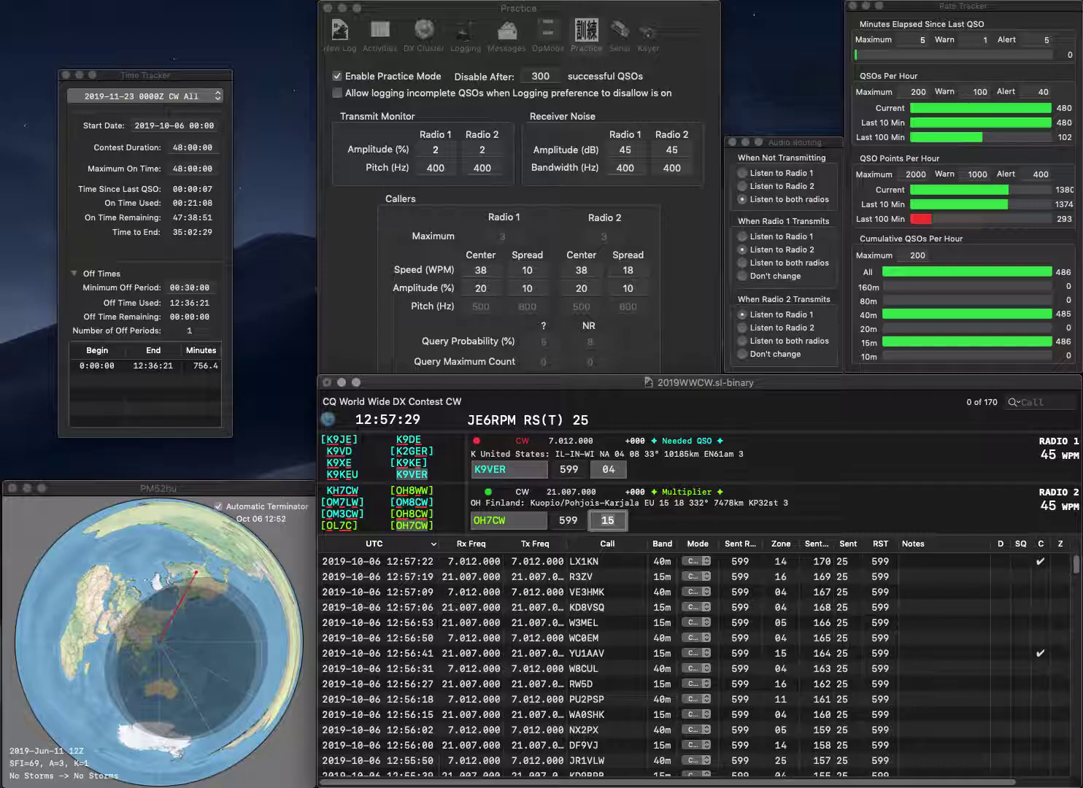
key("Return")
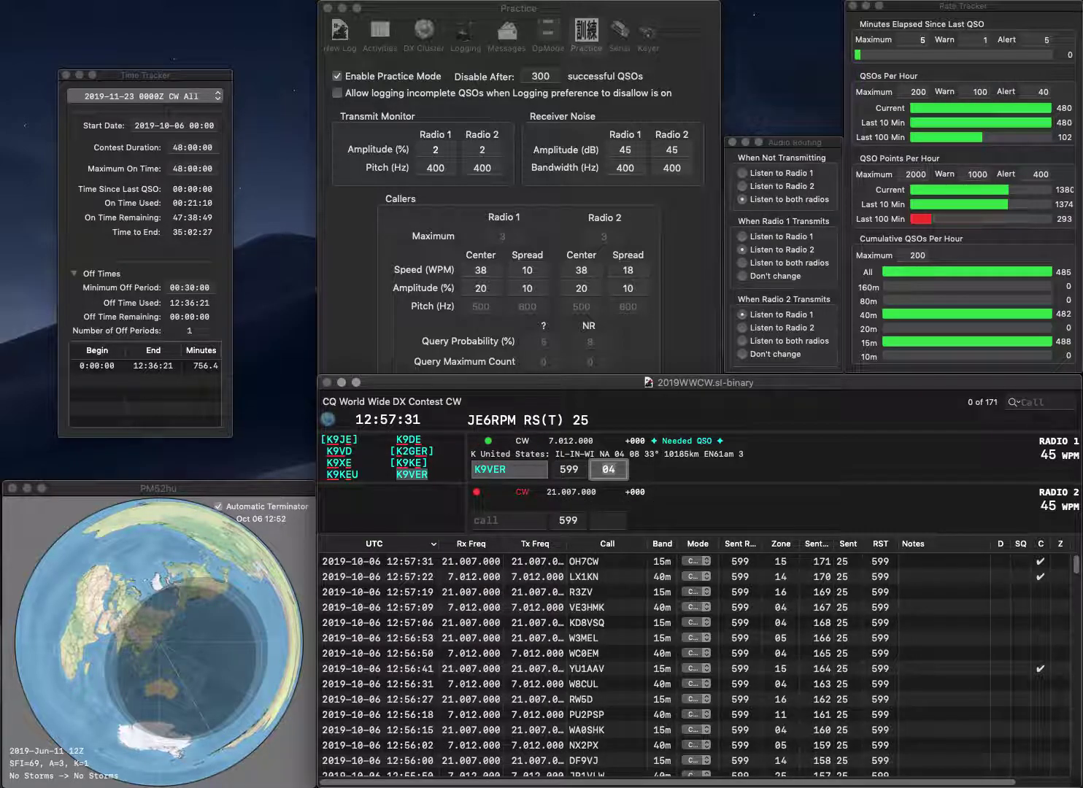
key("Return")
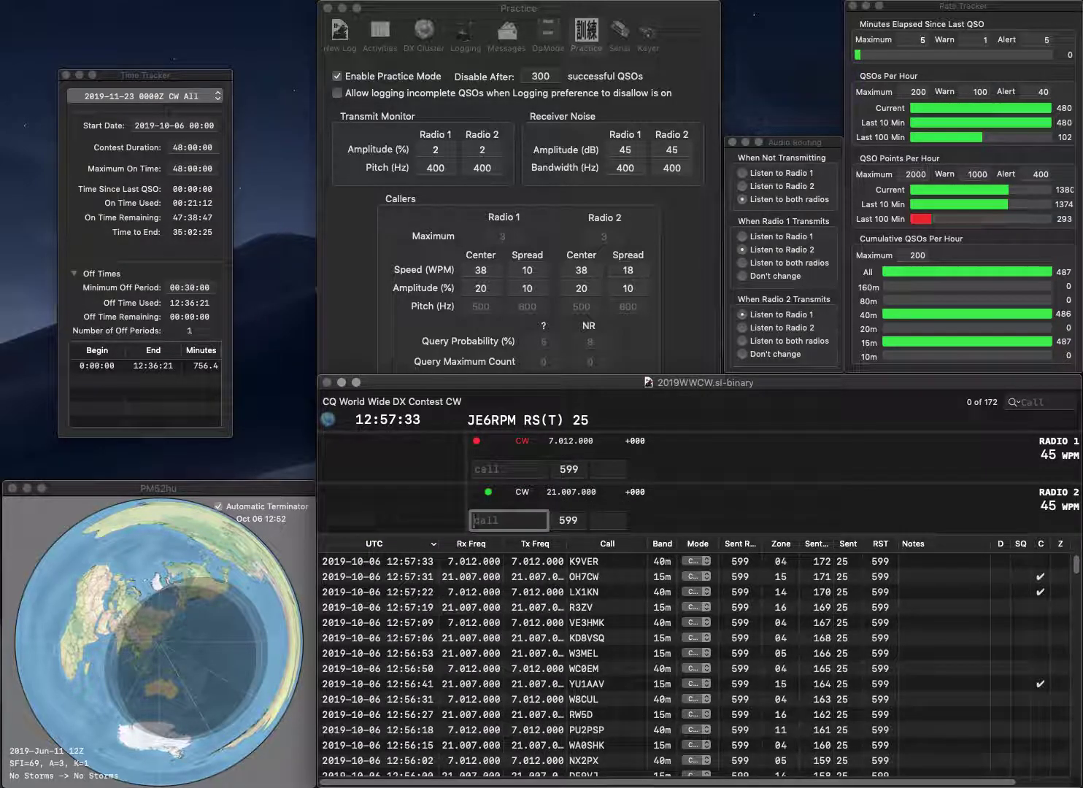
type("K9D")
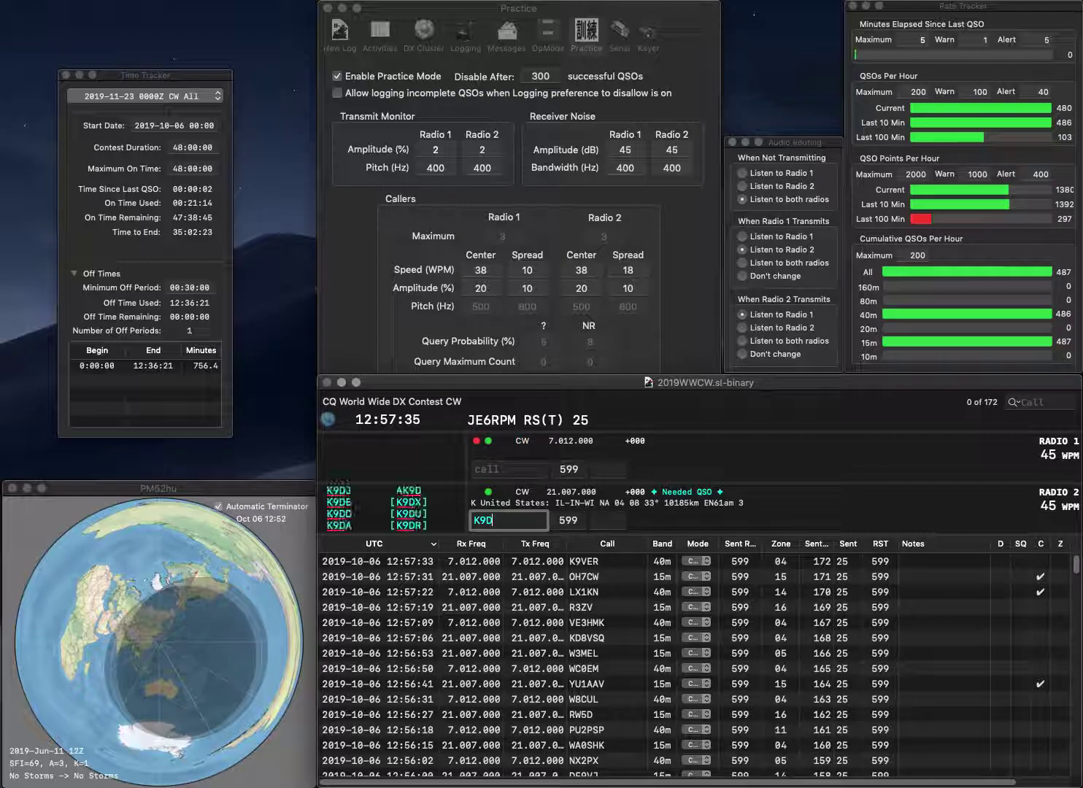
type("Y")
key("Return")
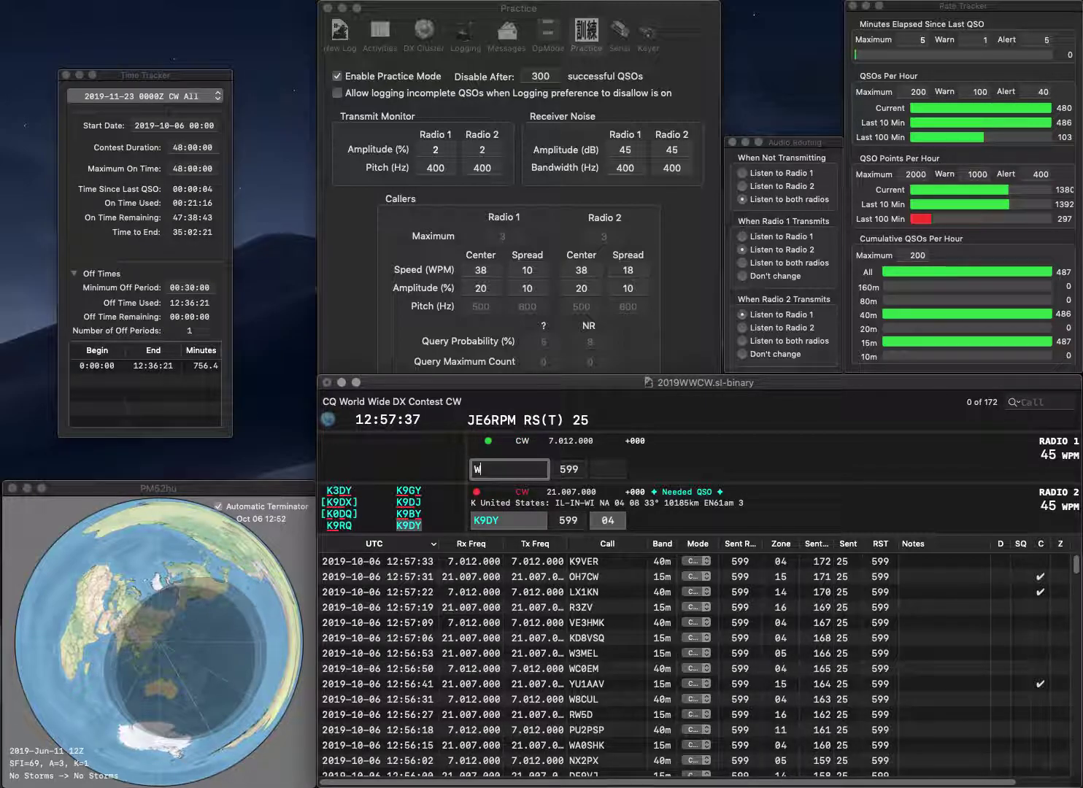
type("W1WB")
key("Return")
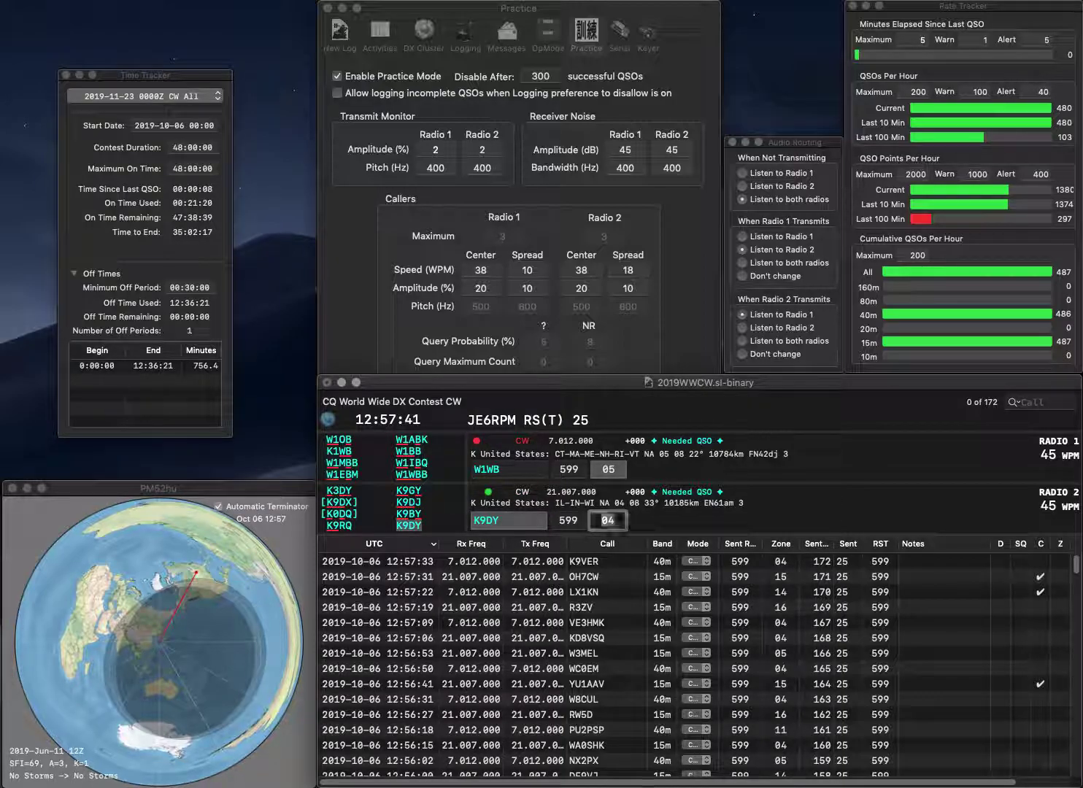
key("Return")
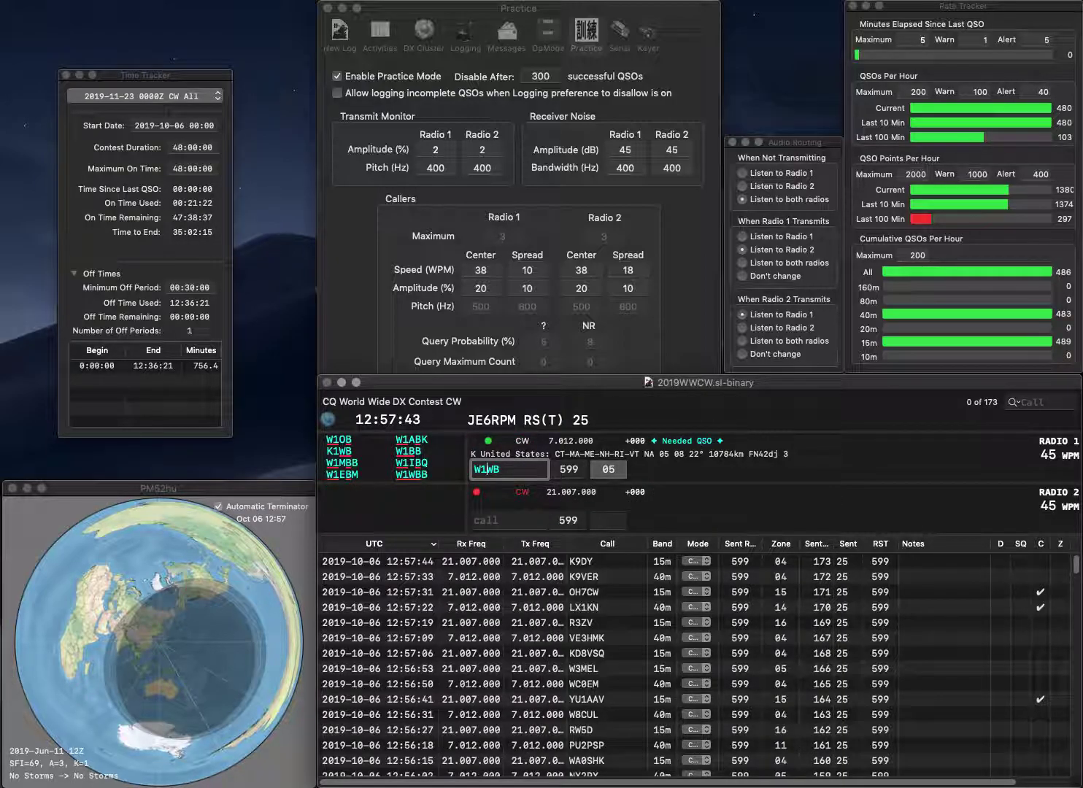
key("BackSpace")
type("5")
key("Return")
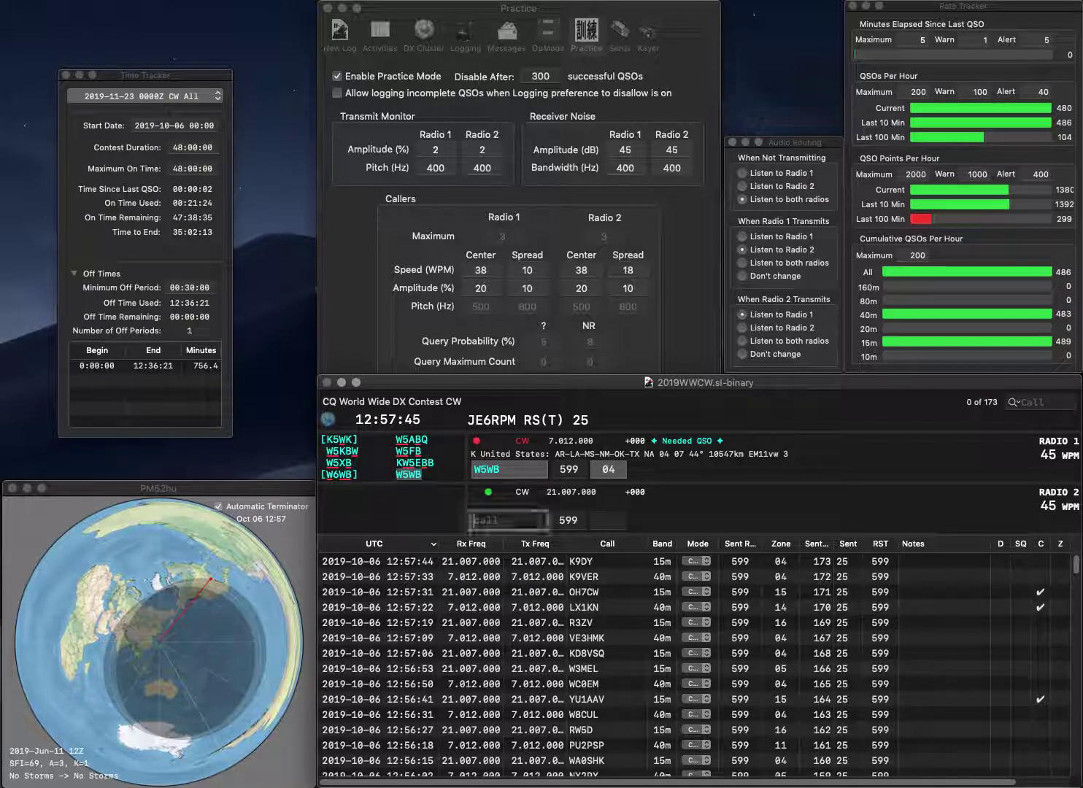
type("VE3AVP")
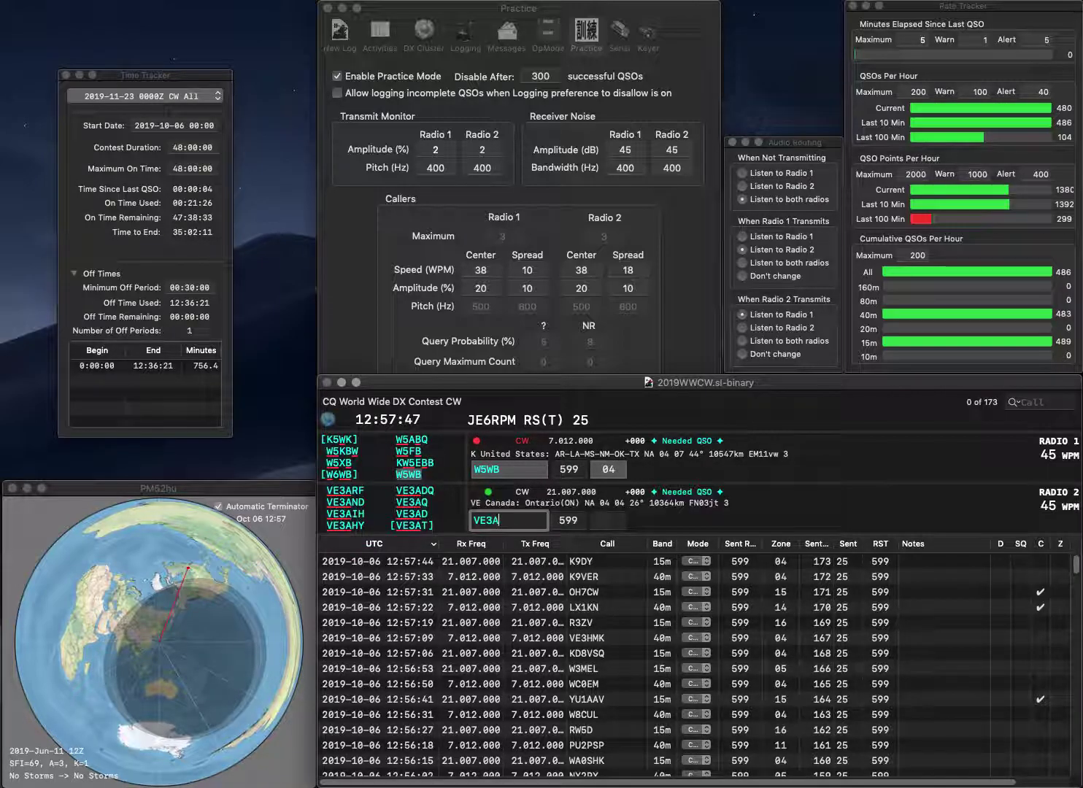
key("Return")
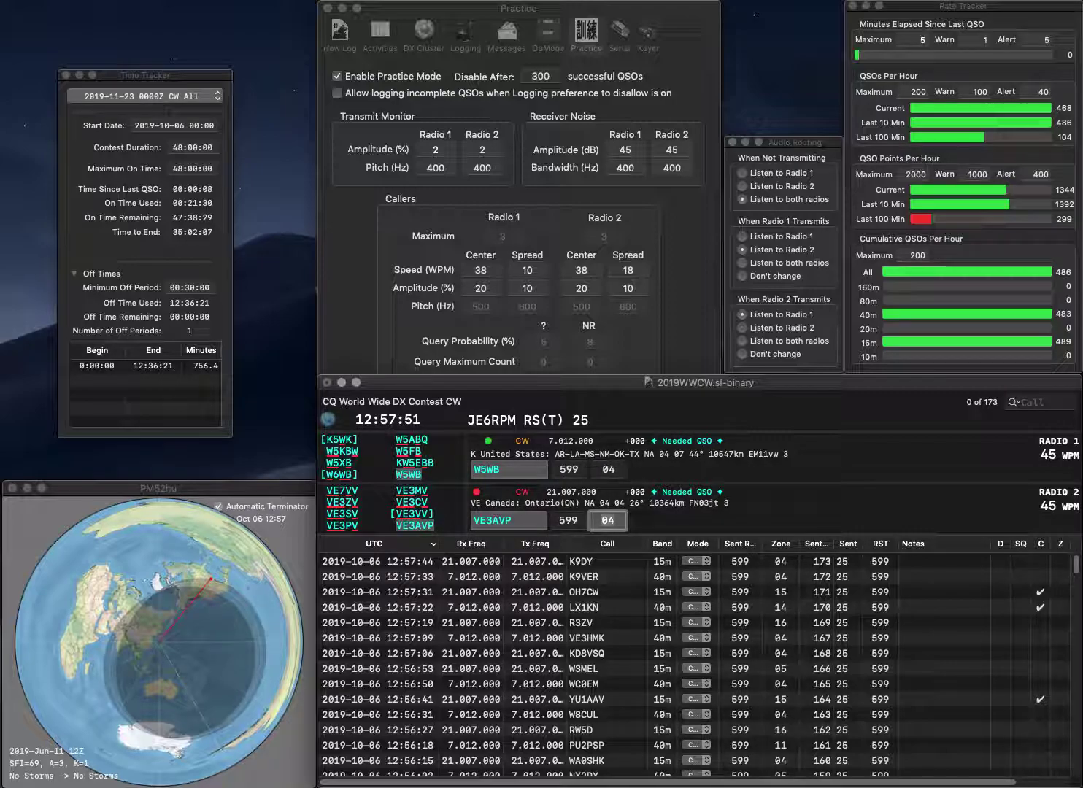
key("Return")
Log EA1ABT on radio 1 and DL5QS on radio 2
type("EA1AB")
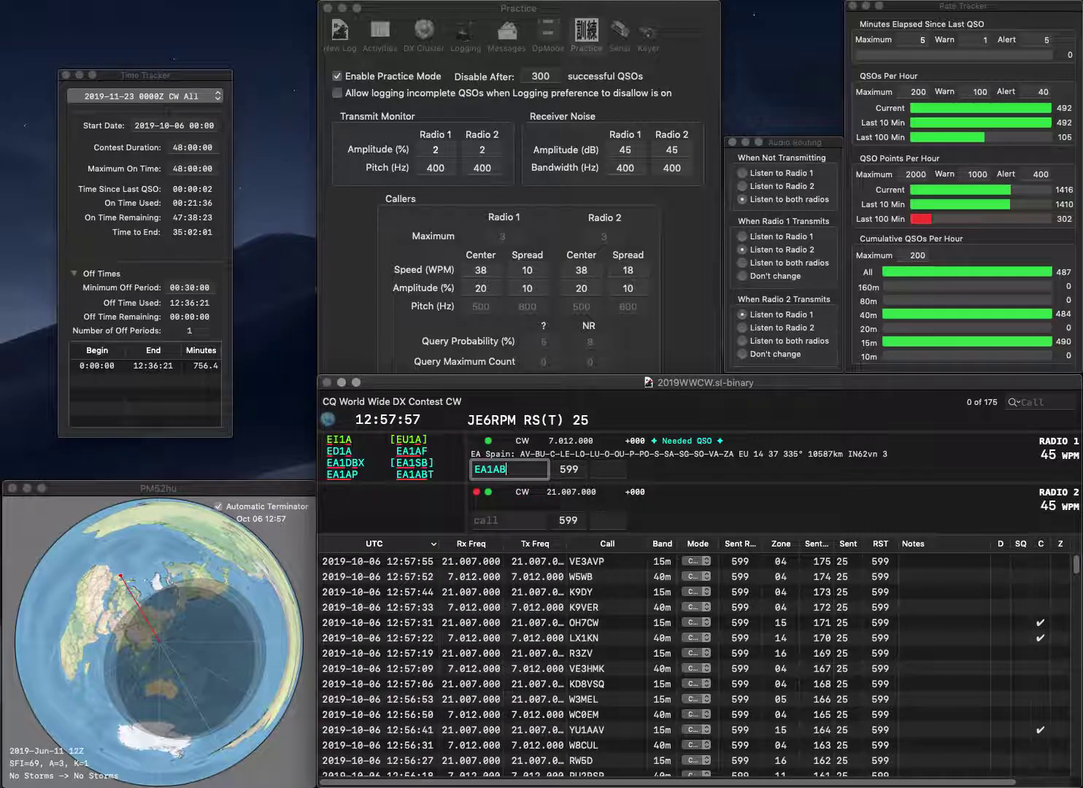
type("T")
key("Return")
type("DL5QS")
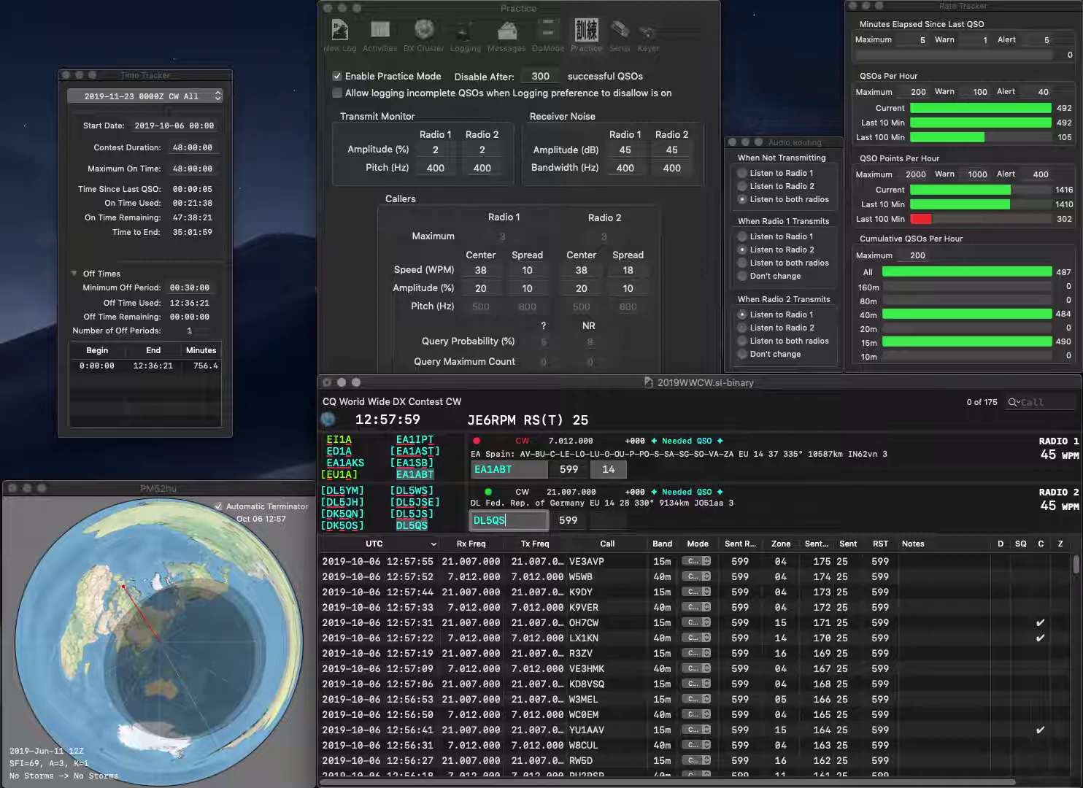
key("Return")
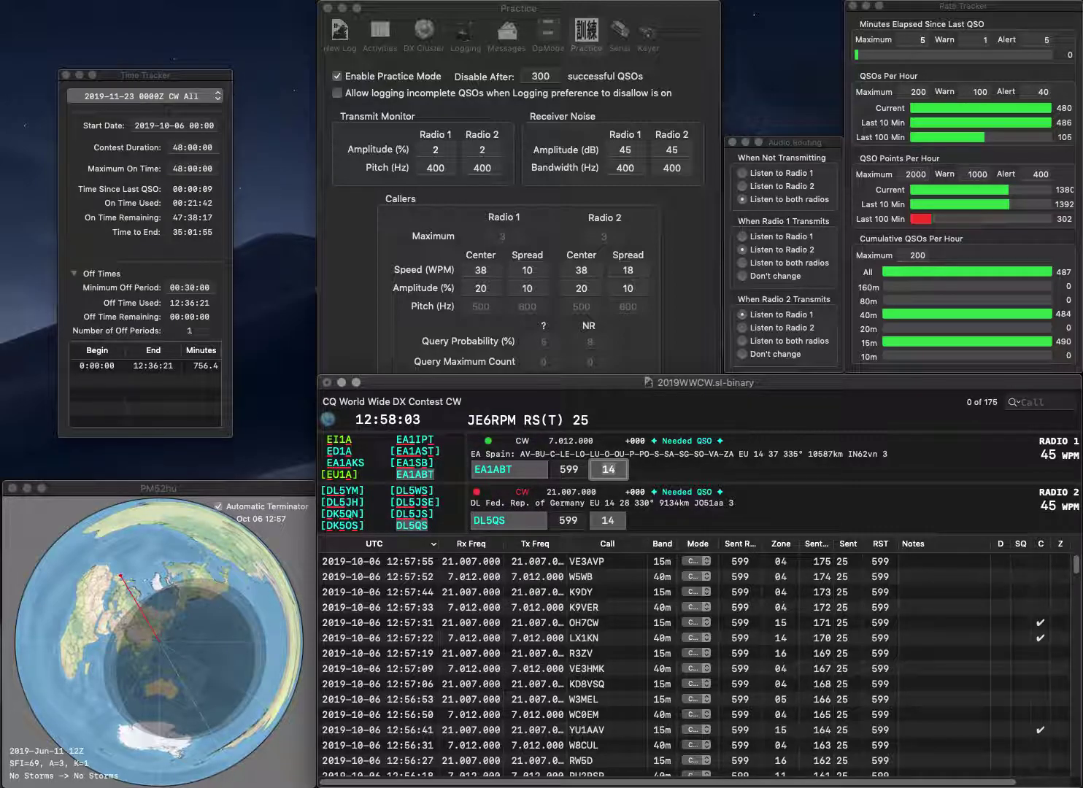
key("Return")
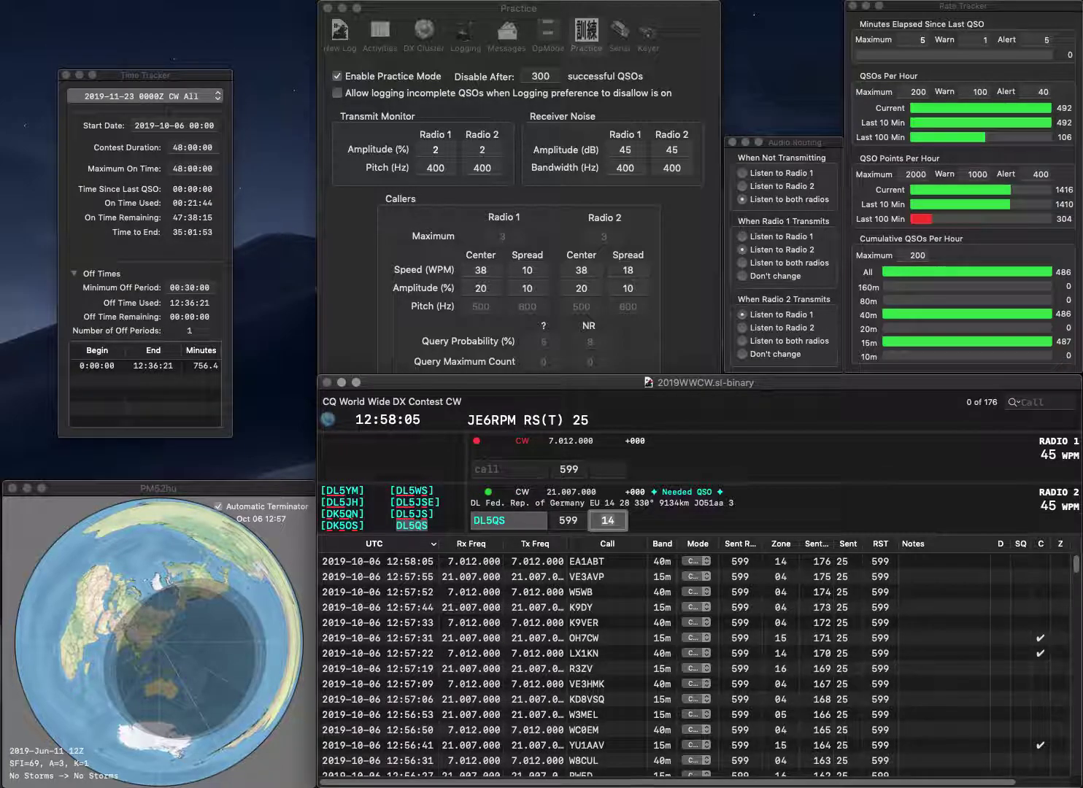
key("Return")
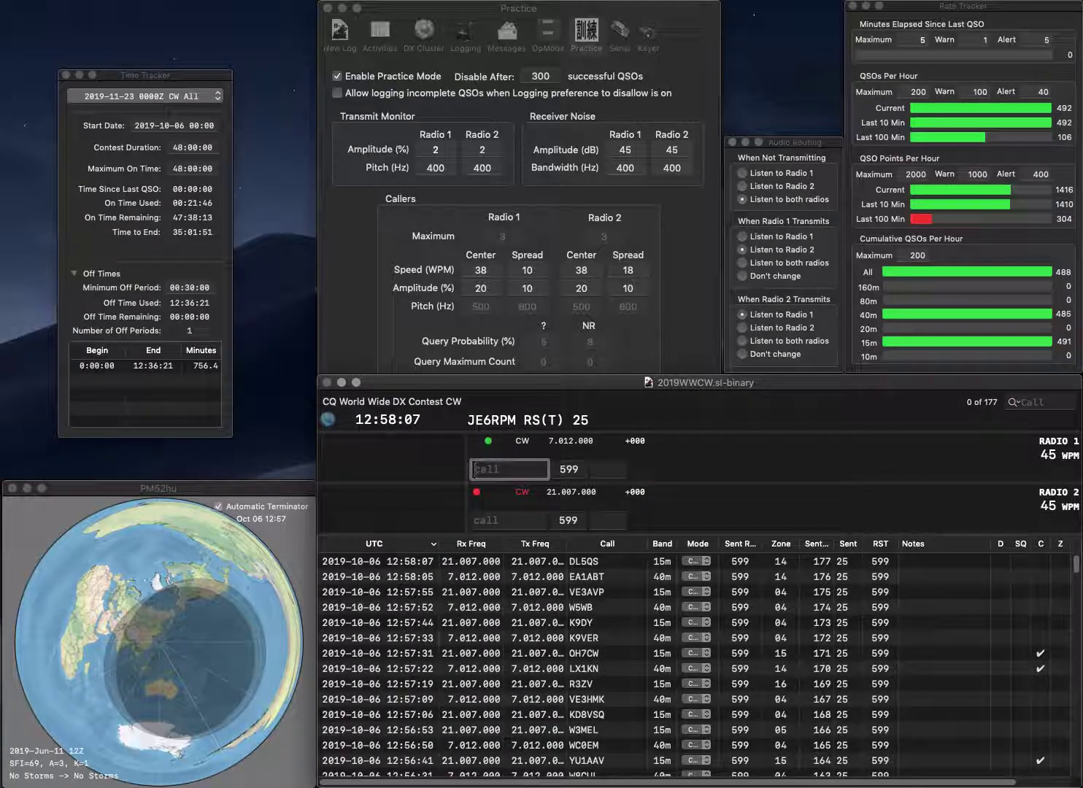
Send exchanges to WA8NSS and to K8JA, correcting the mistyped K9JA
type("WA8NSS")
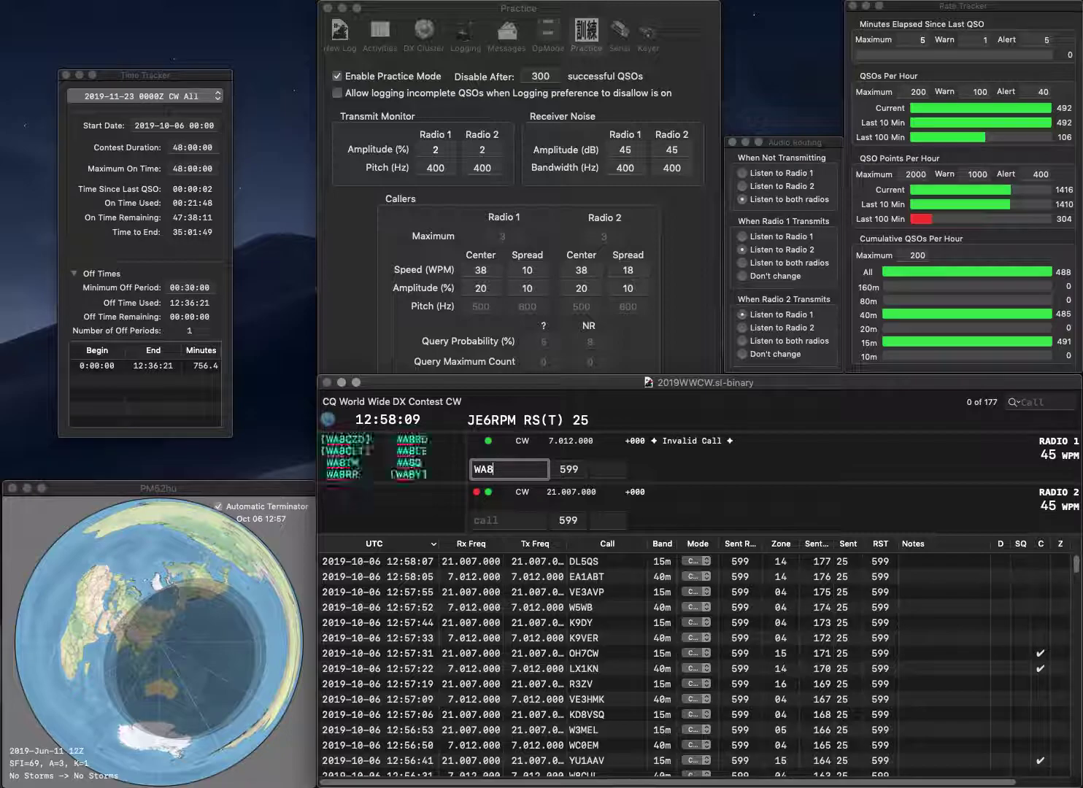
key("Return")
type("K9JA")
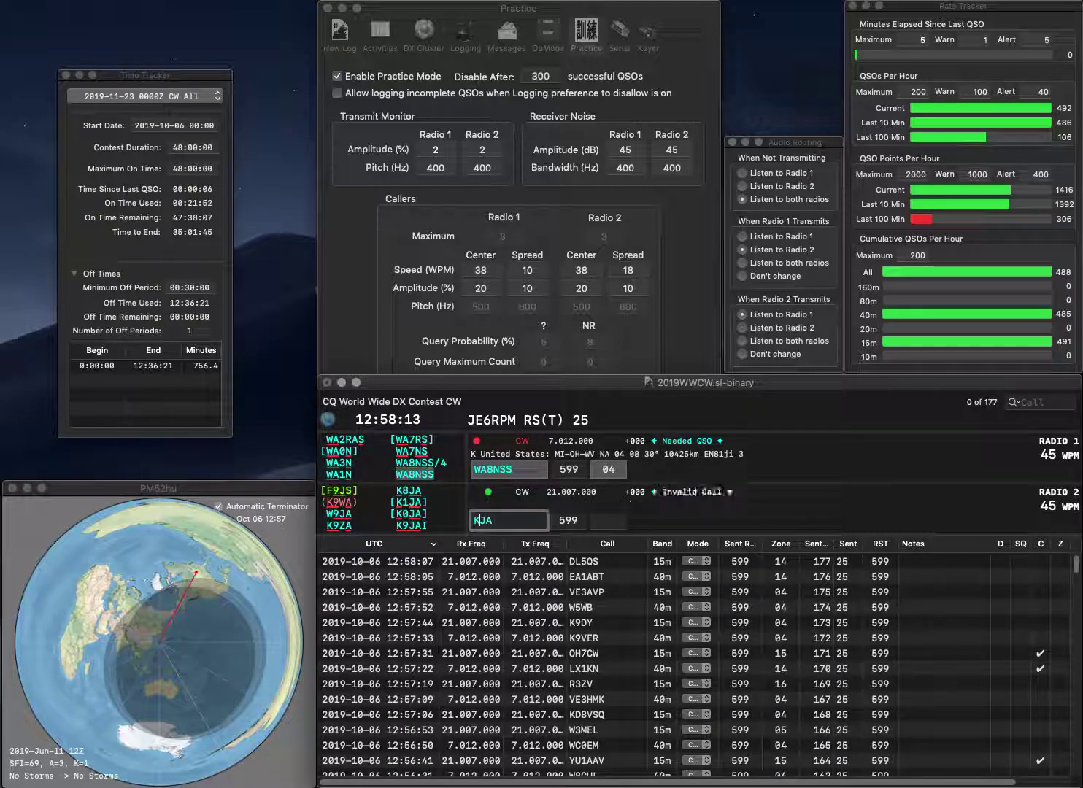
key("BackSpace")
type("8")
key("Return")
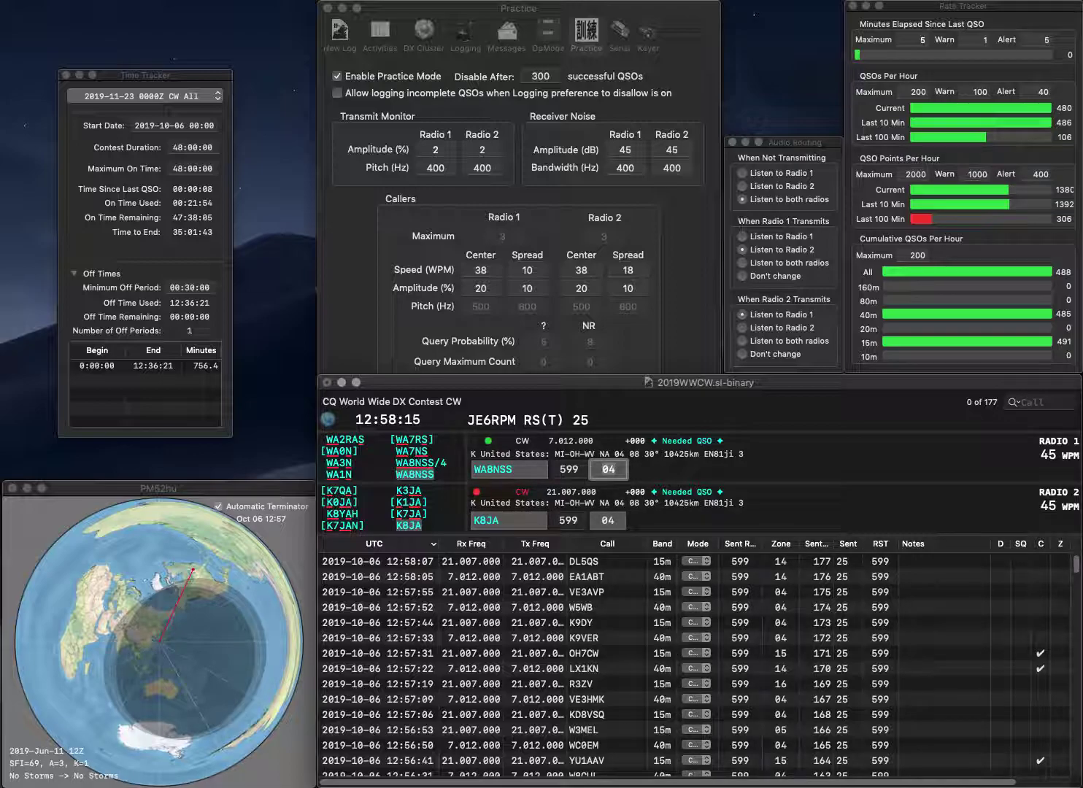
key("backslash")
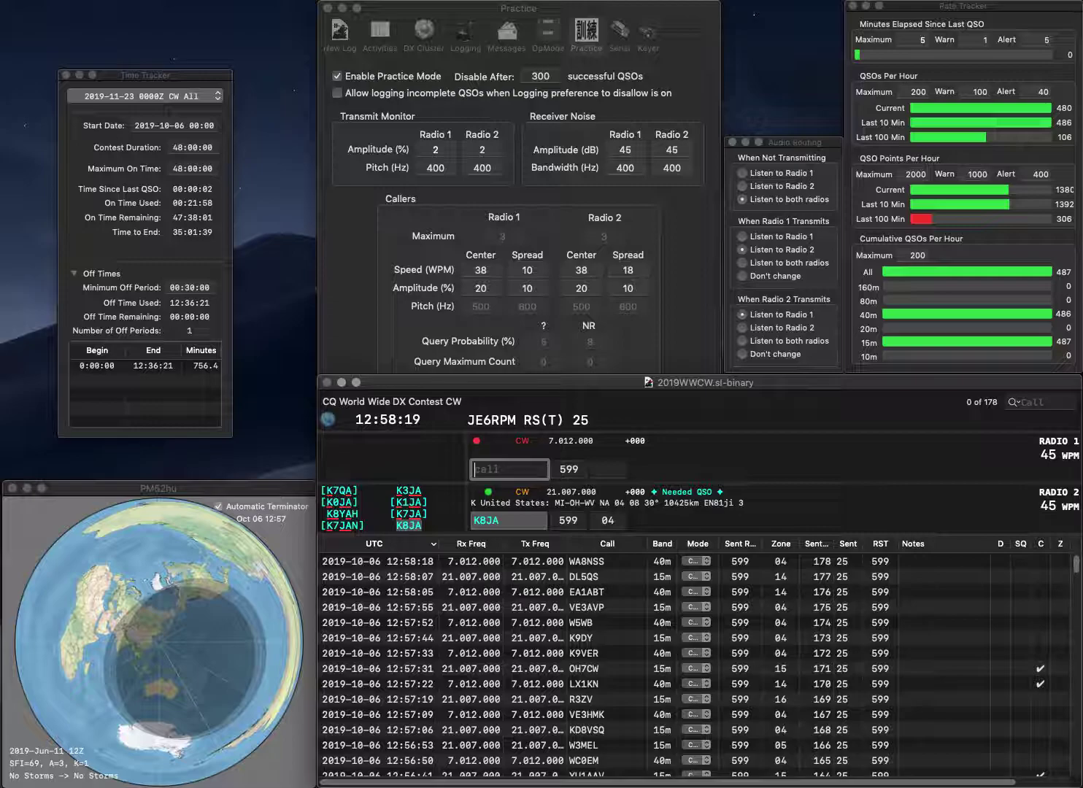
Enter AE3D and KS4AA, fixing the AE2D and KS5AA digits and resending their exchanges
type("2D")
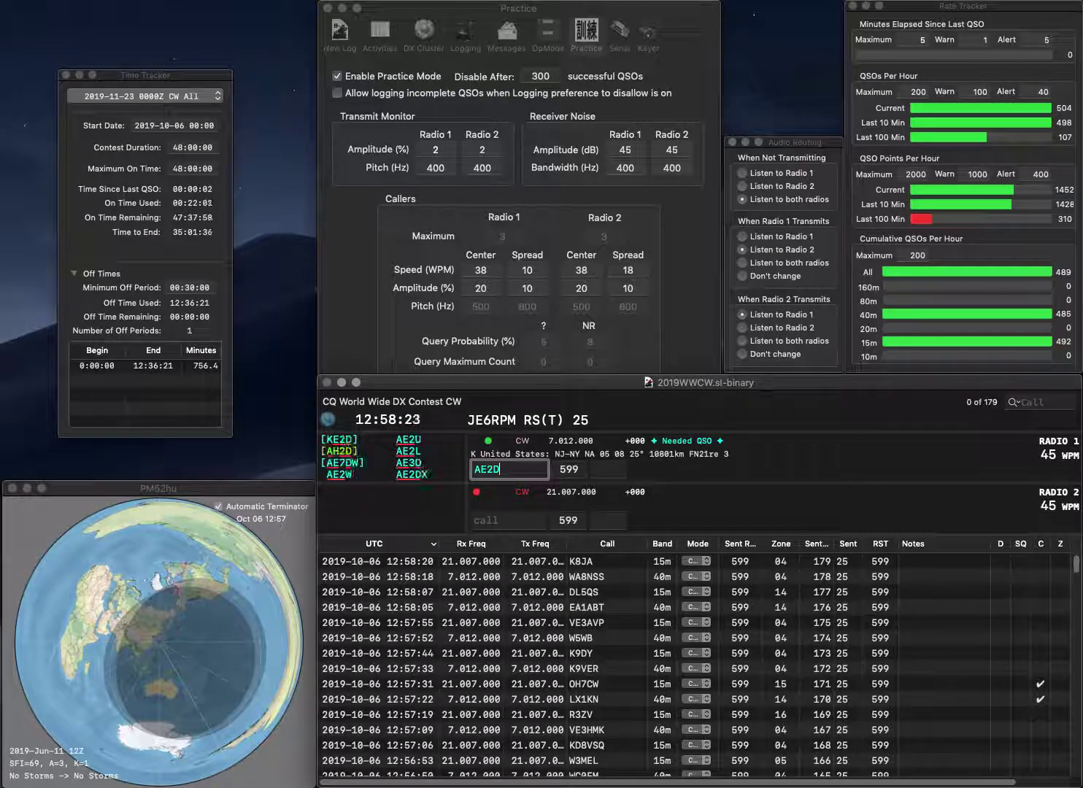
key("Return")
type("KS5AA")
key("Return")
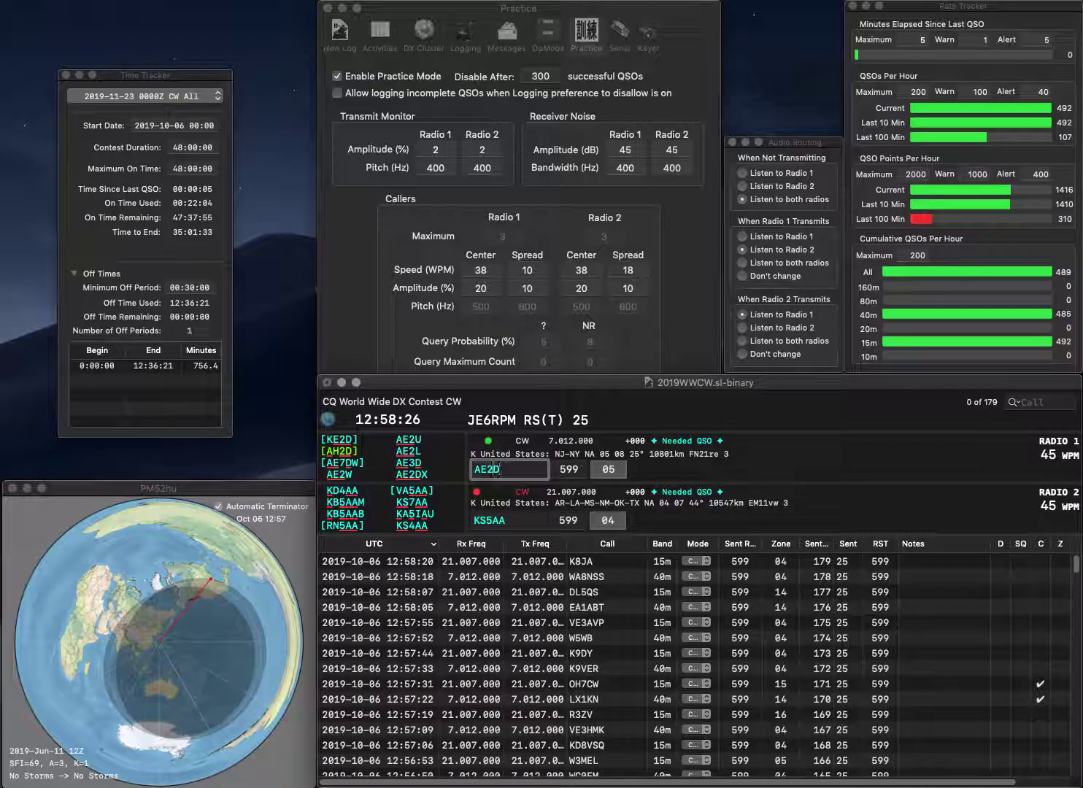
key("Delete")
type("3")
key("Return")
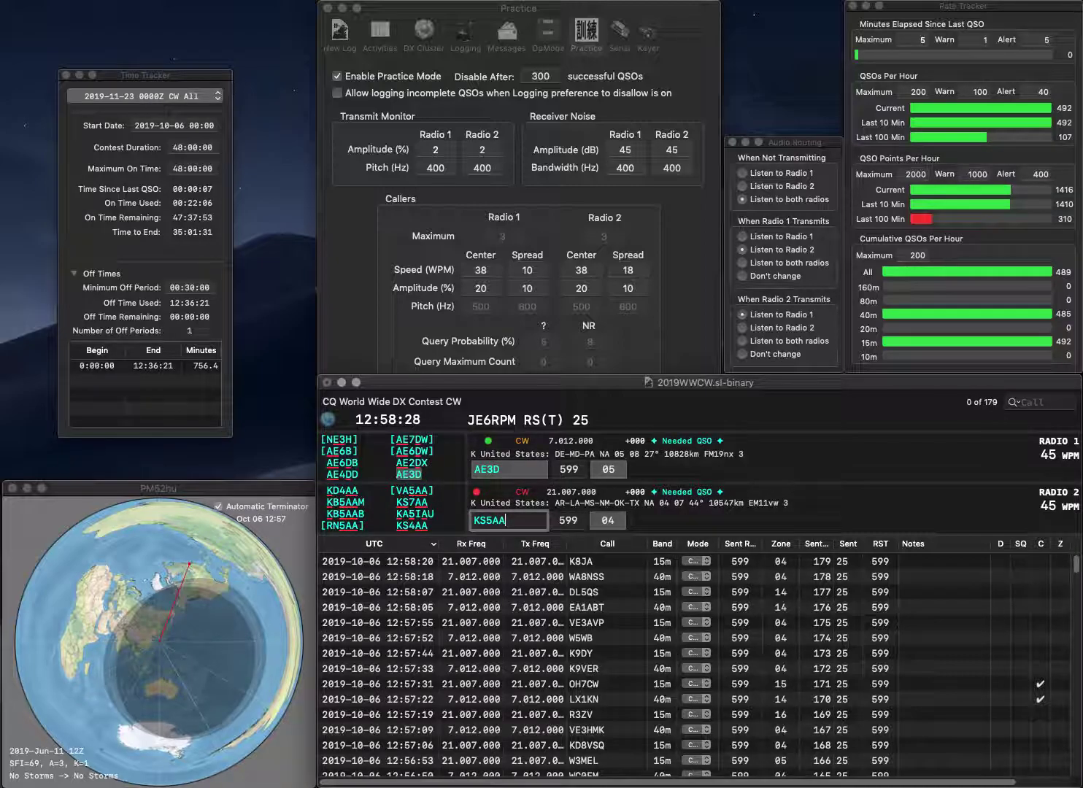
key("BackSpace")
type("4")
key("Return")
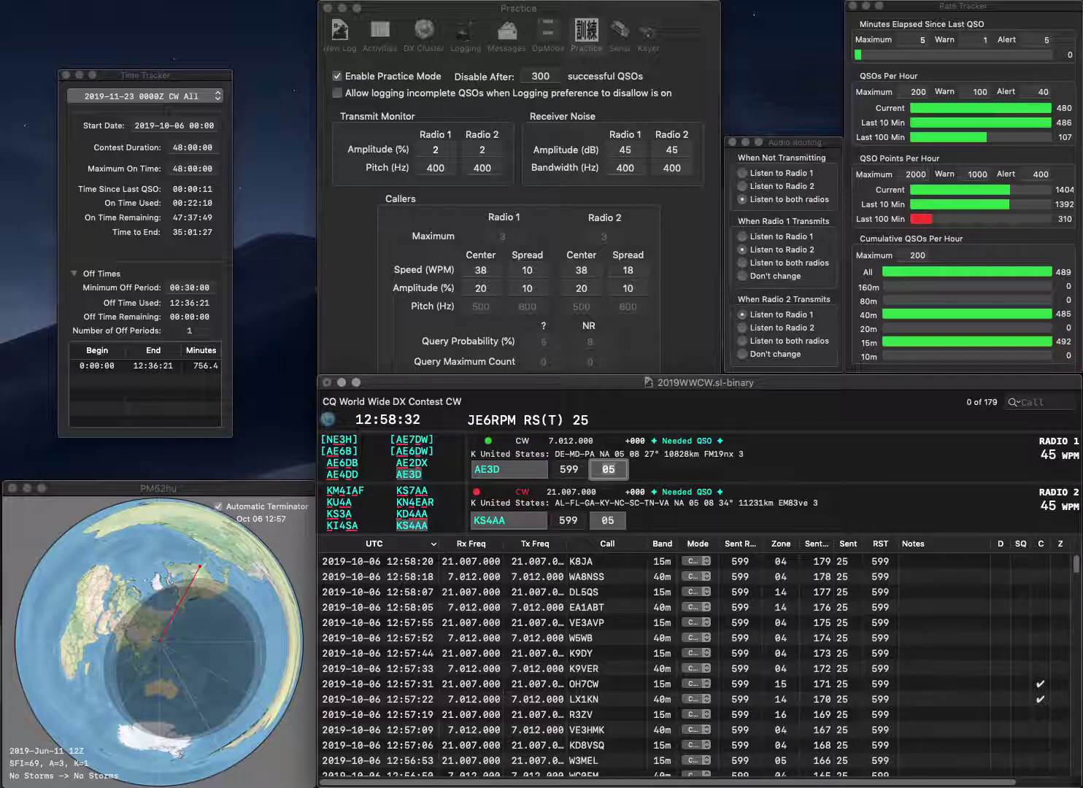
key("Return")
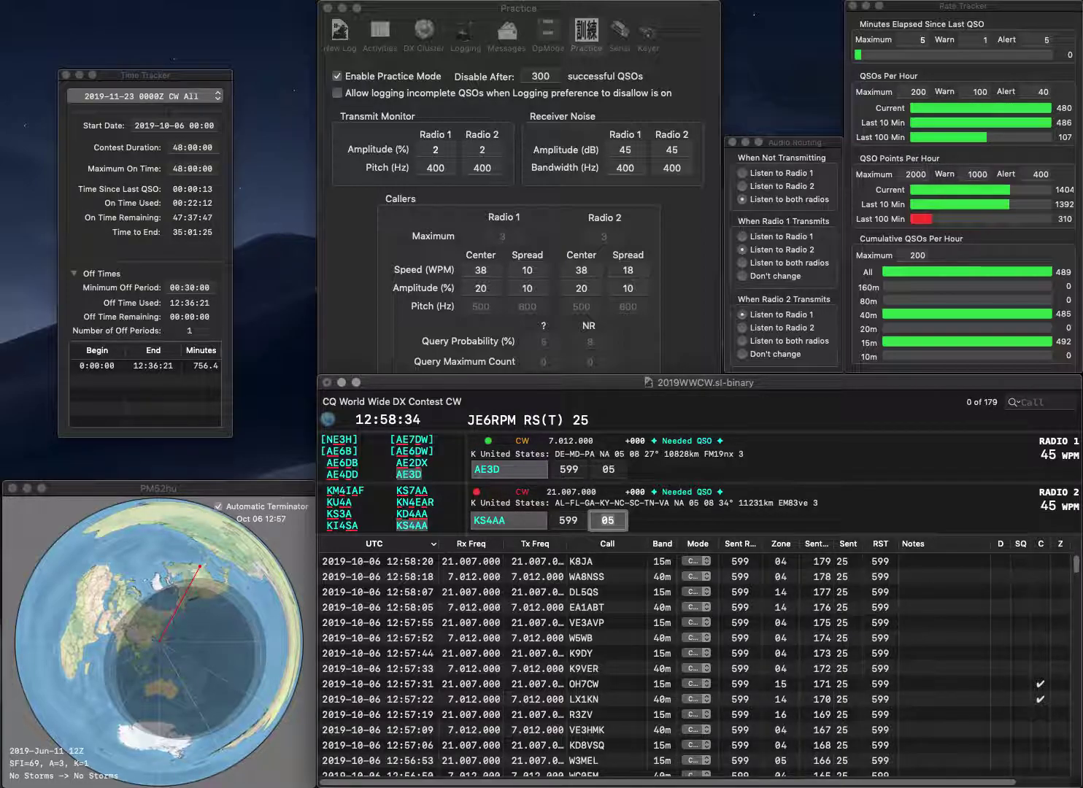
Log KS4AA, then PA4GDR on 40m and K8TW on 15m
key("Return")
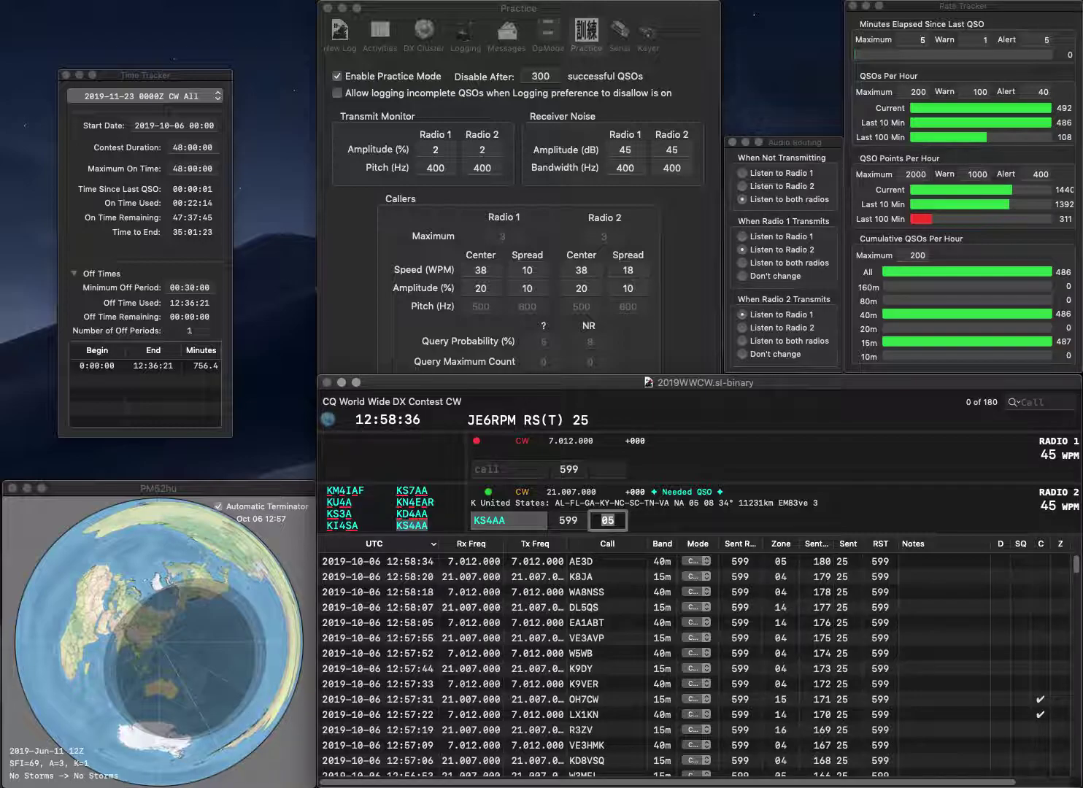
type("PA4GDR")
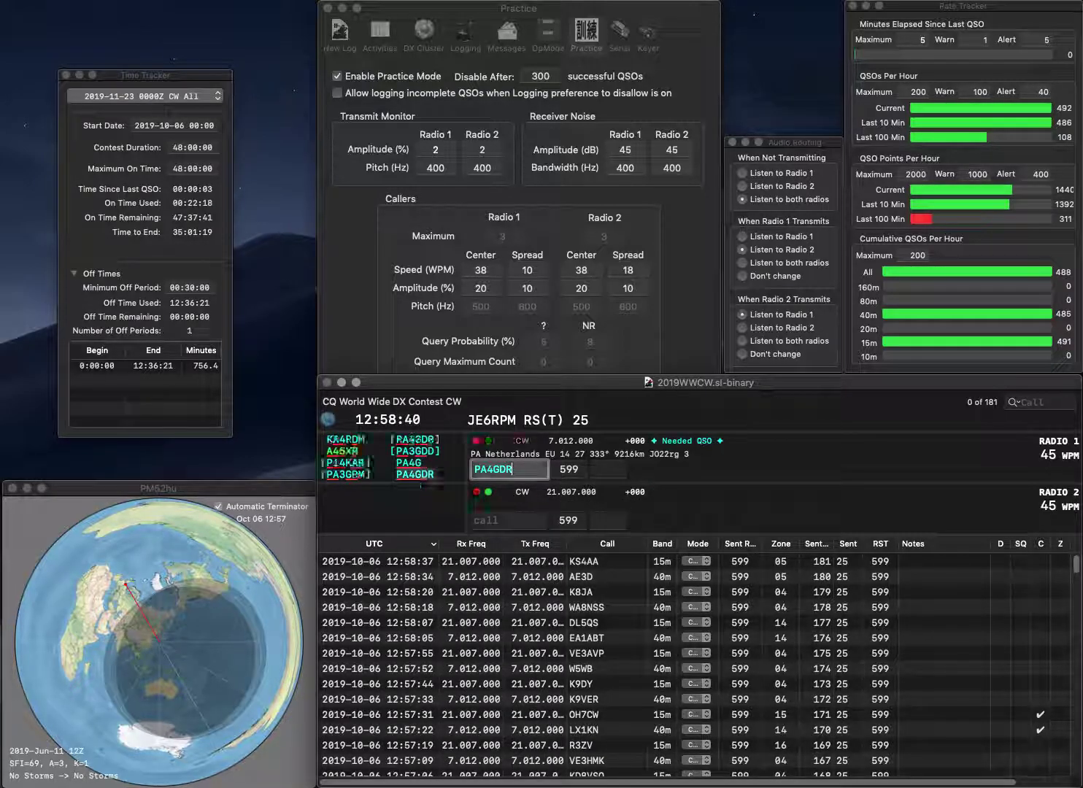
key("Return")
type("K8TW")
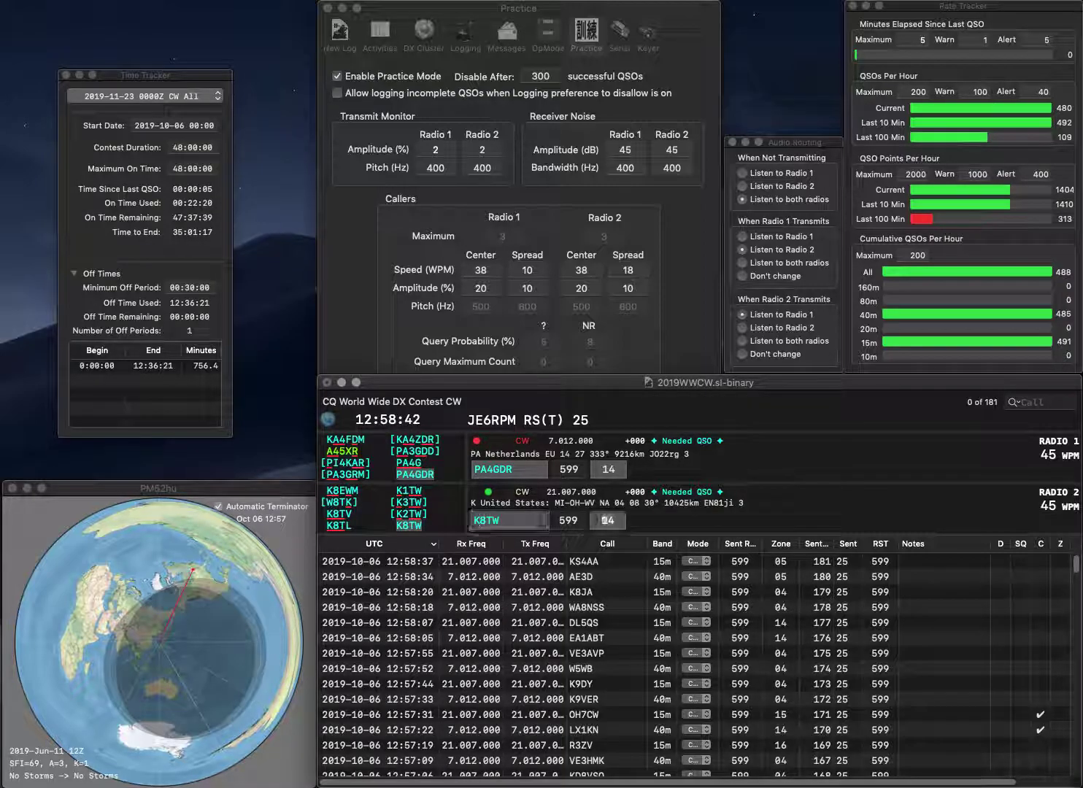
key("Return")
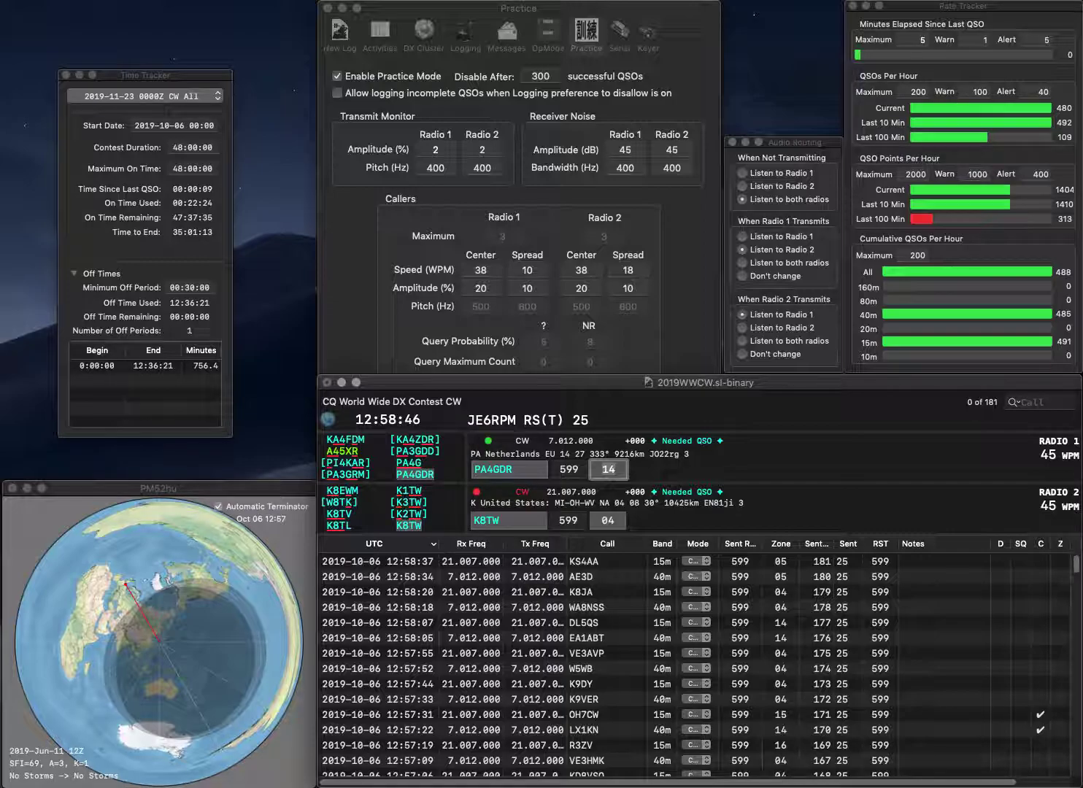
key("Return")
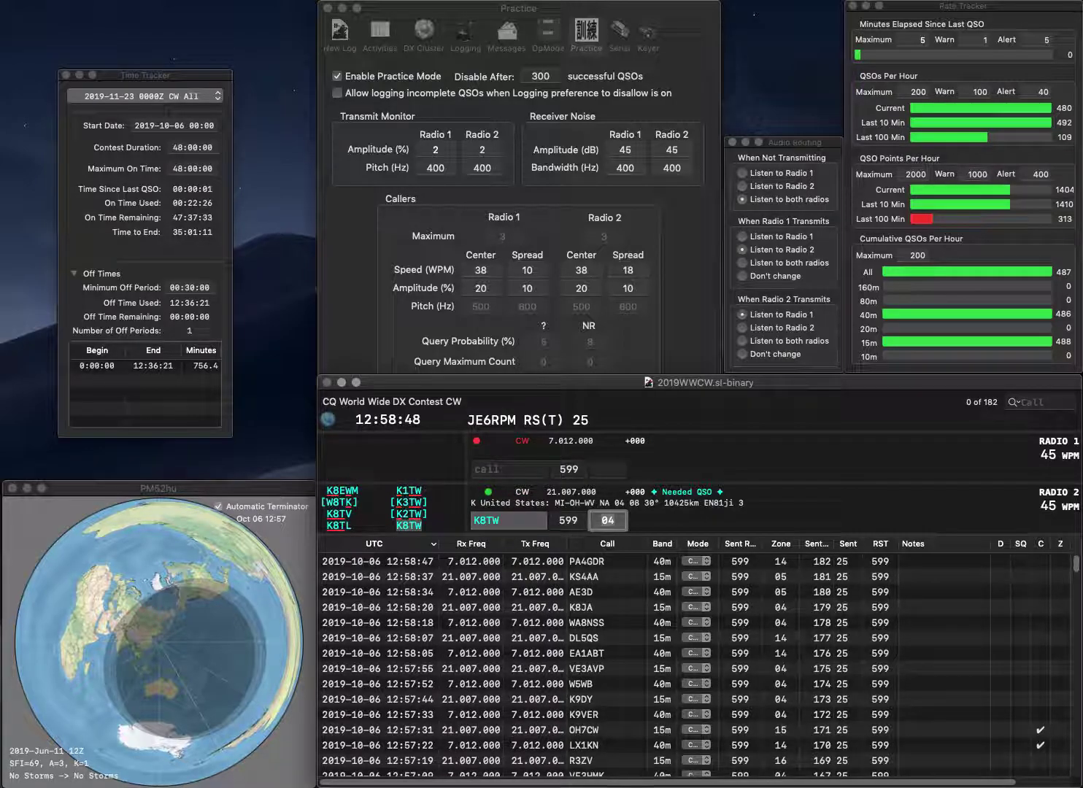
key("Return")
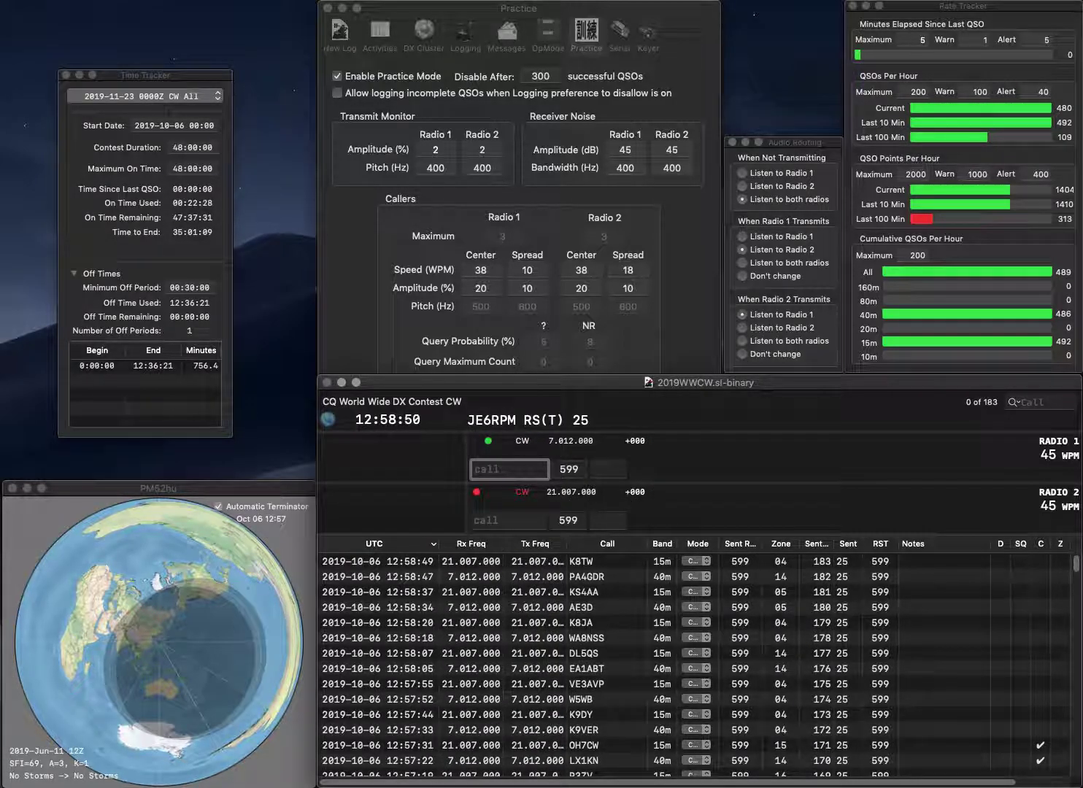
type("K8VF")
key("Return")
type("W2TV")
key("Return")
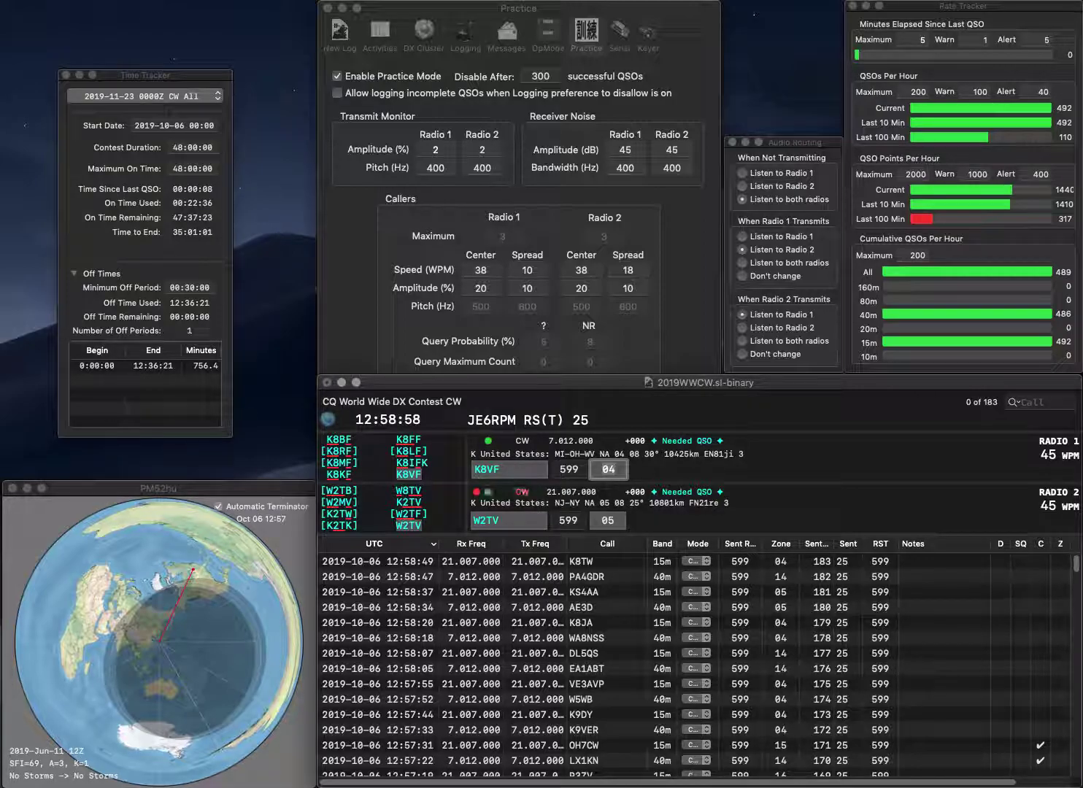
key("Return")
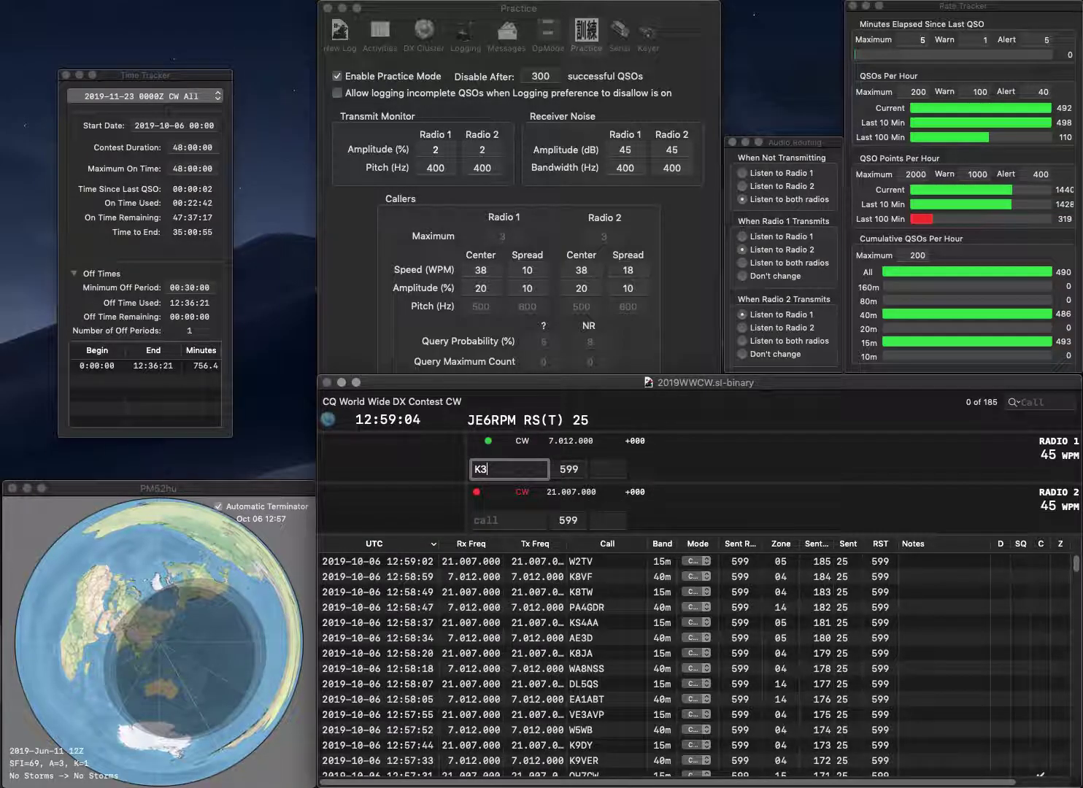
type("LUE")
key("Return")
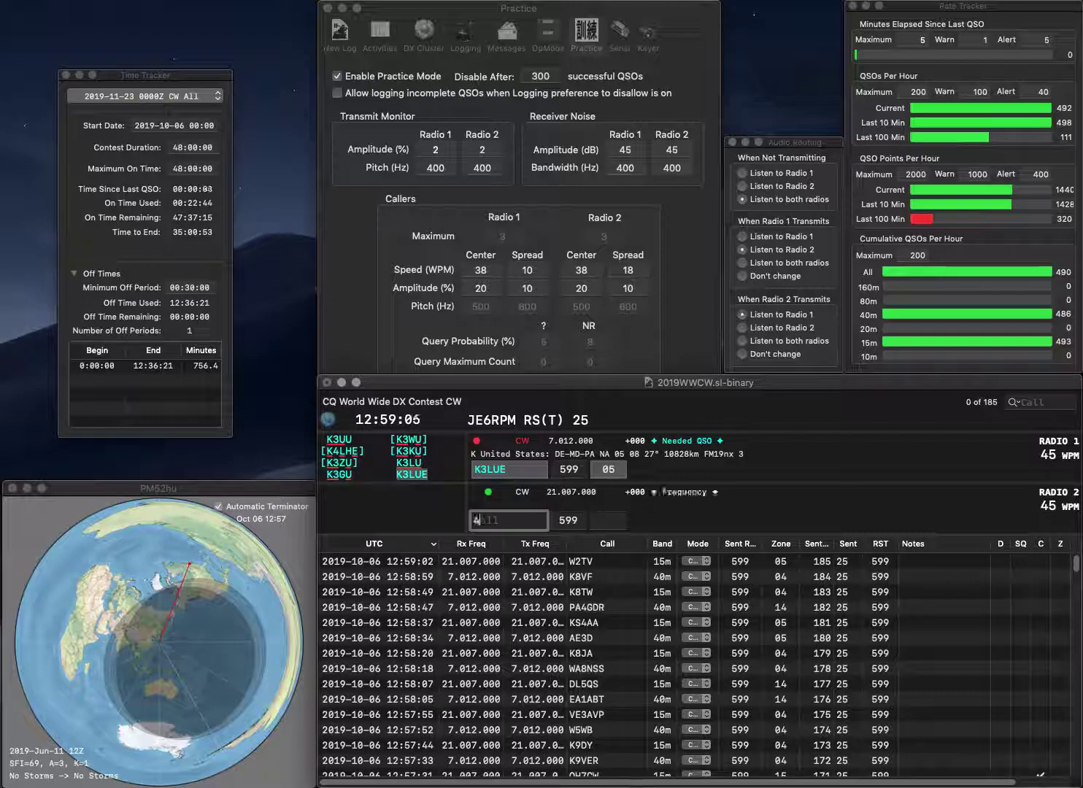
type("WE4W")
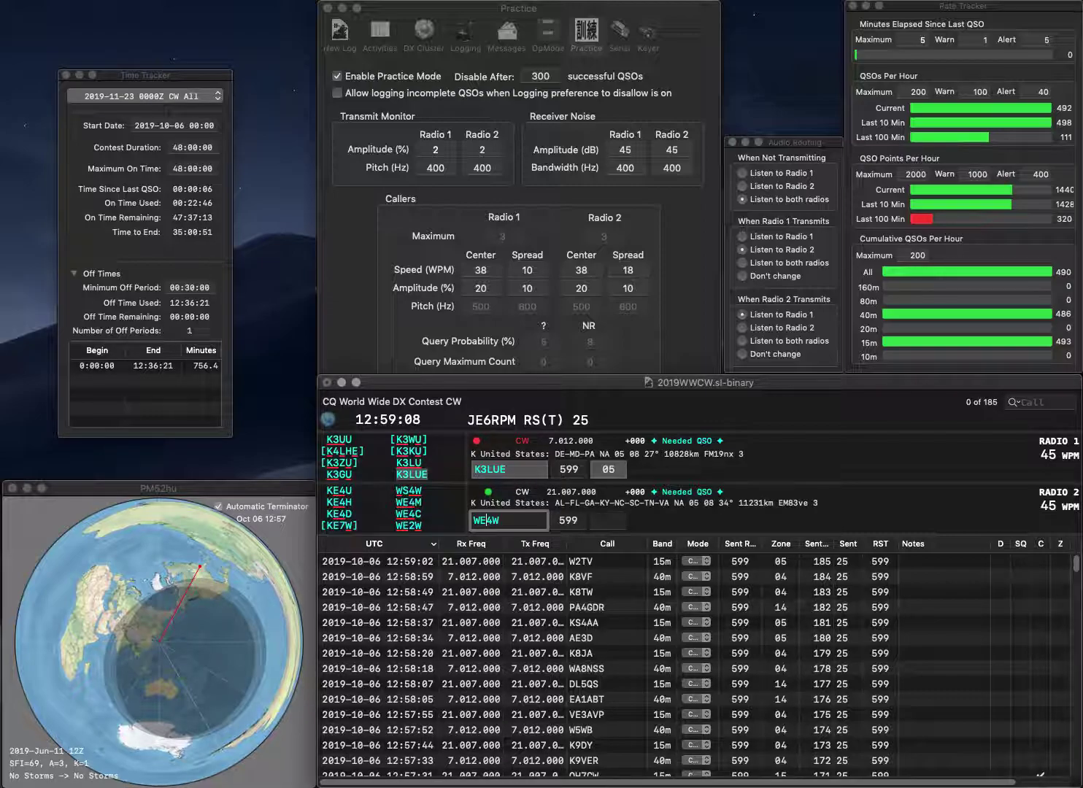
key("Return")
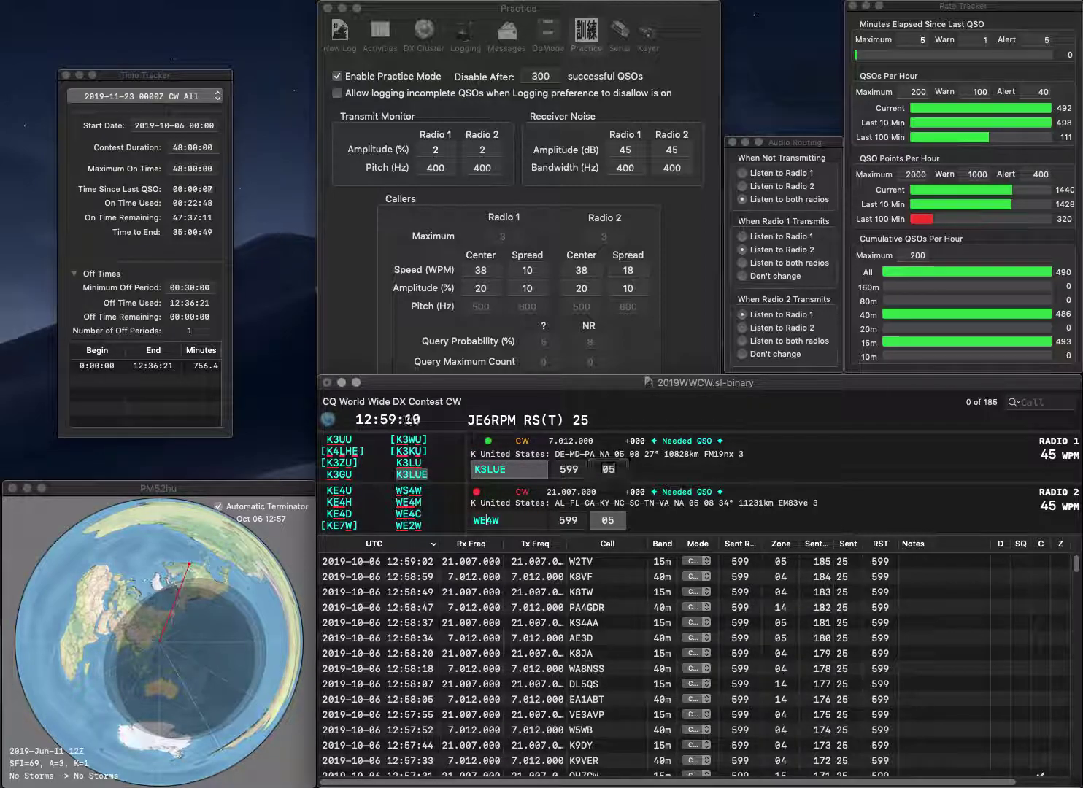
key("Return")
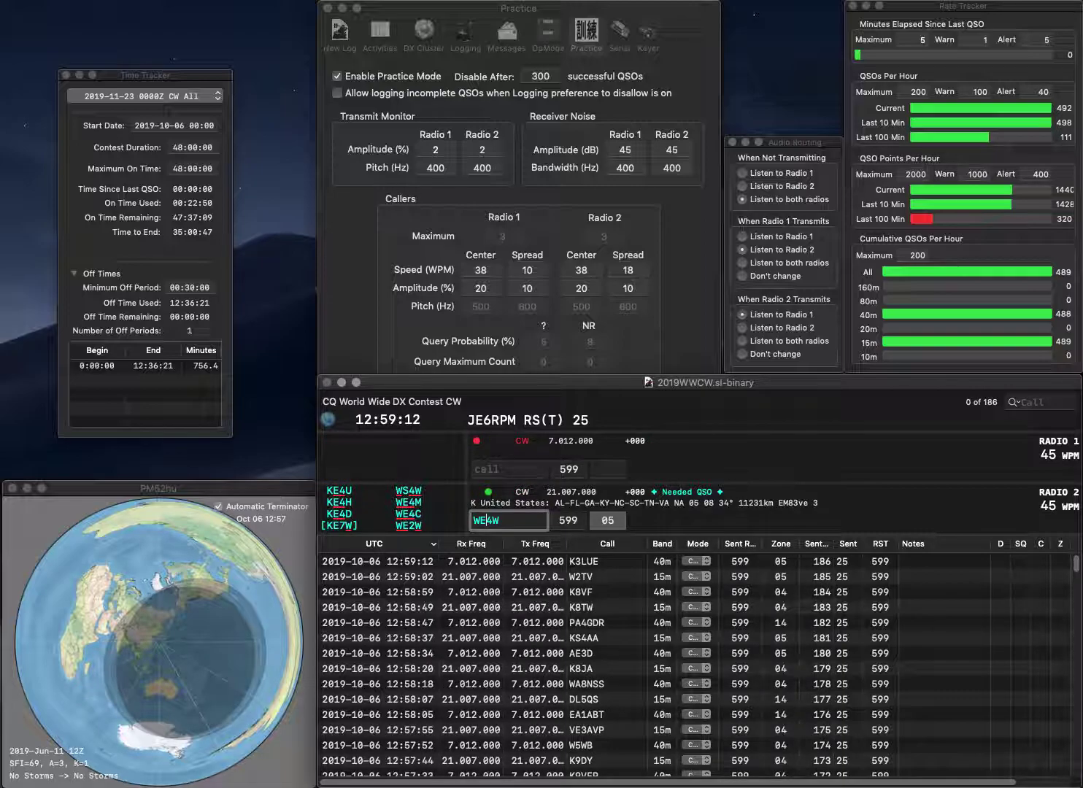
key("BackSpace")
type("s")
key("Return")
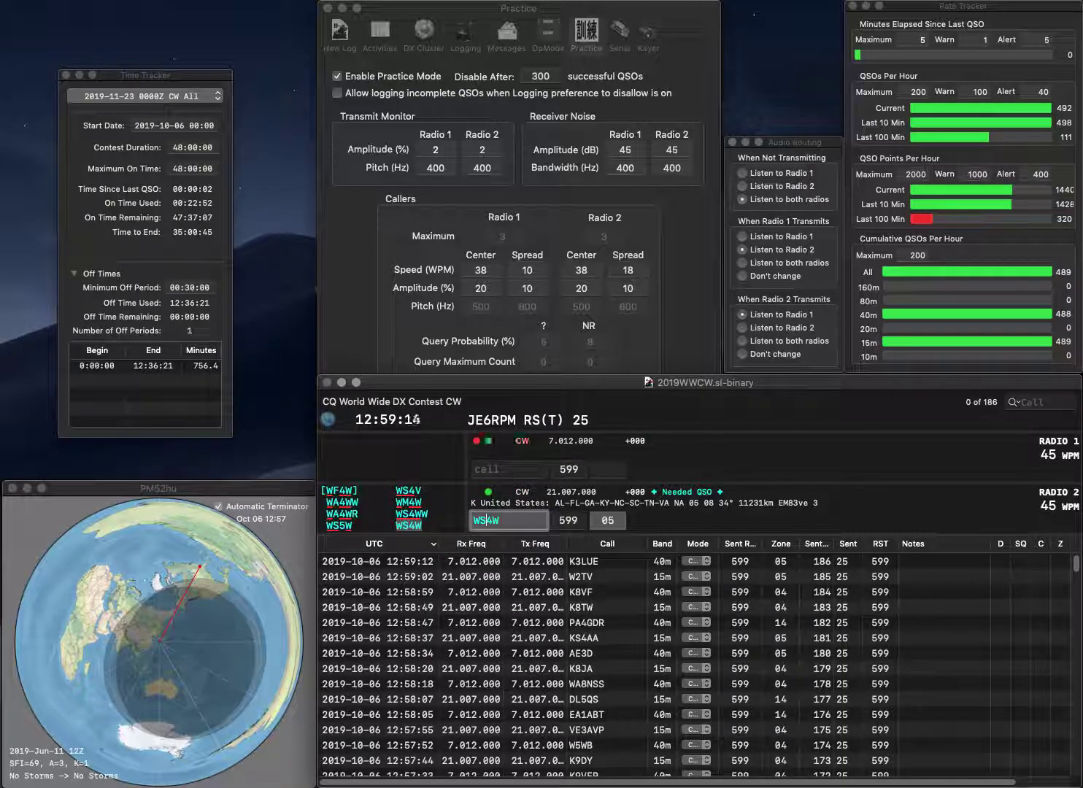
type("W8HH")
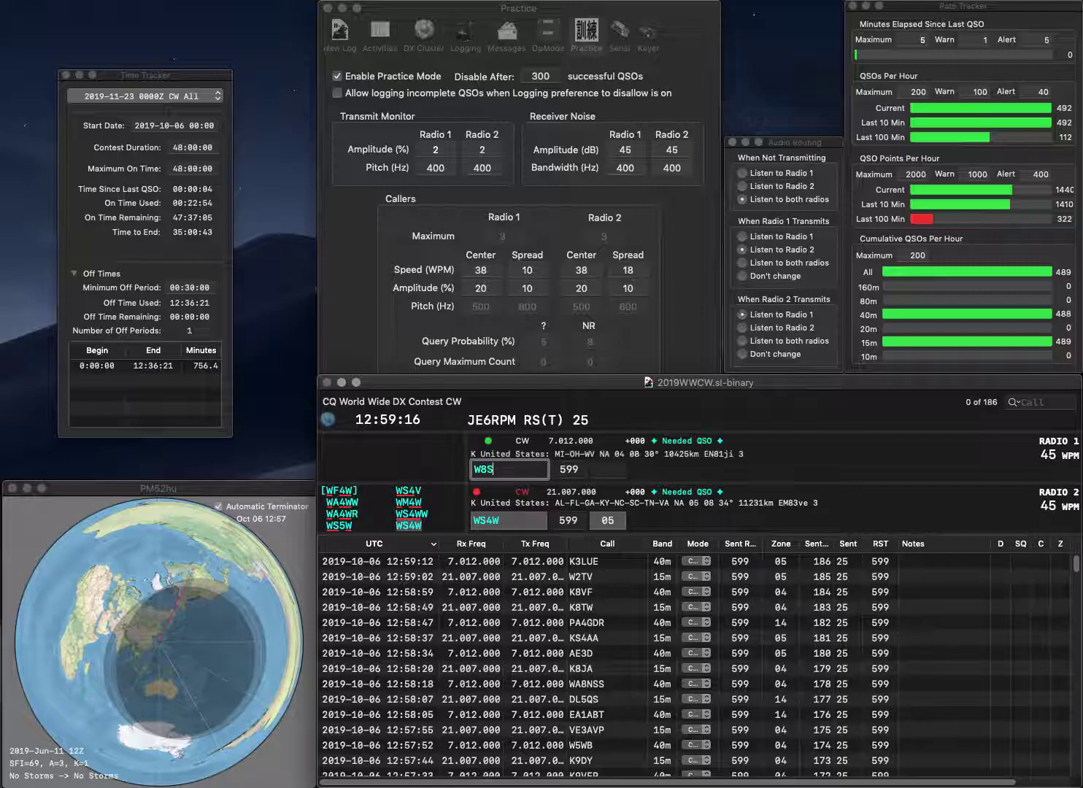
type("f")
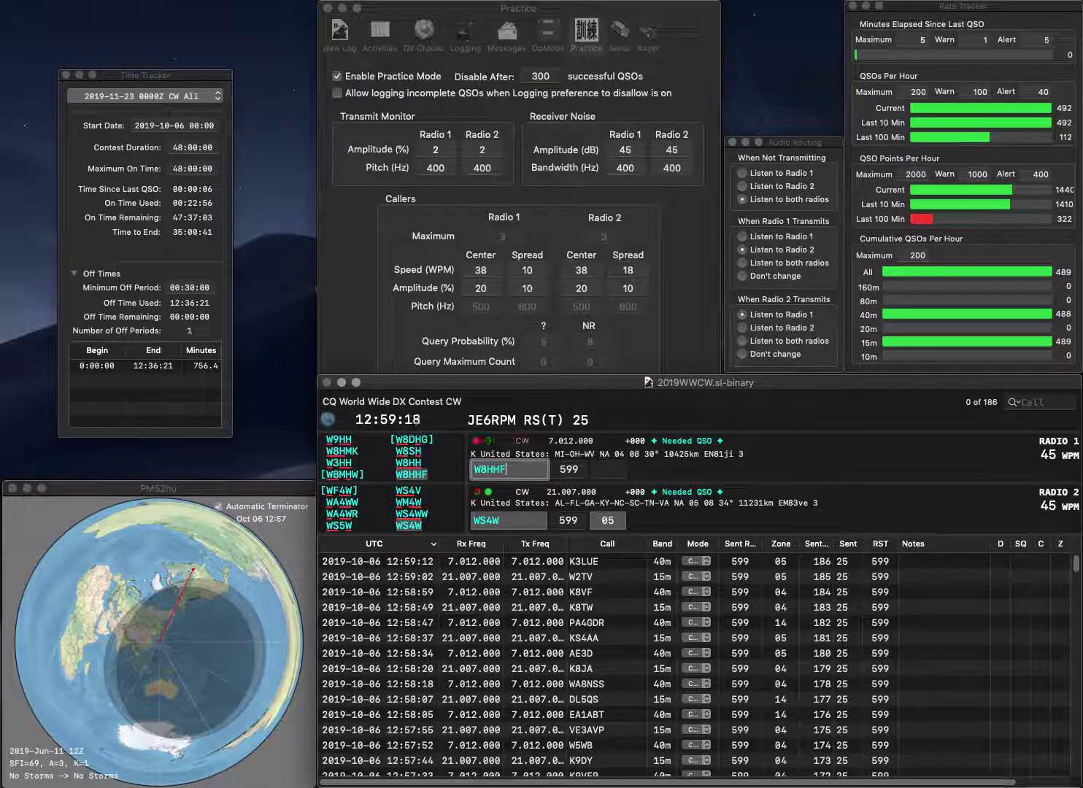
key("Return")
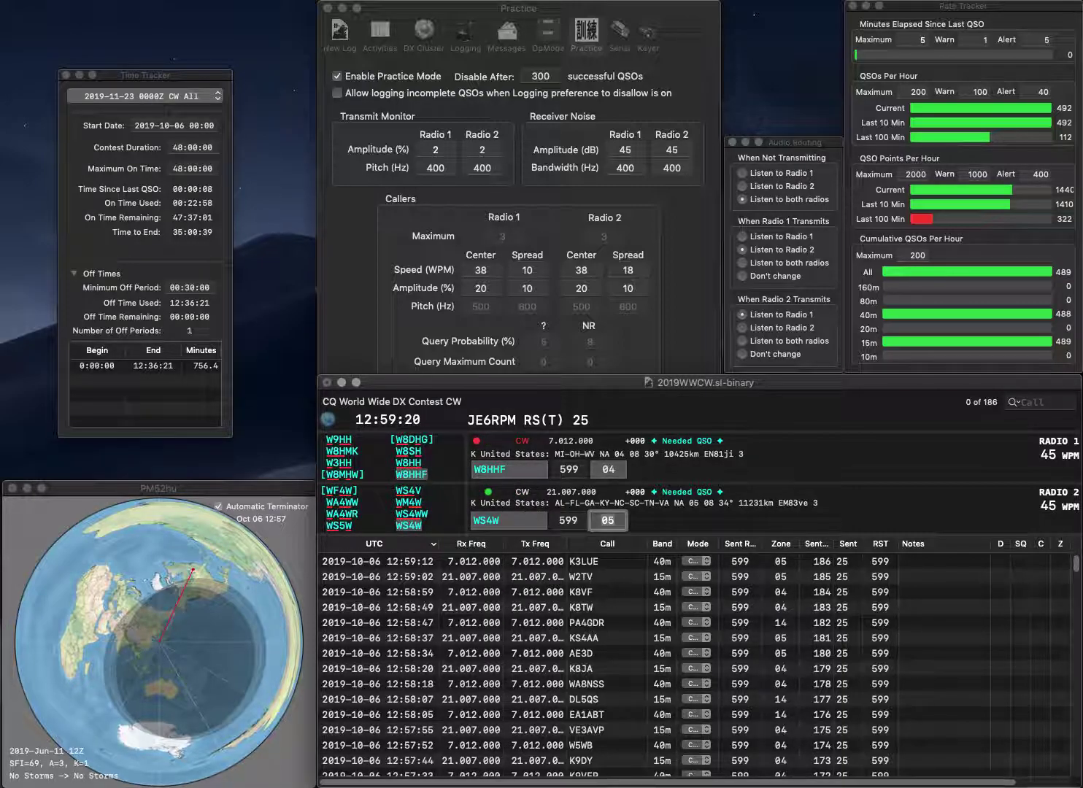
key("Return")
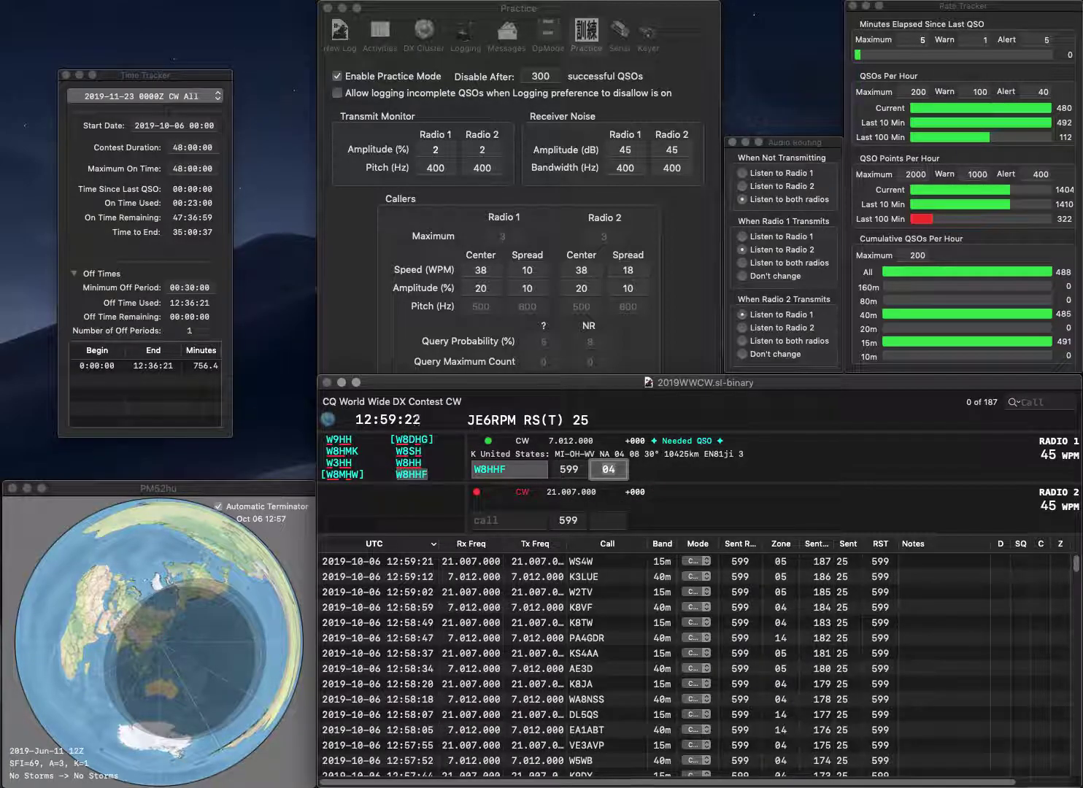
key("Return")
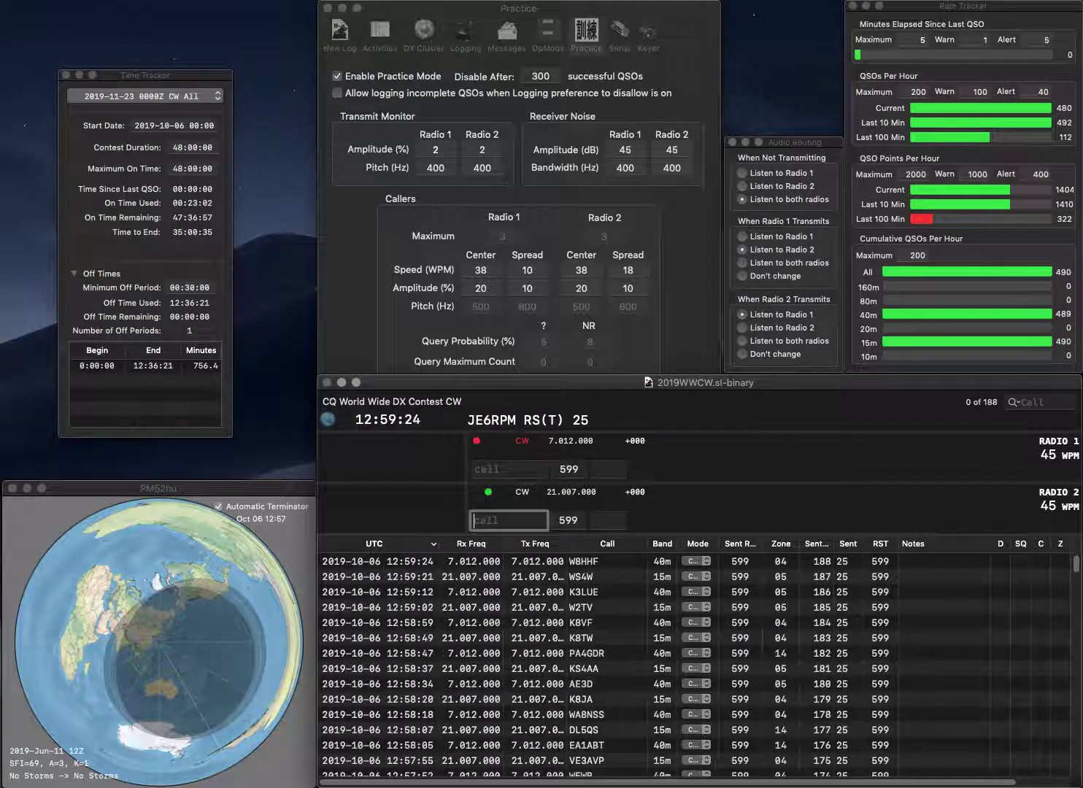
type("wa5ac")
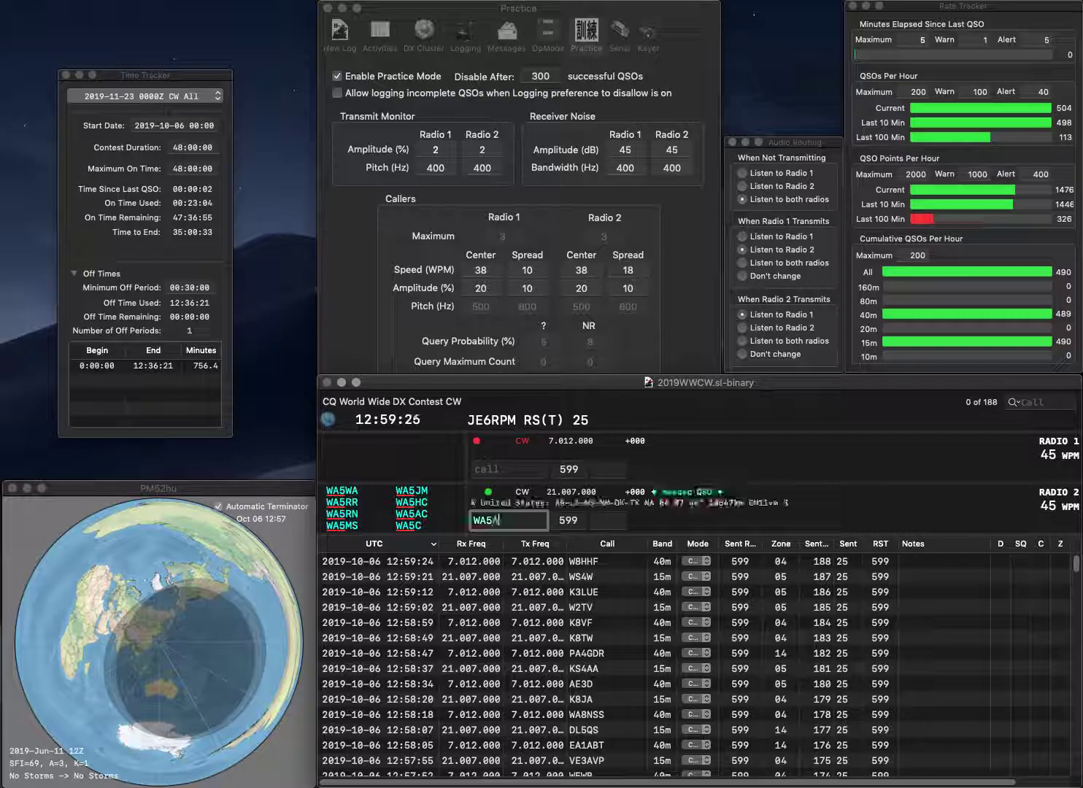
key("Return")
type("jj")
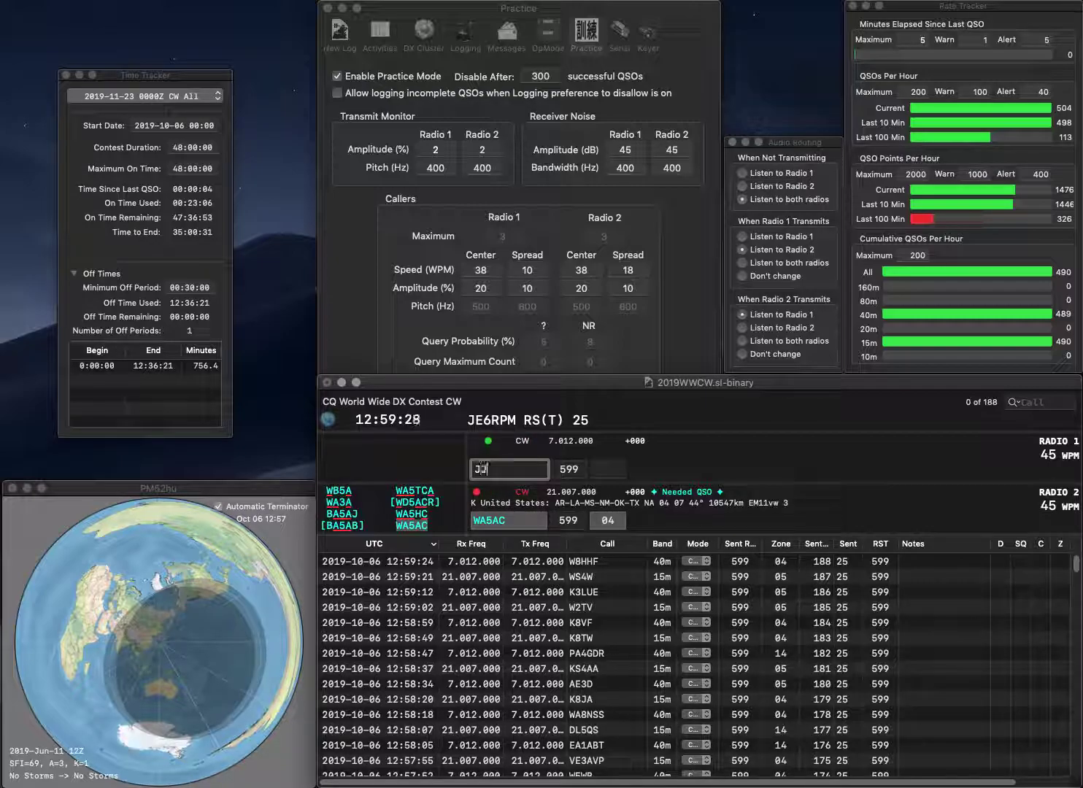
type("7gcl")
key("Return")
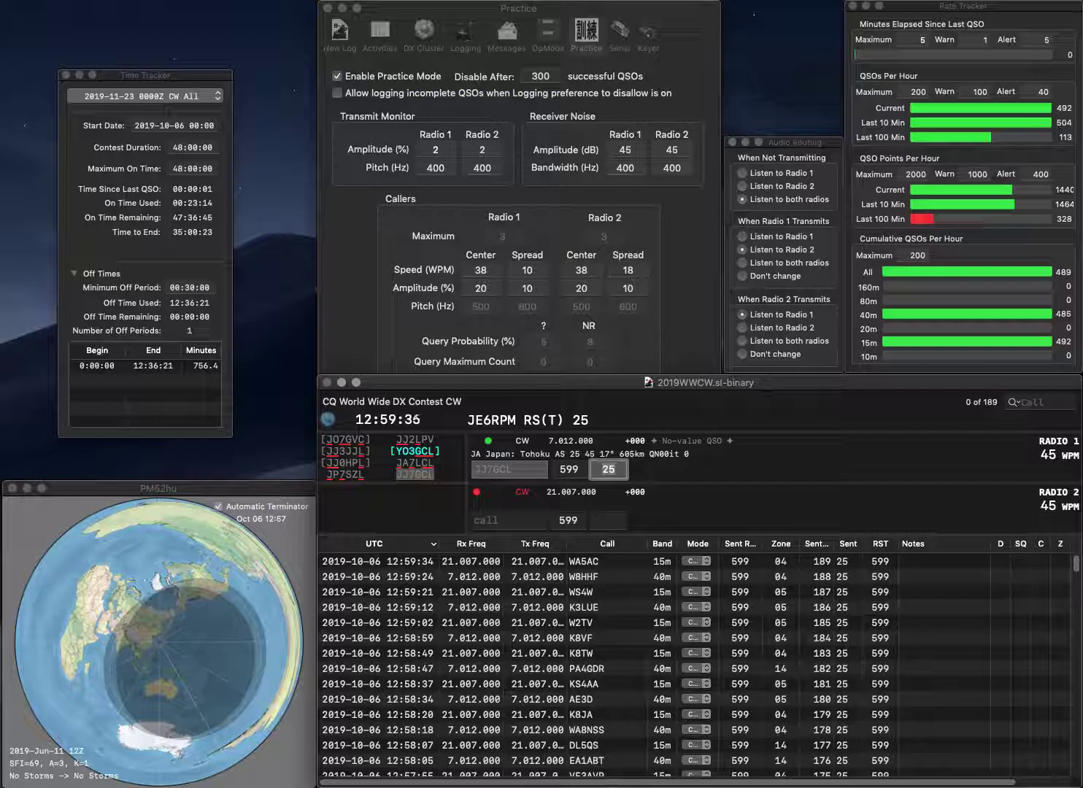
key("Return")
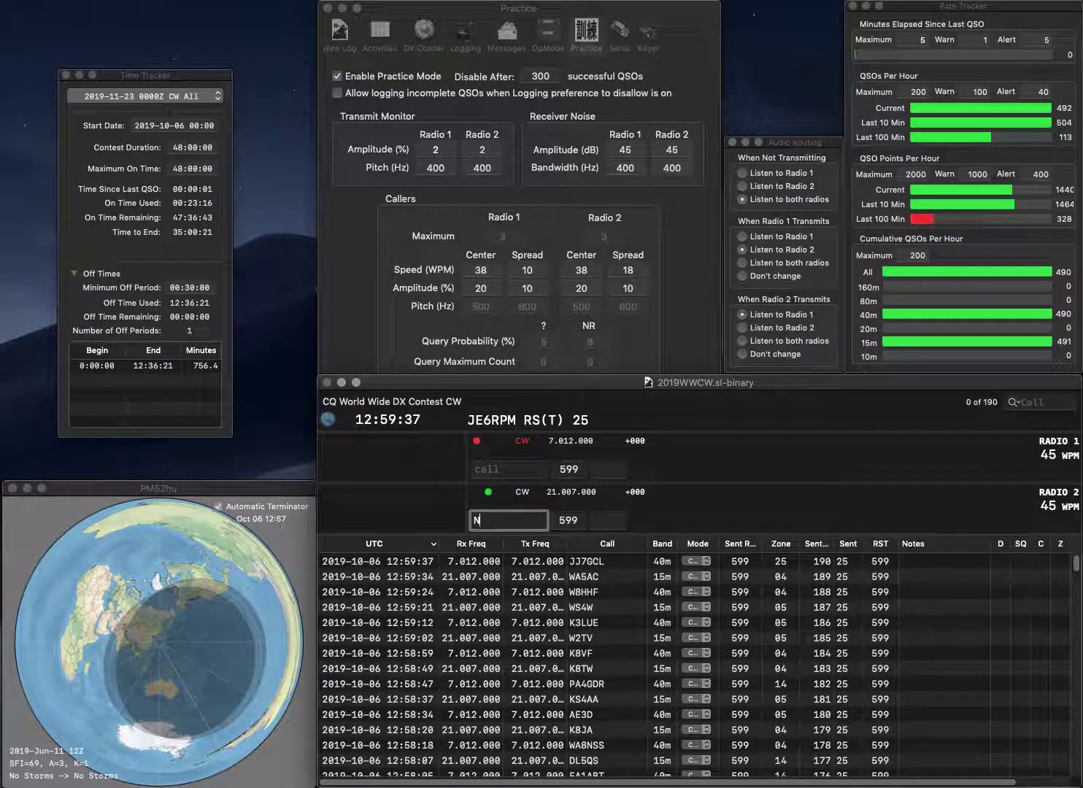
type("TK")
key("Return")
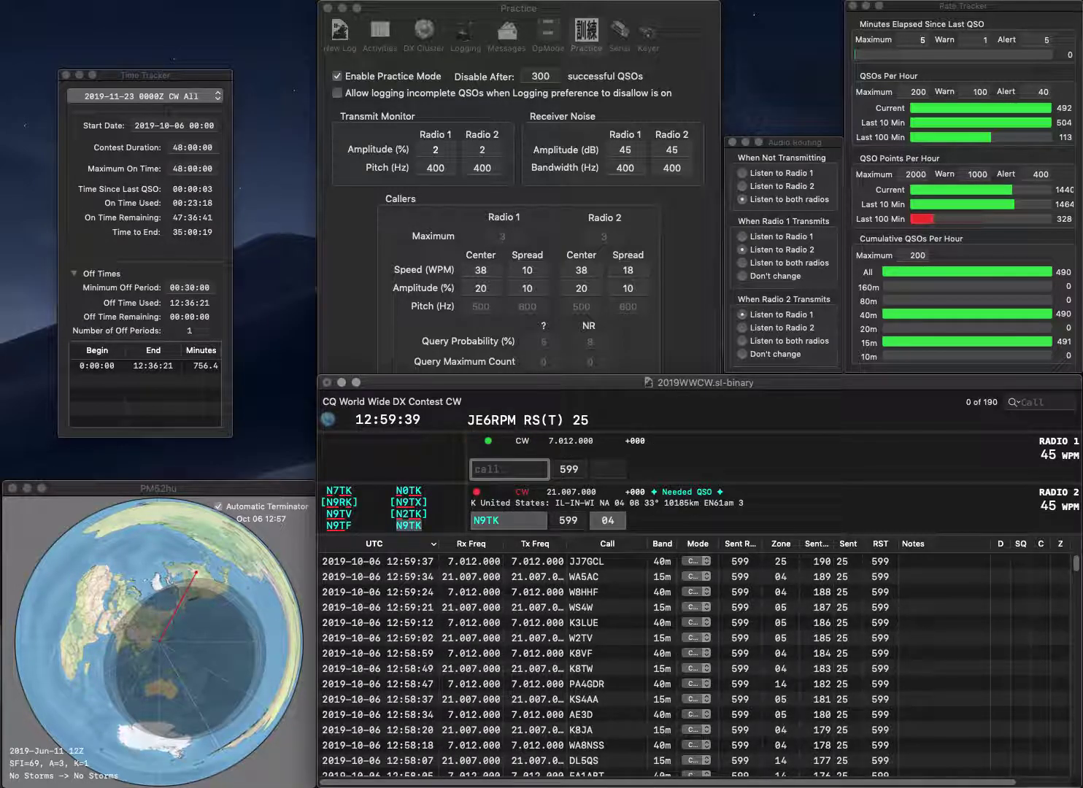
type("W1XP")
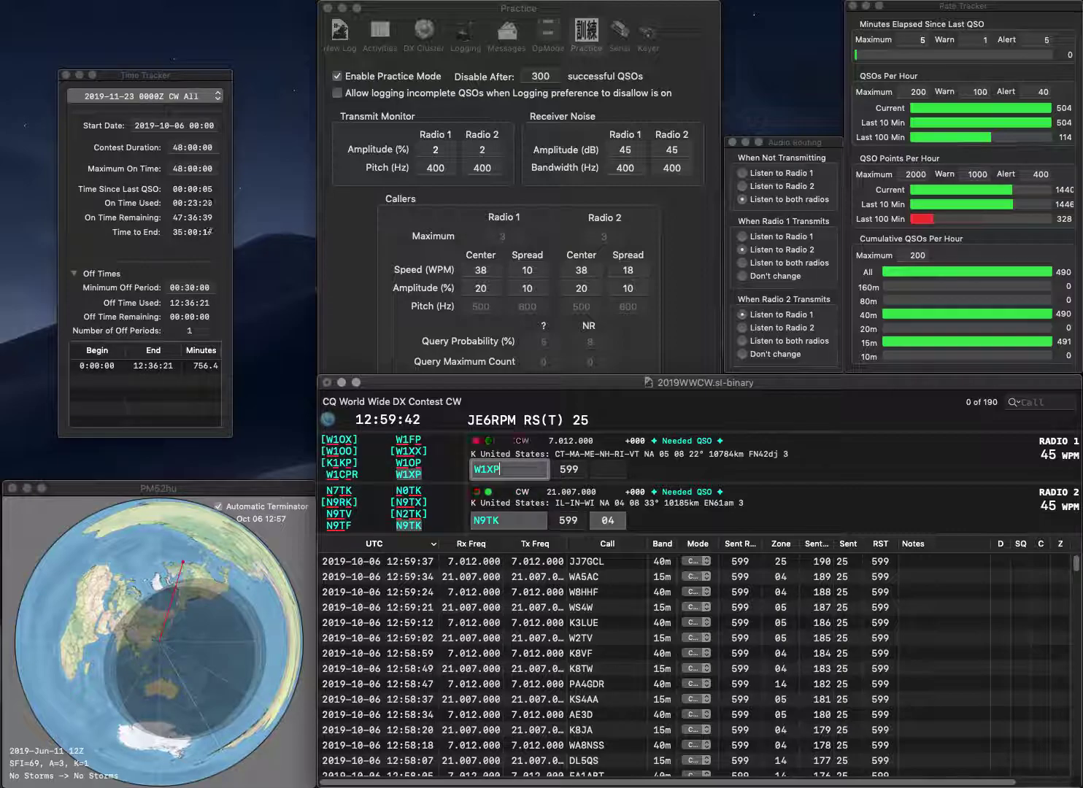
key("Return")
key("Return")
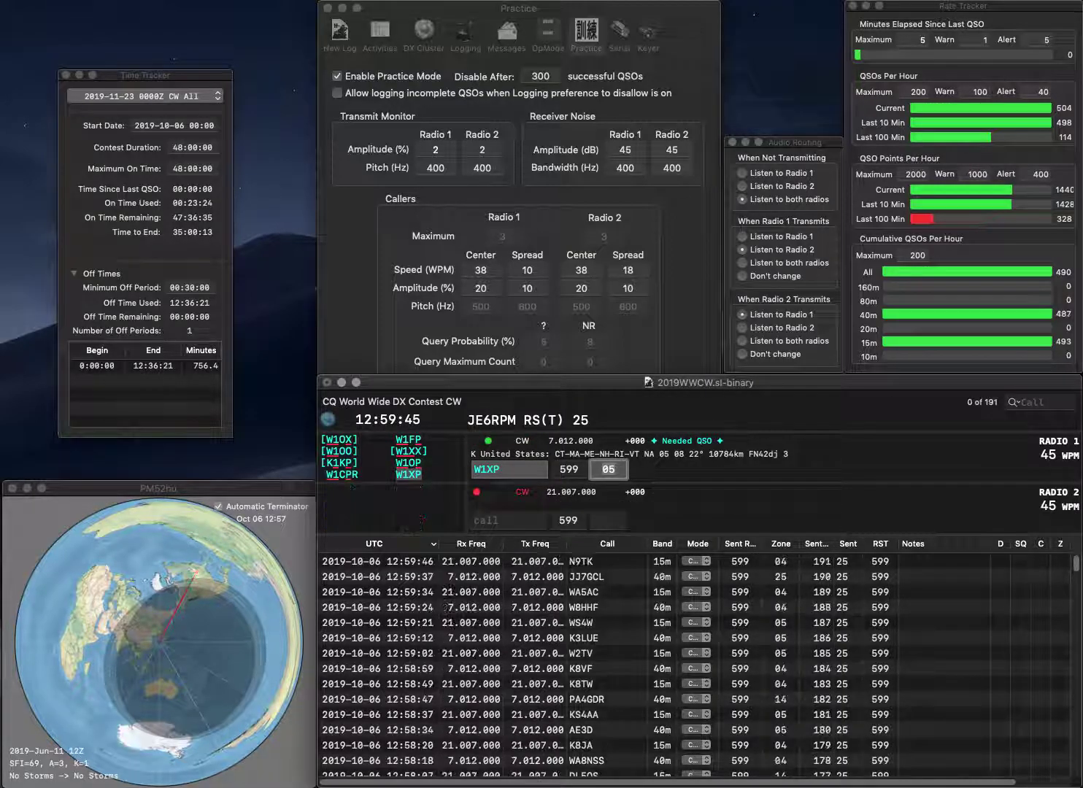
key("Return")
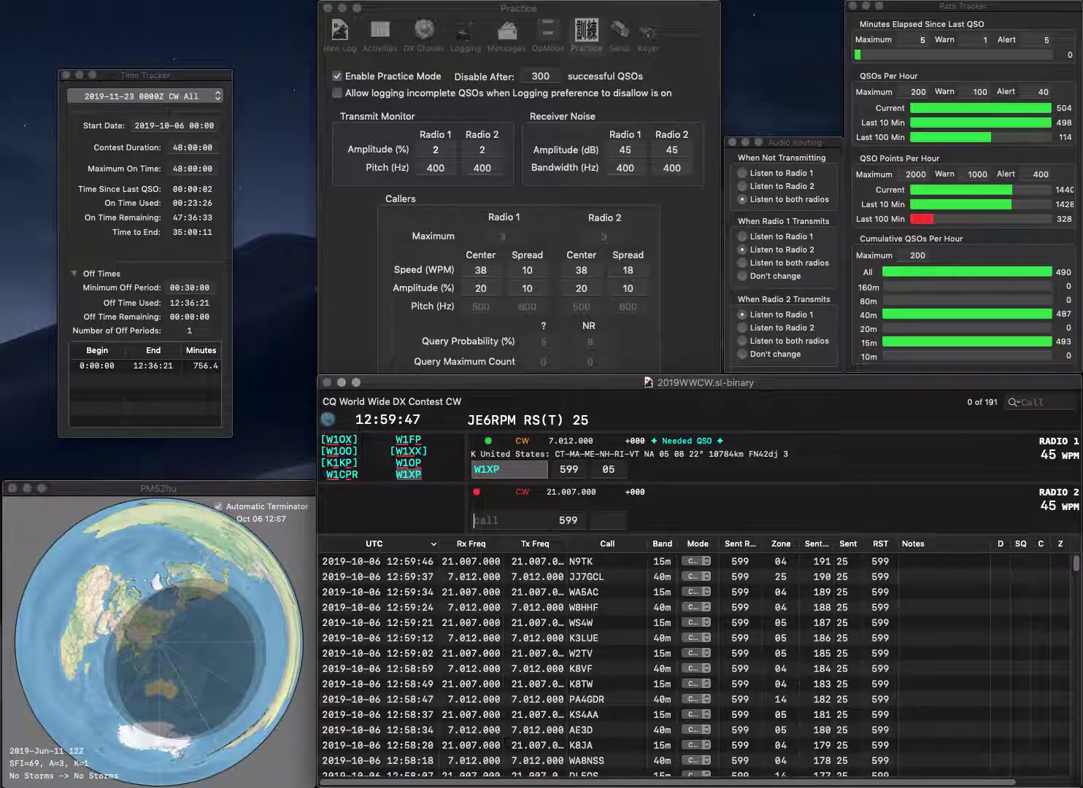
type("XE")
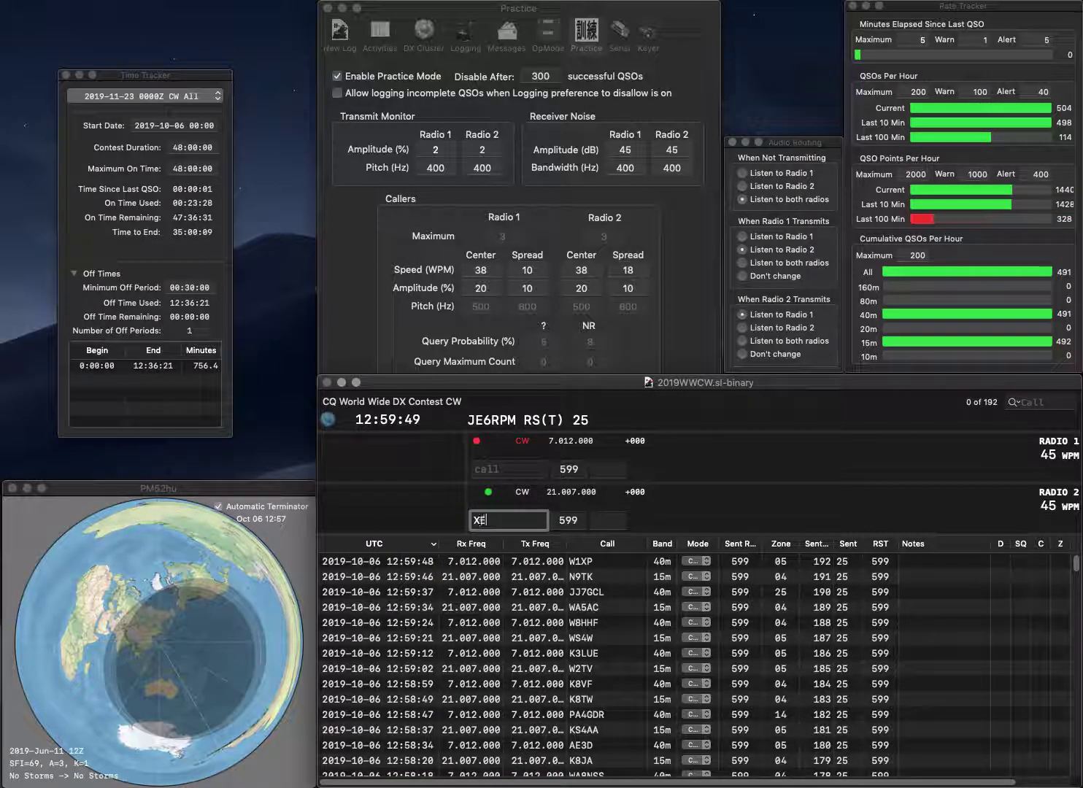
type("2NL")
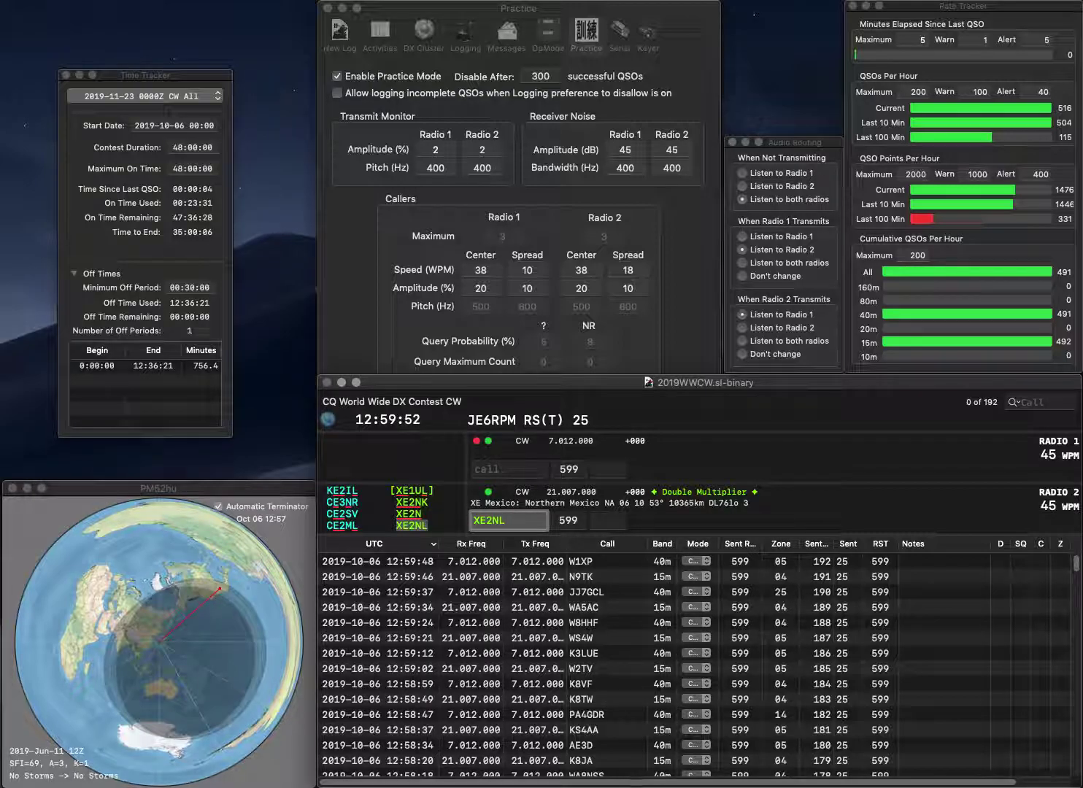
key("Return")
type("EA3CA")
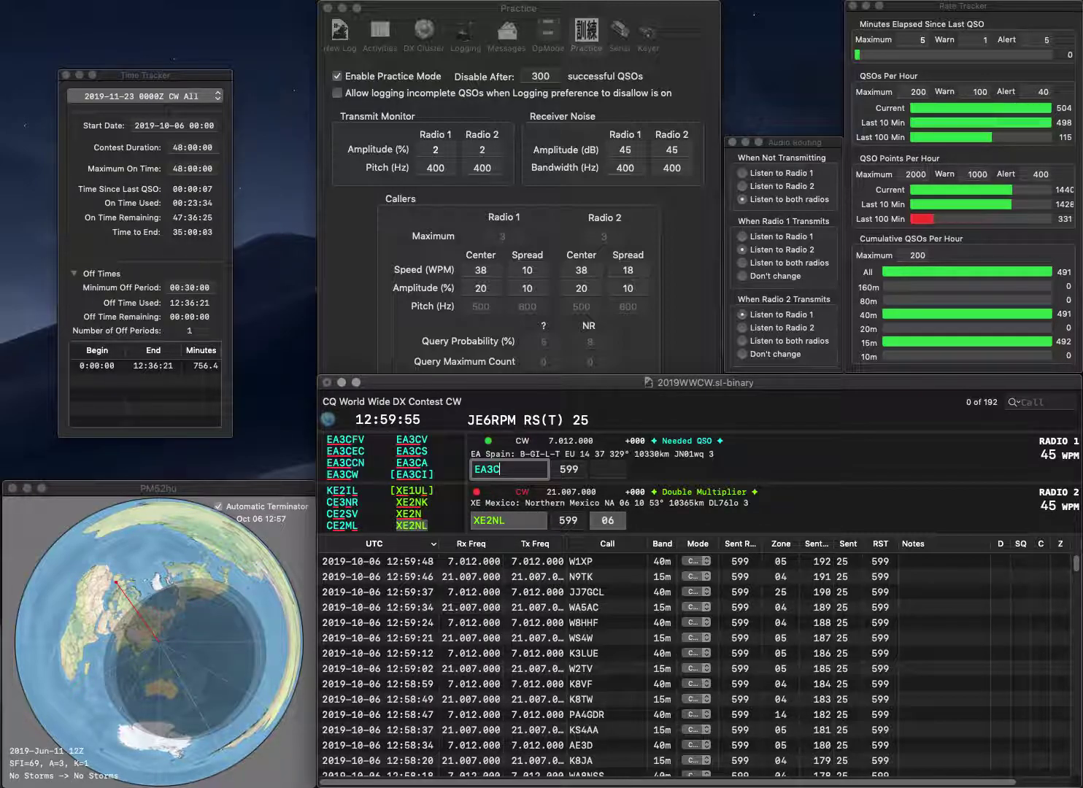
key("Return")
key("space")
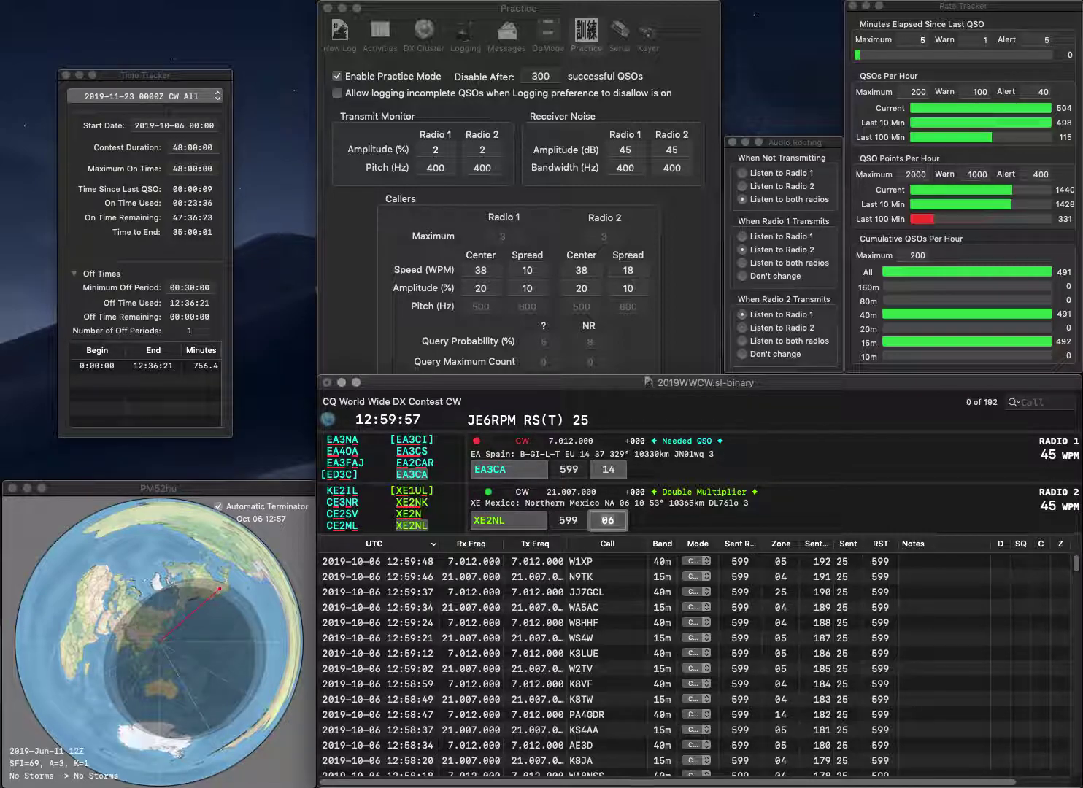
key("Return")
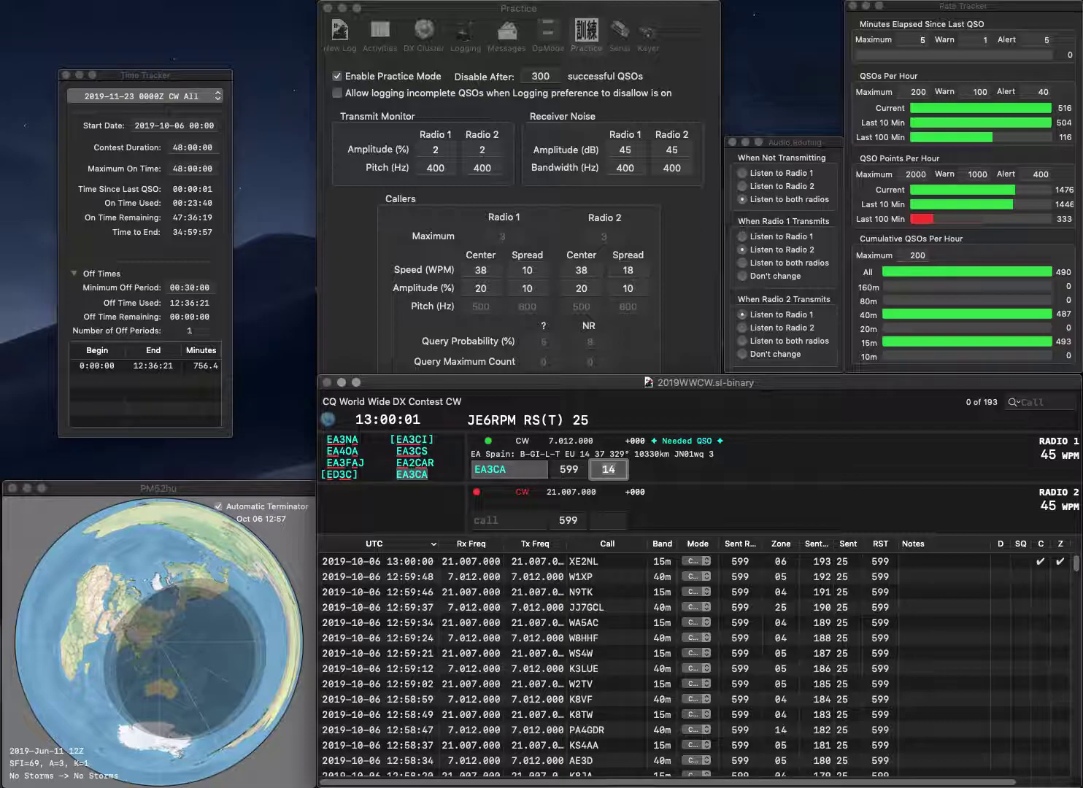
key("Return")
type("KD7BQ")
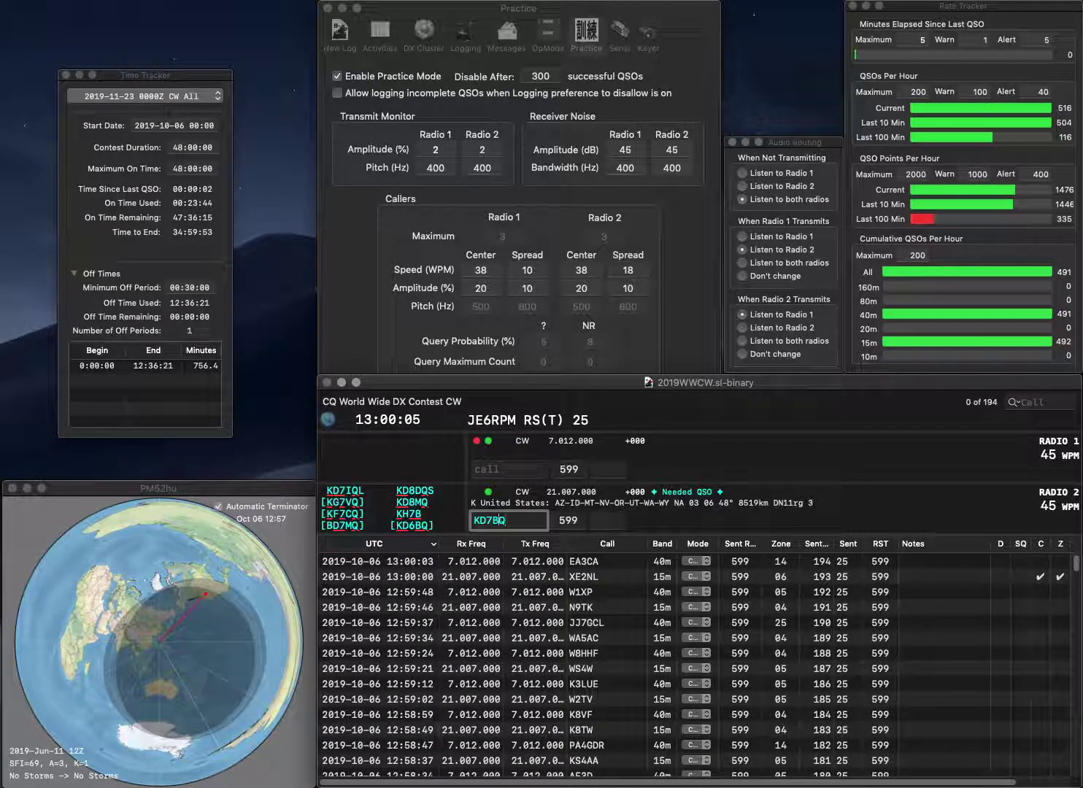
key("Left")
key("BackSpace")
type("6")
key("Return")
type("T")
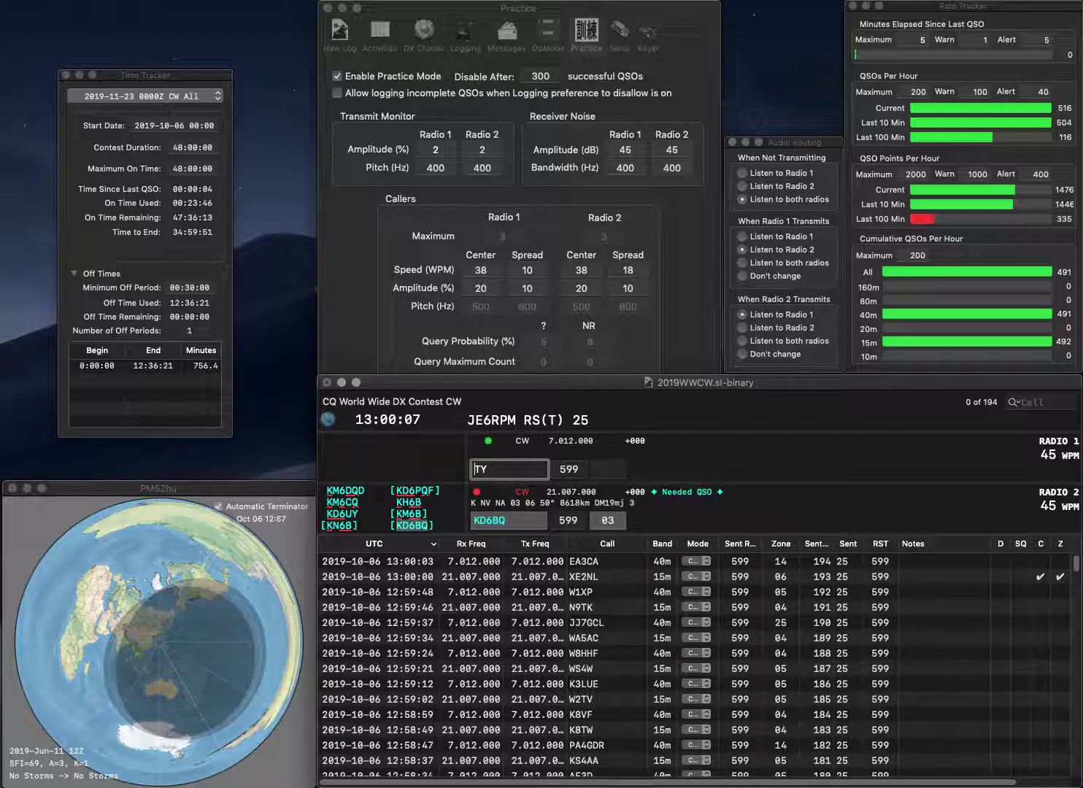
key("Return")
key("space")
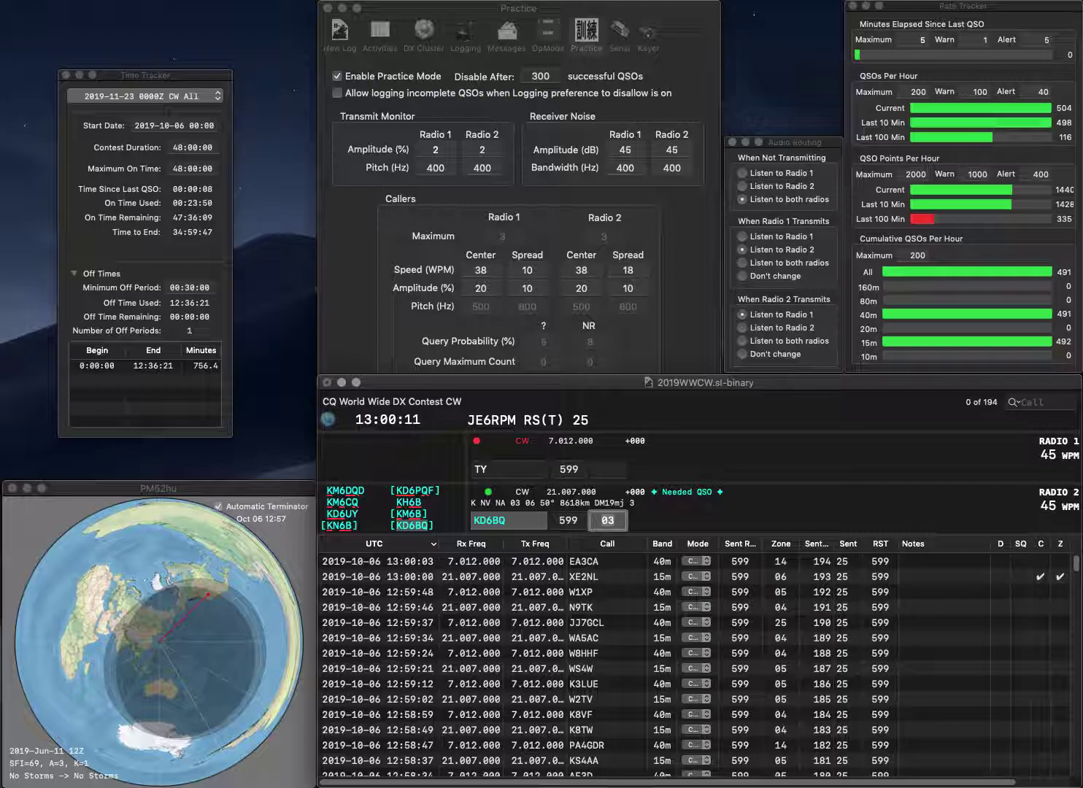
key("Return")
type("N6")
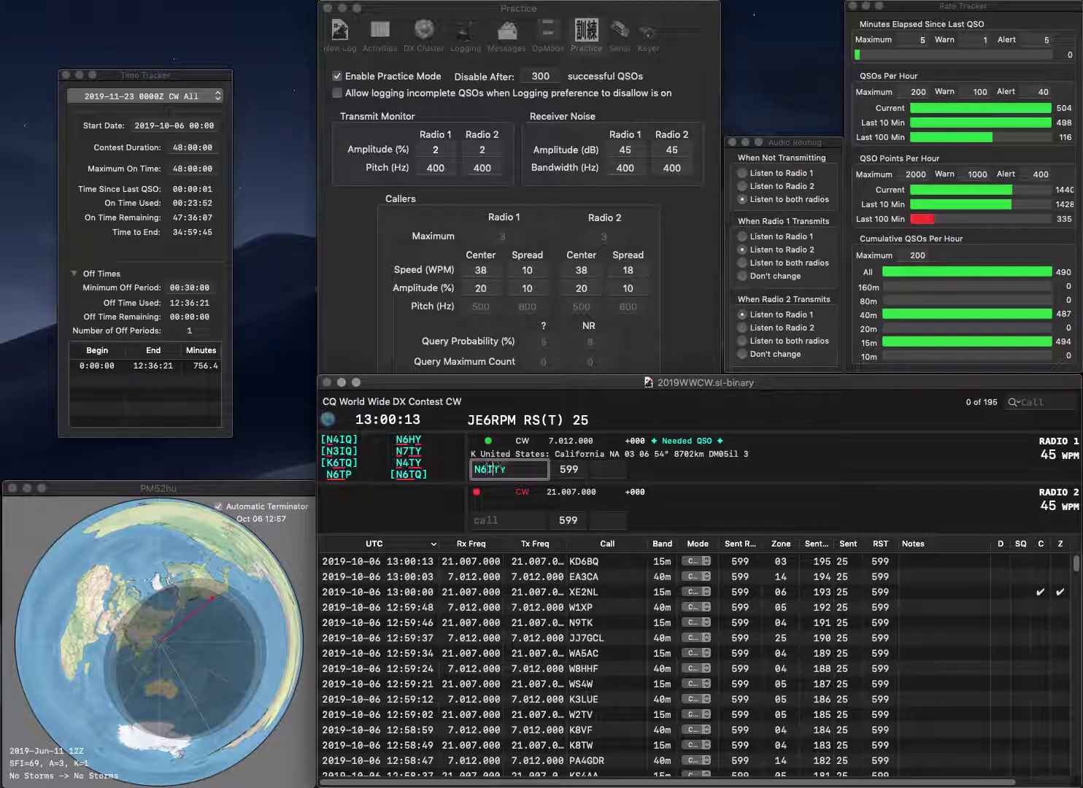
type("I")
key("Return")
type("KD8VUV")
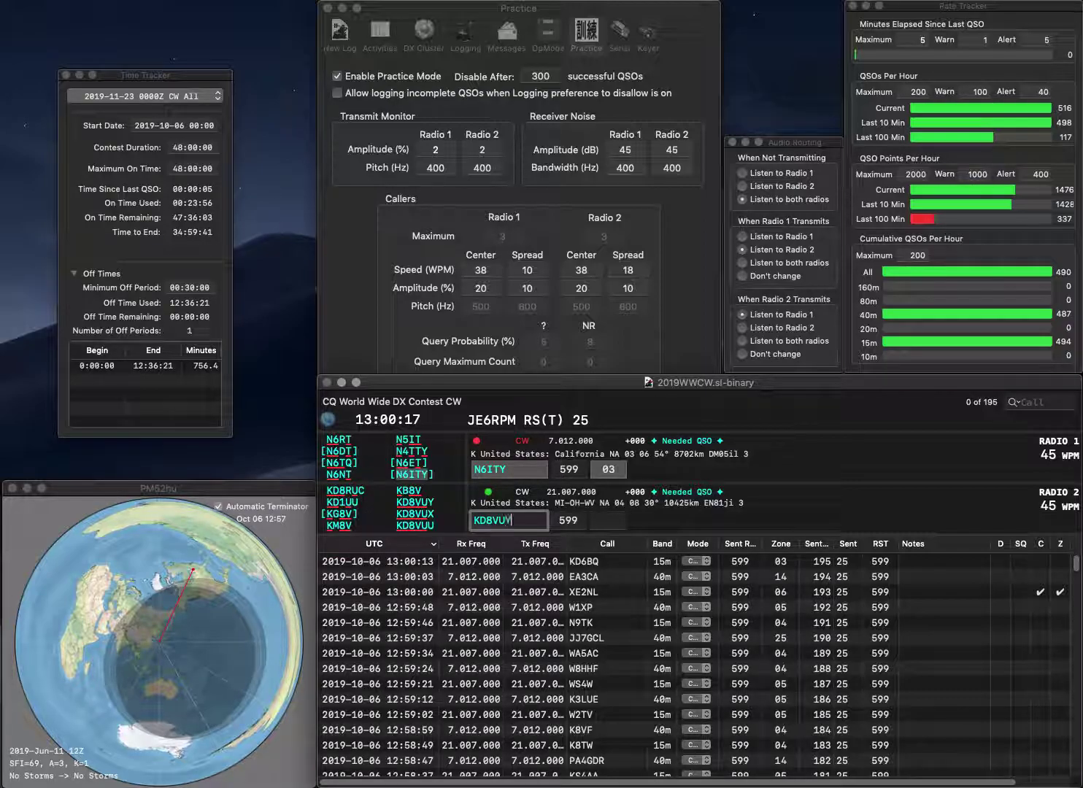
key("Return")
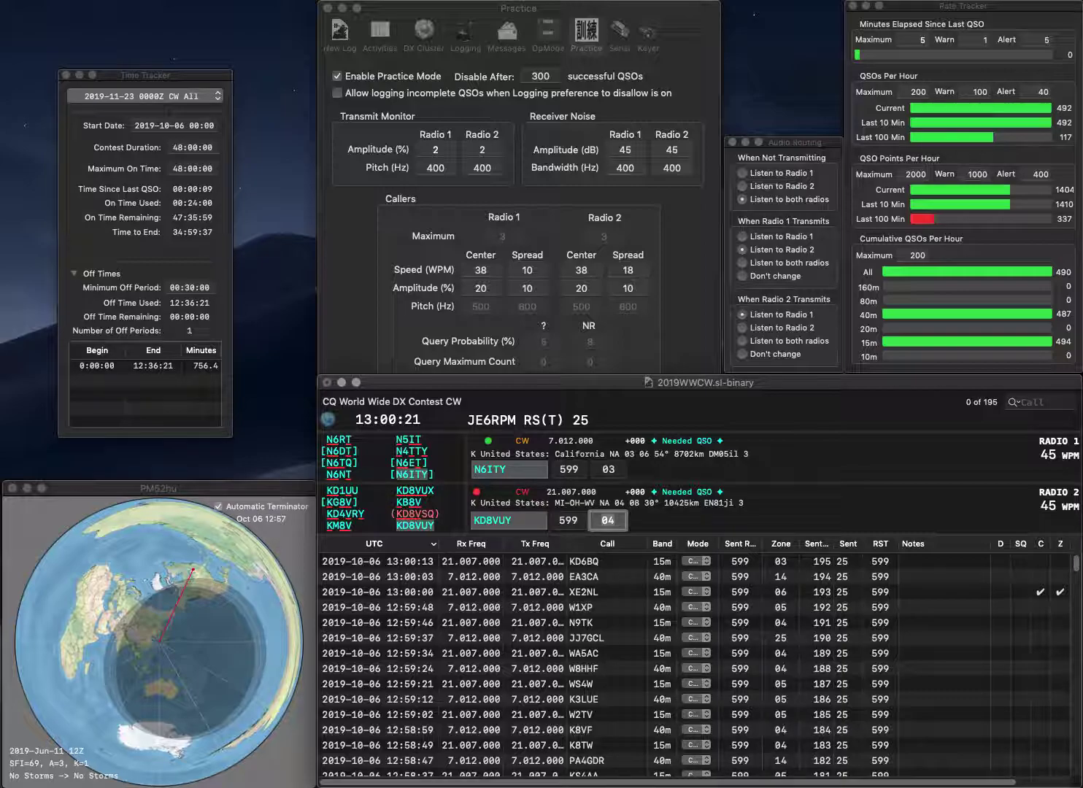
key("Return")
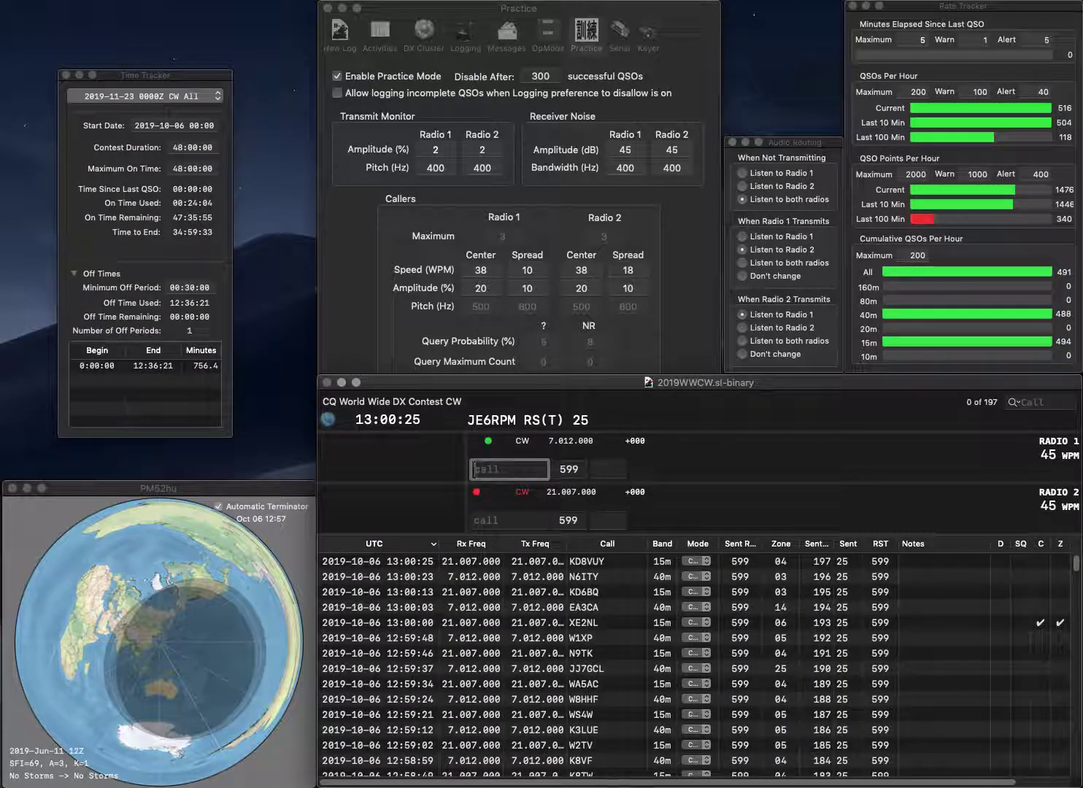
type("KC4V")
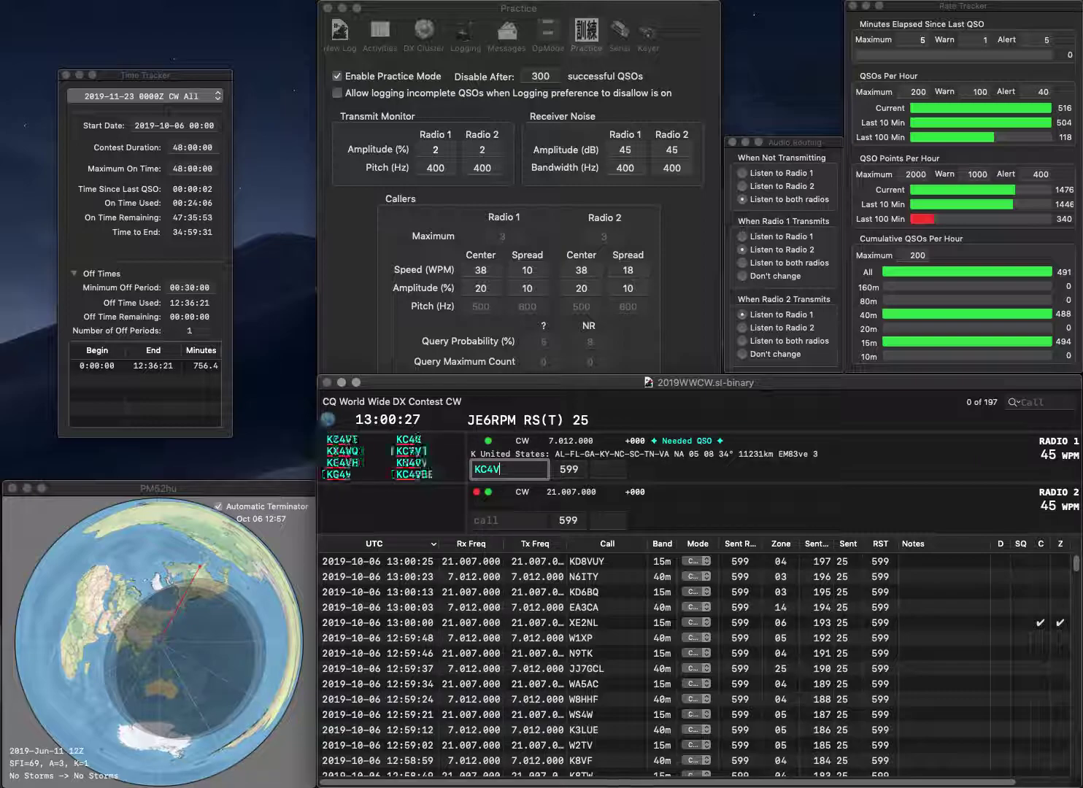
key("Return")
type("TKW")
key("Home")
type("OK1")
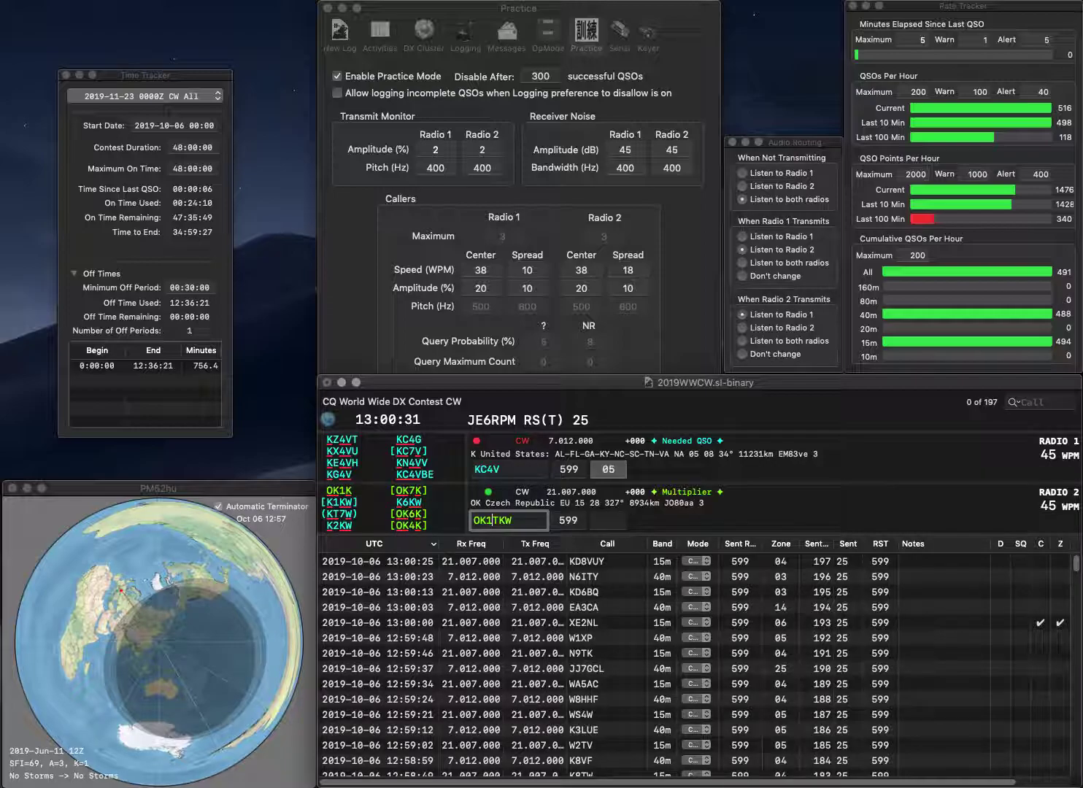
key("Return")
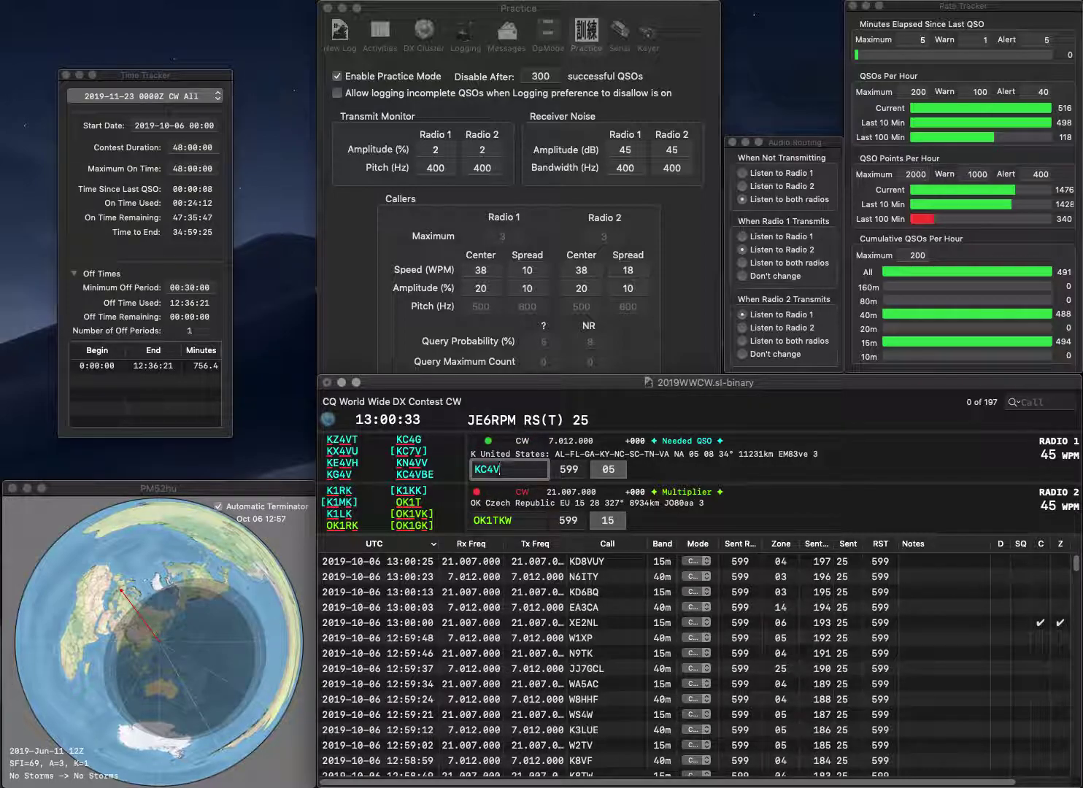
type("BE")
key("Return")
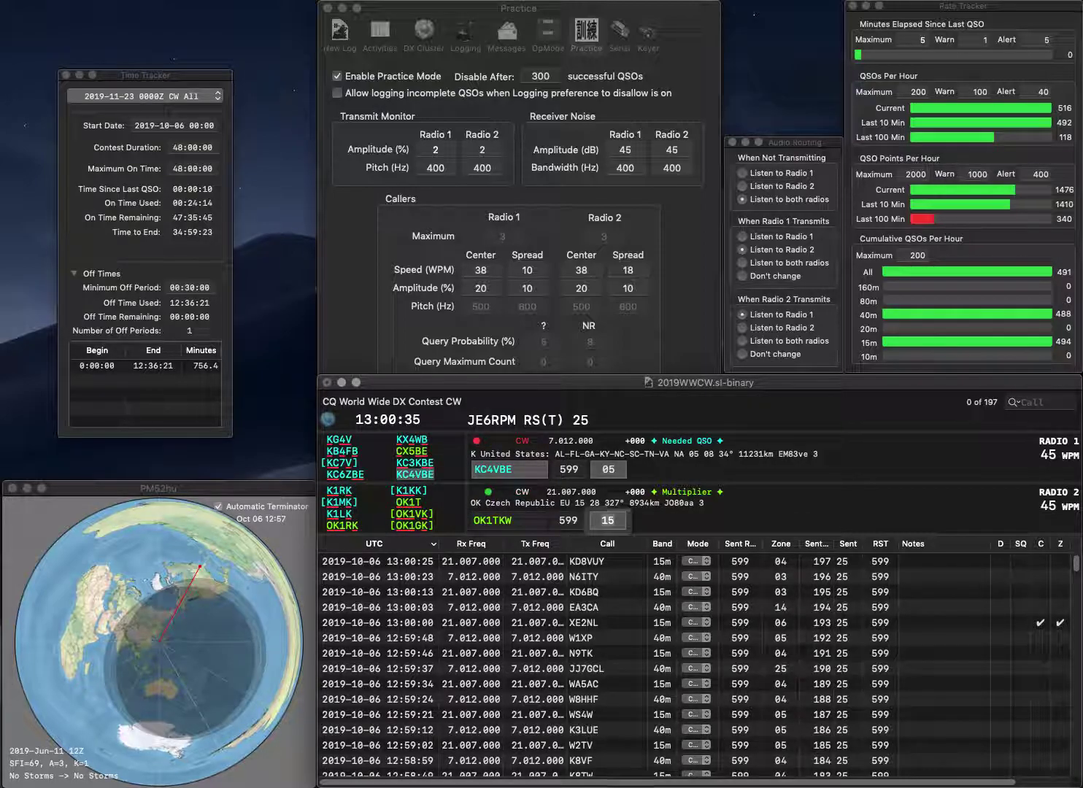
key("Tab")
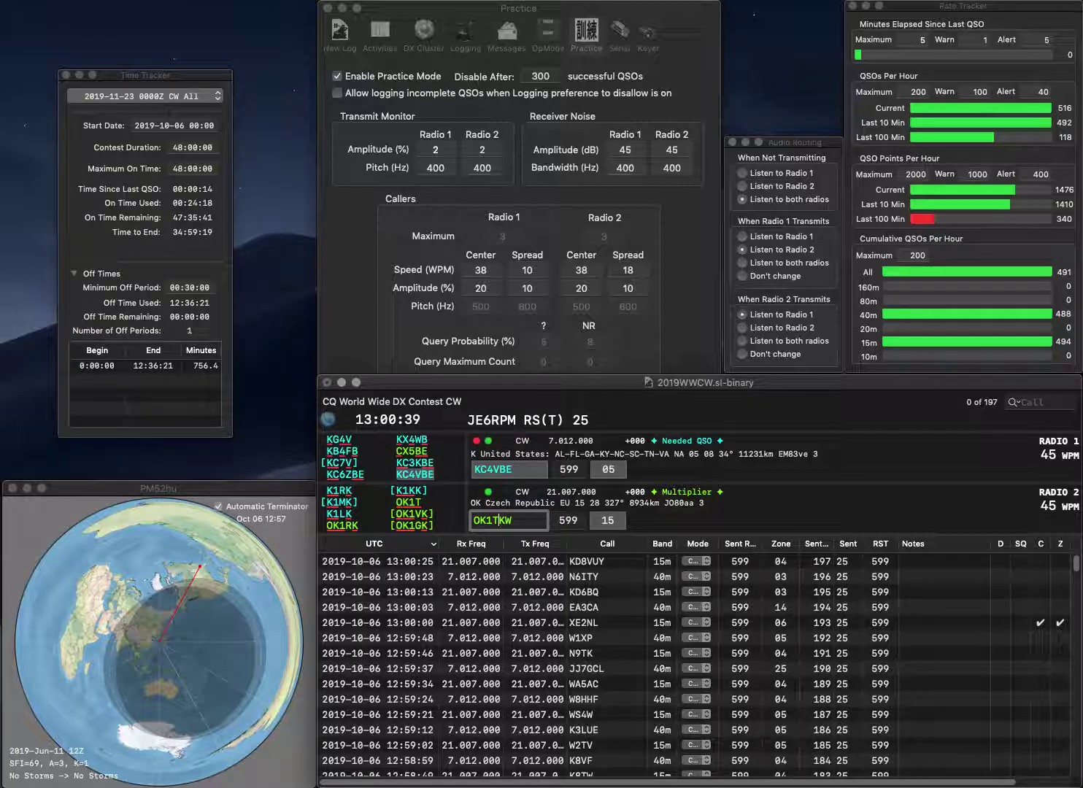
key("BackSpace")
type("E")
key("Return")
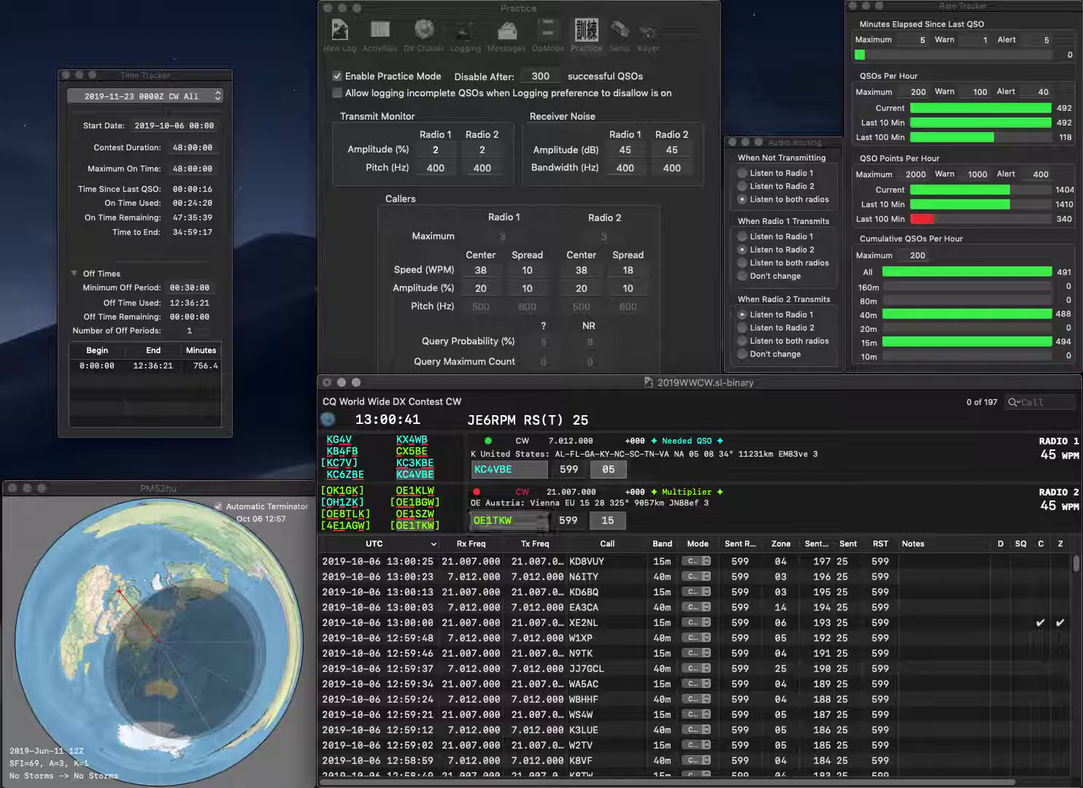
key("Return")
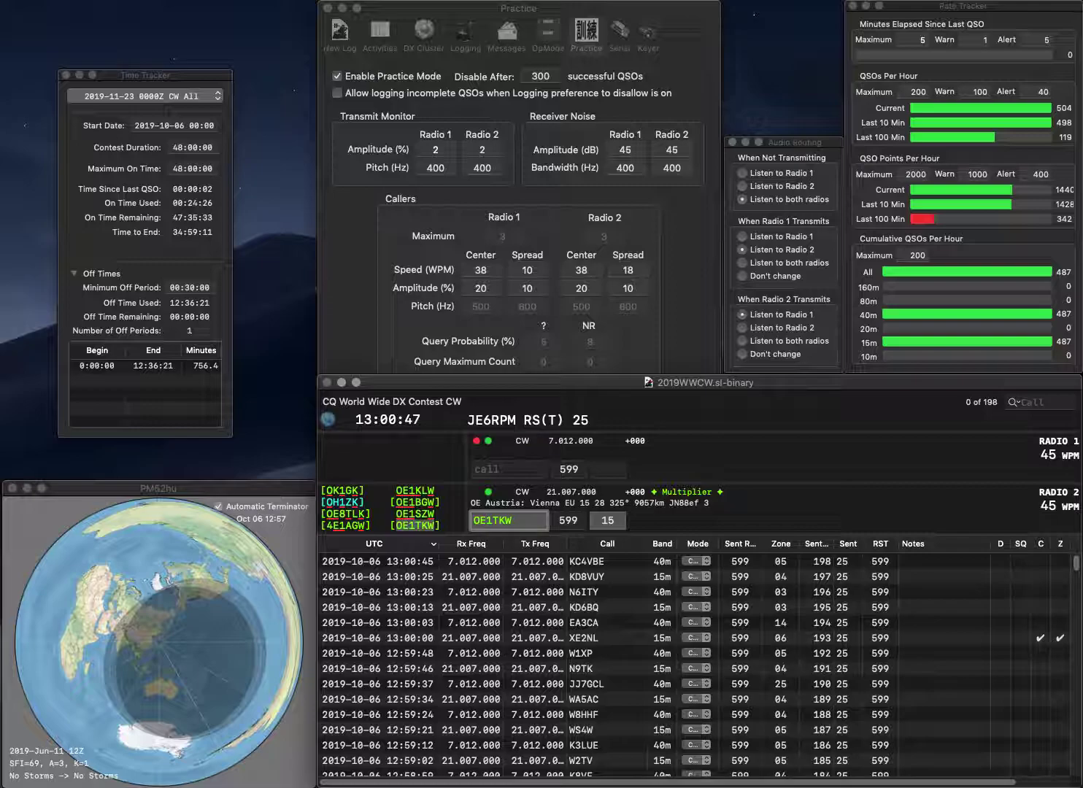
key("Return")
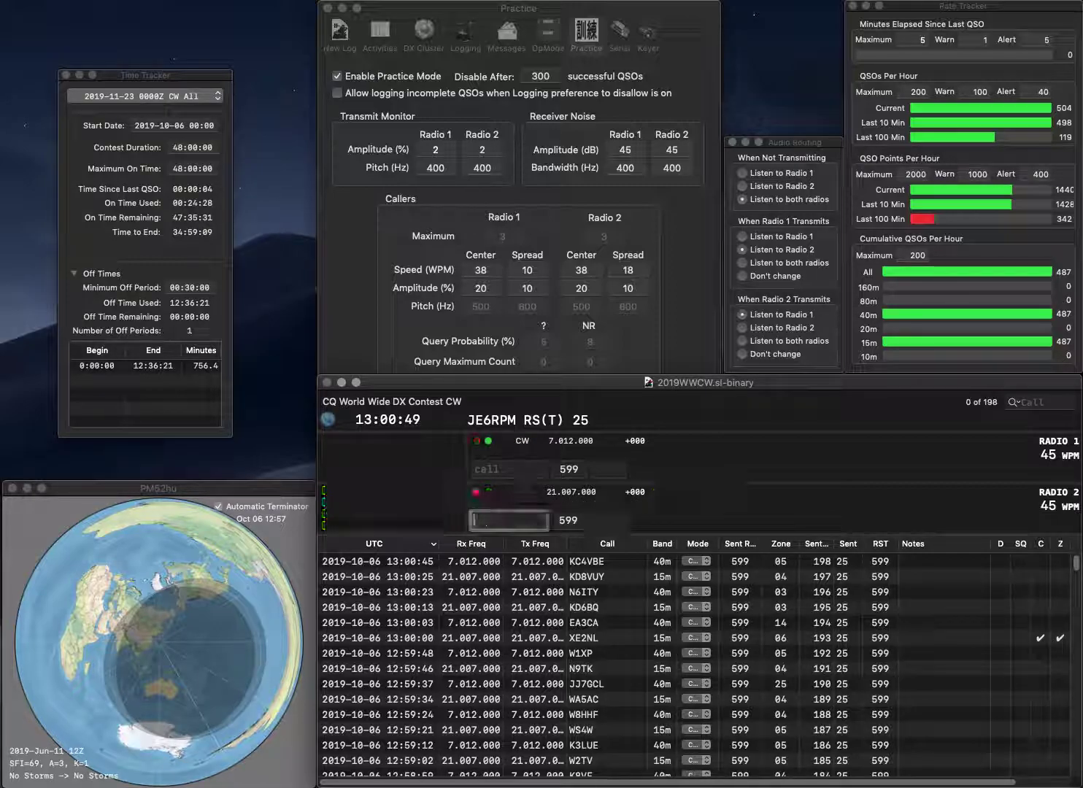
type("VA7GI")
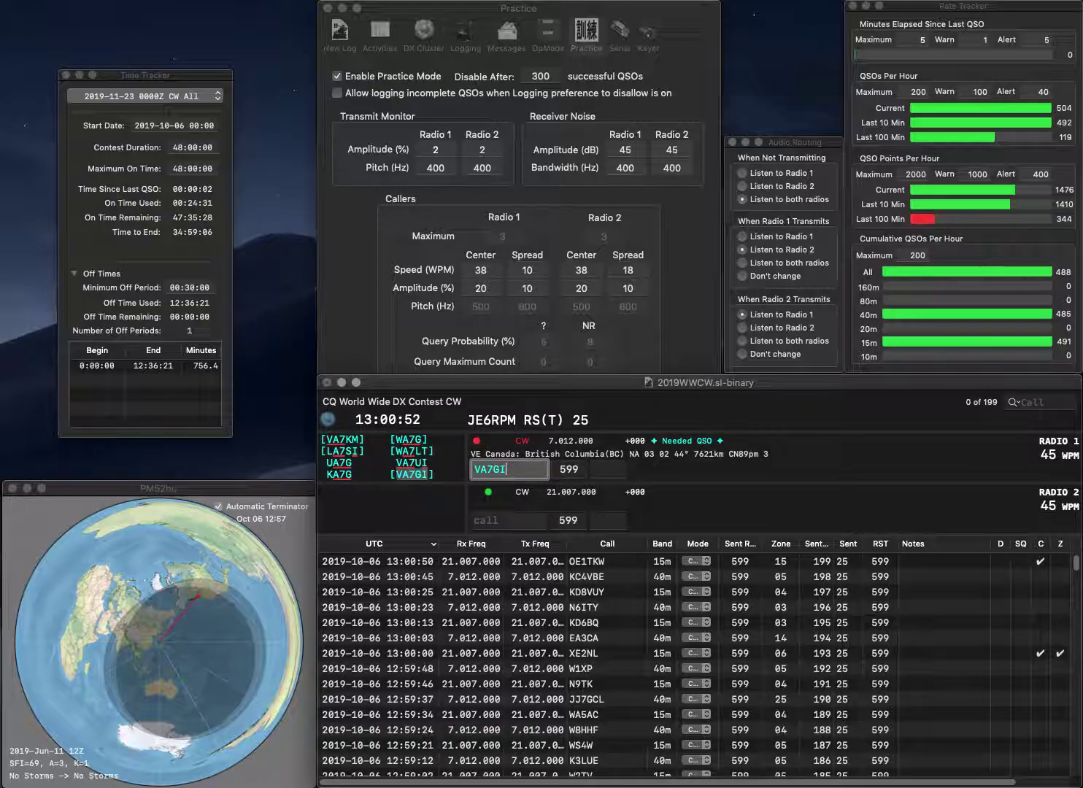
key("Return")
type("JR7")
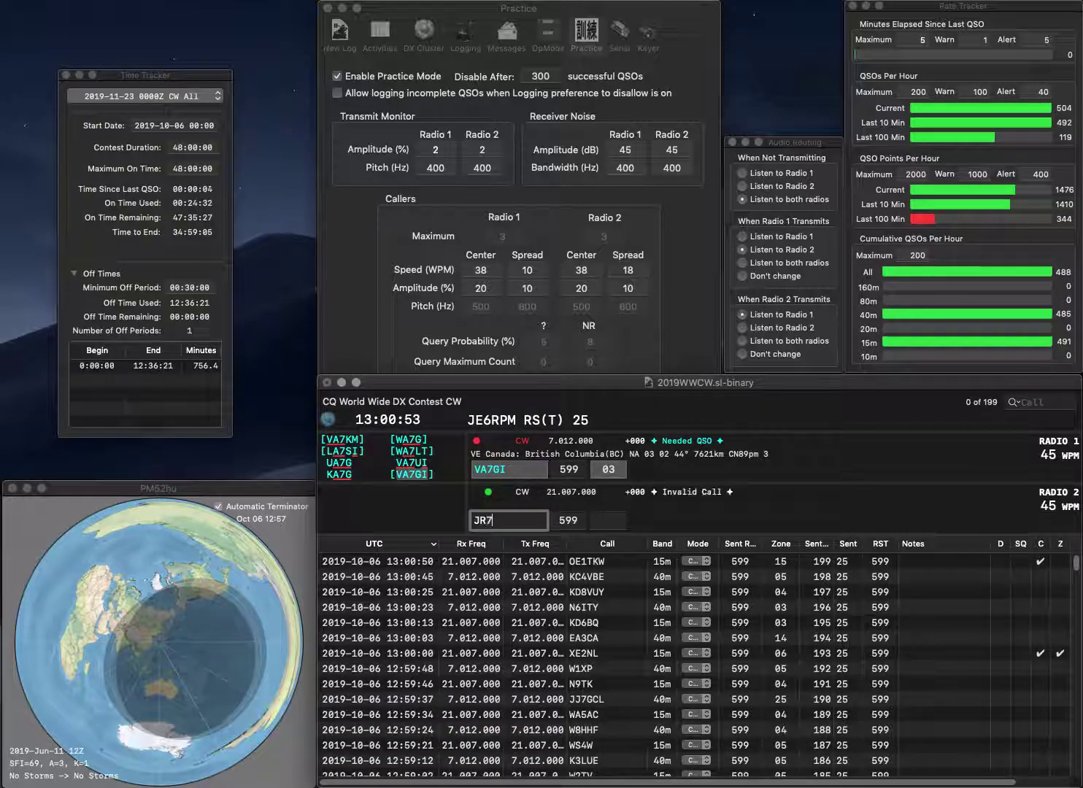
type("KSZ")
key("Return")
key("space")
key("space")
key("Return")
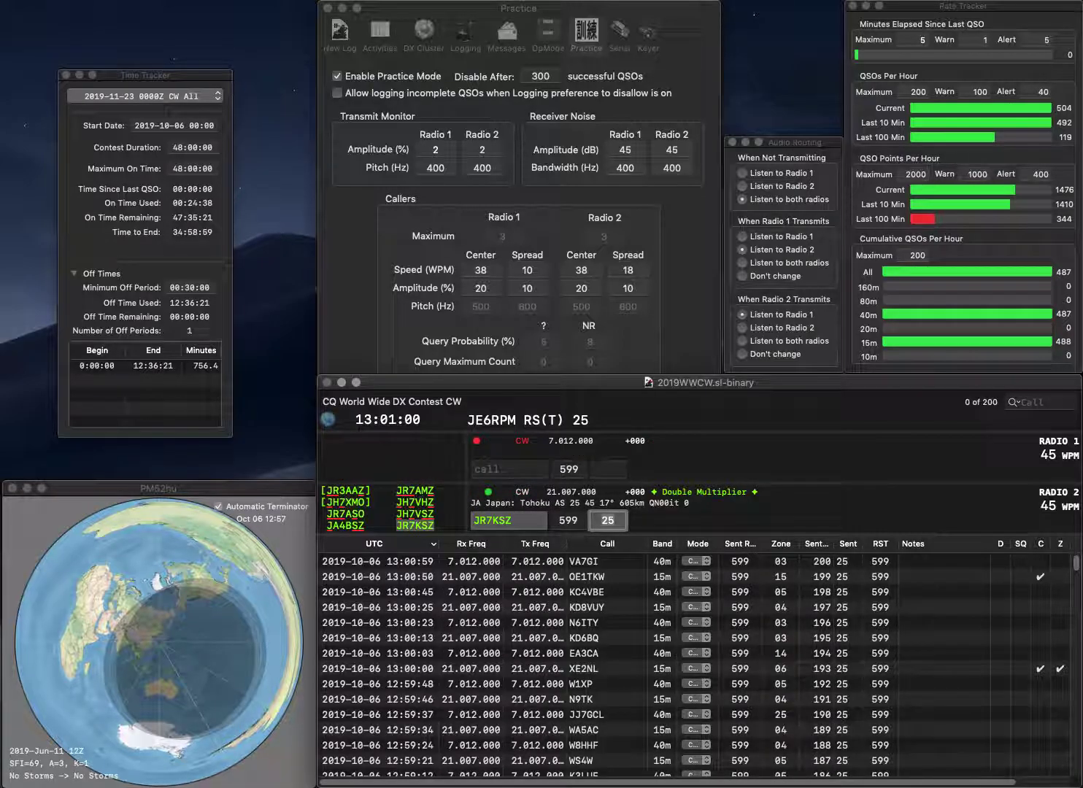
key("Return")
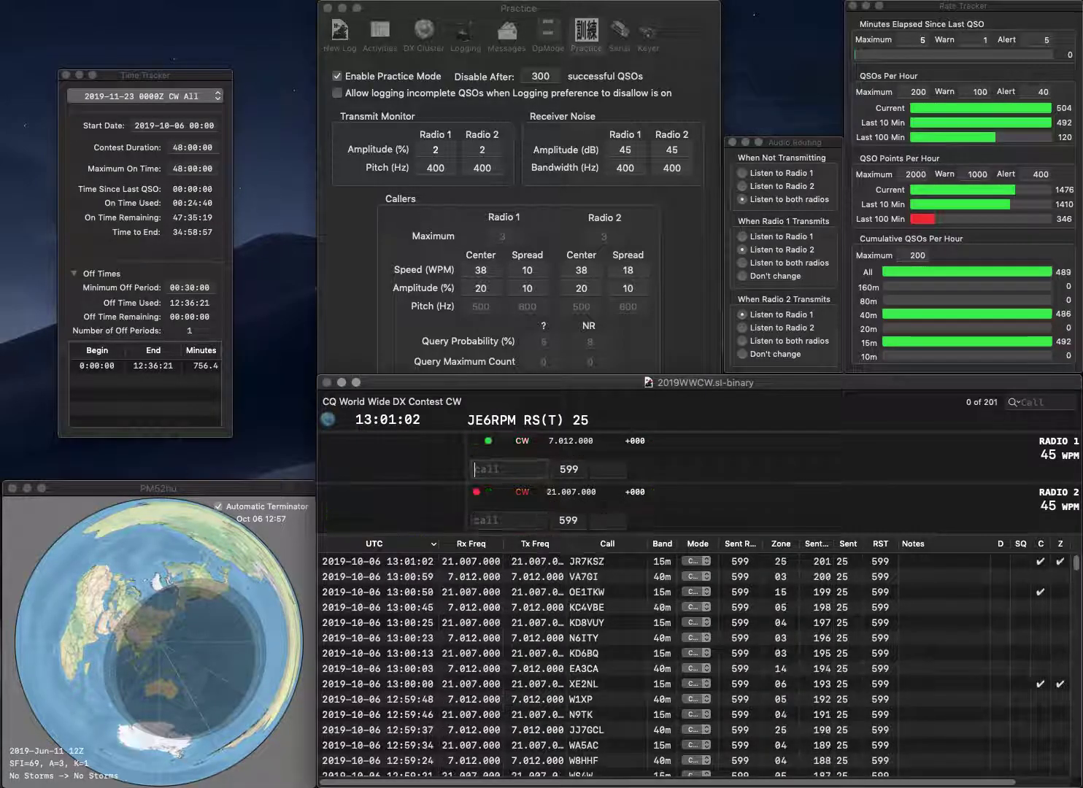
type("K0")
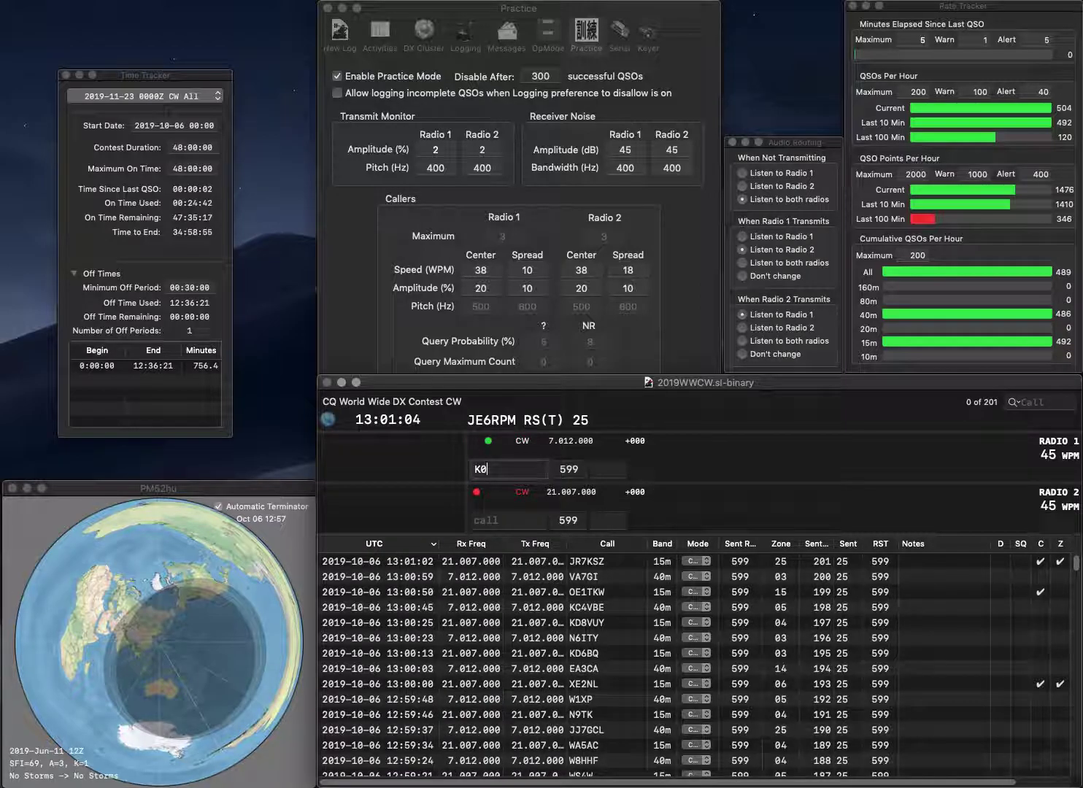
type("JE")
key("Return")
type("LZ")
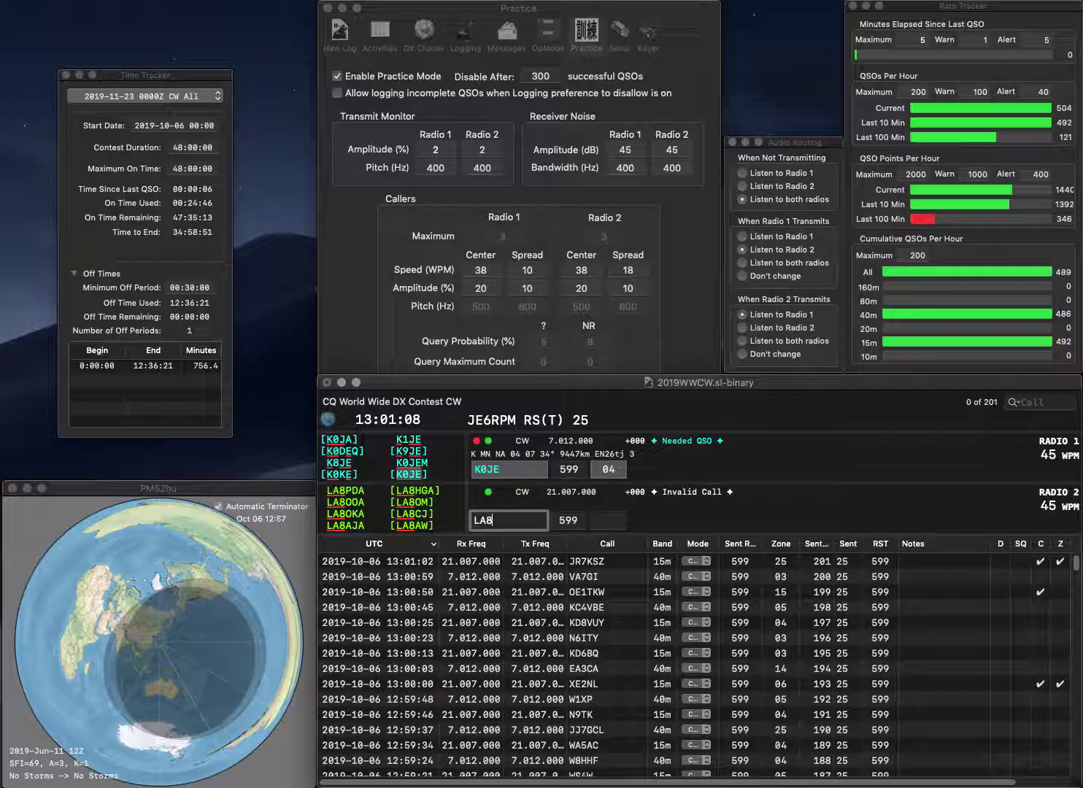
type("HGA")
key("Return")
key("Return")
key("space")
key("space")
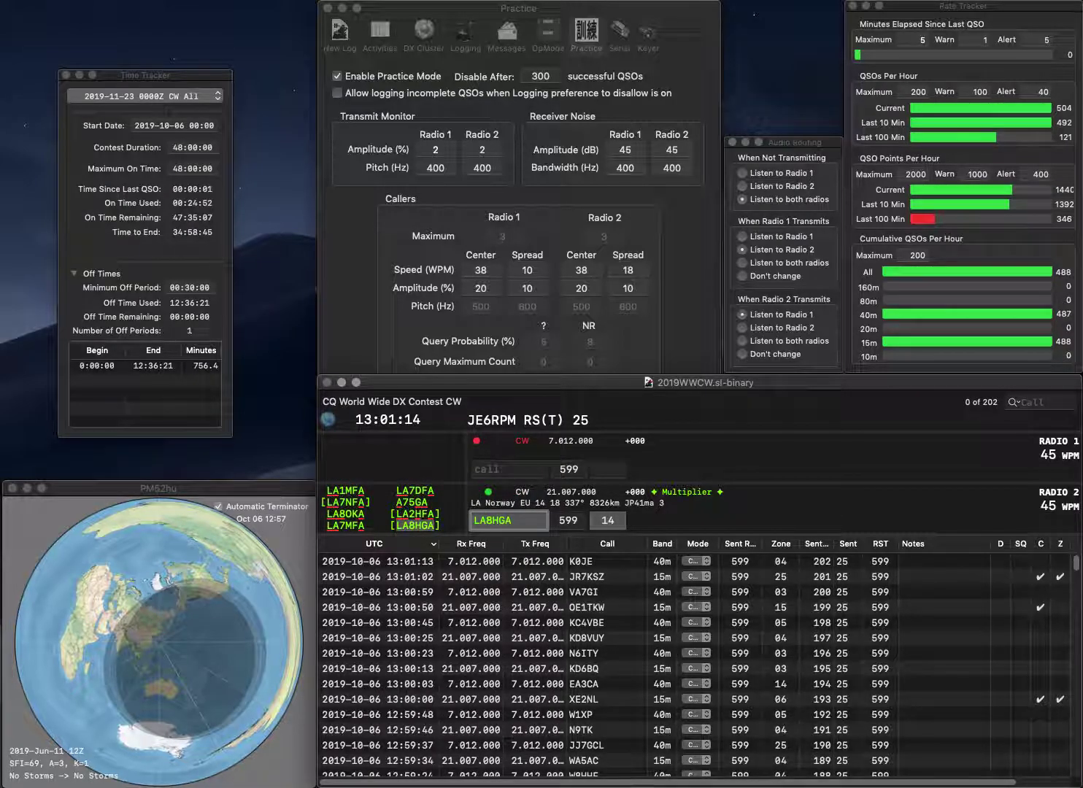
key("BackSpace")
key("BackSpace")
type("9W")
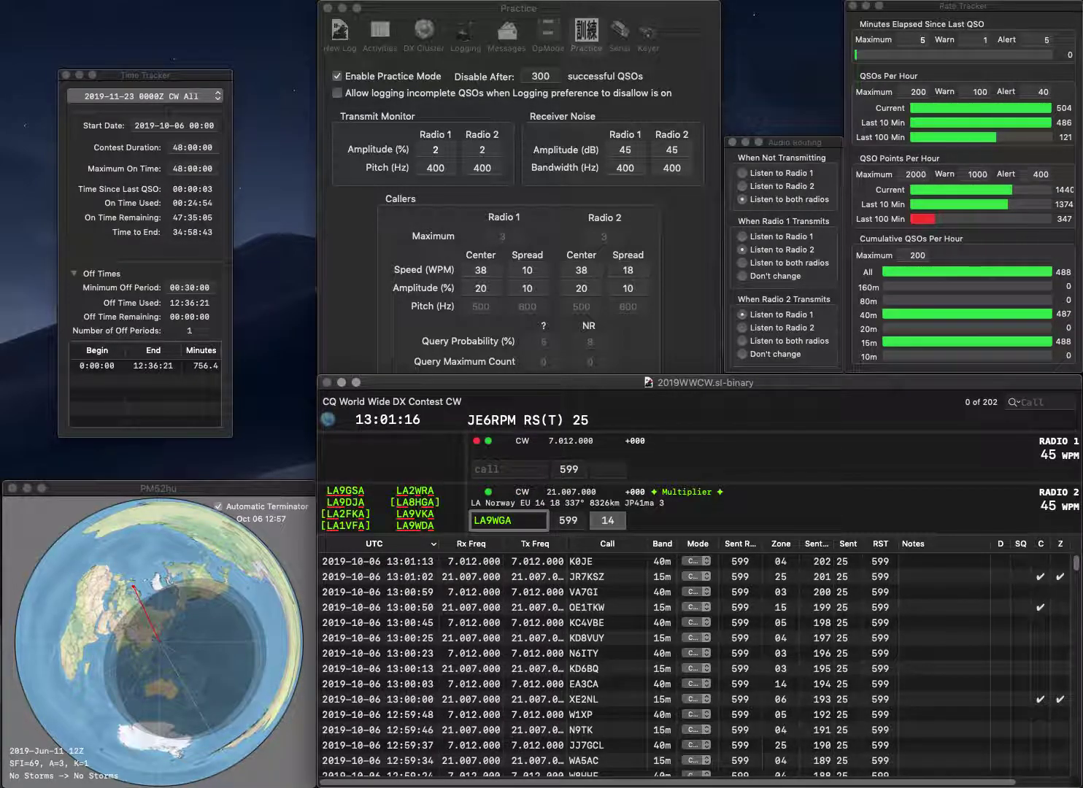
key("Delete")
type("P")
key("Return")
type("W5FF")
key("Return")
Finish correcting the call to LA9WDA, then log W5FF and LA9WDA
key("BackSpace")
type("?")
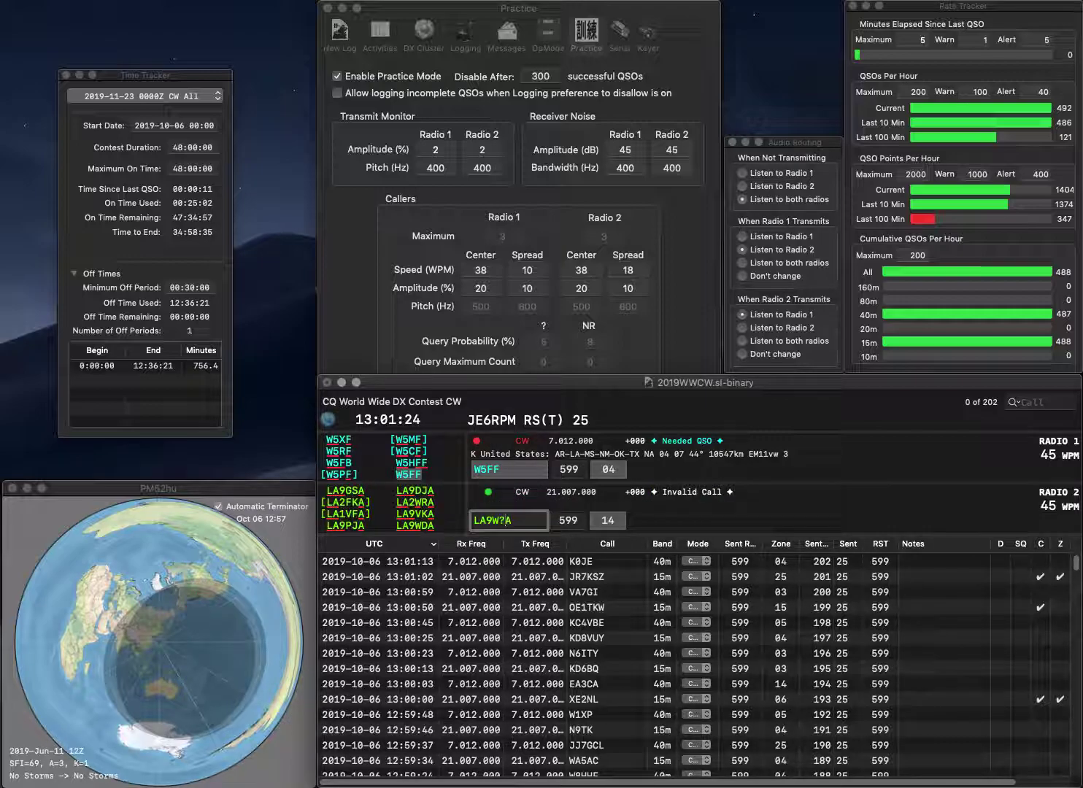
key("BackSpace")
type("D")
key("Return")
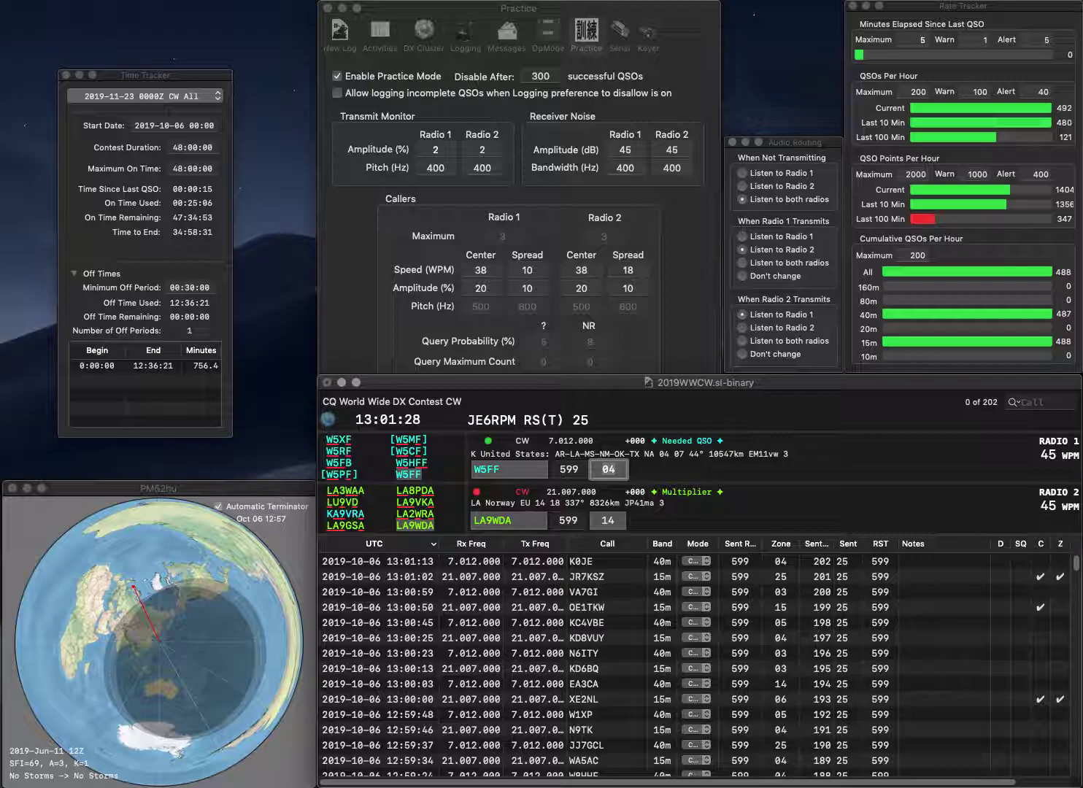
key("Return")
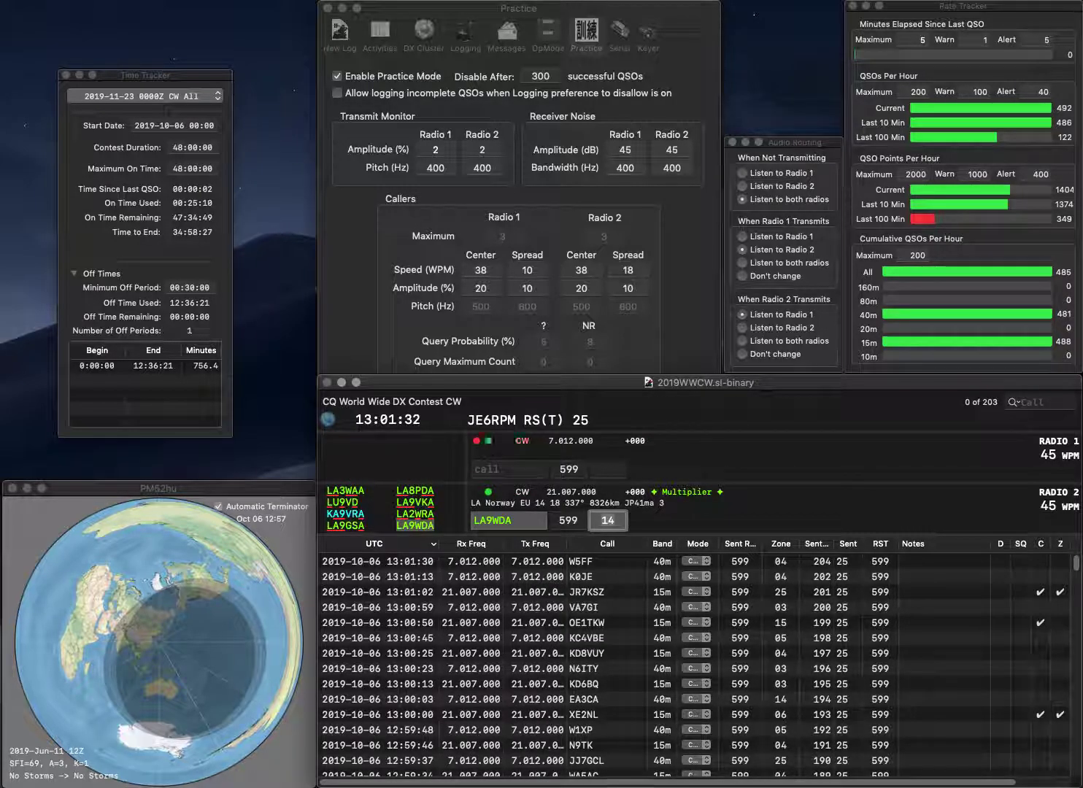
key("Return")
type("W7RX")
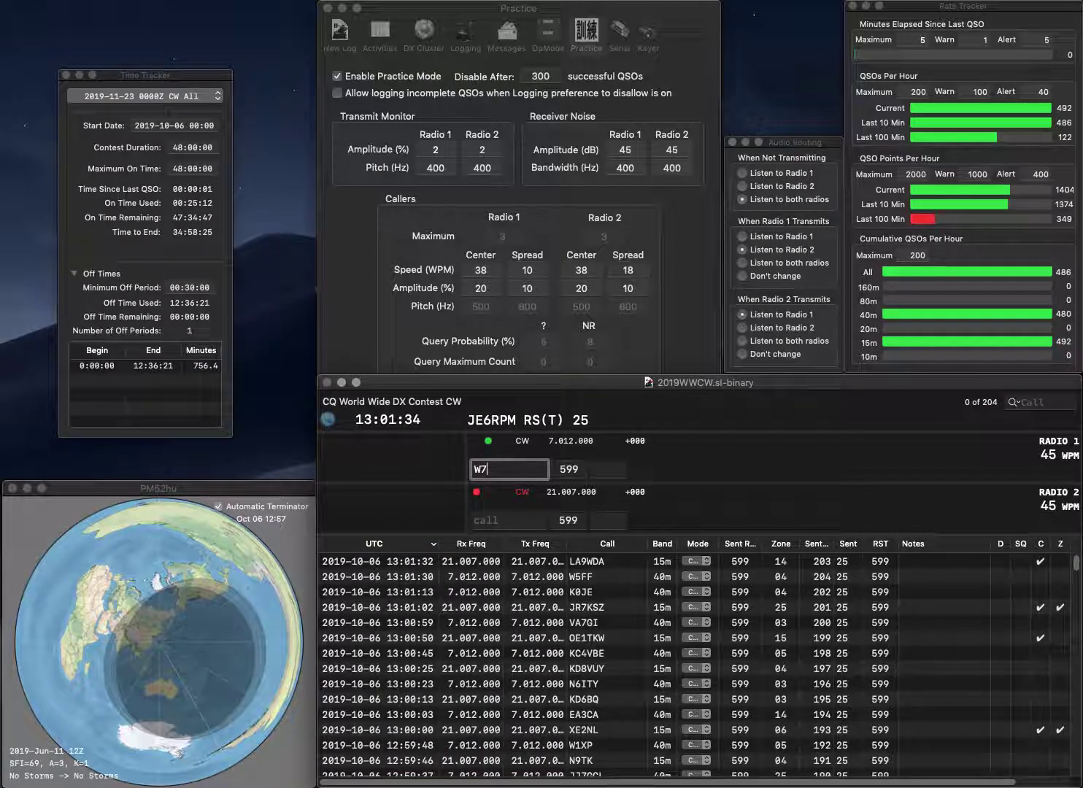
key("Return")
type("EA")
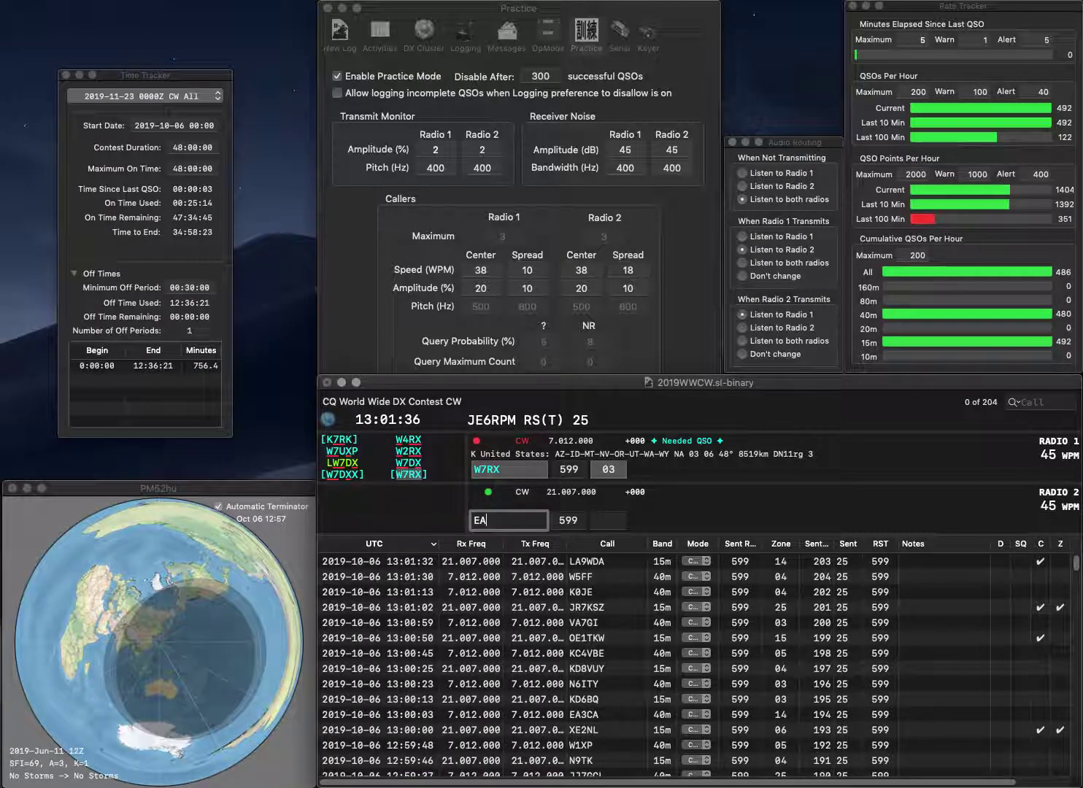
type("9/DL1")
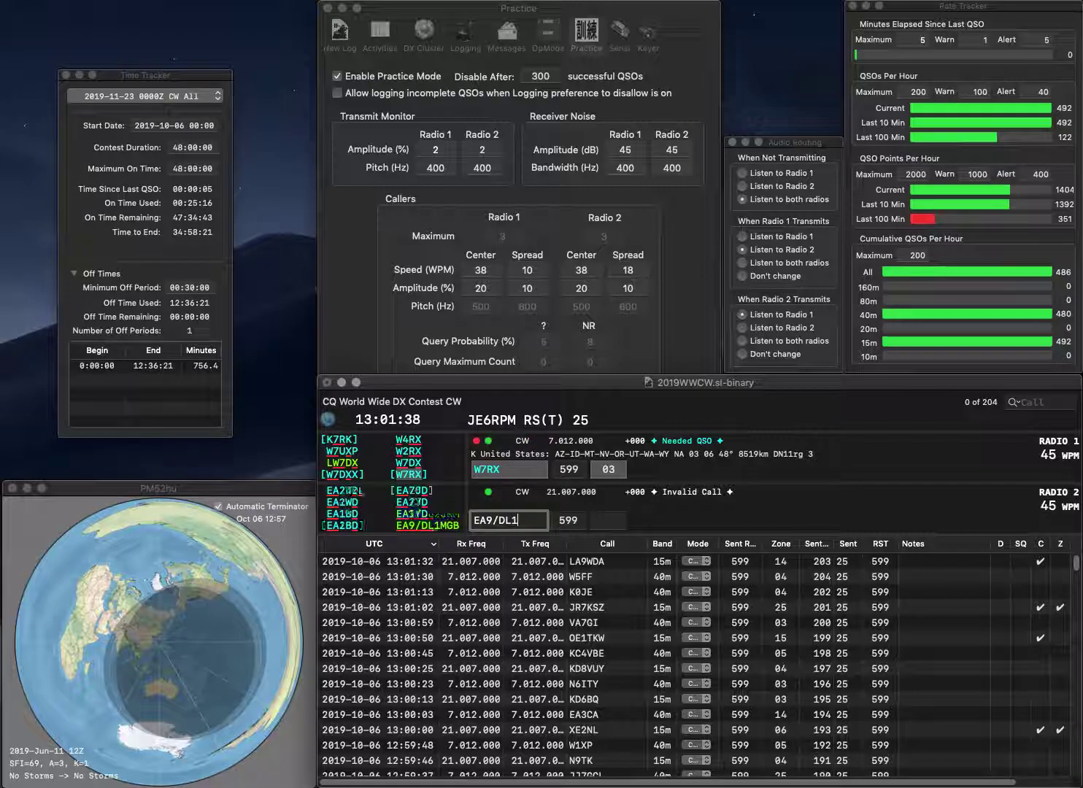
type("MGB")
key("Return")
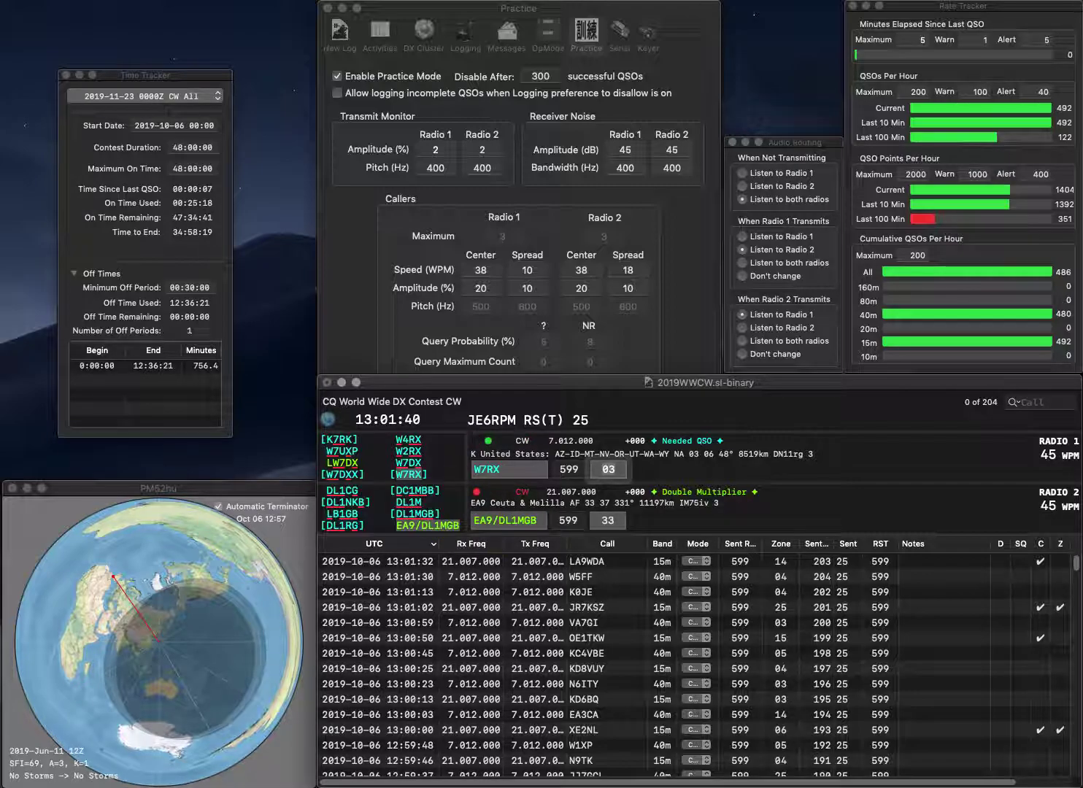
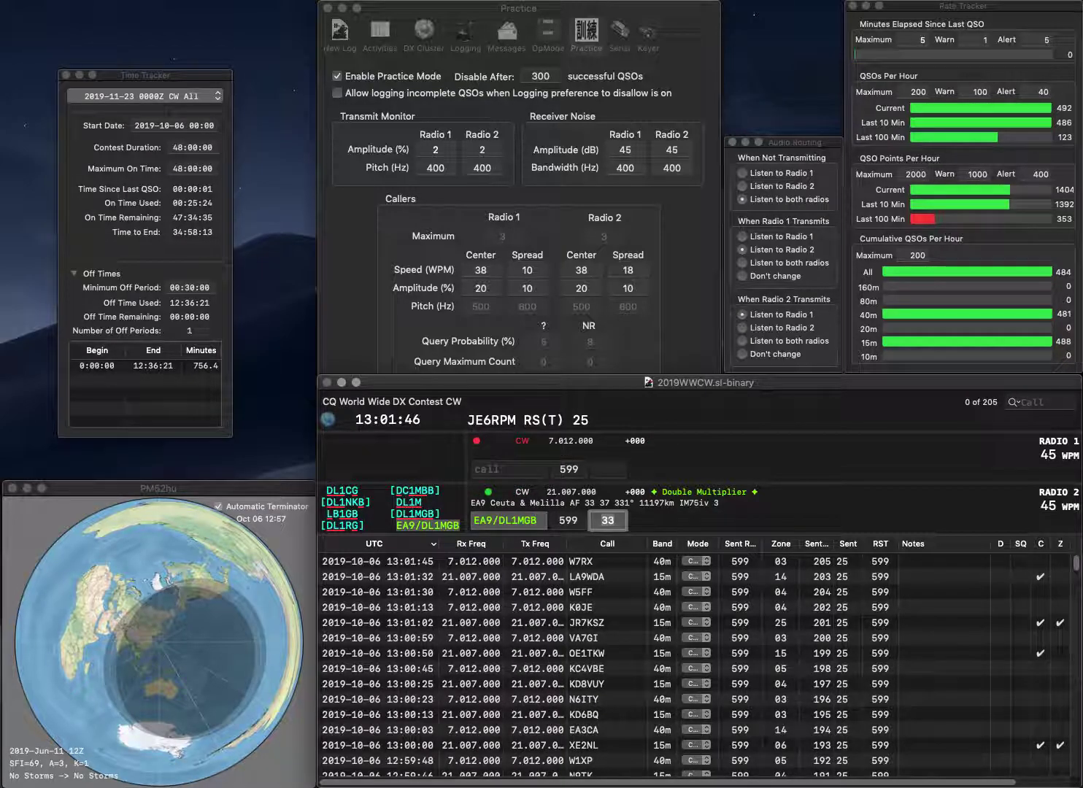
Answer K6FC on Radio 1 and send a partial call on Radio 2
type("K6F")
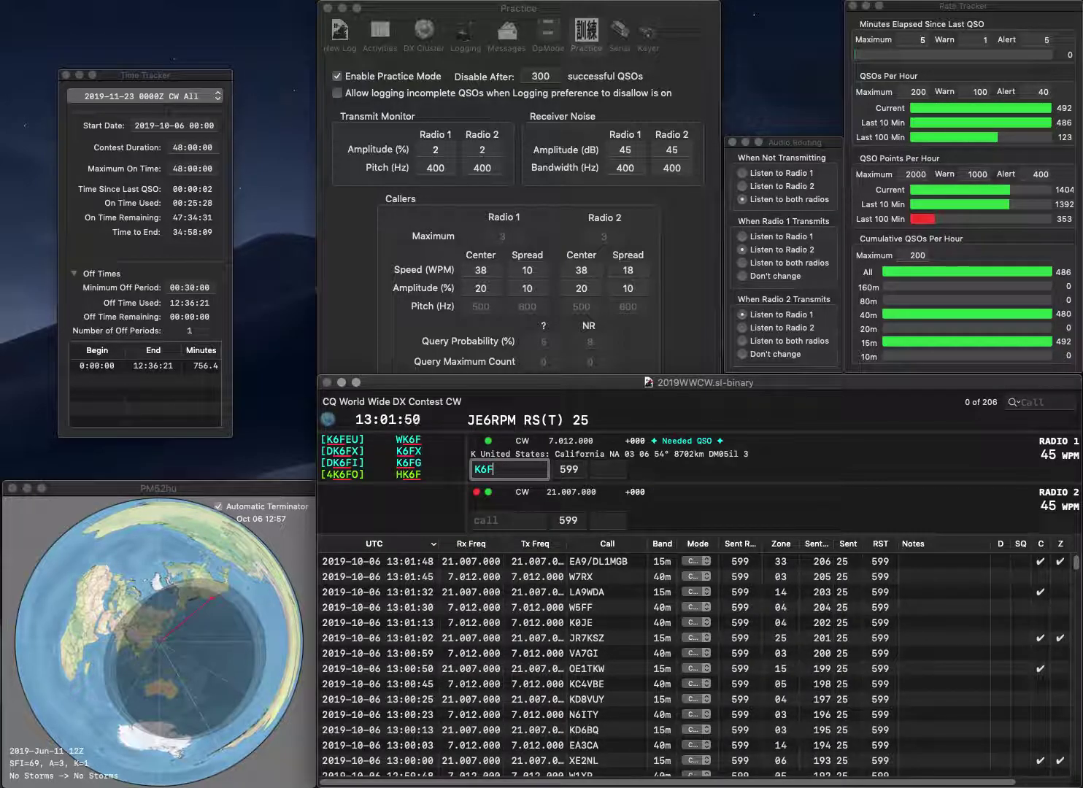
type("C")
key("Return")
type("ISD")
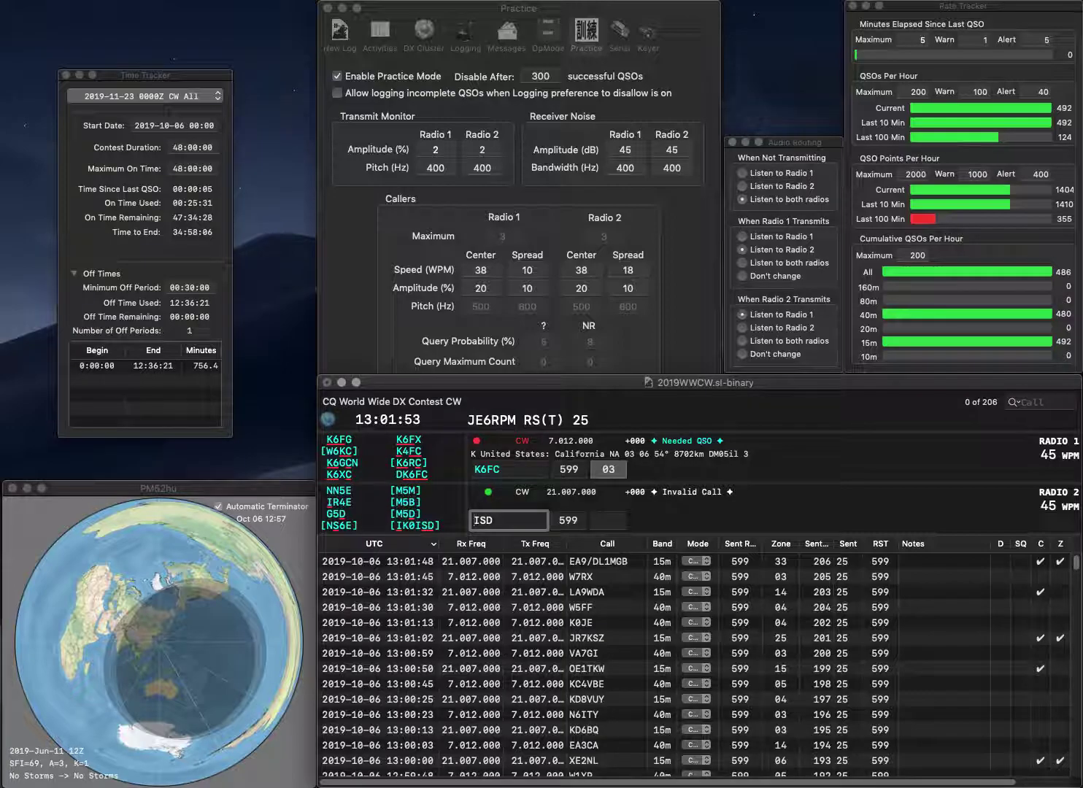
key("Return")
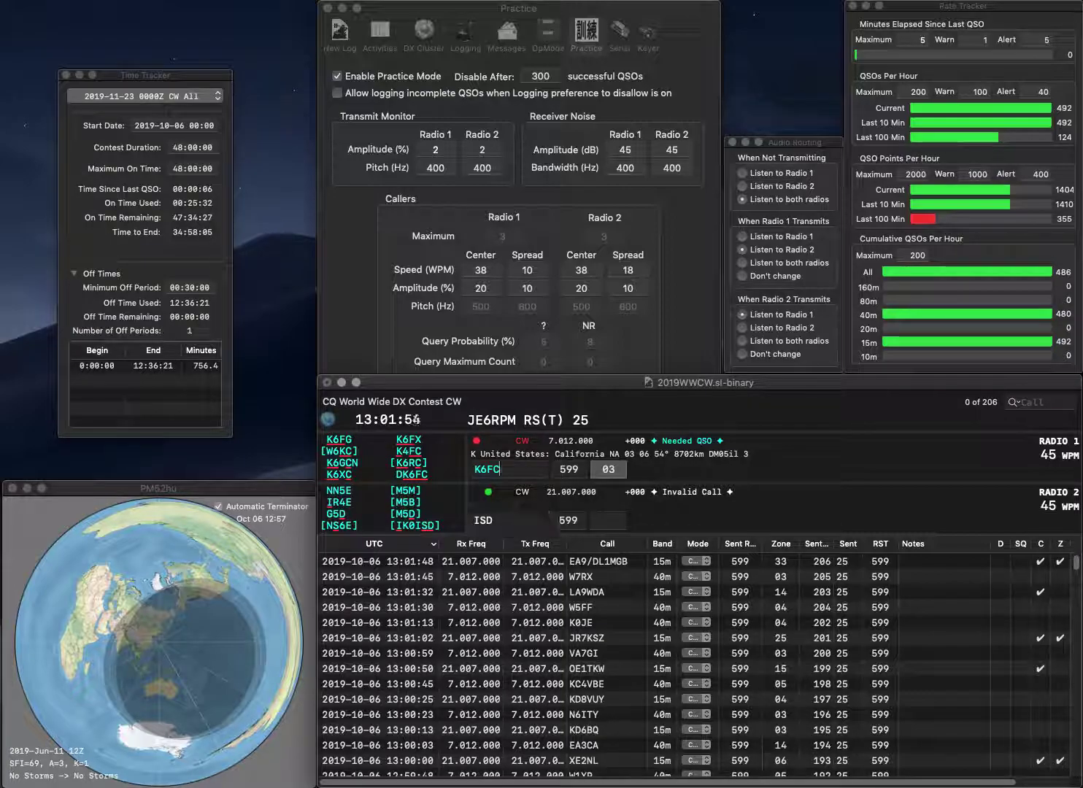
Correct the misheard Radio 1 callsign and resend it
key("Left")
key("Left")
key("Left")
type("B")
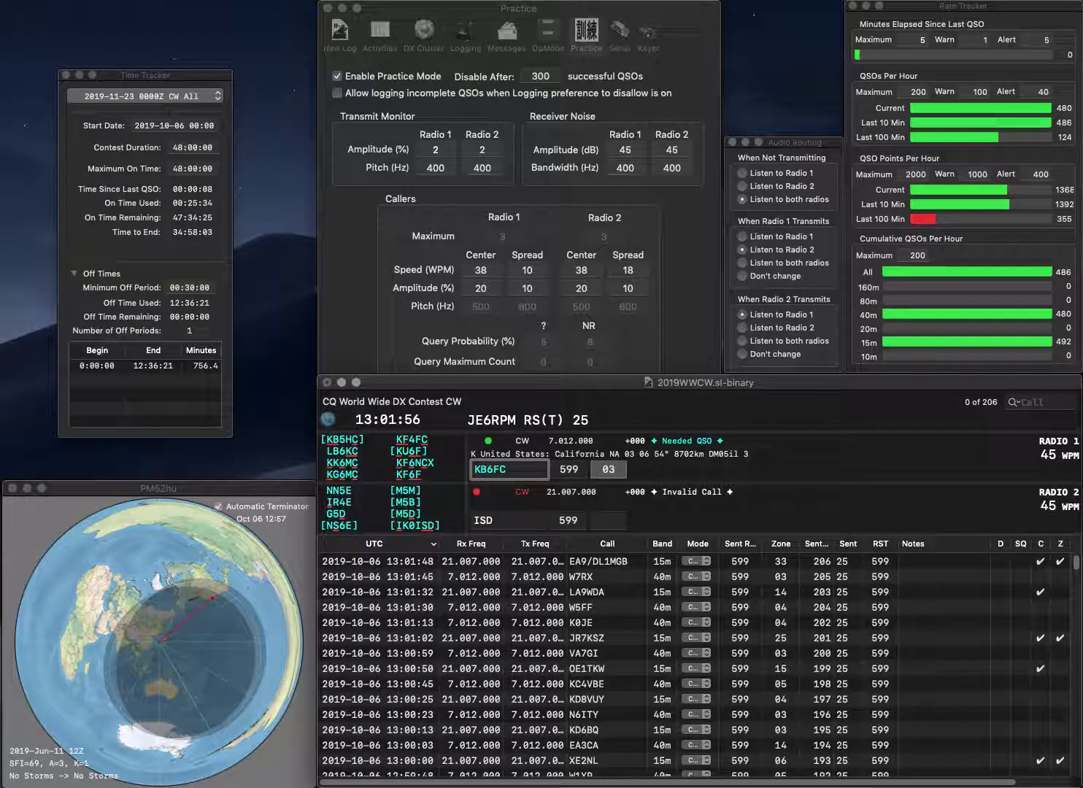
key("BackSpace")
key("Delete")
type("7")
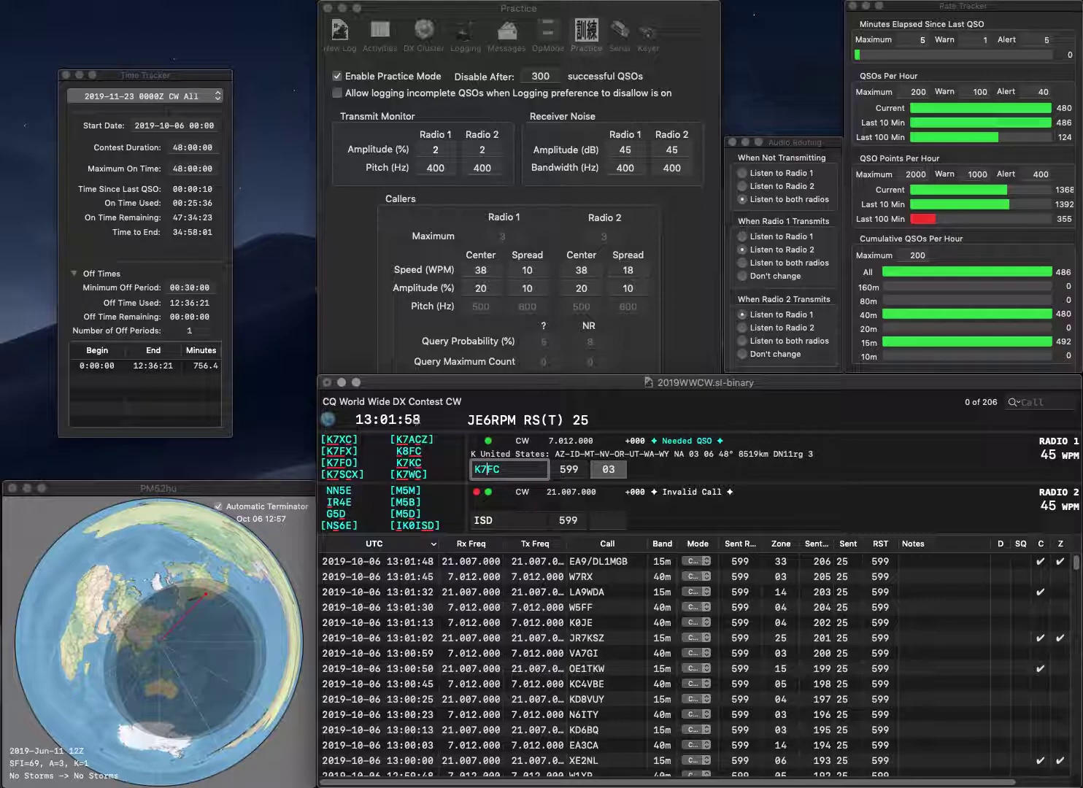
key("Return")
Correct the Ukrainian station's call on Radio 2 and send it
type("US7")
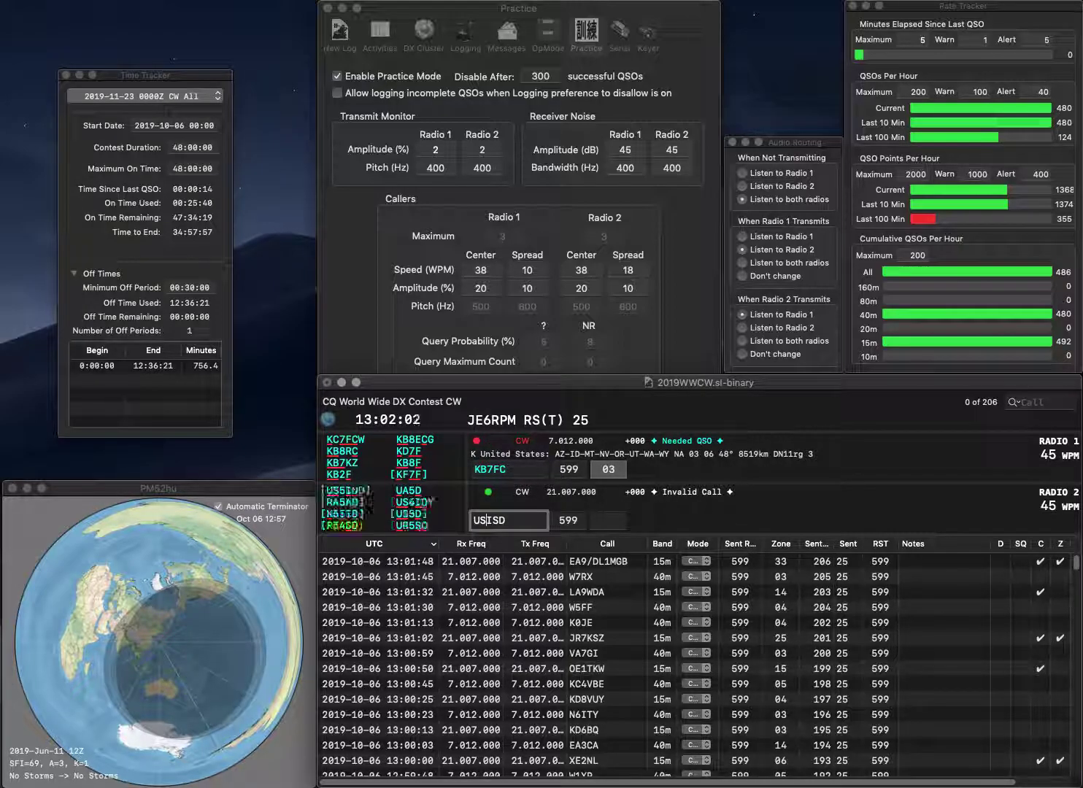
key("Right")
key("Delete")
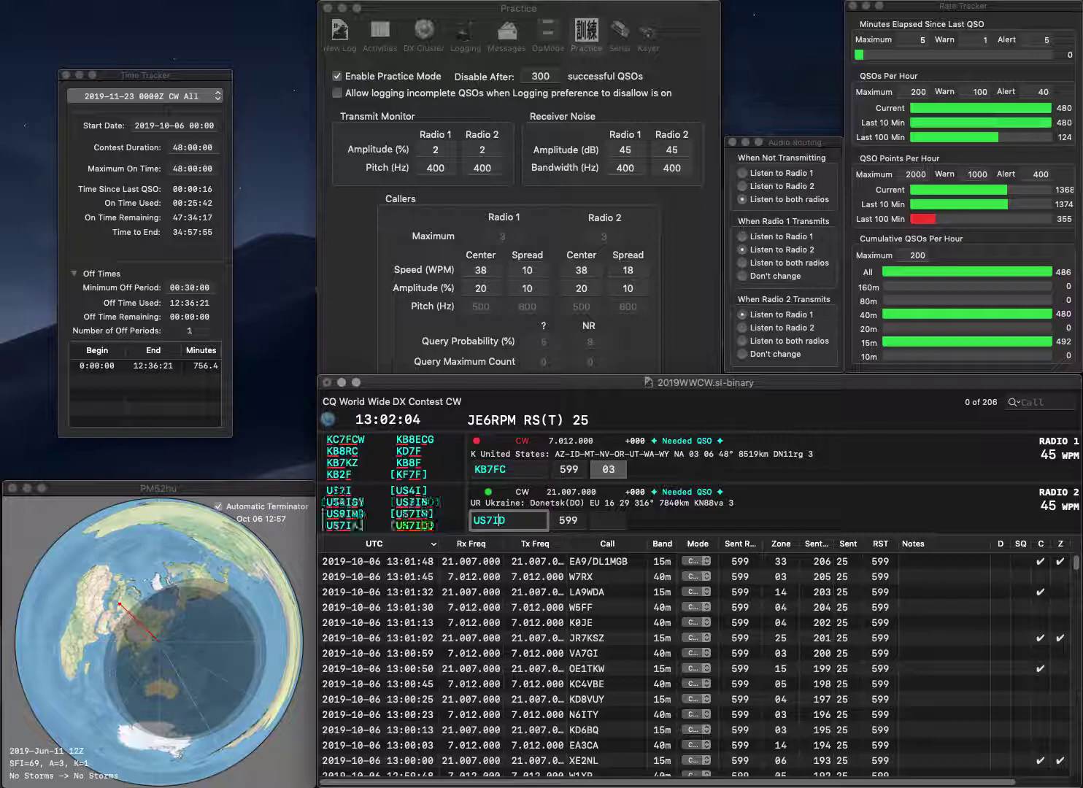
type("I")
key("Return")
Fix the Radio 1 call's last letter, send Radio 2's exchange, and log Radio 1 with zone 03
key("BackSpace")
type("S")
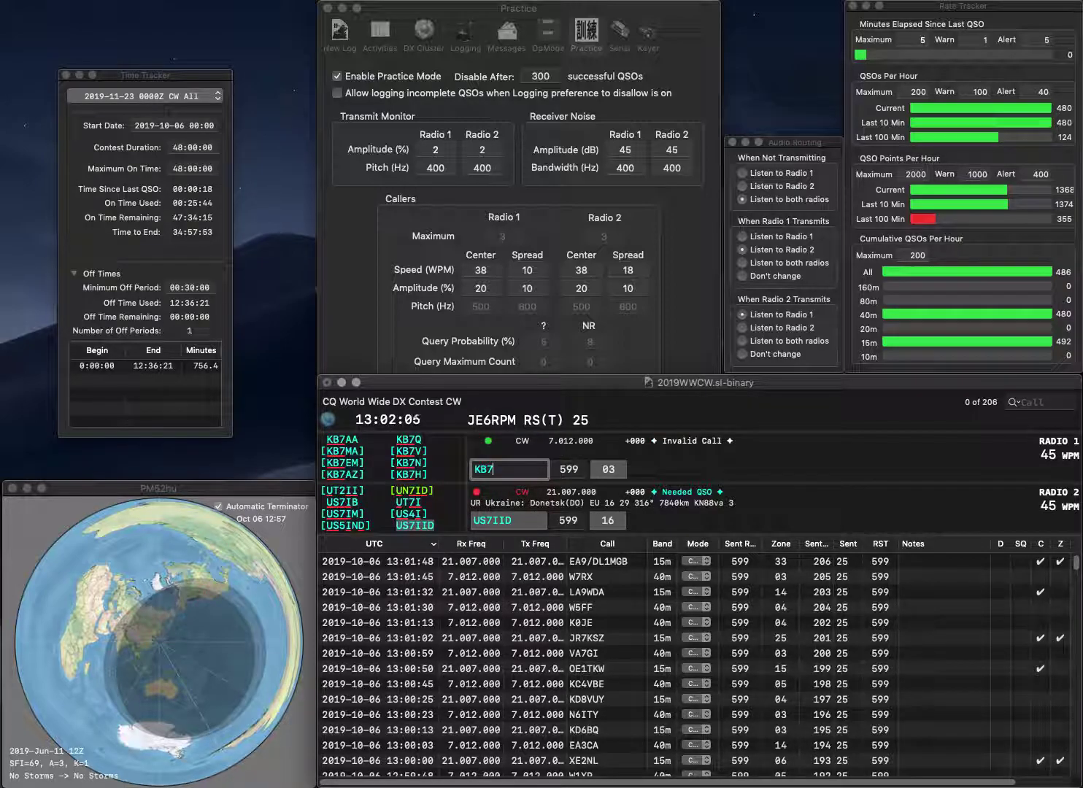
key("Return")
key("Return")
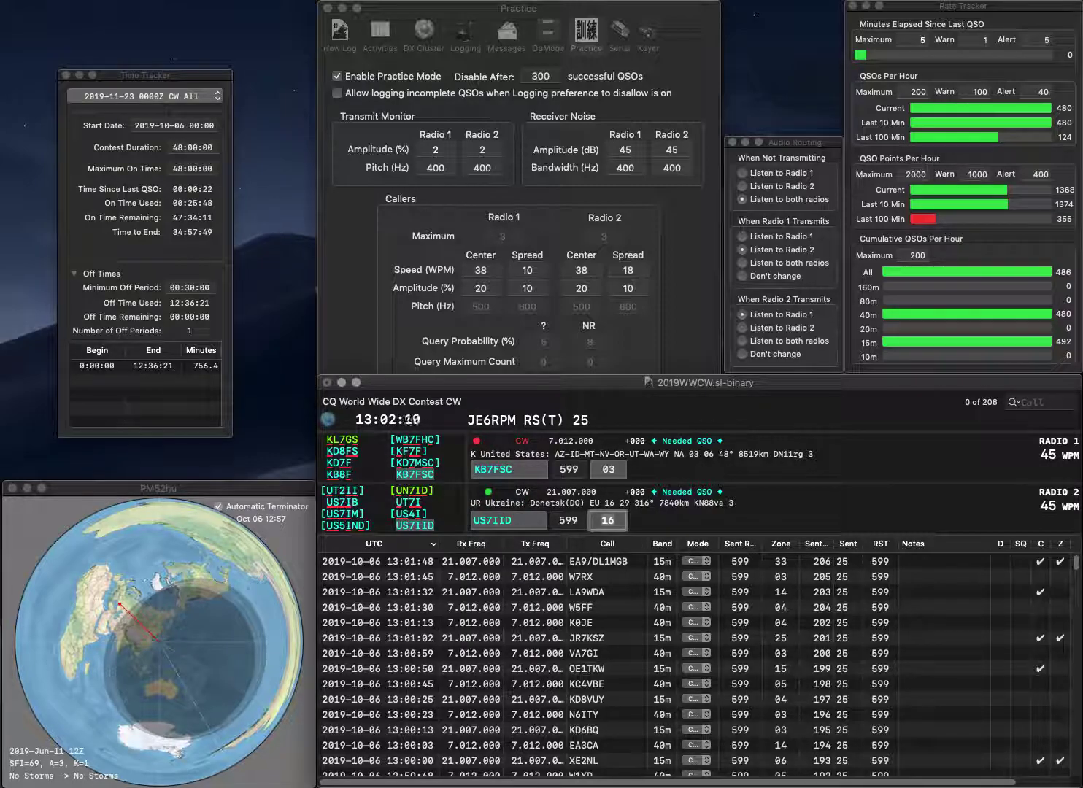
key("Return")
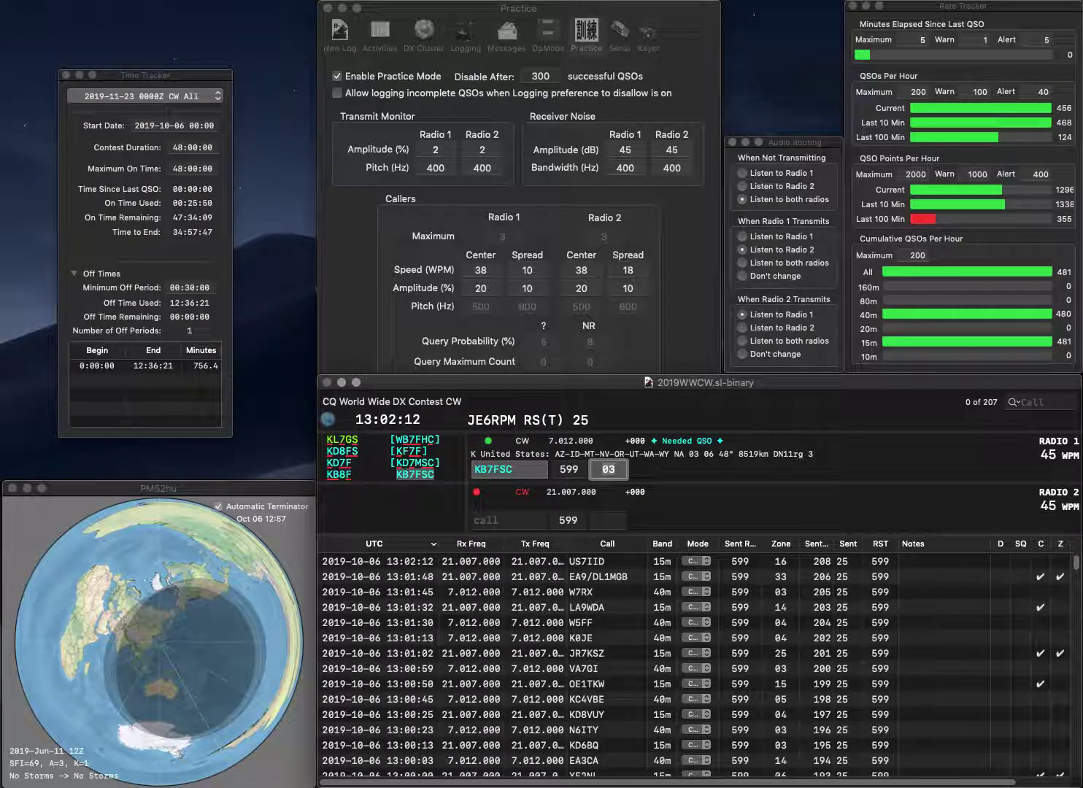
key("Return")
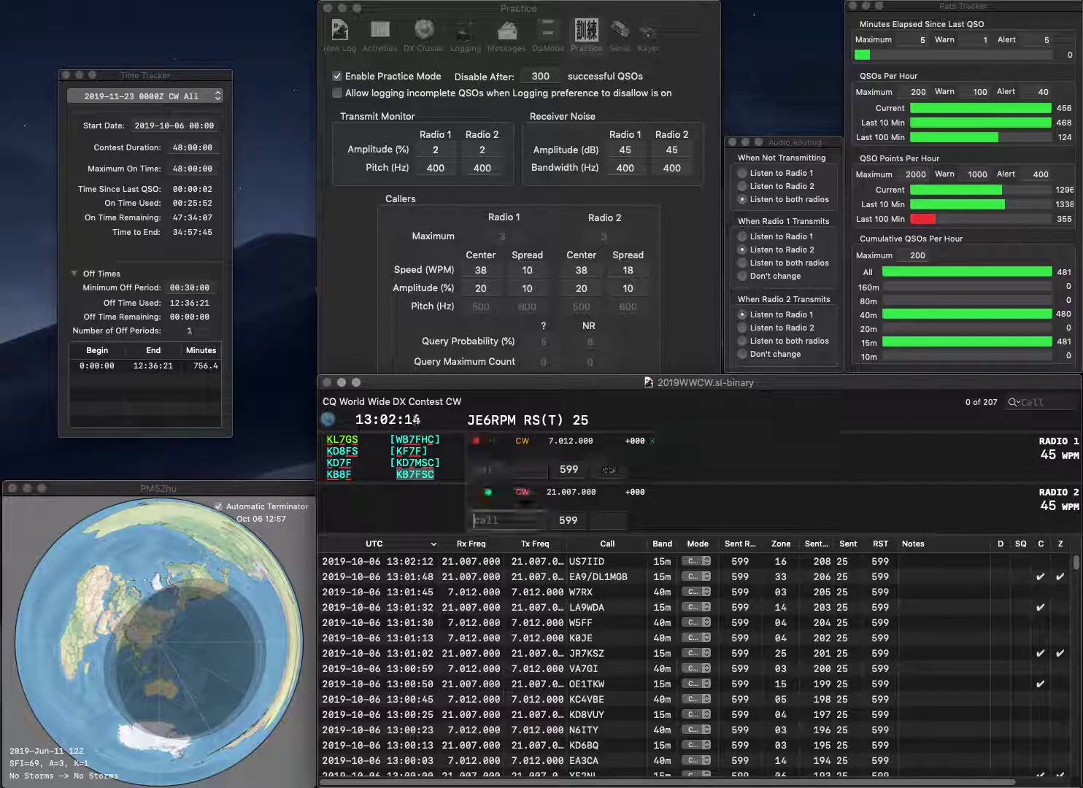
type("TC10R")
key("Return")
type("KL2T")
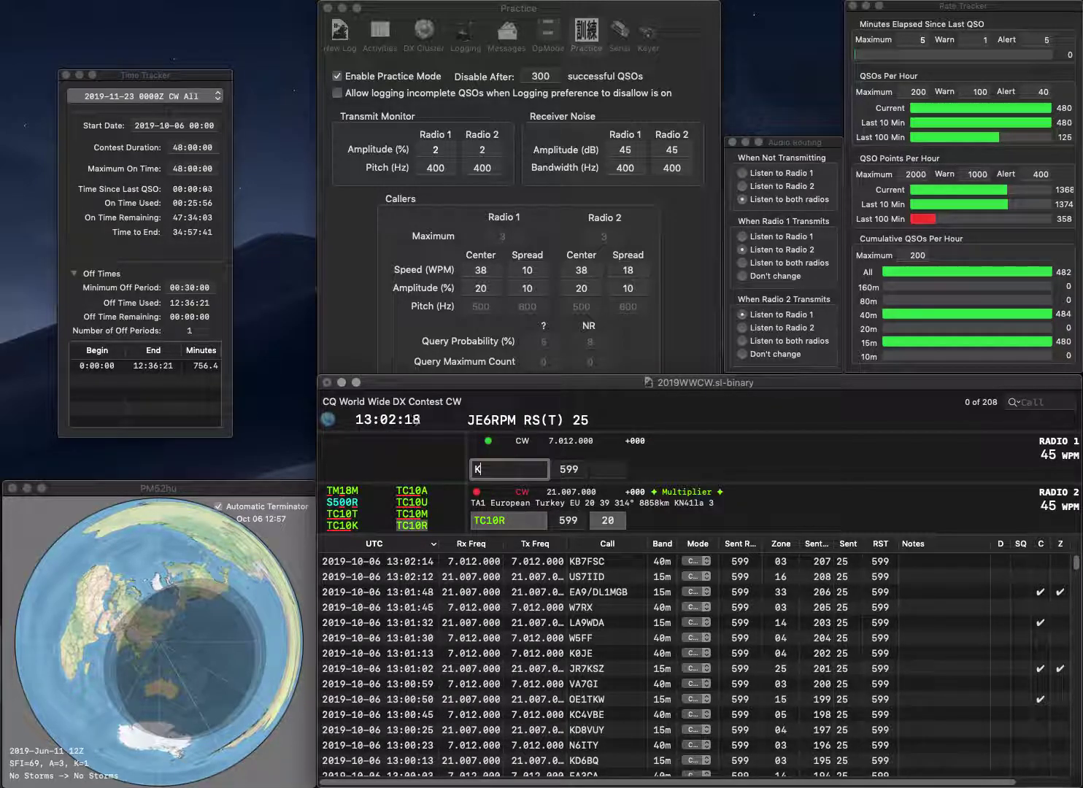
key("Return")
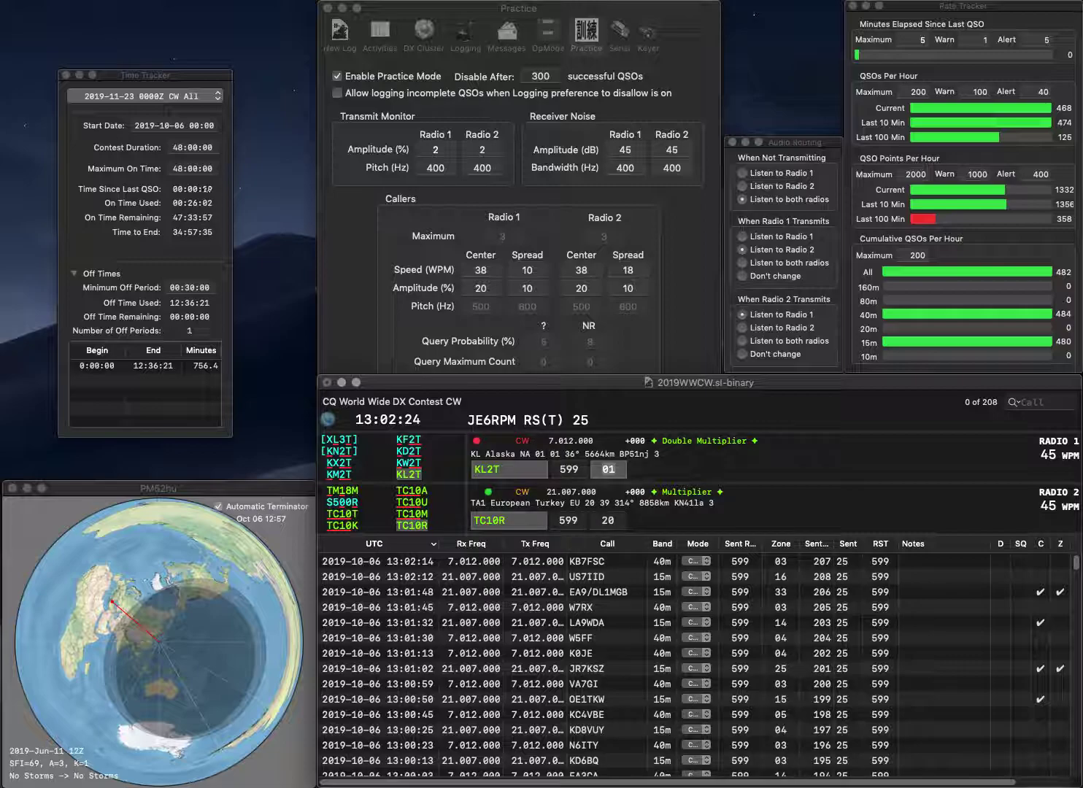
key("Return")
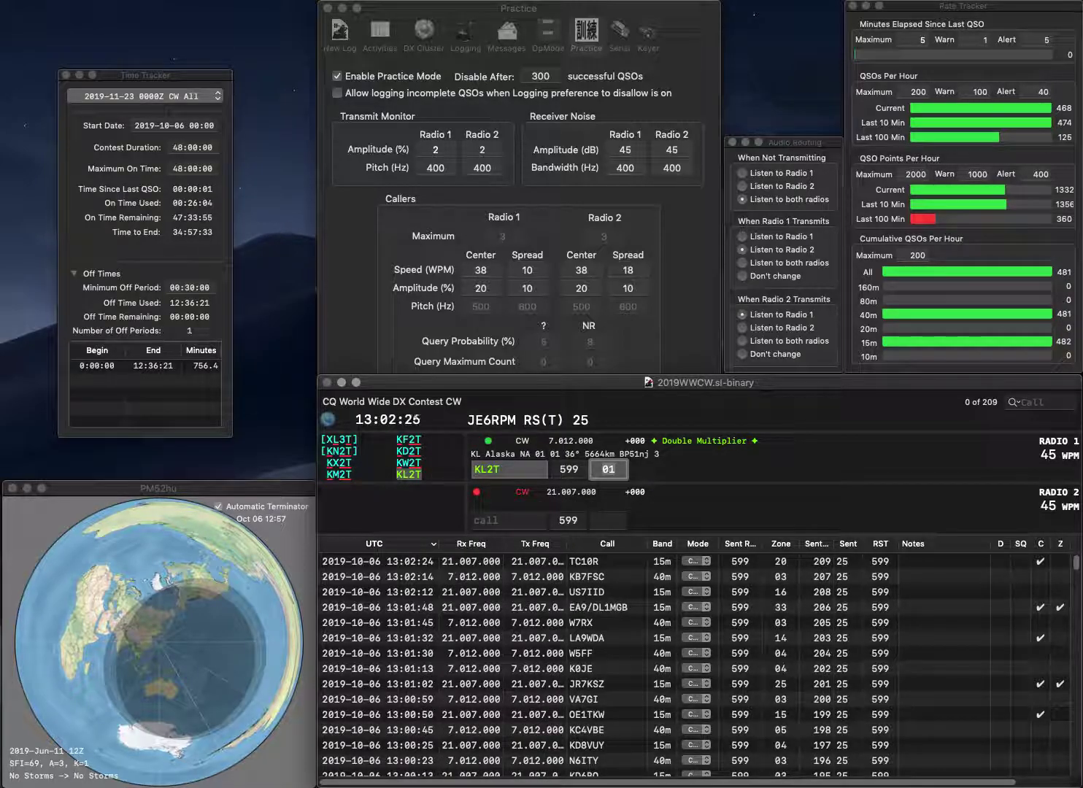
key("Return")
Send K3SVT's exchange on Radio 2 and call RA4AR on Radio 1
type("K3")
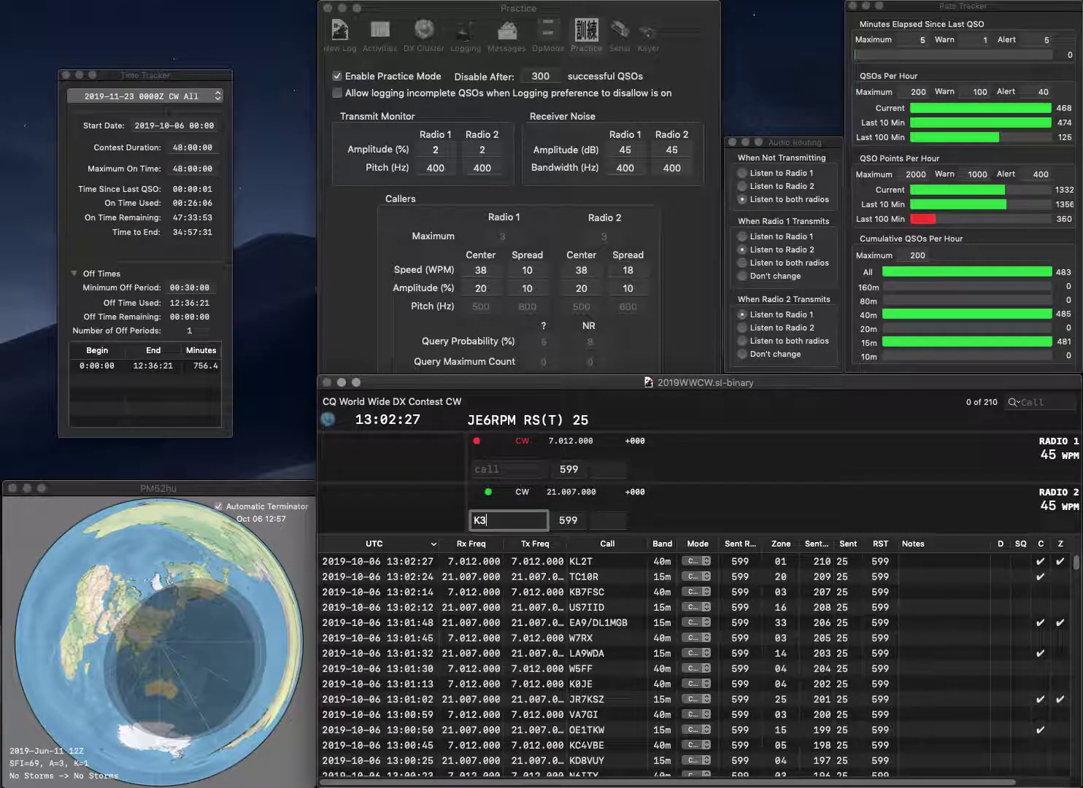
type("SVT")
key("Return")
type("RA4AR")
key("Return")
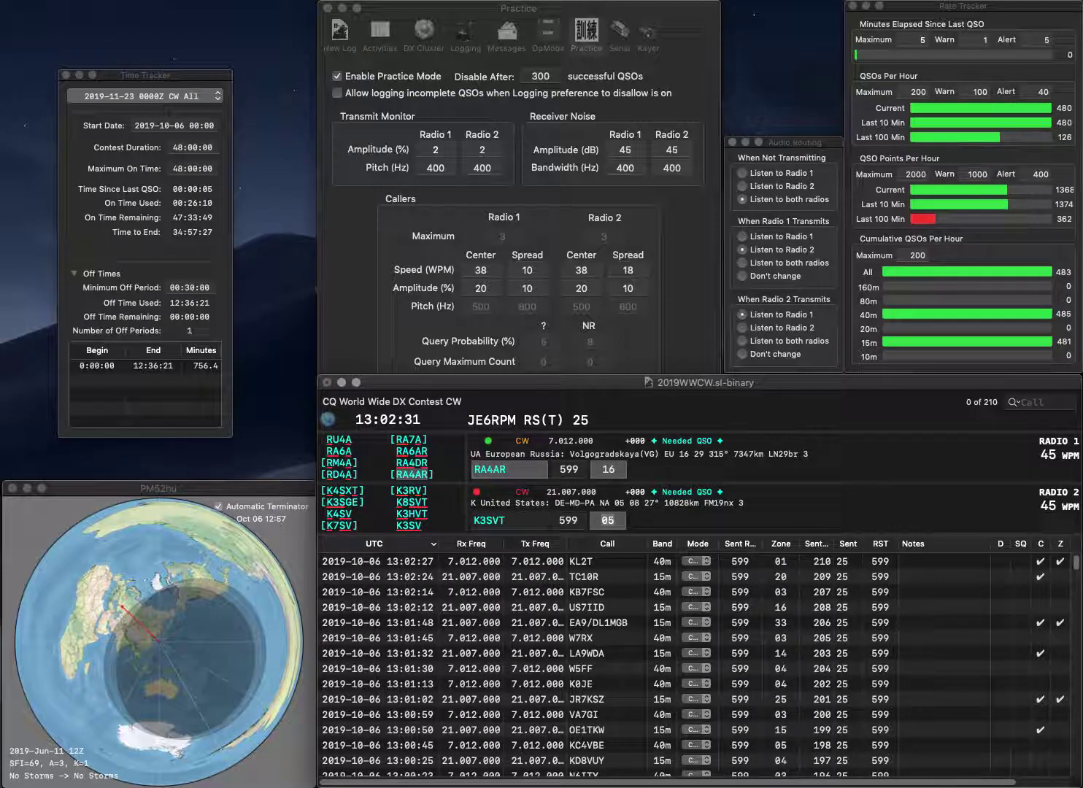
key("Left")
key("Left")
key("BackSpace")
type("H")
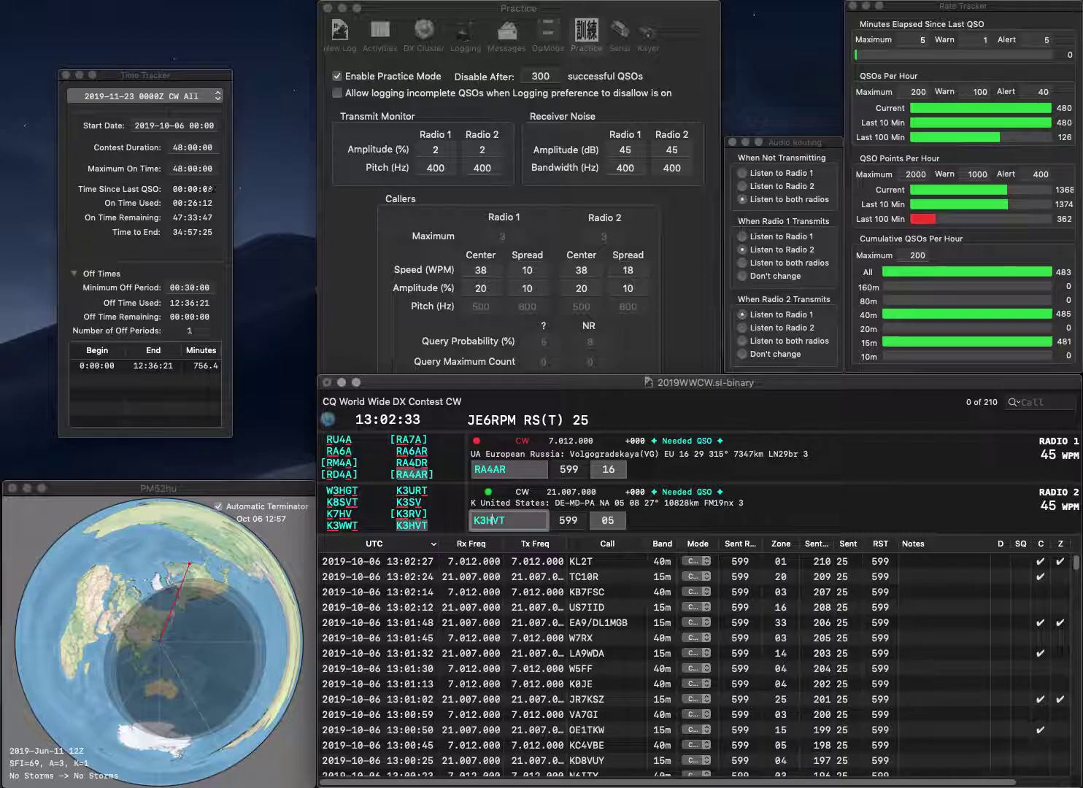
key("Return")
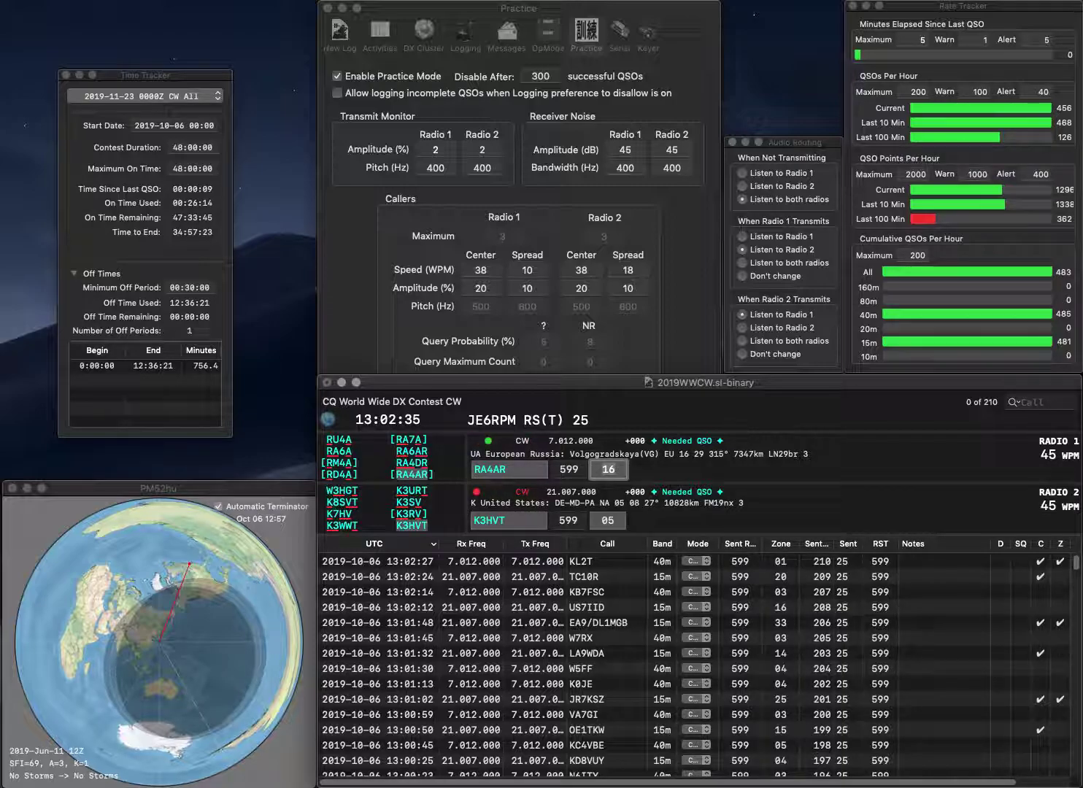
key("Return")
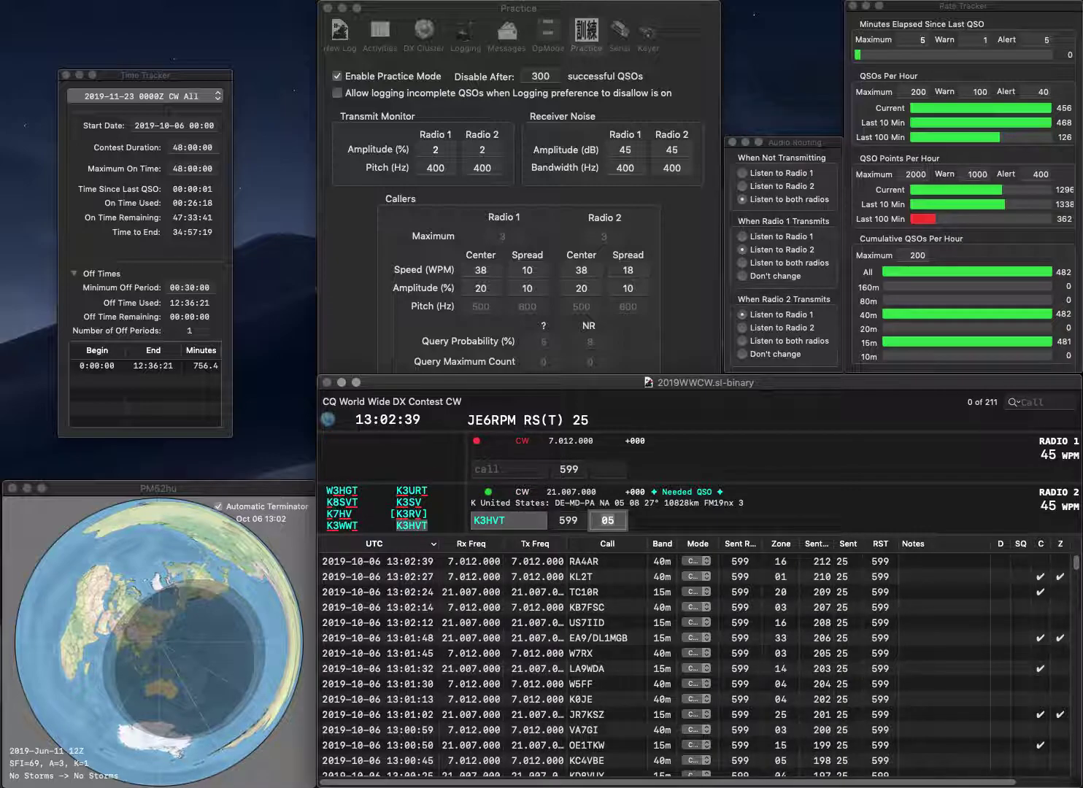
key("Return")
type("W8DJ")
key("Return")
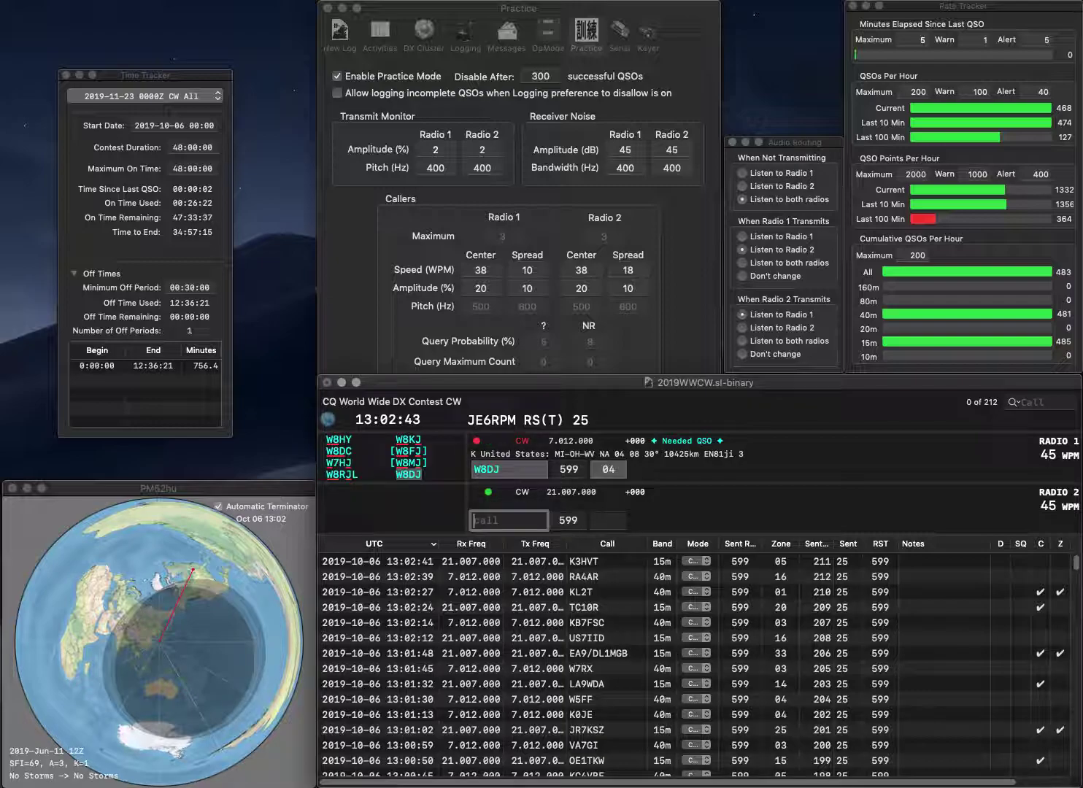
type("MIFNR")
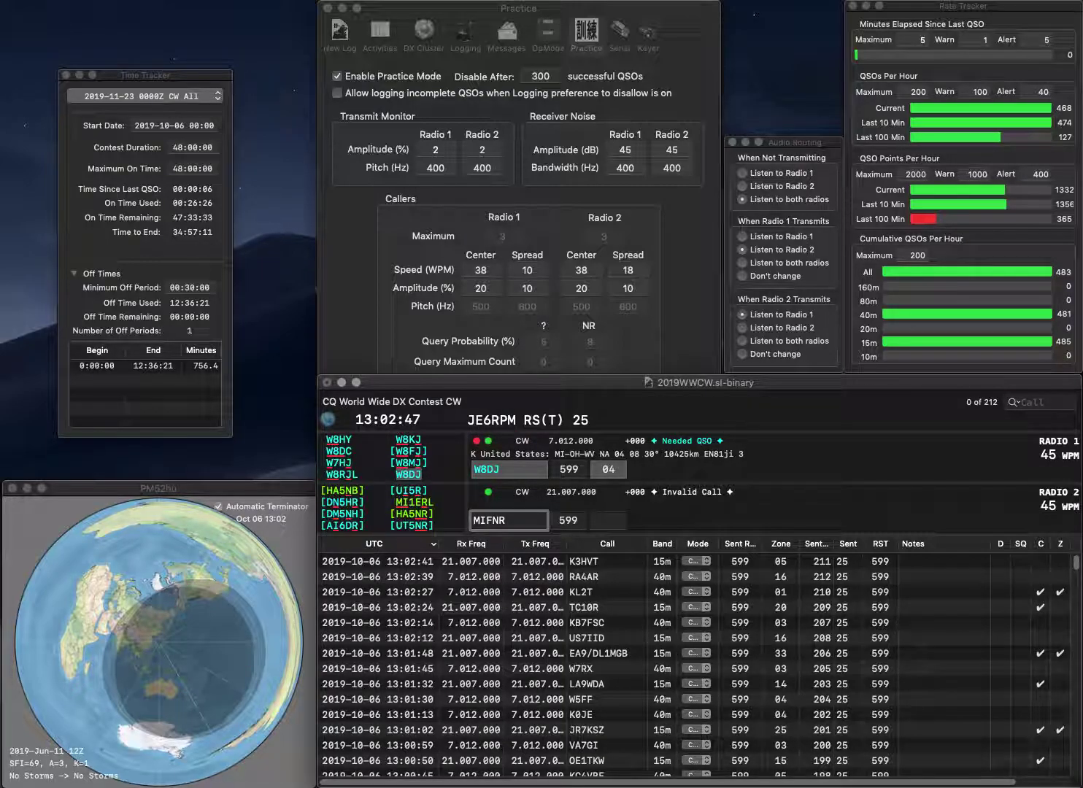
key("BackSpace")
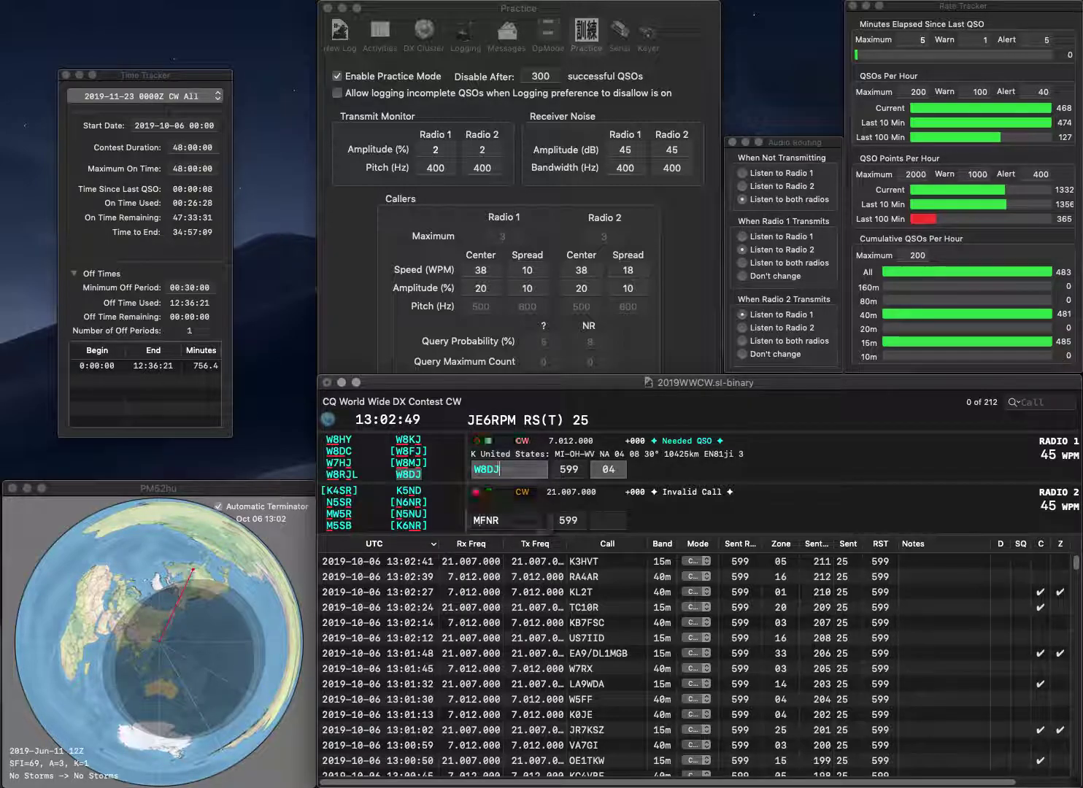
key("Return")
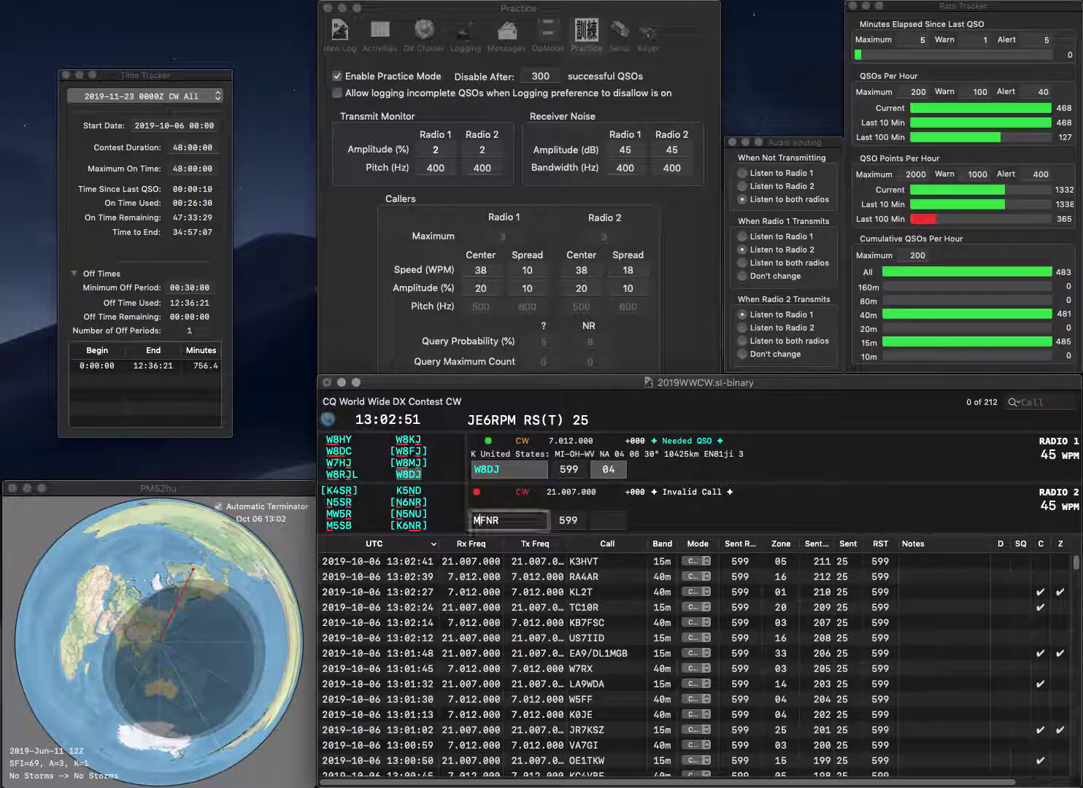
Send the Scottish S0 call on Radio 2 and enter the corrected Canadian call on Radio 1
type("S0")
key("Return")
type("VE3")
type("SP")
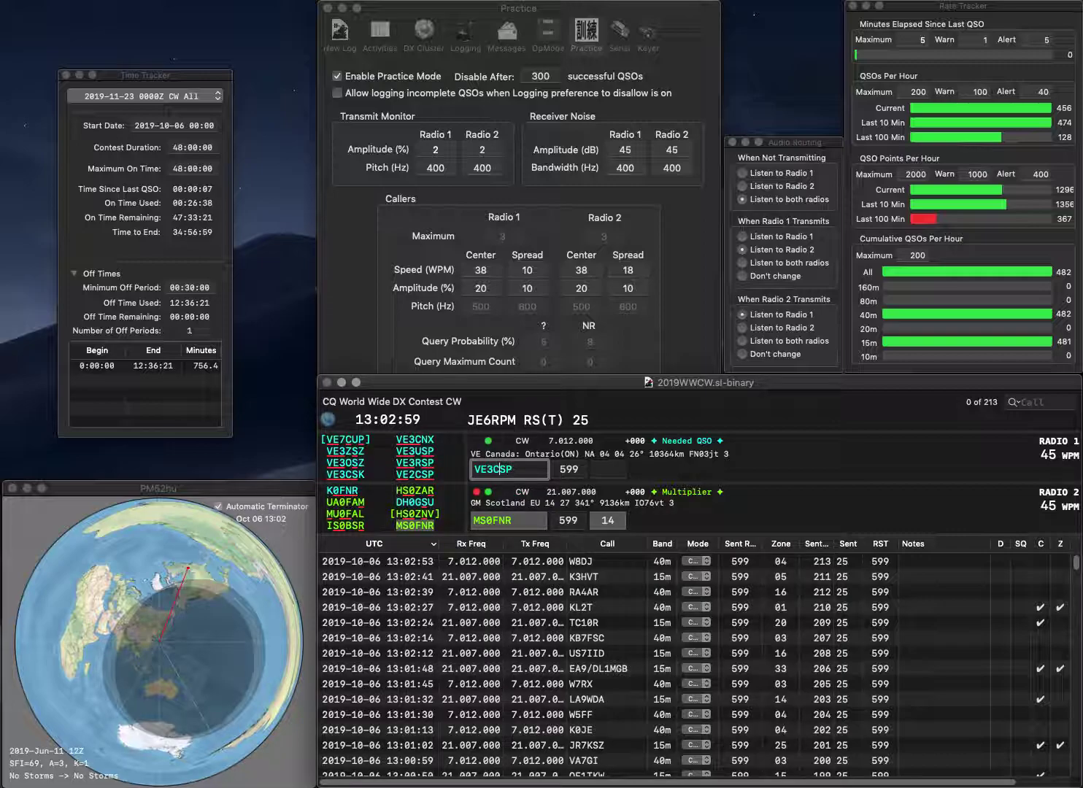
key("BackSpace")
key("BackSpace")
type("2")
key("Return")
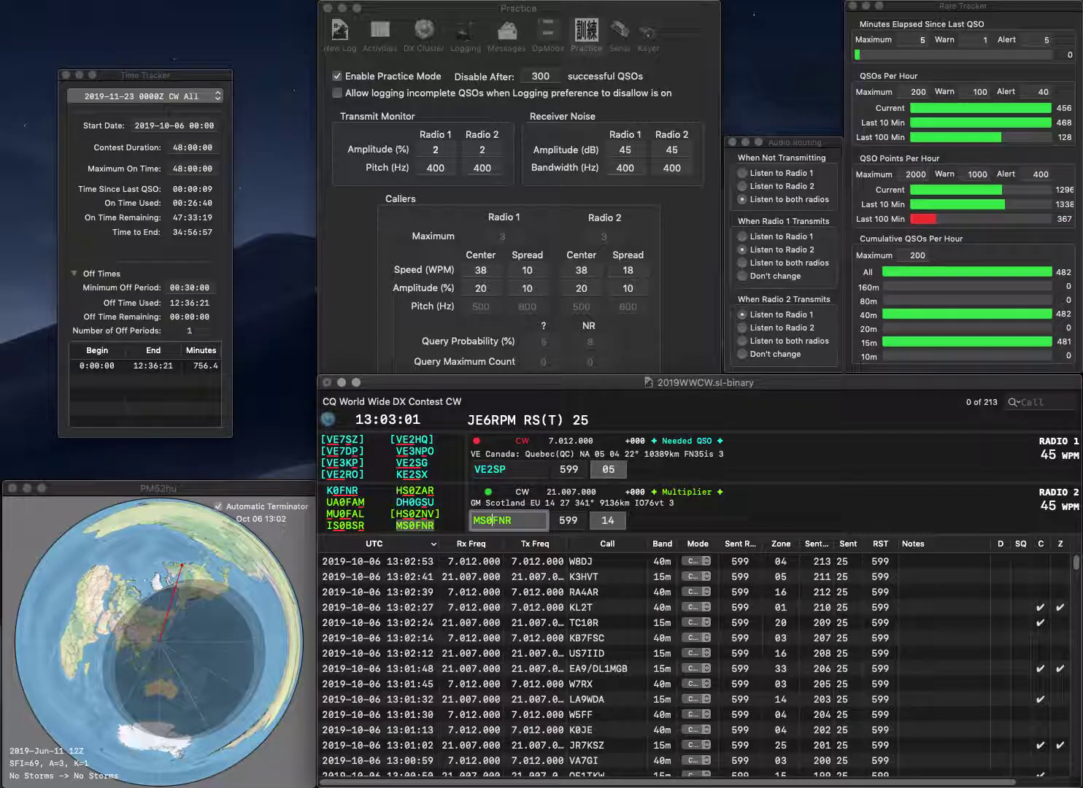
key("Return")
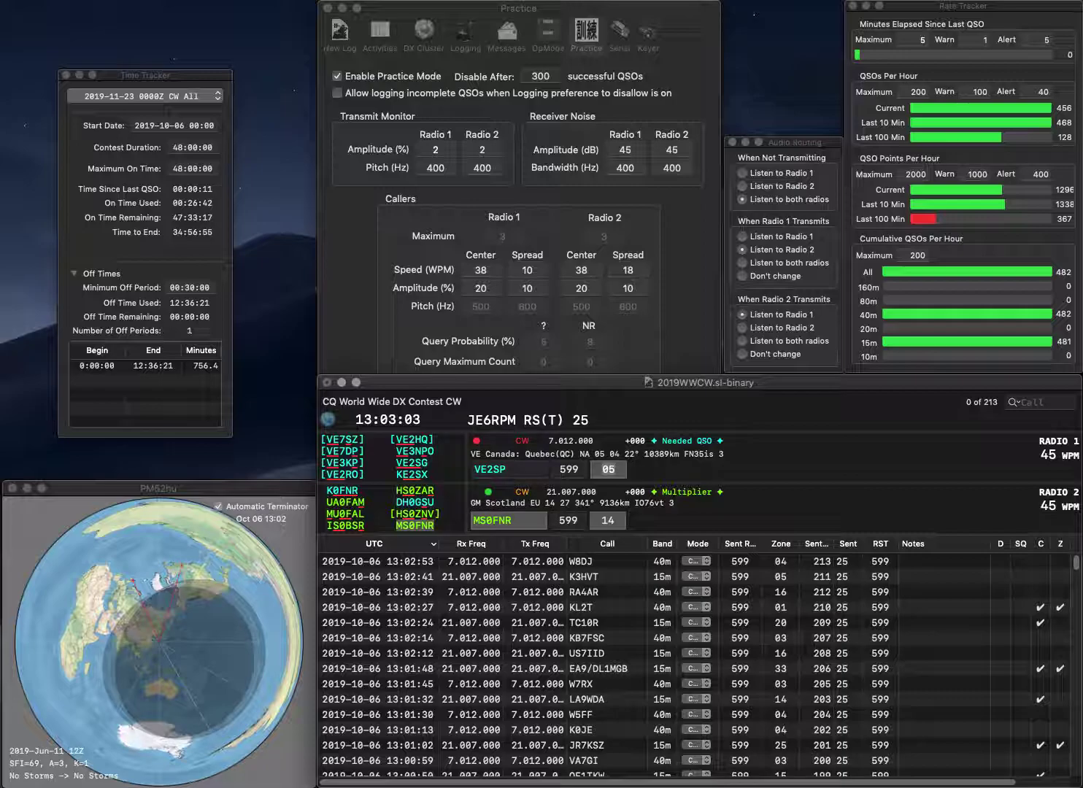
key("space")
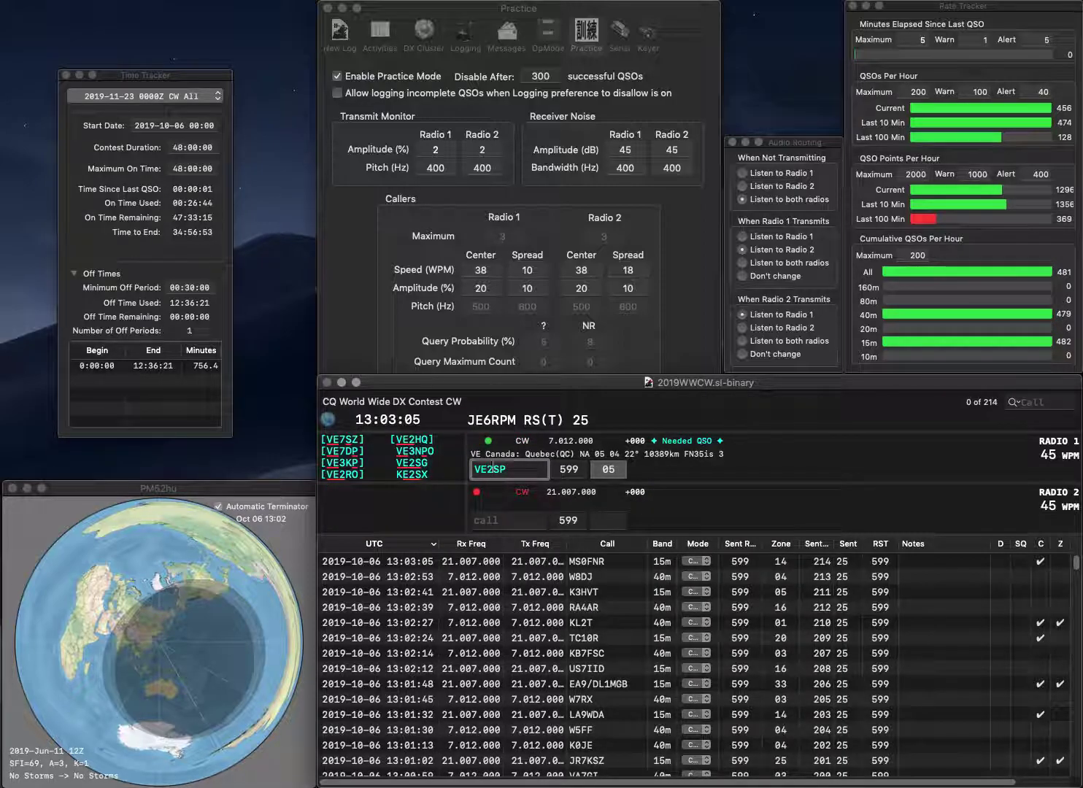
type("C")
key("Return")
type("W")
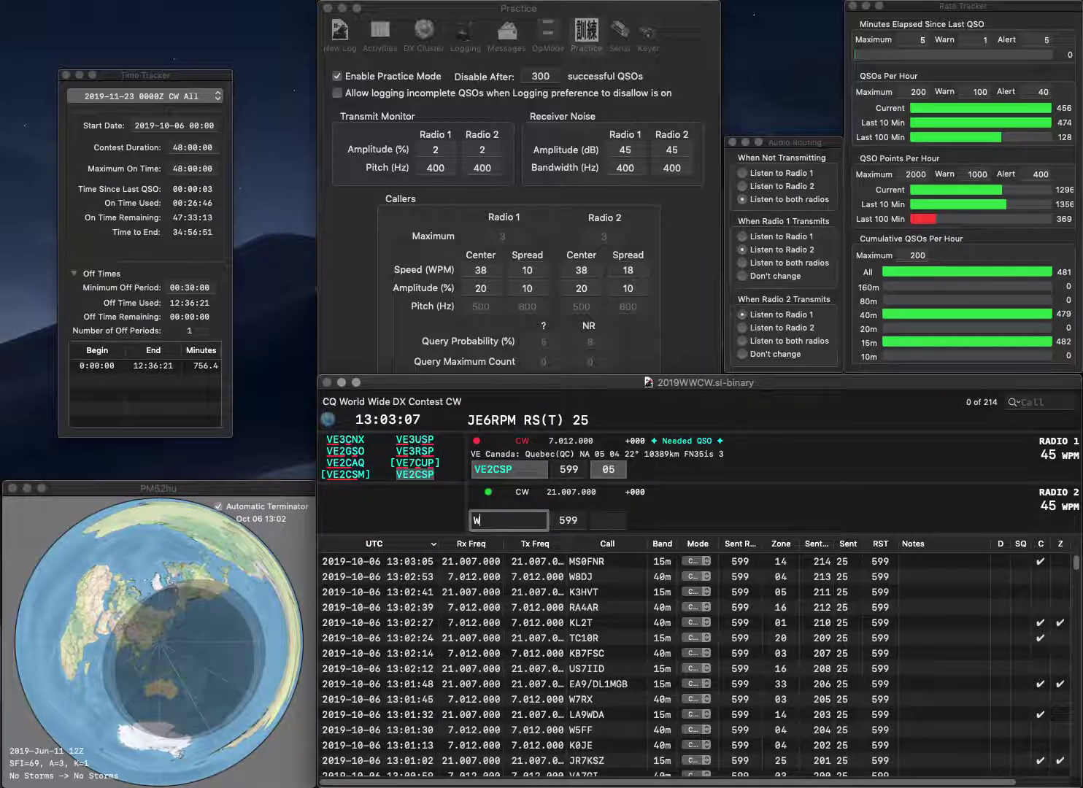
type("B0J")
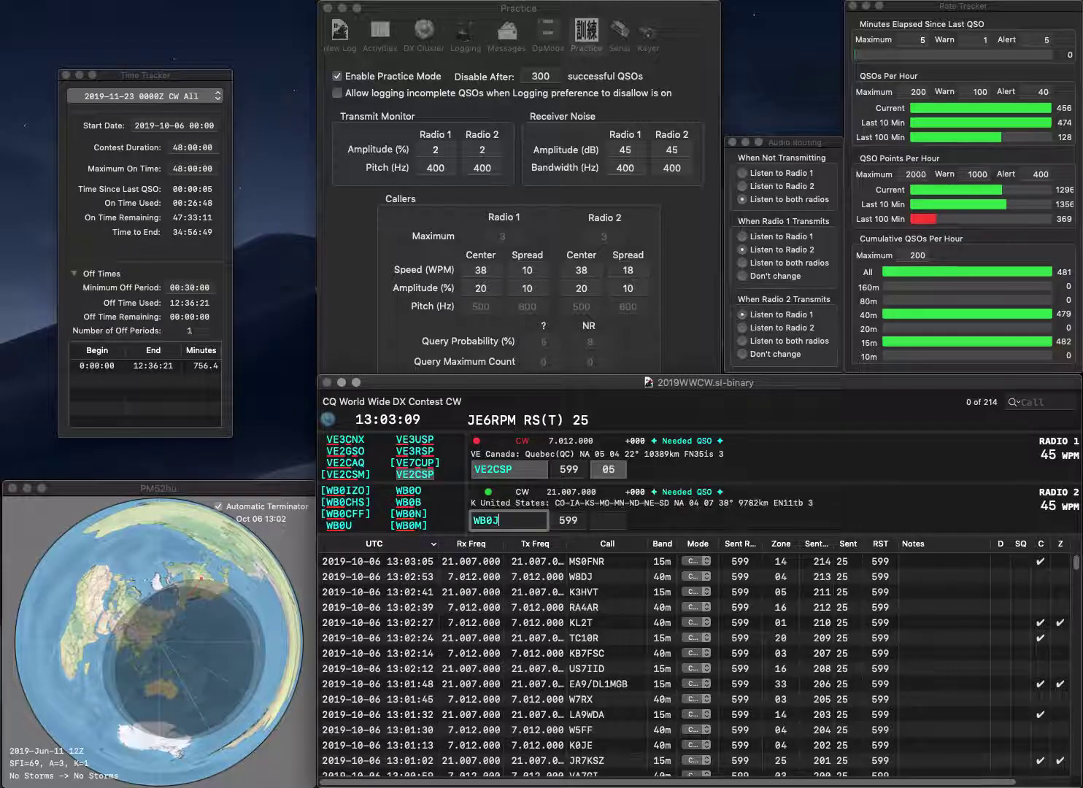
type("KV")
key("Return")
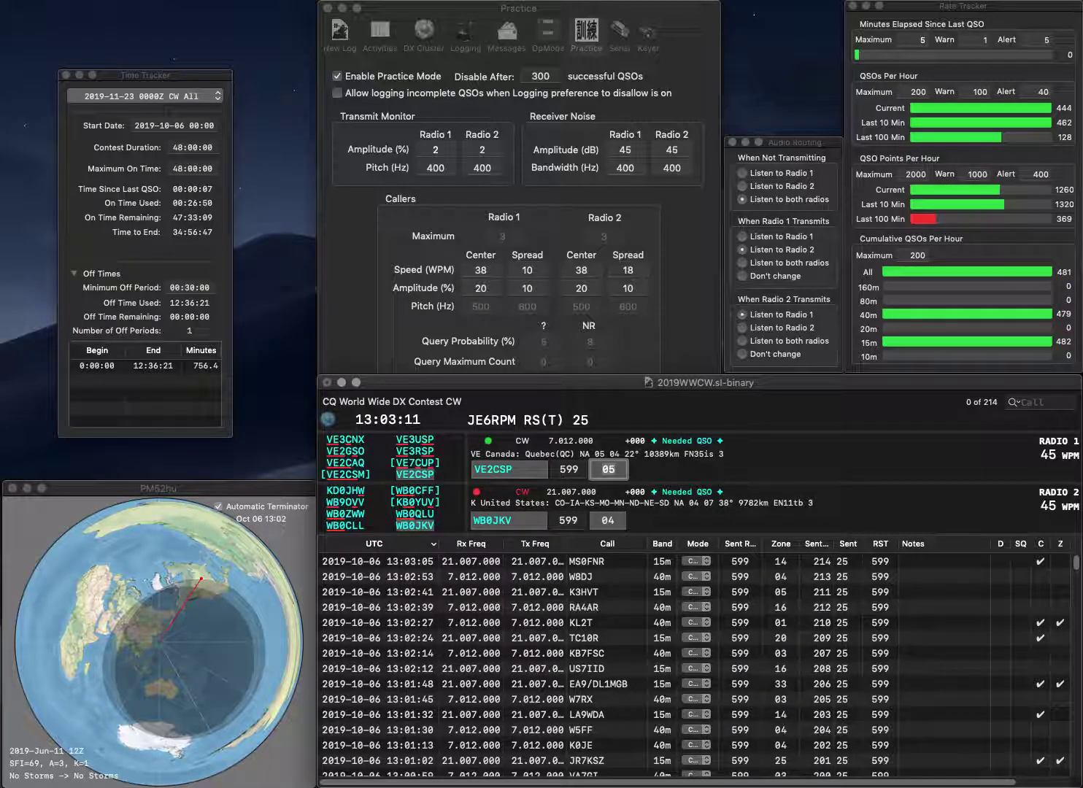
key("Return")
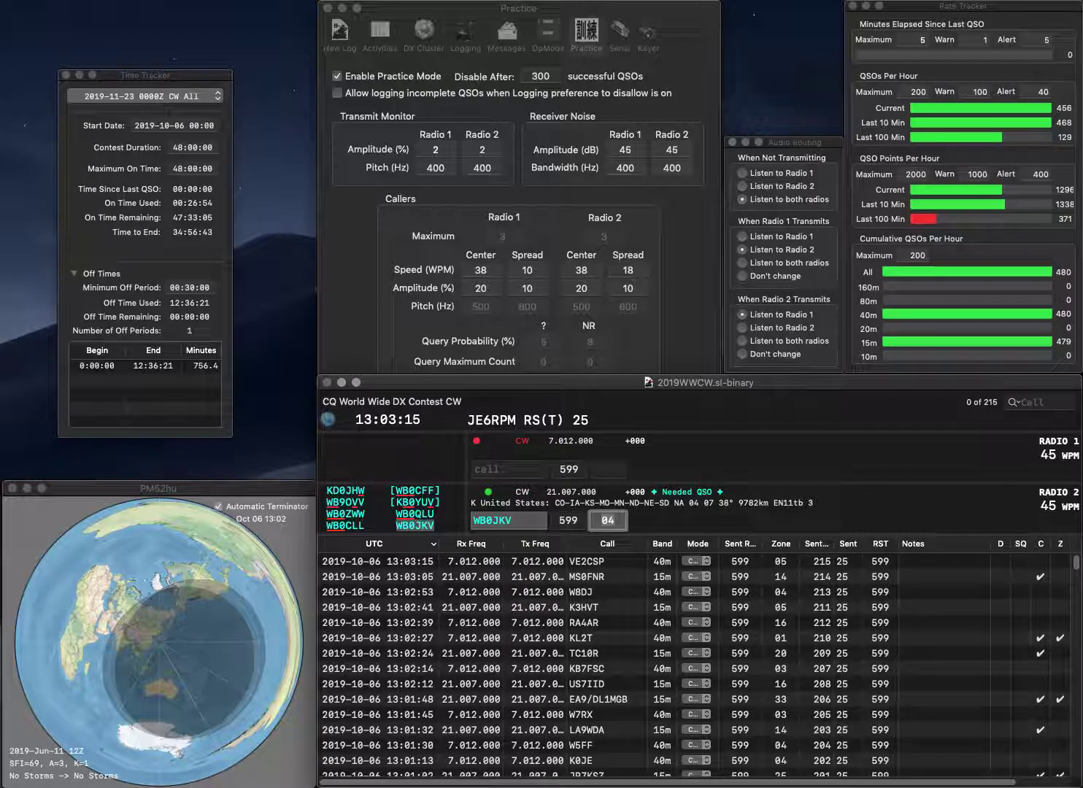
key("Return")
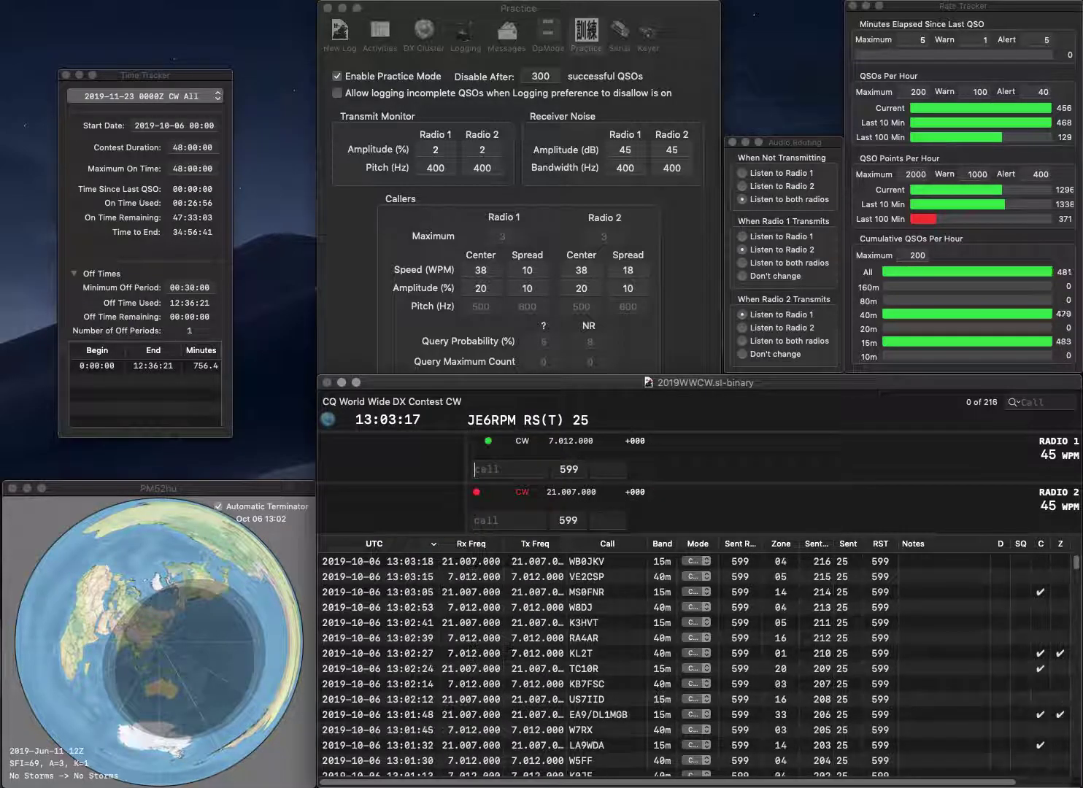
type("W4USR")
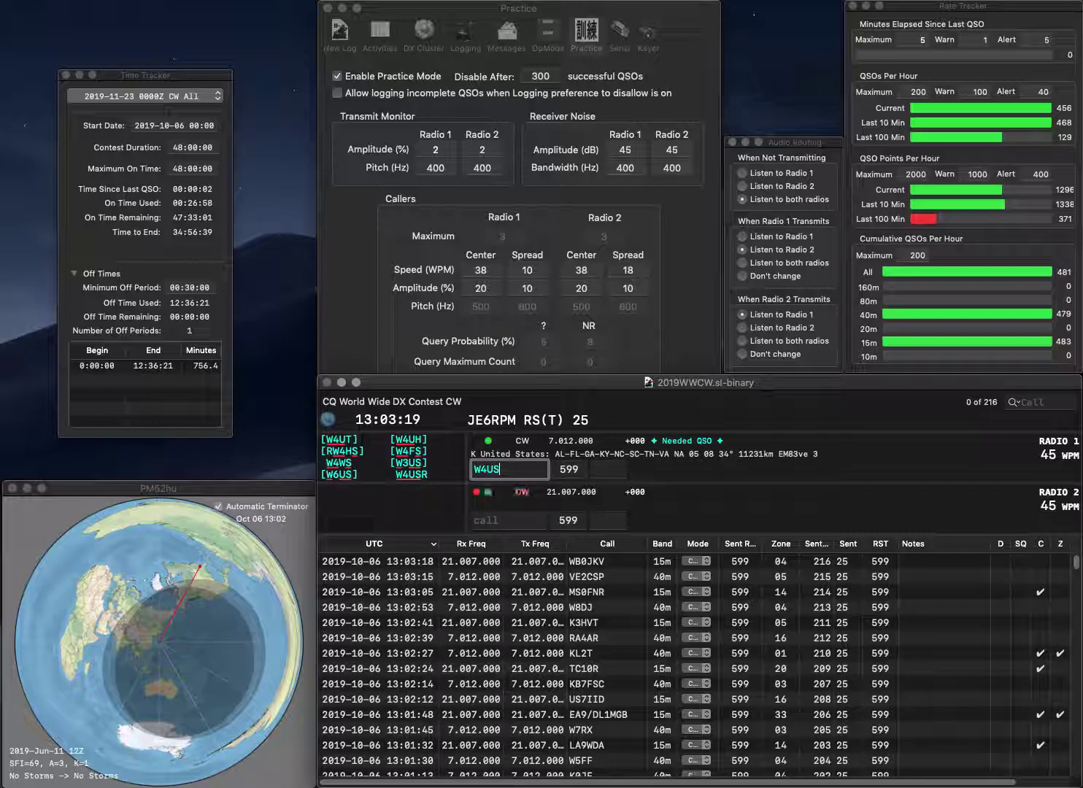
key("Return")
type("N3SUG")
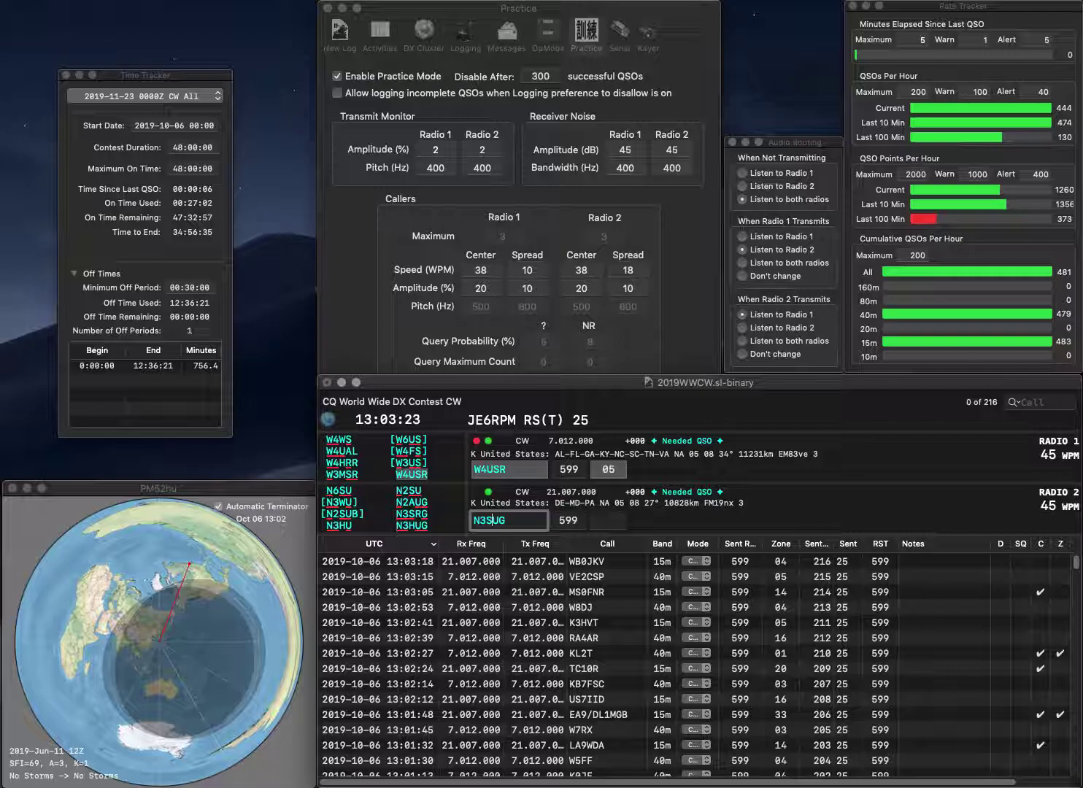
key("BackSpace")
type("H")
key("Return")
key("Return")
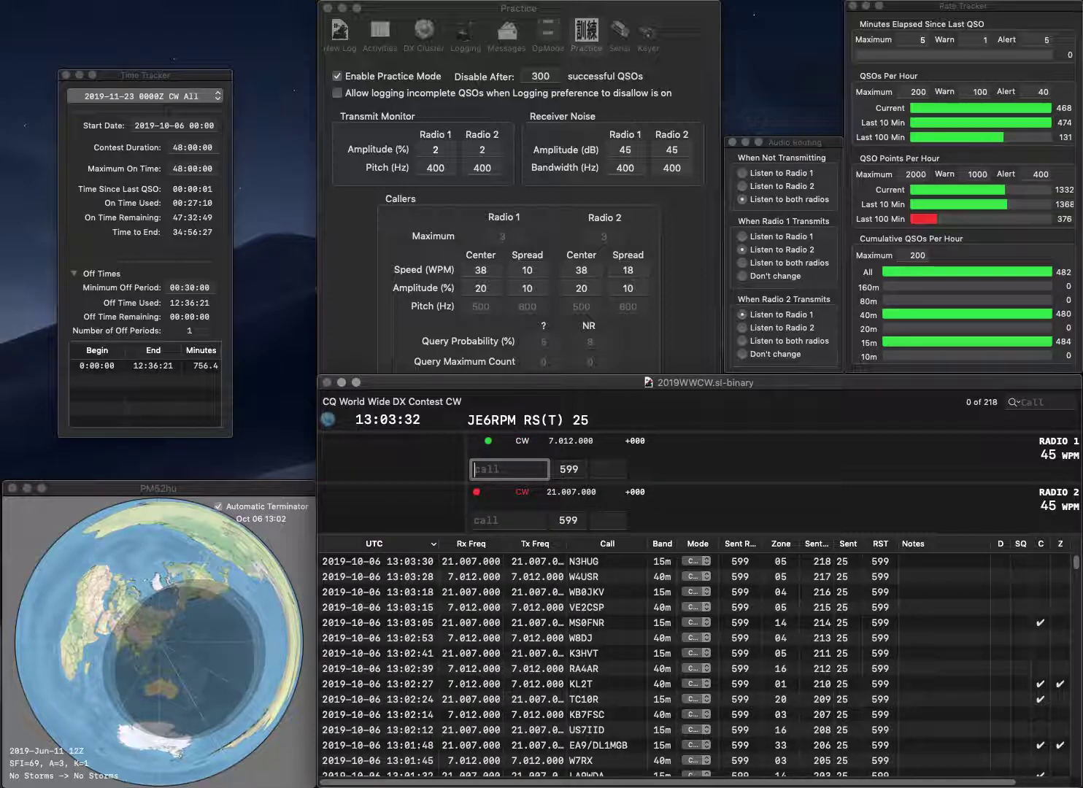
Send partial calls on 40m and 15m for the next two stations
type("T")
key("Return")
type("XX1")
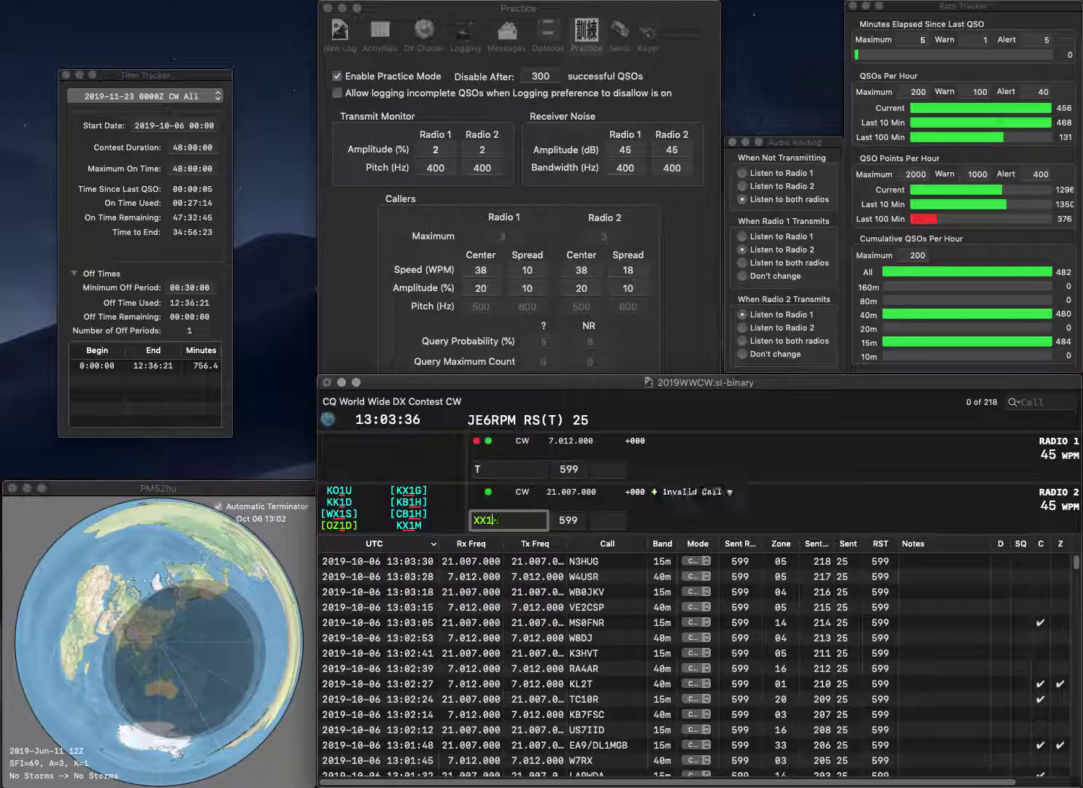
key("Return")
type("E")
key("Return")
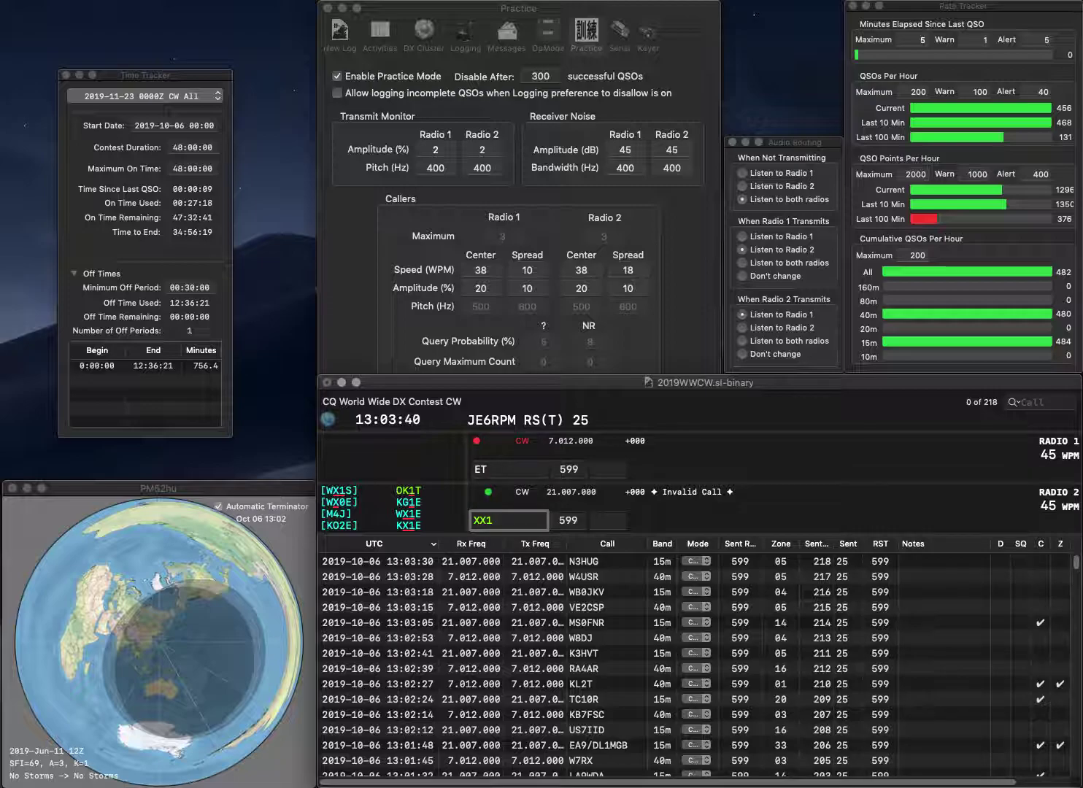
Correct the 15m call to XK150YUKON and send its exchange
type("50Y")
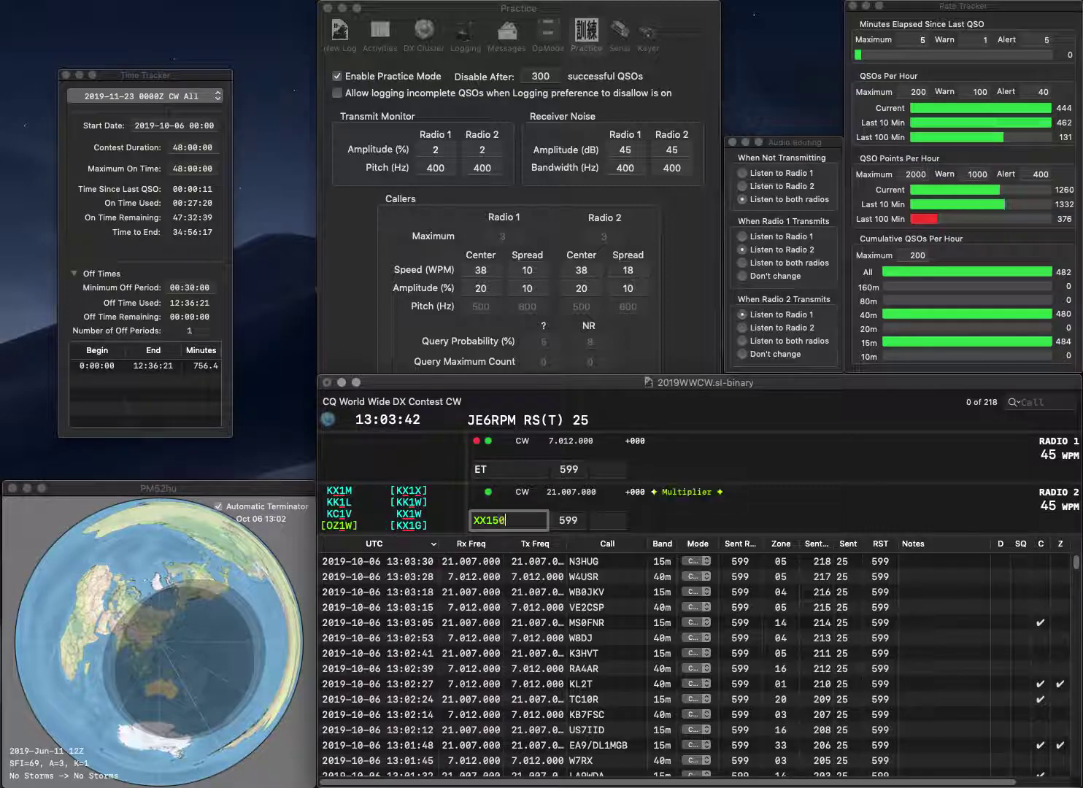
key("Left")
key("Left")
key("Left")
key("Left")
key("BackSpace")
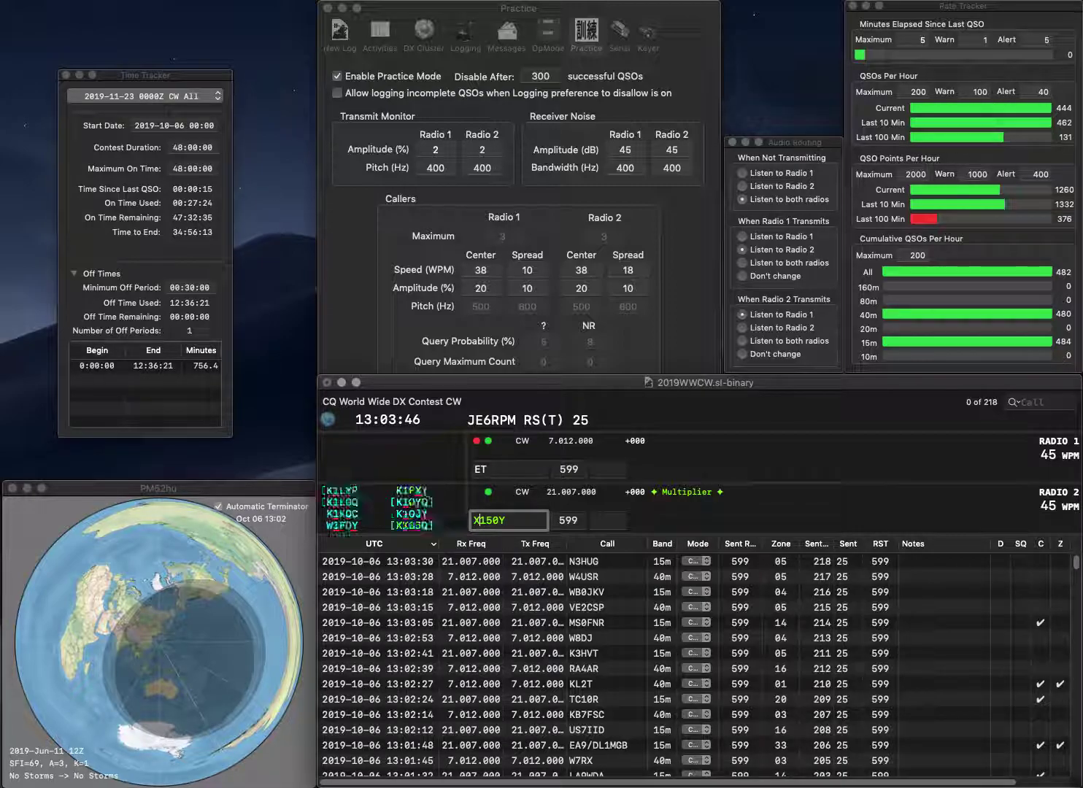
type("K150YUKON")
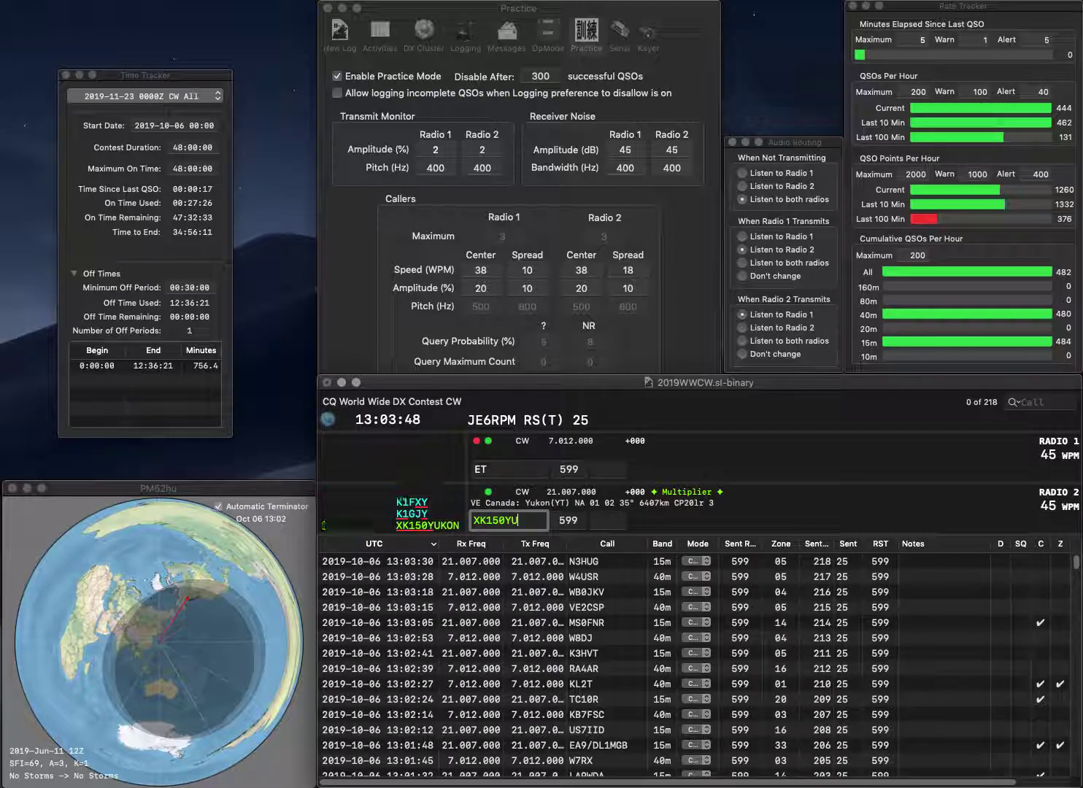
key("Return")
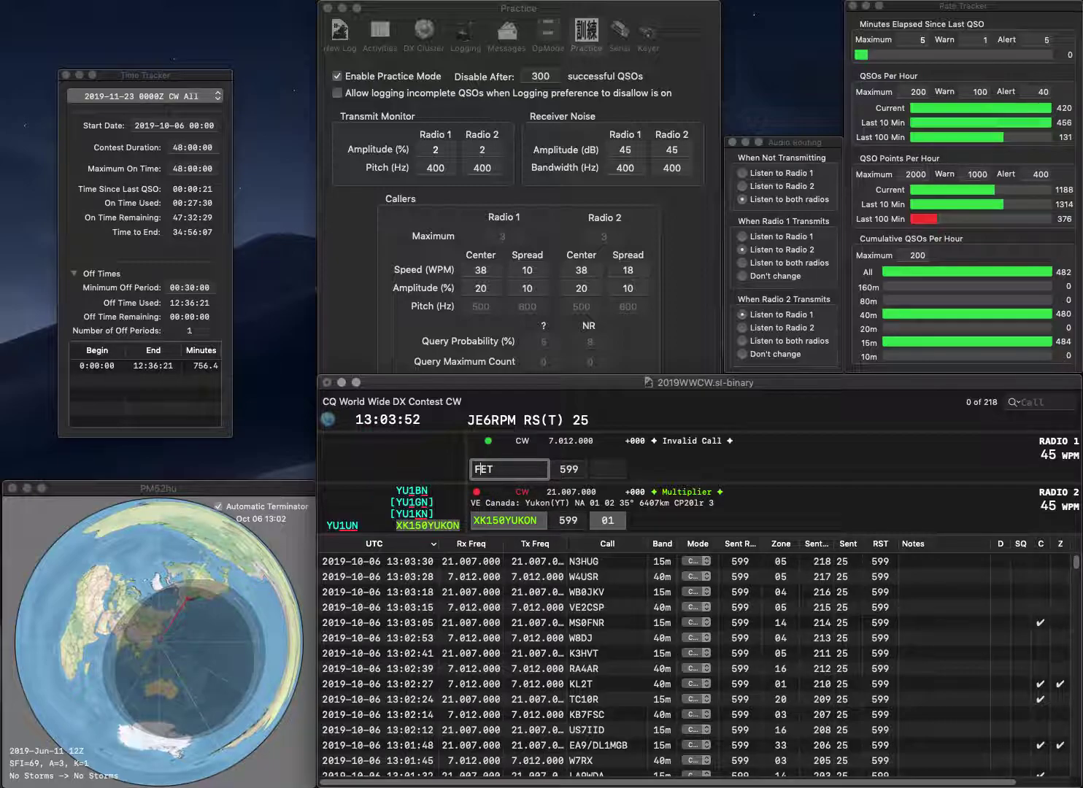
type("4")
key("Return")
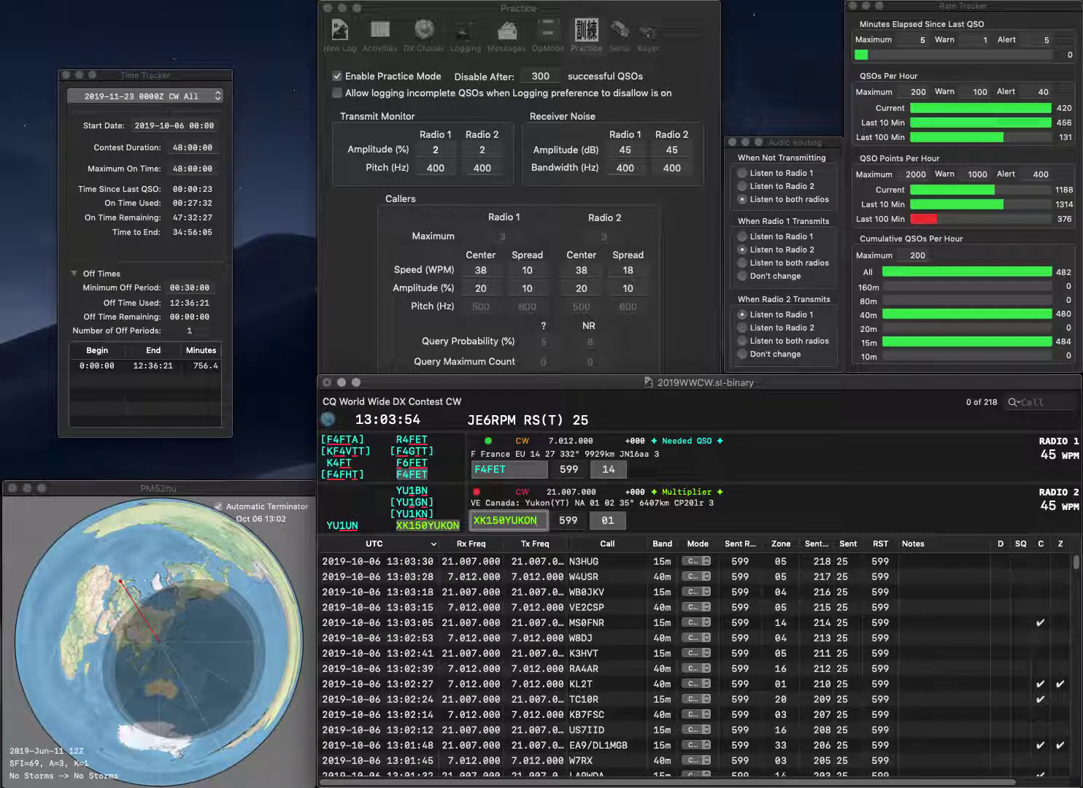
key("Tab")
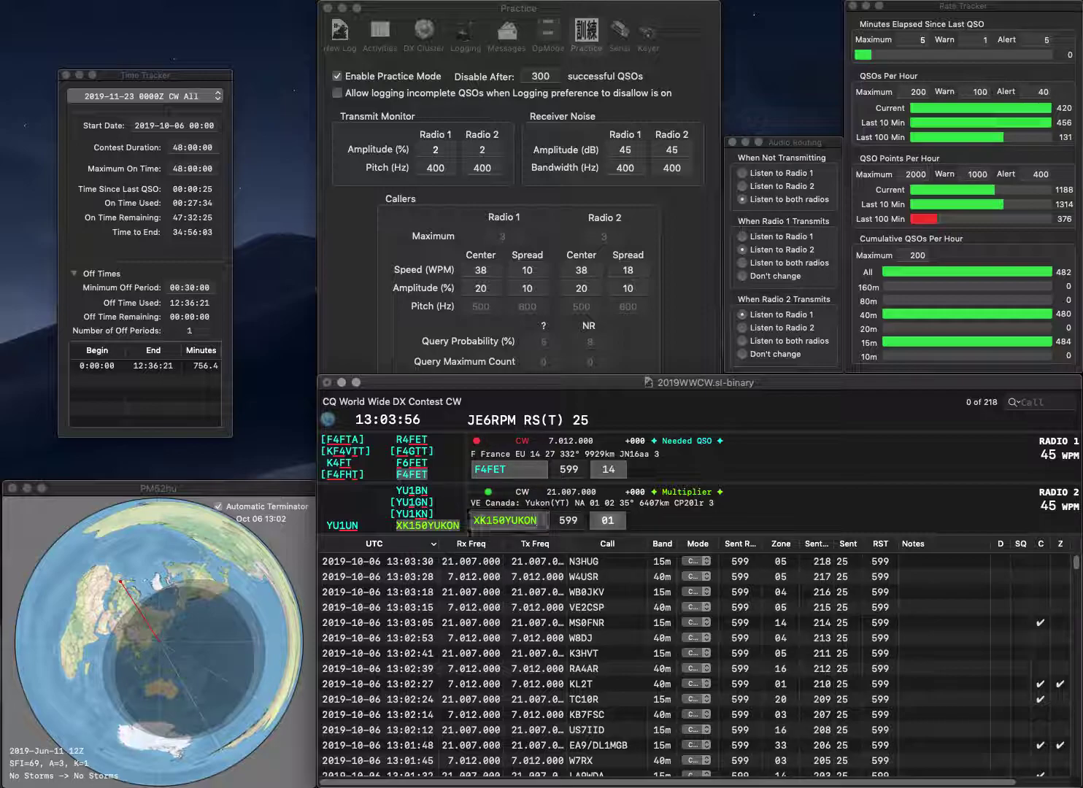
key("Return")
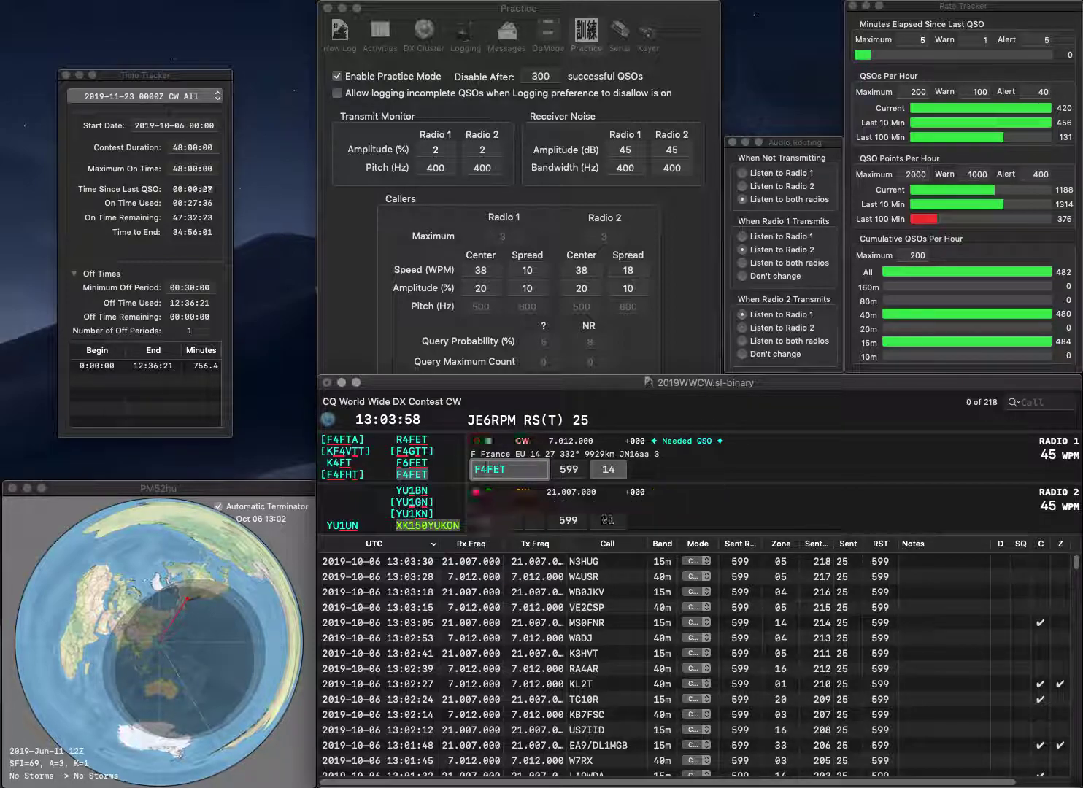
key("Tab")
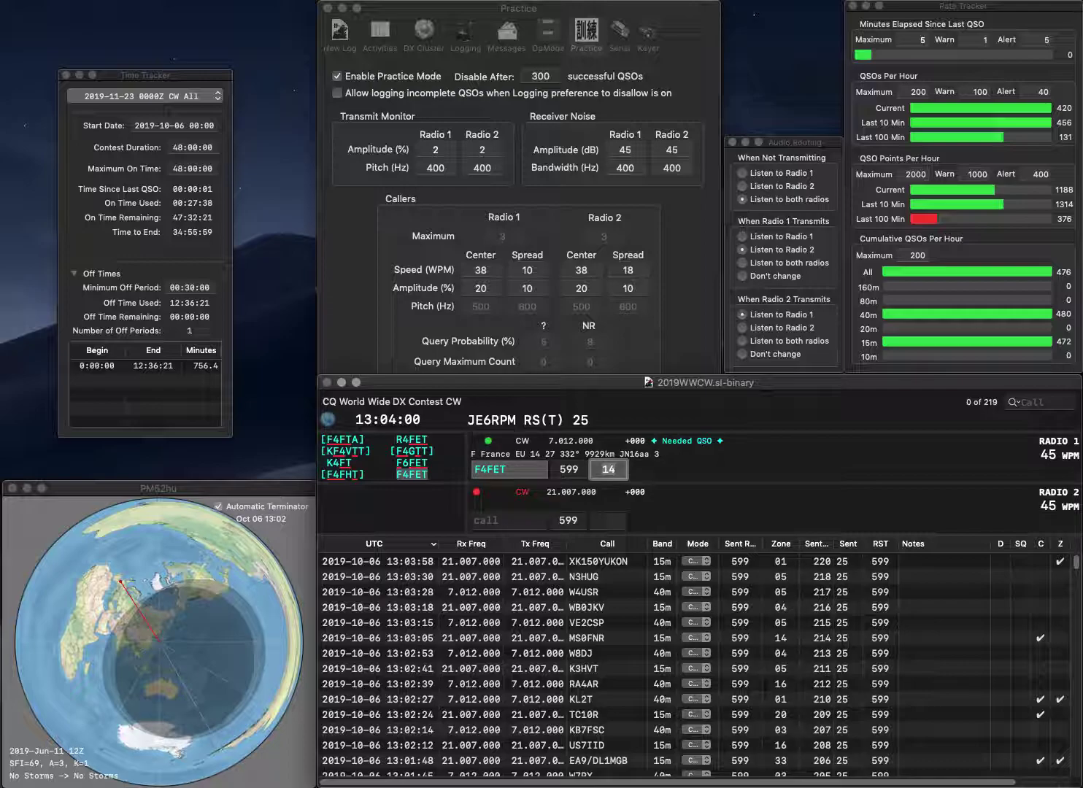
key("Return")
type("UA3")
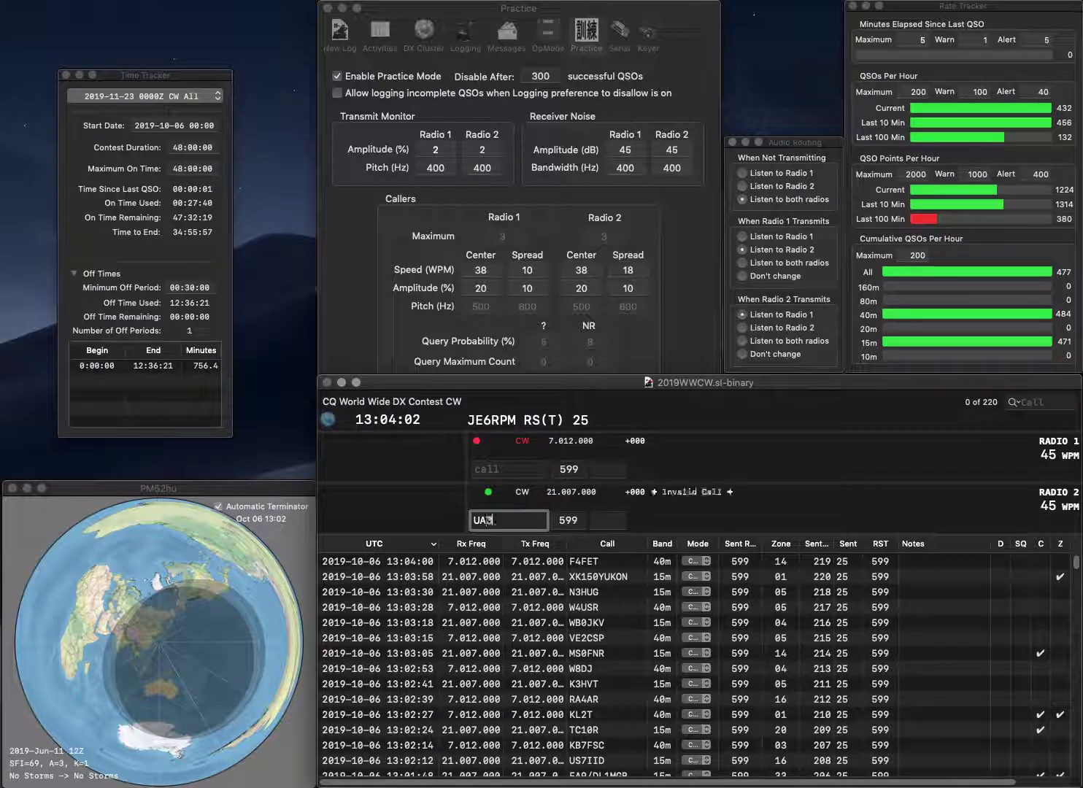
type("ABJ")
key("Return")
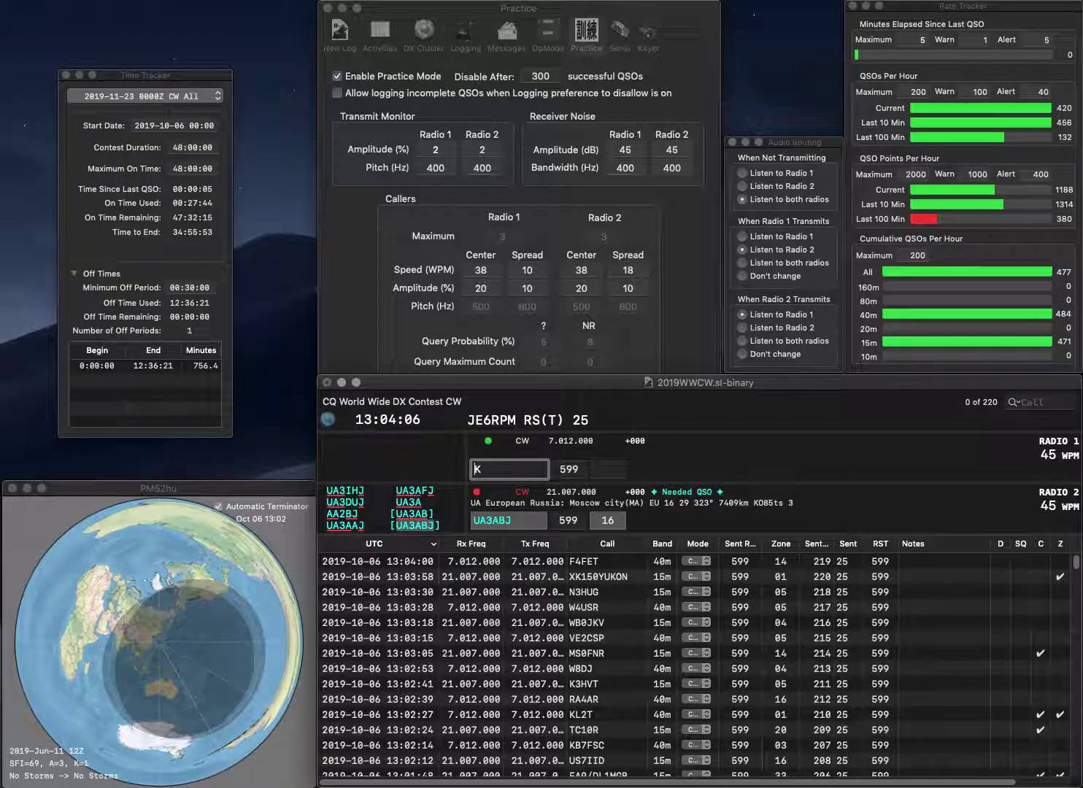
key("Return")
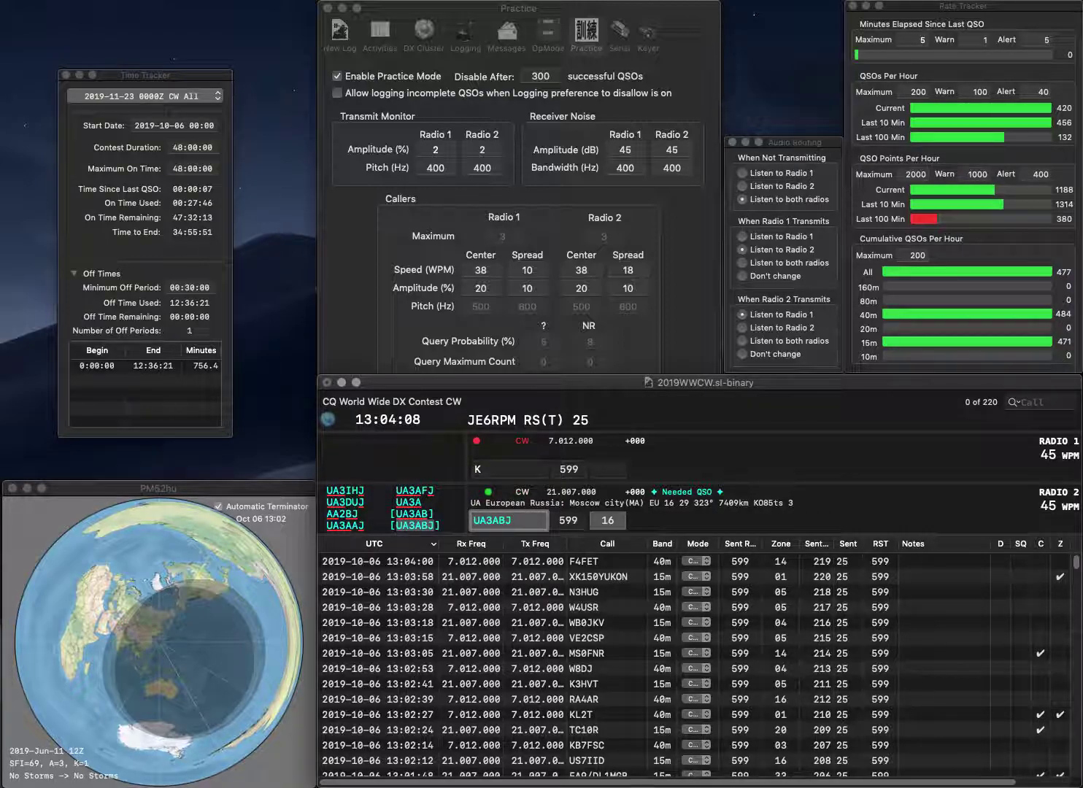
key("Return")
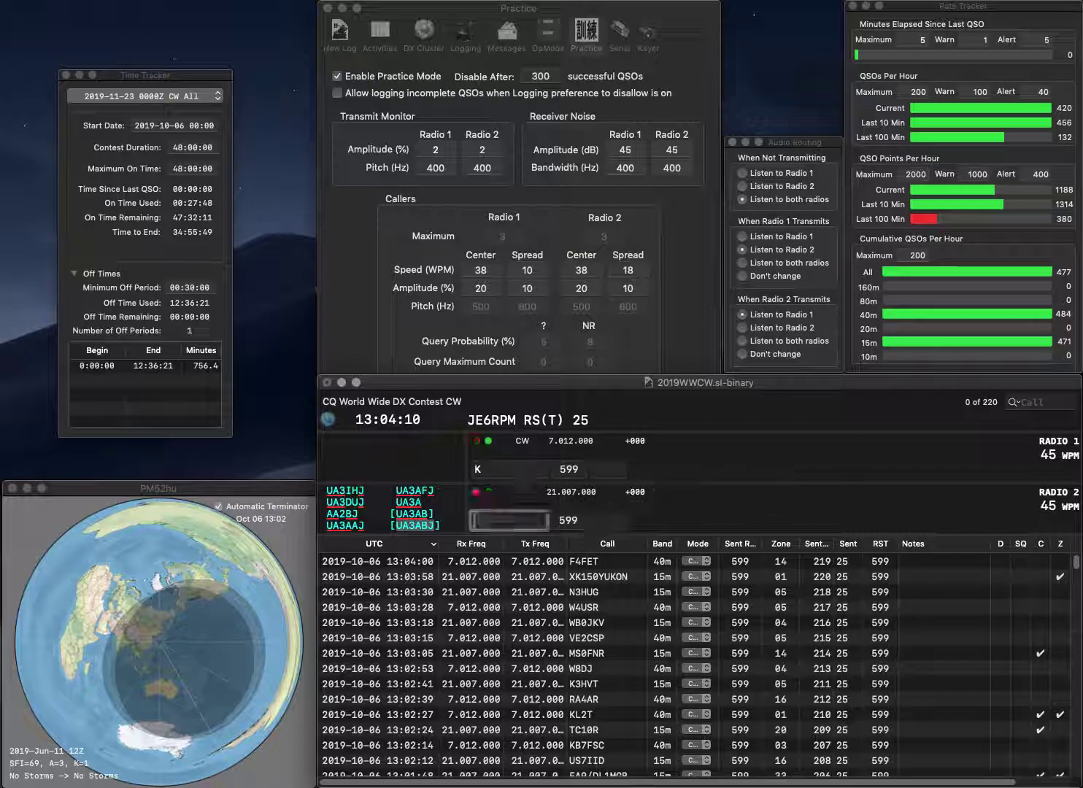
type("G4REW")
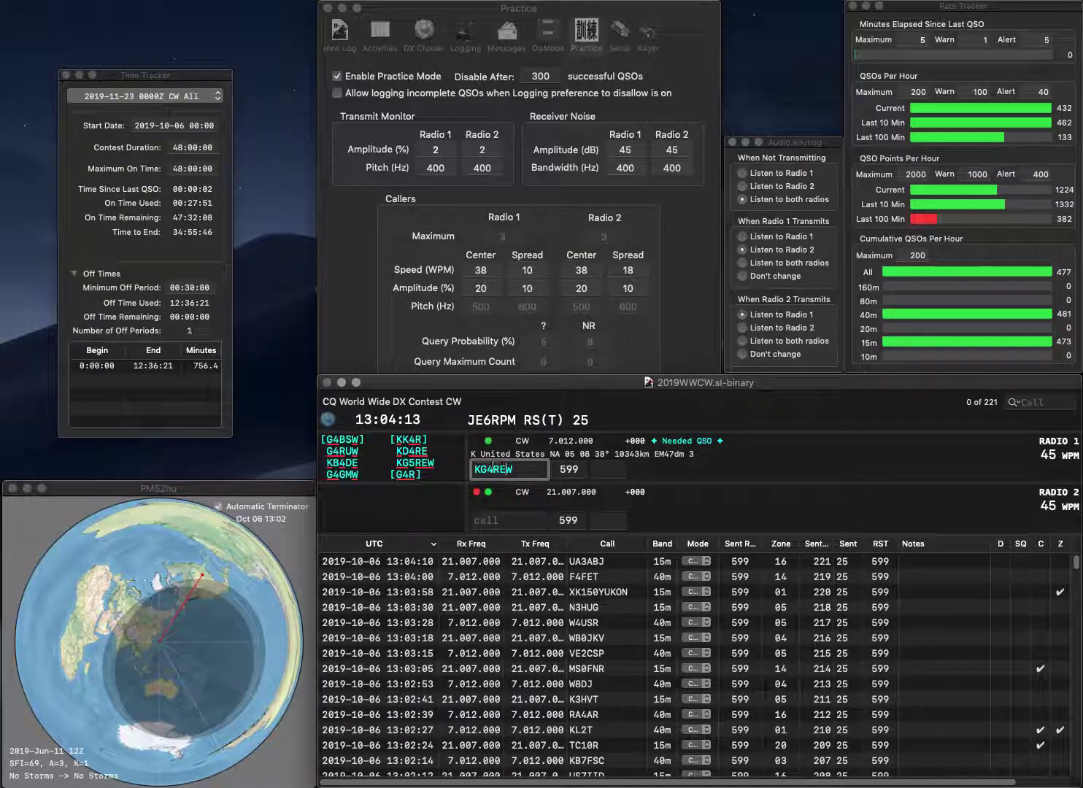
key("BackSpace")
type("5")
key("Return")
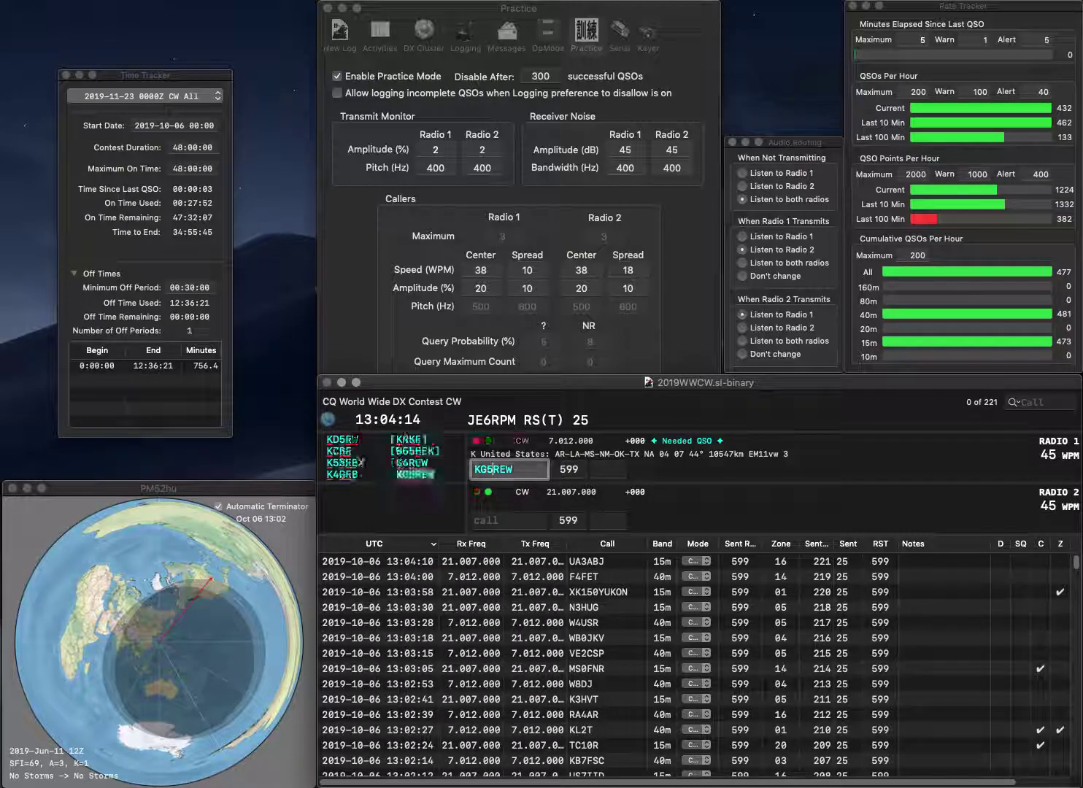
type("SJN")
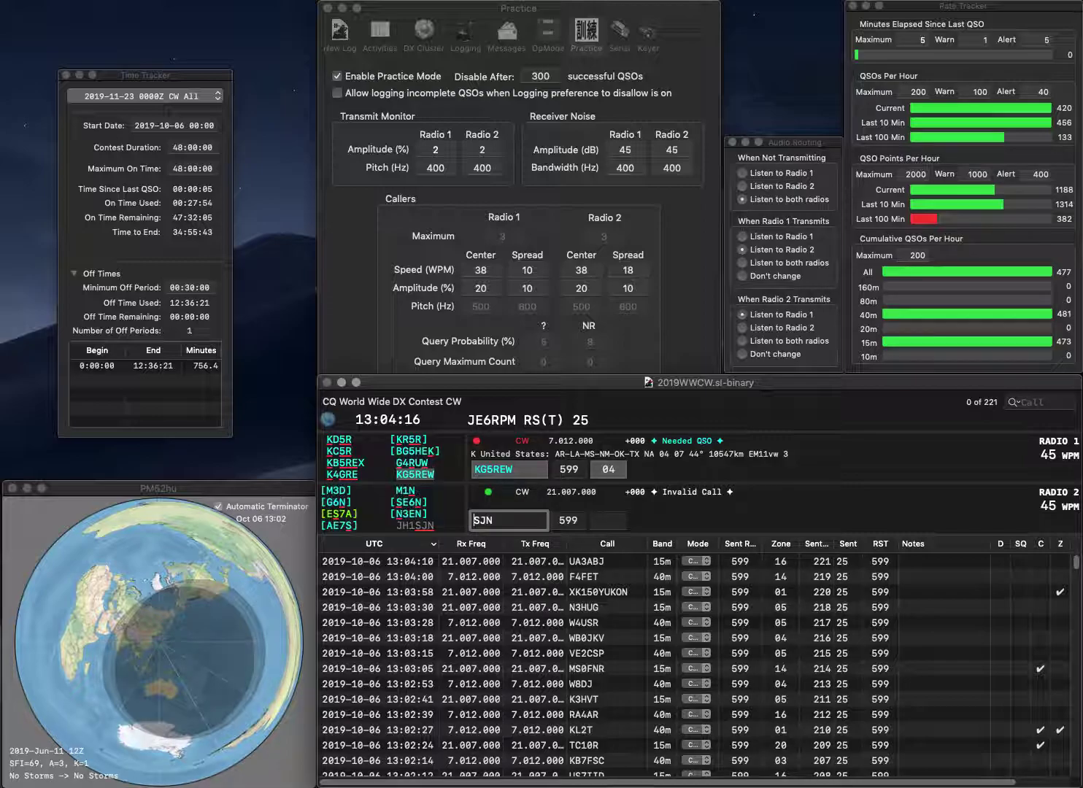
key("Return")
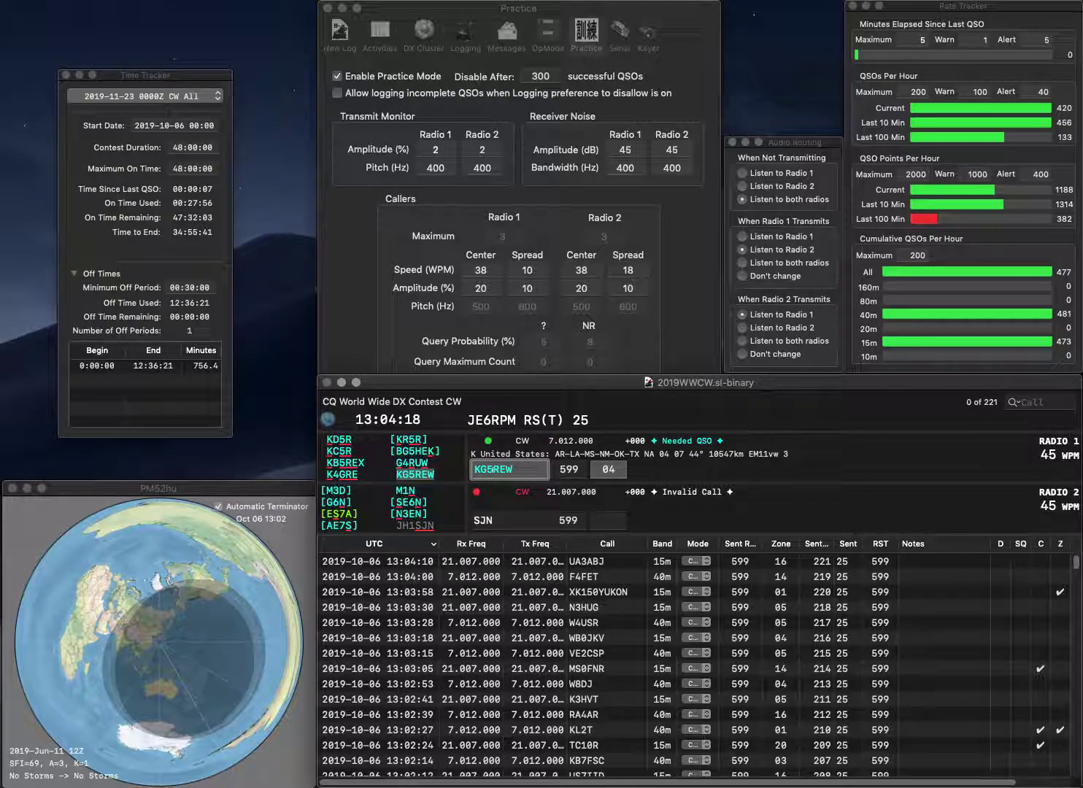
key("Return")
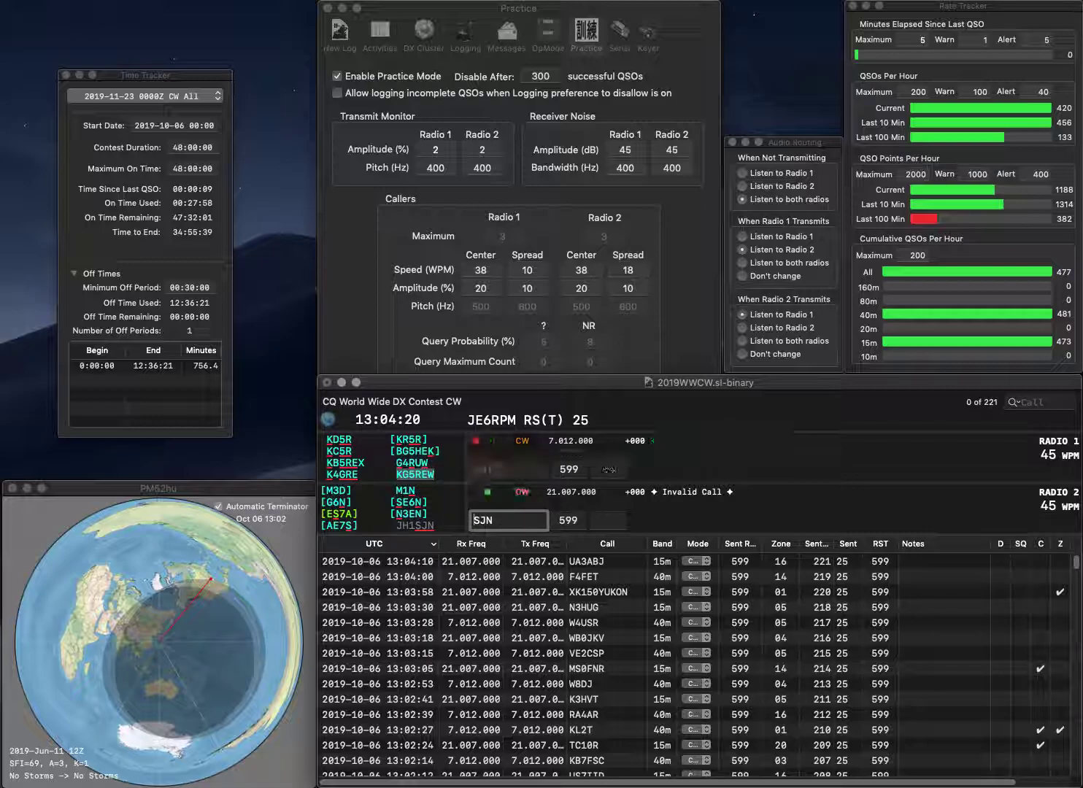
type("KB")
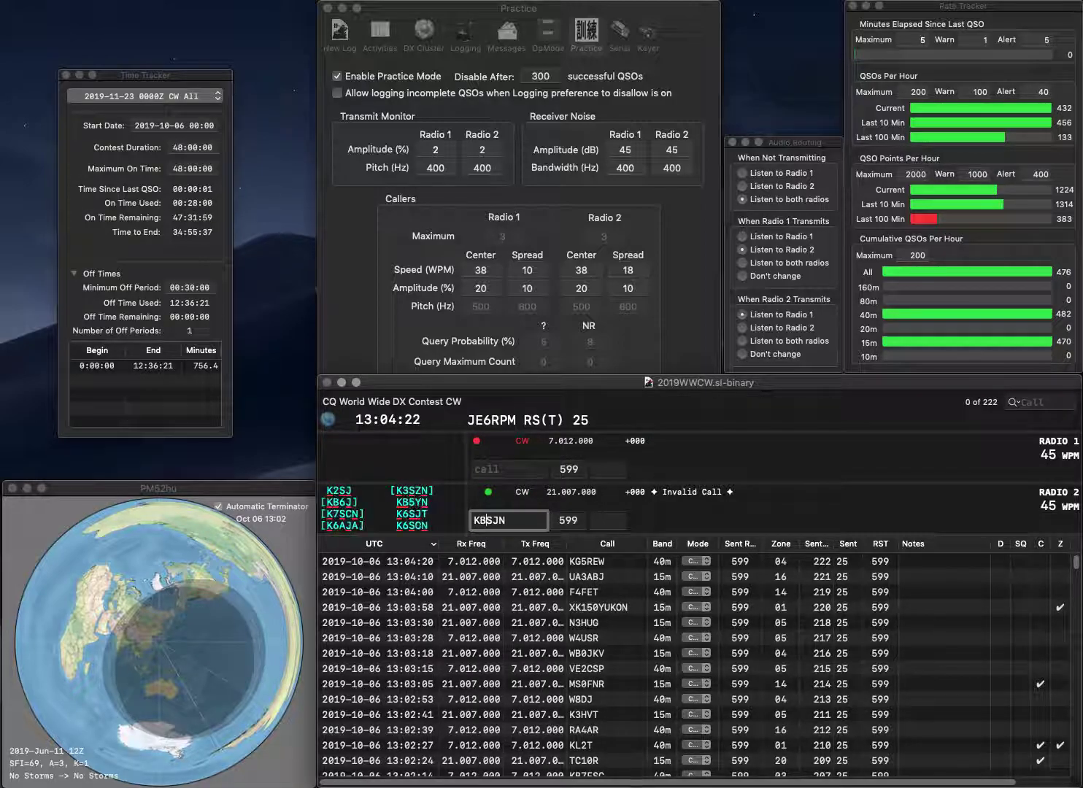
type("9")
key("Delete")
type("H")
key("Return")
type("XL")
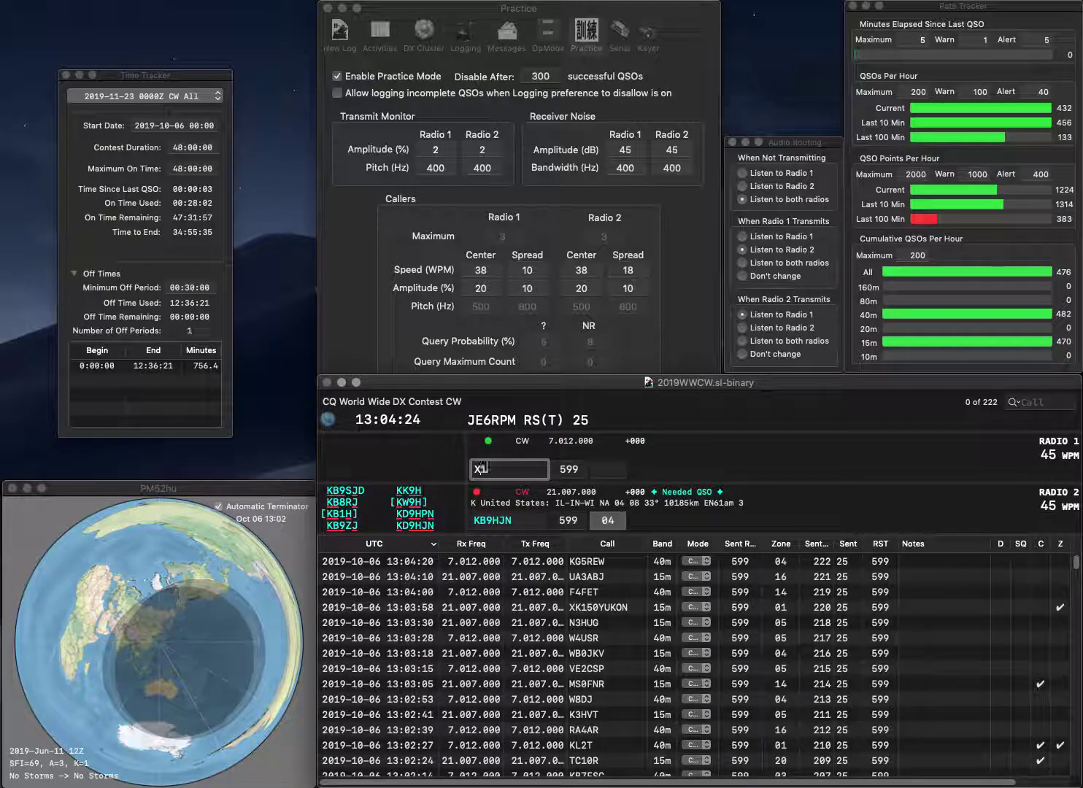
type("Z")
type("S")
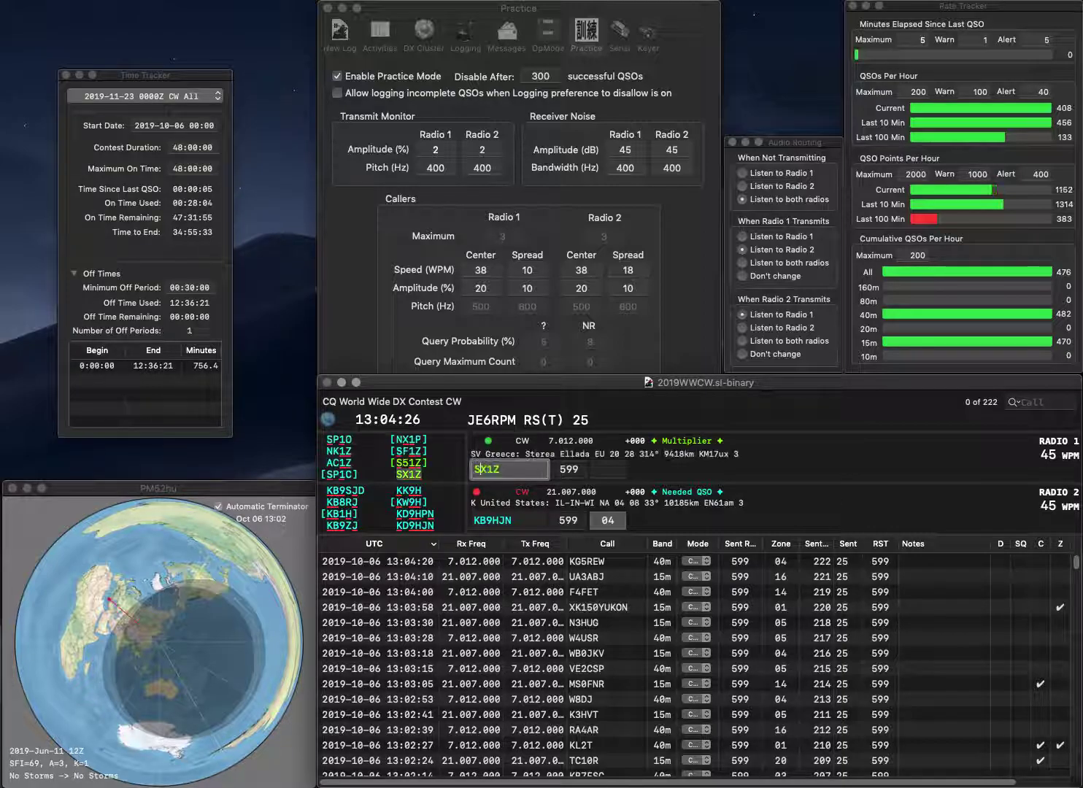
key("Return")
Correct the 15m call to KD9HJN, then log SX1Z and KD9HJN
key("BackSpace")
key("BackSpace")
type("D9")
key("Return")
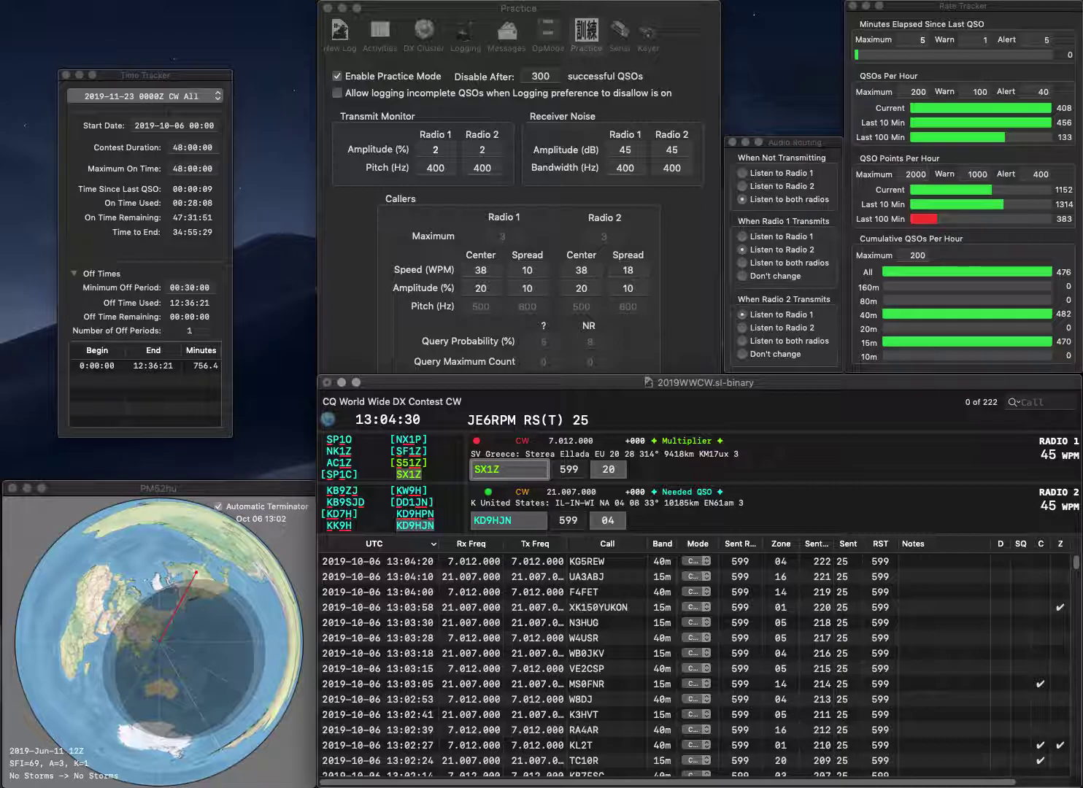
key("Tab")
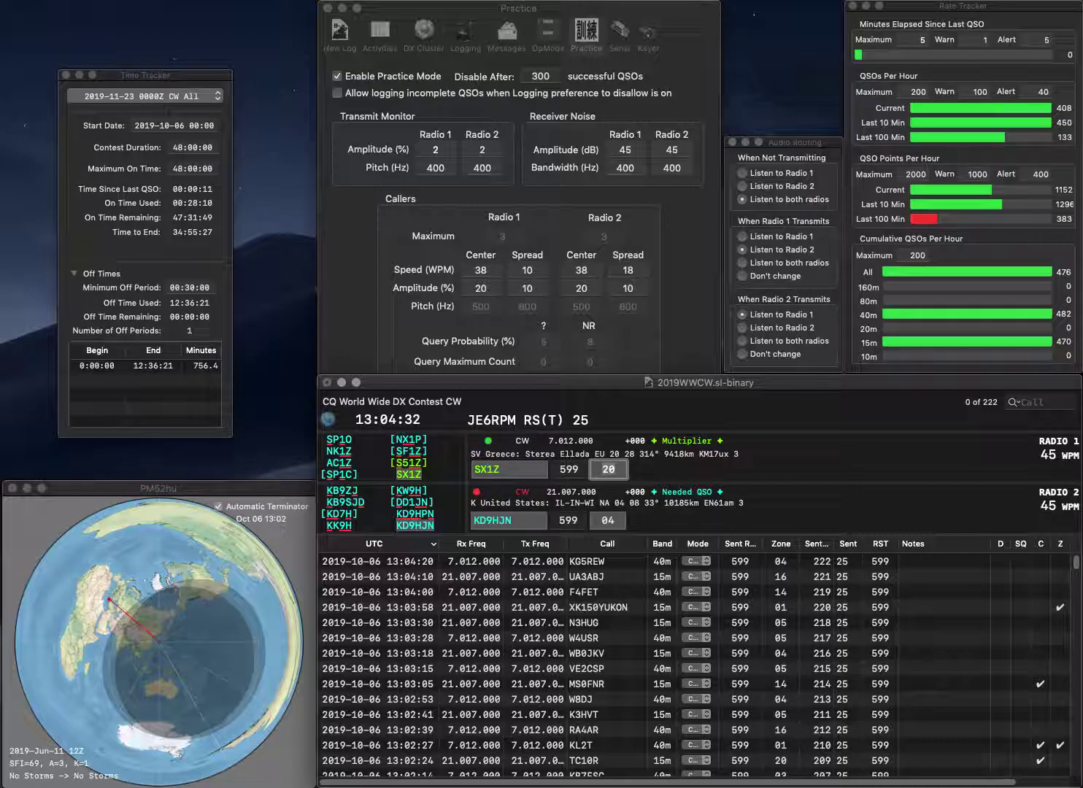
key("Return")
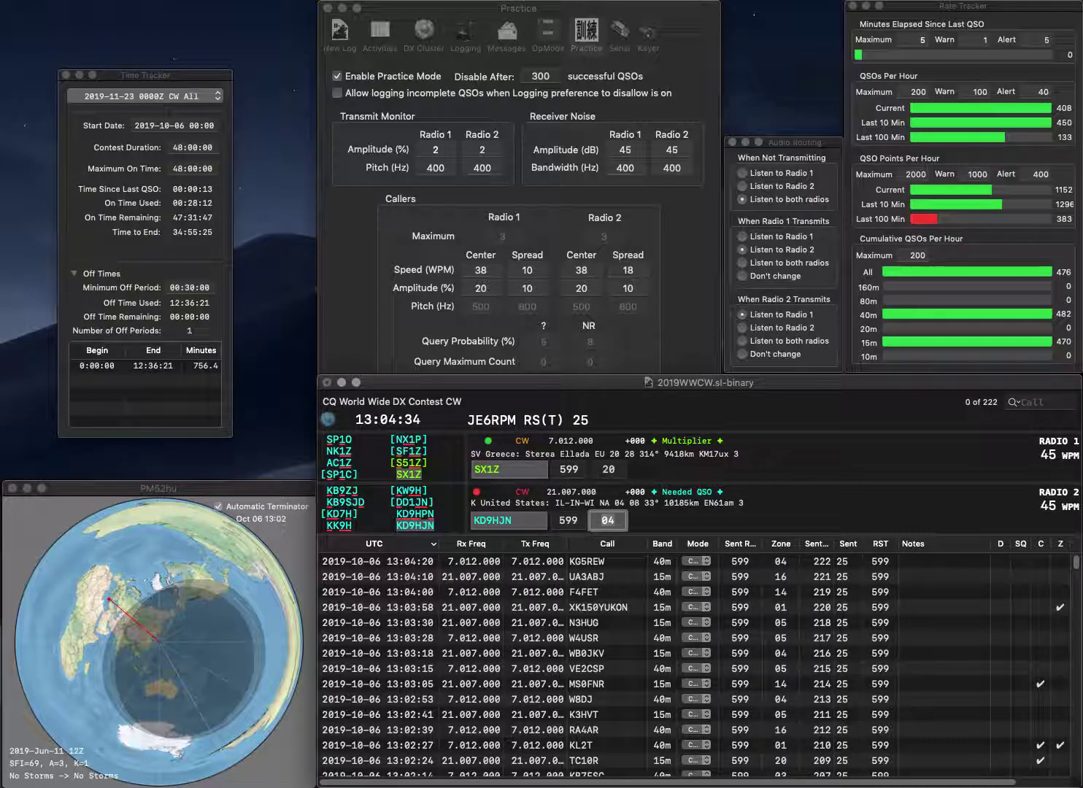
key("Return")
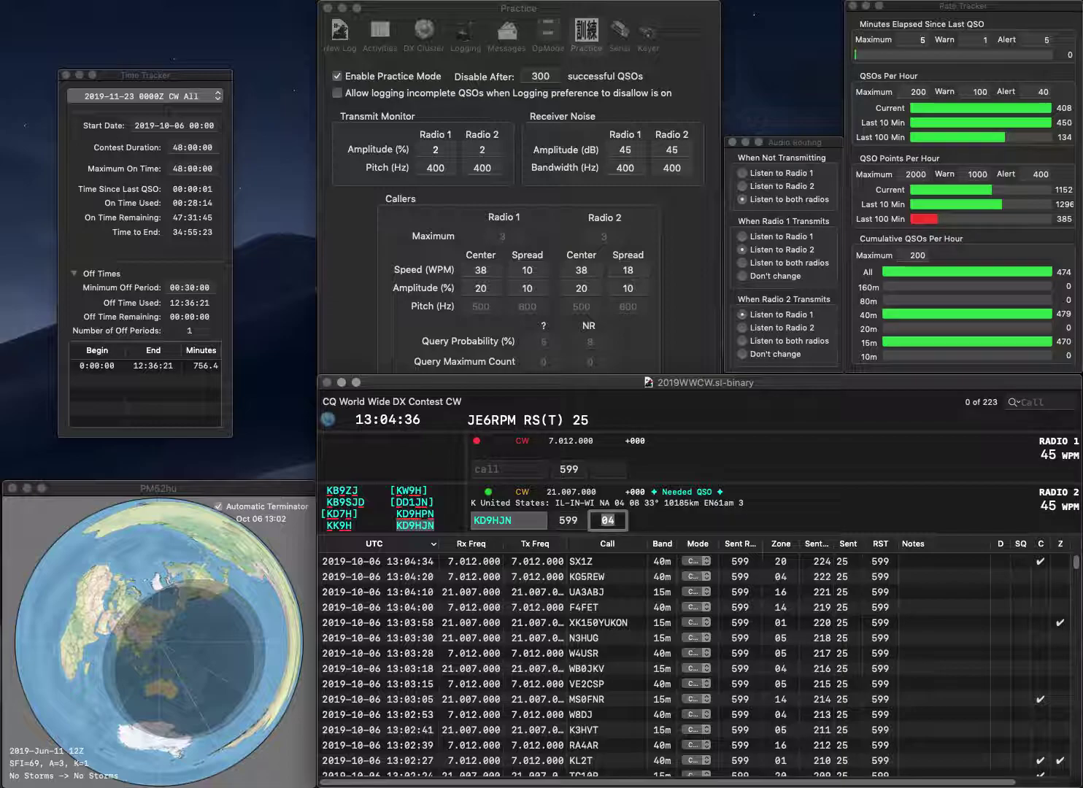
type("VE7BC")
key("Return")
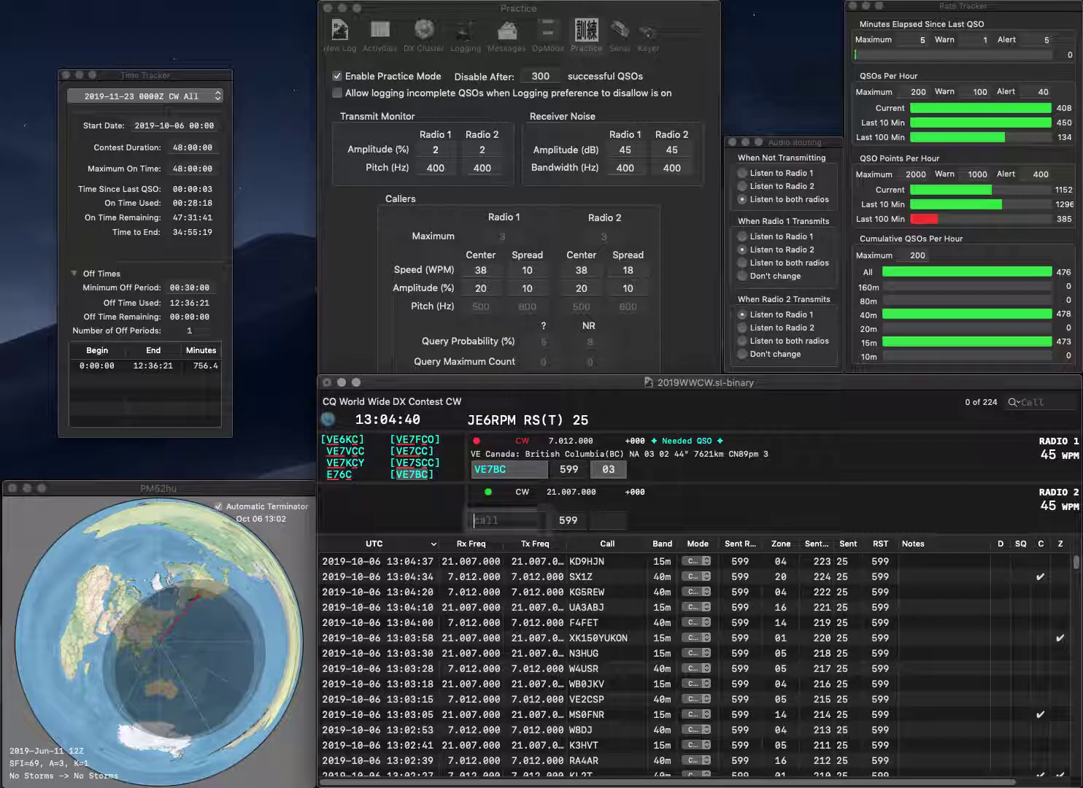
type("DJ1PQ")
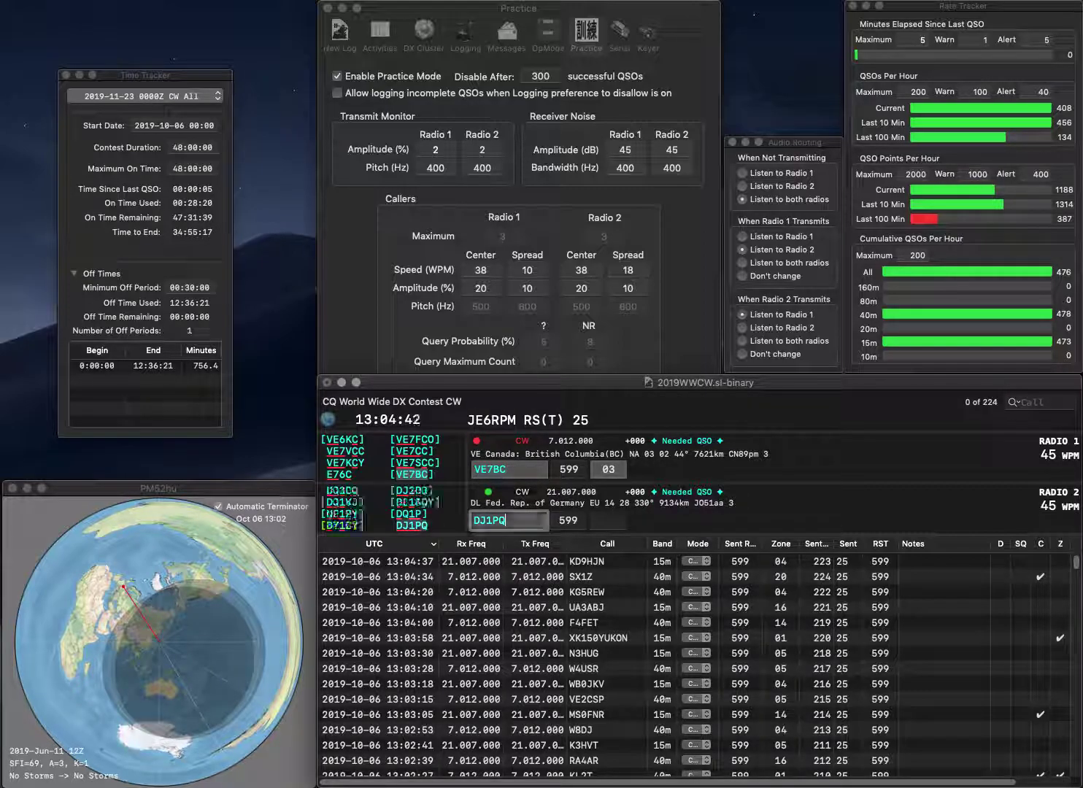
key("Return")
key("Tab")
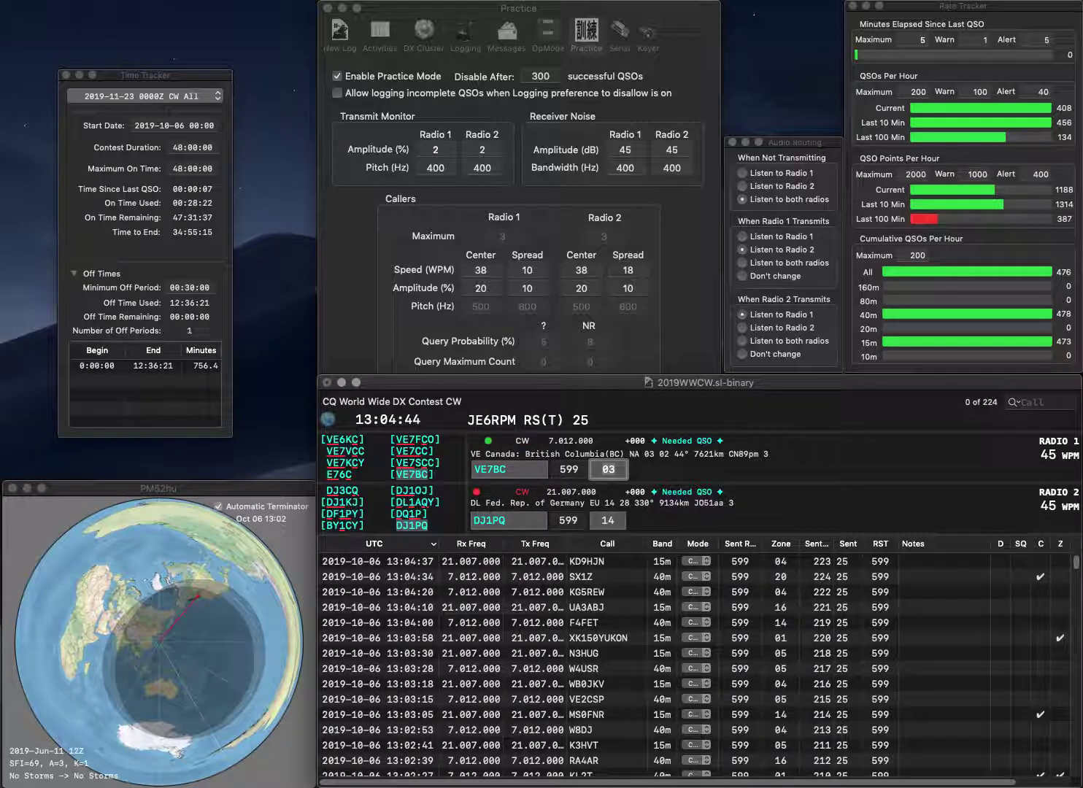
key("Return")
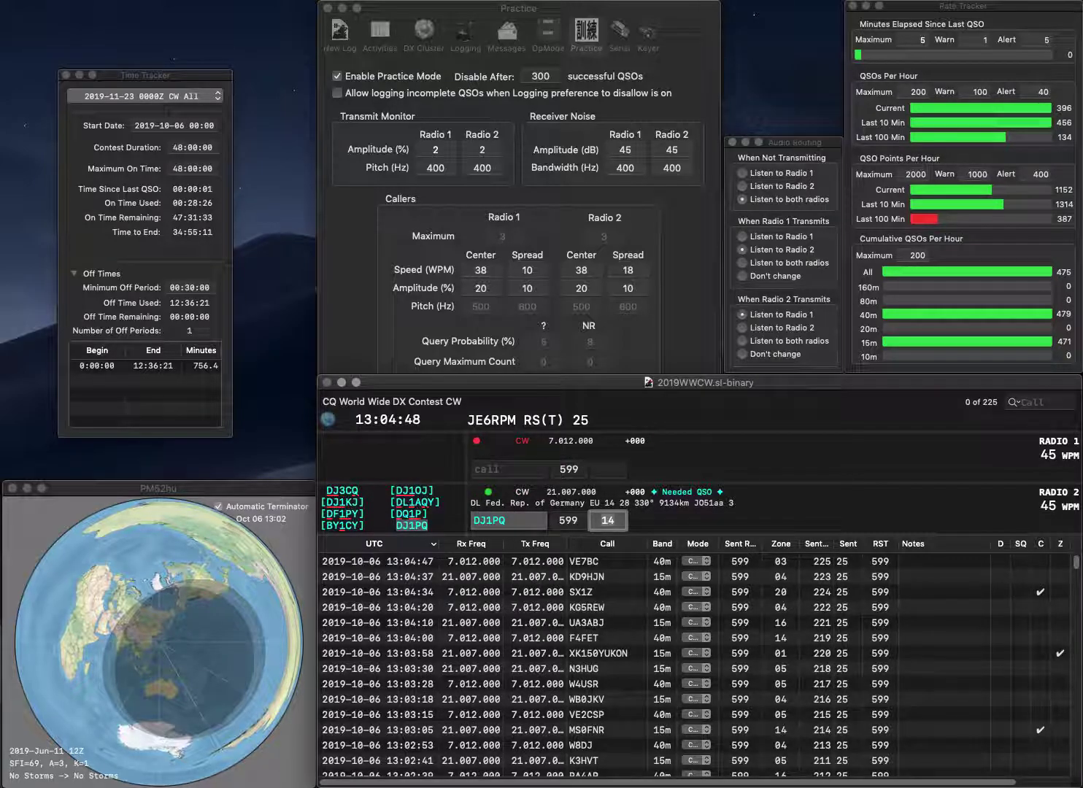
key("Return")
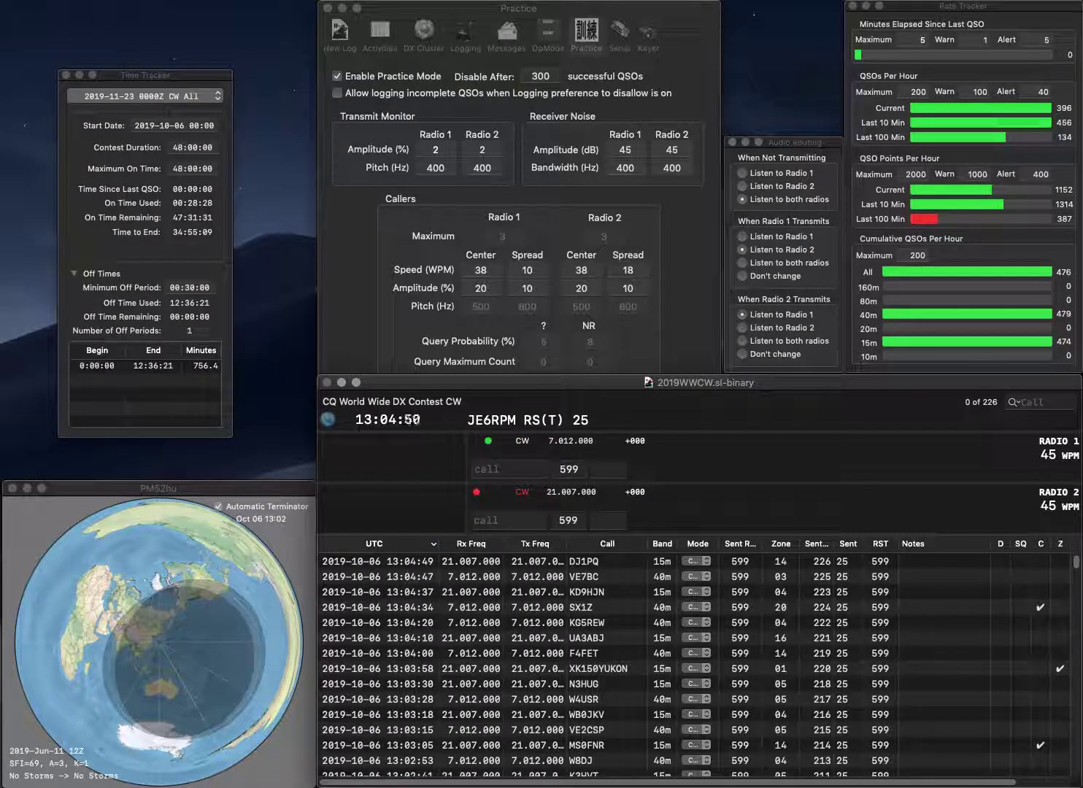
type("ZS")
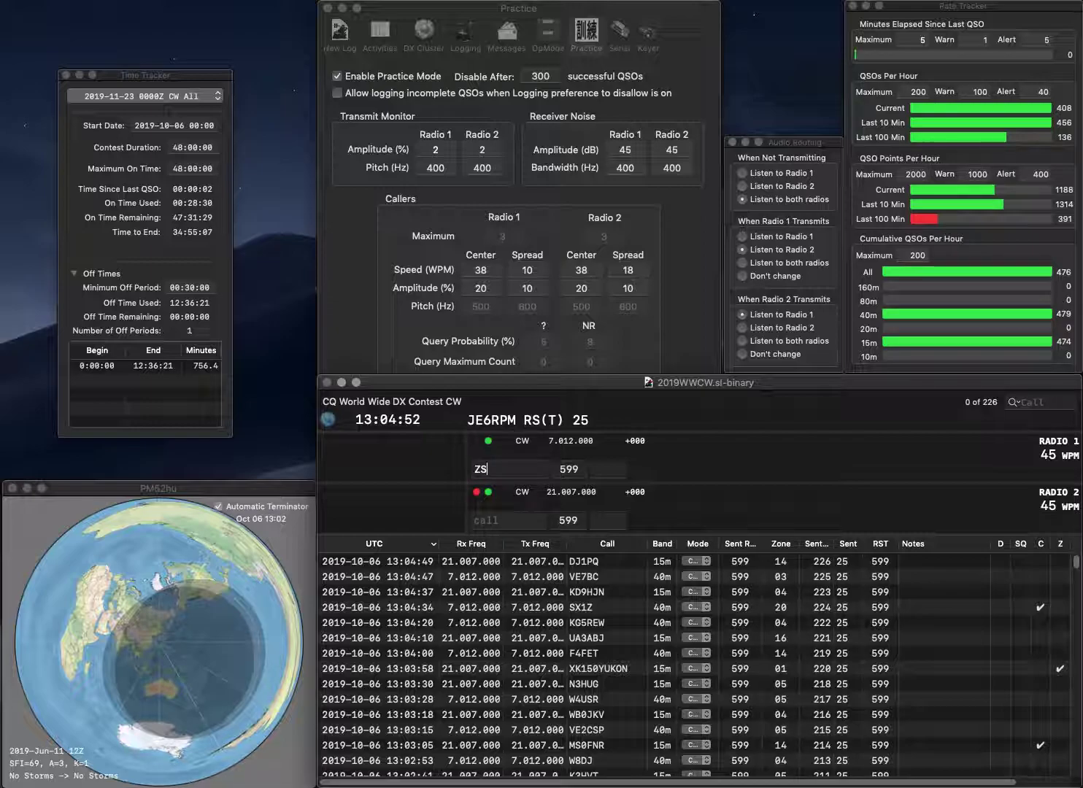
type("5TX")
key("Return")
type("AA4AQ")
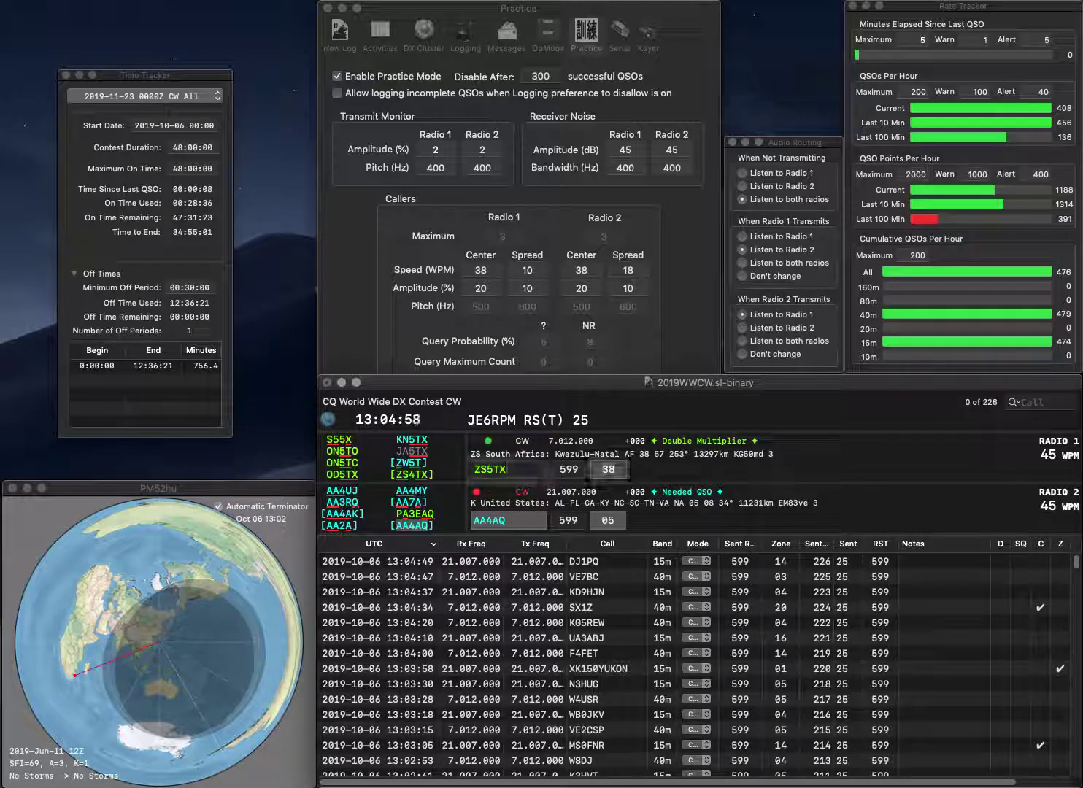
key("Left")
key("Left")
key("BackSpace")
type("4")
key("BackSpace")
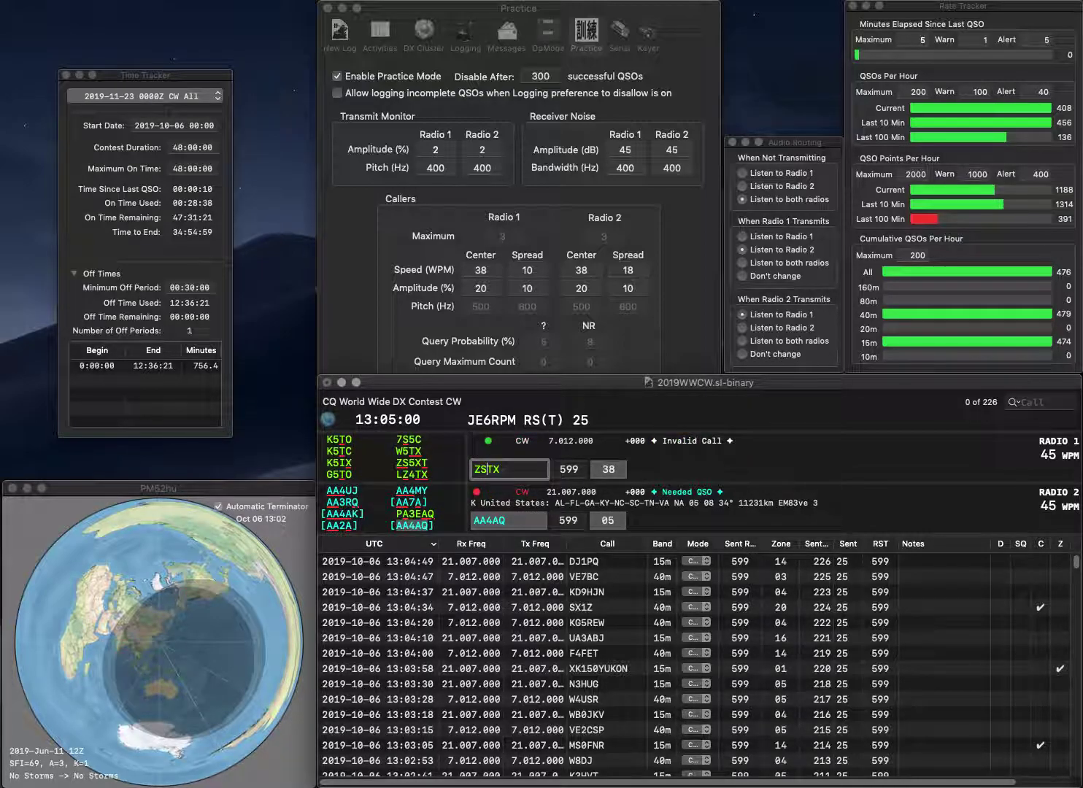
type("5")
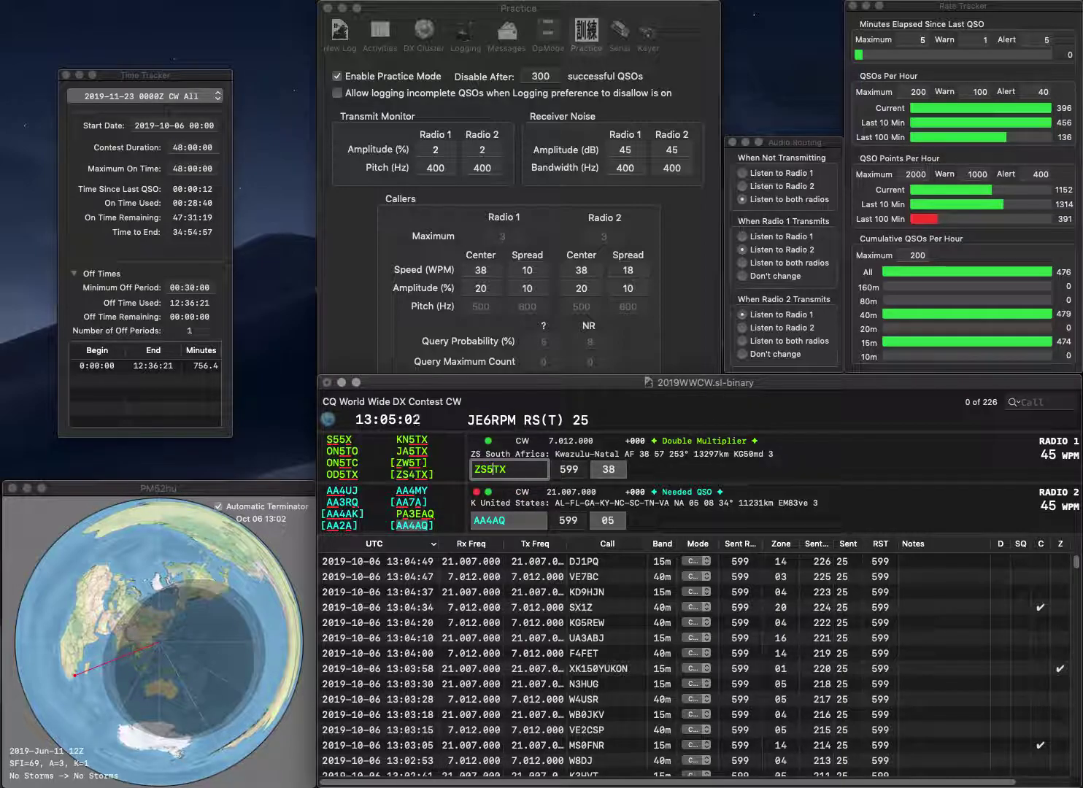
key("Right")
key("Right")
type("T")
key("Return")
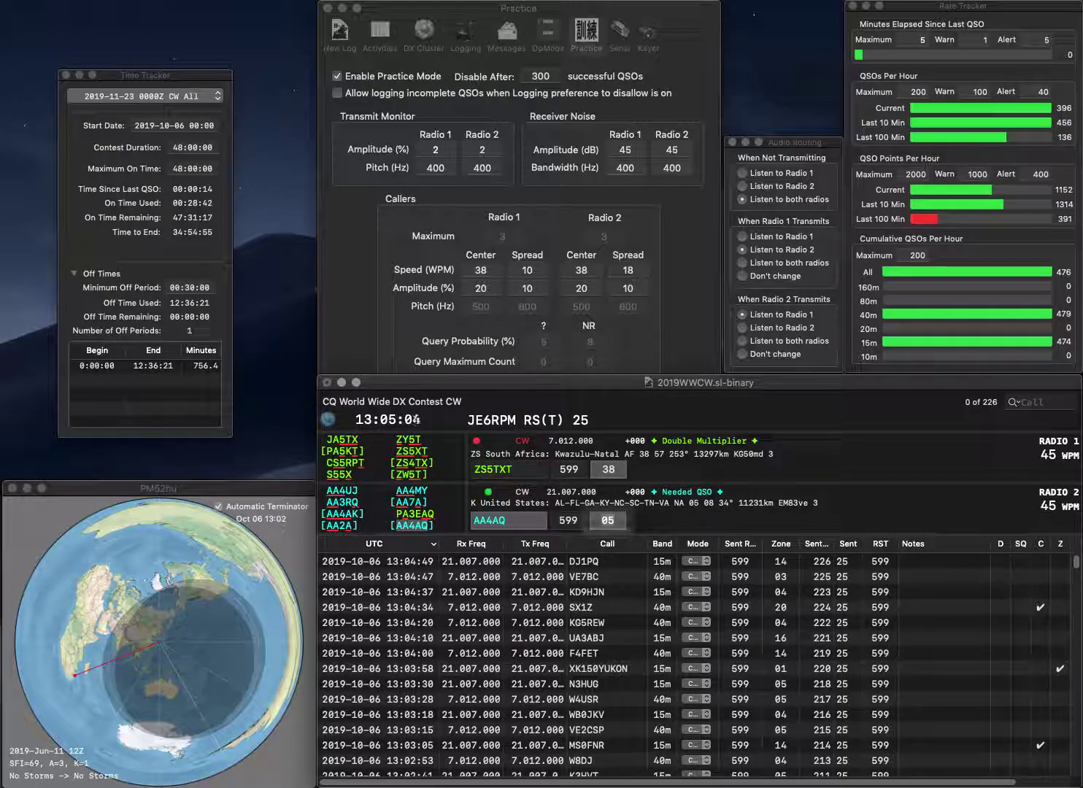
Resend the edited 40m call and correct the 15m call to end in XJ
left_click(512, 467)
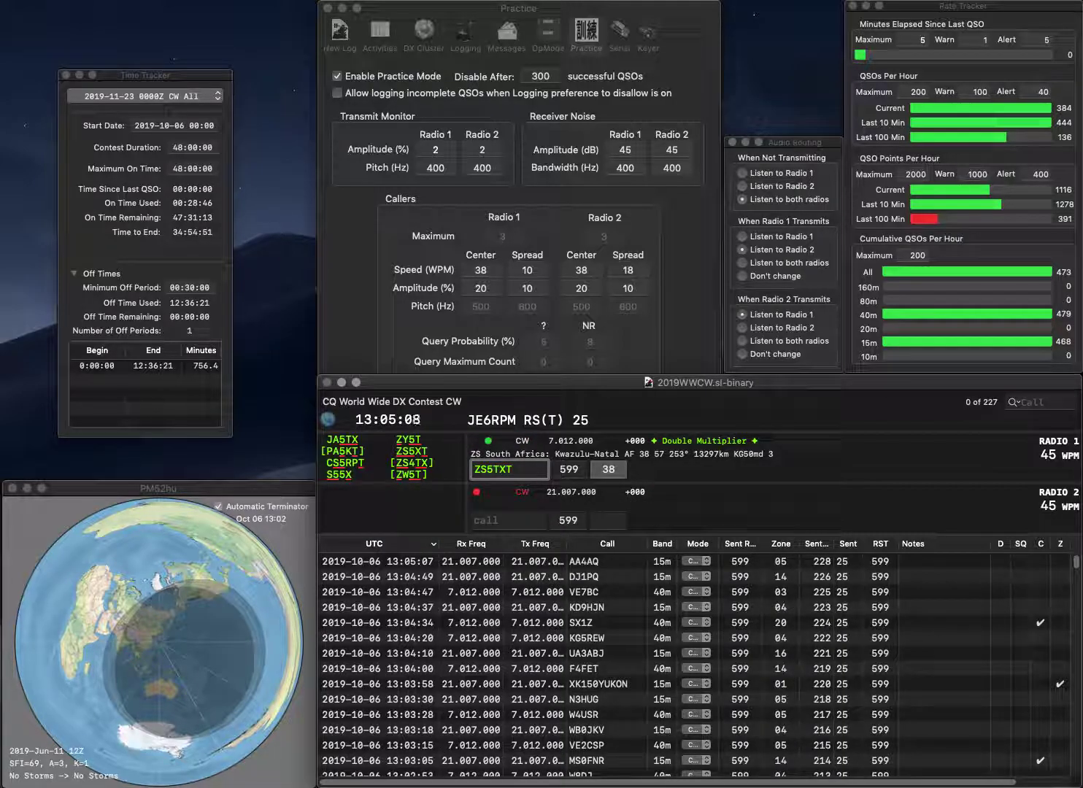
key("Return")
type("SC")
key("BackSpace")
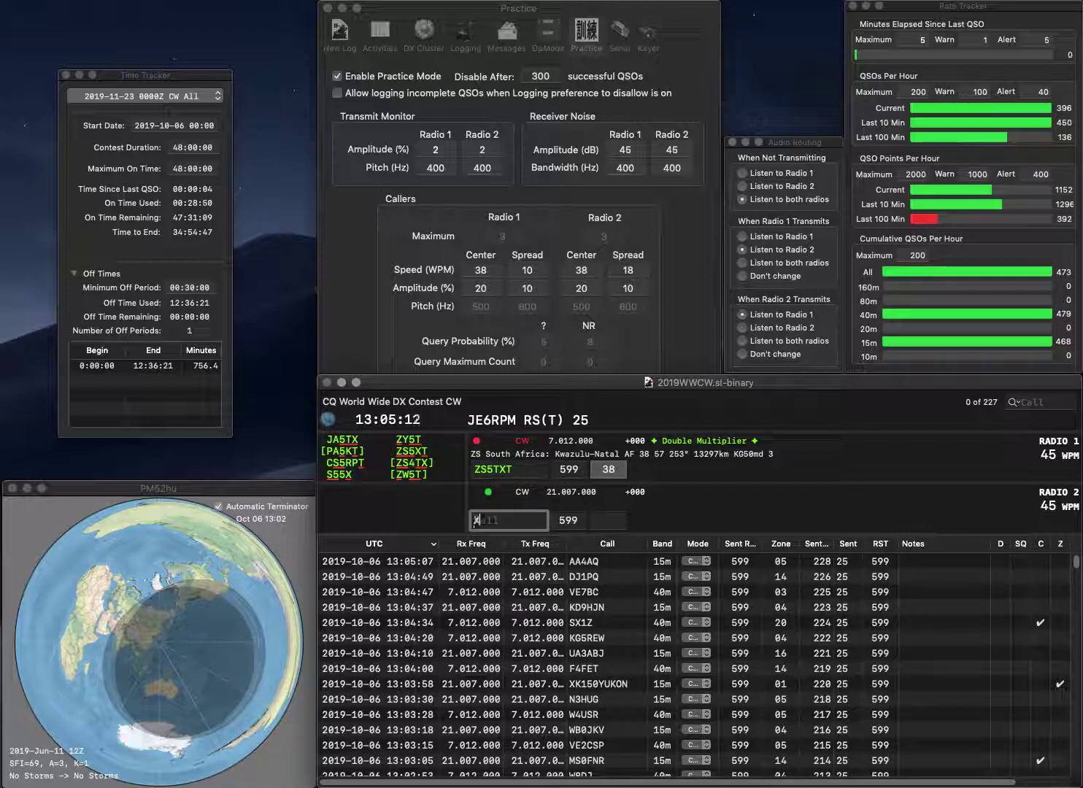
type("XJ")
left_click(503, 468)
key("BackSpace")
key("BackSpace")
type("5XT")
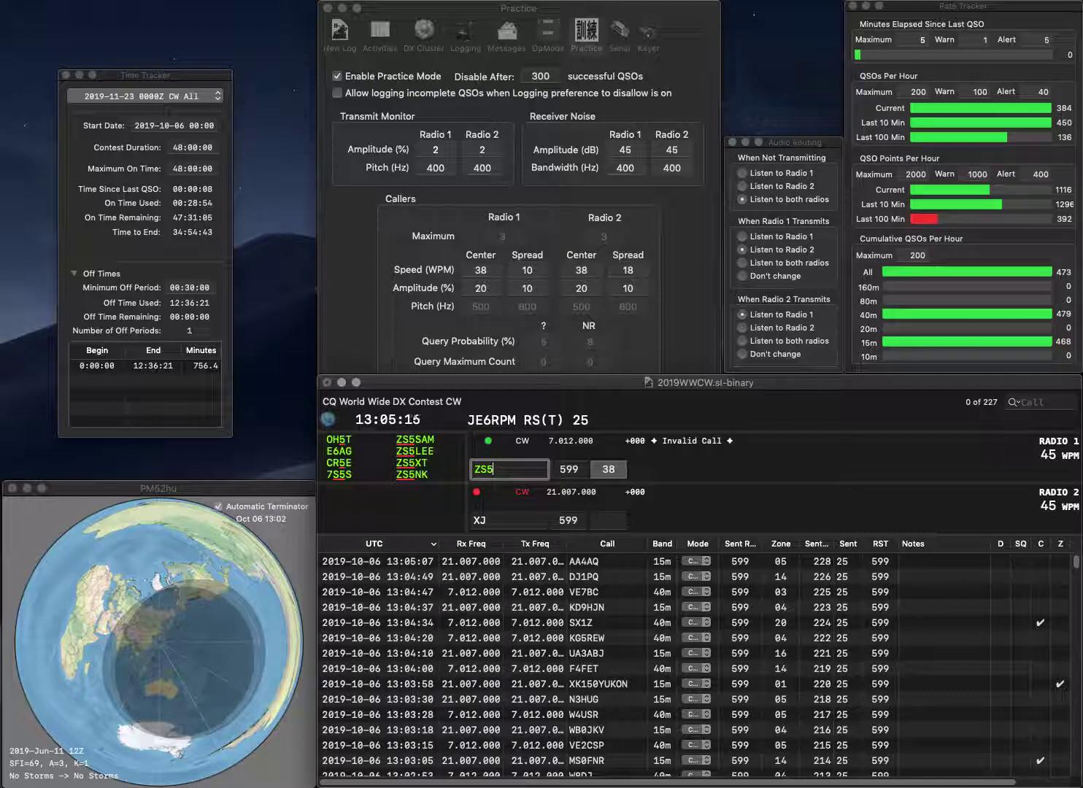
key("Return")
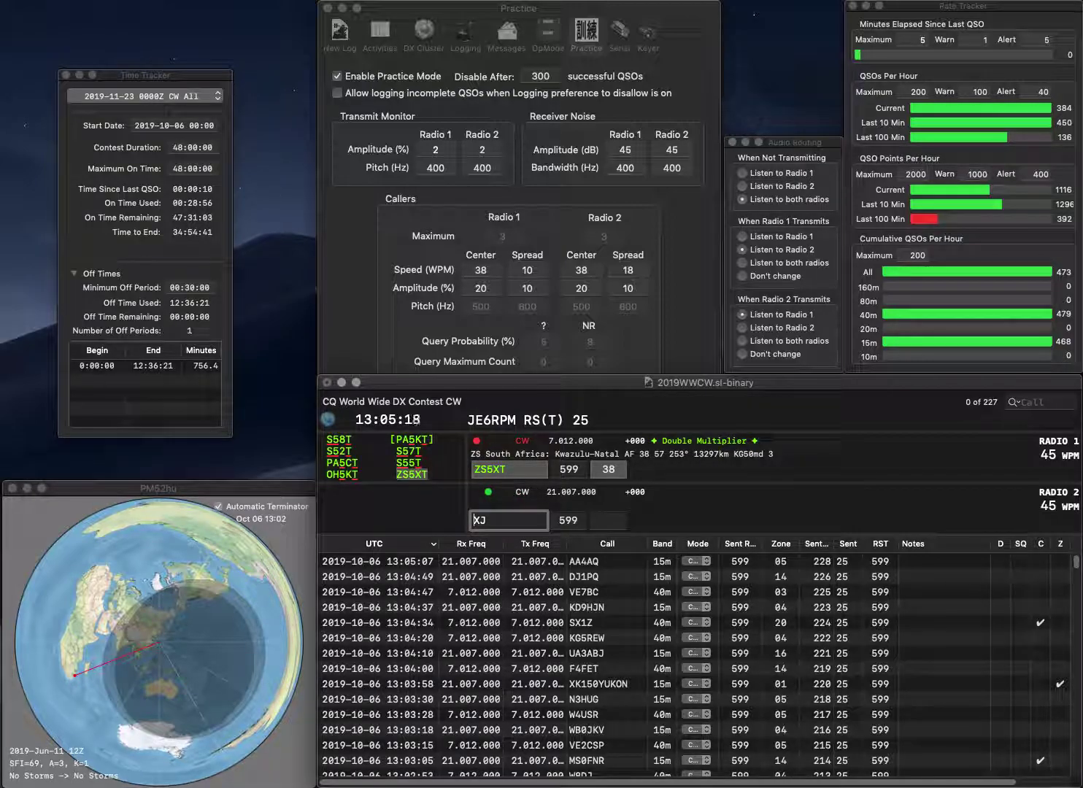
type("B")
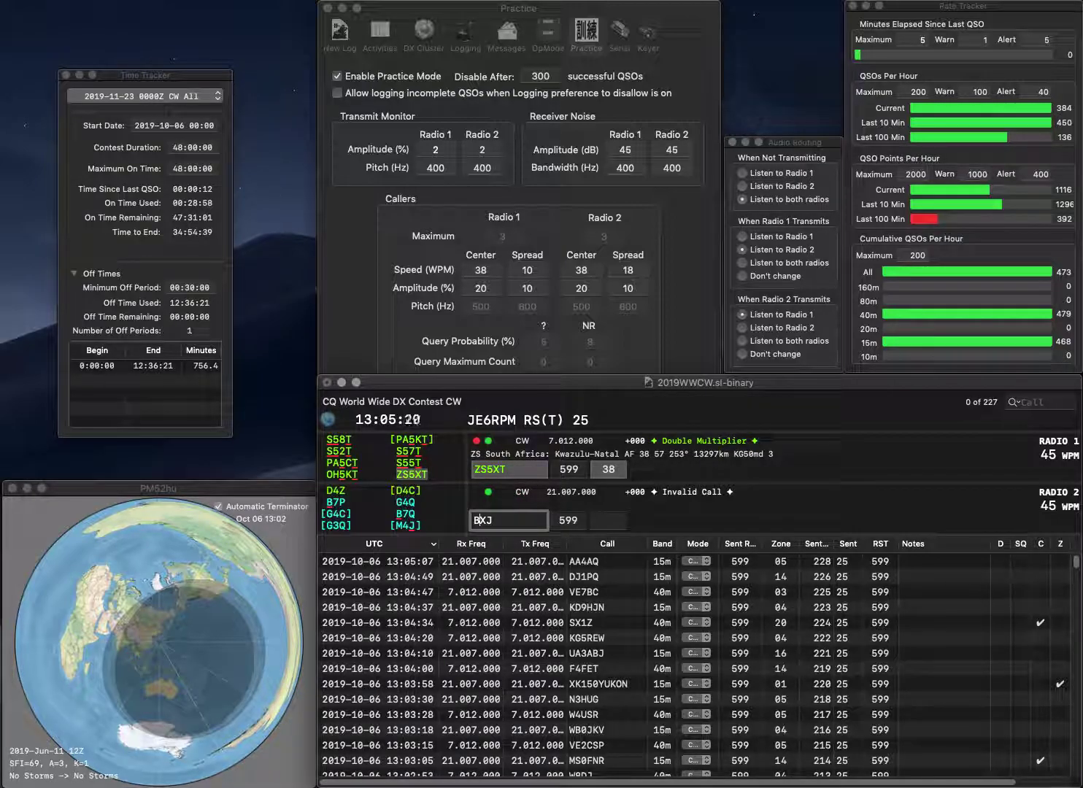
key("Return")
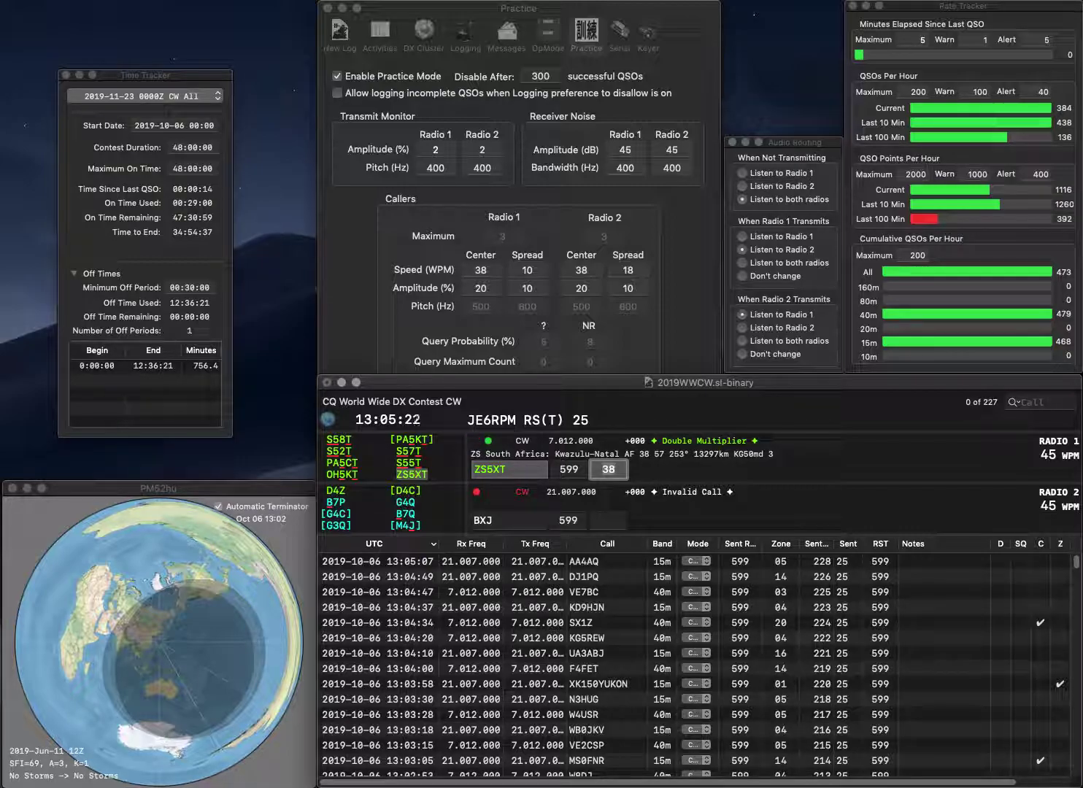
key("Return")
type("IK6")
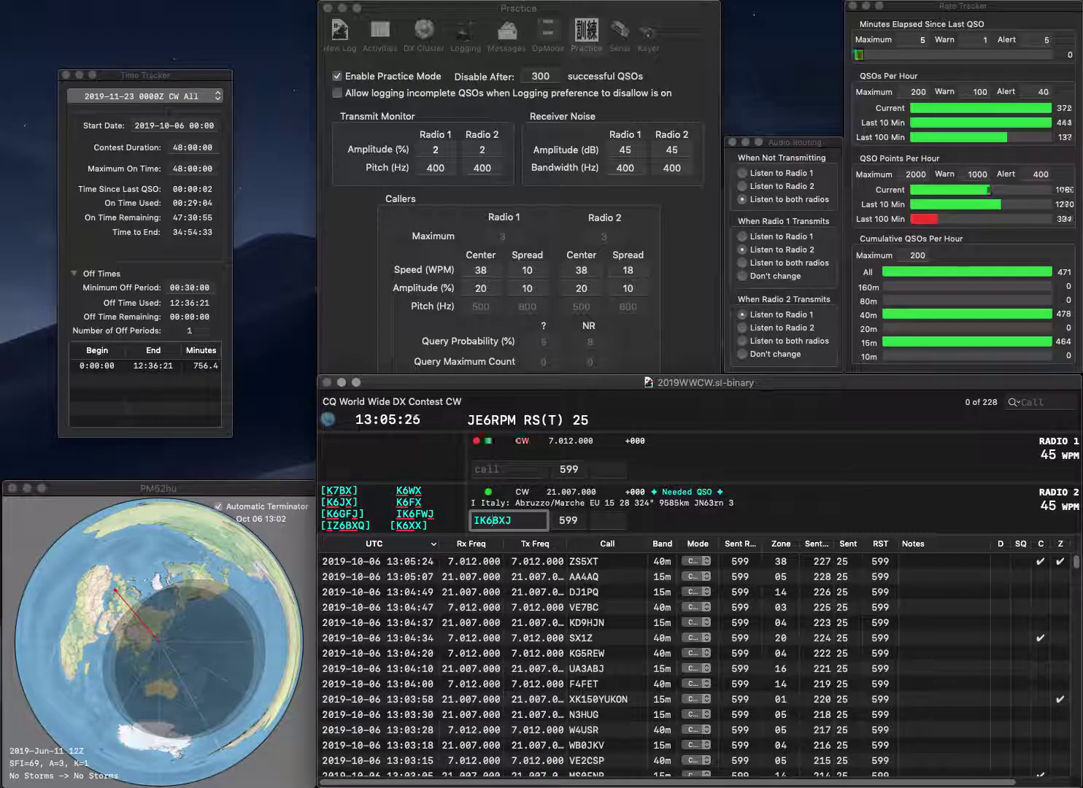
key("Return")
type("T7T")
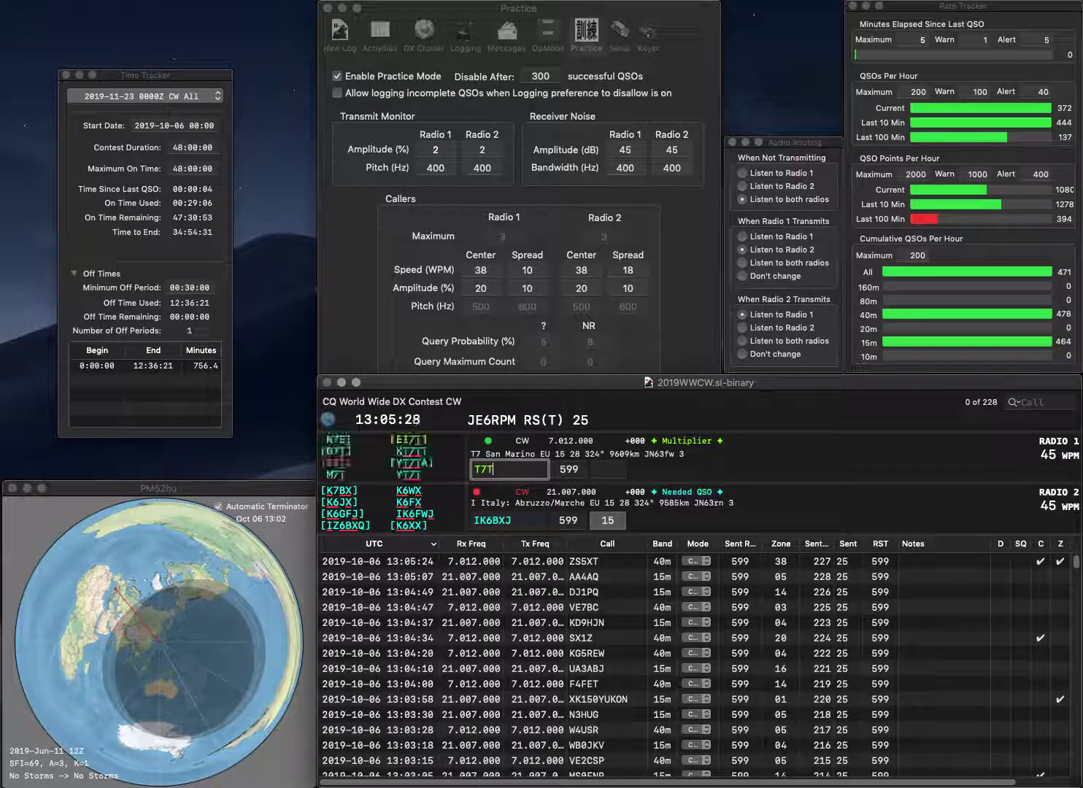
type("AK")
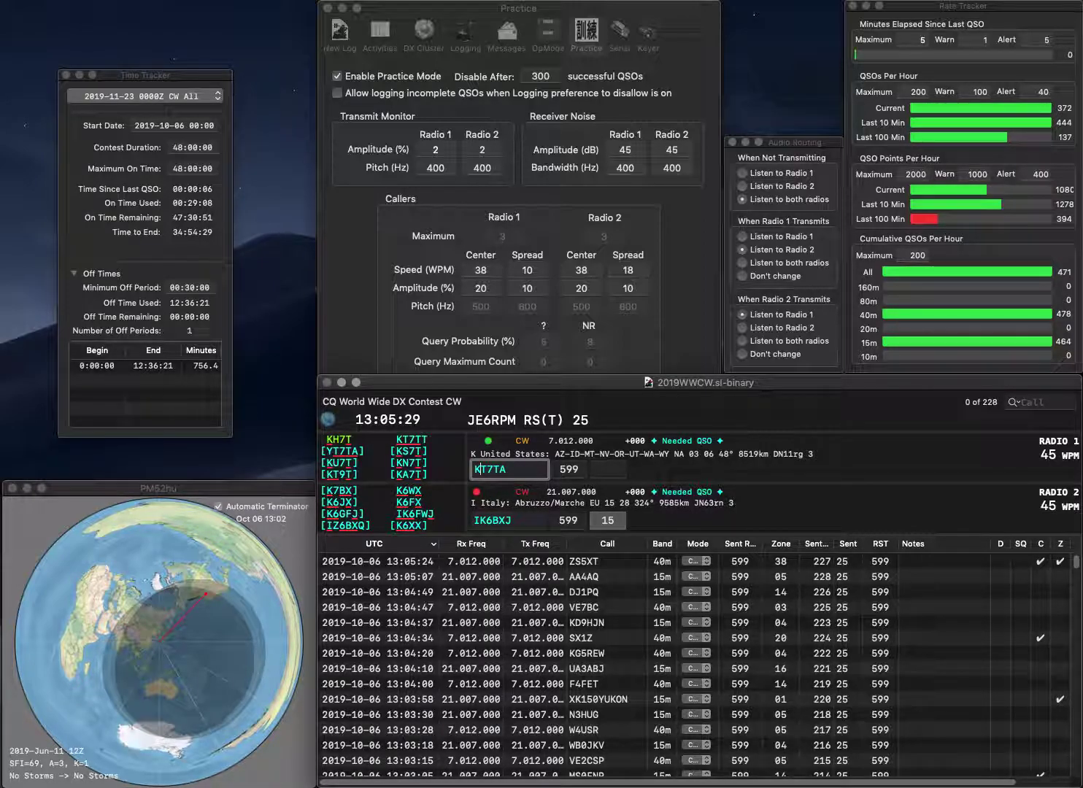
key("Return")
key("BackSpace")
key("BackSpace")
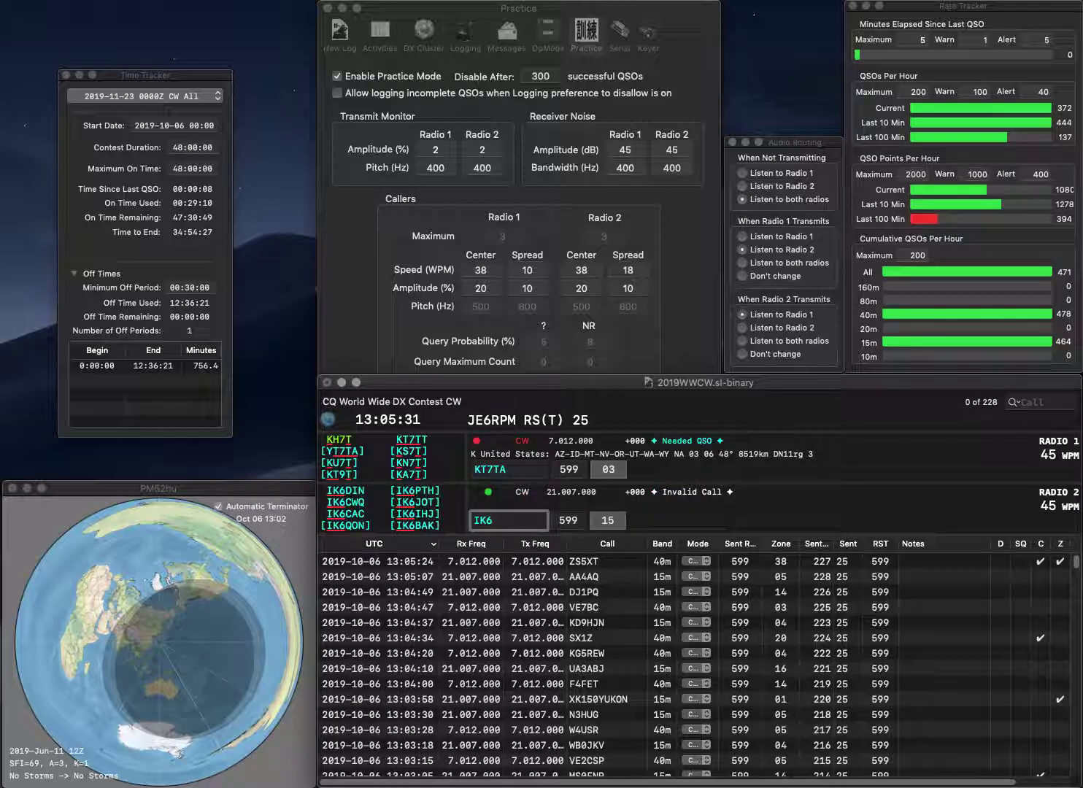
type("XEJ")
key("Return")
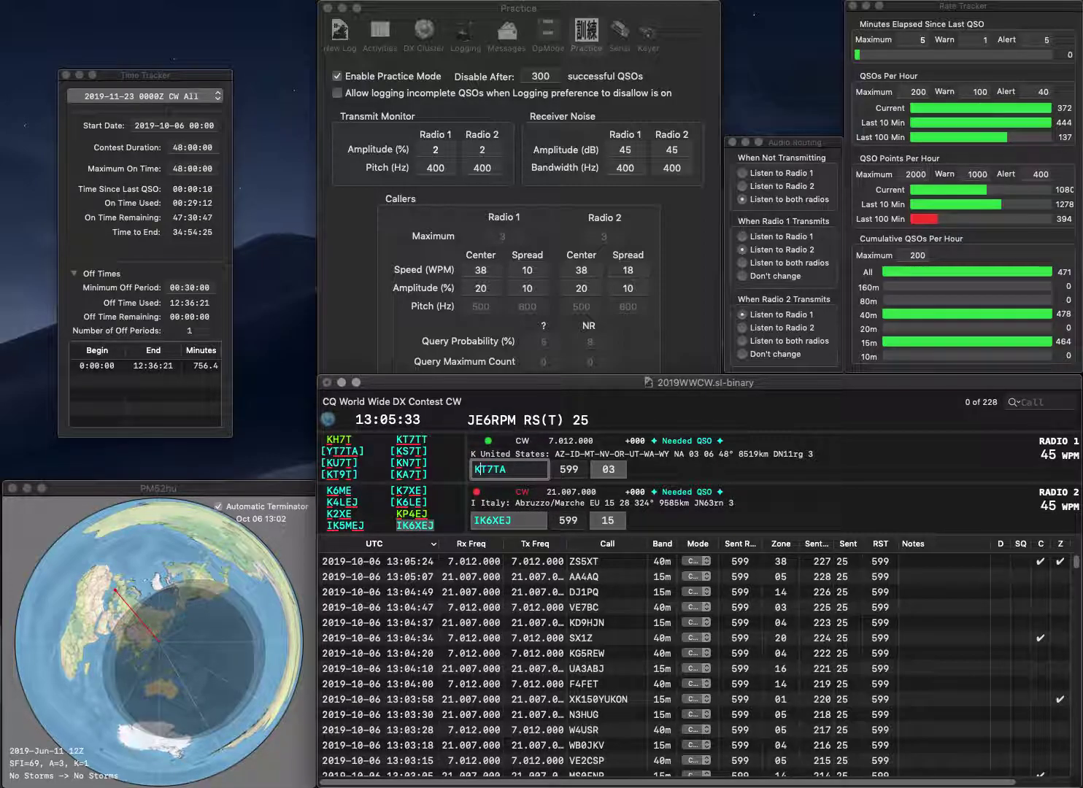
key("Left")
key("BackSpace")
type("Y")
key("Return")
key("space")
key("space")
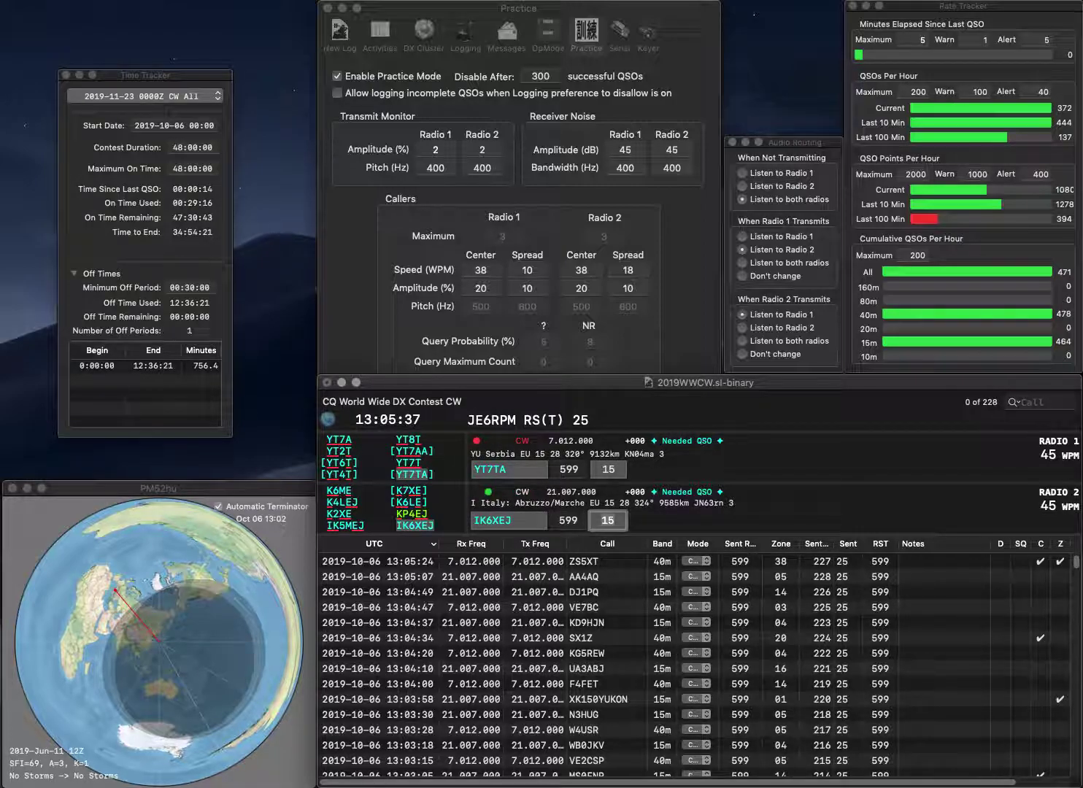
key("Return")
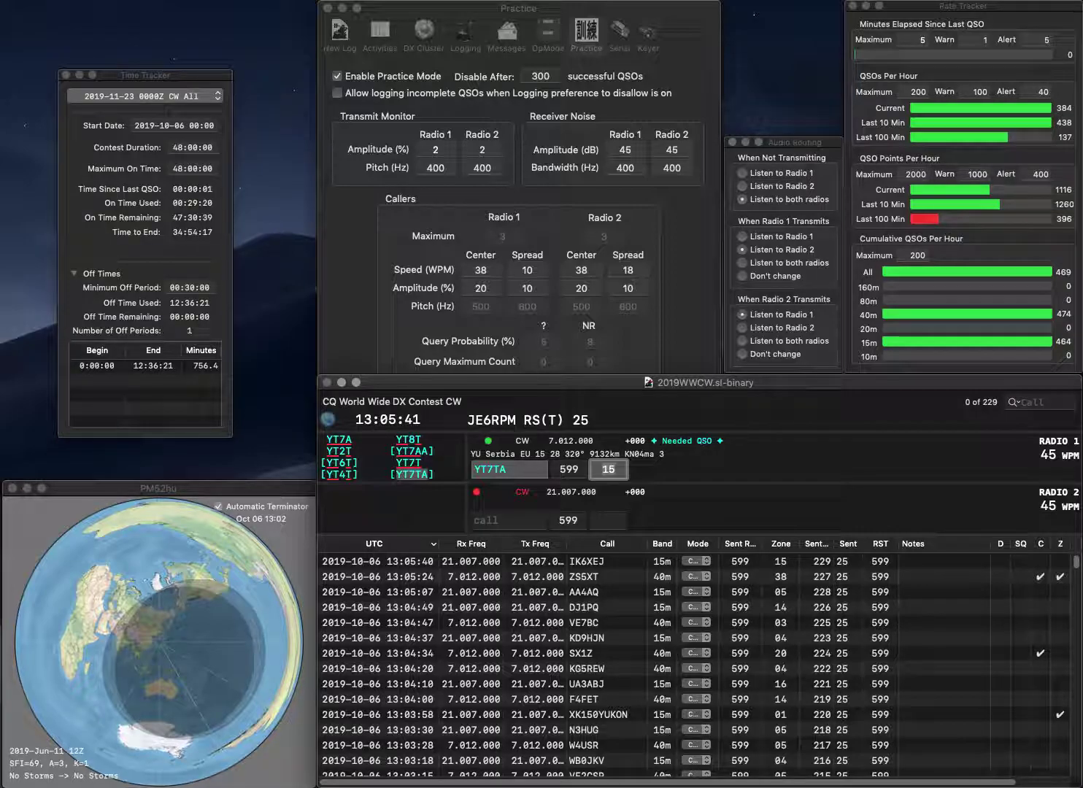
key("Return")
type("N9KDB")
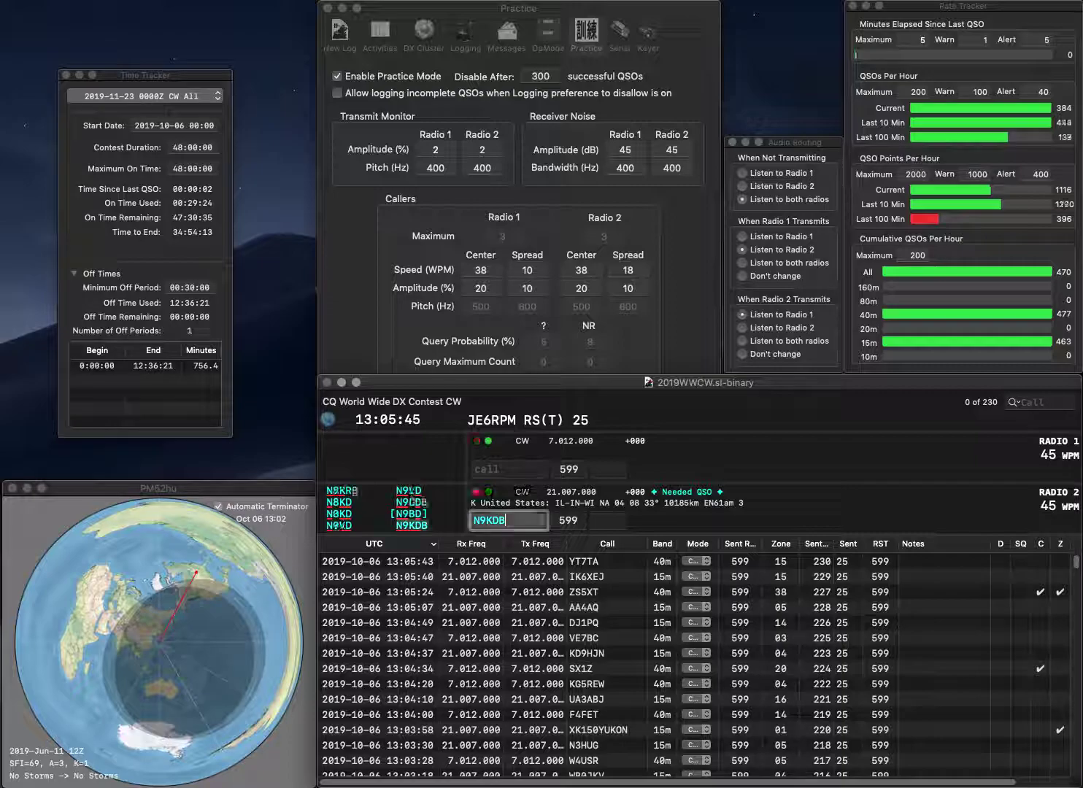
key("Return")
type("W3DYA")
key("Return")
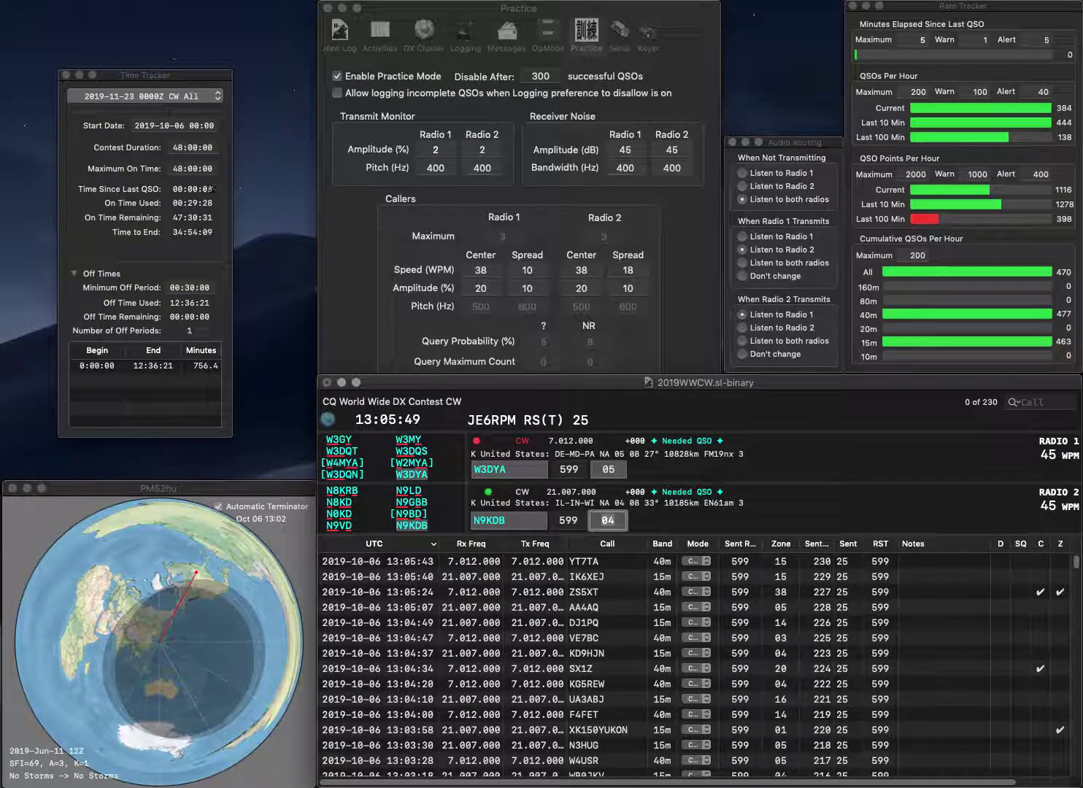
key("Return")
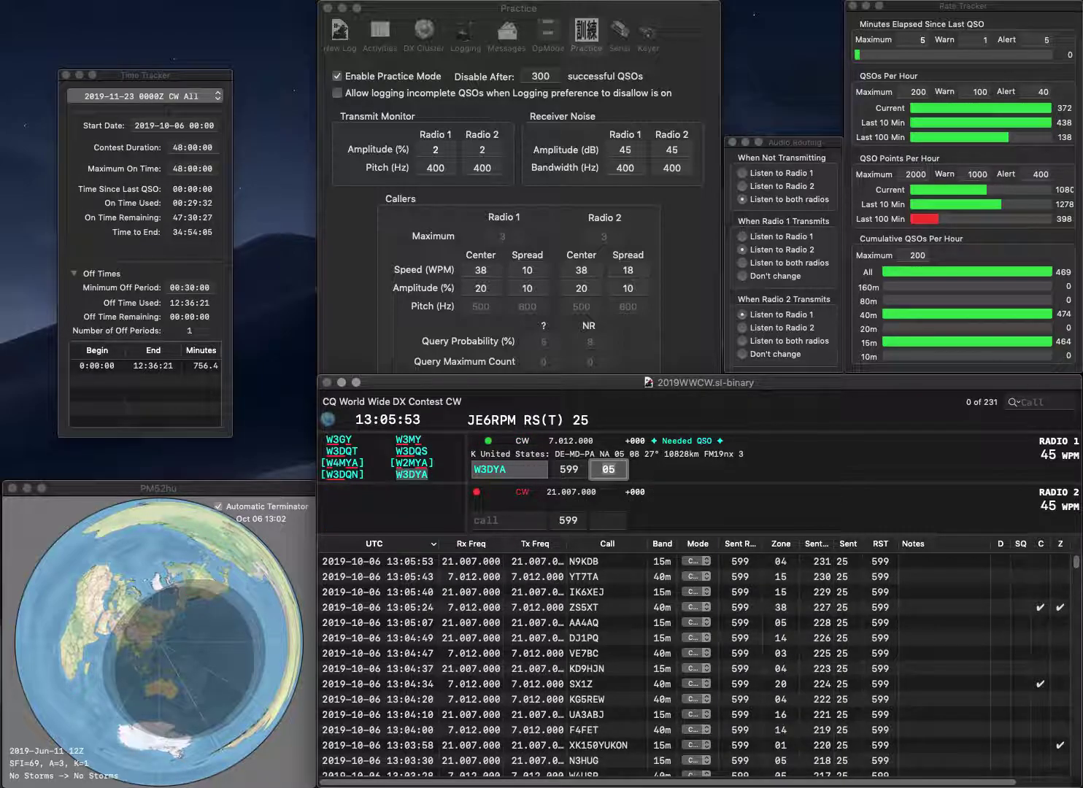
key("Return")
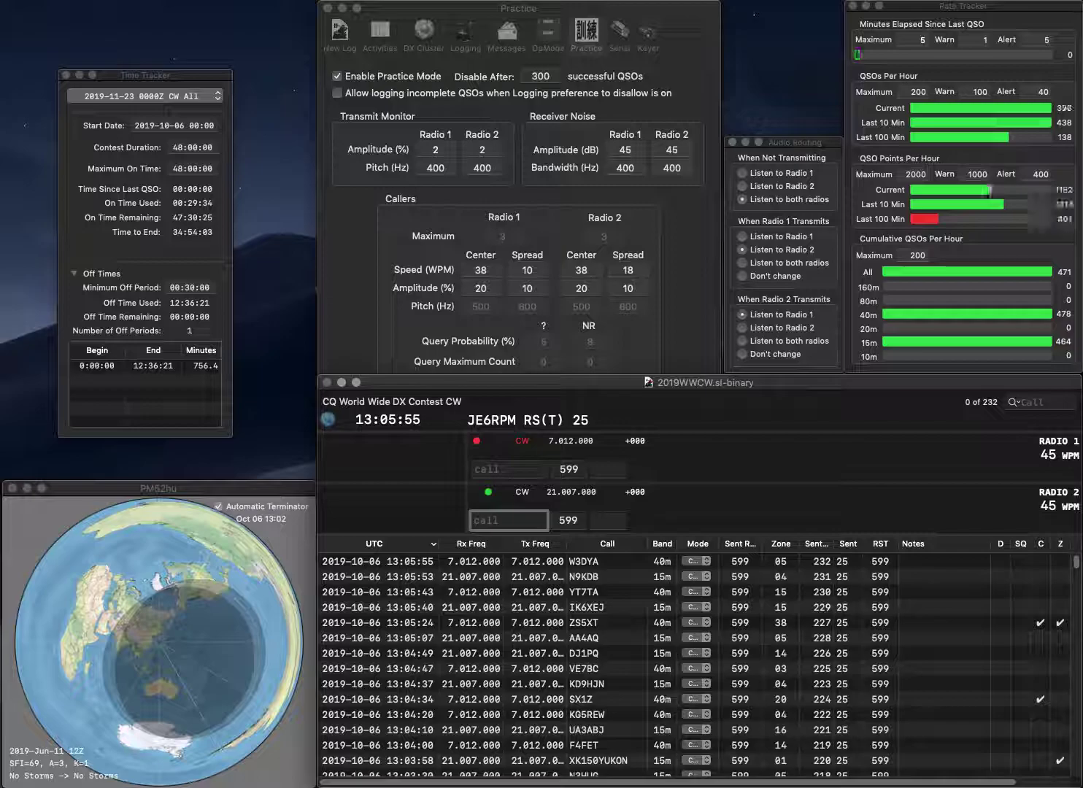
type("SO7M")
key("Return")
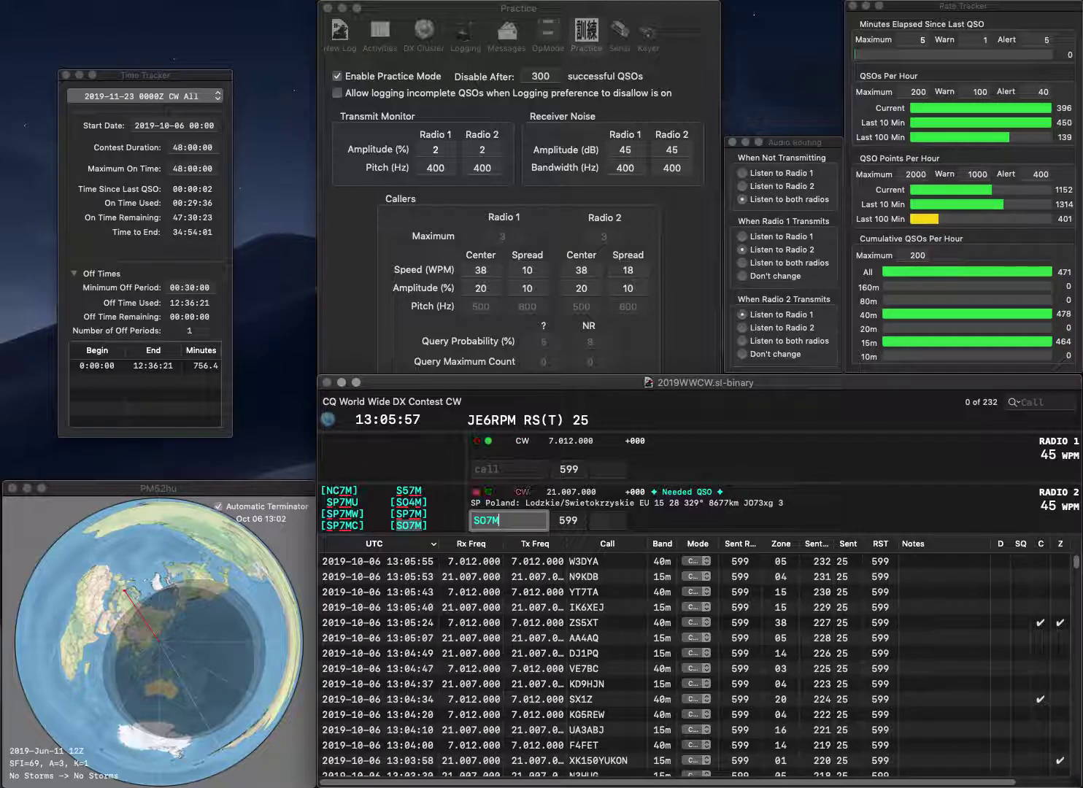
type("UR1I")
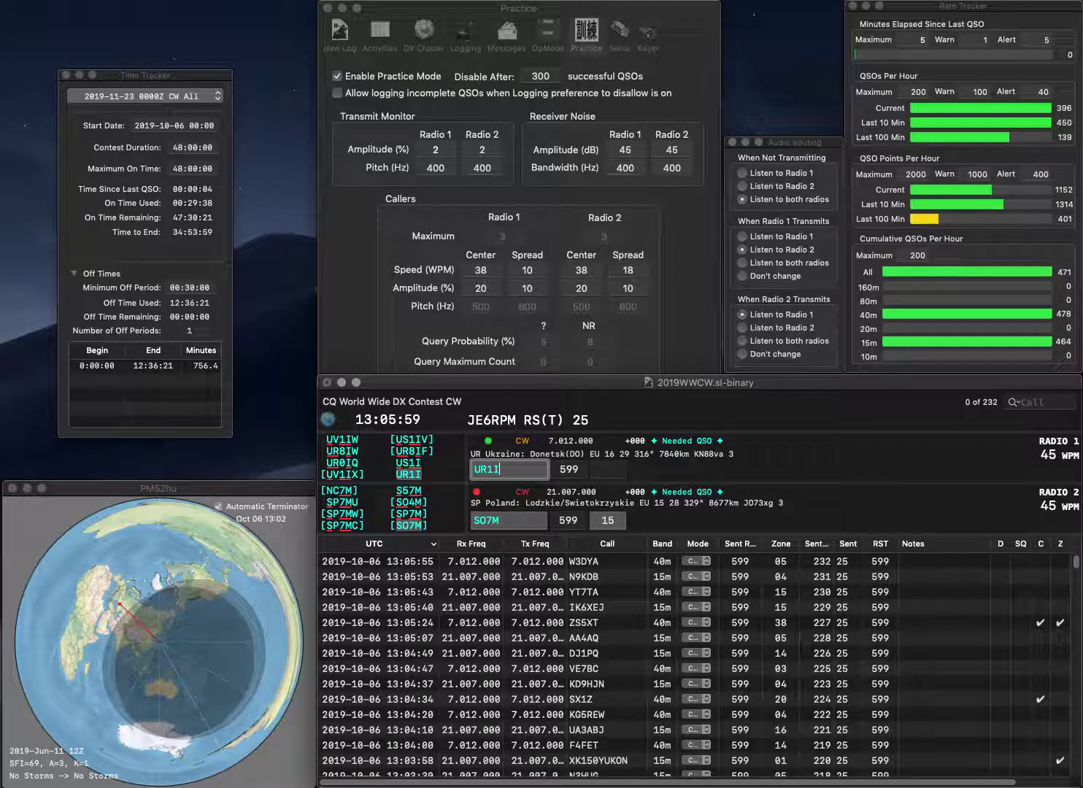
key("Return")
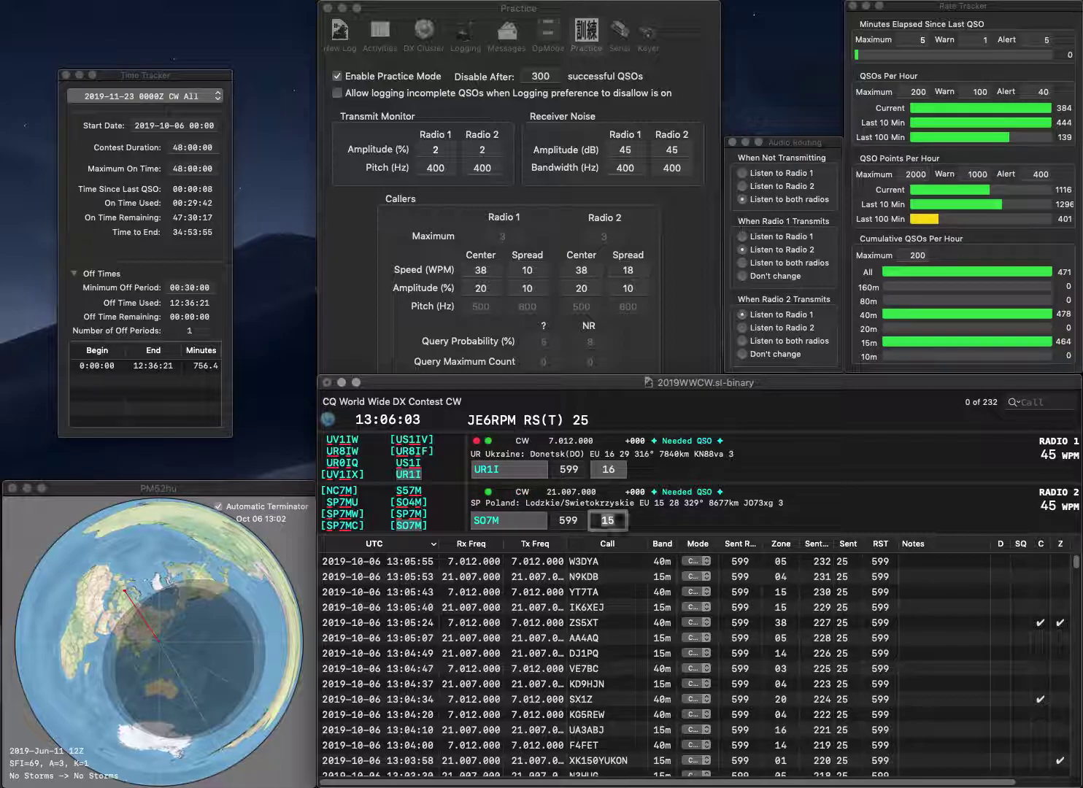
key("Return")
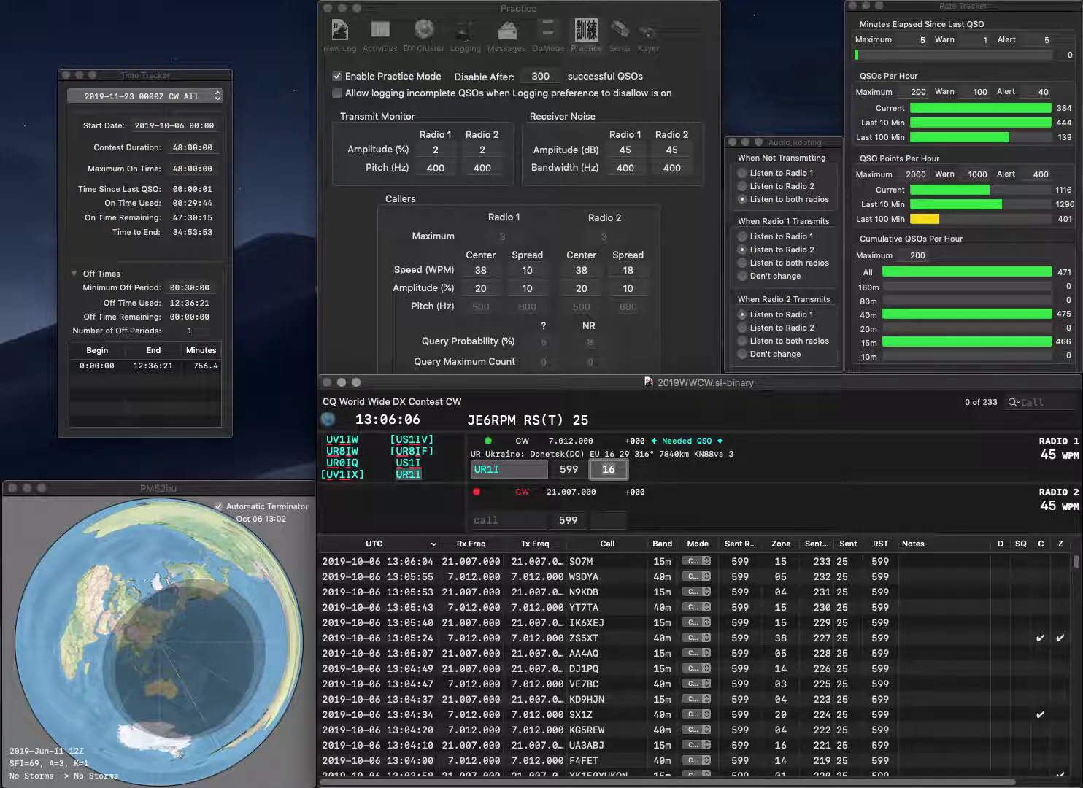
key("Return")
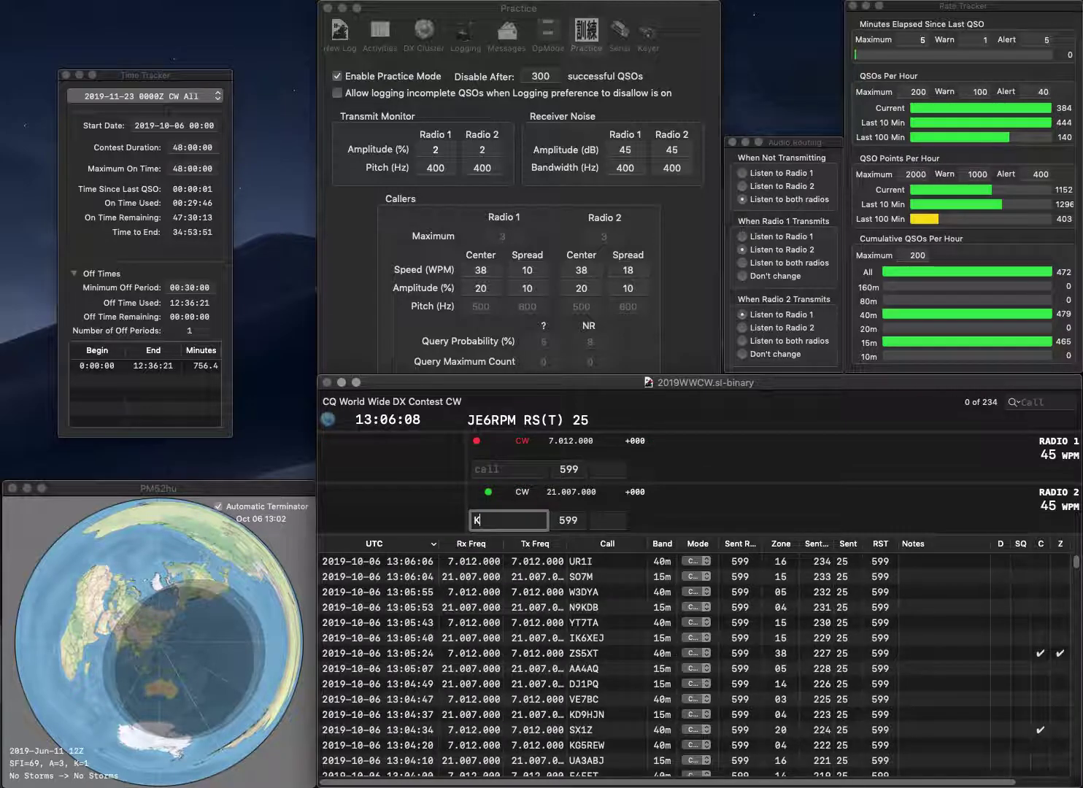
Complete the partial K6 call as K6BZZ on 15m, and log it with N4QWZ on 40m
type("K6")
key("Return")
type("N4QWZ")
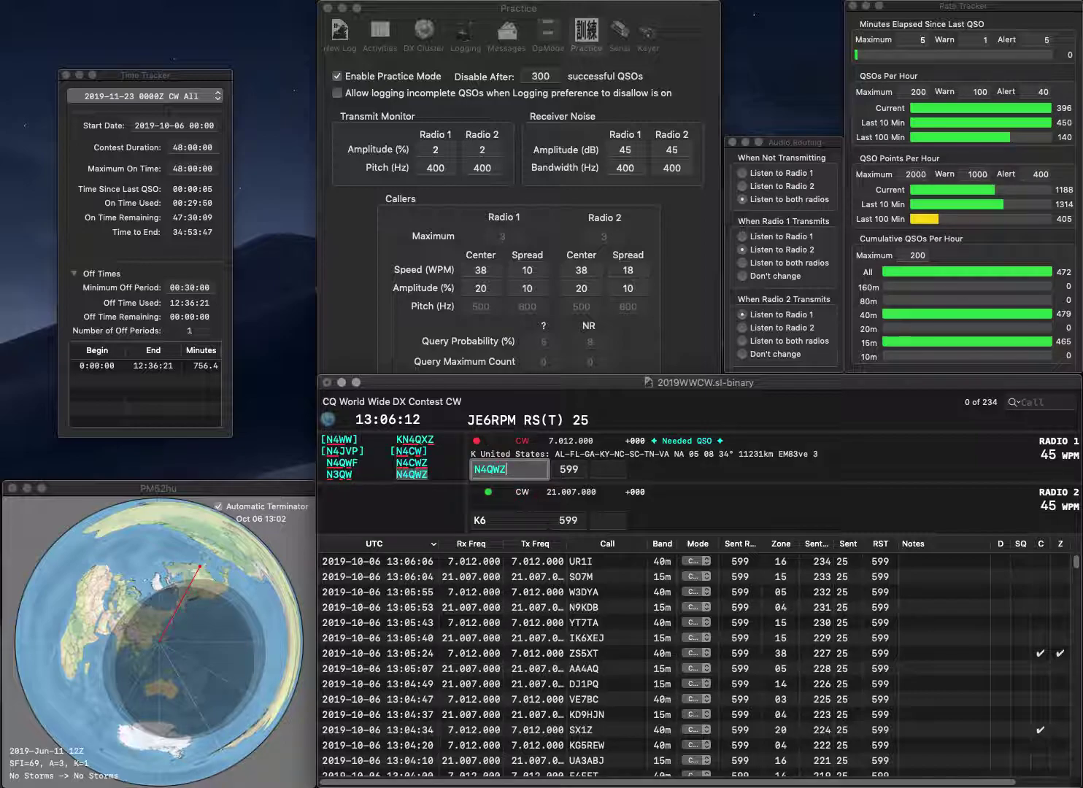
key("Return")
type("BZZ")
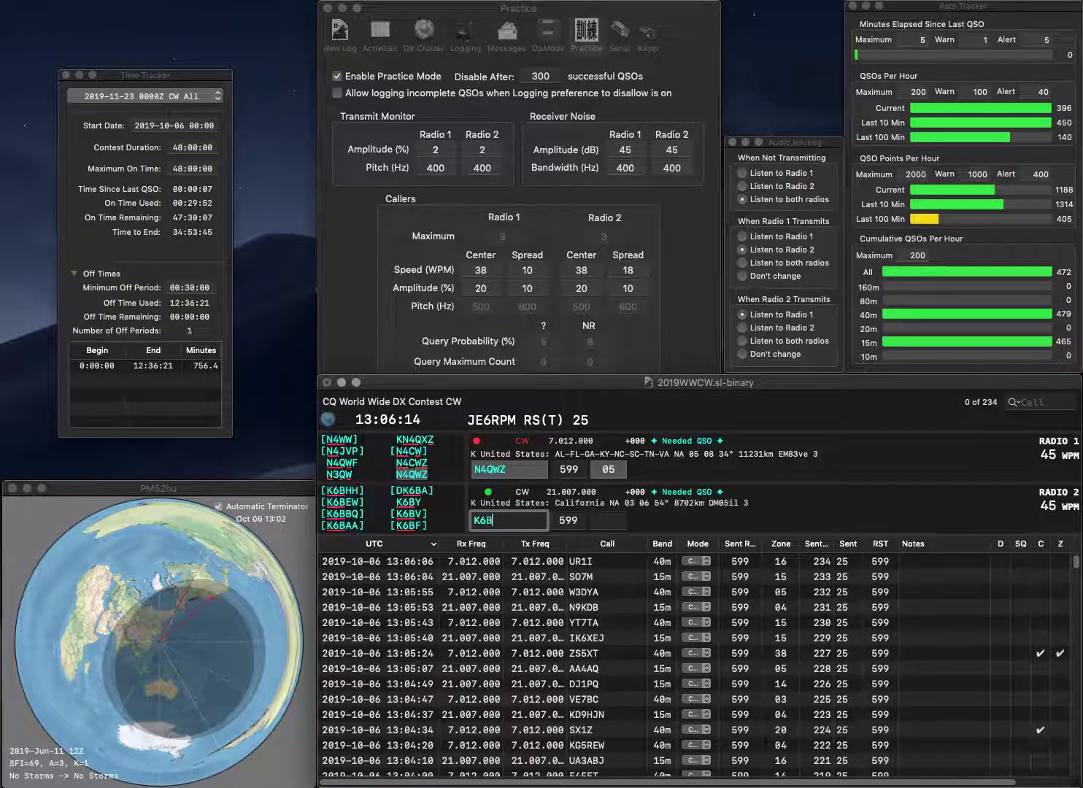
key("Return")
key("Tab")
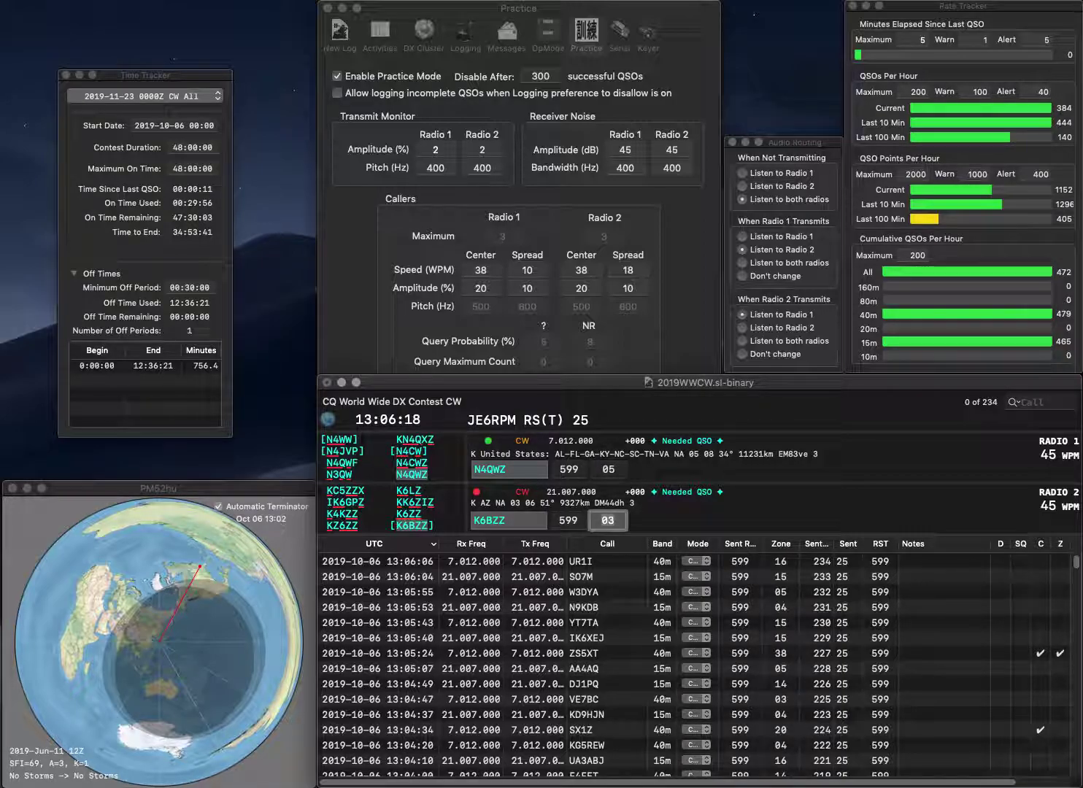
key("Return")
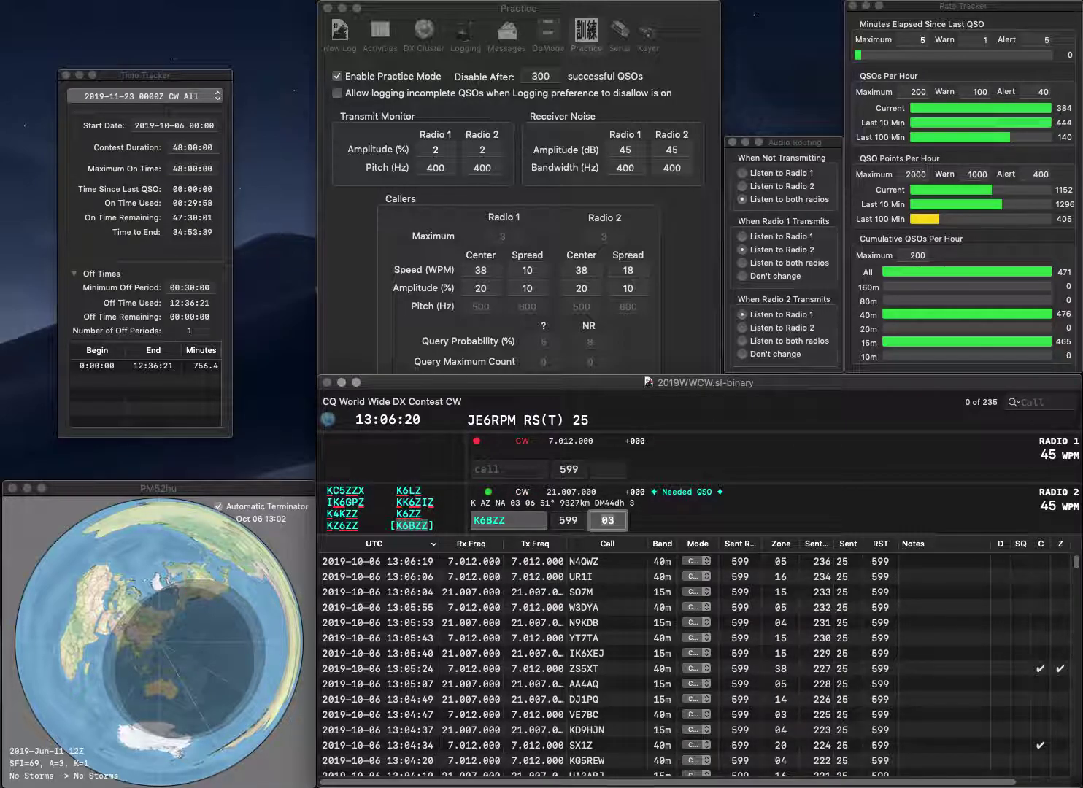
key("Return")
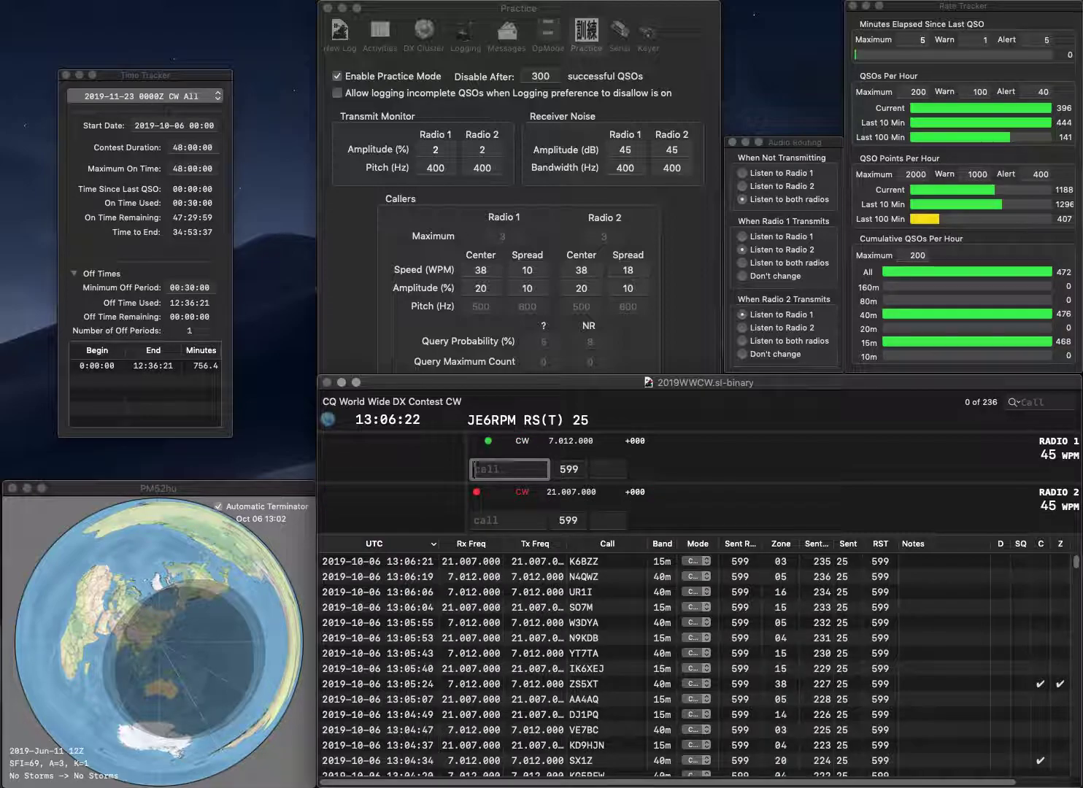
type("OZ8P")
key("Return")
type("5JJDF")
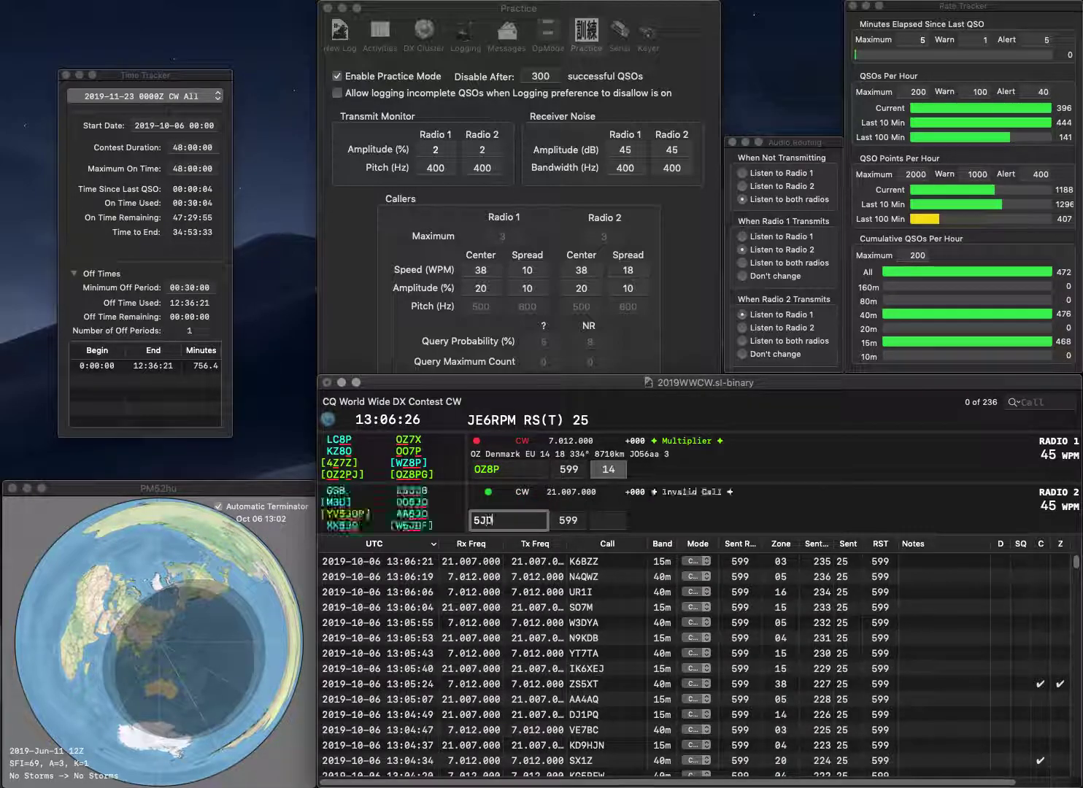
key("Home")
type("W")
key("Return")
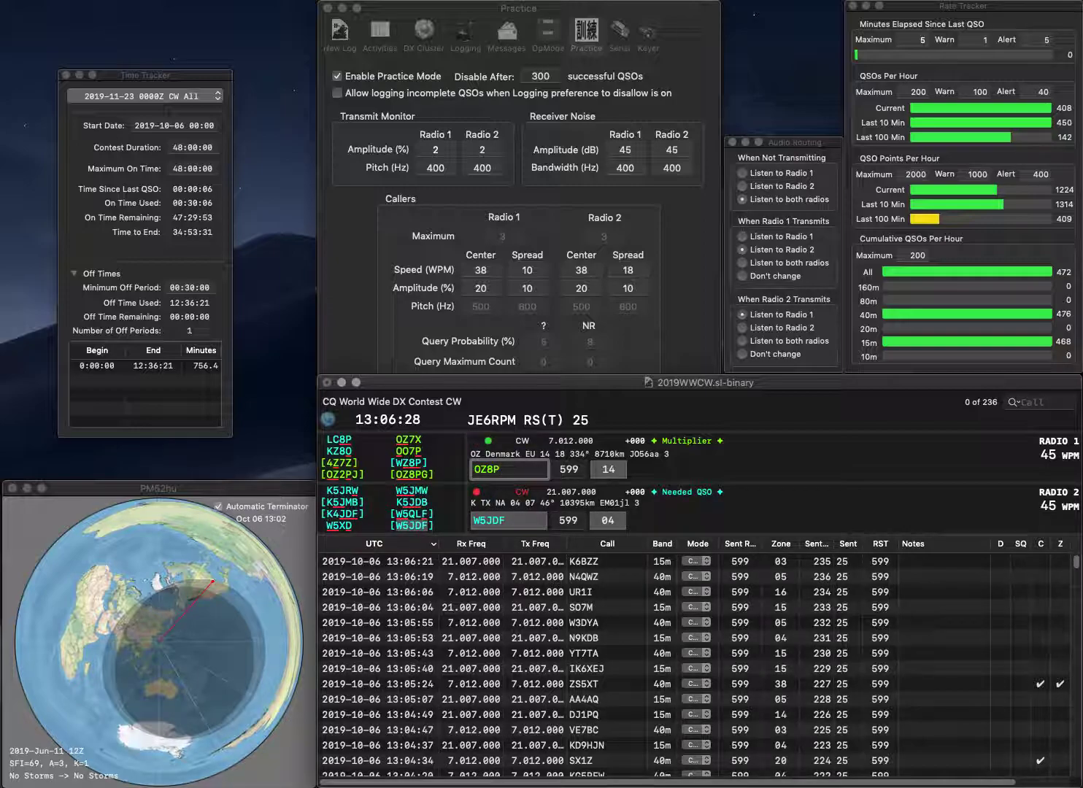
type("G")
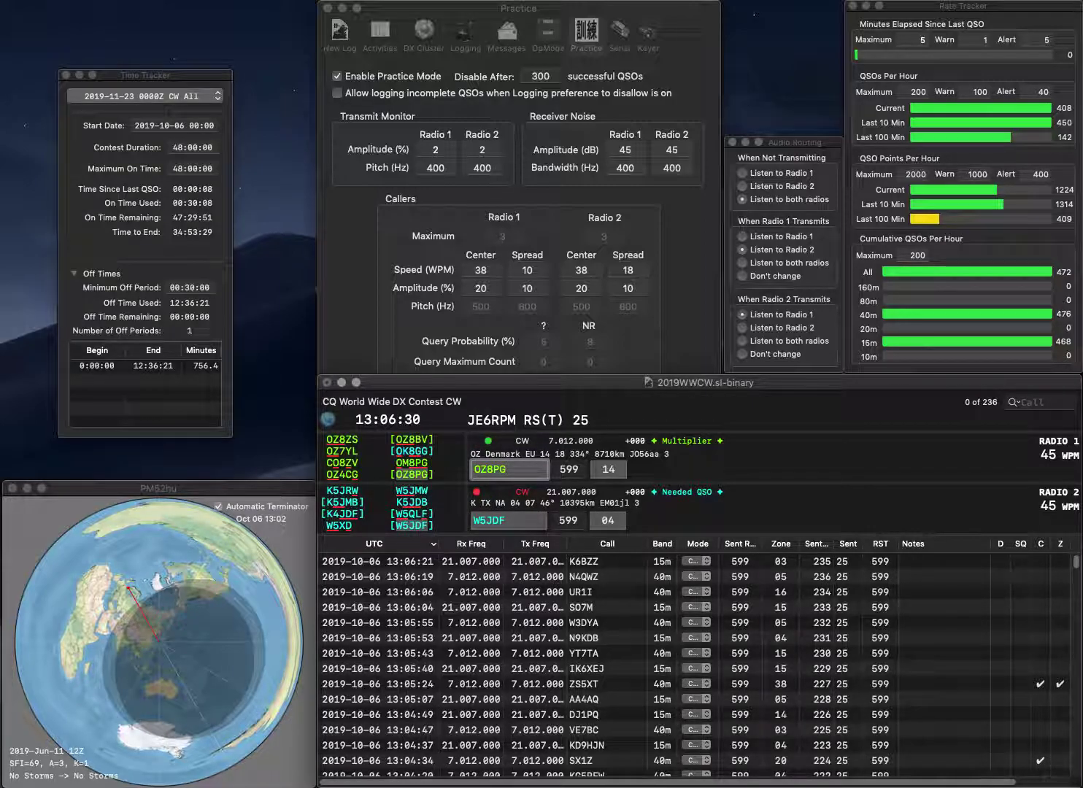
key("Return")
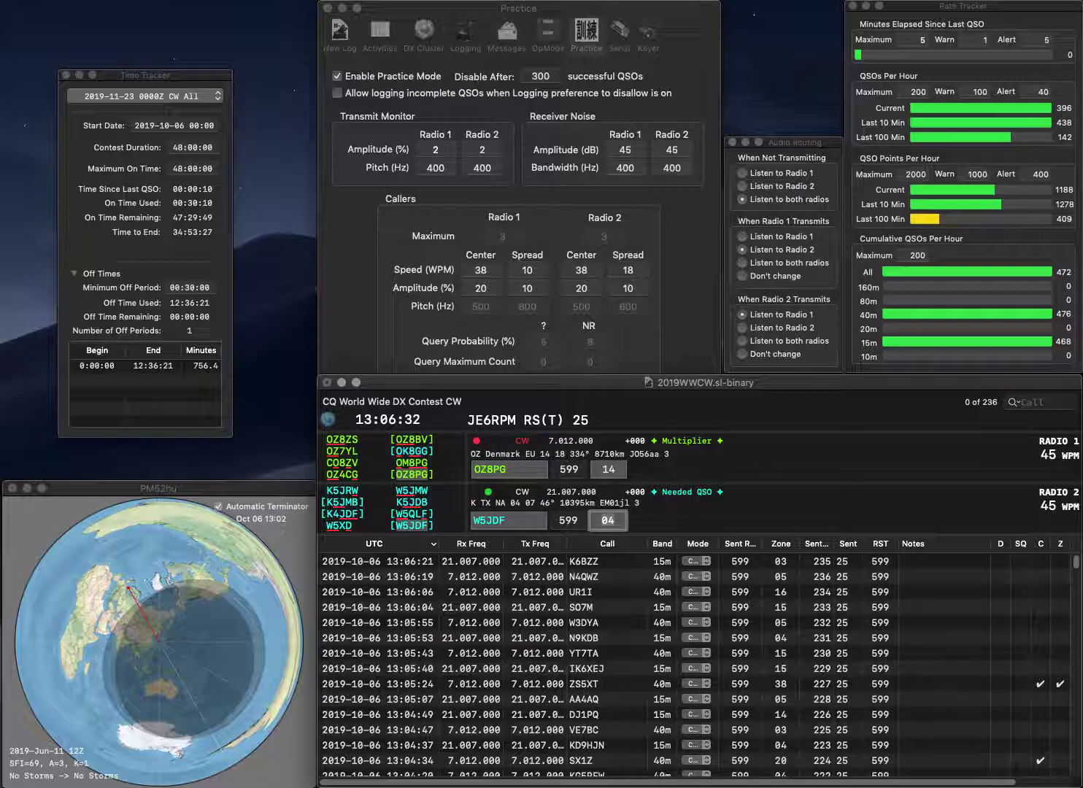
key("Return")
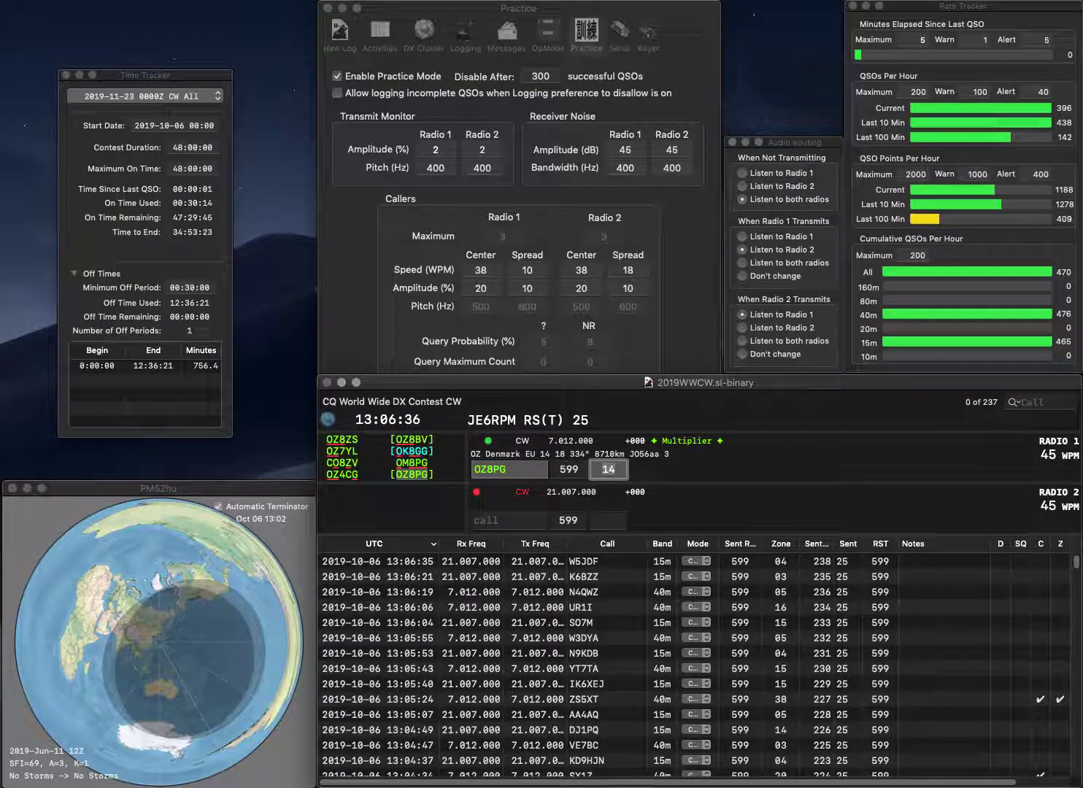
key("Return")
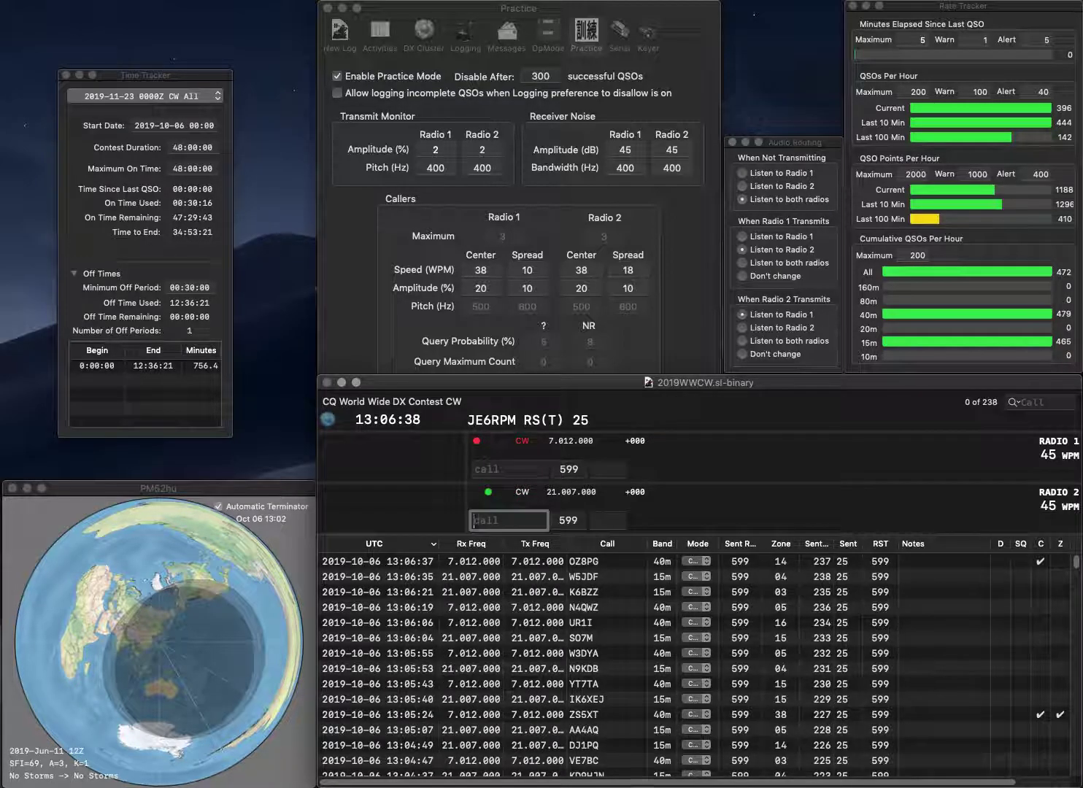
type("UT4FM")
key("Return")
type("KG0KG")
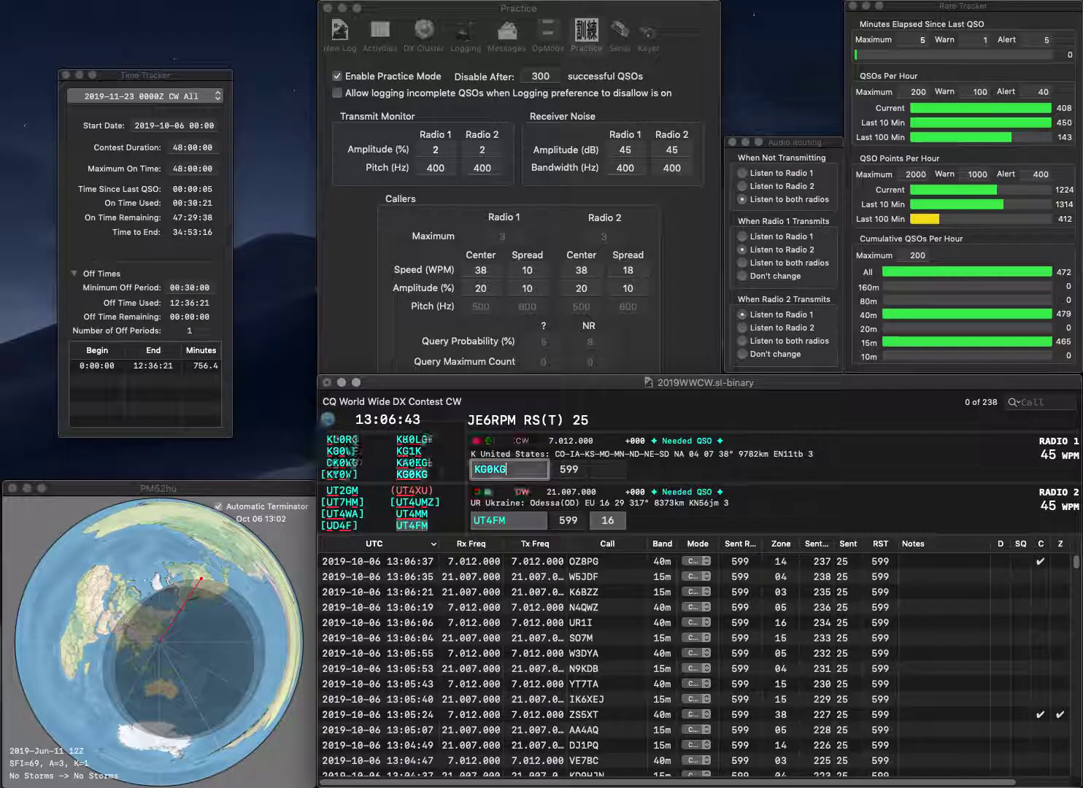
key("Return")
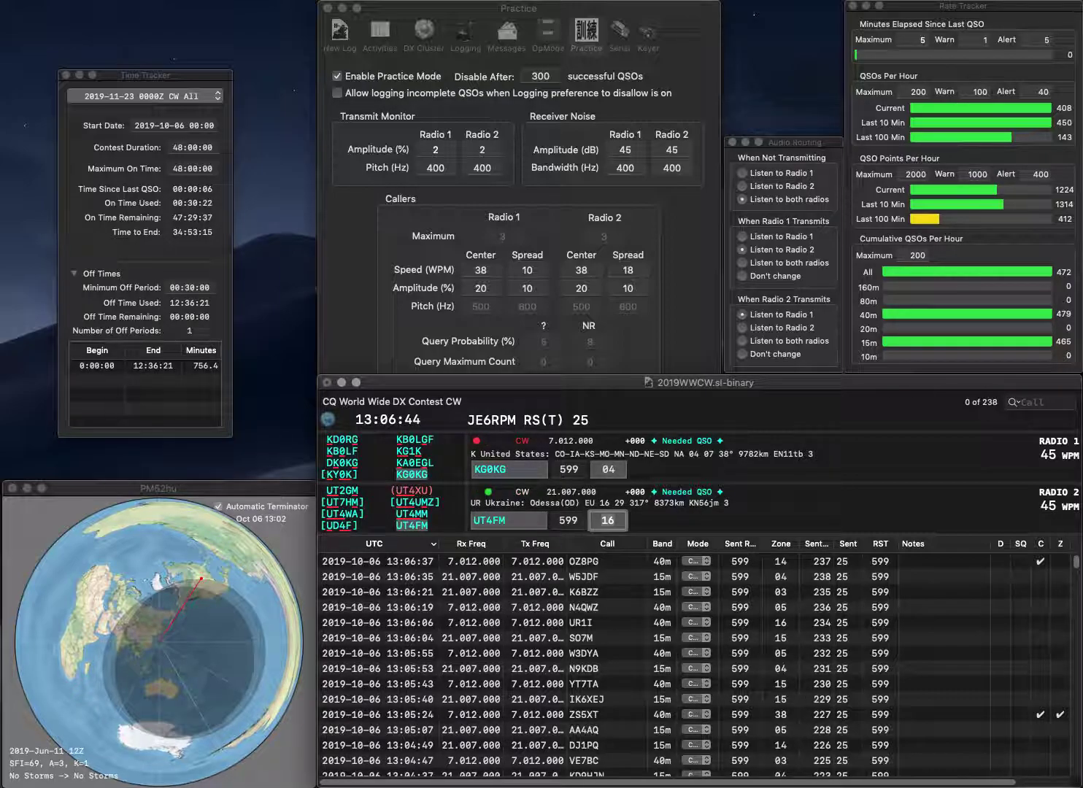
key("Return")
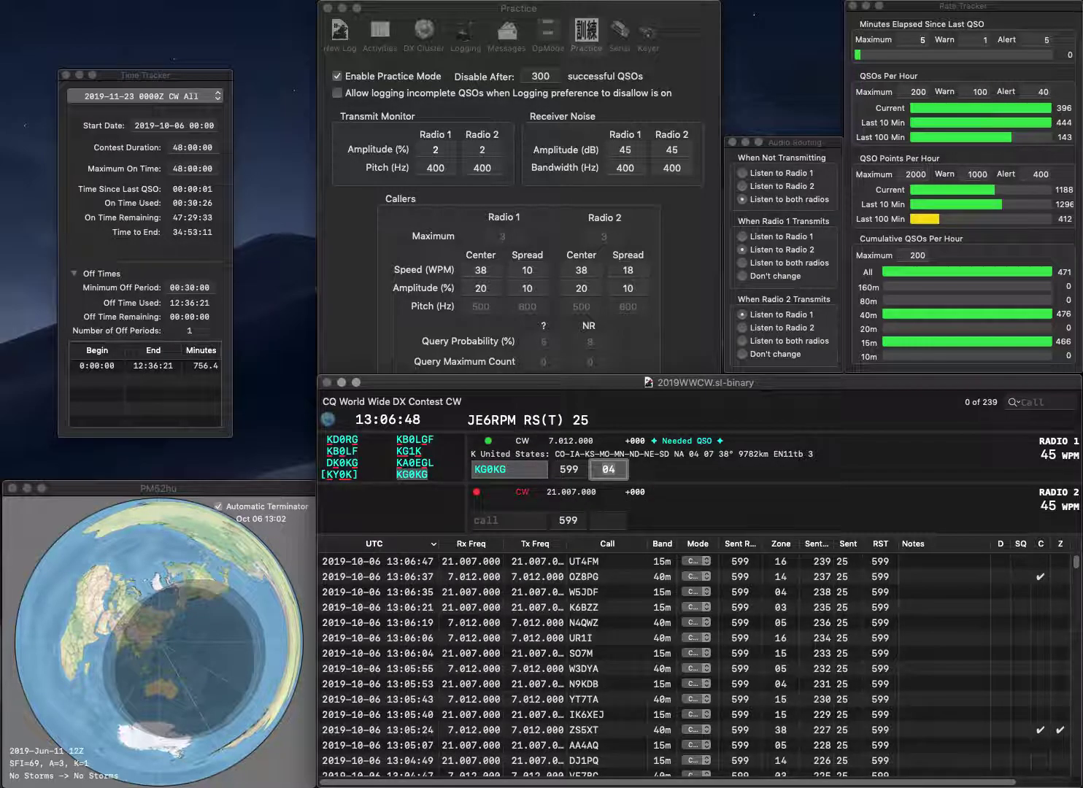
key("Return")
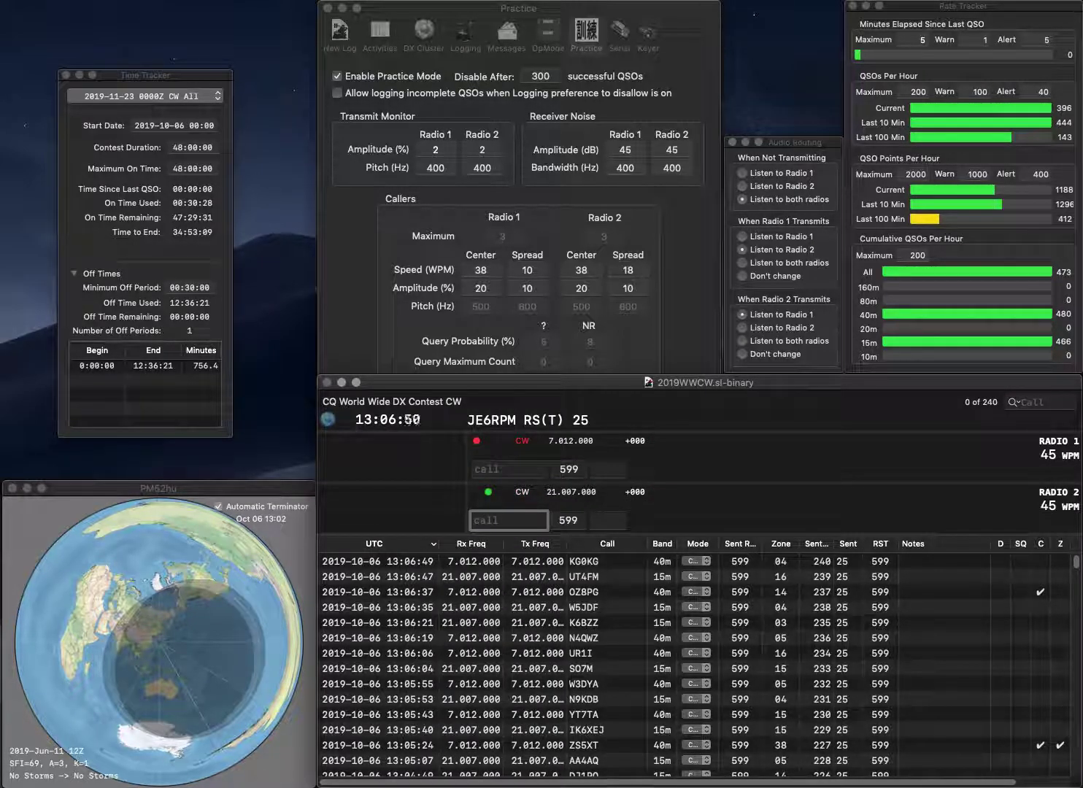
type("JR2MIO")
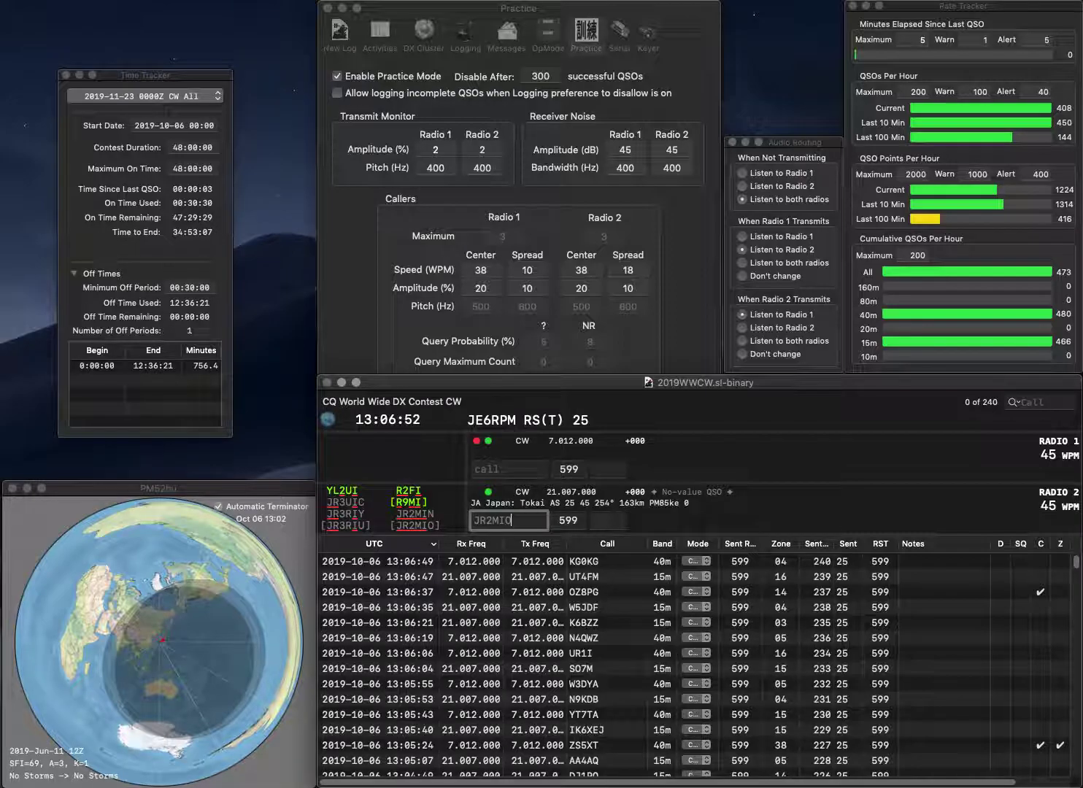
key("Return")
type("7BFS")
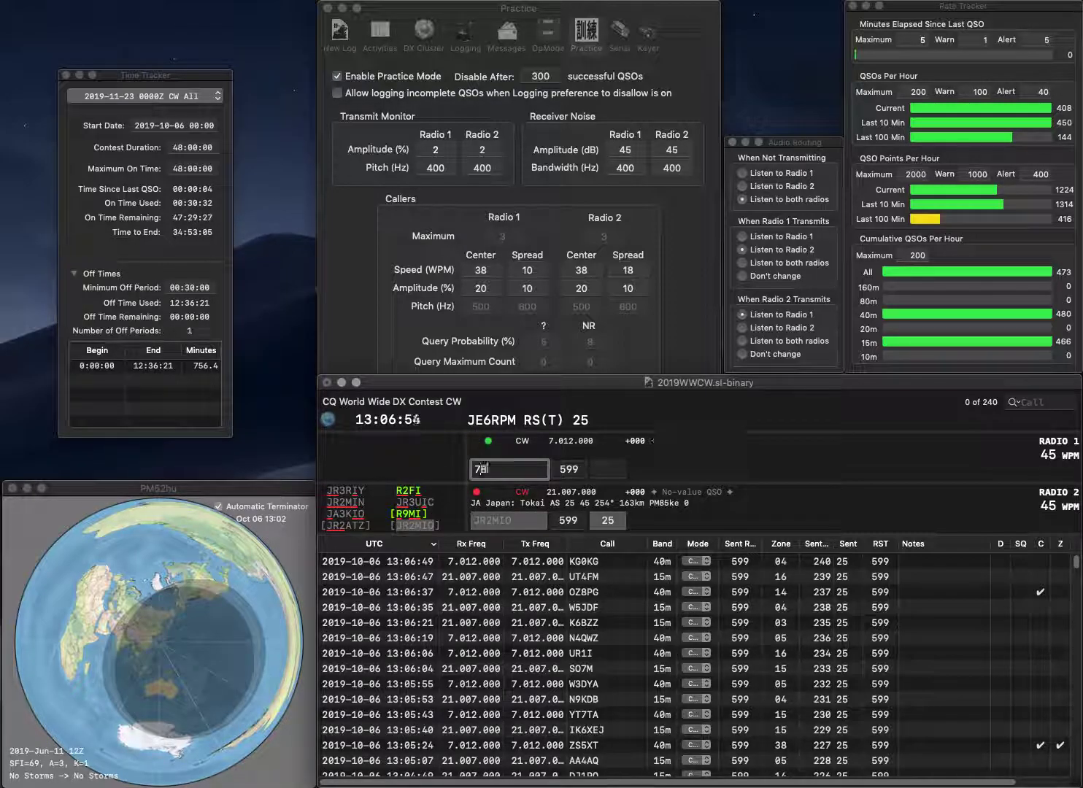
key("Home")
type("SQ")
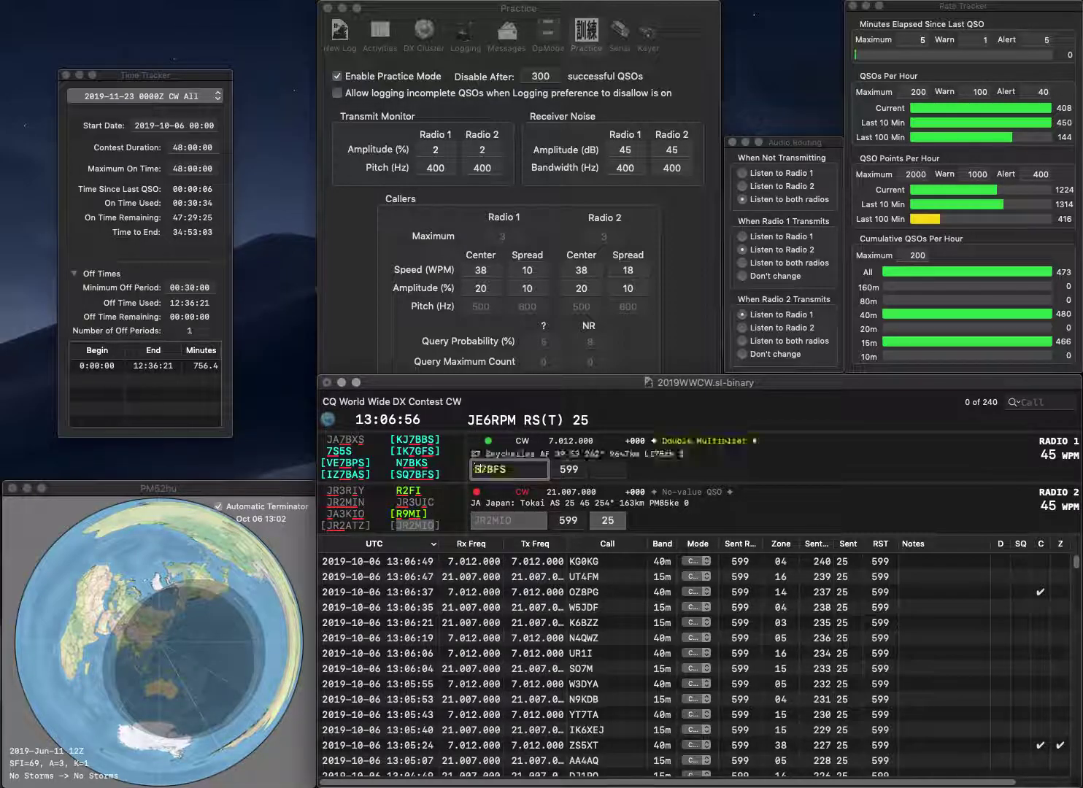
key("Return")
key("space")
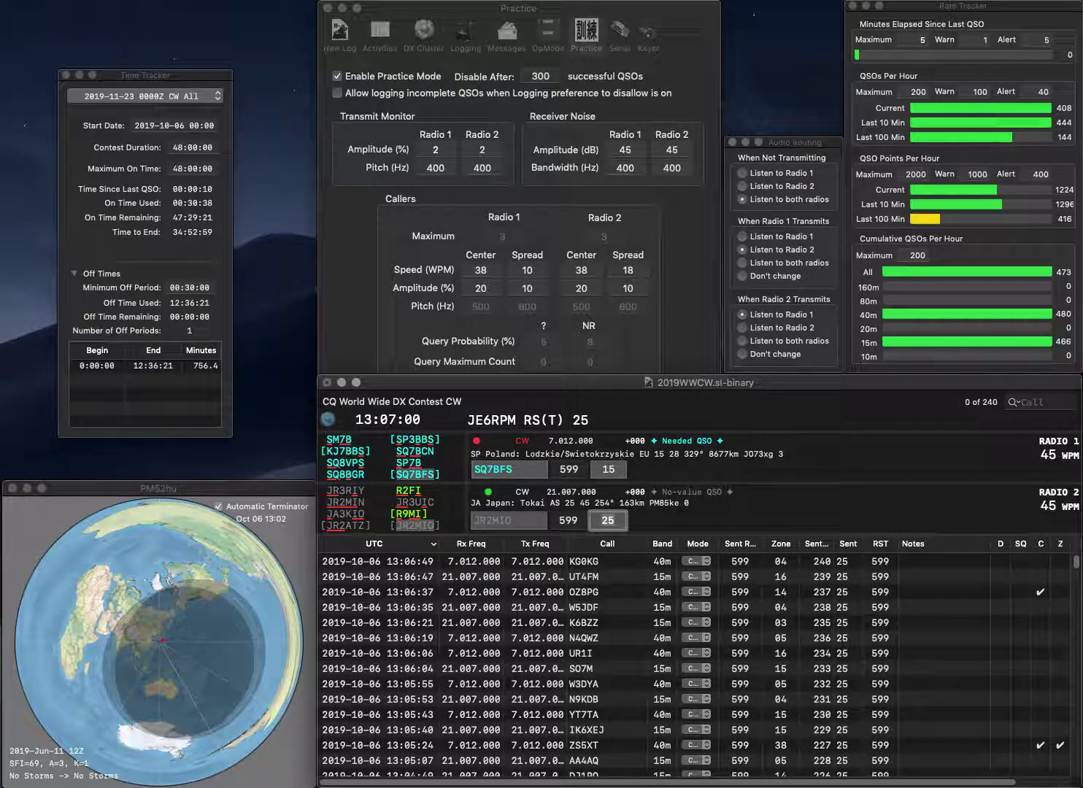
key("Return")
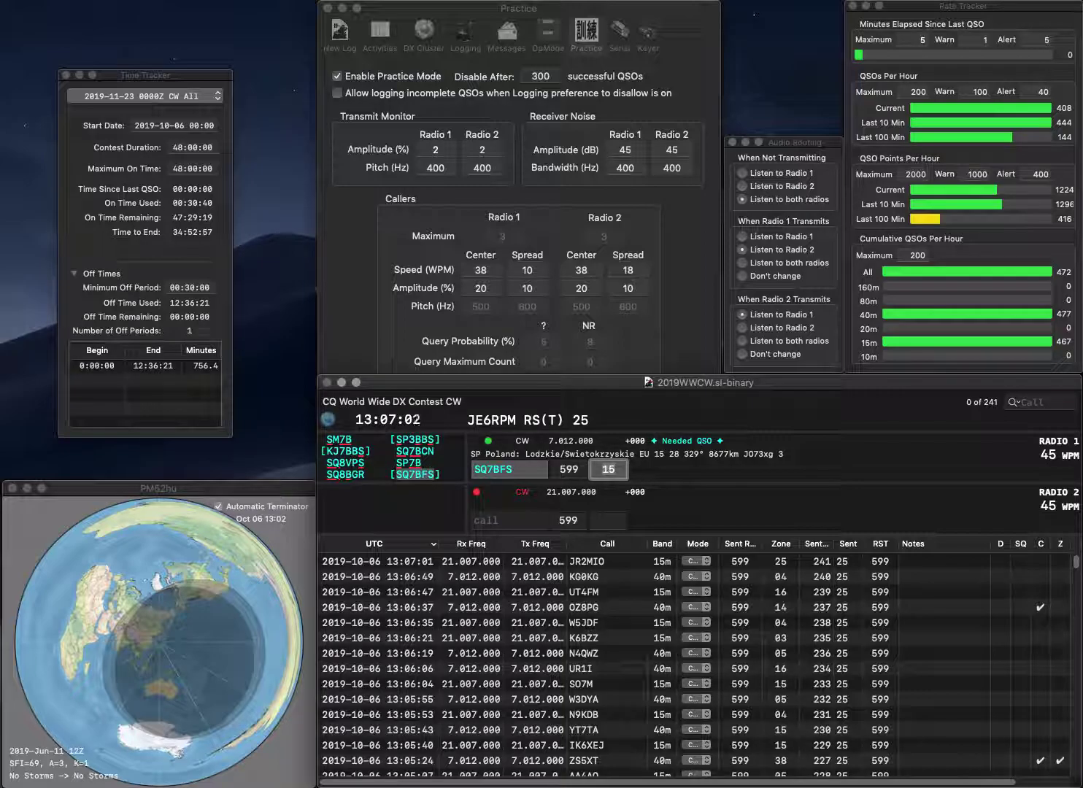
key("Return")
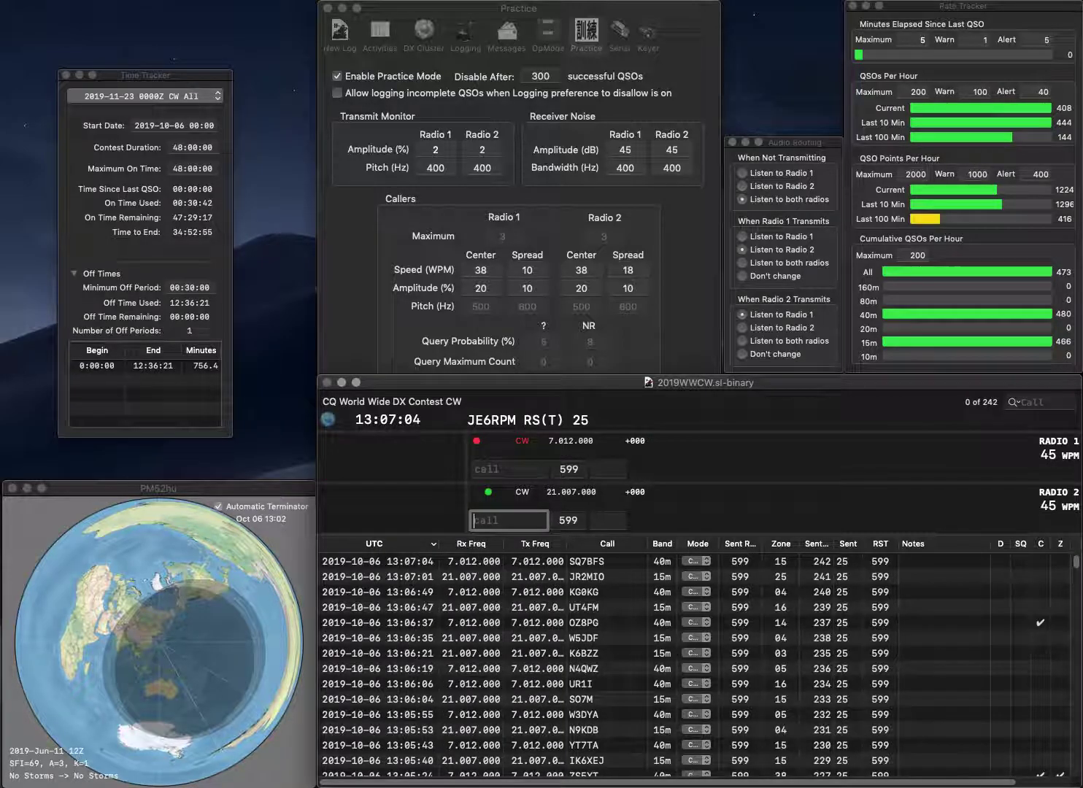
type("K8")
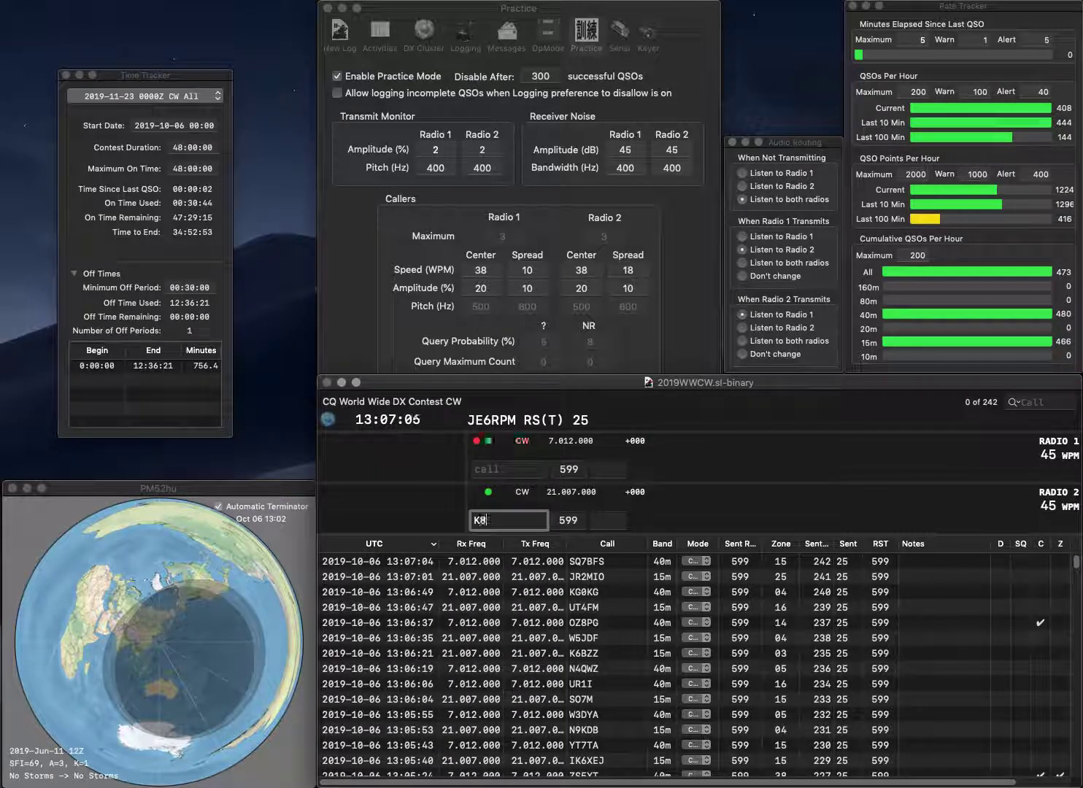
type("KSM")
key("Return")
type("UA")
key("Return")
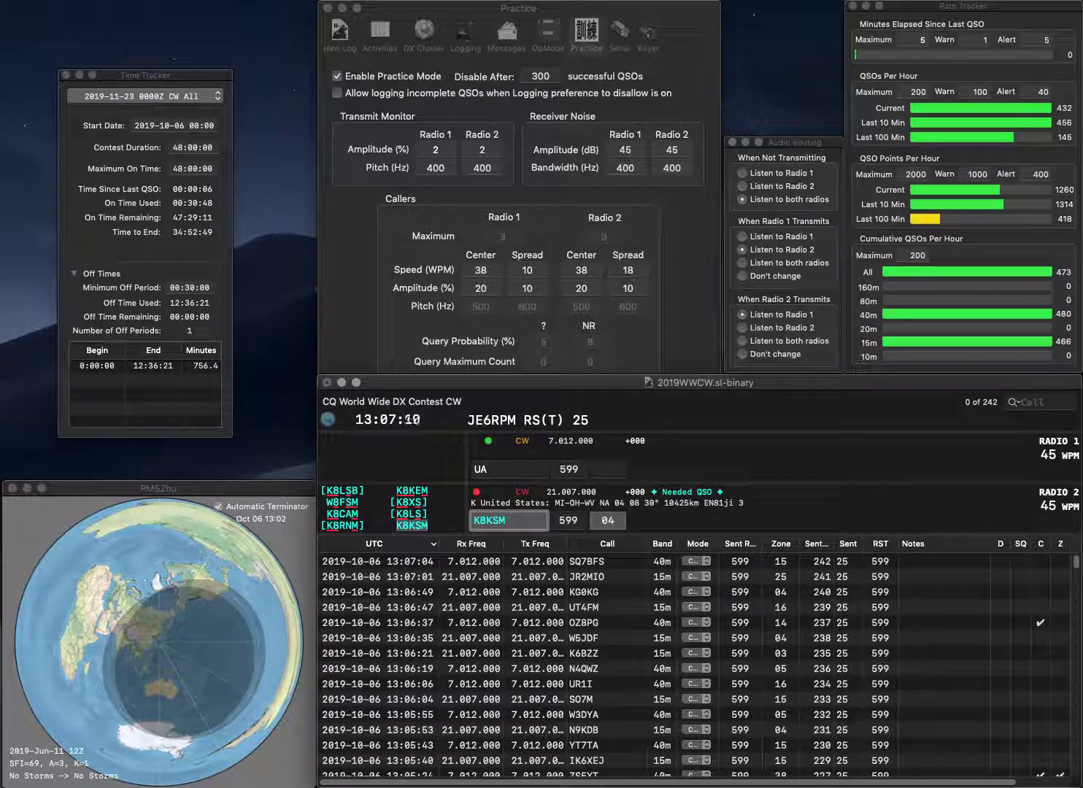
key("Tab")
key("Return")
type("N3")
key("Return")
type("SHB9OAU")
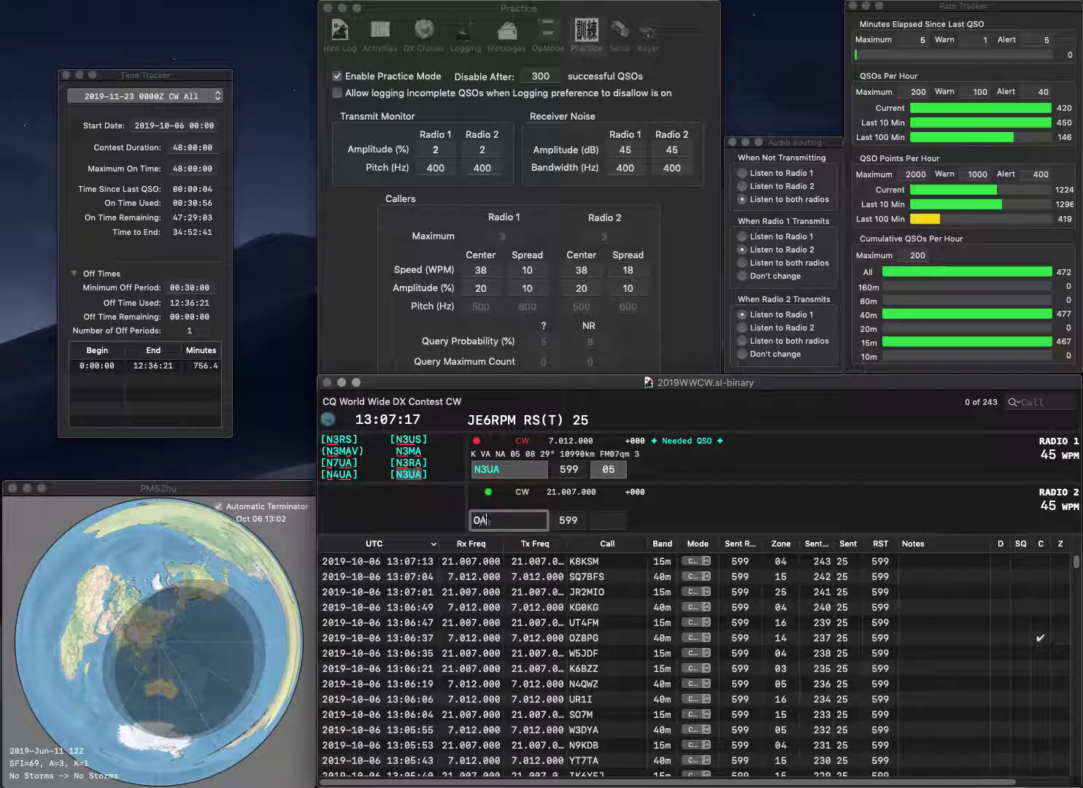
key("Return")
key("Return")
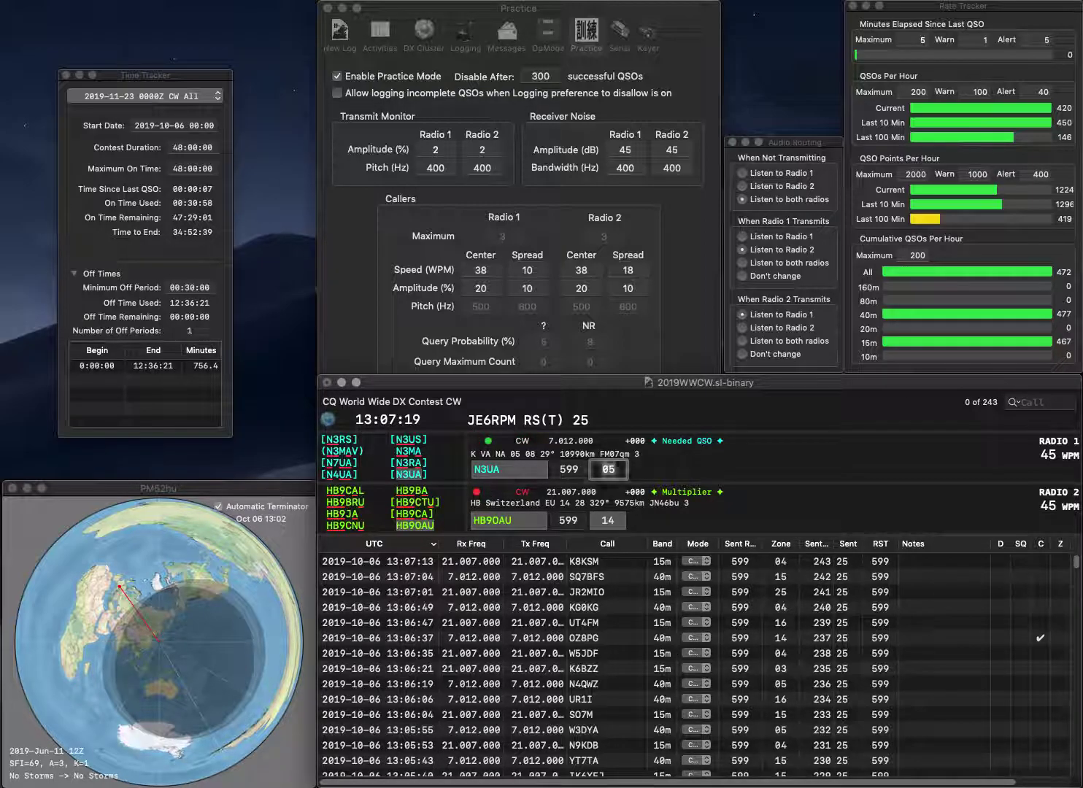
key("space")
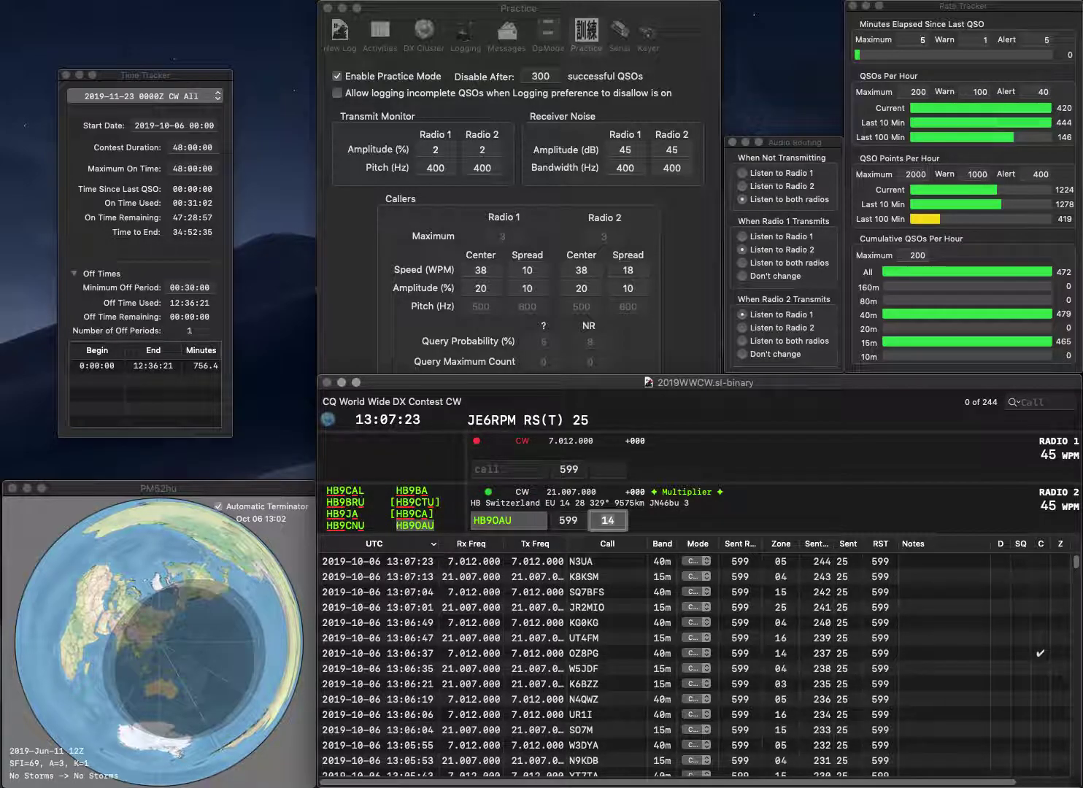
key("Return")
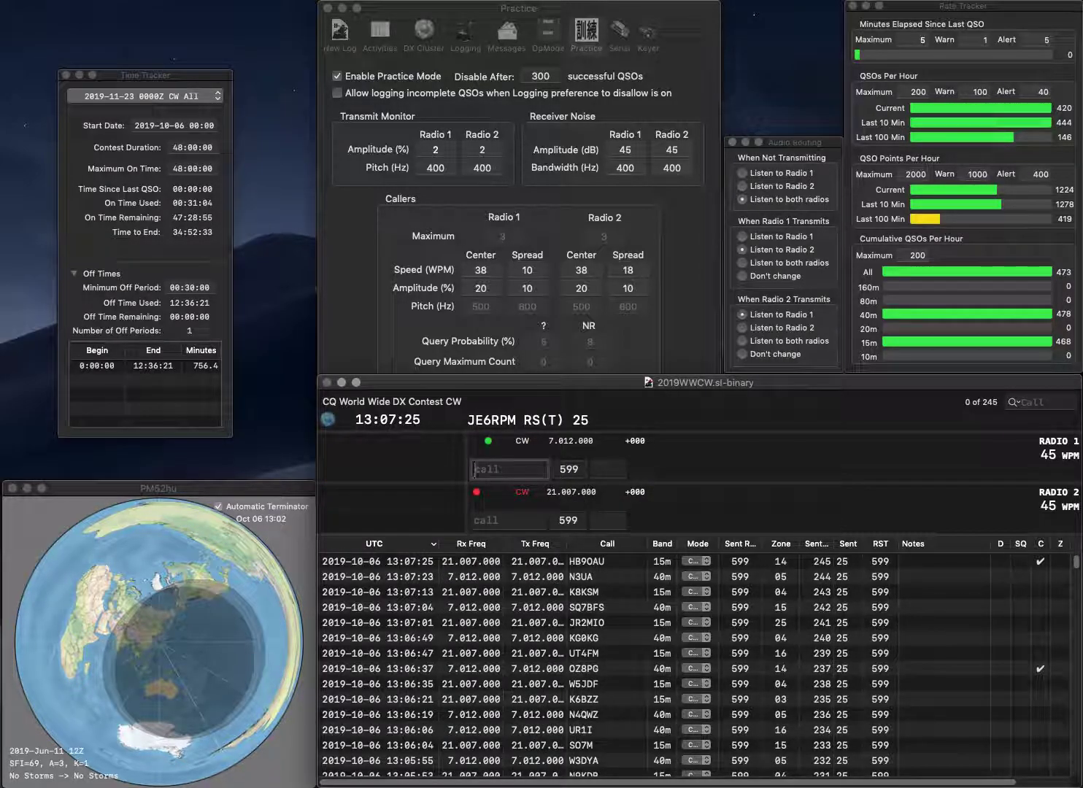
Send exchanges to PU6MO on 40m and G4RCG on 15m
type("U6MO")
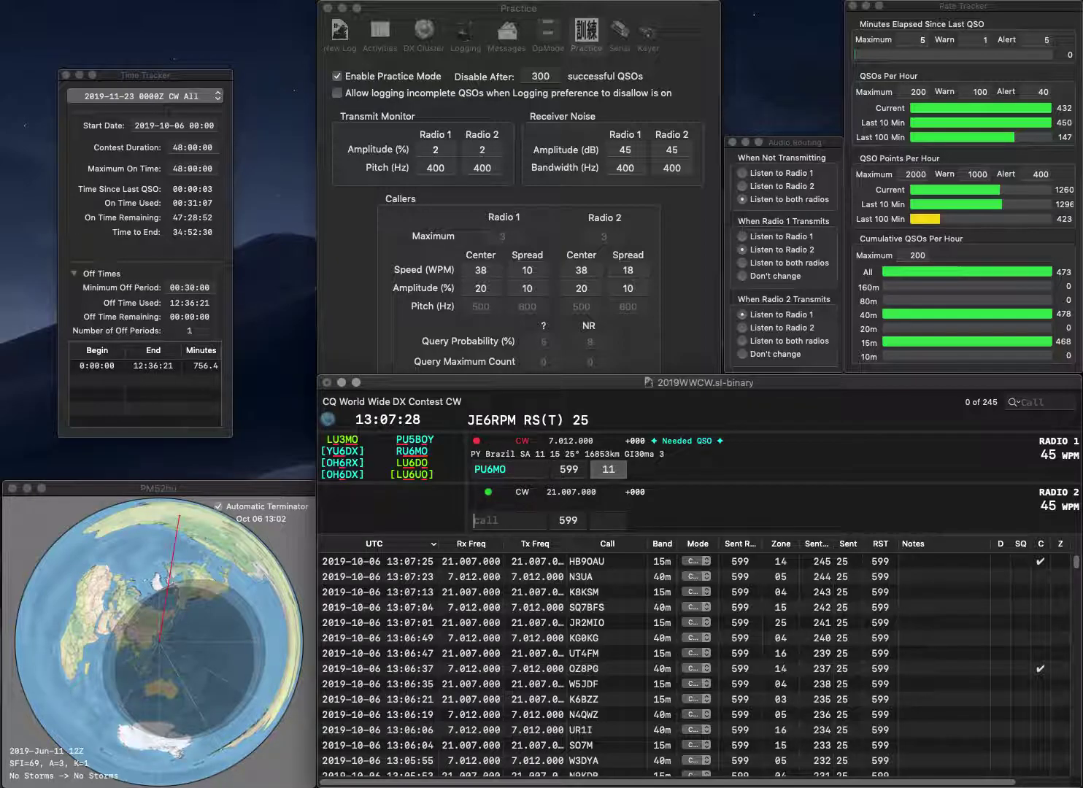
key("Return")
type("G4RCG")
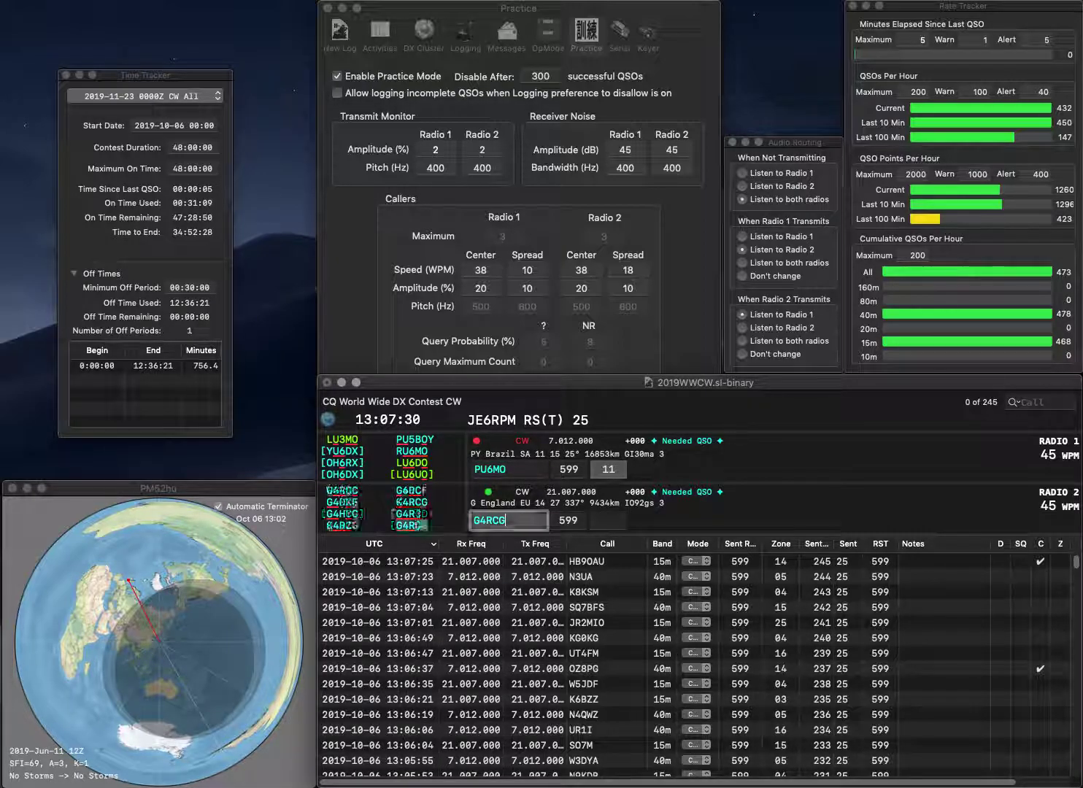
key("Return")
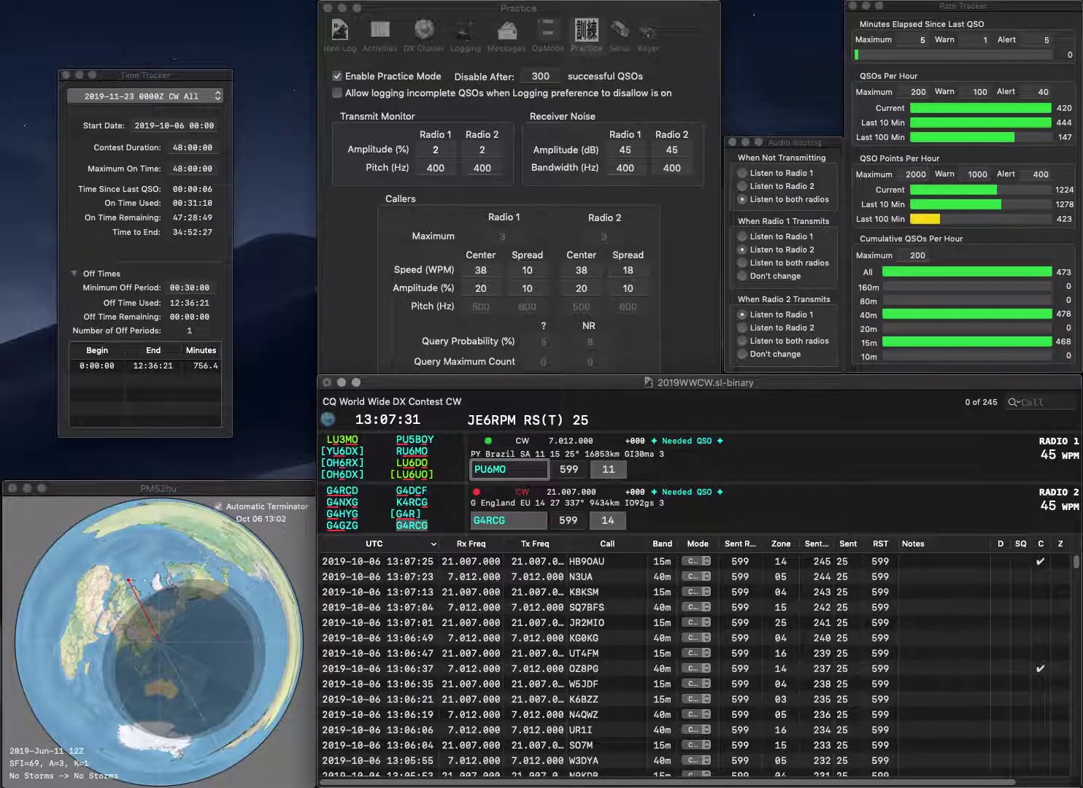
key("Left")
key("Left")
key("BackSpace")
type("J")
key("BackSpace")
type("L")
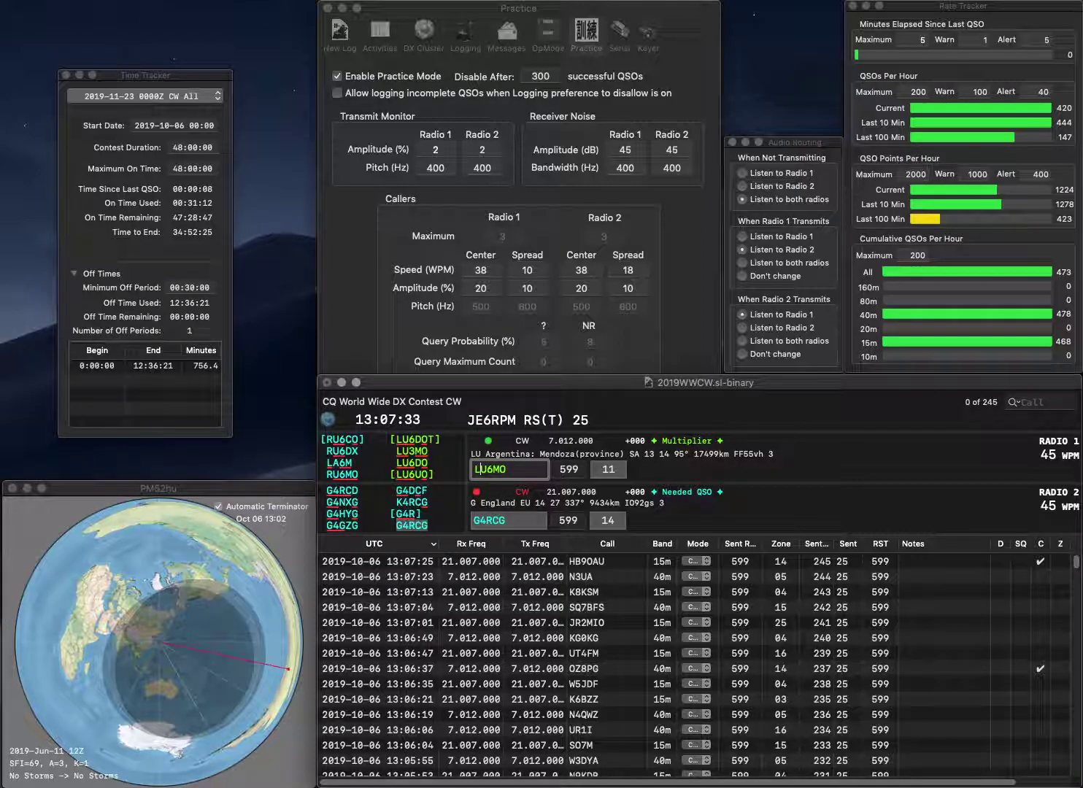
key("BackSpace")
type("R")
key("Return")
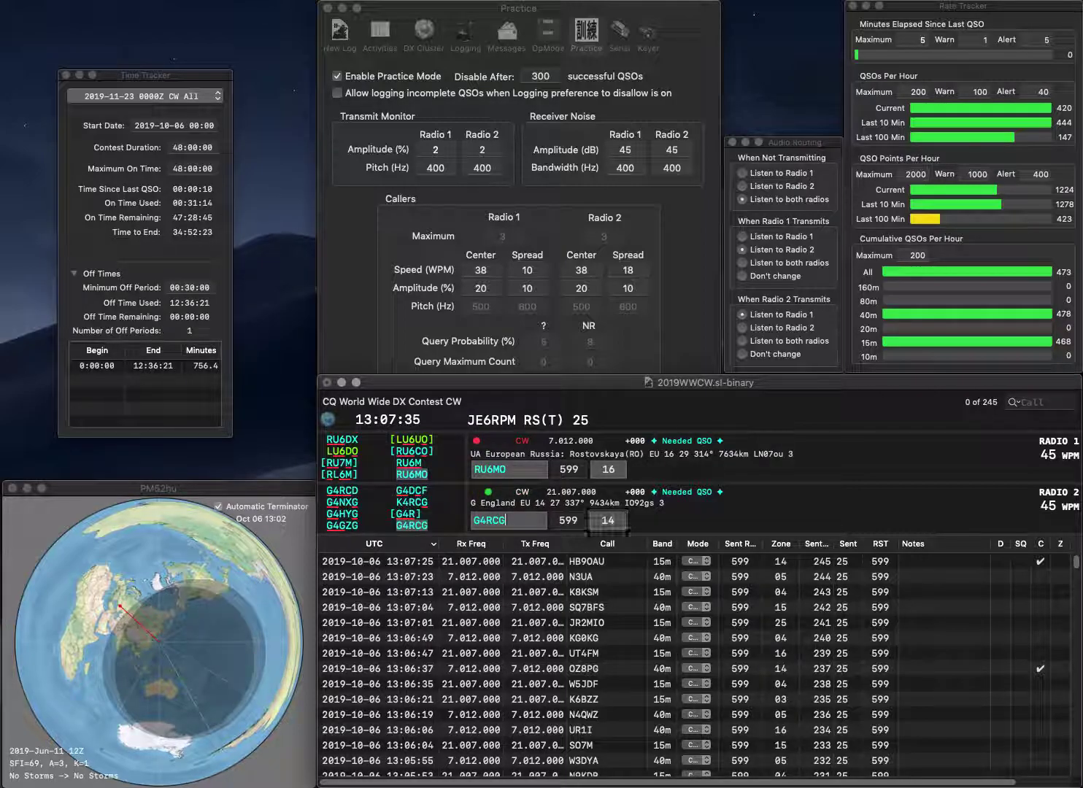
key("Return")
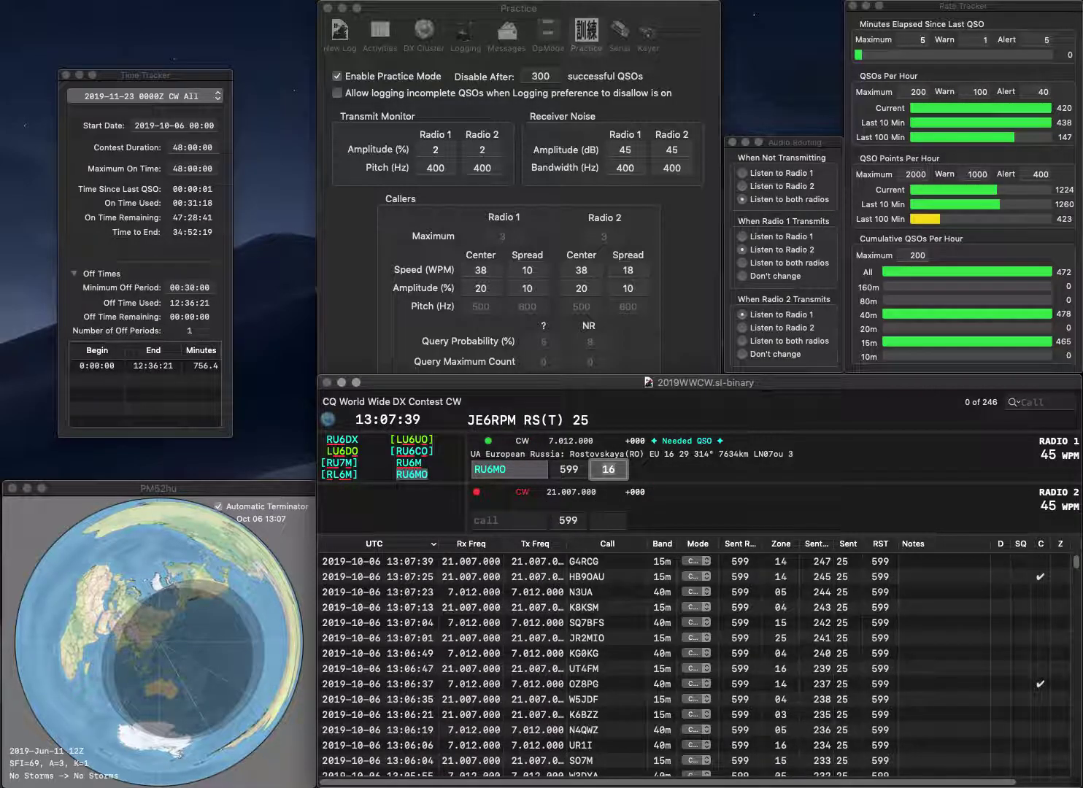
key("Return")
Send RW1A on 15m, fix the 40m call to KB4MG, and log KB4MG
type("RW1A")
key("Return")
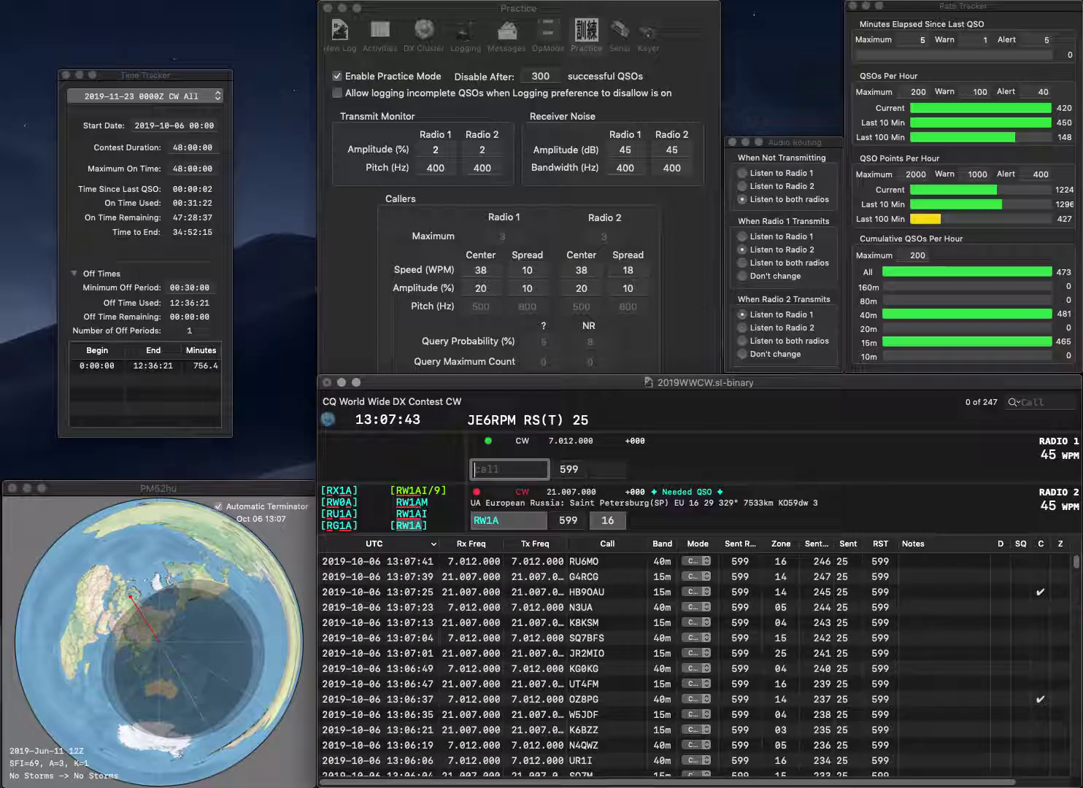
type("KBMG")
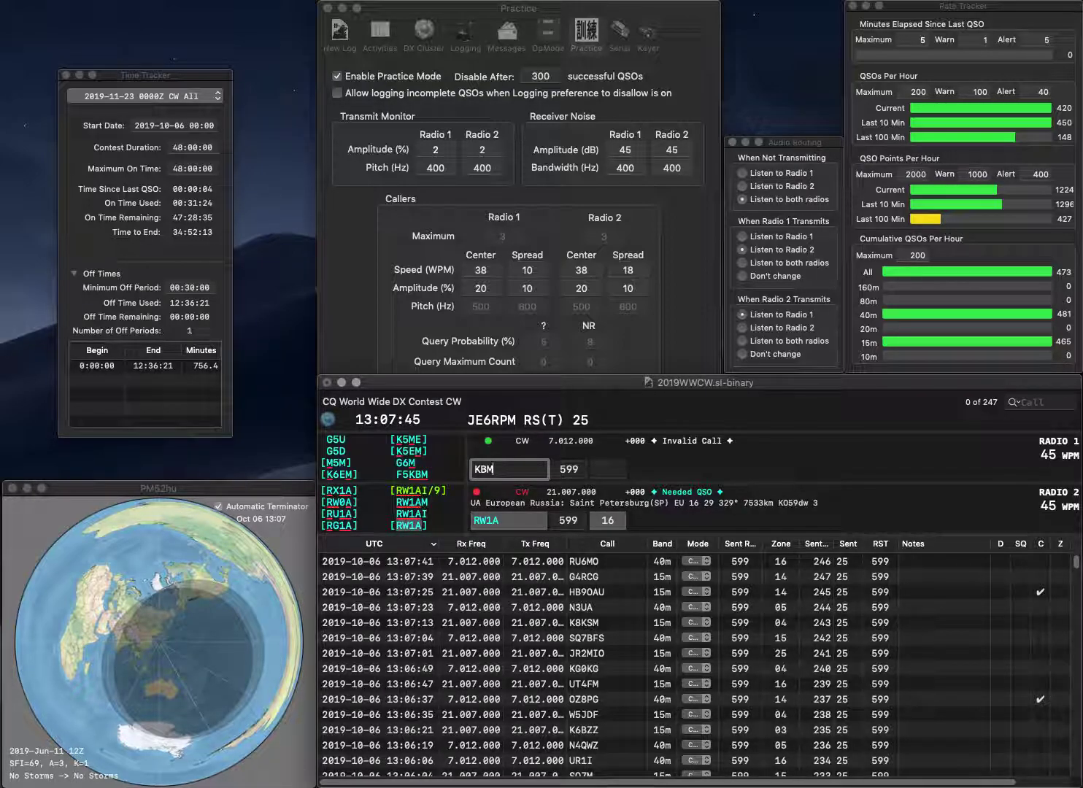
left_click(481, 470)
type("4MG")
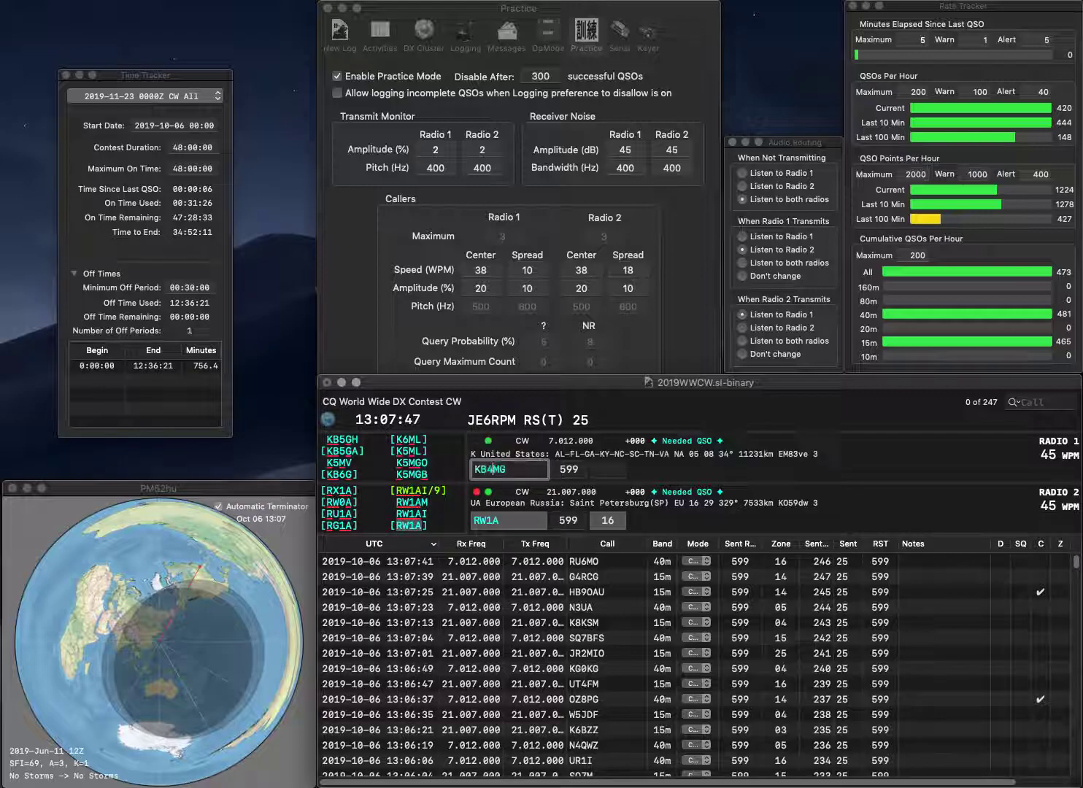
key("Return")
key("Return")
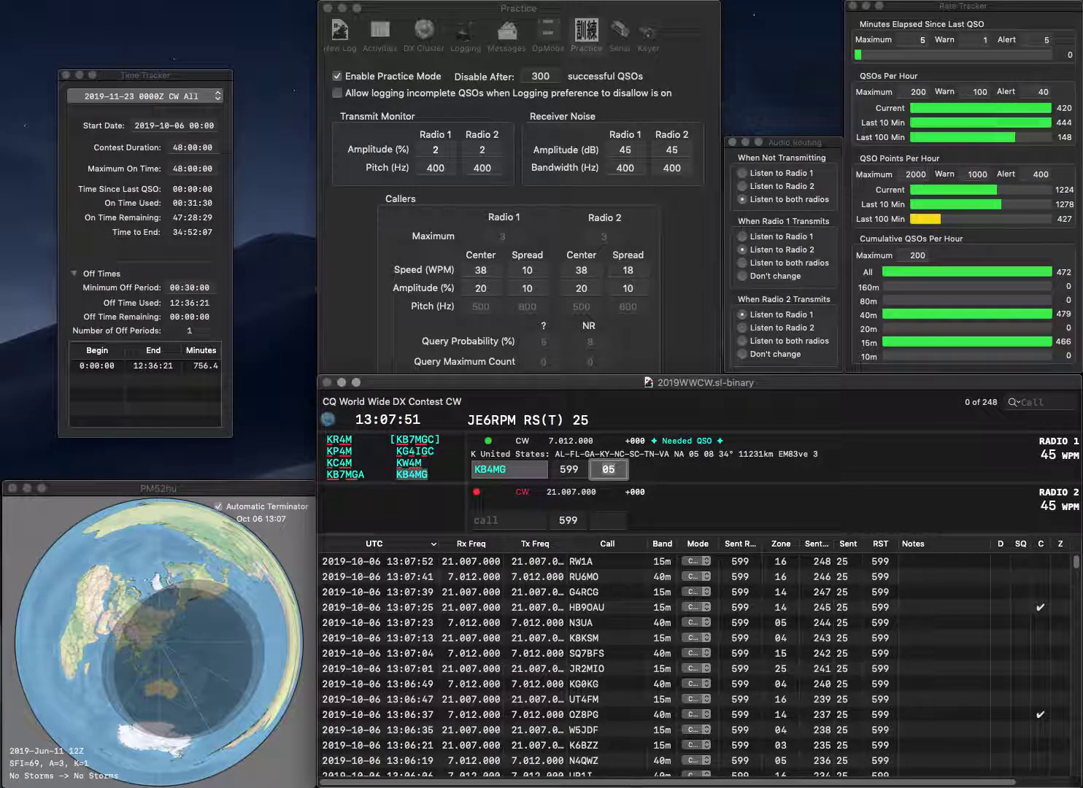
key("Return")
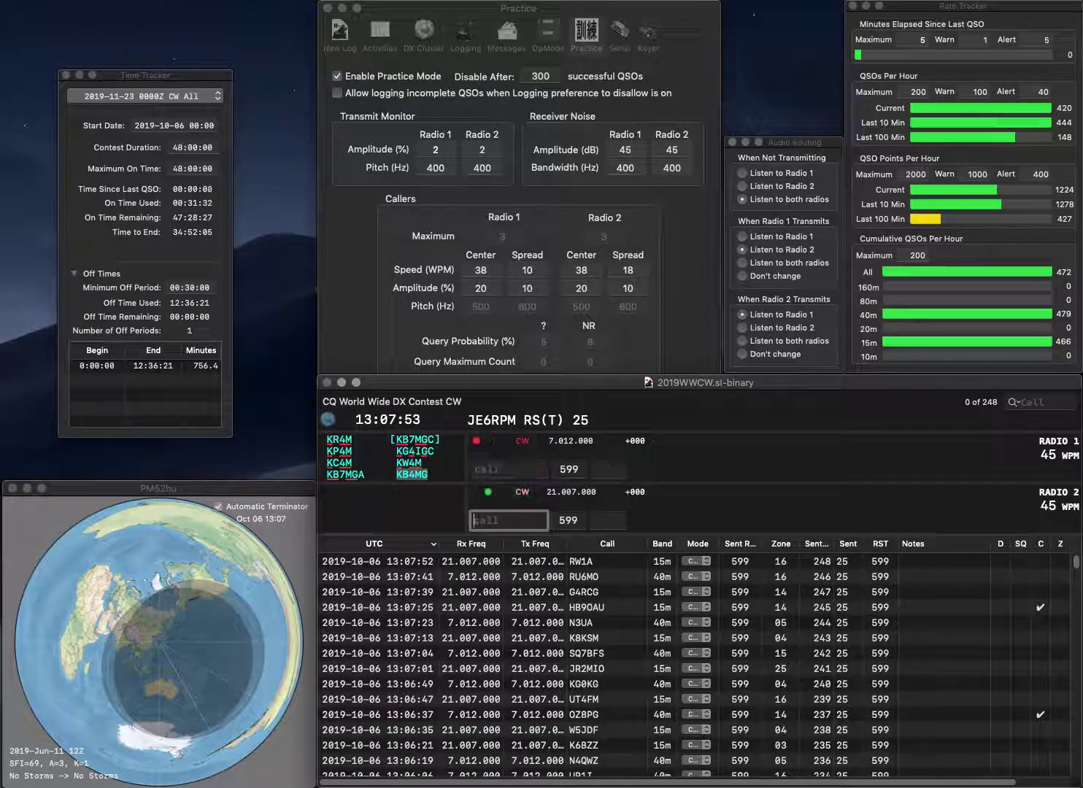
type("W7ZYM")
key("Return")
type("2S")
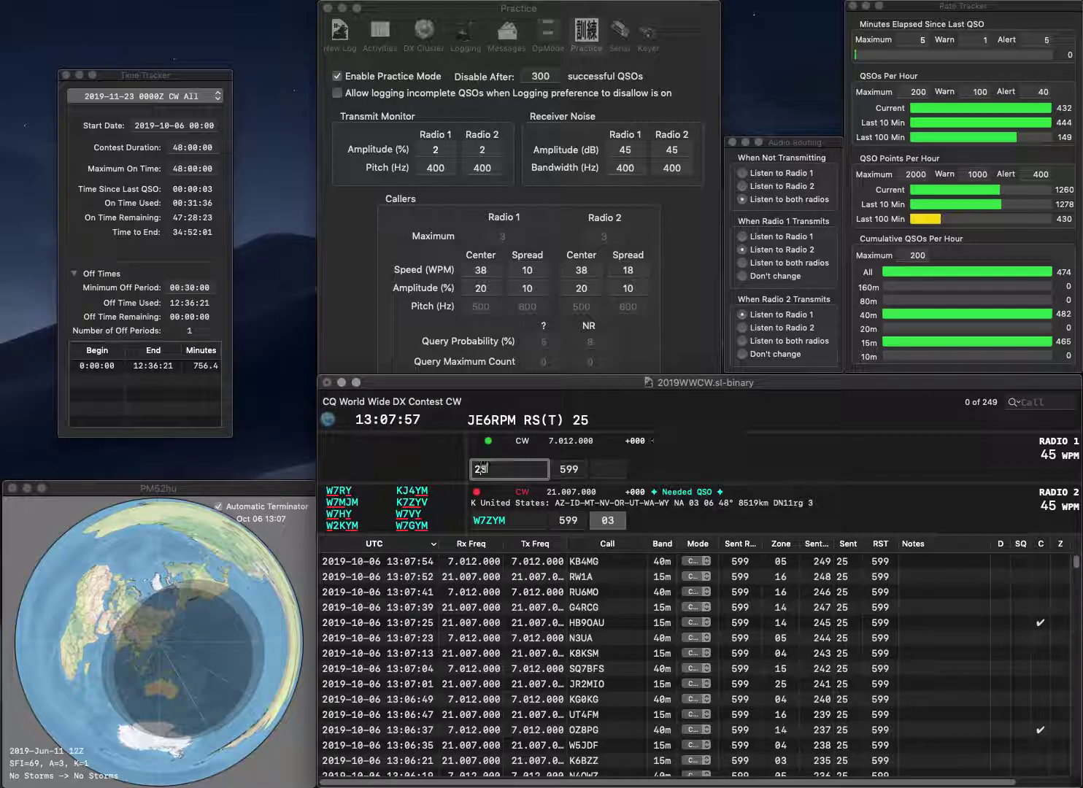
type("RK")
key("Home")
type("N")
key("Return")
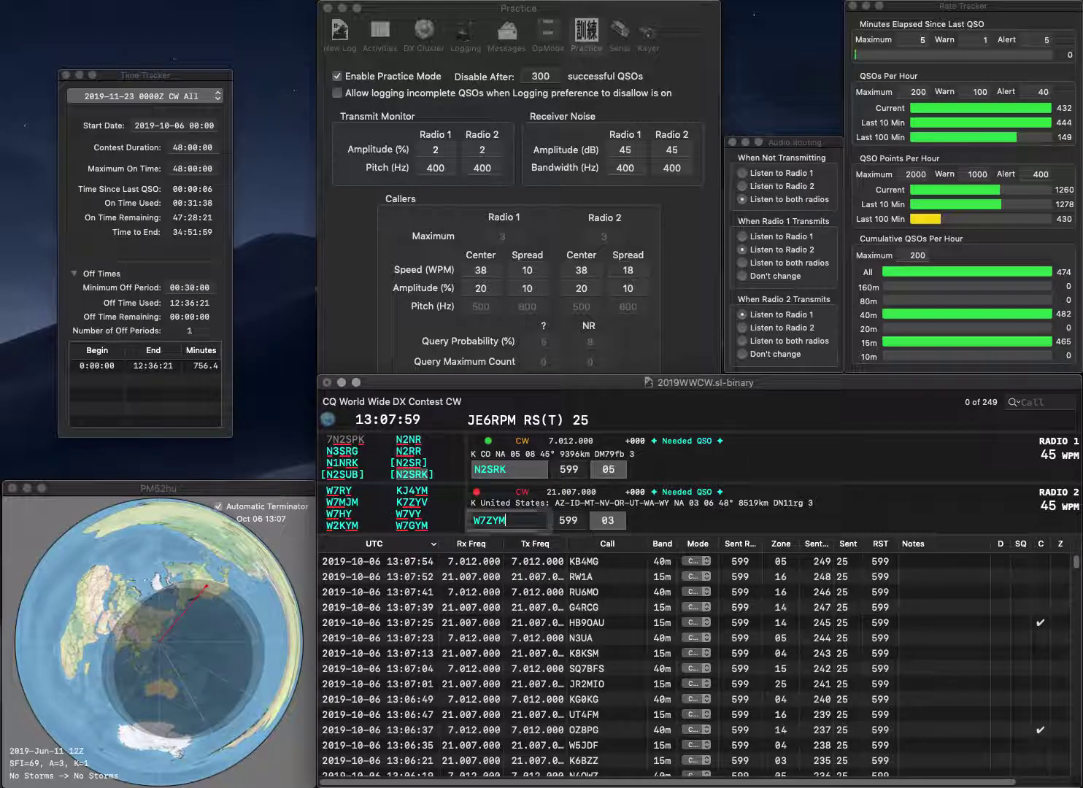
key("BackSpace")
type("G")
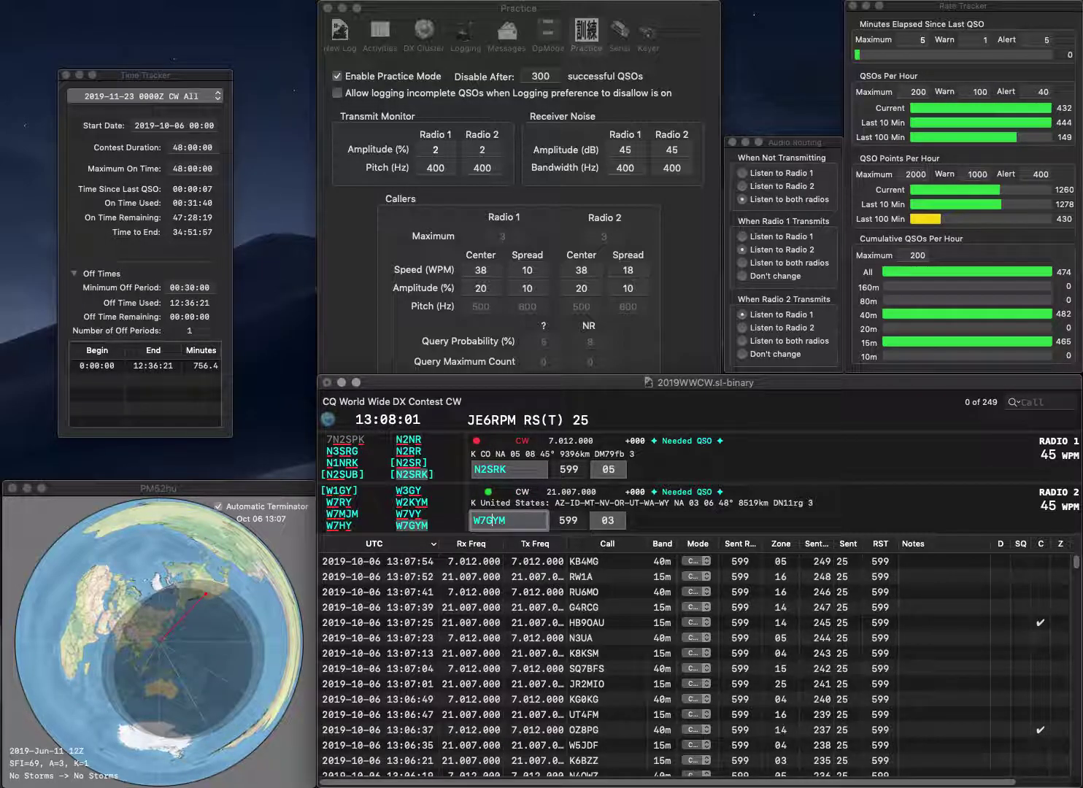
key("Return")
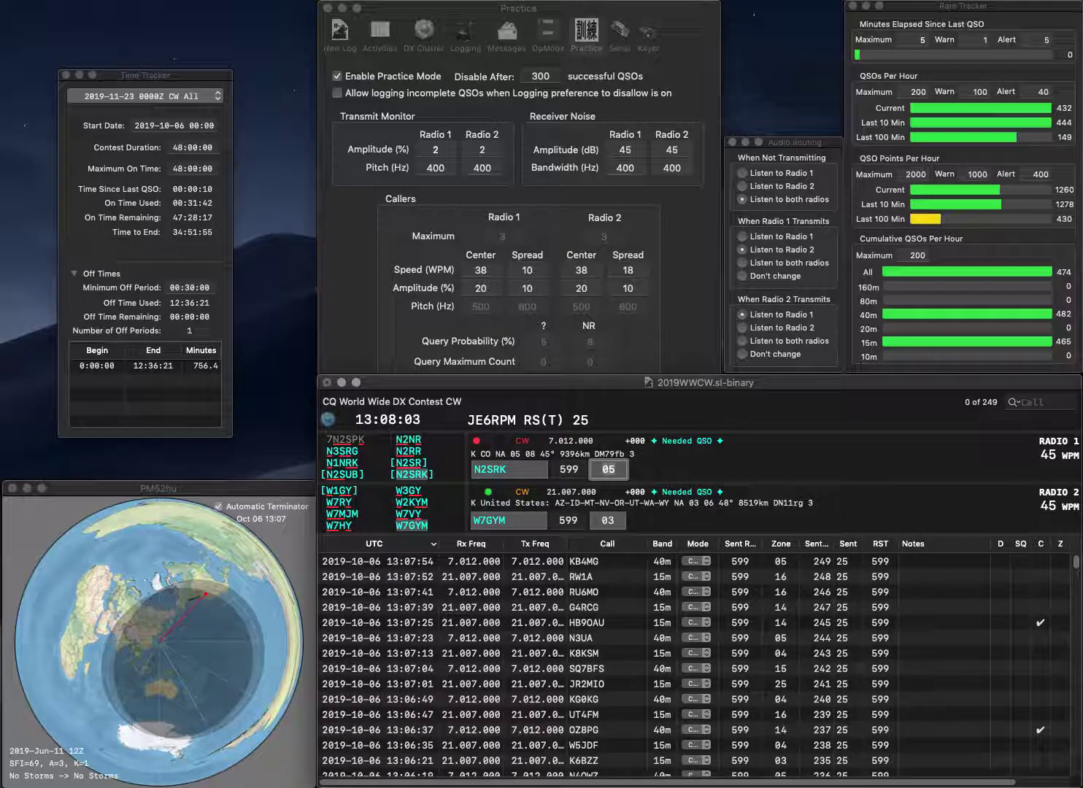
key("Return")
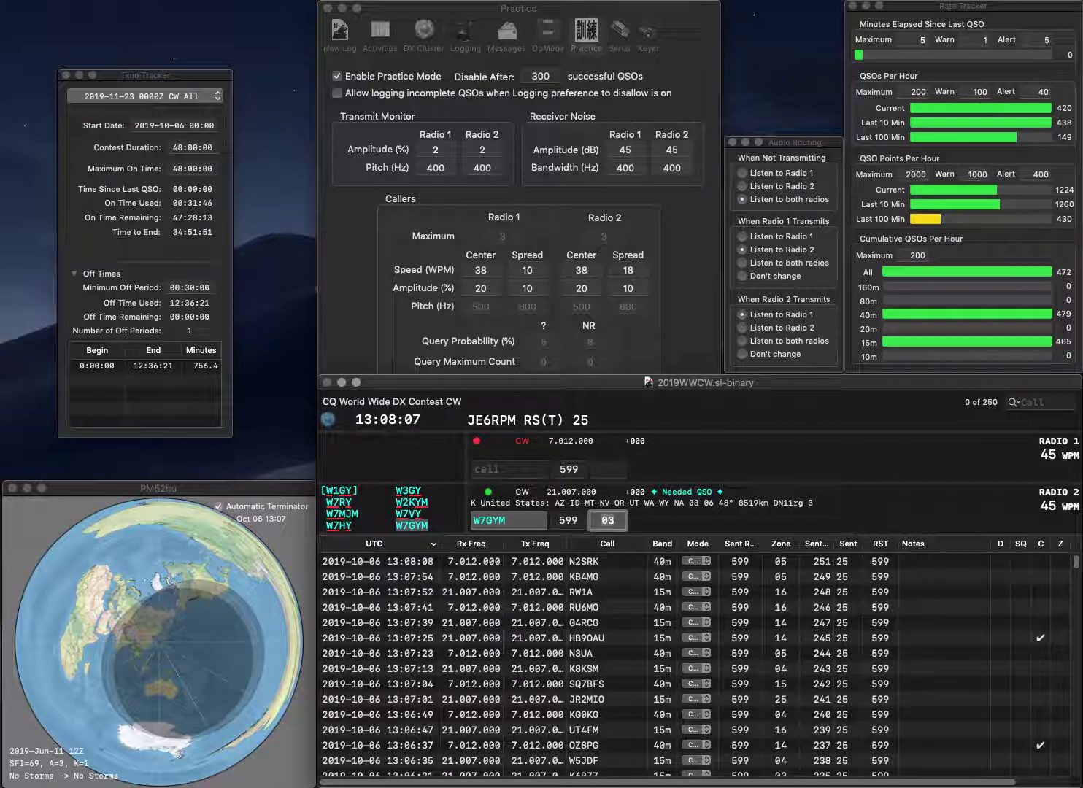
key("Return")
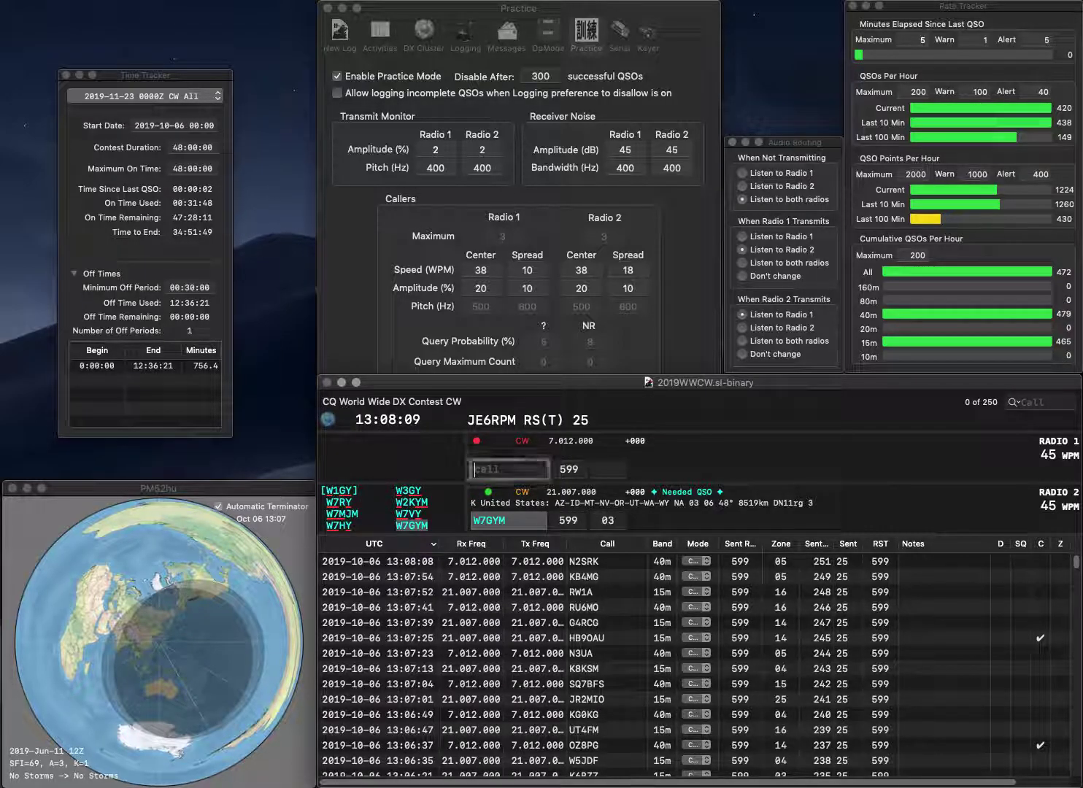
type("dN")
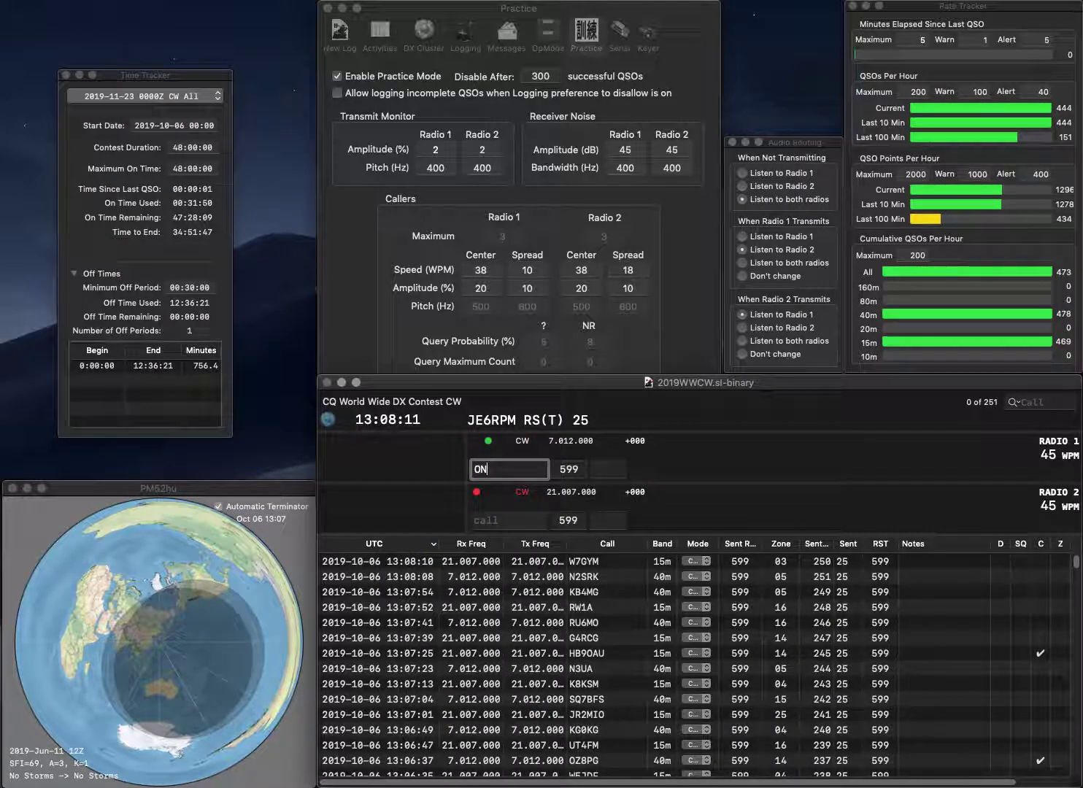
type("6UF")
key("Return")
type("KC8JR")
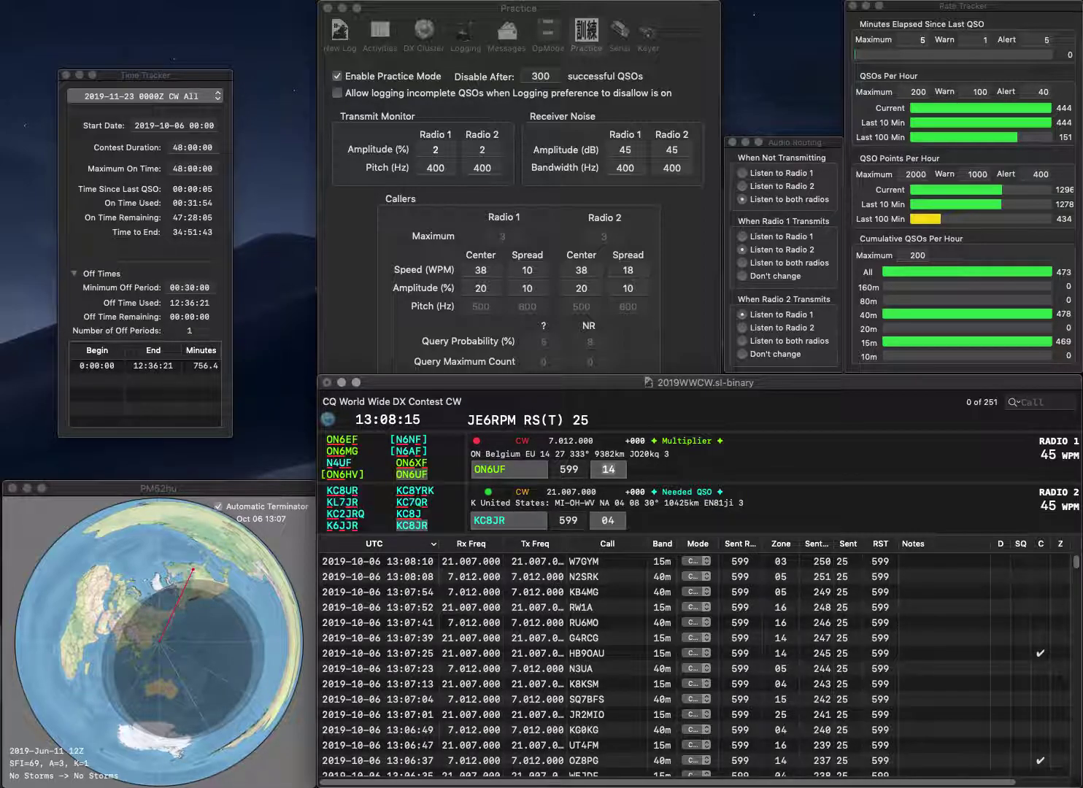
key("Return")
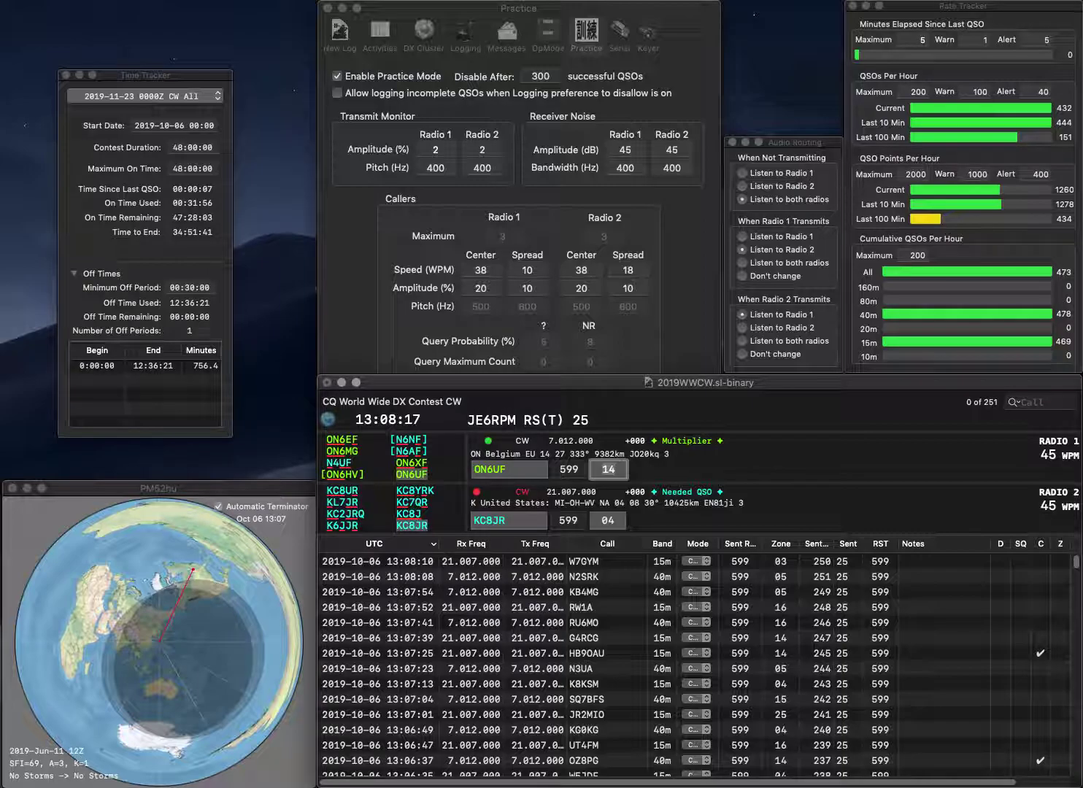
key("Return")
key("Return")
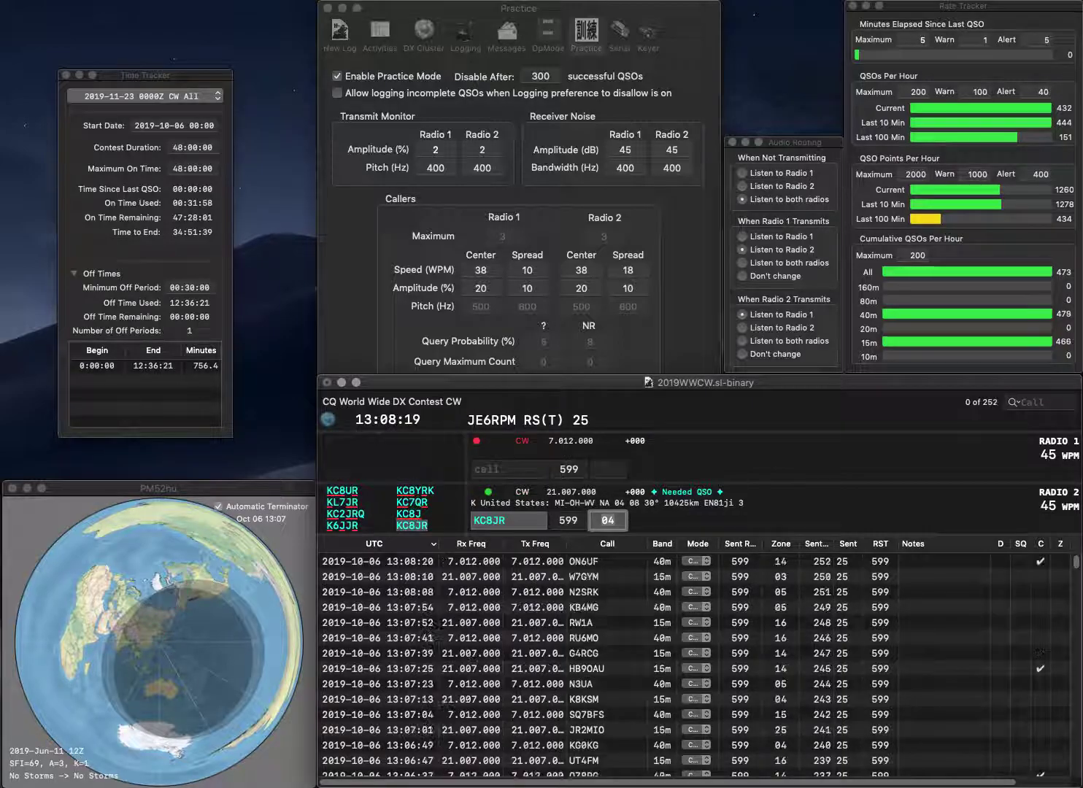
key("Return")
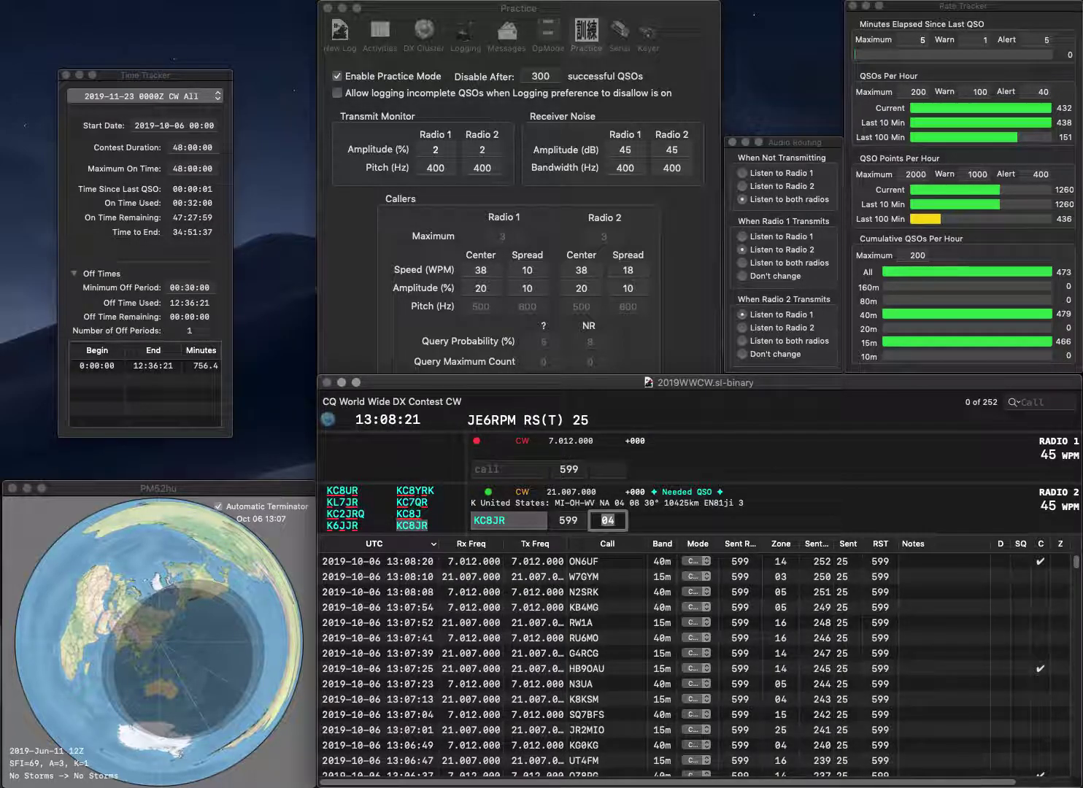
type("USI")
key("BackSpace")
key("BackSpace")
type("I4I")
key("Return")
type("K6QA")
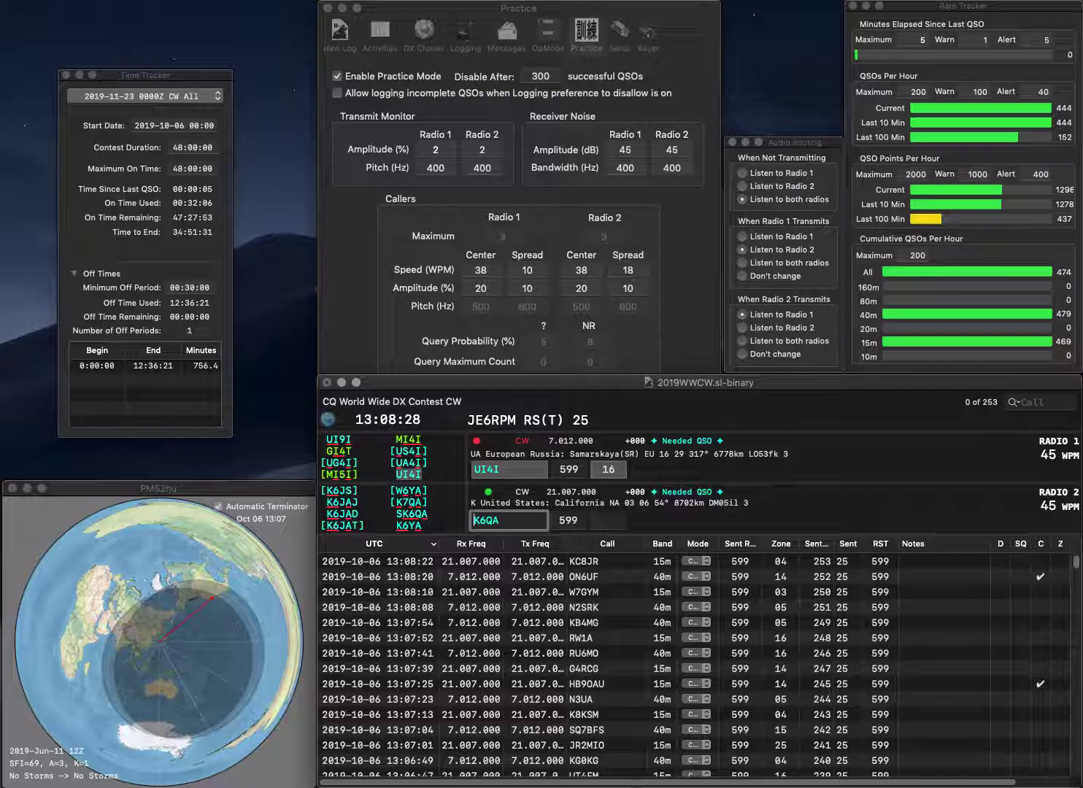
key("Home")
type("S")
key("Return")
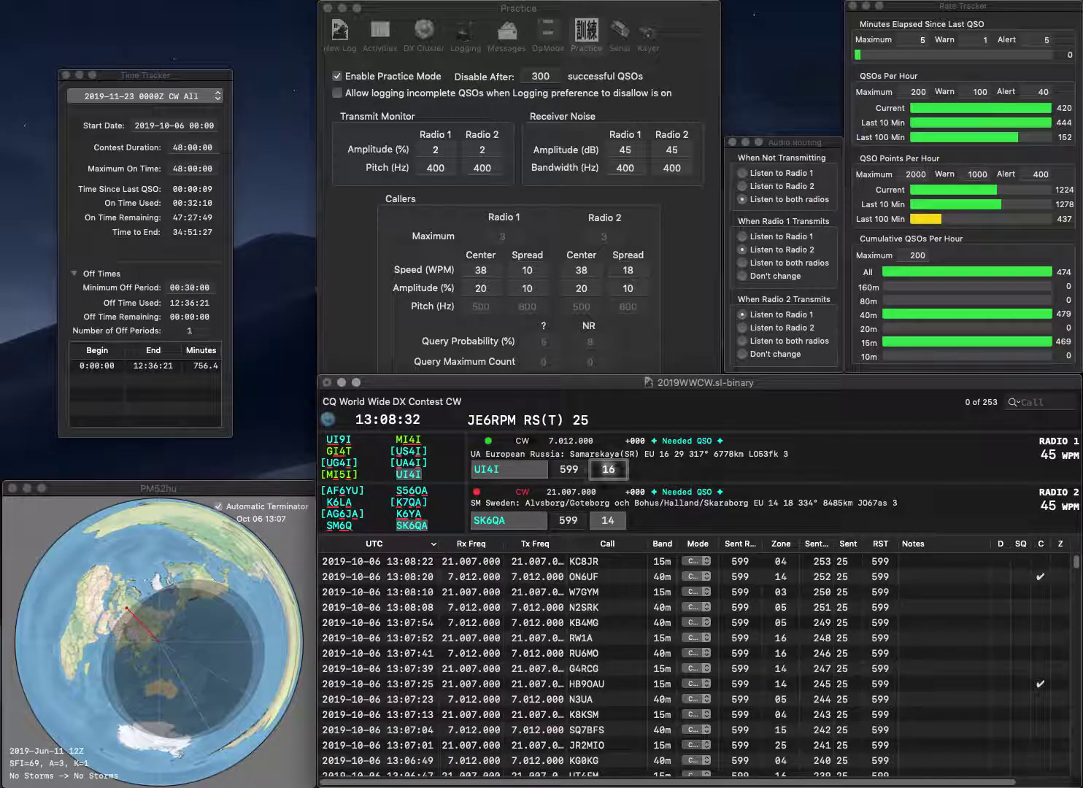
key("Return")
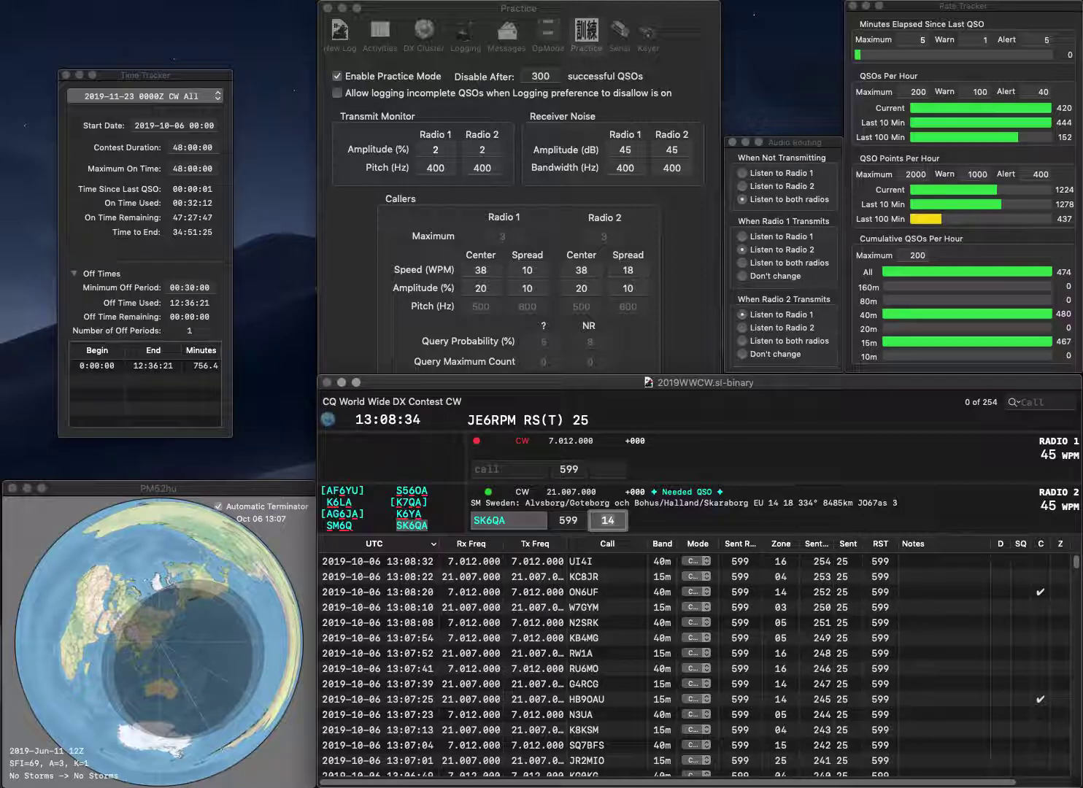
key("Return")
Work and log UN7ID on 40m and UR7IKJ on 15m
type("UN")
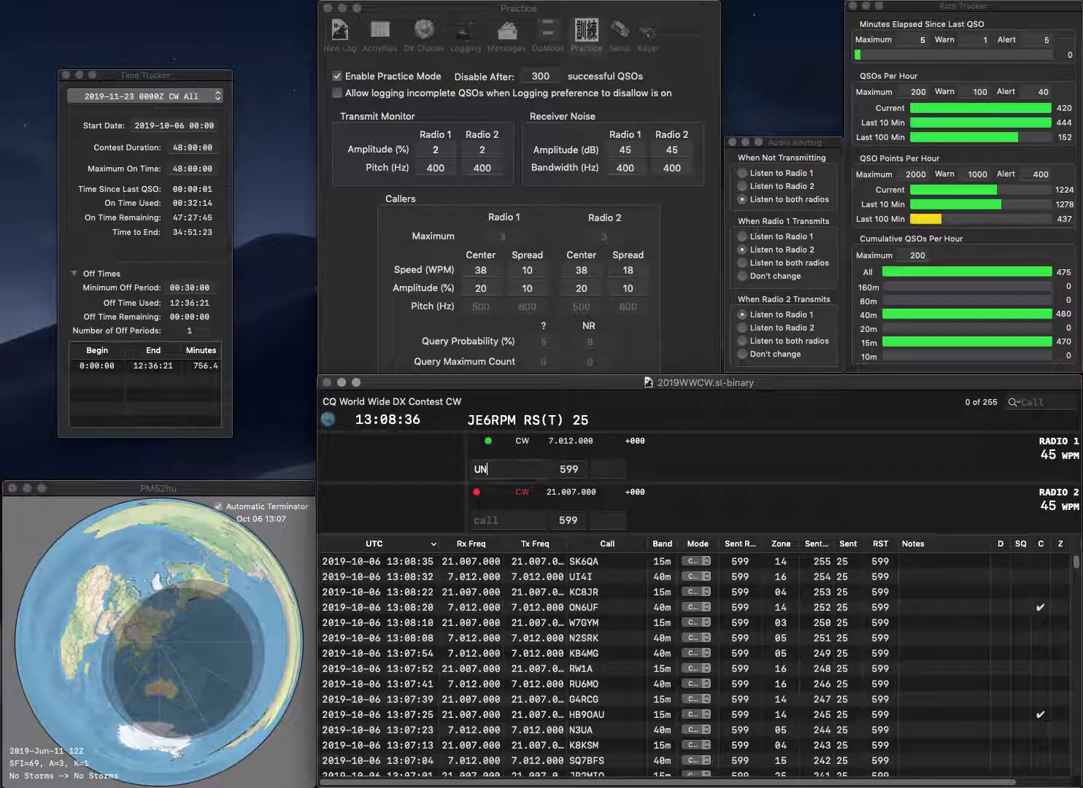
type("7ID")
key("Return")
type("UR7IKJ")
key("Return")
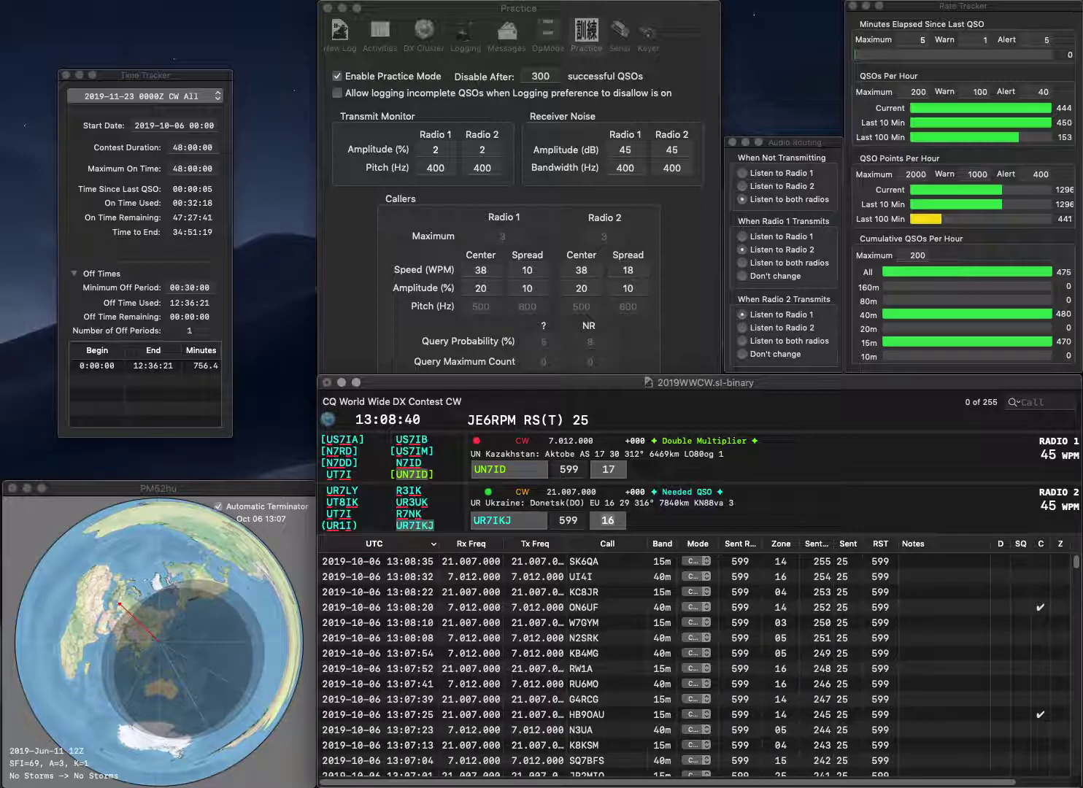
key("space")
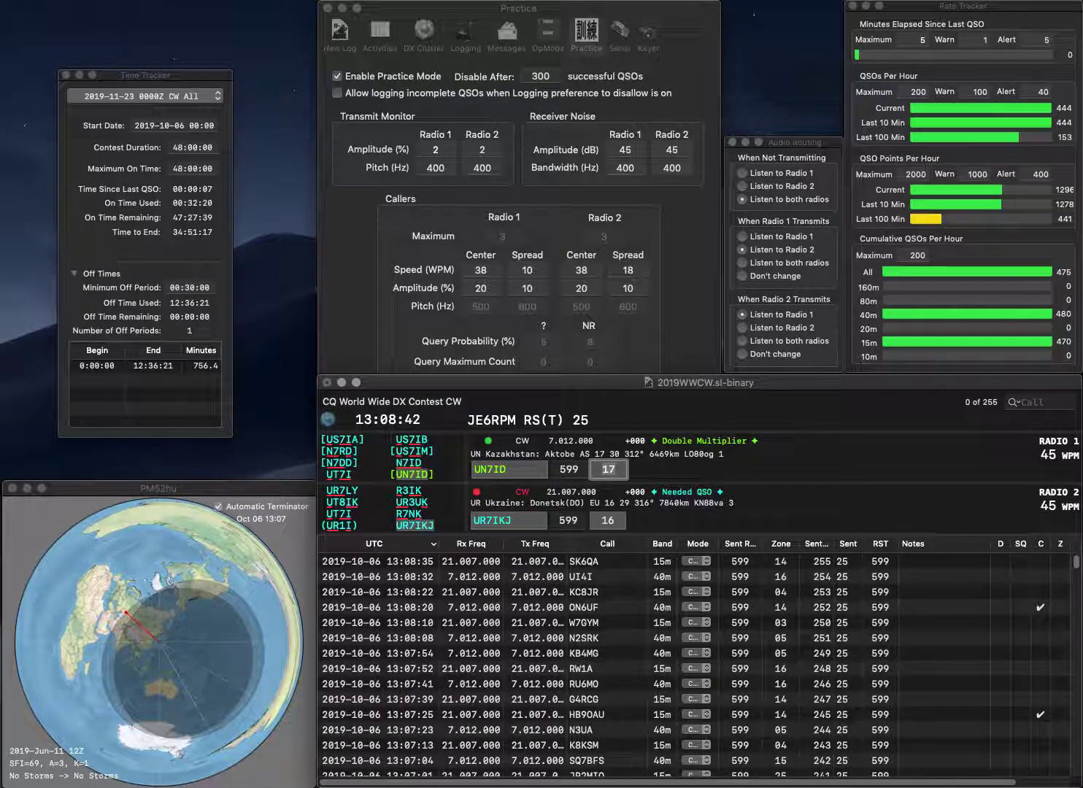
key("Return")
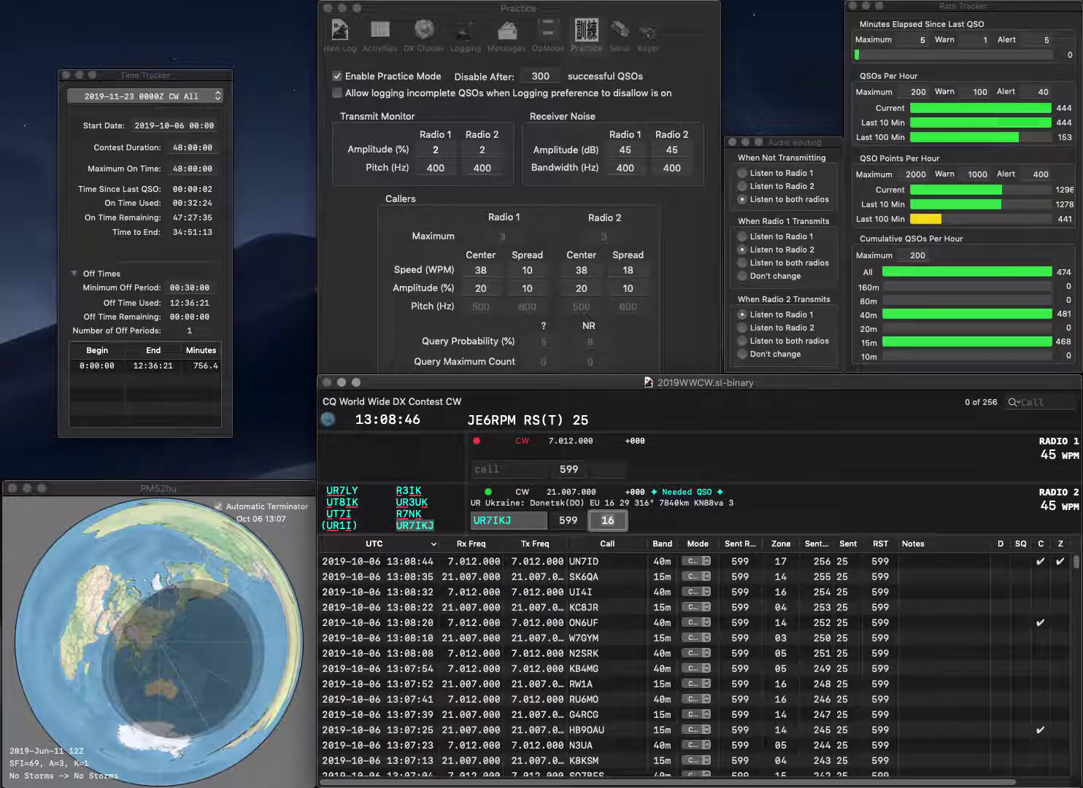
key("Return")
type("NM")
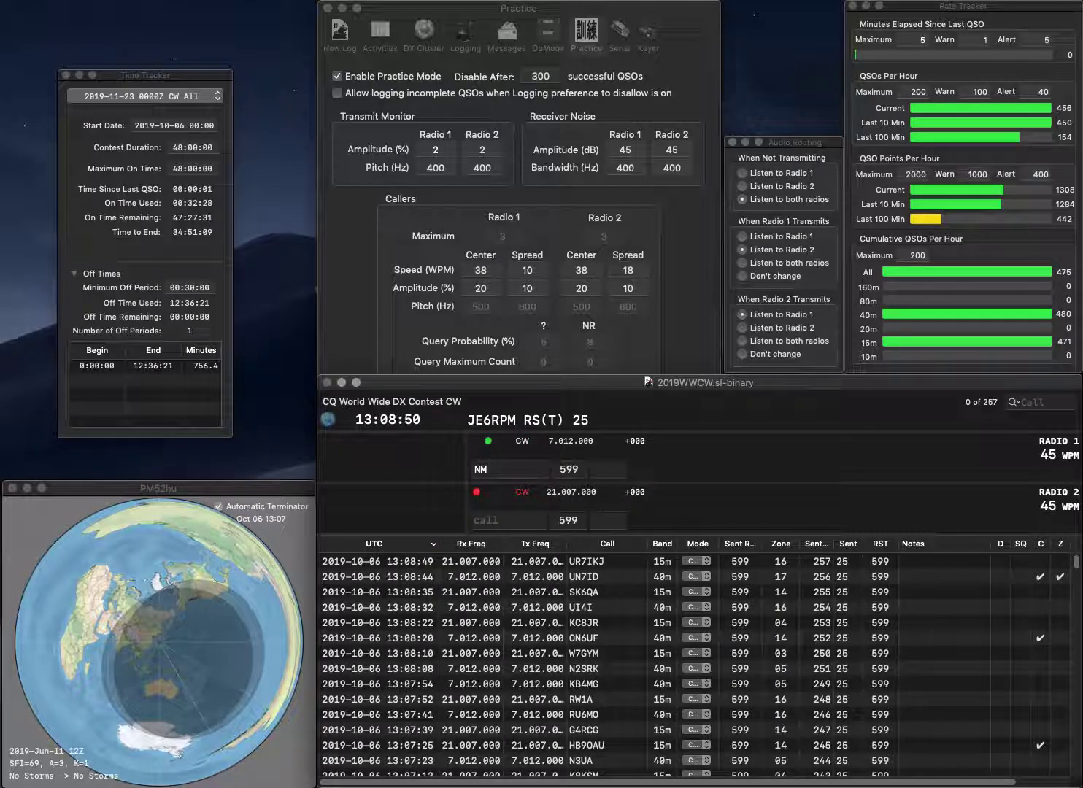
type("6K")
key("Return")
type("WB0TML")
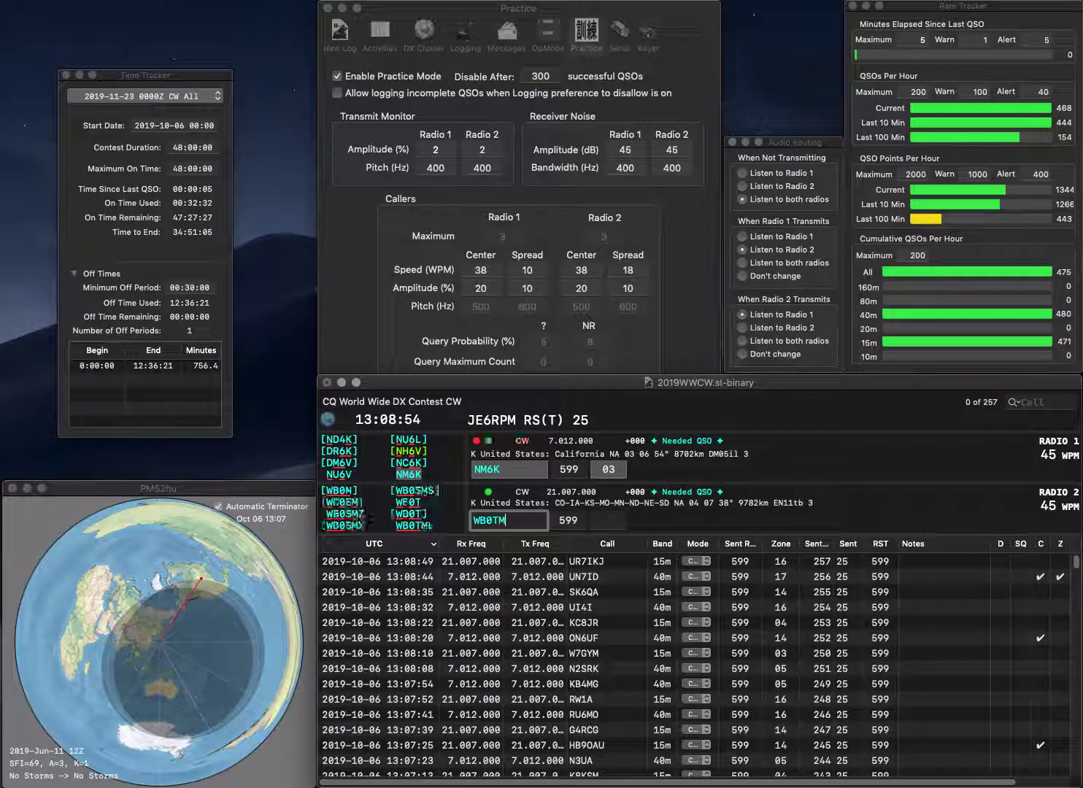
key("Return")
key("Return")
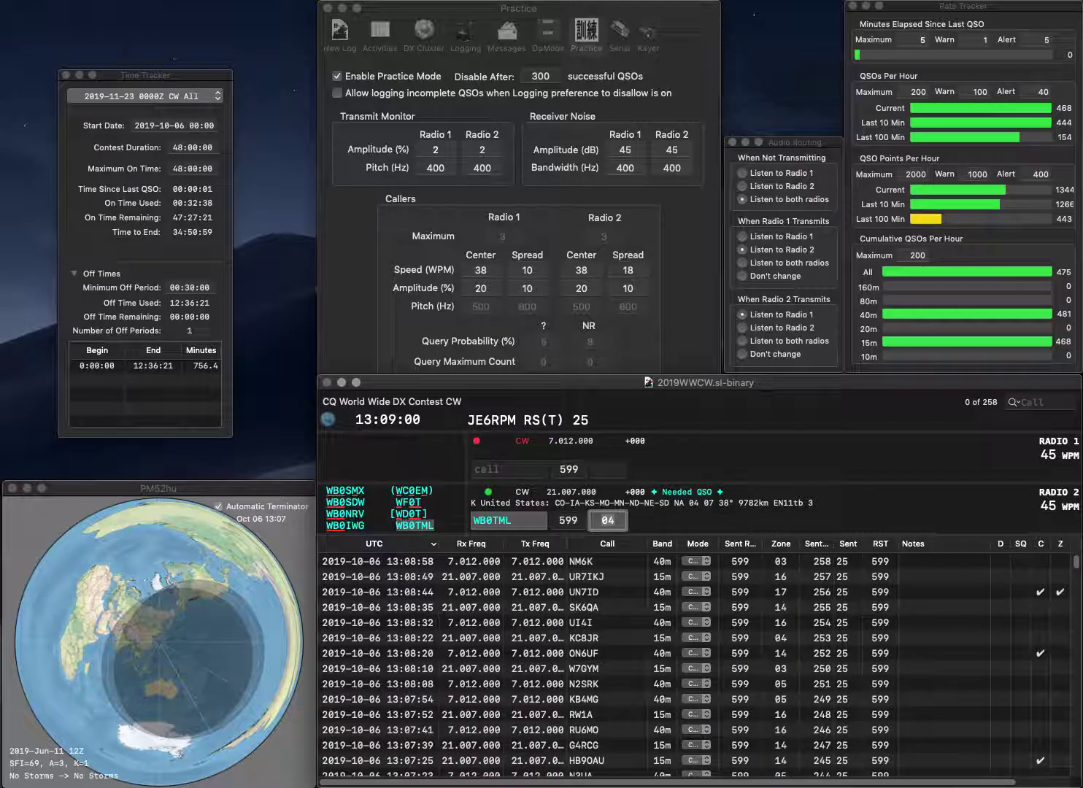
key("Return")
Work and log R7RC on 40m and W9EEU on 15m
type("R")
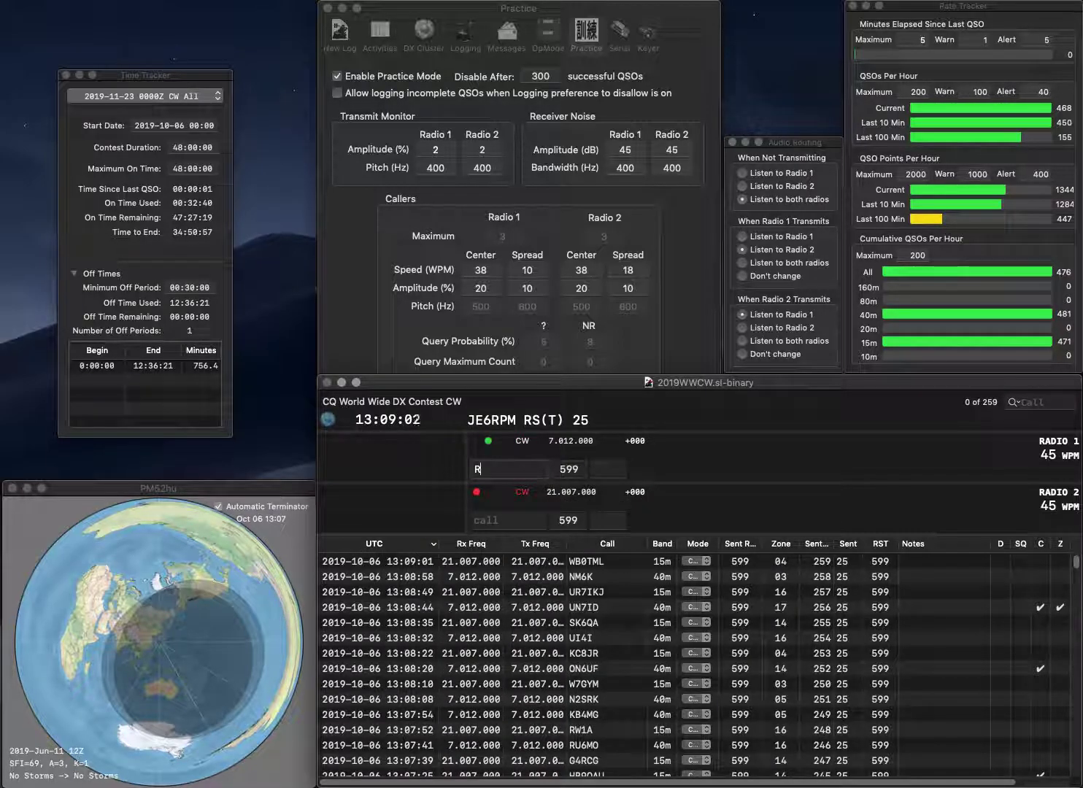
type("7RC")
key("Return")
type("W9EEU")
key("Return")
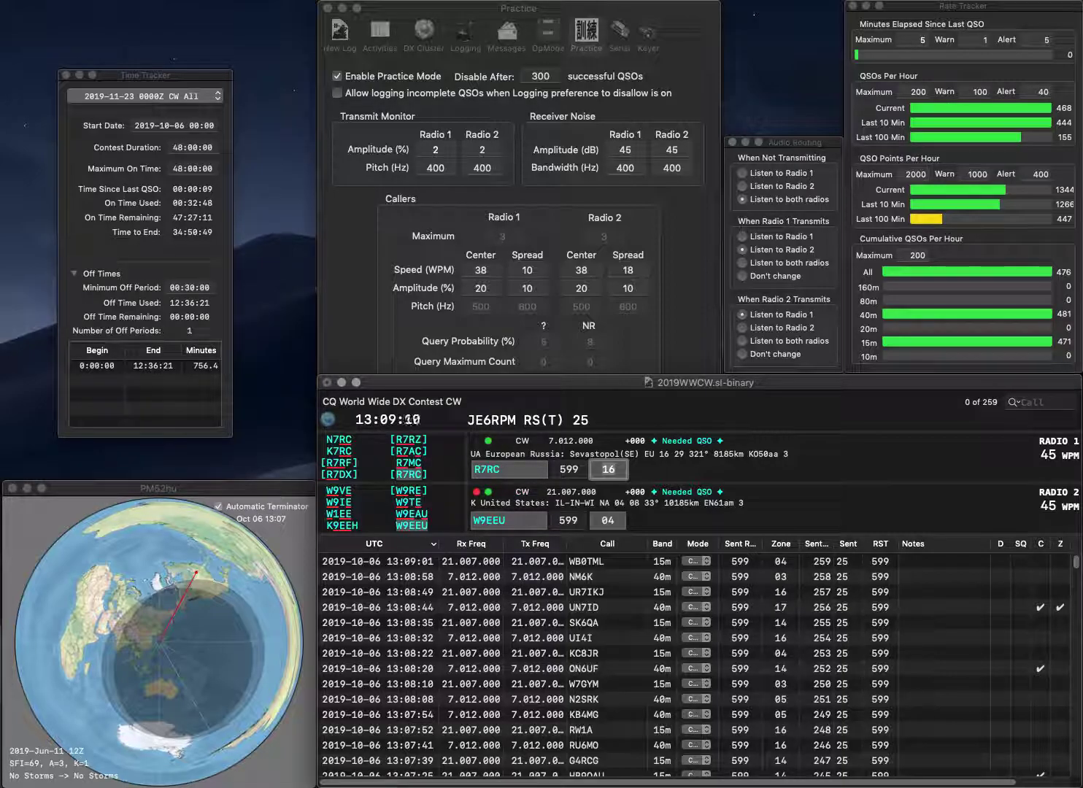
key("Return")
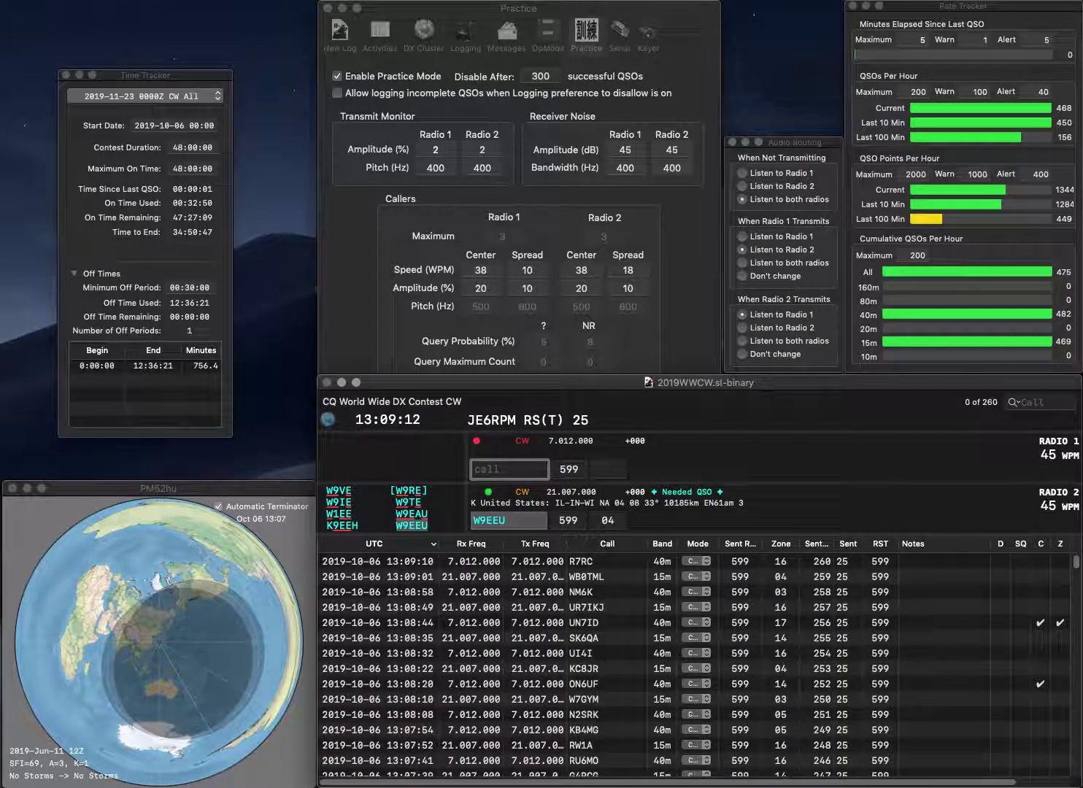
key("Return")
Send exchanges to WD5BJT on 40m and WA2TPU on 15m
type("WDBJT")
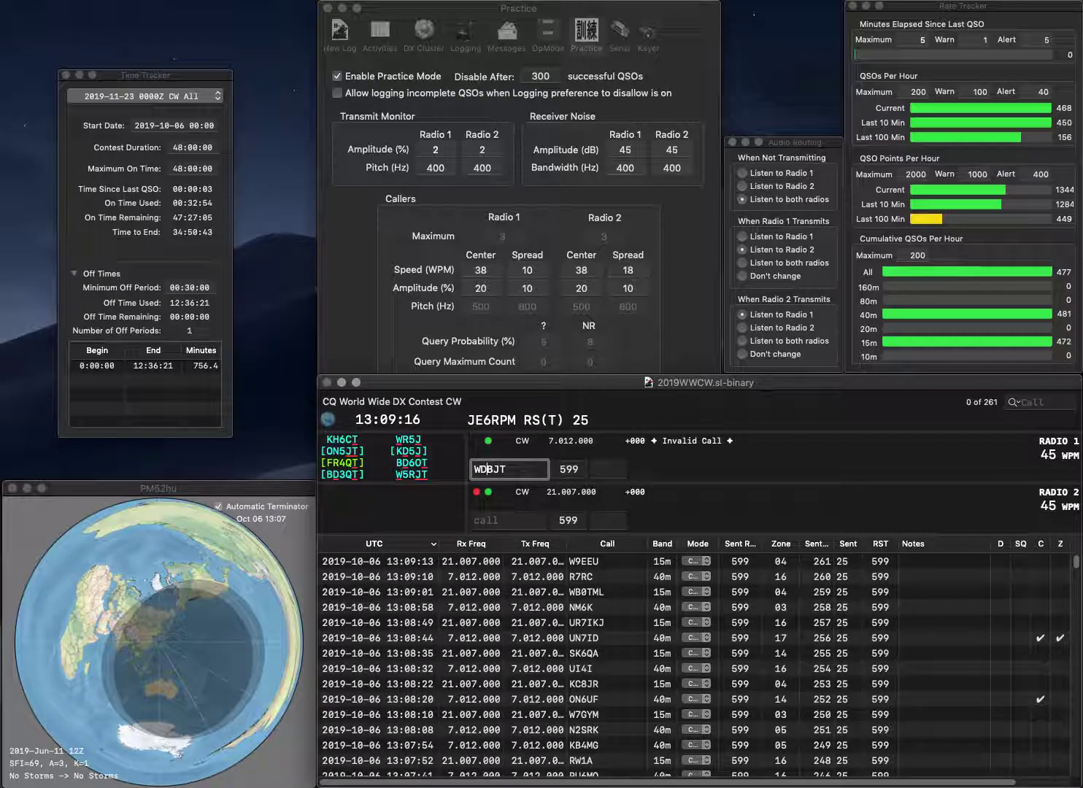
type("5")
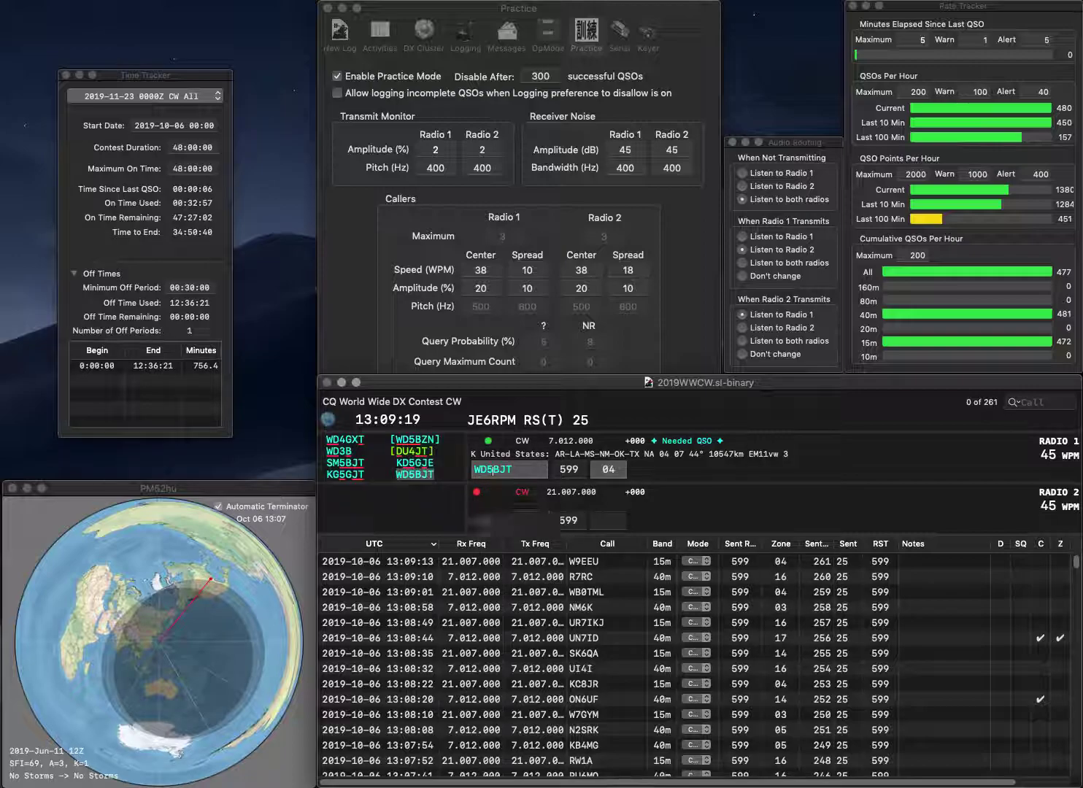
key("Return")
type("WA")
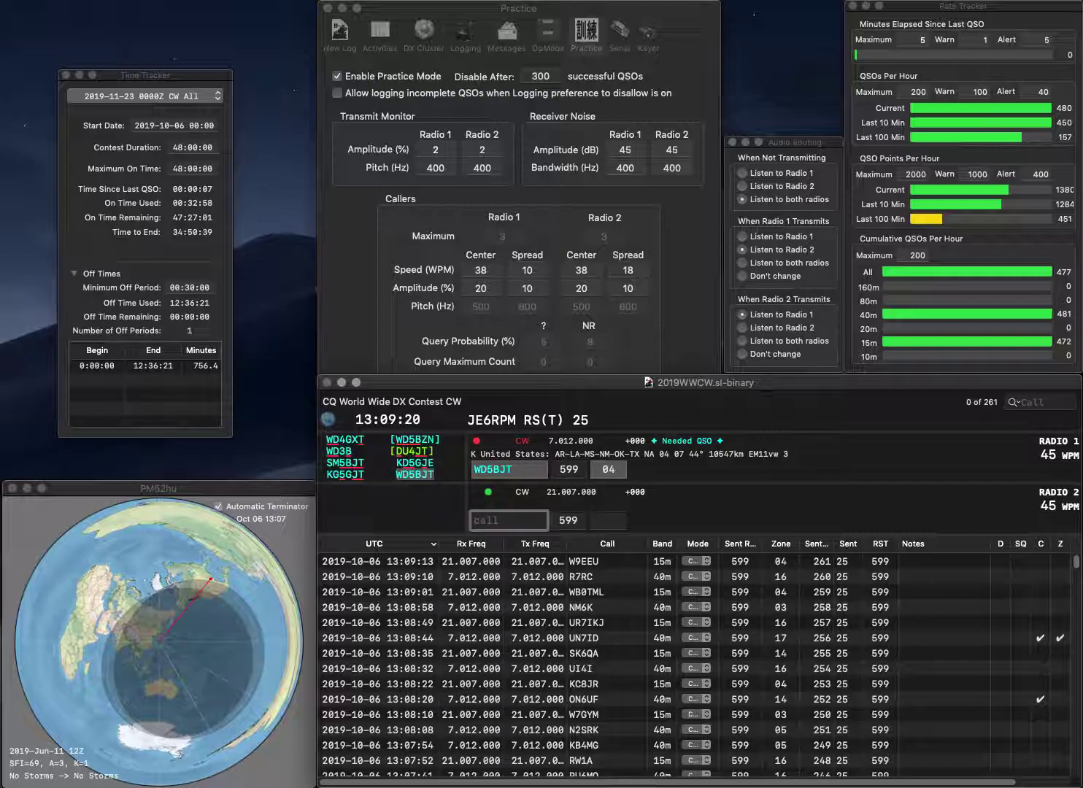
type("2TP")
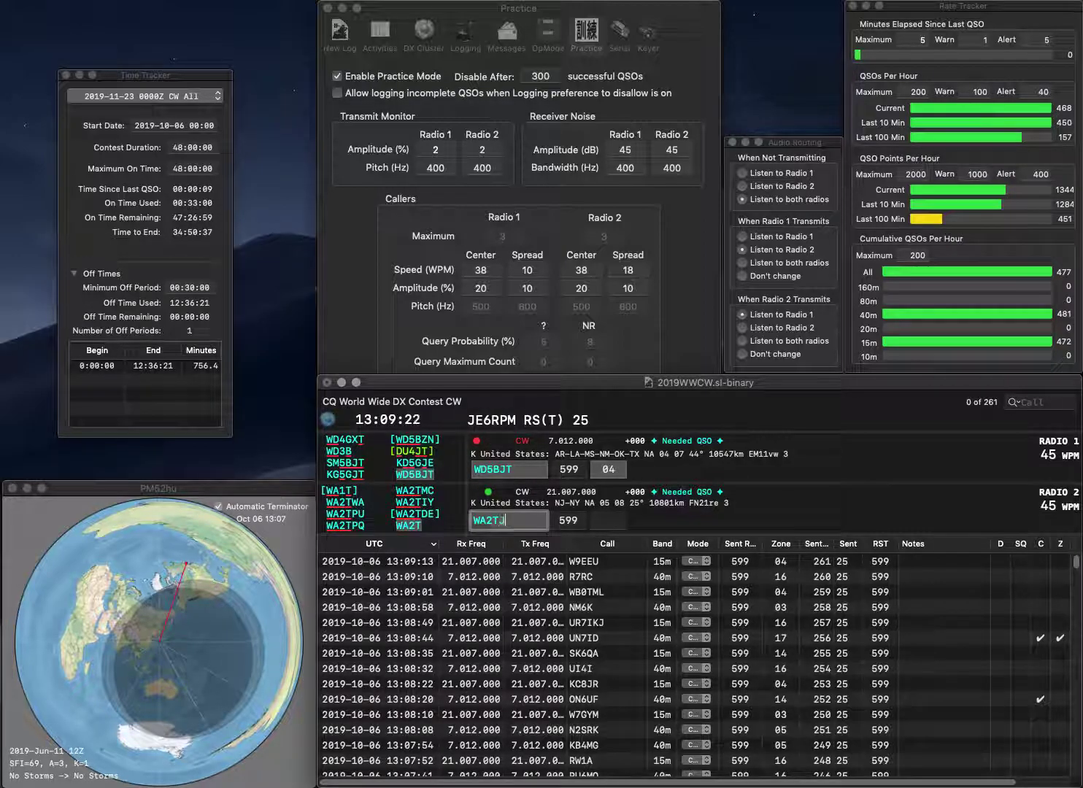
type("U")
key("Return")
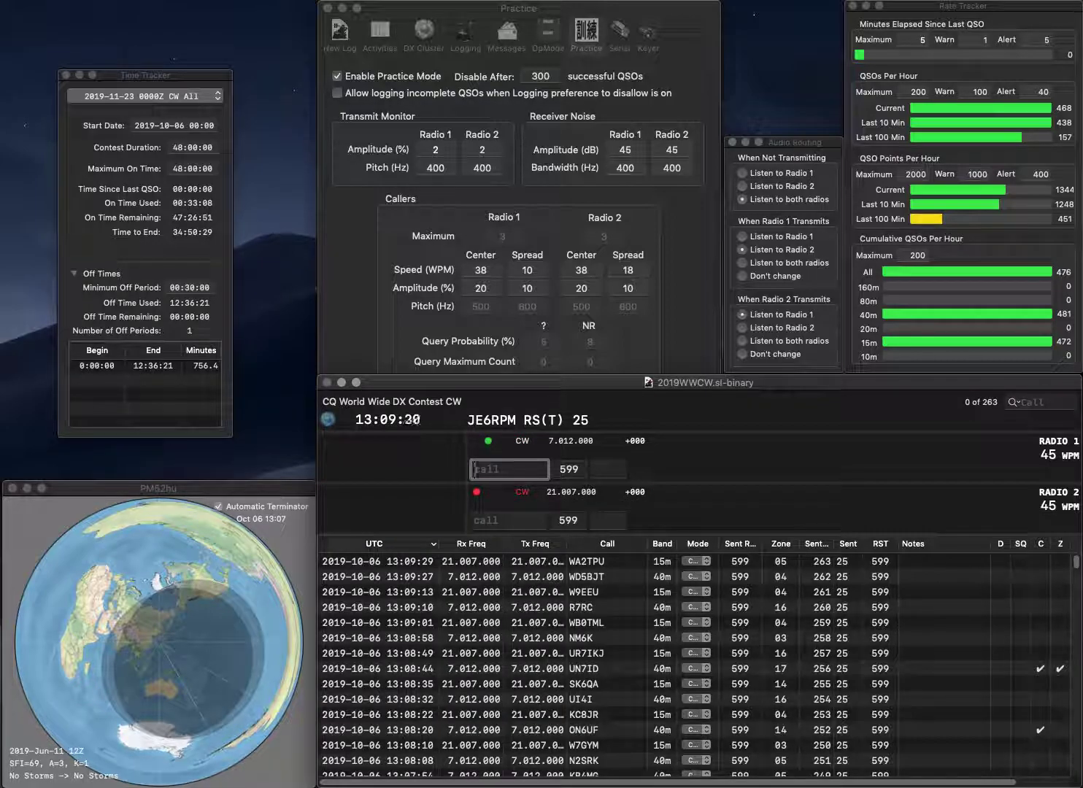
Work and log PA1PE on 40m and DO1FPT on 15m
type("A1PE")
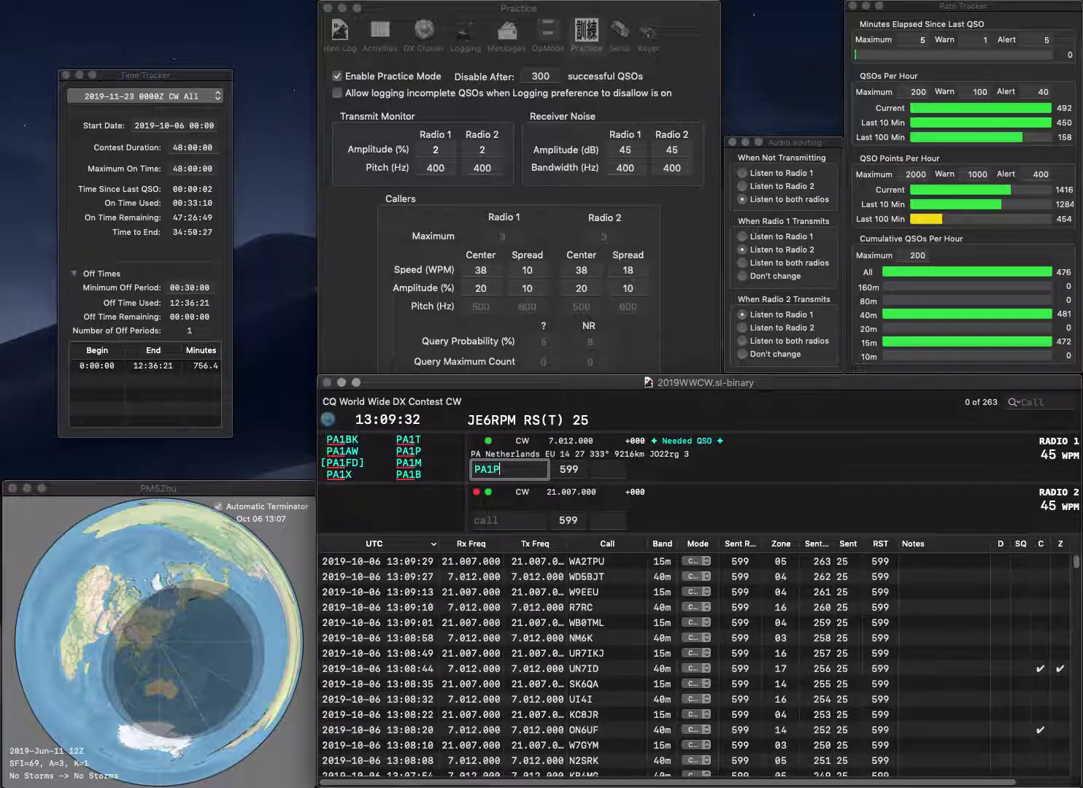
key("Return")
type("1FPT")
key("Home")
type("DO")
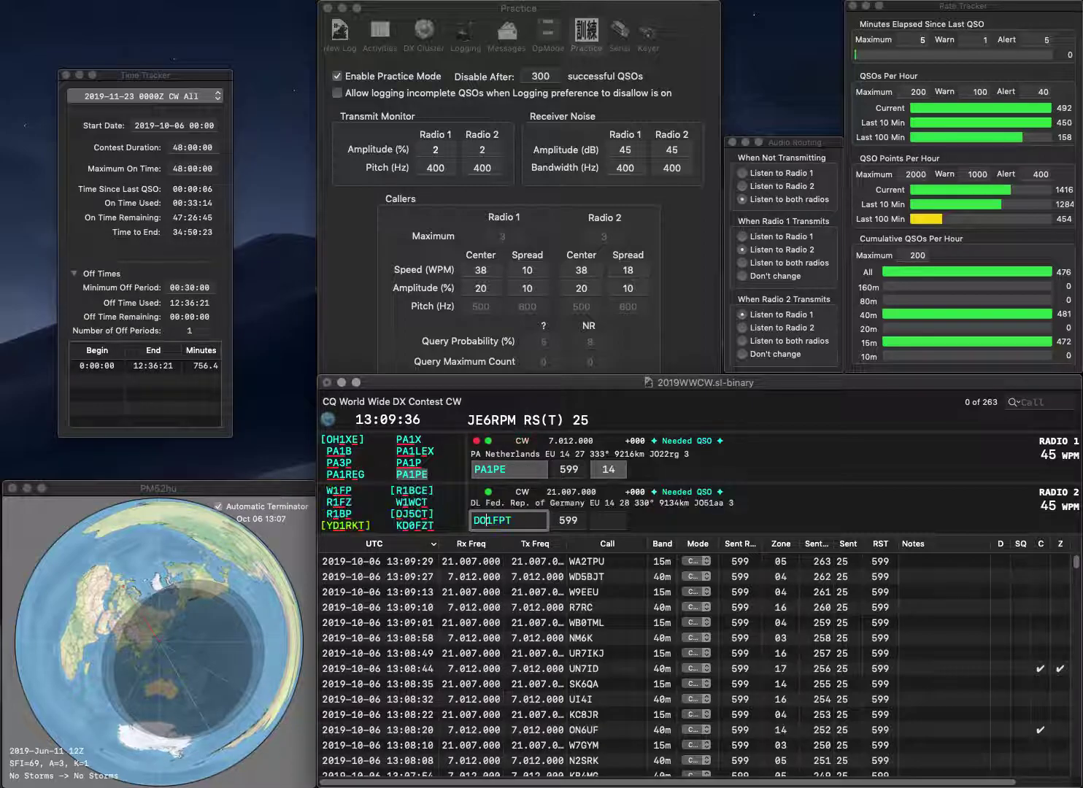
key("Return")
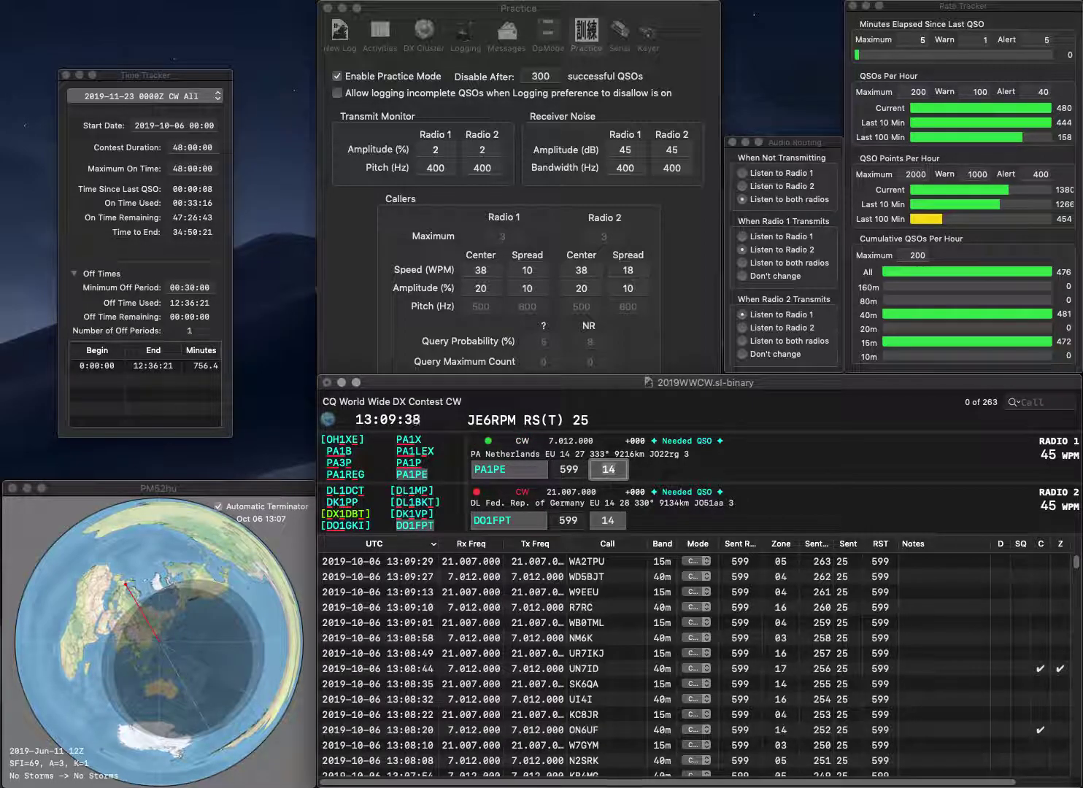
key("Return")
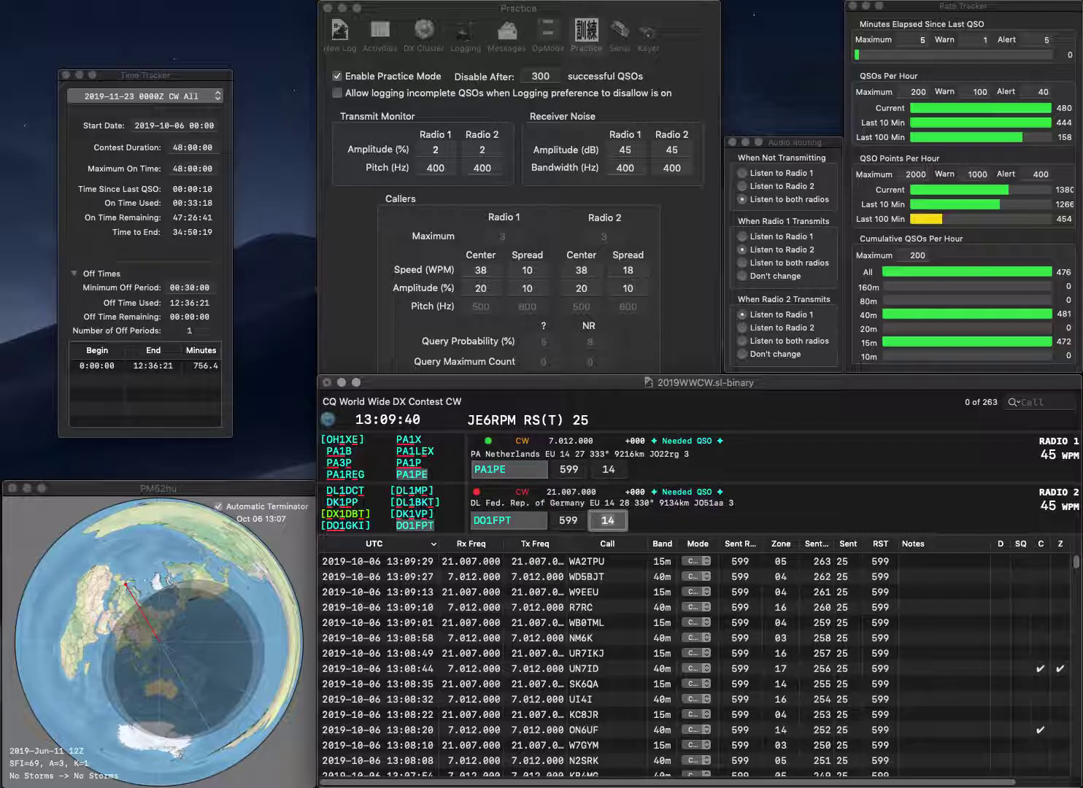
key("Return")
type("N1TIM")
key("Return")
type("W6BID")
key("Return")
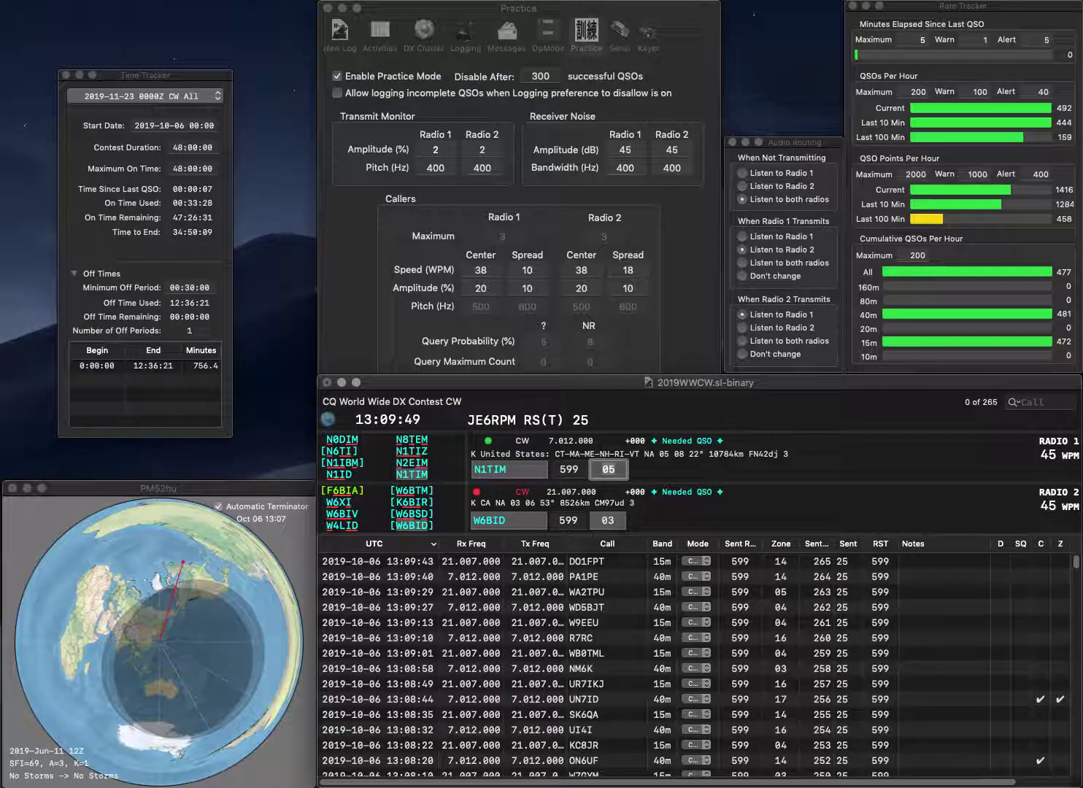
key("Return")
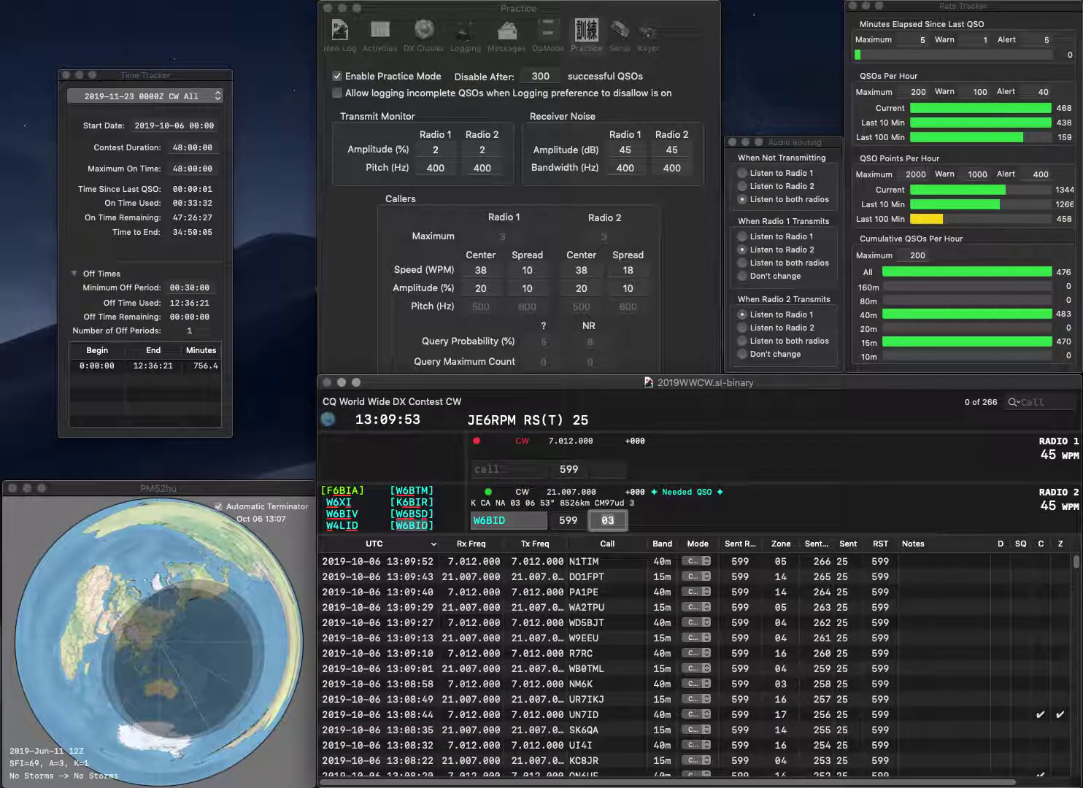
key("Return")
type("KC9R")
key("Return")
type("W0MP")
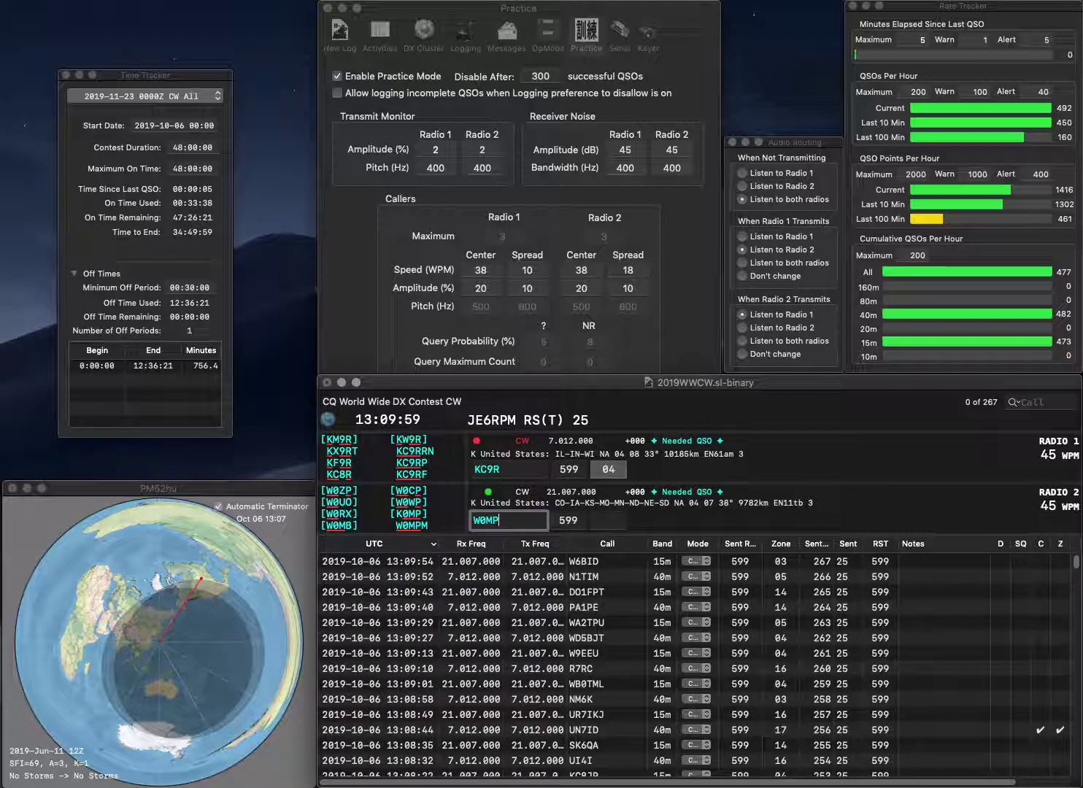
type("M")
key("Return")
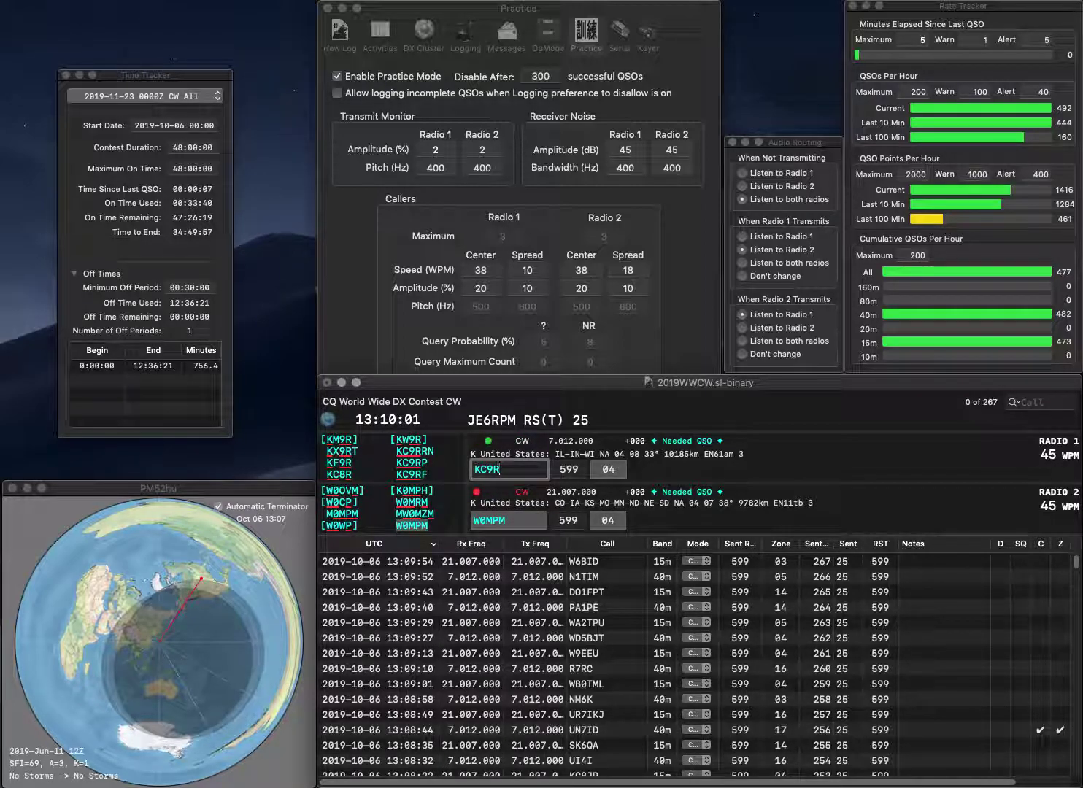
key("BackSpace")
type("LBO")
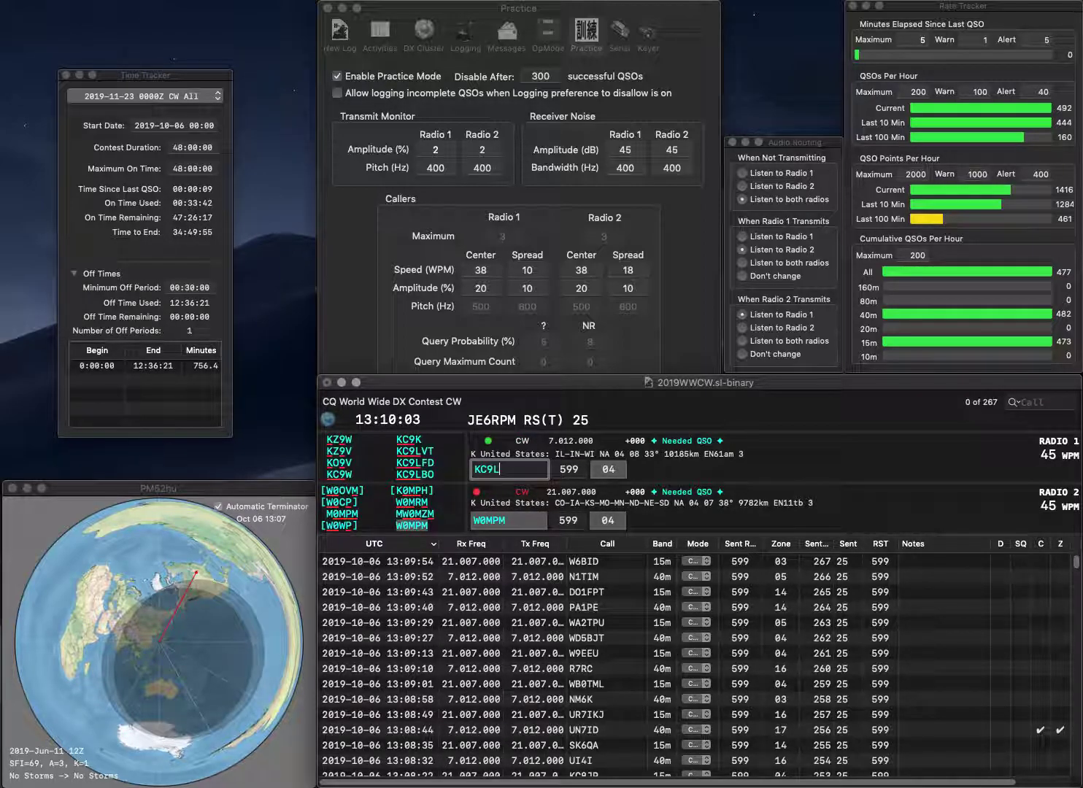
key("Tab")
key("Return")
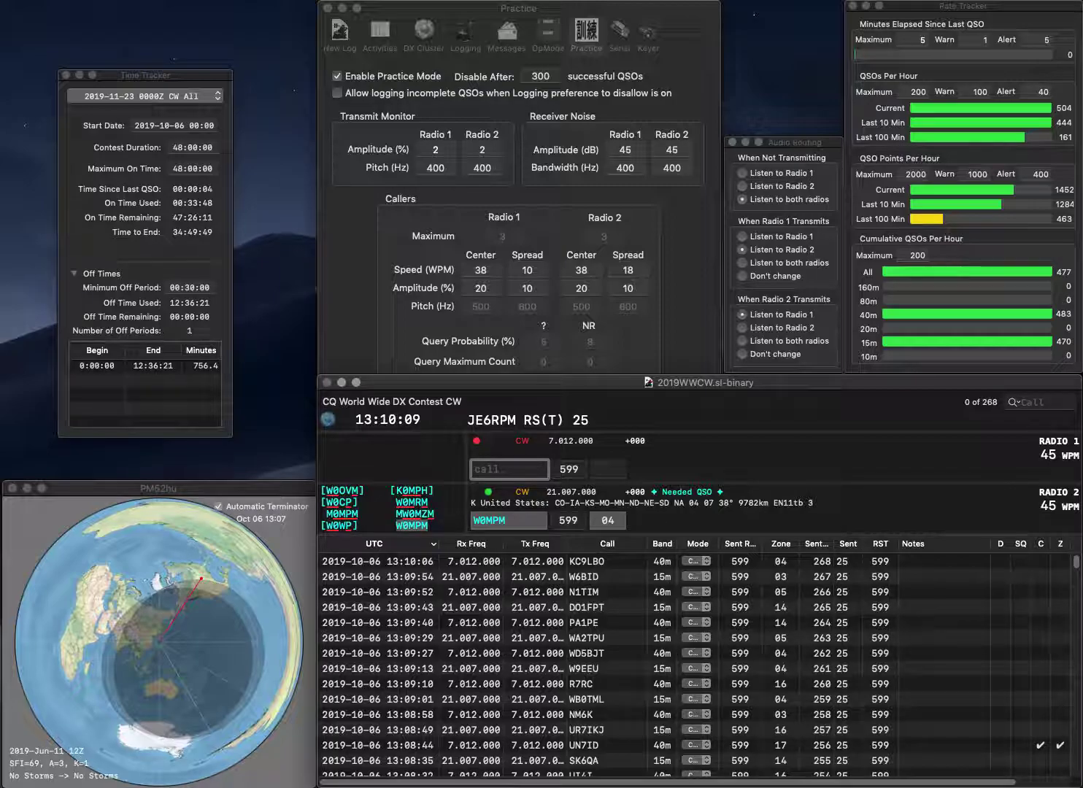
key("Return")
type("DL7")
key("Return")
type("EA")
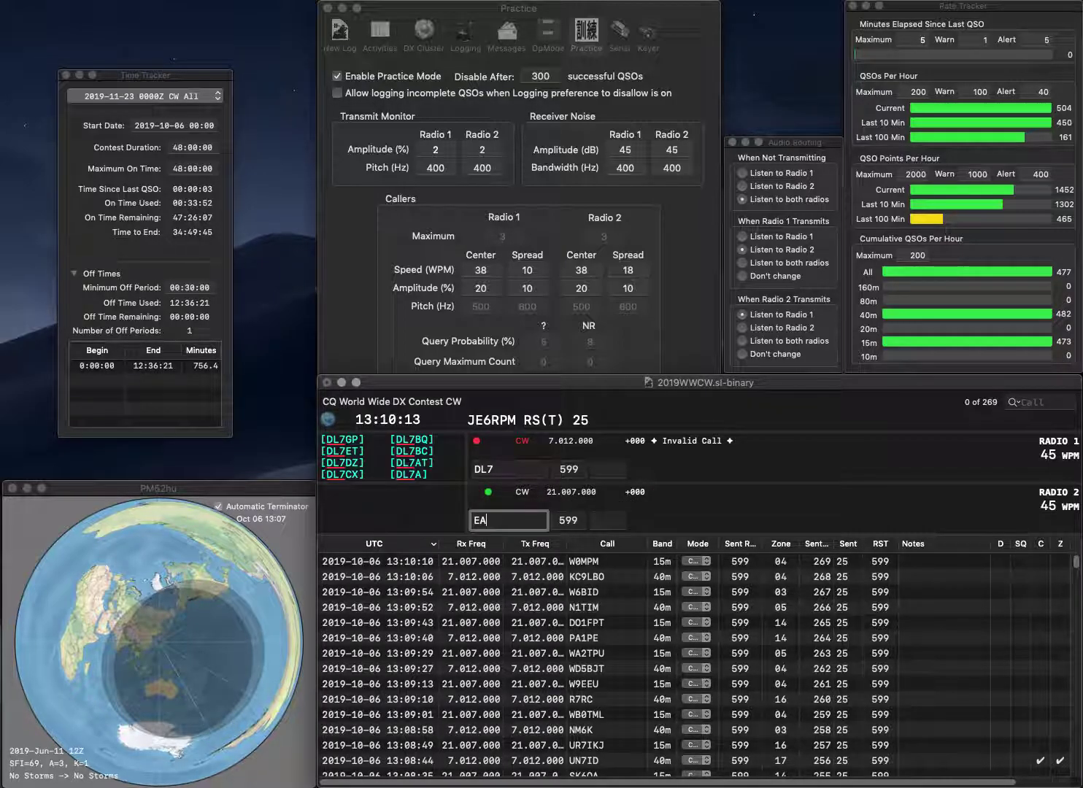
type("4TA")
key("Return")
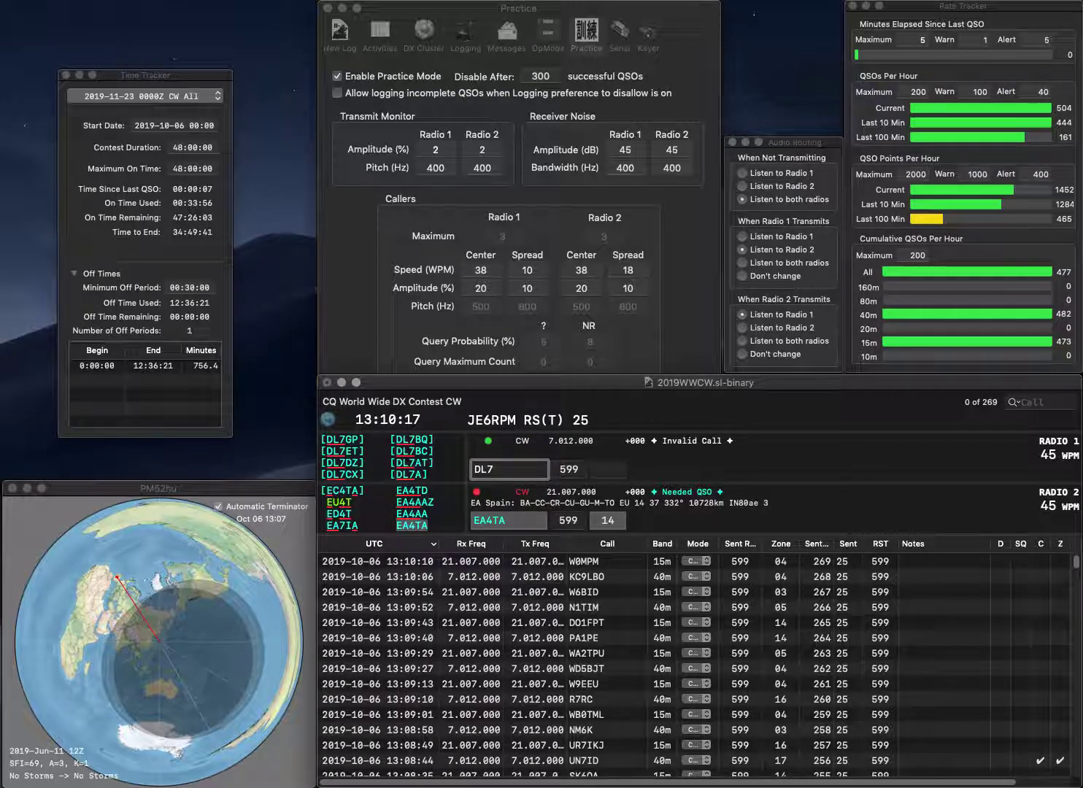
type("AWO")
key("Return")
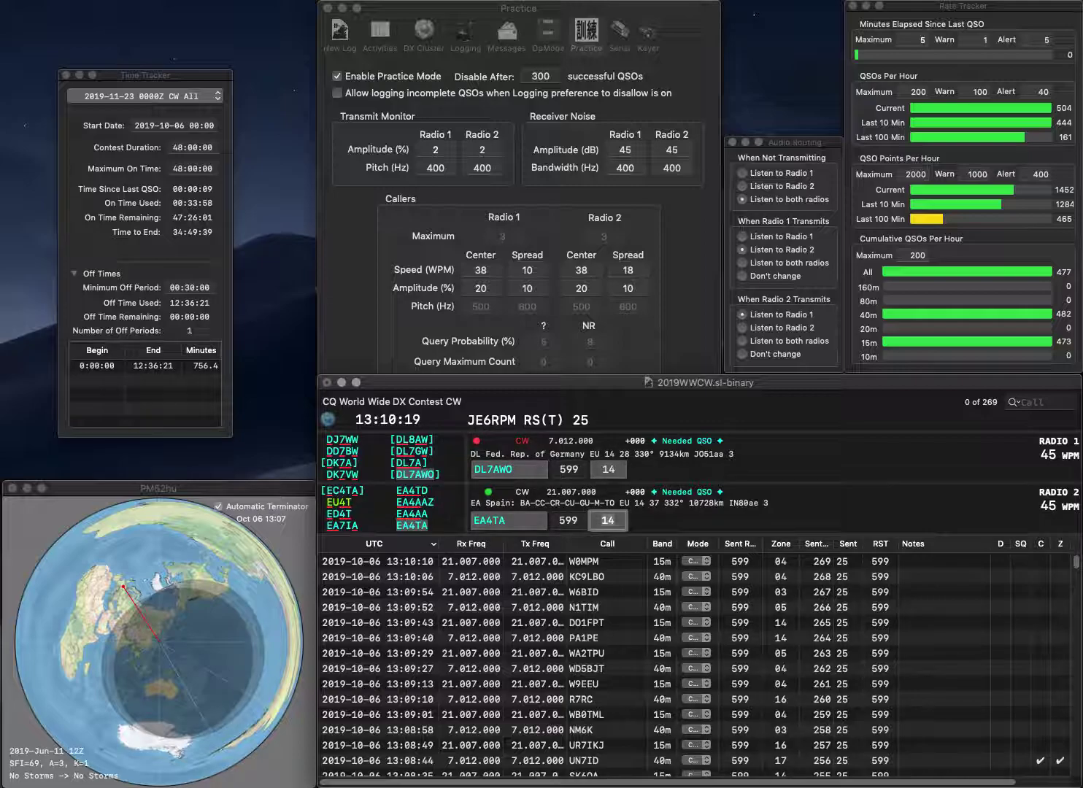
key("Return")
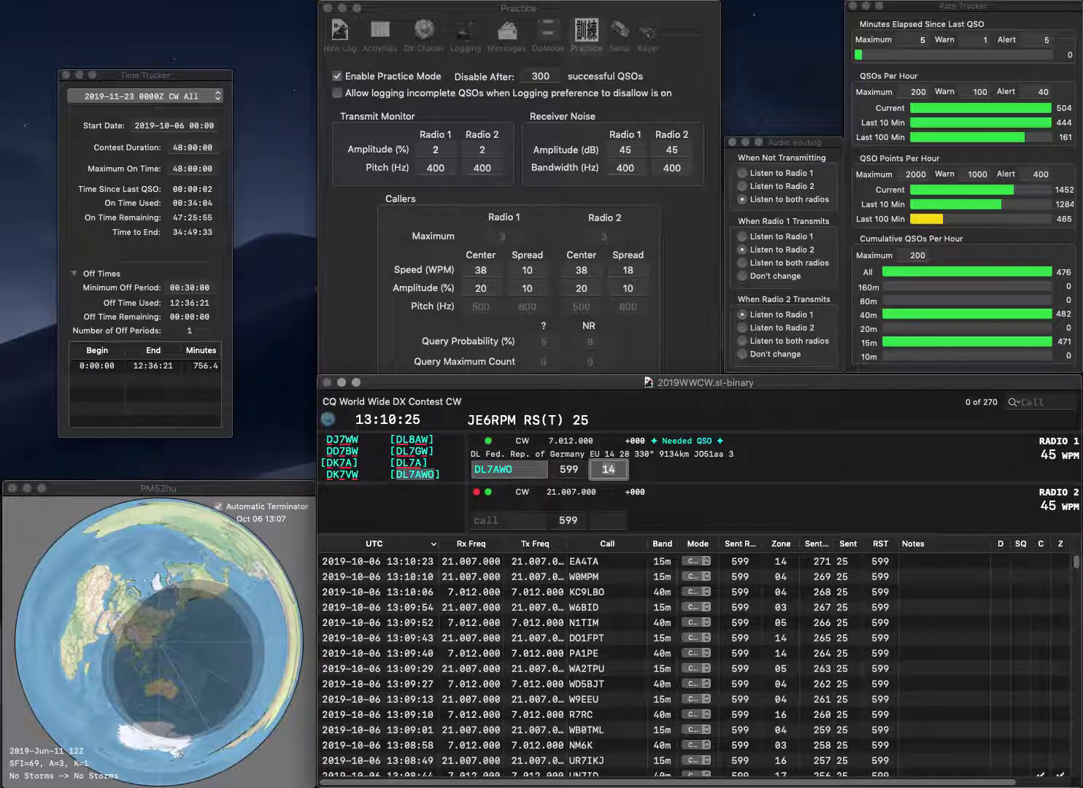
key("Return")
Work CR5HSB on 15m and log N8KR on 40m, fixing typos
type("CR5HH")
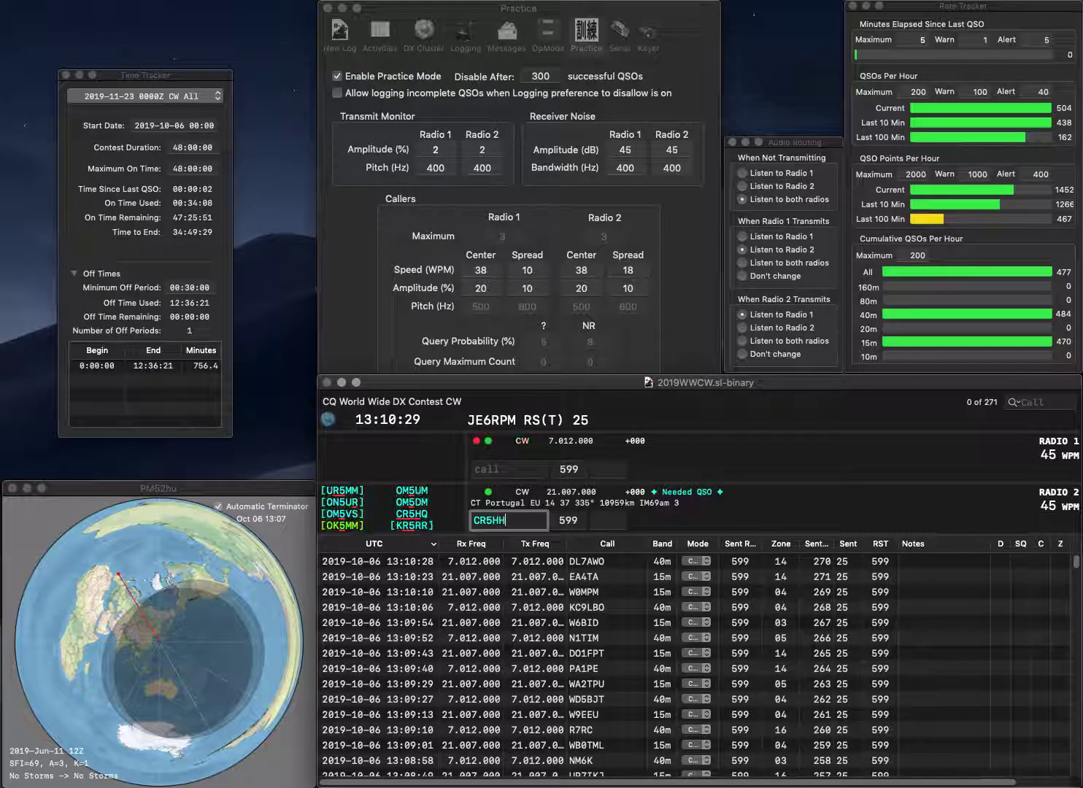
type("B")
key("BackSpace")
type("S")
key("Return")
type("KR")
key("BackSpace")
type("N8")
key("Return")
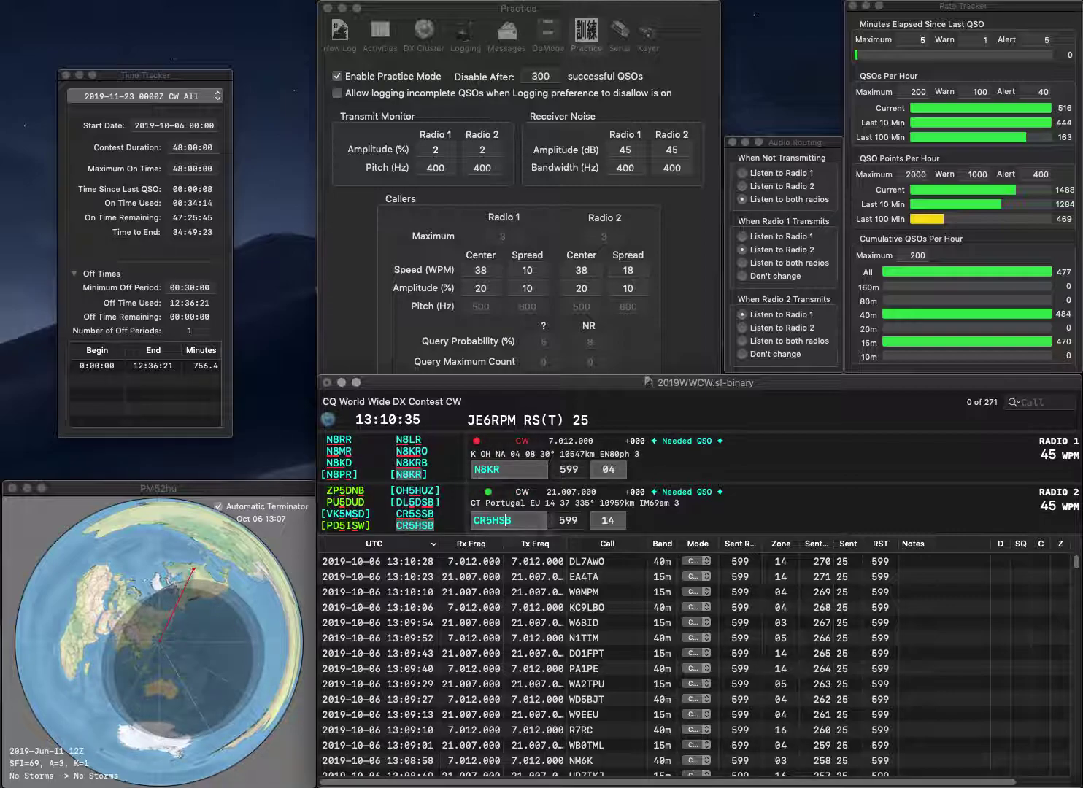
key("Return")
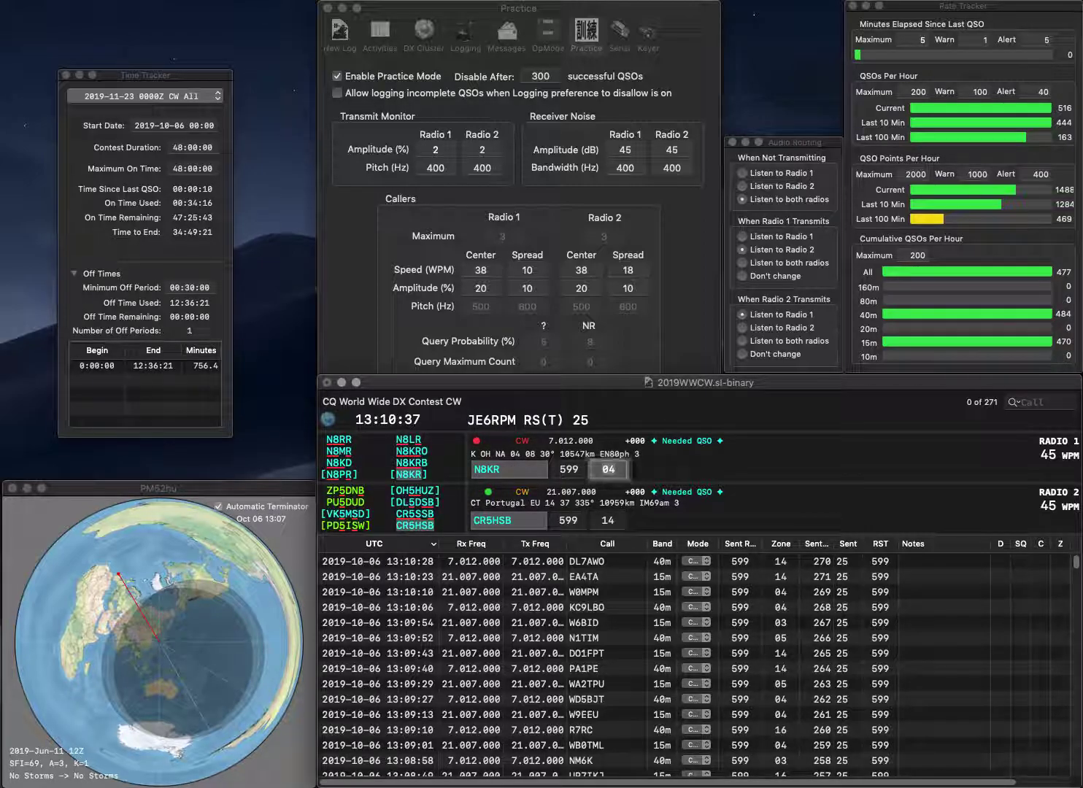
key("Return")
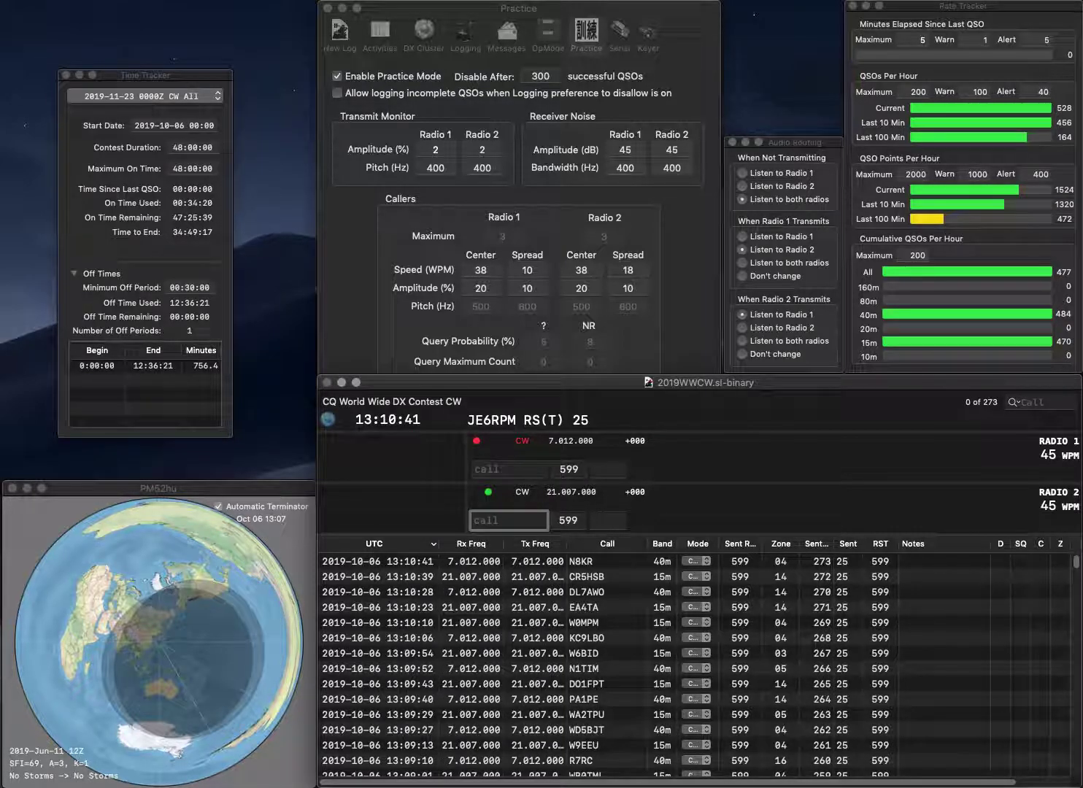
type("AL7LO")
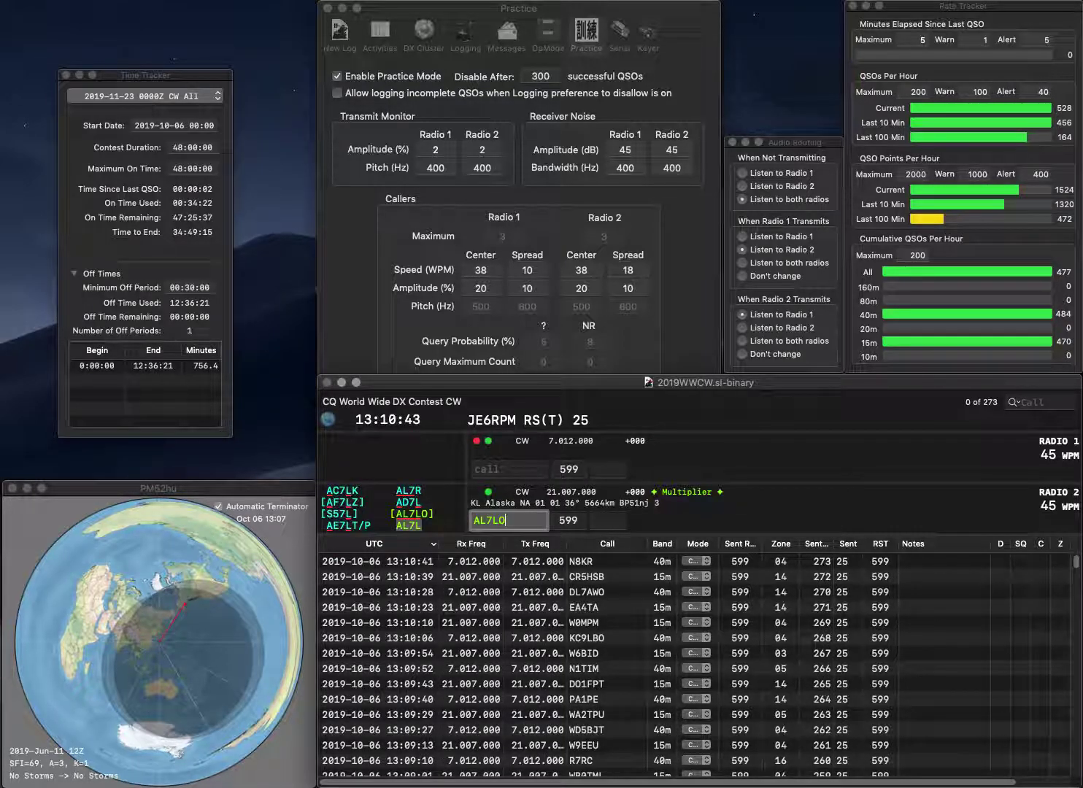
key("Return")
type("DL8UI")
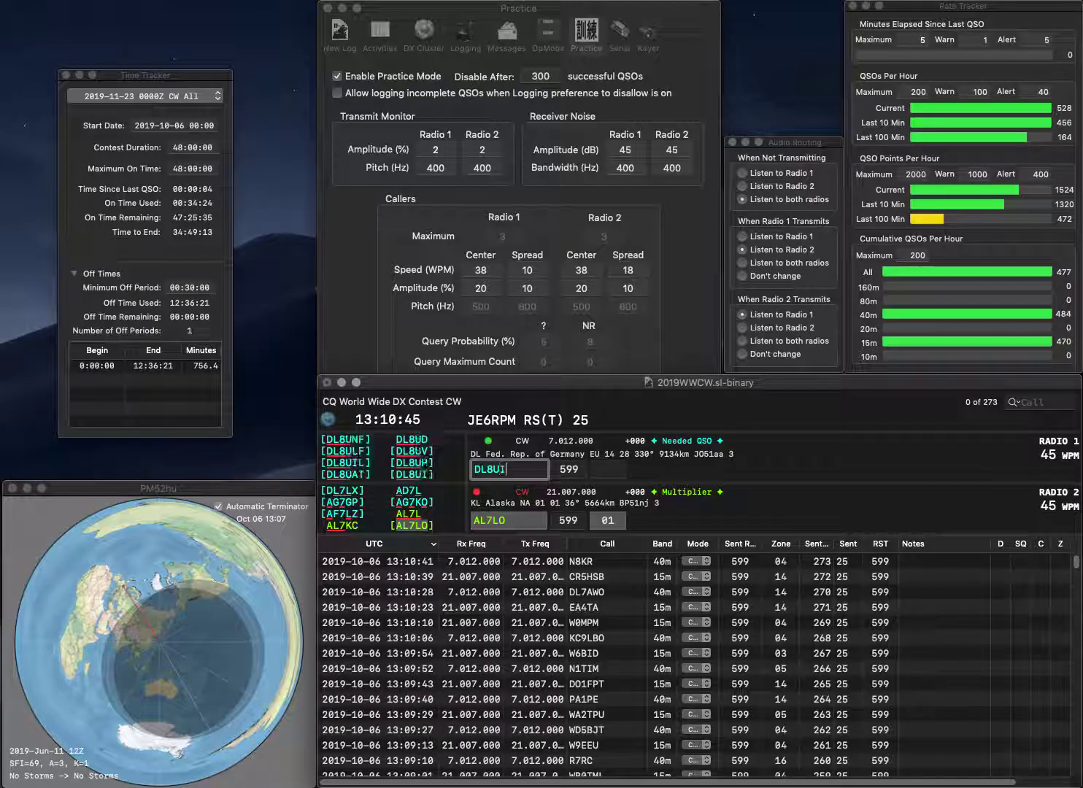
key("Return")
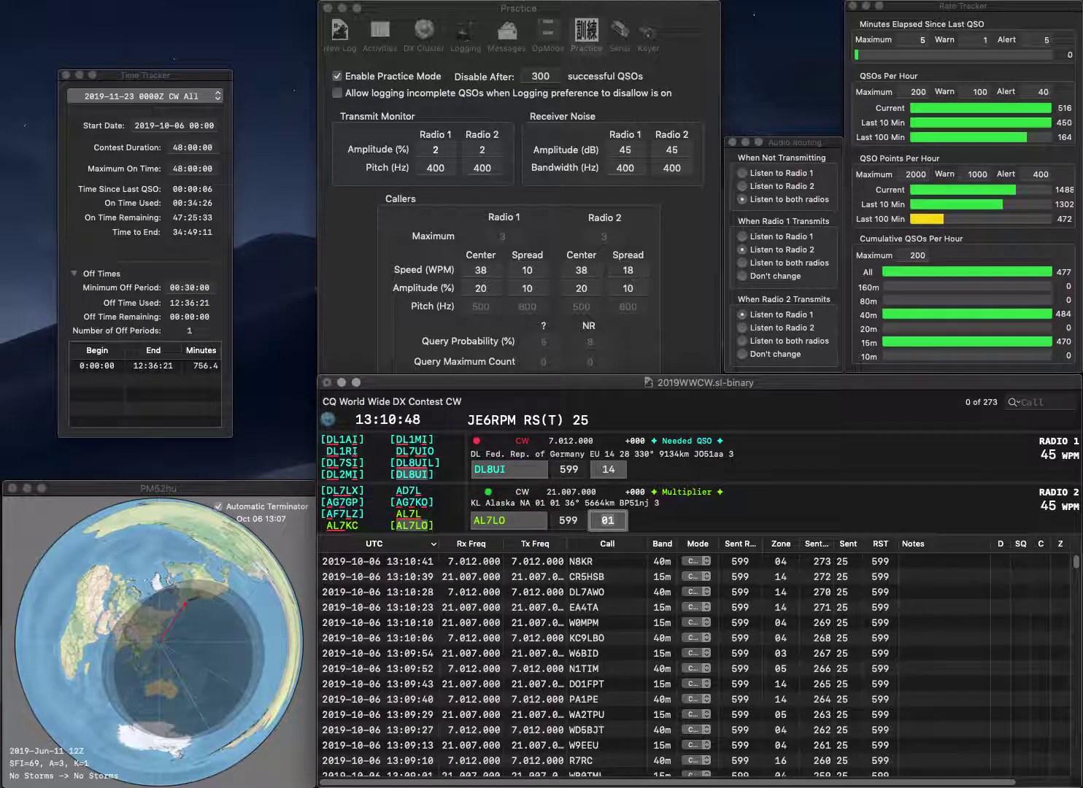
key("Return")
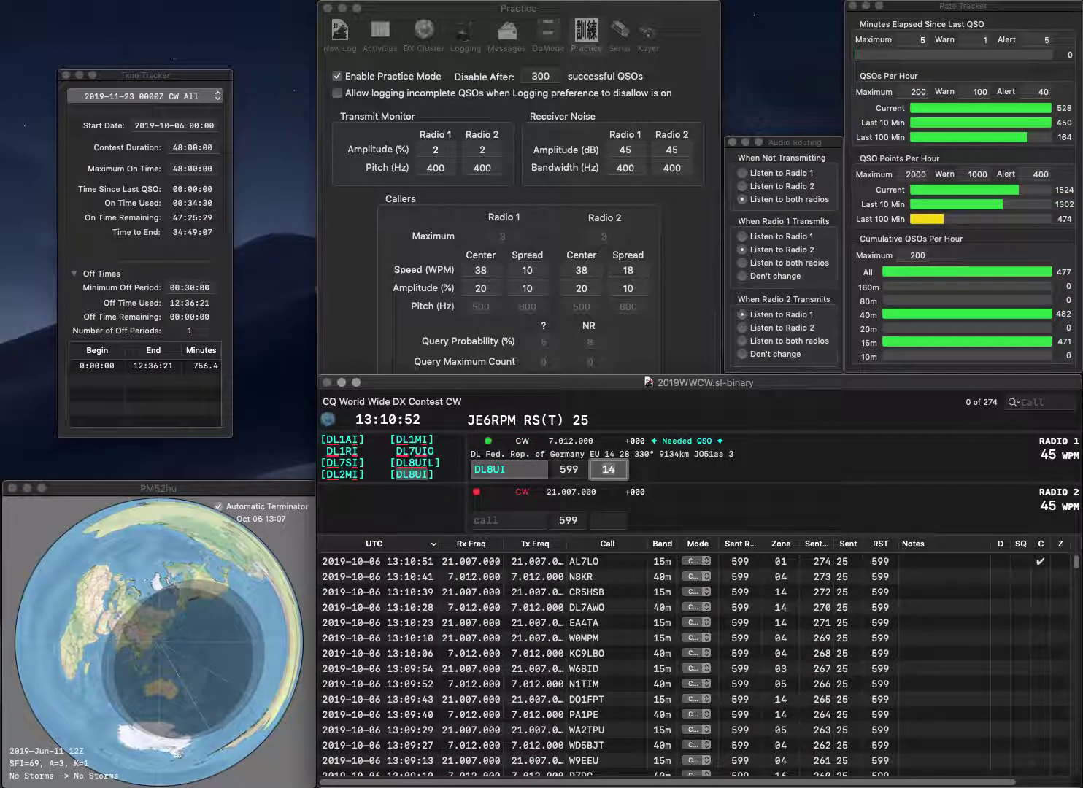
key("Return")
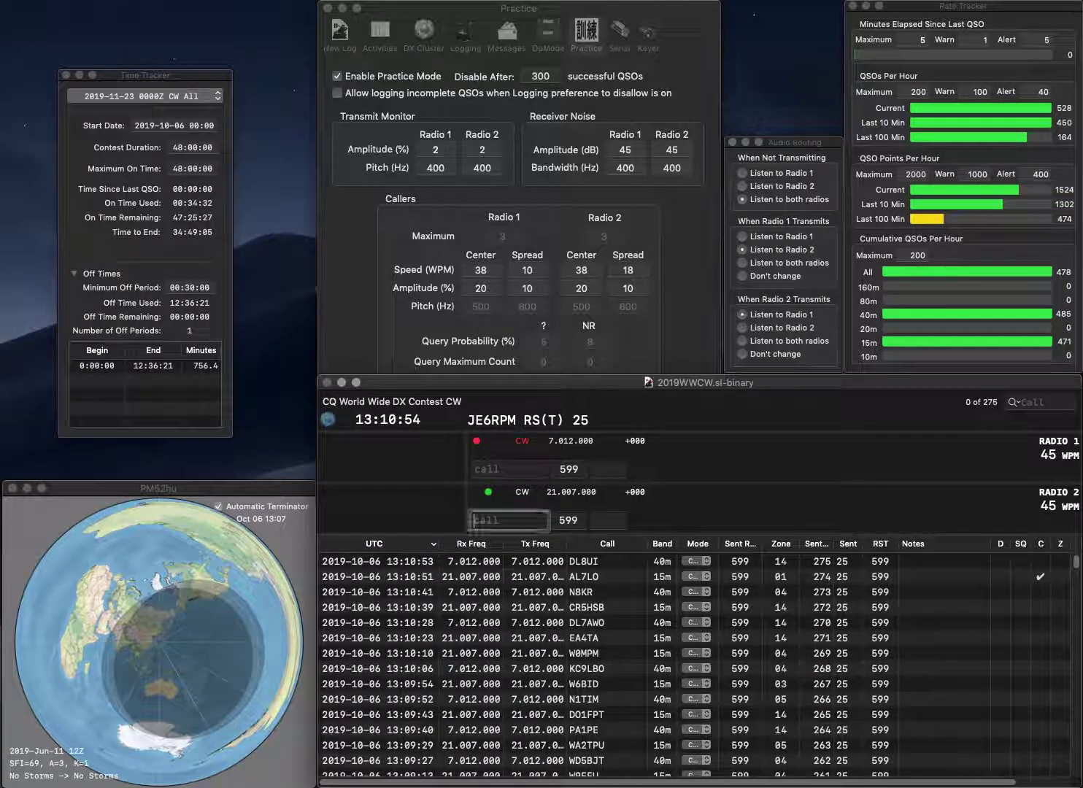
Work and log WC9B on 15m
type("WC9B")
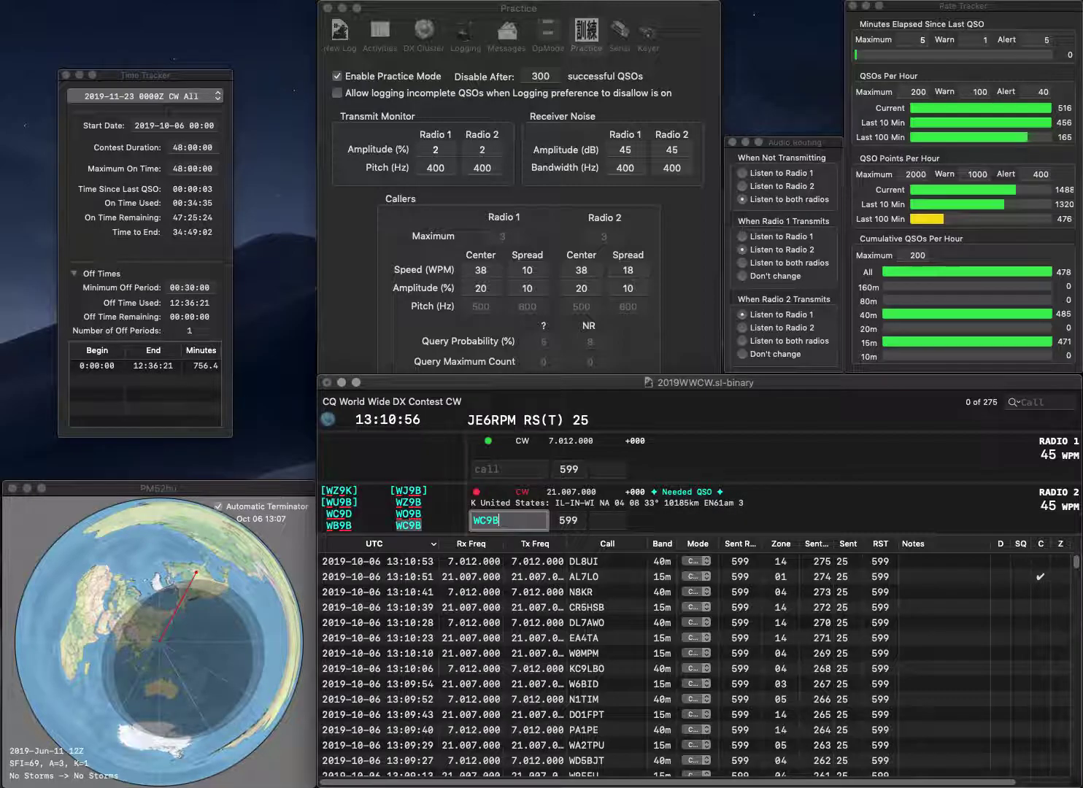
key("Return")
type("5ET")
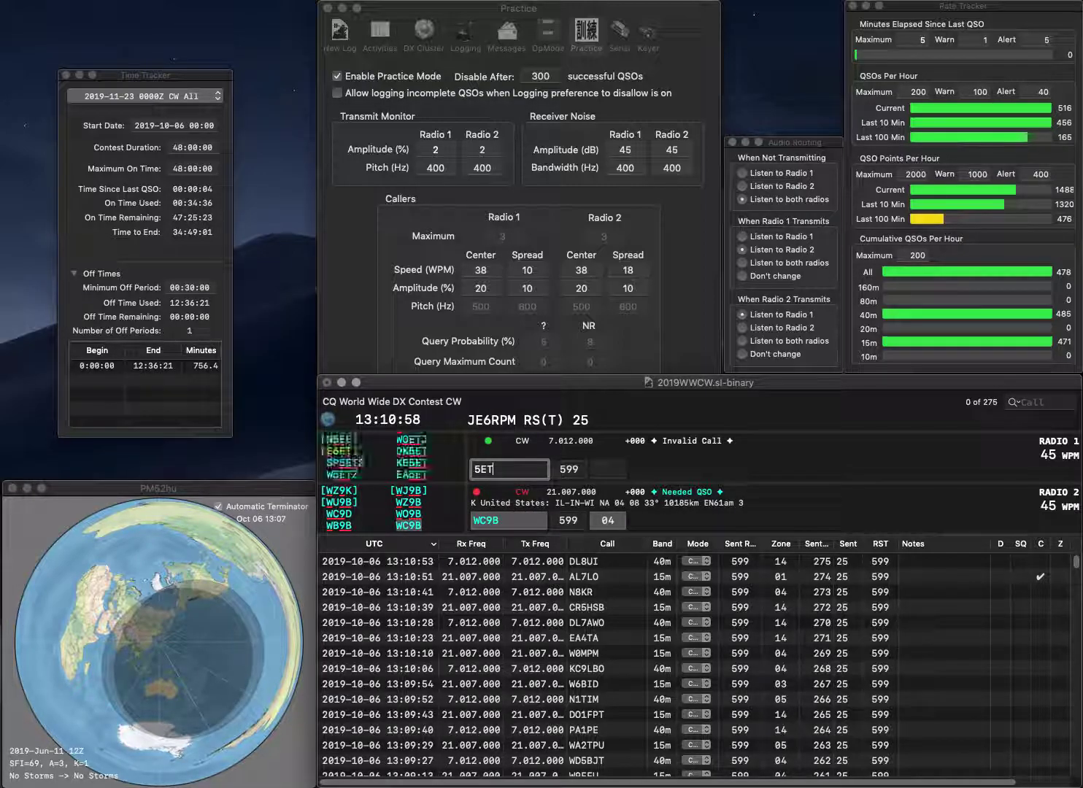
key("Down")
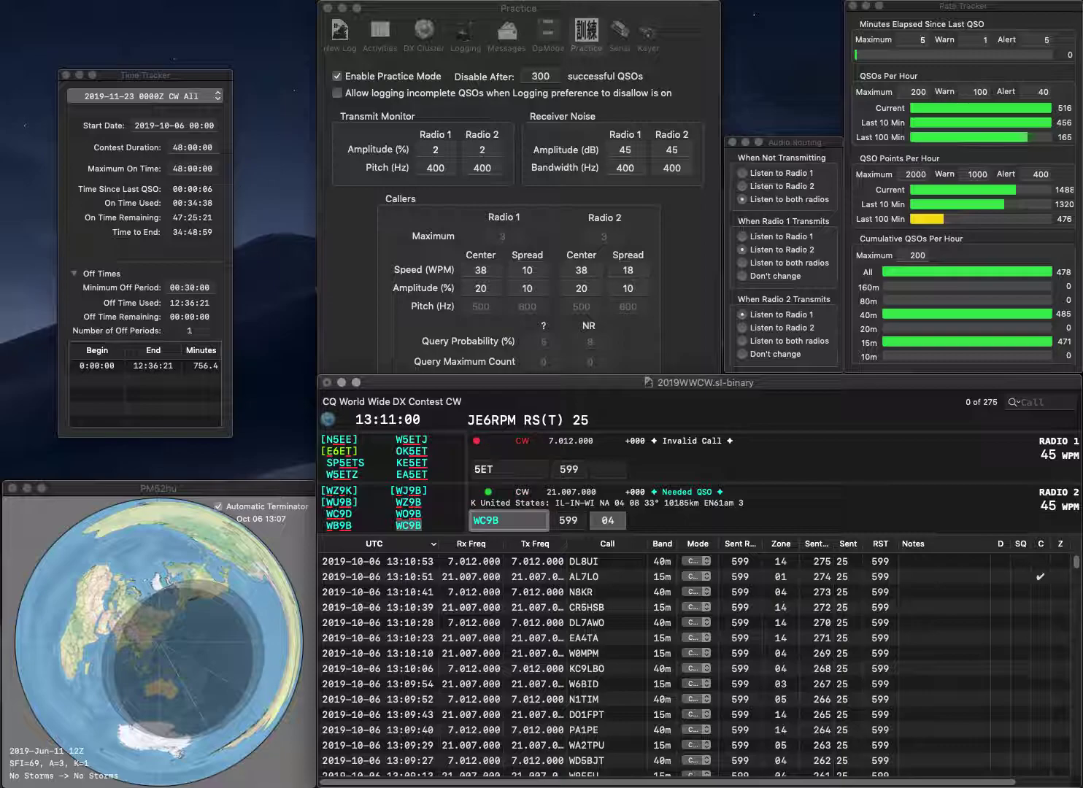
key("Tab")
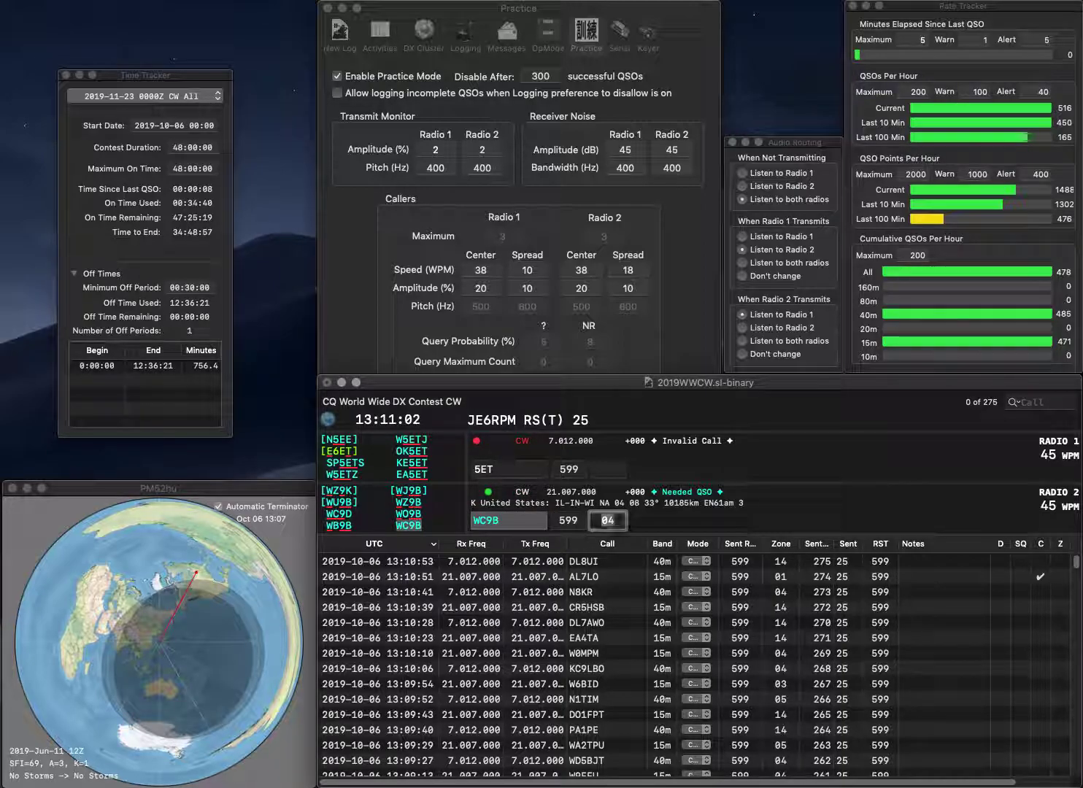
key("Return")
type("KE")
key("Return")
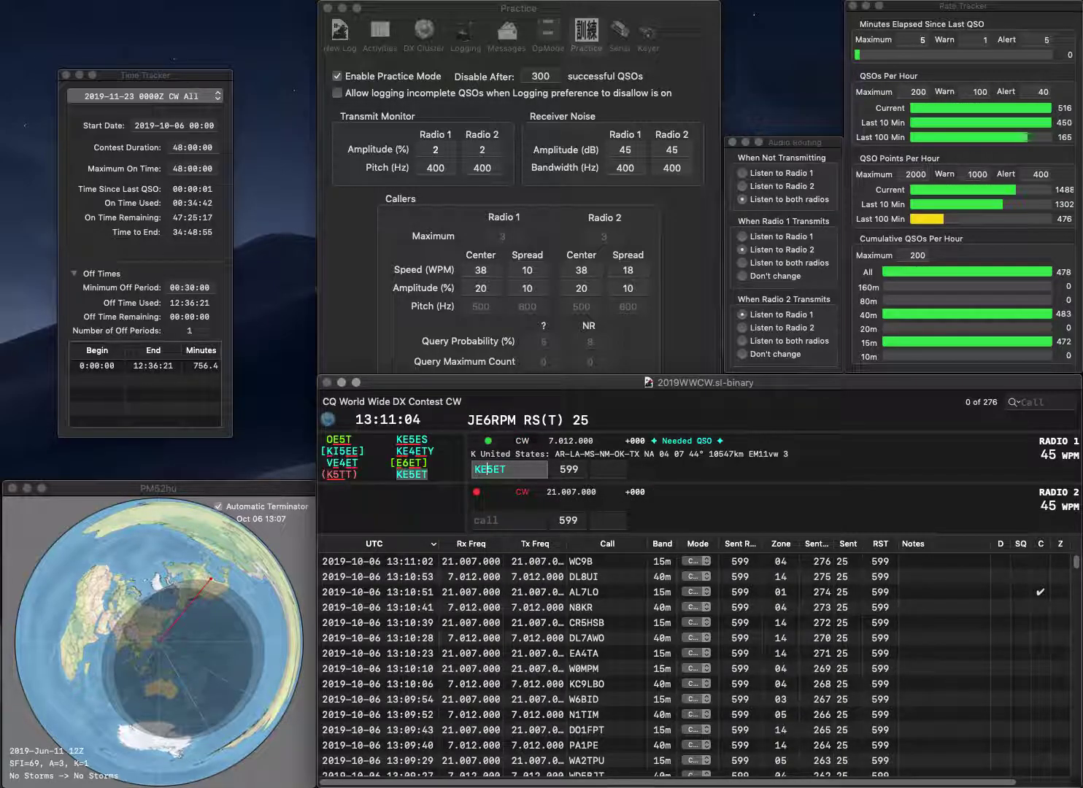
type("DJ5UZ")
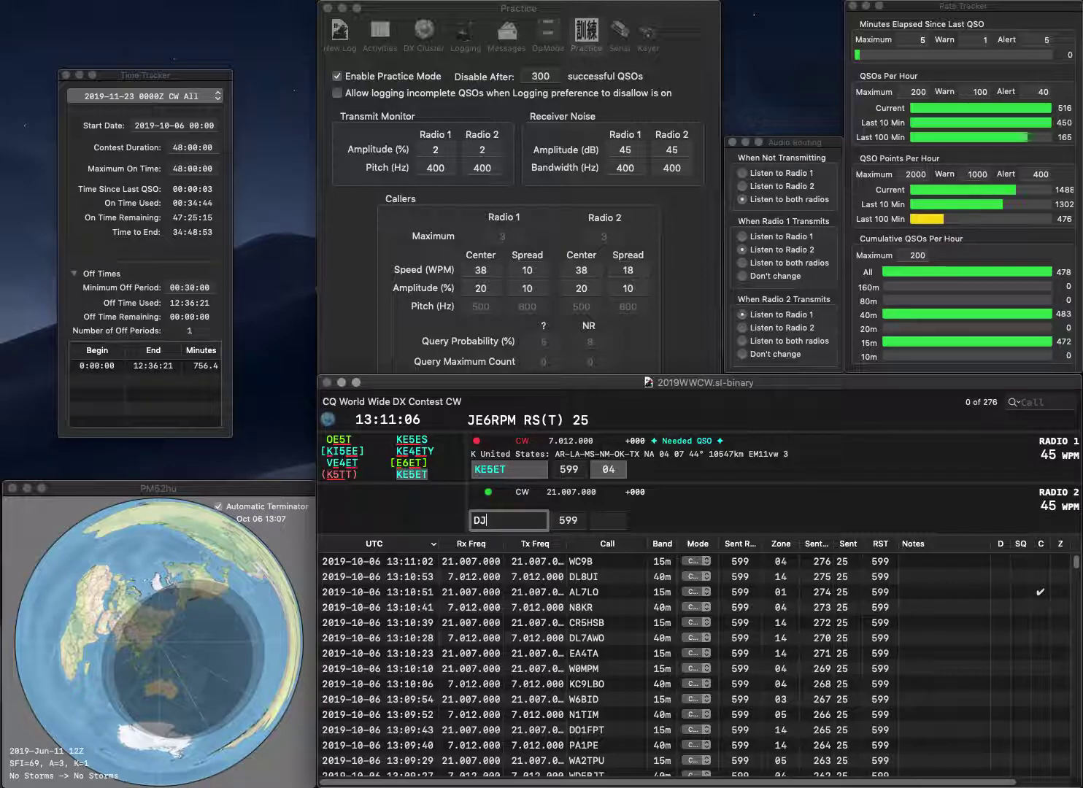
key("Return")
key("Tab")
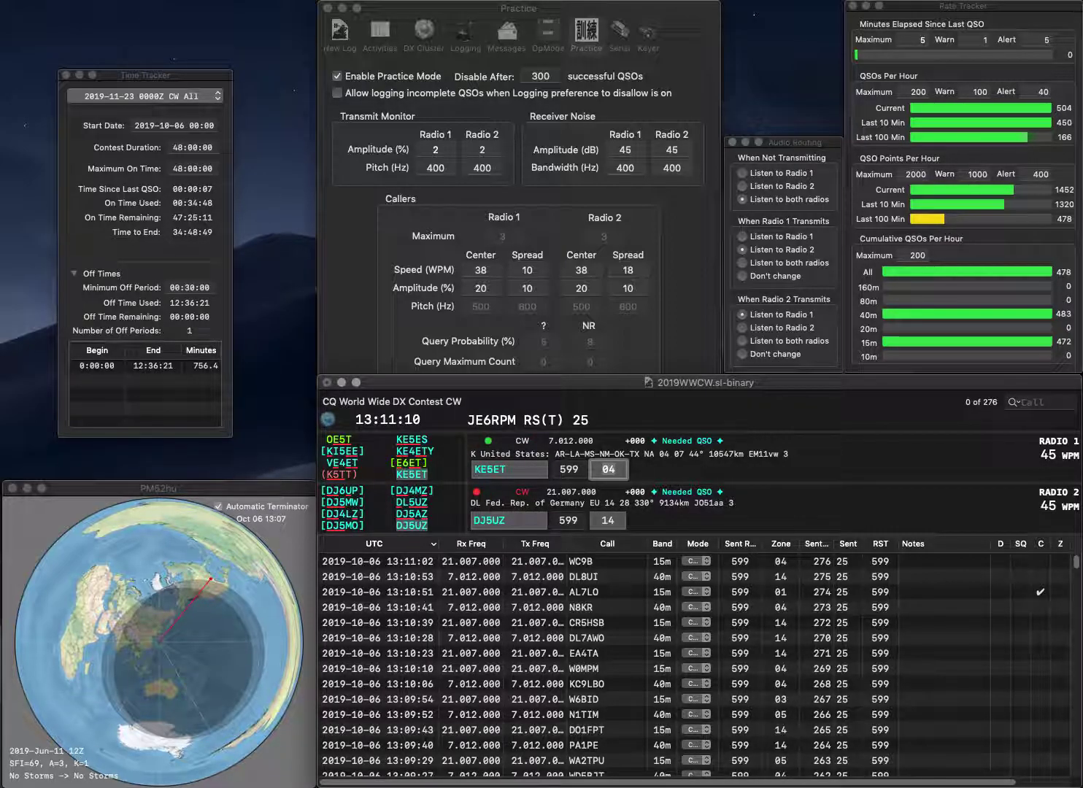
key("Return")
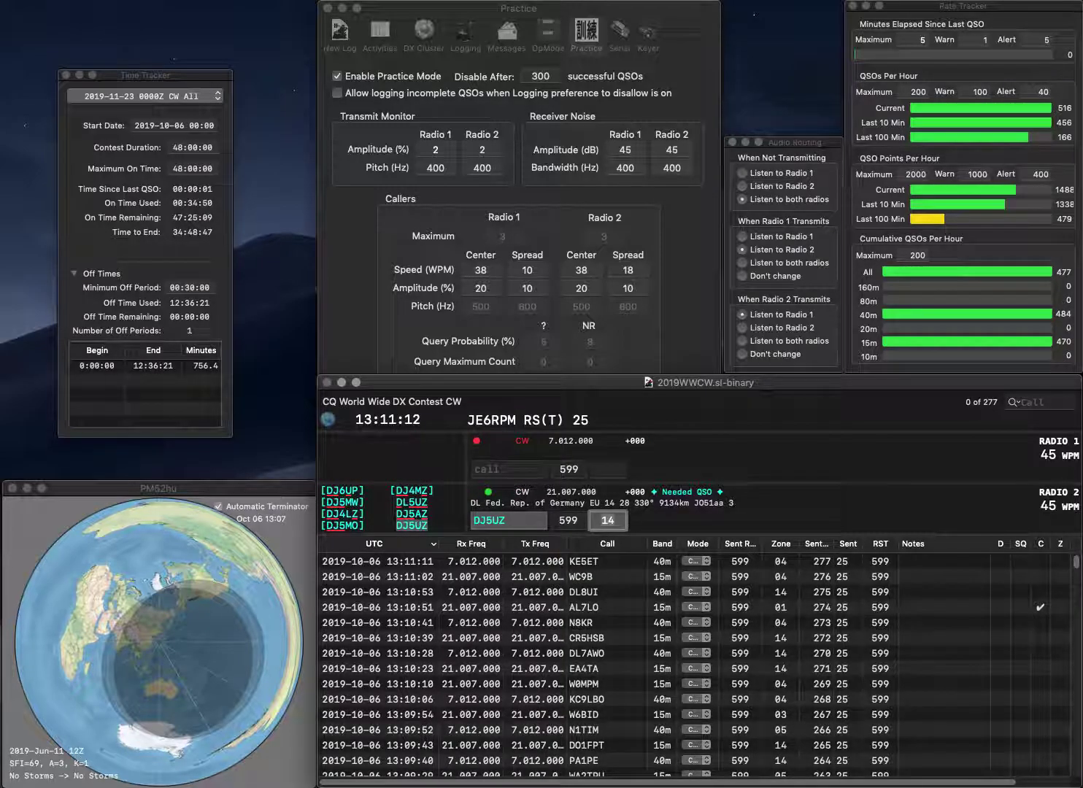
key("Return")
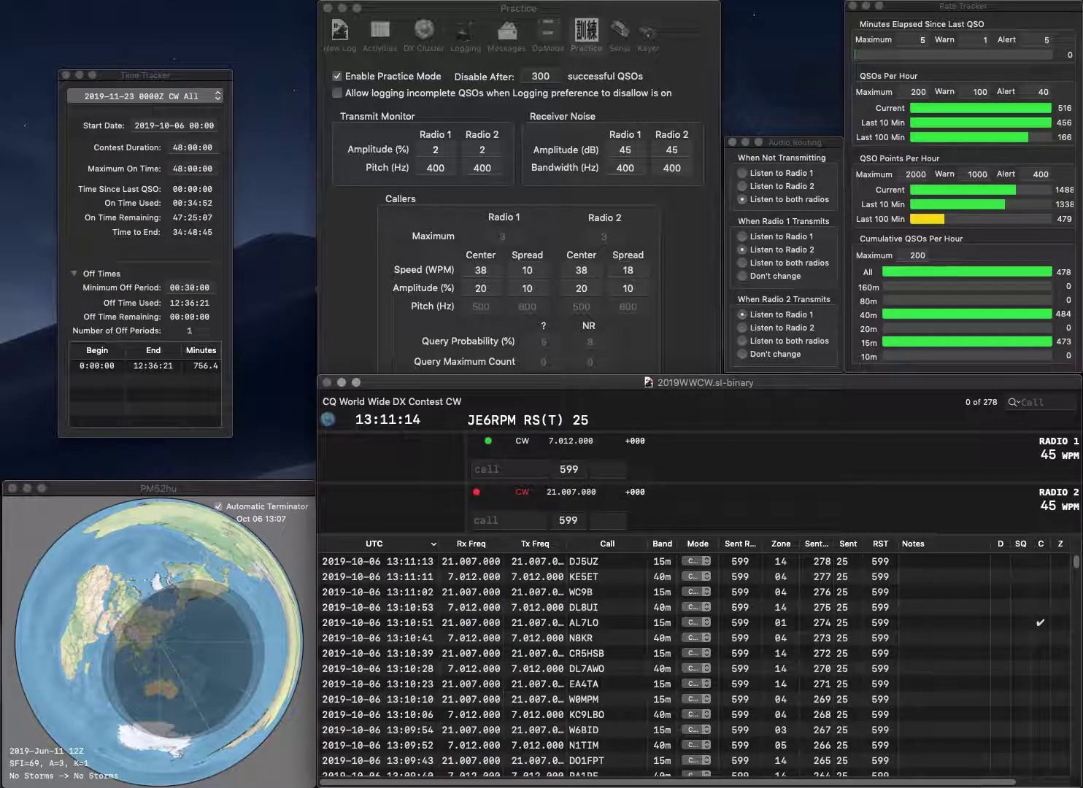
type("KR6FH")
key("Return")
type("KC2F")
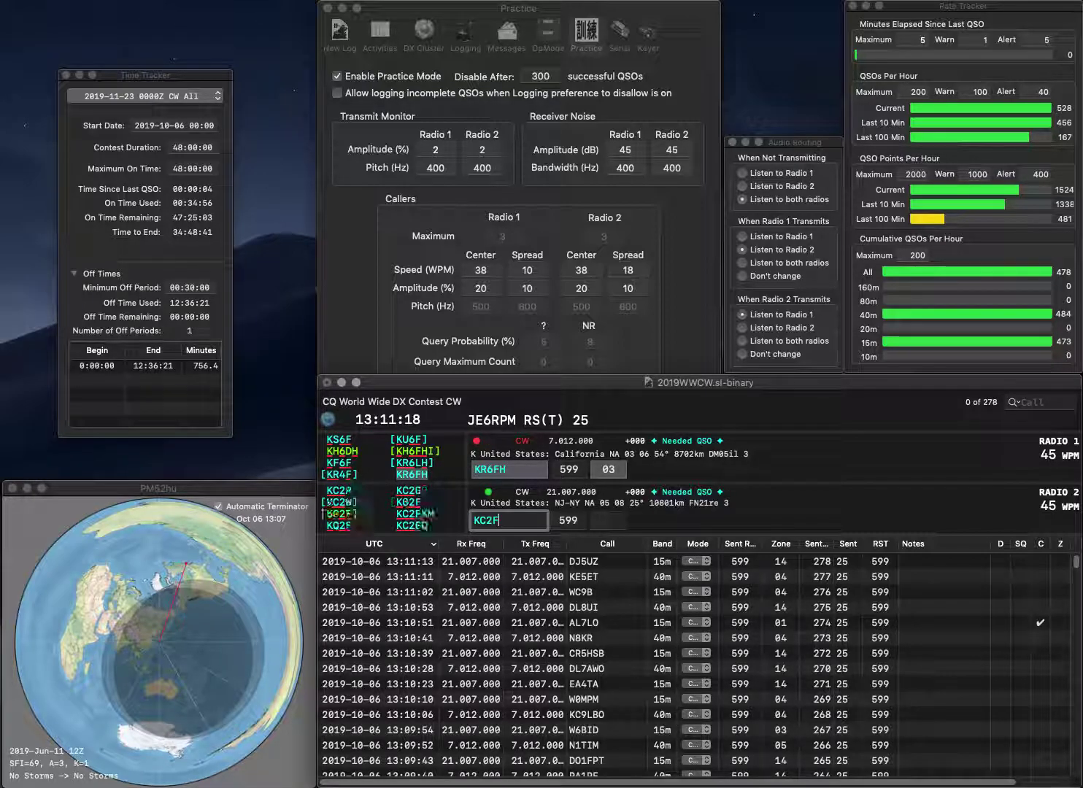
type("KM")
key("Return")
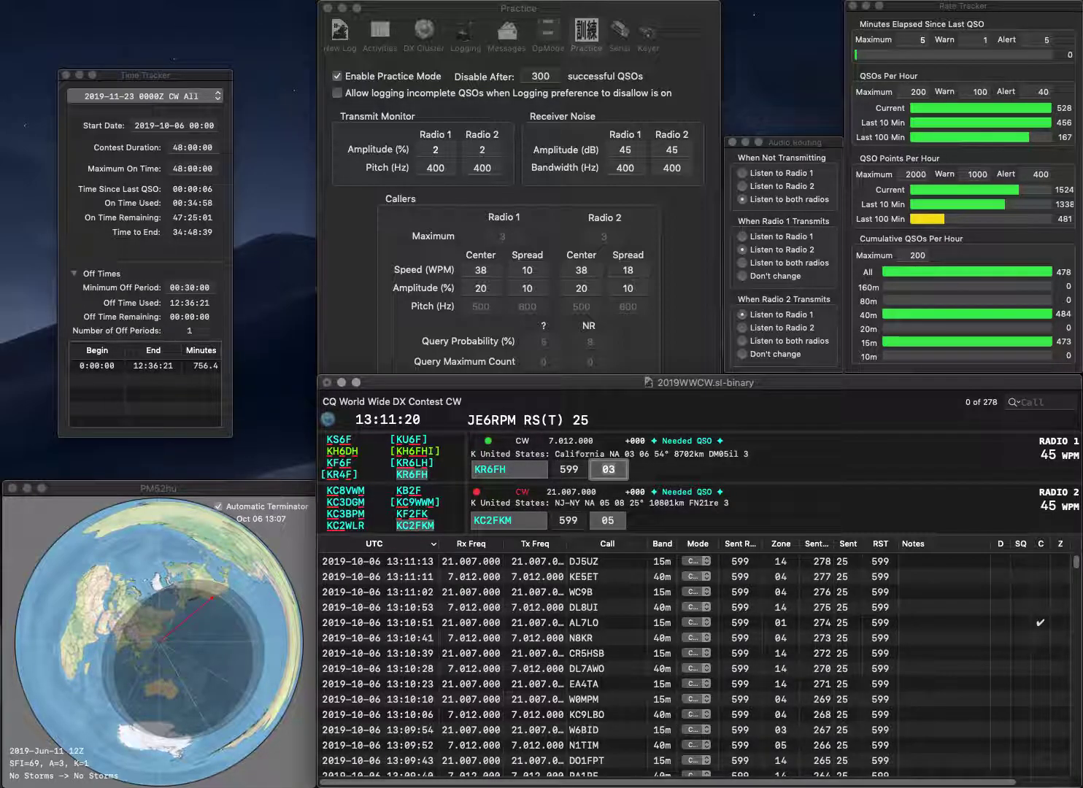
key("Return")
key("Tab")
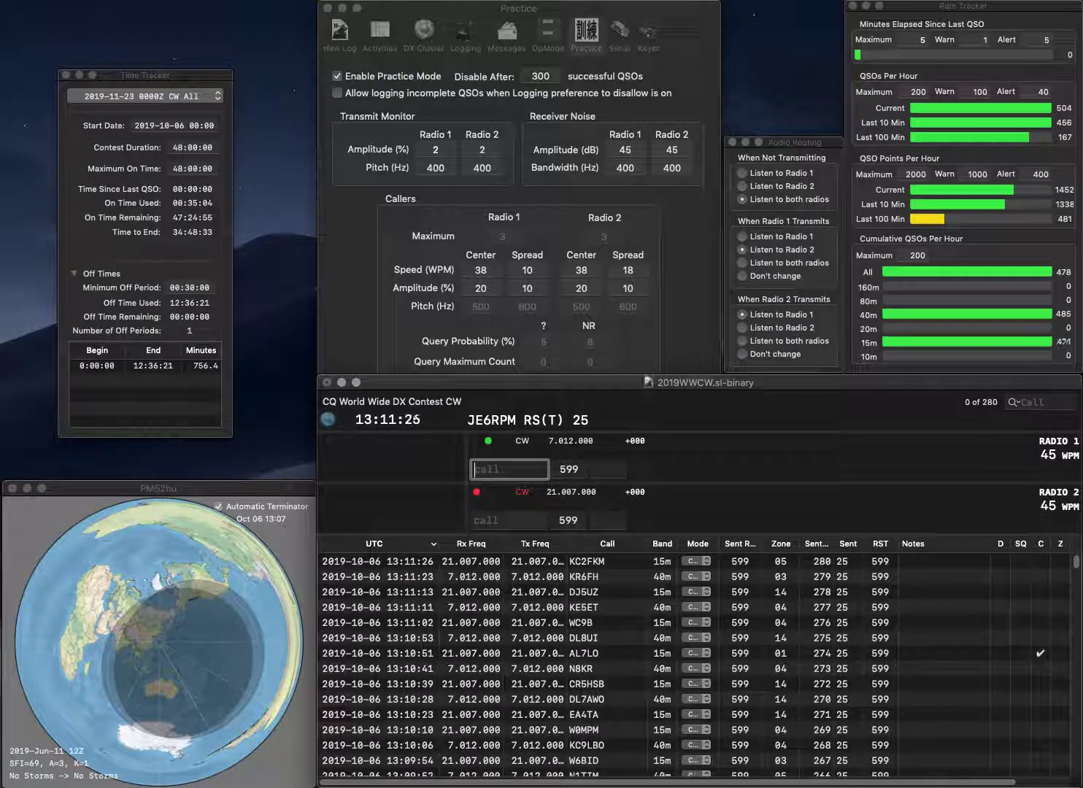
type("W")
type("GM")
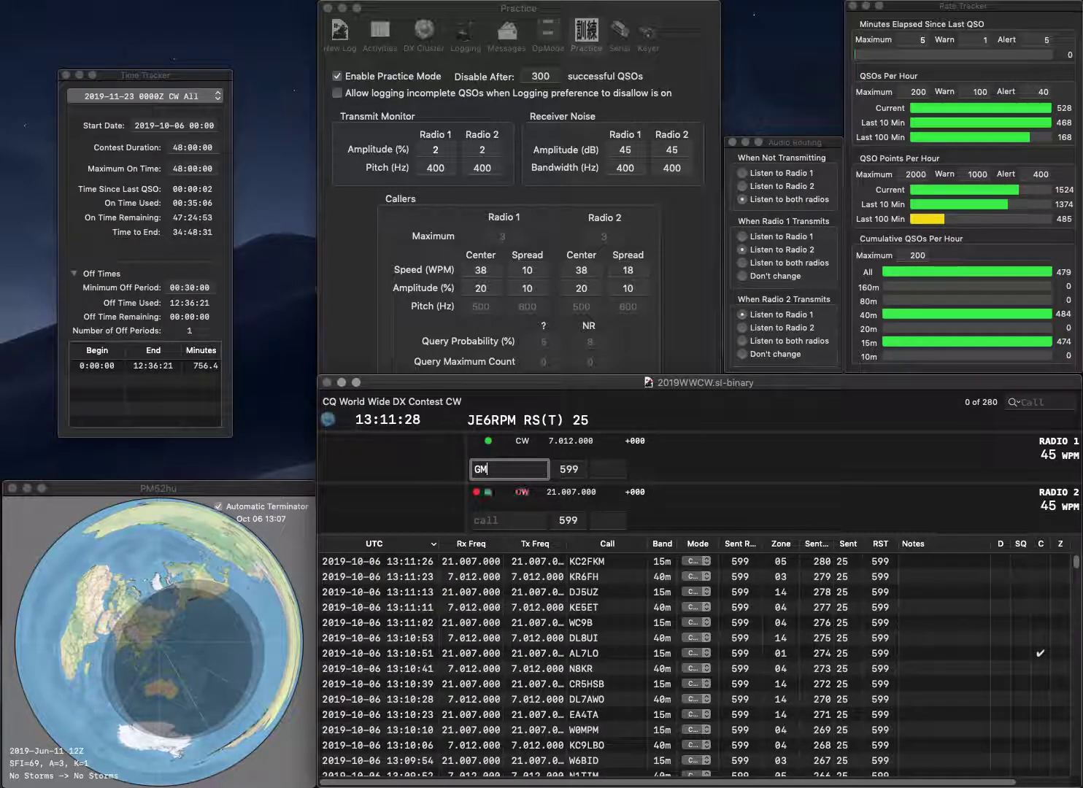
type("4FDM")
key("Return")
type("2SIM")
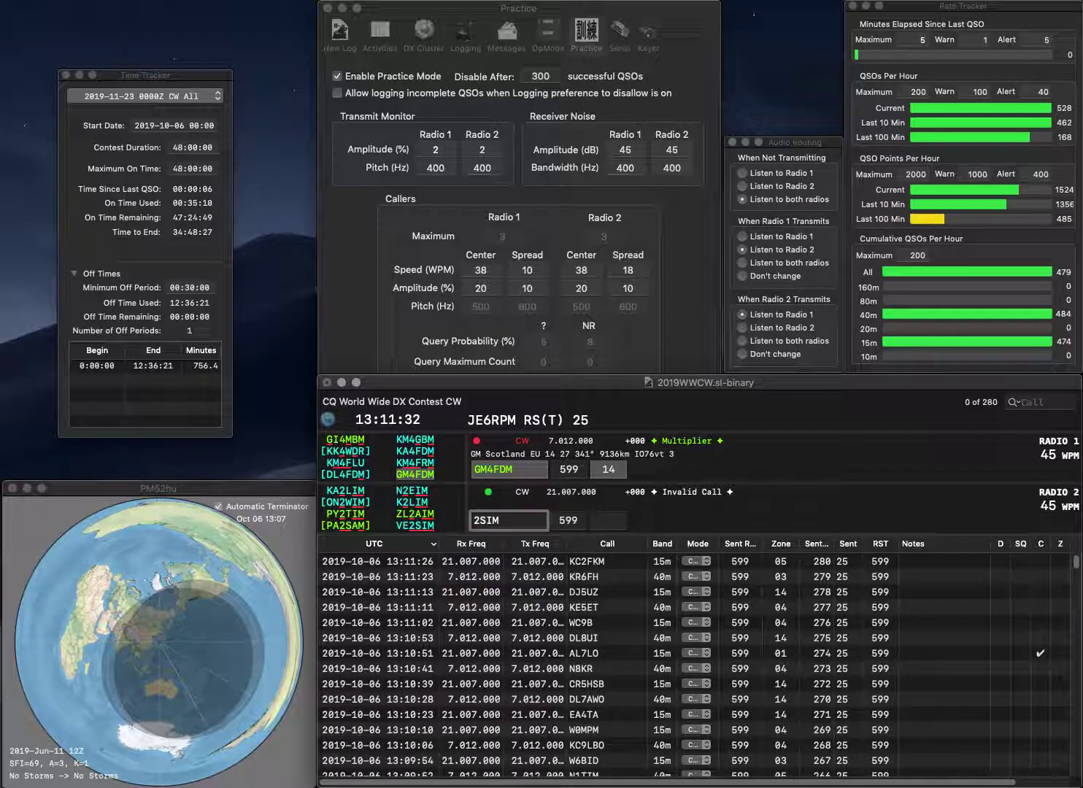
type("VE")
key("Return")
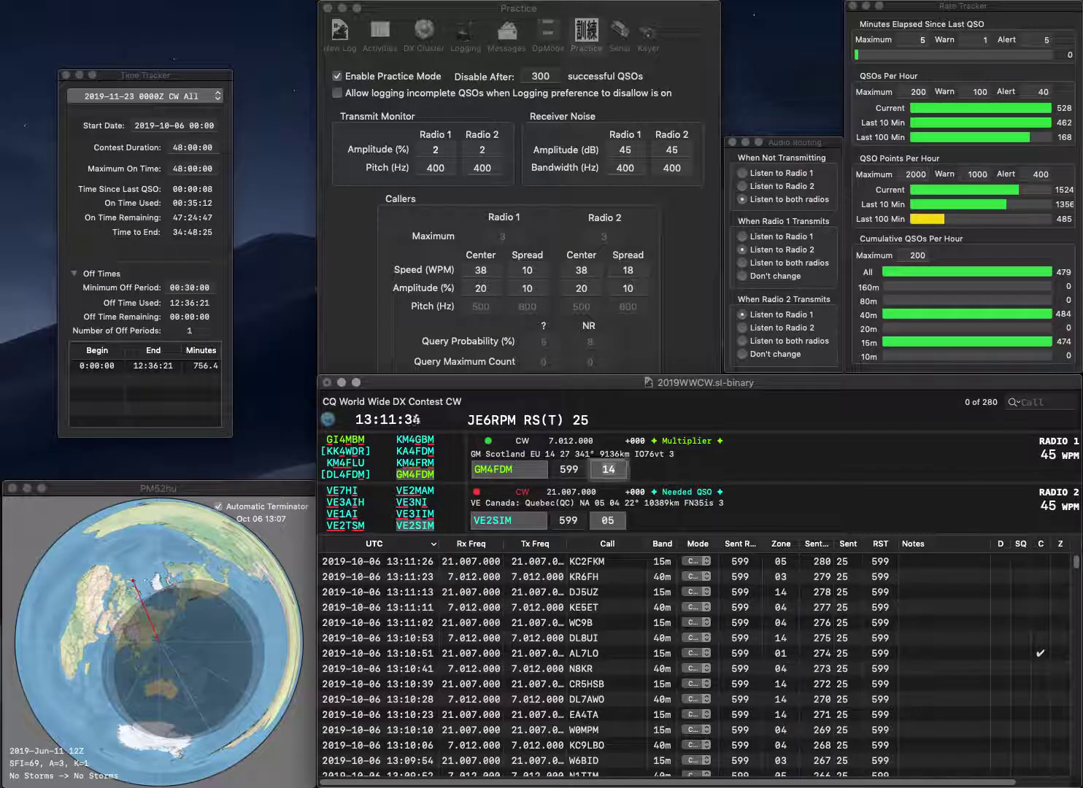
key("Return")
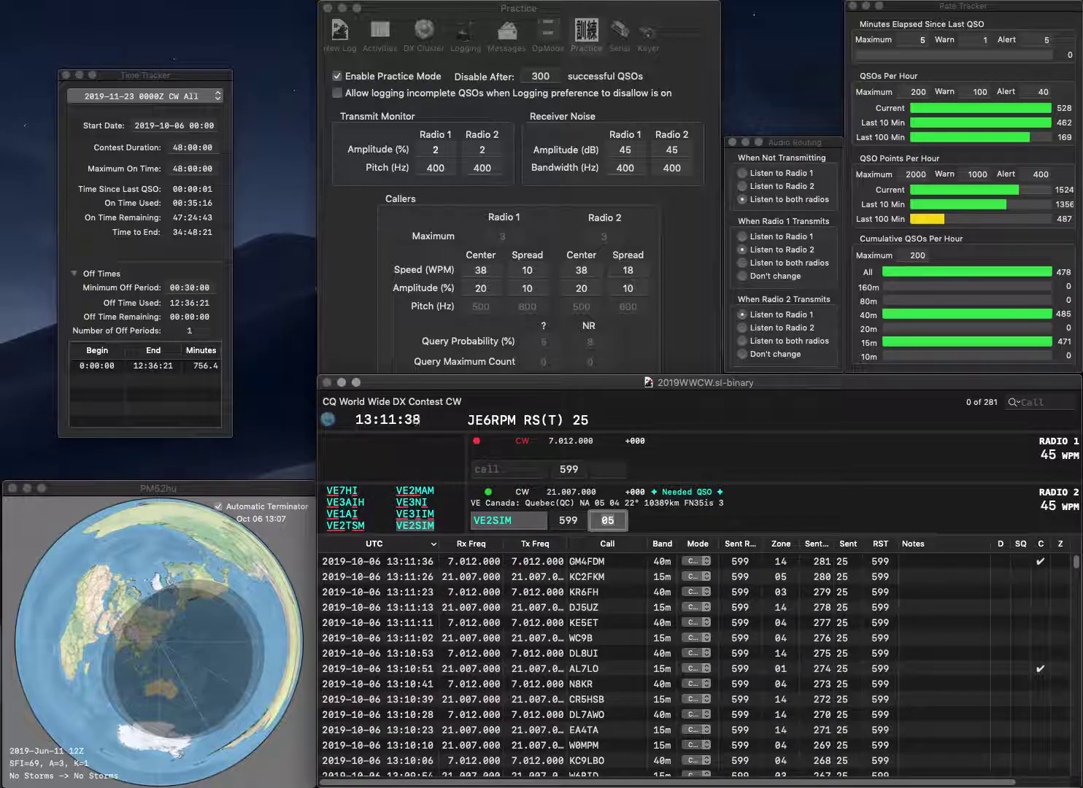
key("Return")
type("WB4KTF")
key("Return")
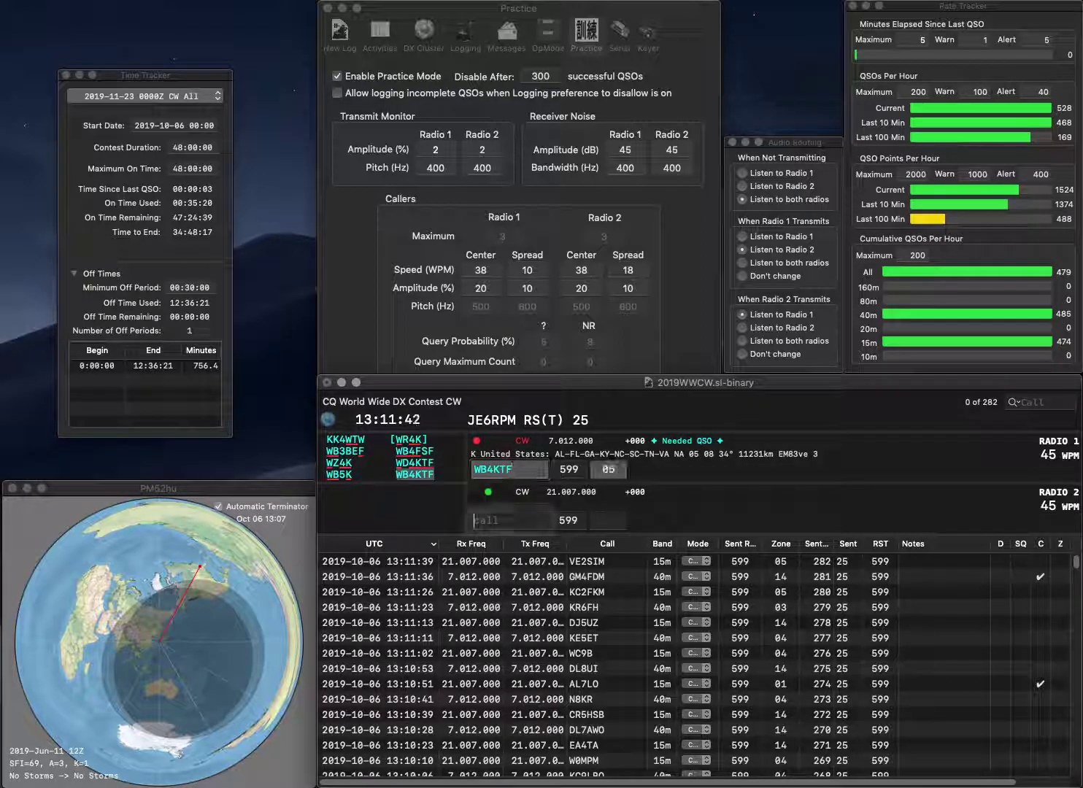
type("DH")
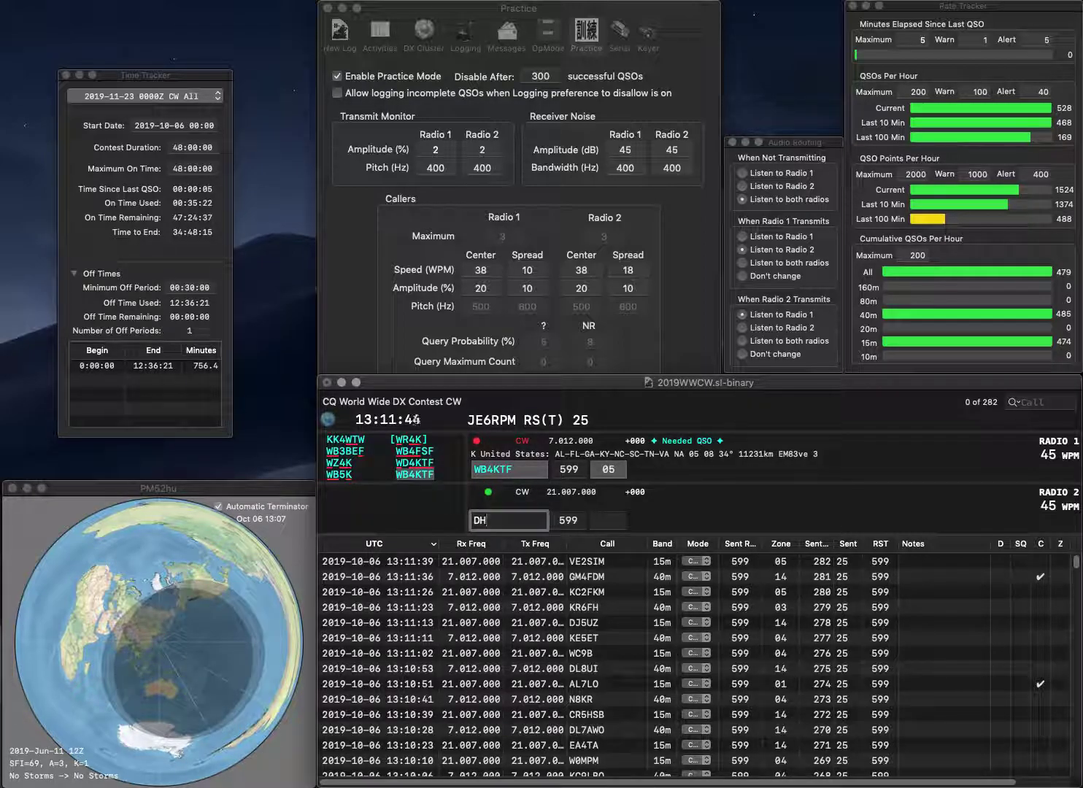
type("JQ")
type("?")
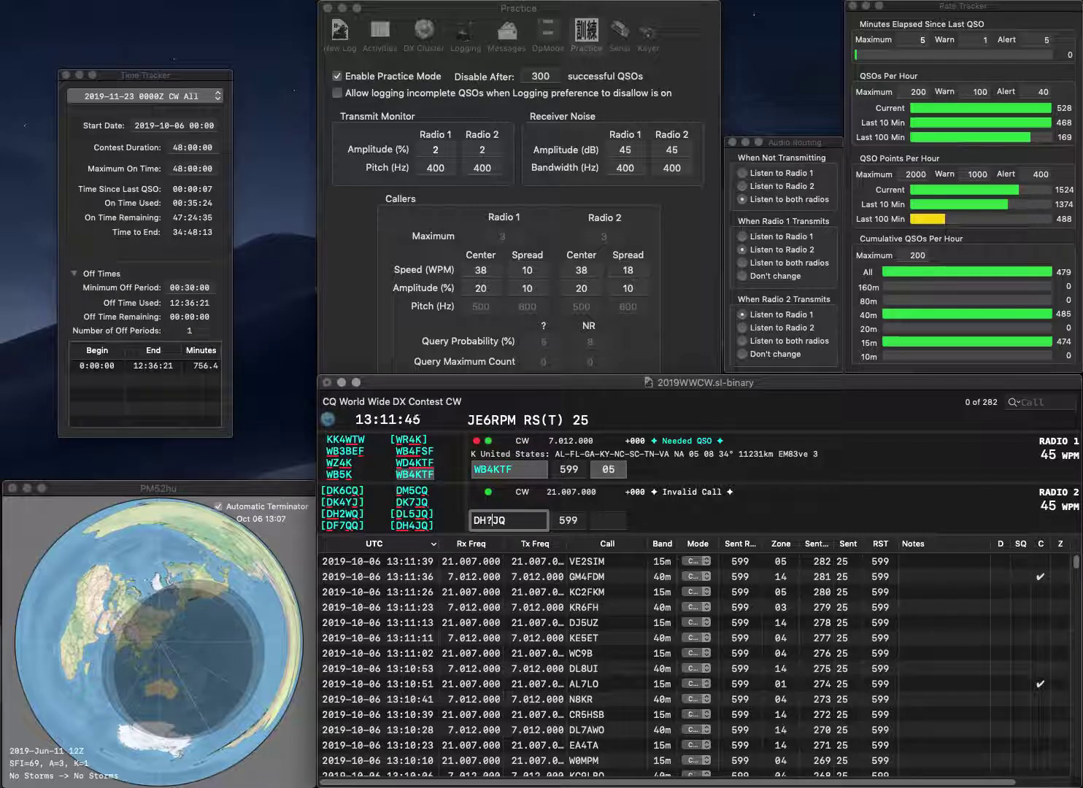
type("4")
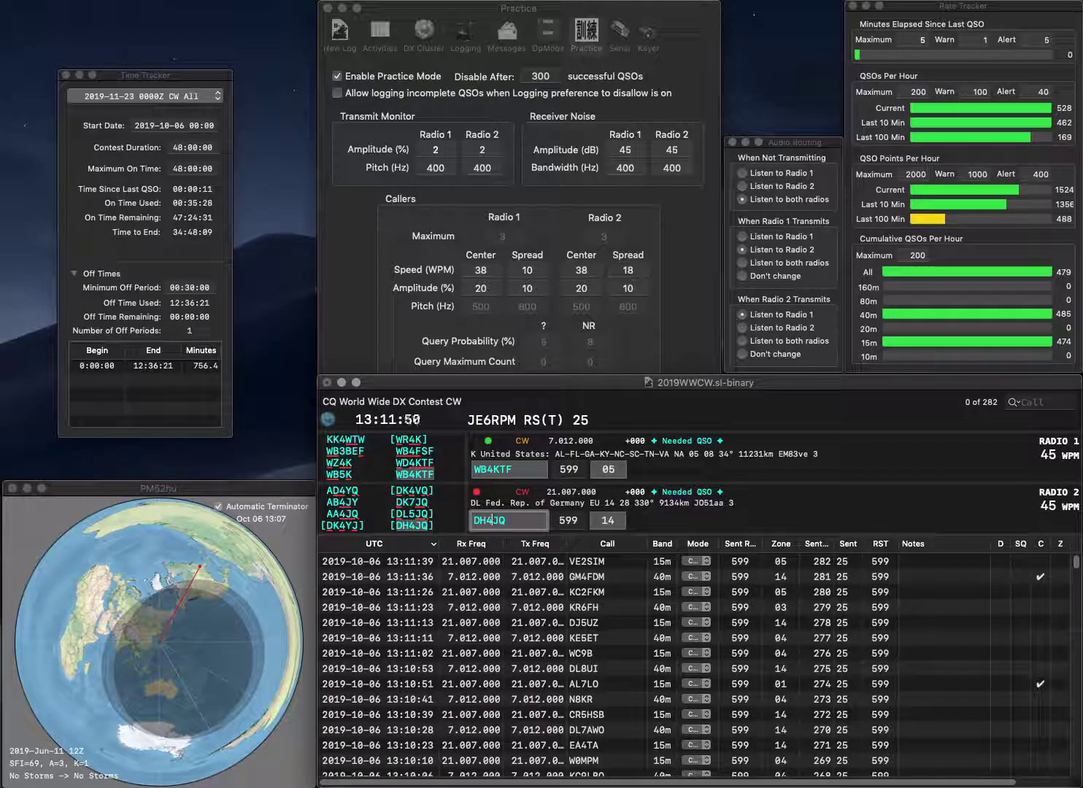
key("Return")
key("Tab")
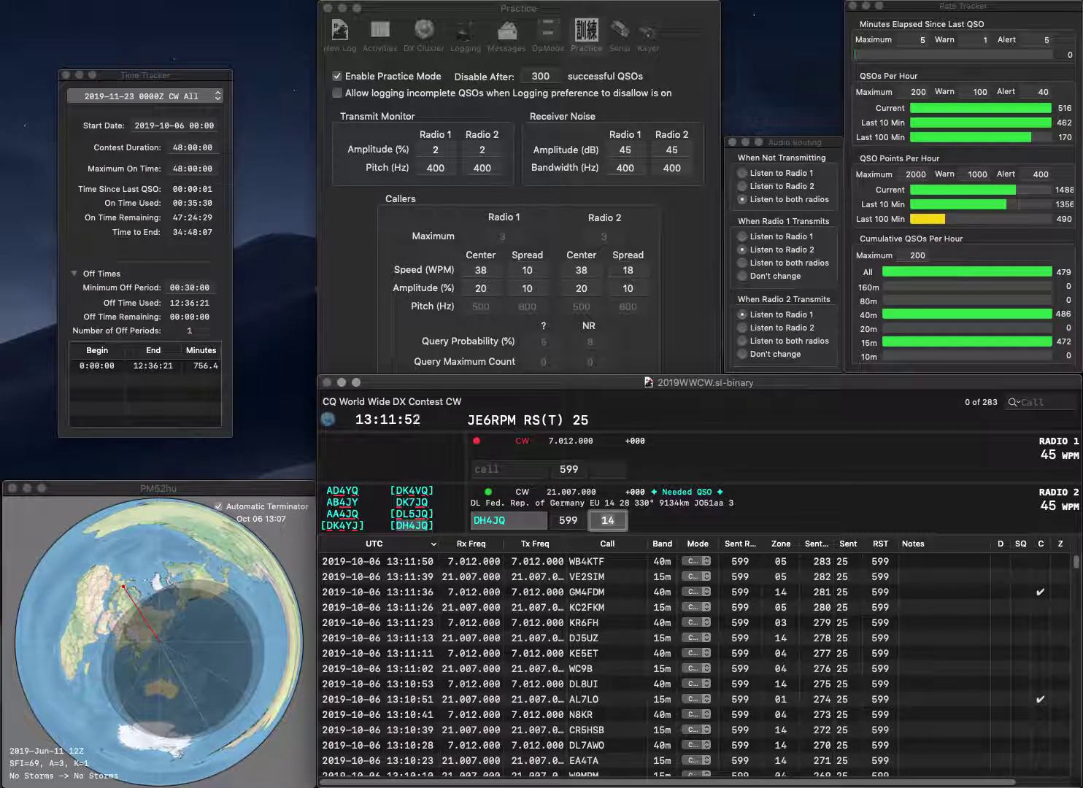
key("Return")
Exchange with RT3M/P on Radio 1 and DJ2KUA on Radio 2, logging both
type("RT3M/P")
key("Return")
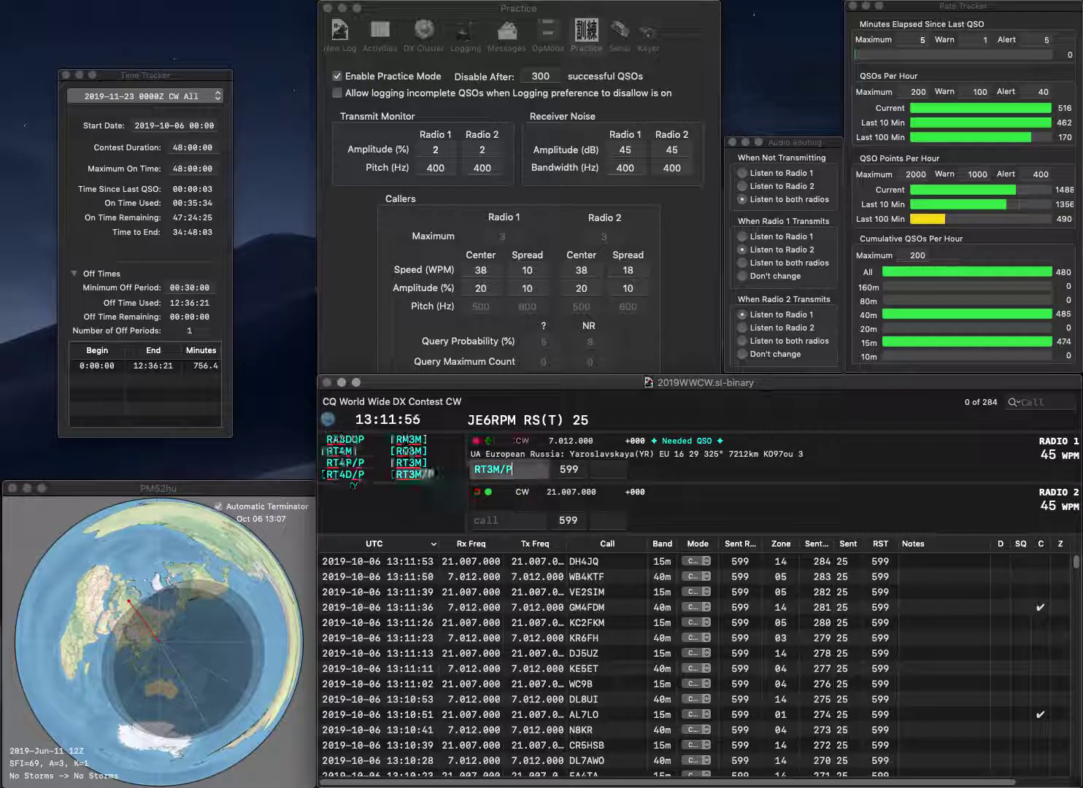
type("DJ2KUA")
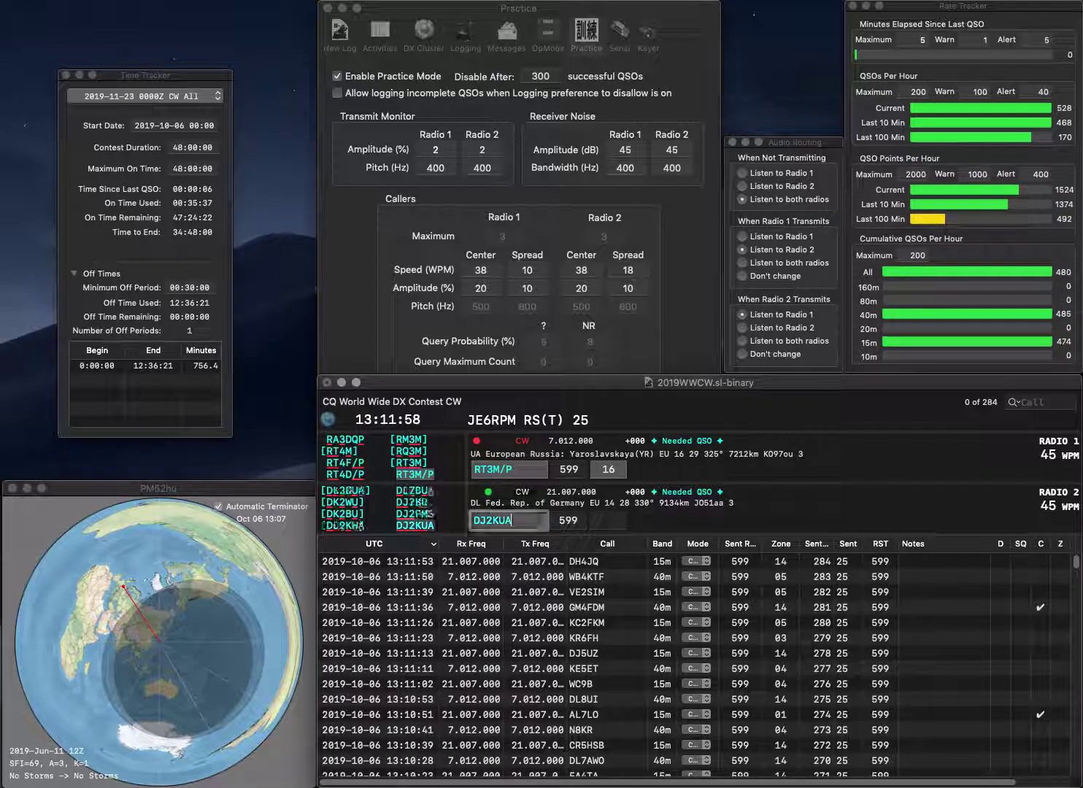
key("Return")
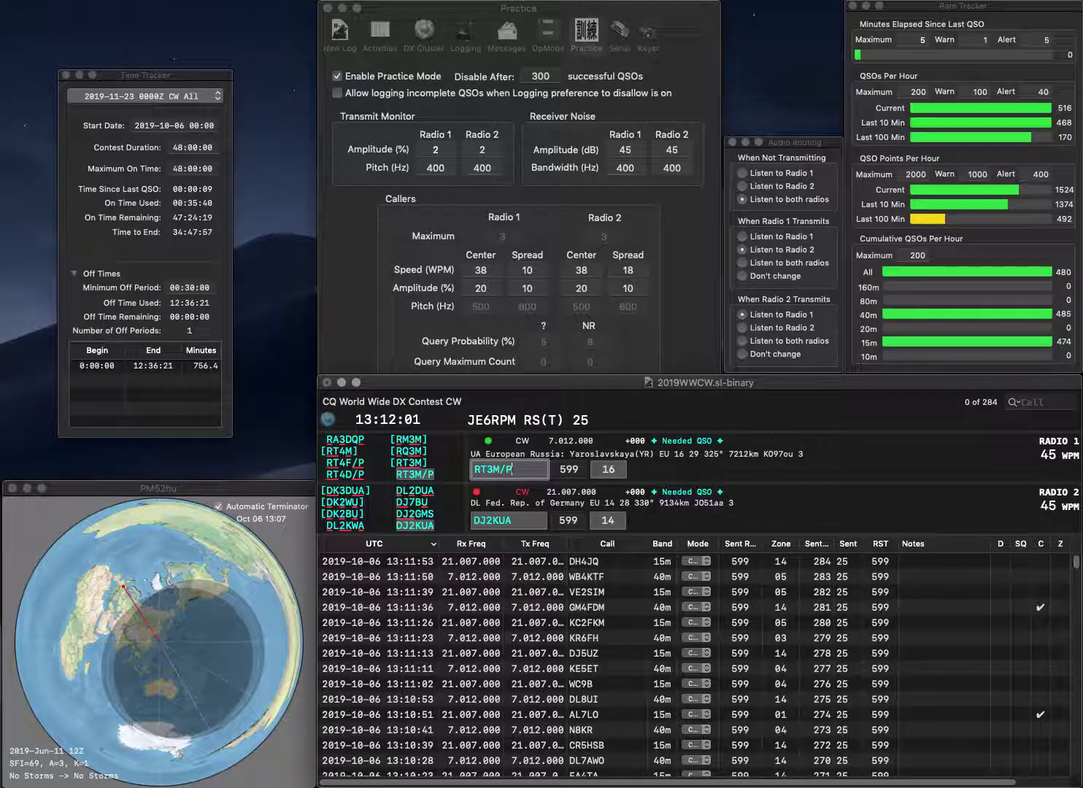
key("Return")
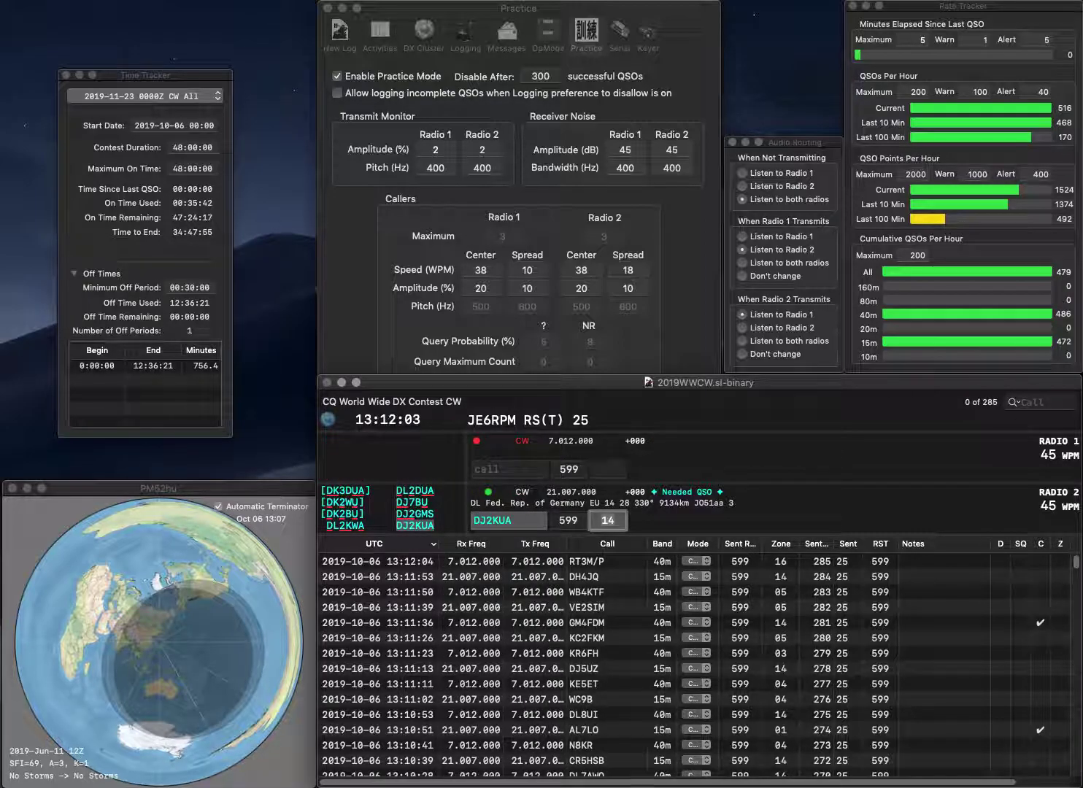
key("Return")
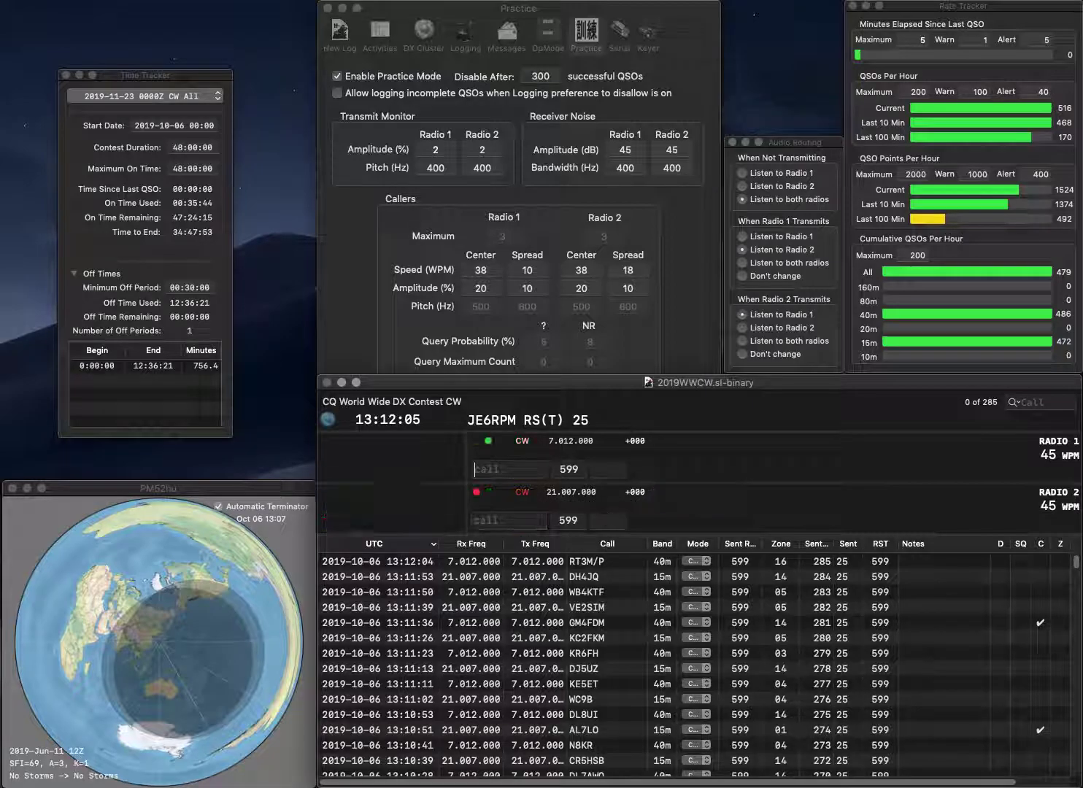
Send the exchange to W4VHF, correct the Radio 2 call to K2HVE, and log it
type("W4")
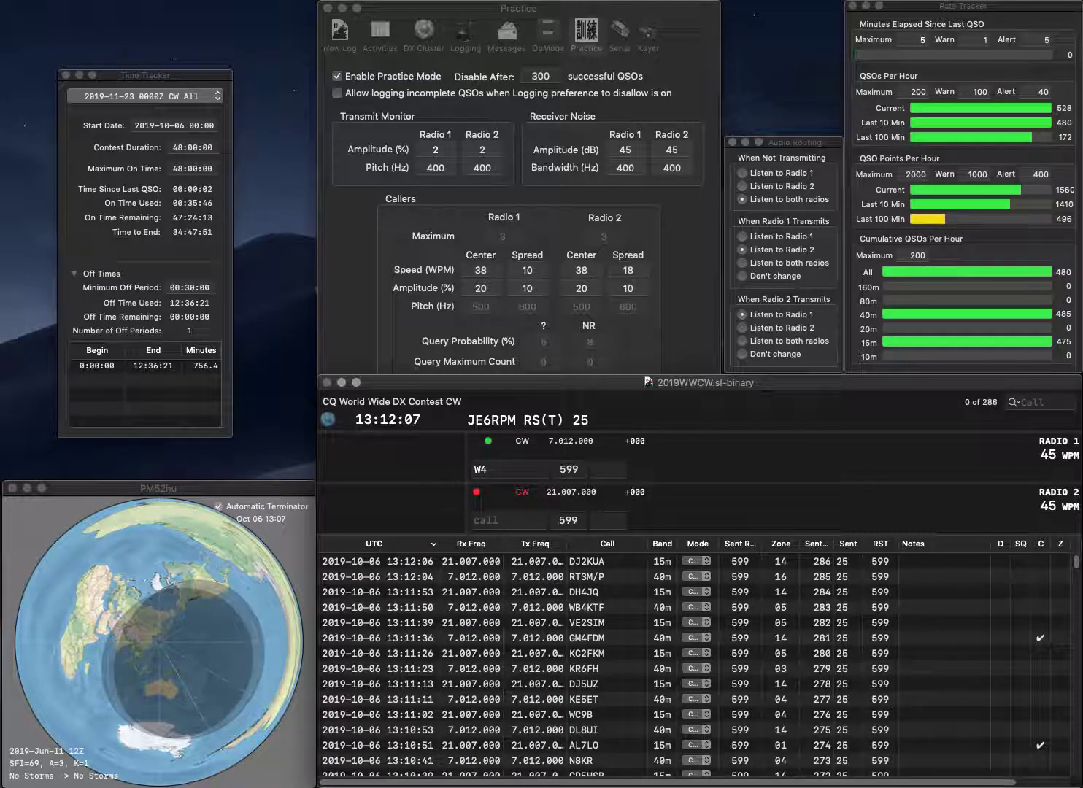
type("VHF")
key("Return")
type("2S")
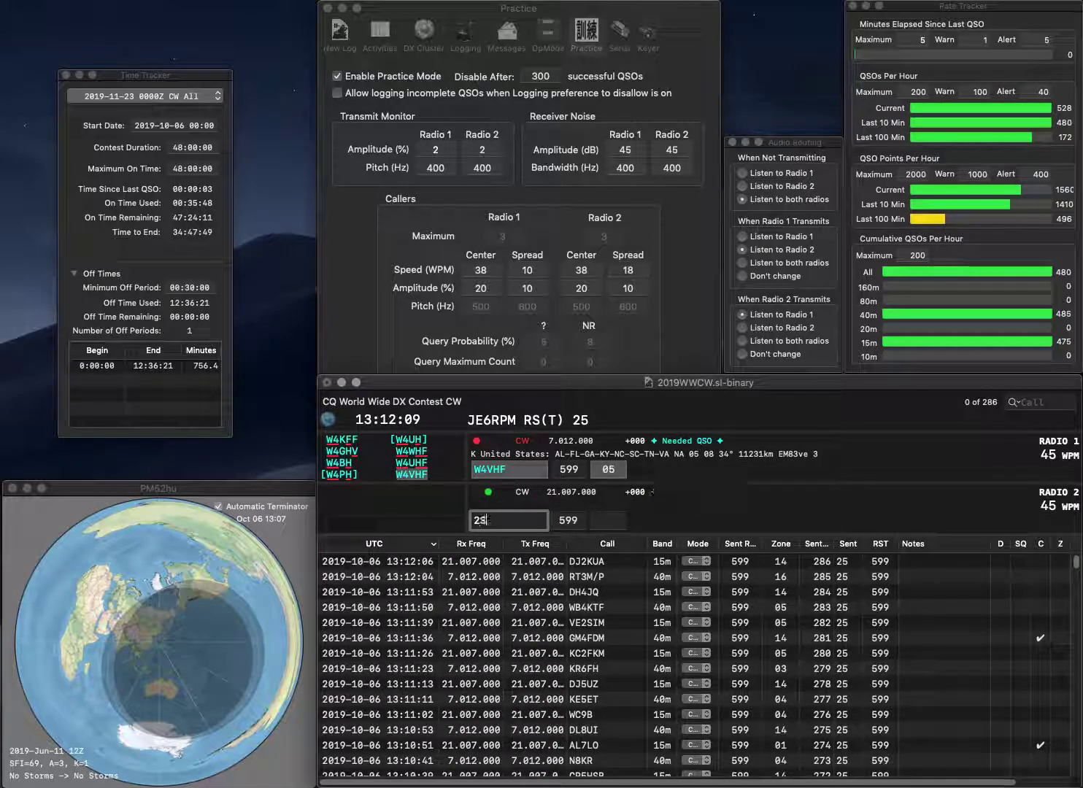
type("VE")
left_click(474, 520)
type("K2")
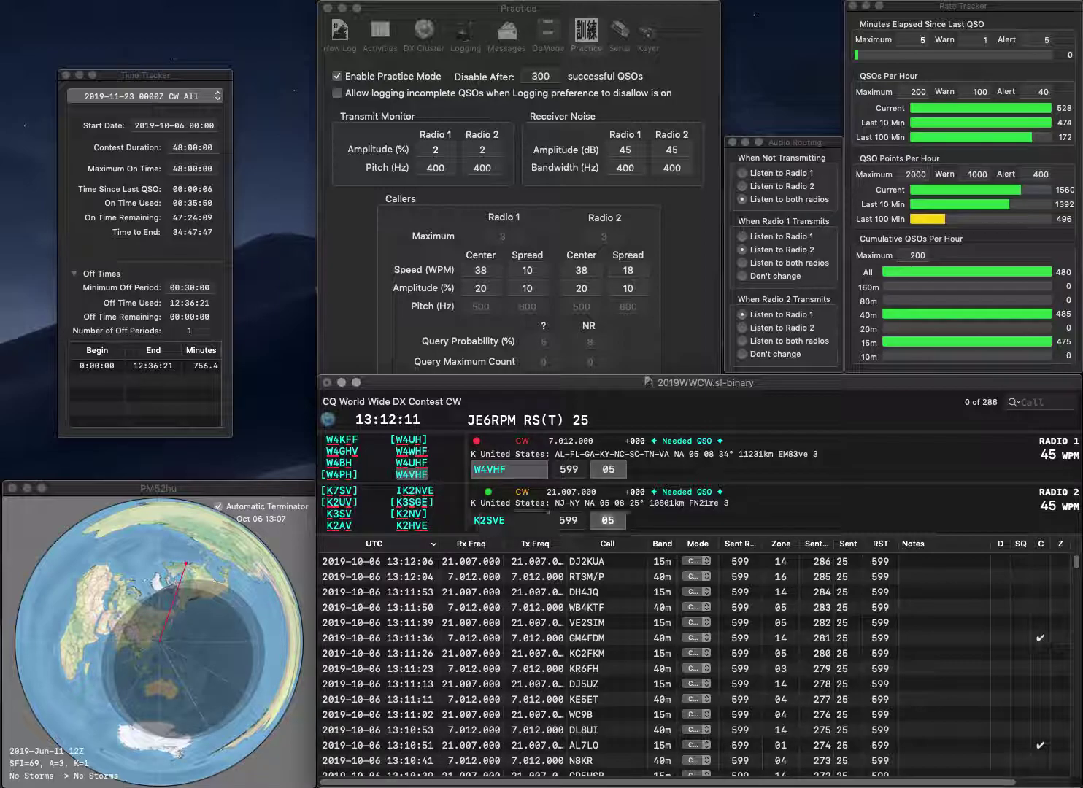
type("H")
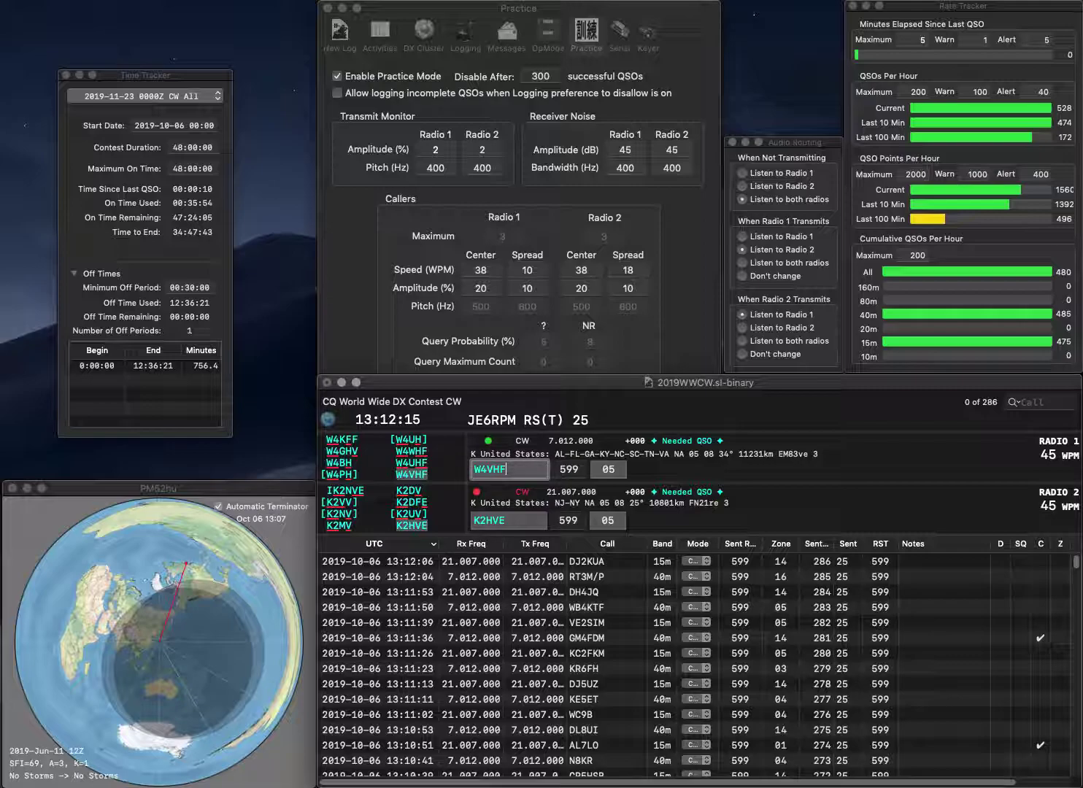
key("space")
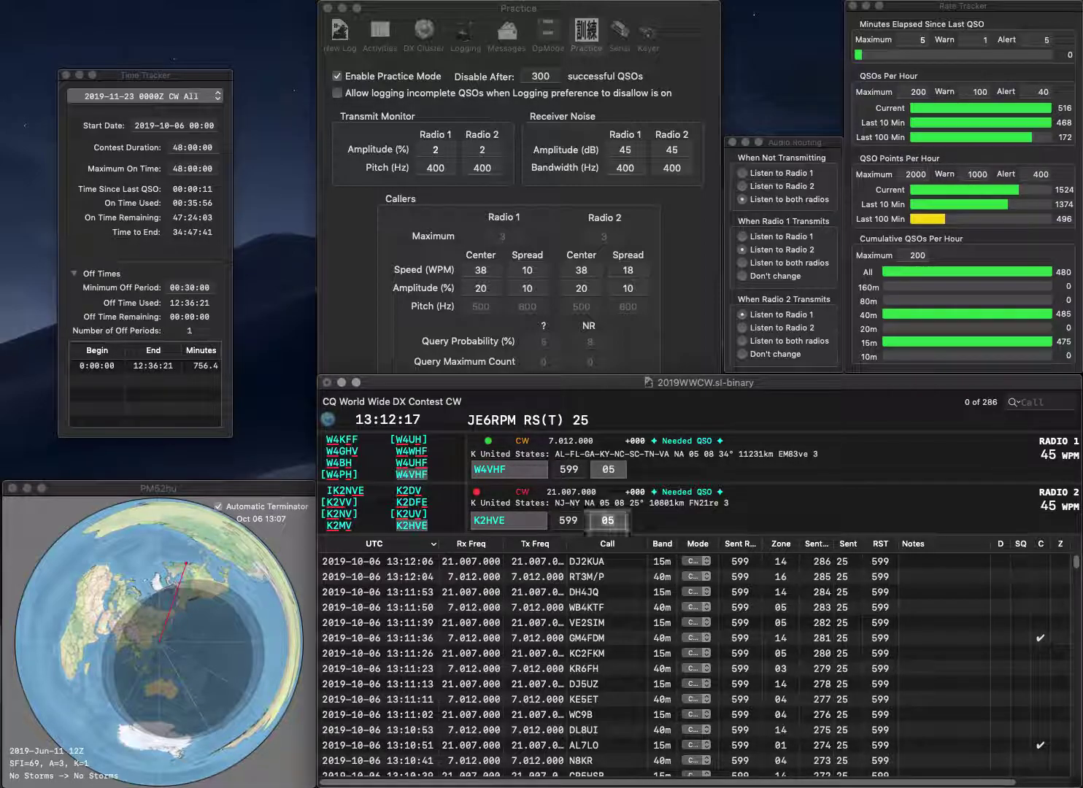
key("Return")
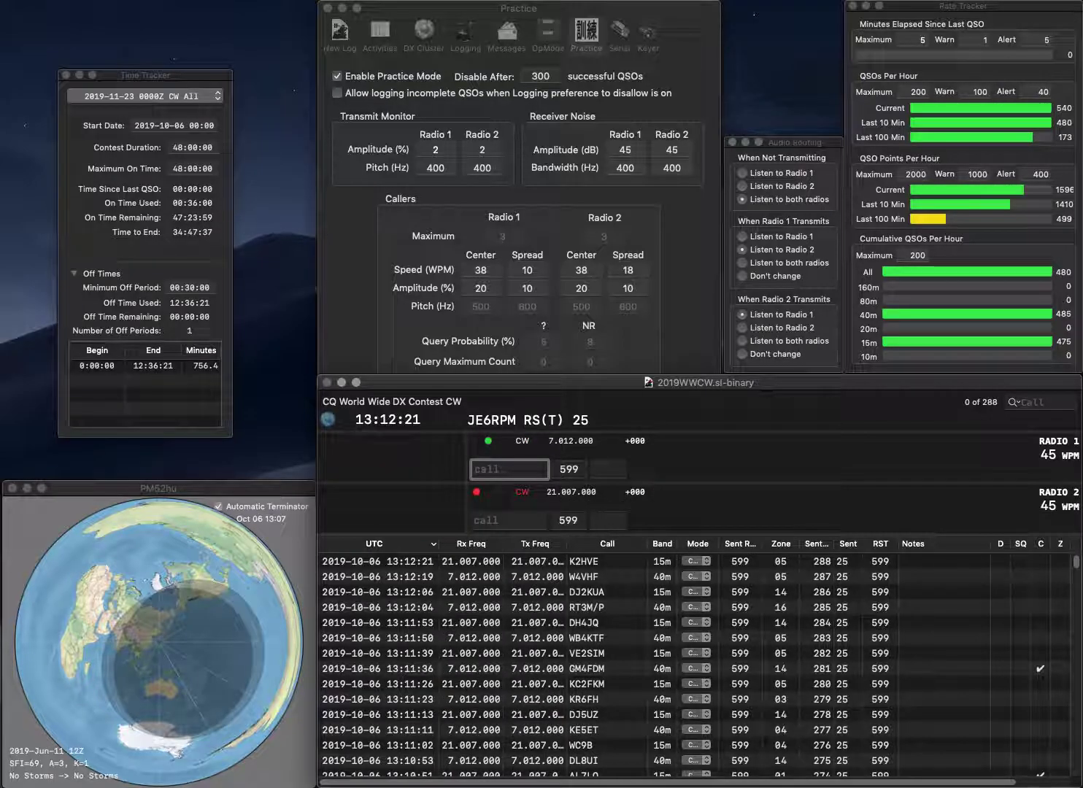
Send the exchange to N1RCX on Radio 1 and answer K6ZTW on Radio 2
type("N1RCX")
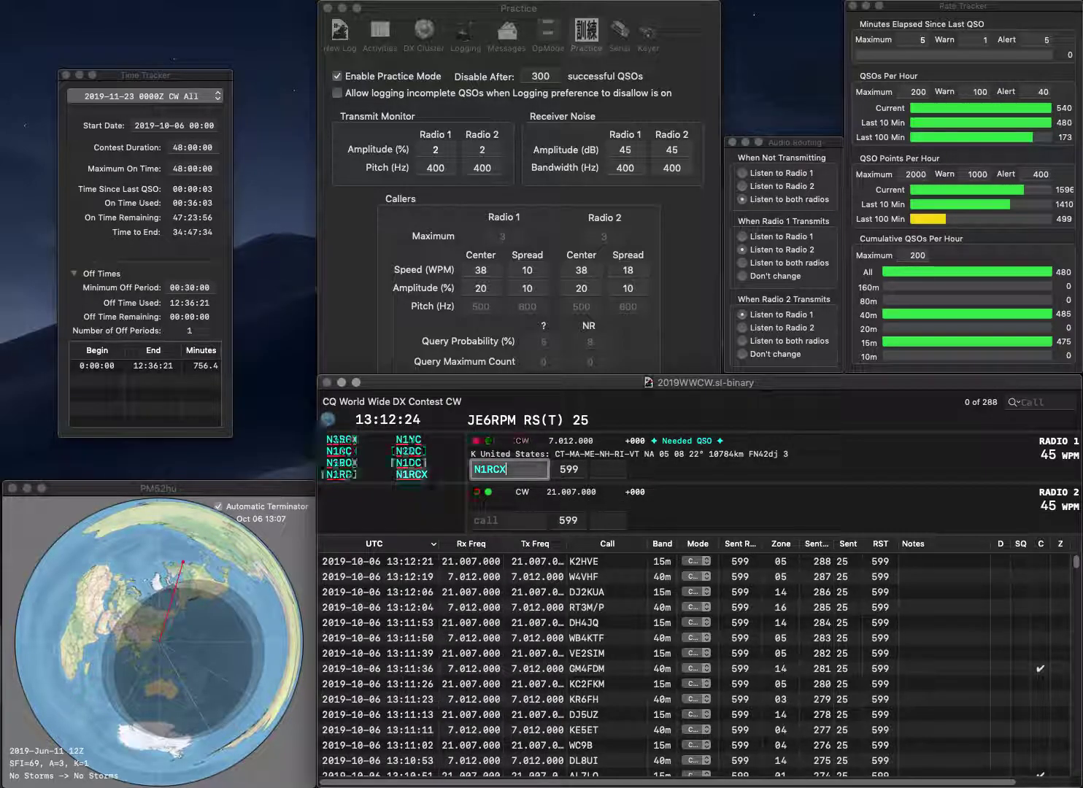
key("Return")
type("ZTW")
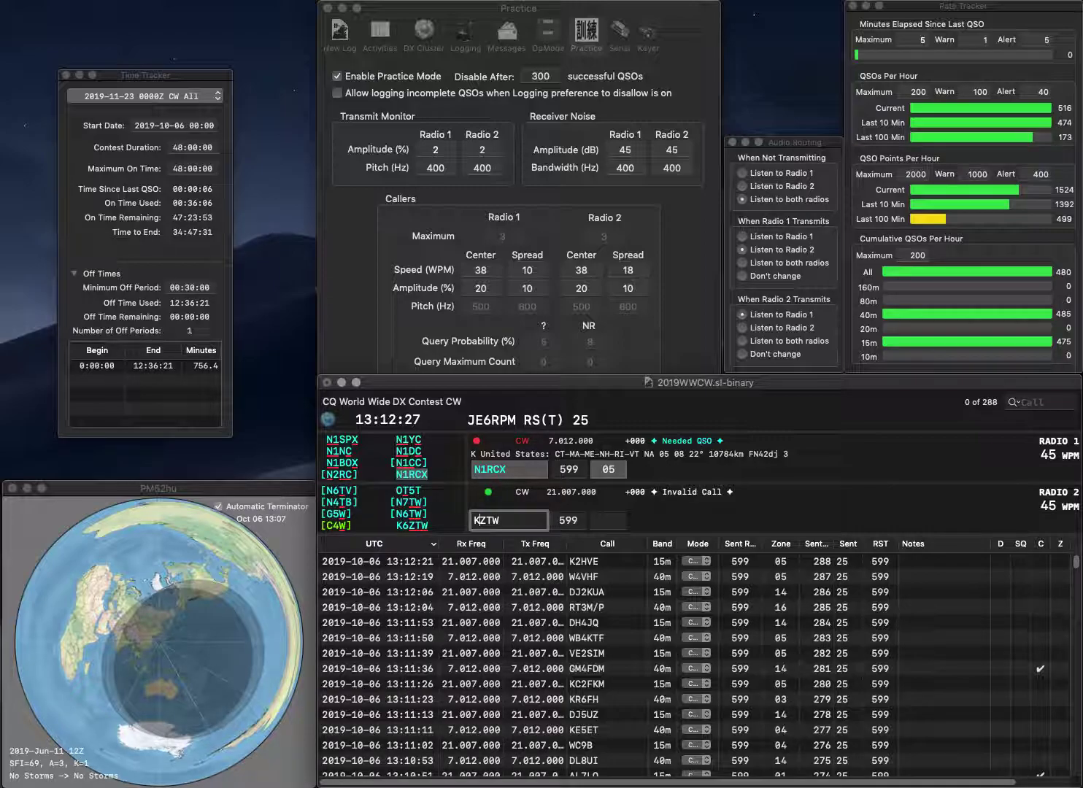
type("6")
key("Return")
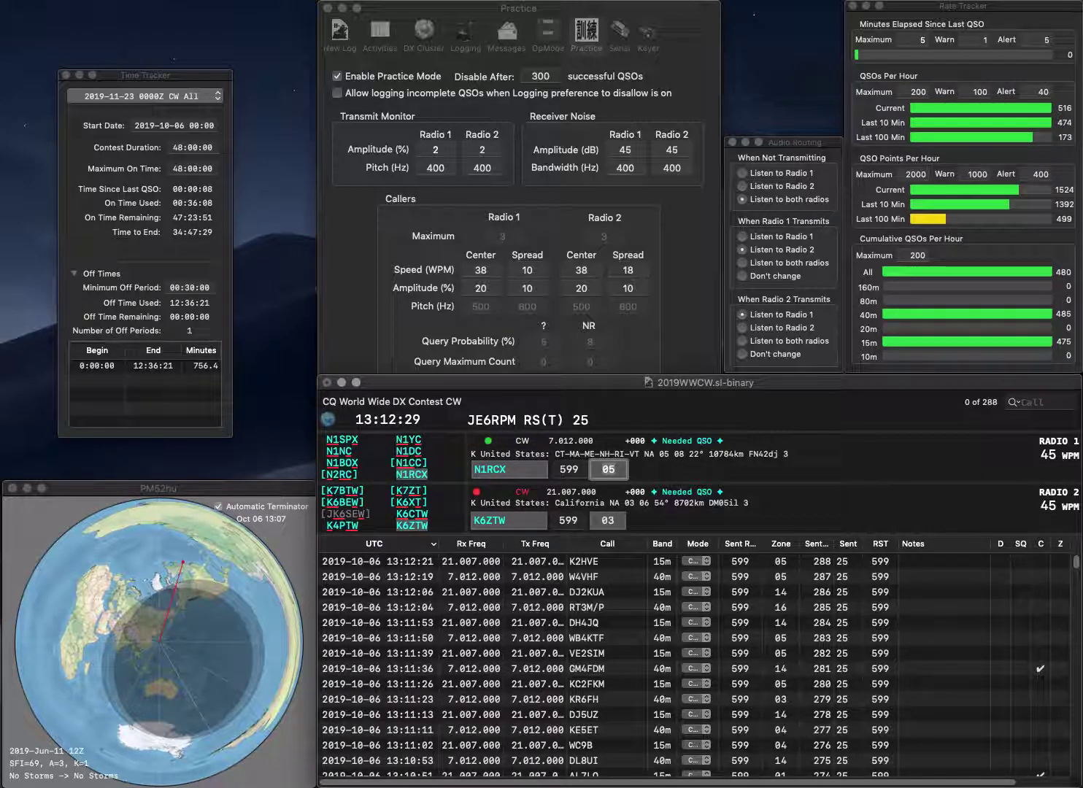
key("Return")
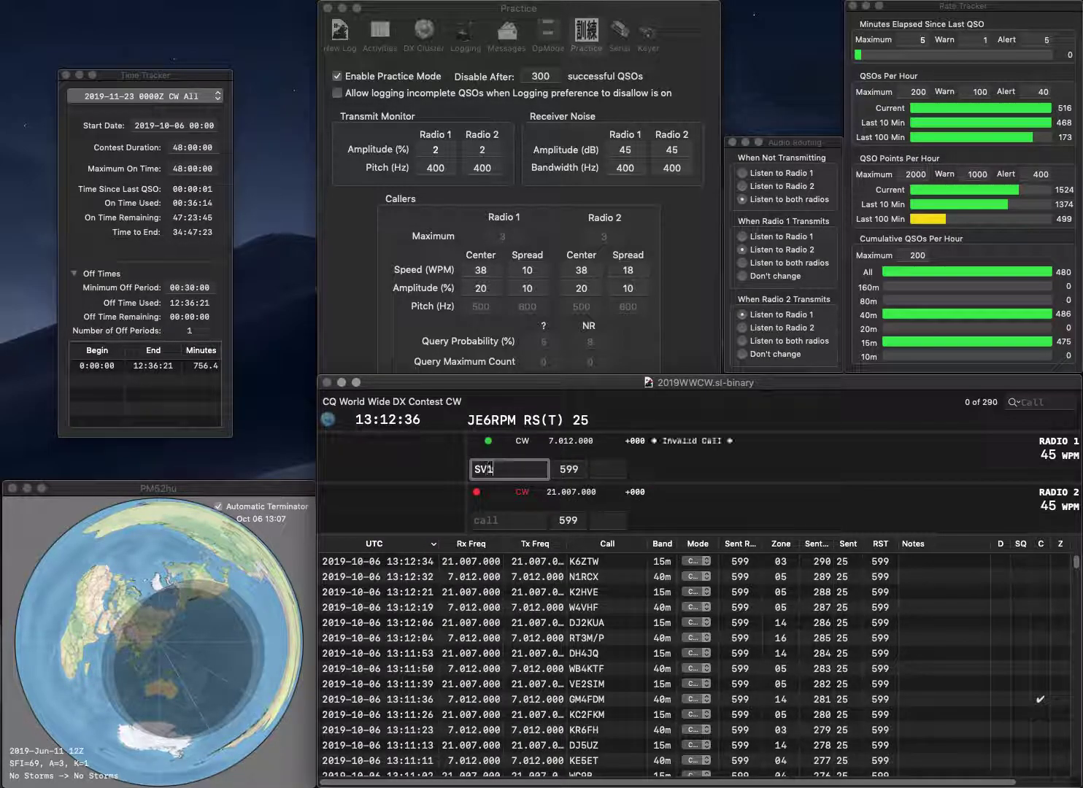
type("BFW")
key("Return")
type("8WKW")
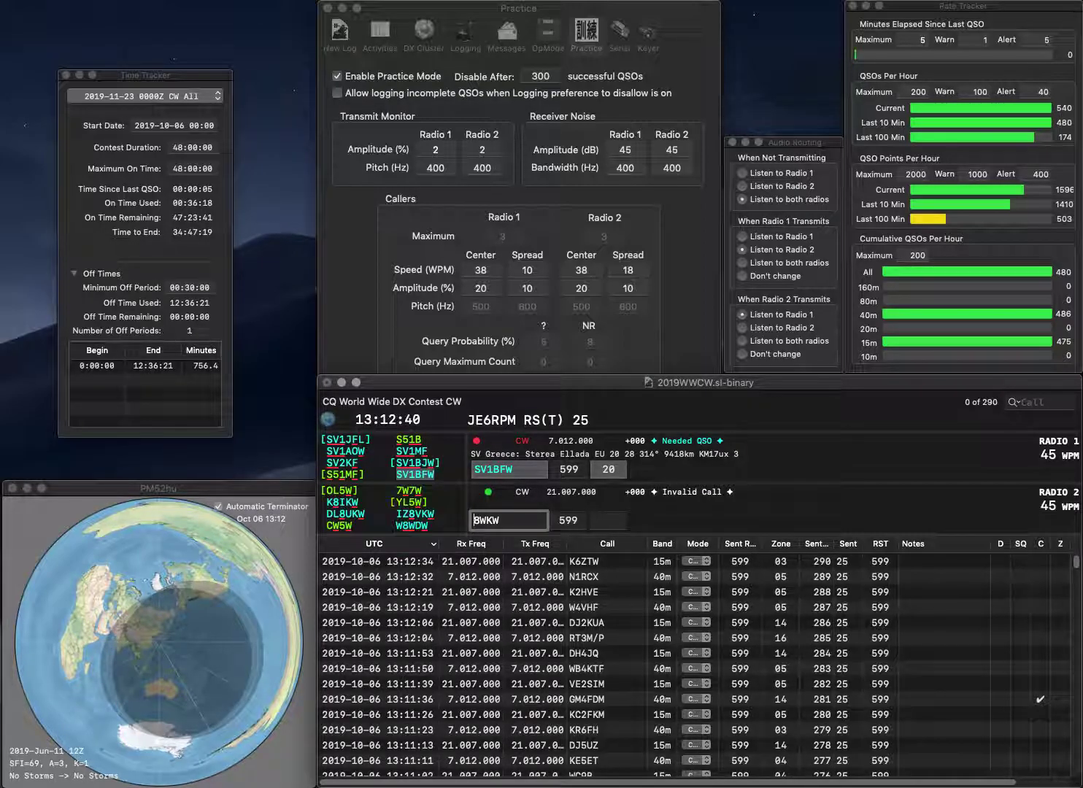
key("Return")
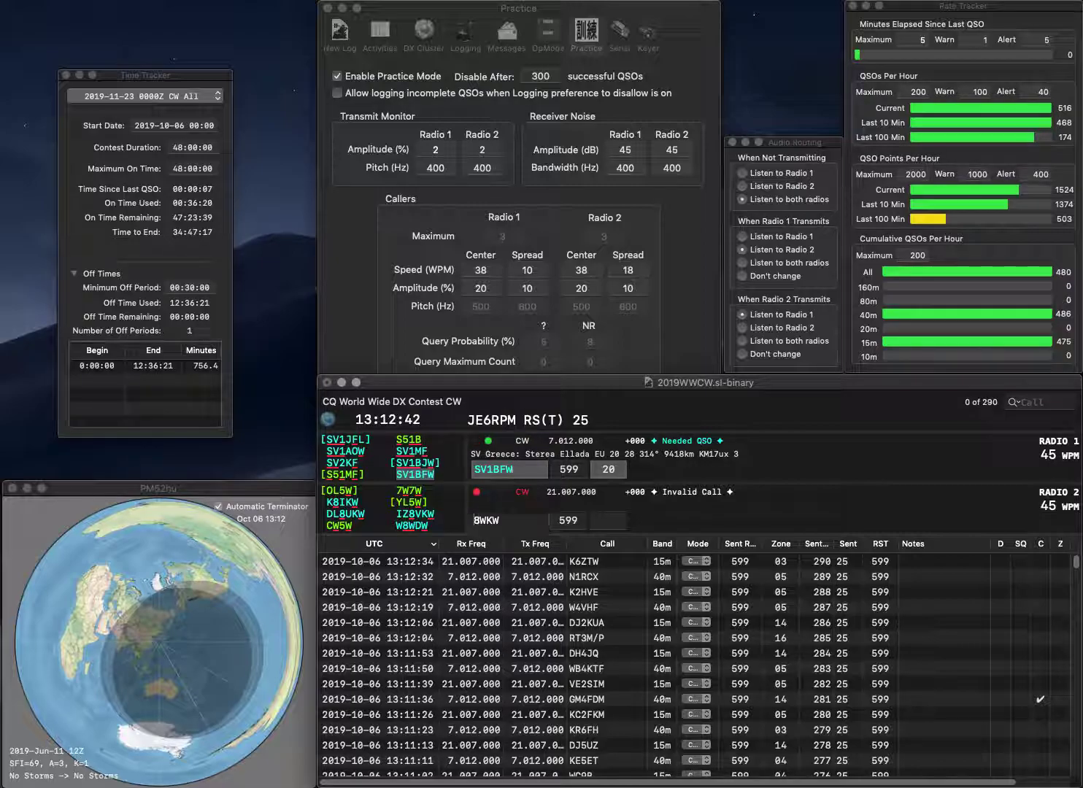
key("Return")
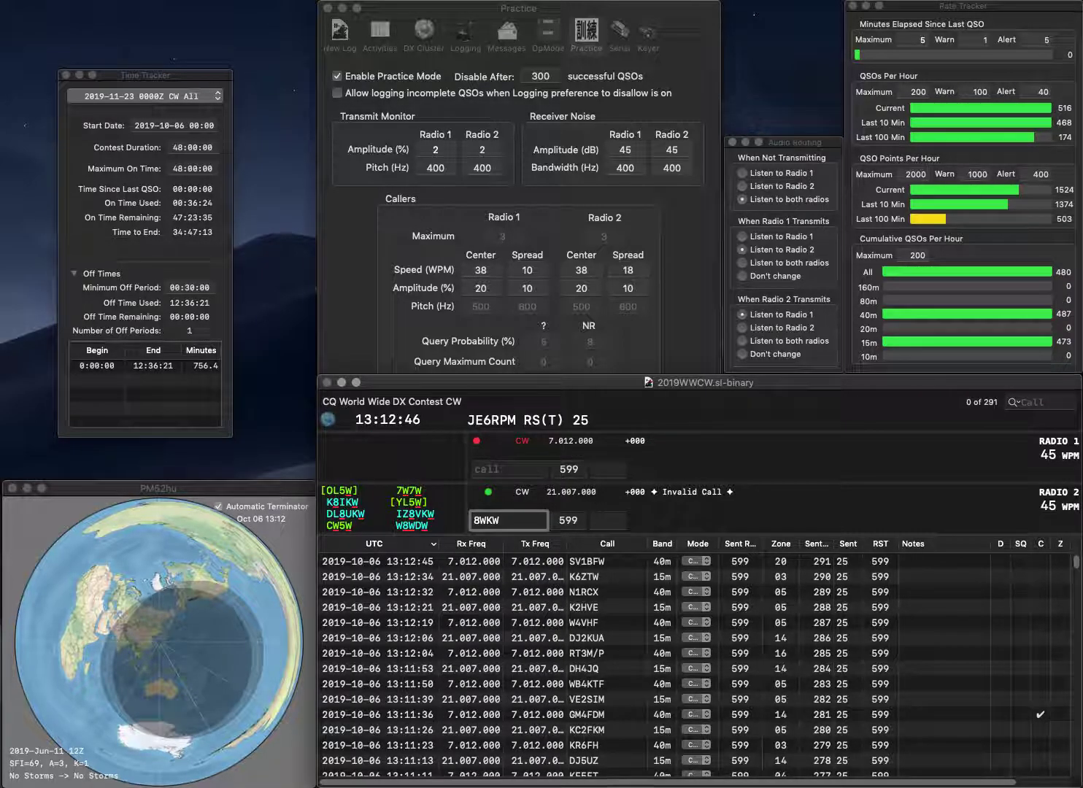
type("K9")
key("Delete")
key("Return")
type("DL8U")
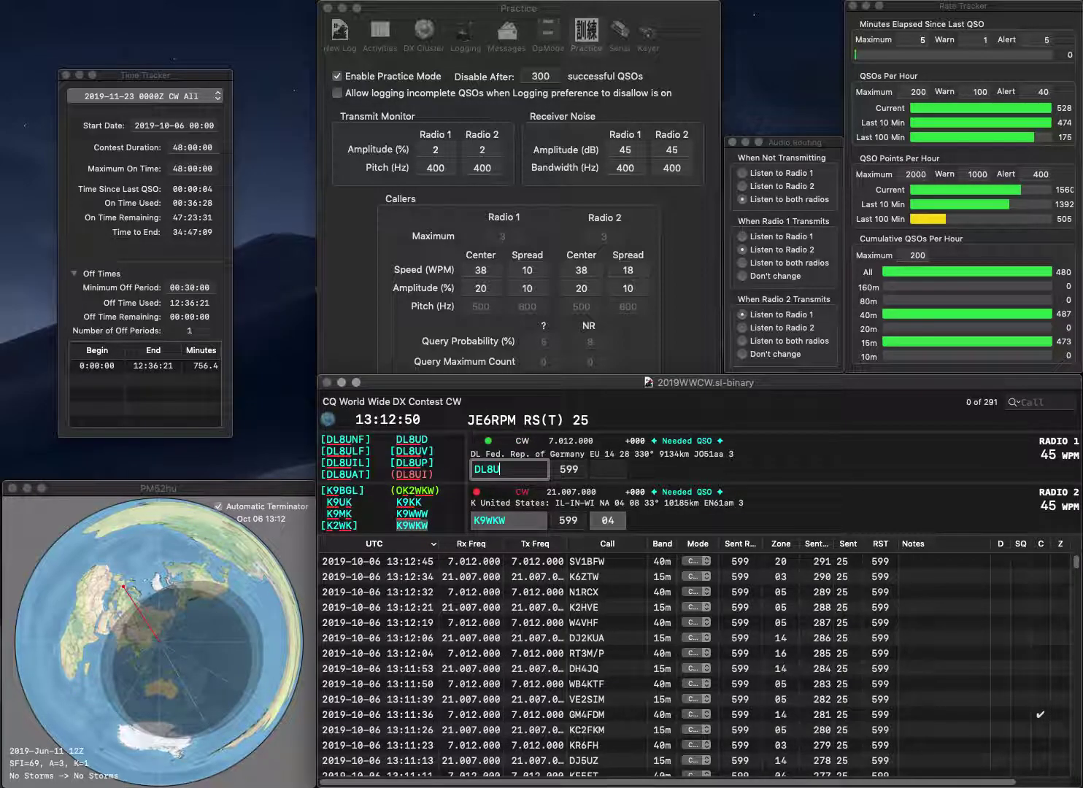
type("UF")
key("Return")
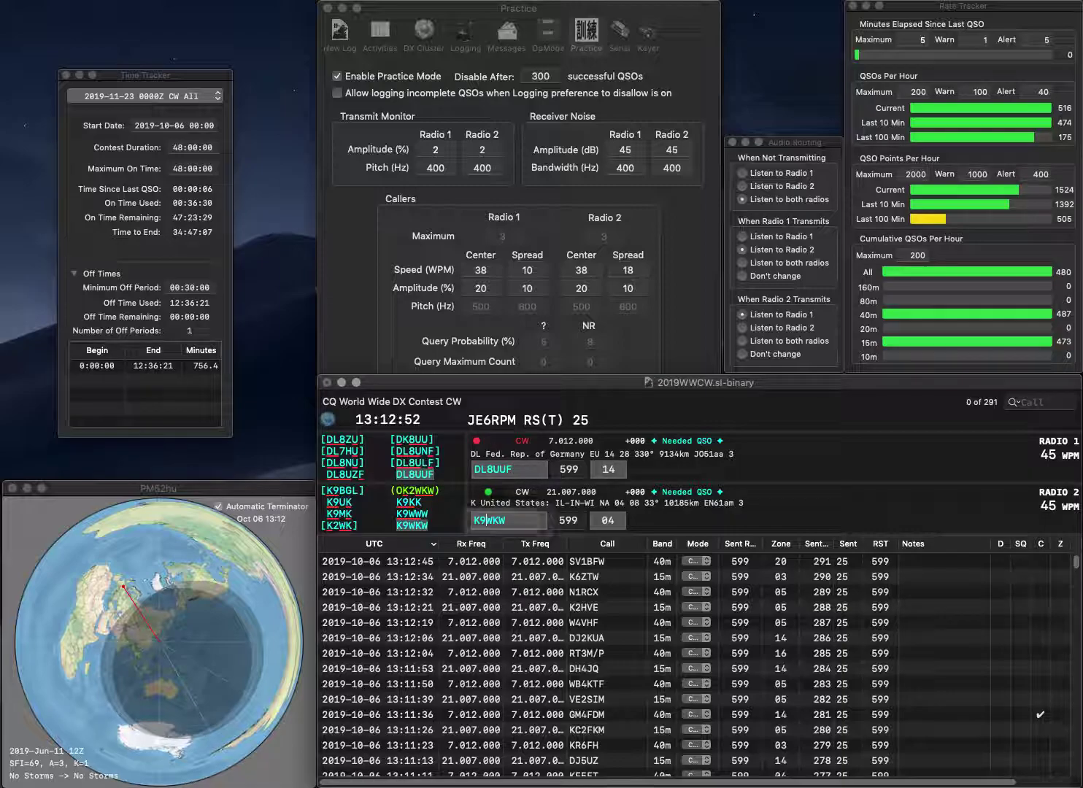
key("Return")
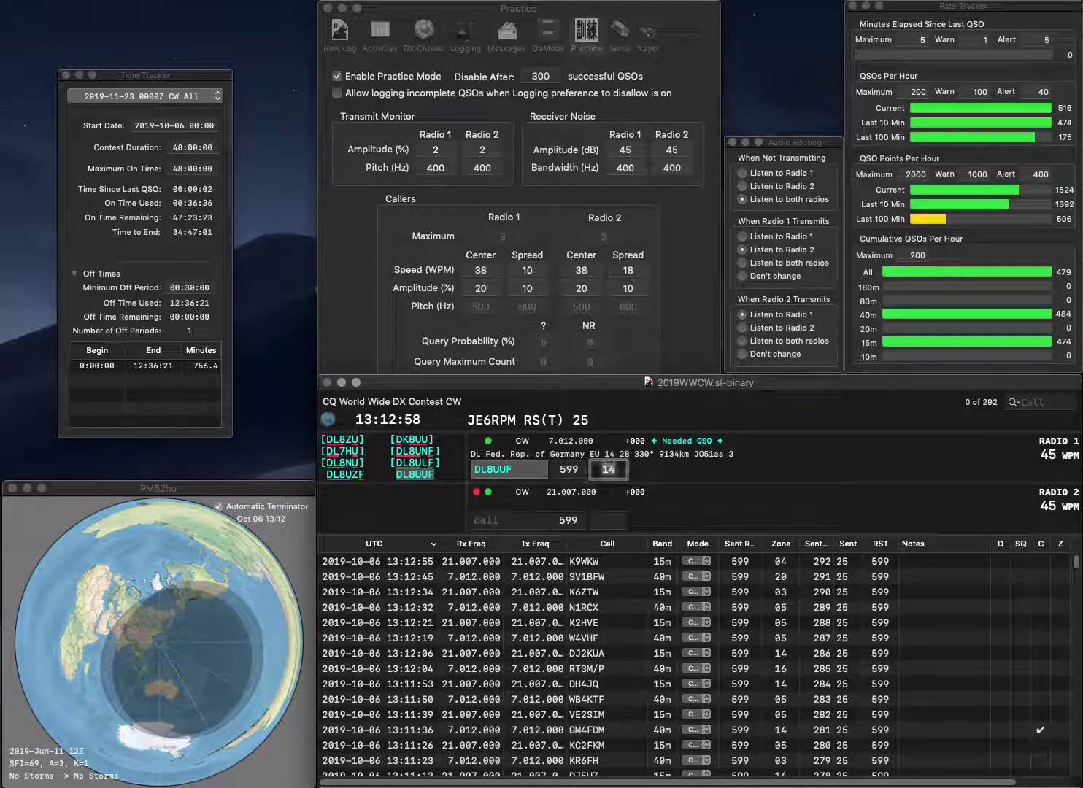
key("Return")
Correct IK?QIK to IK2QIK and log it, adding the IK prefix to Radio 1's call
type("IK?QIK")
key("Left")
key("Left")
key("Left")
type("?")
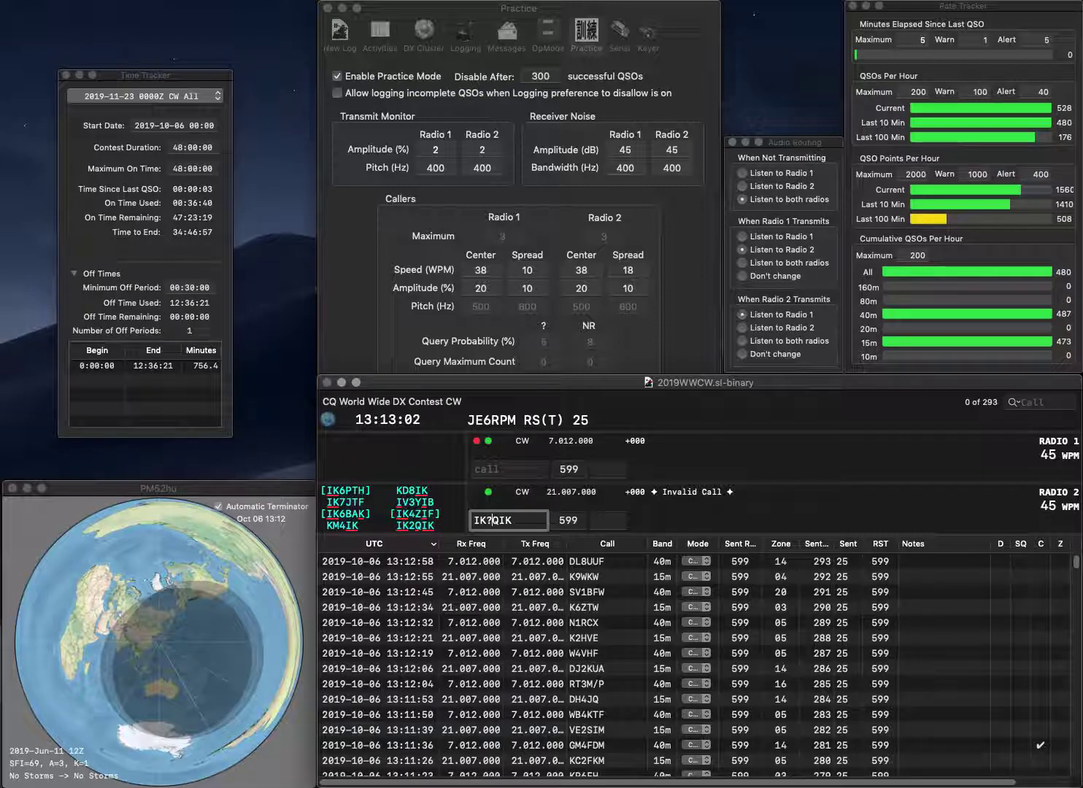
type("2")
key("Return")
type("FA")
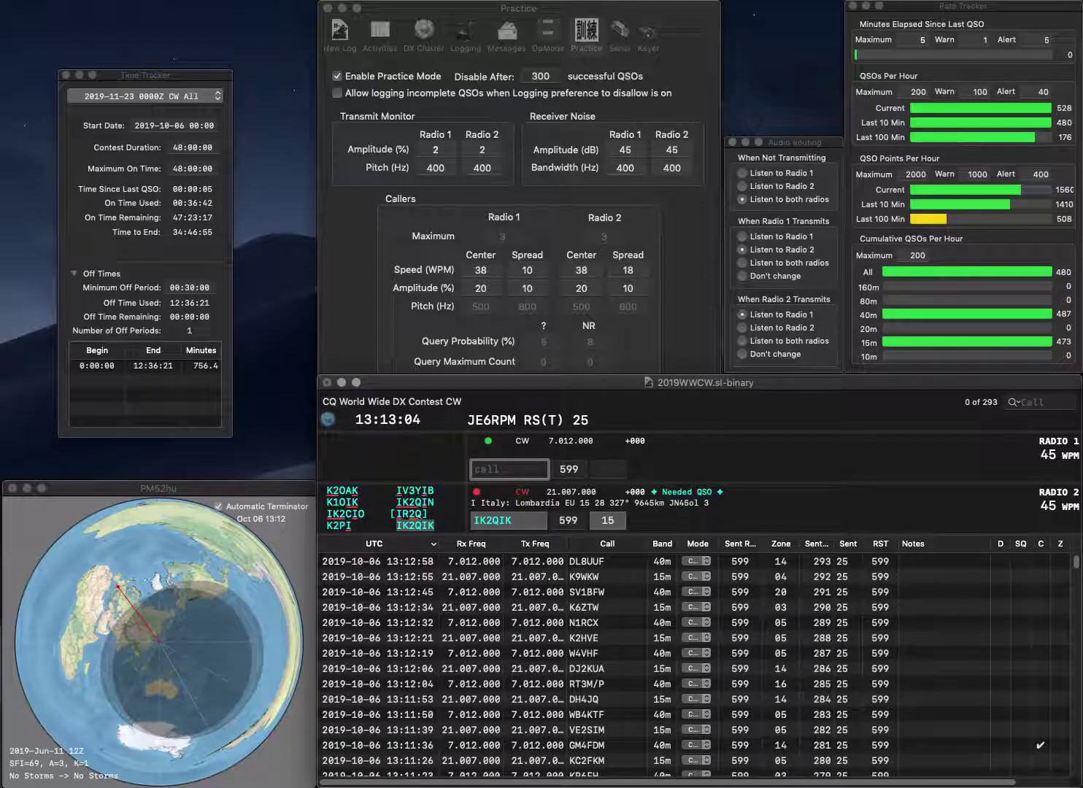
key("Left")
key("Left")
type("IK")
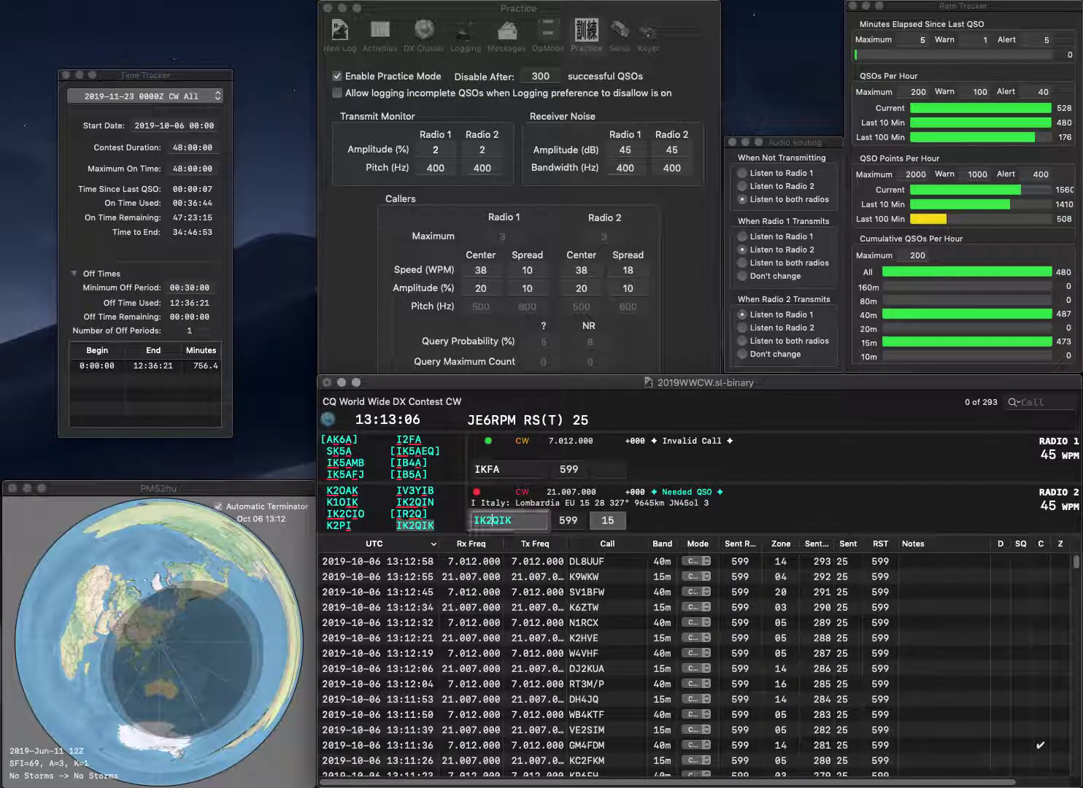
key("Tab")
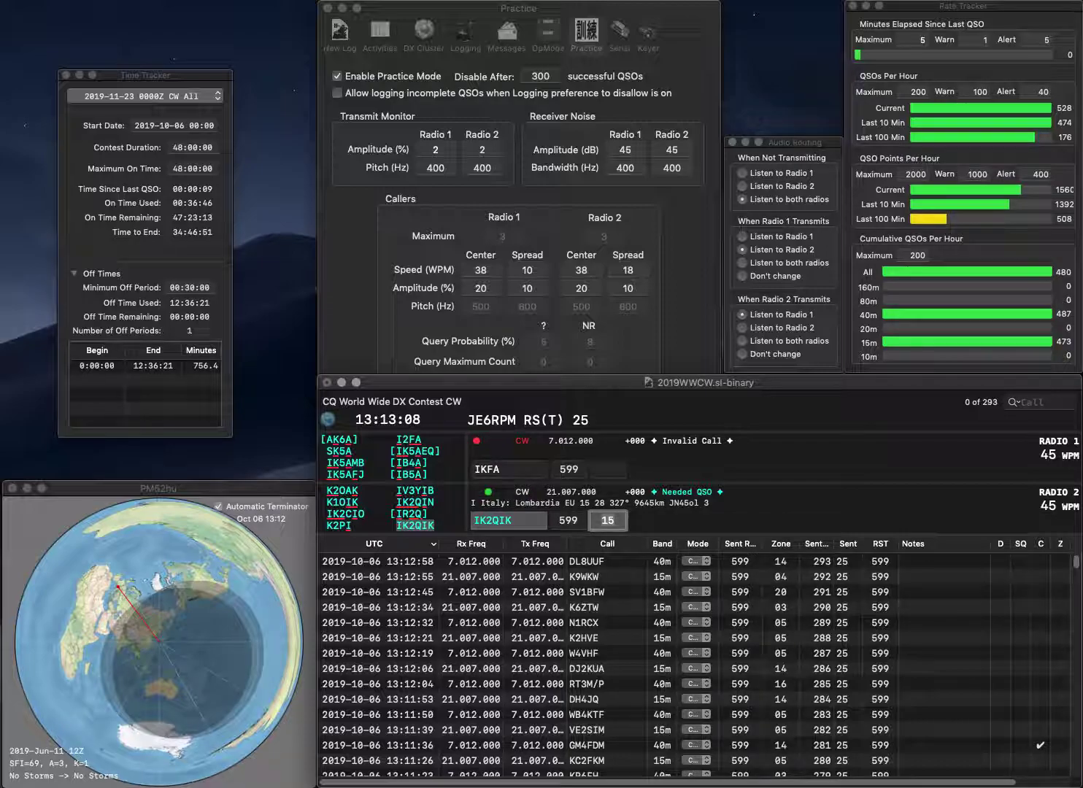
key("Return")
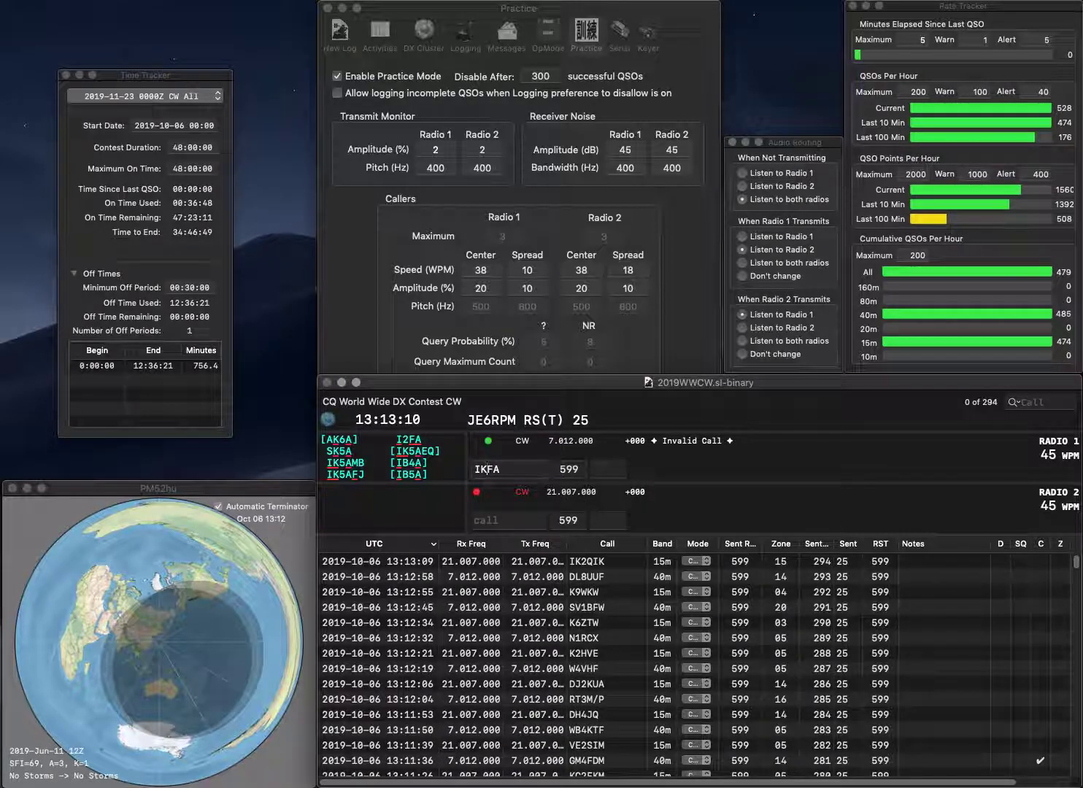
Fix the transposed letters in the 40m call, send its exchange, and start the 15m call
type("3U")
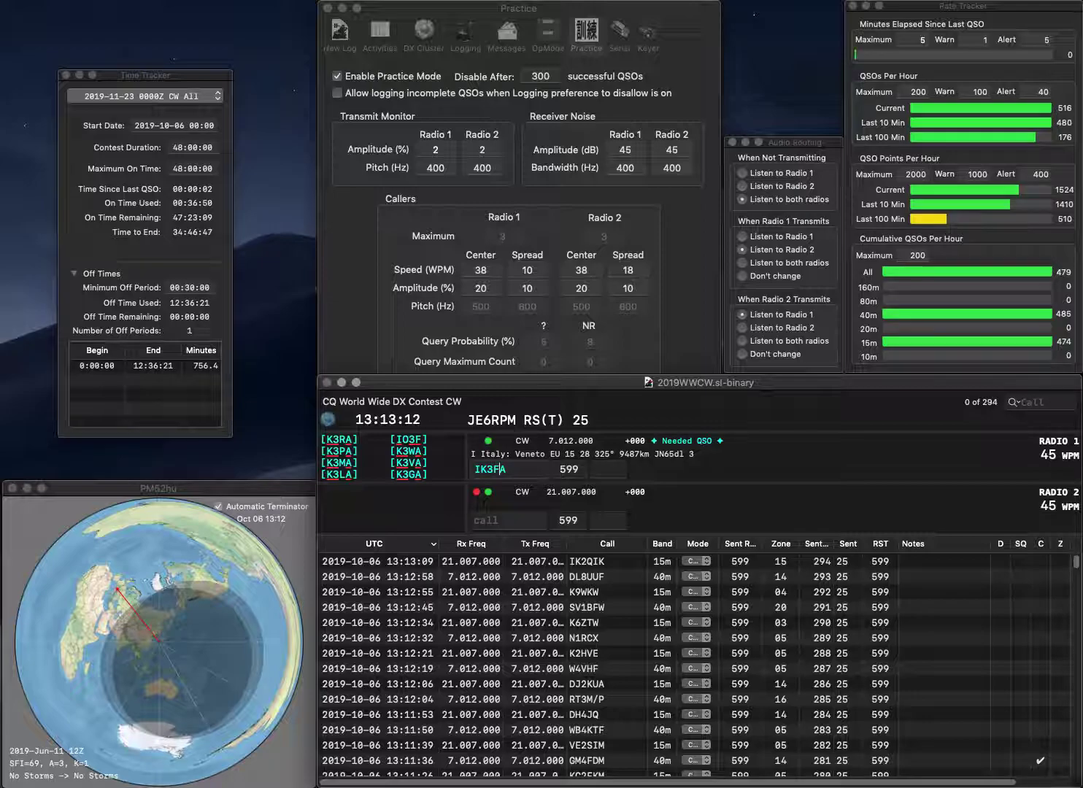
key("ctrl+t")
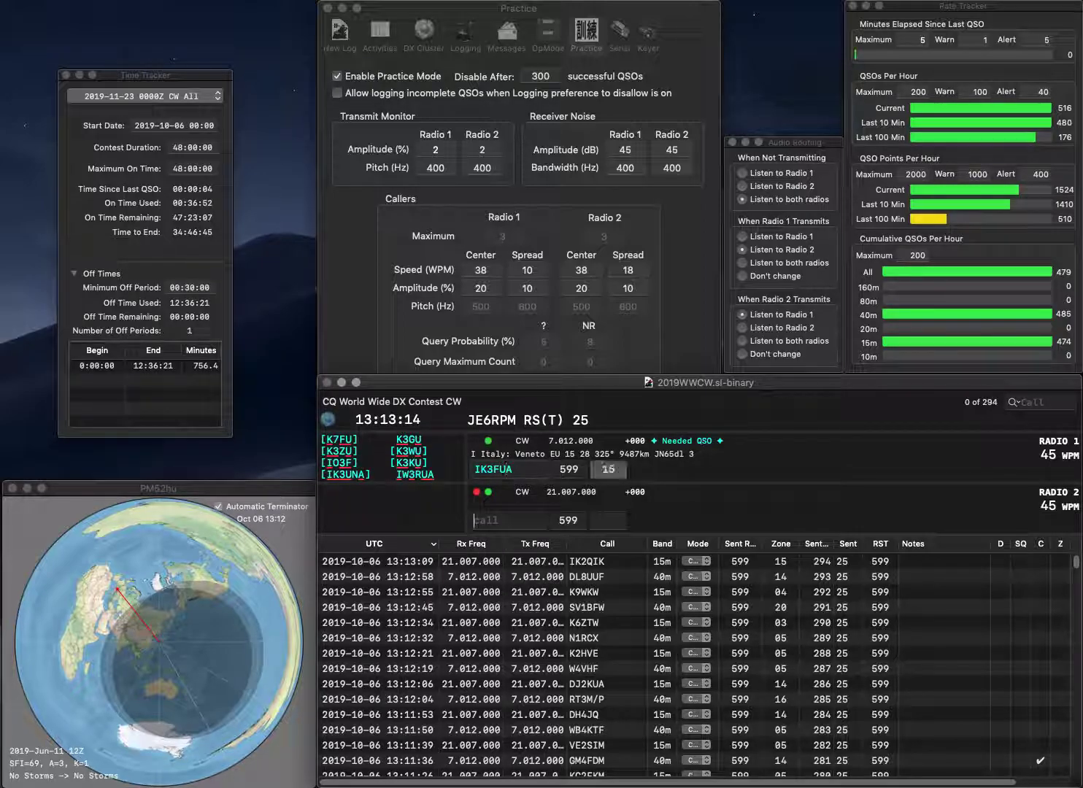
key("Return")
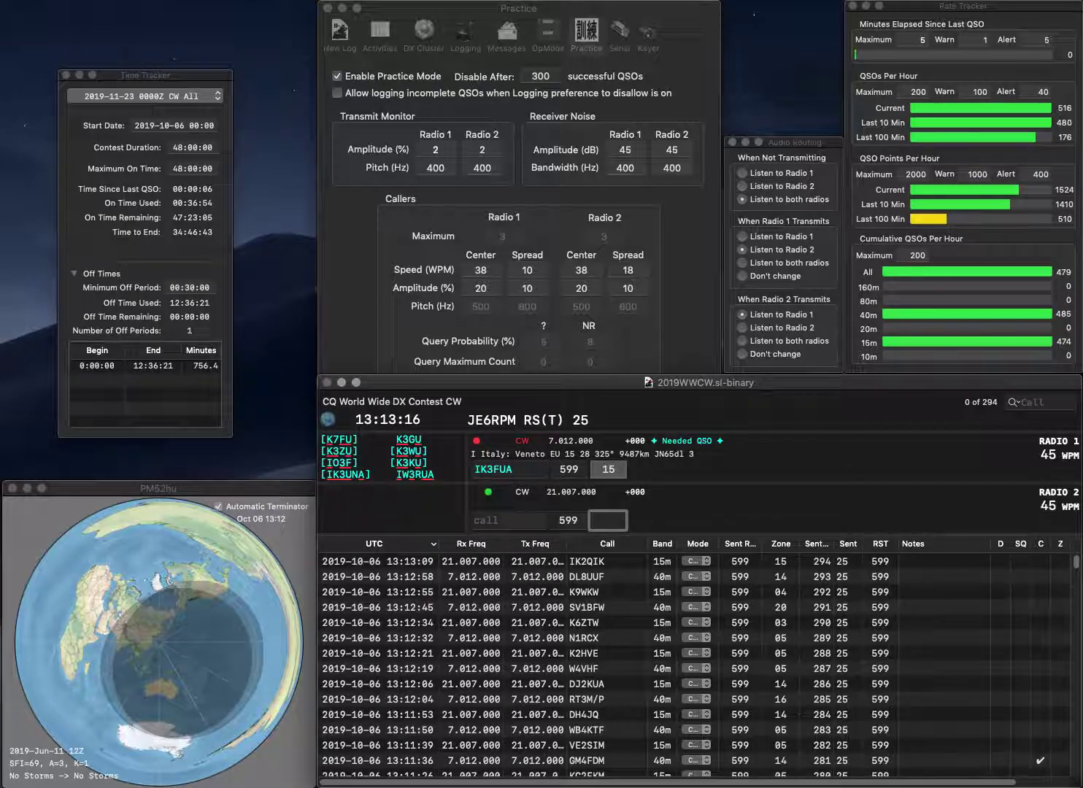
key("Tab")
type("EM")
key("Left")
key("Left")
type("E")
key("BackSpace")
Enter DM5EM on the 15m radio and resend the corrected 40m callsign
type("DM")
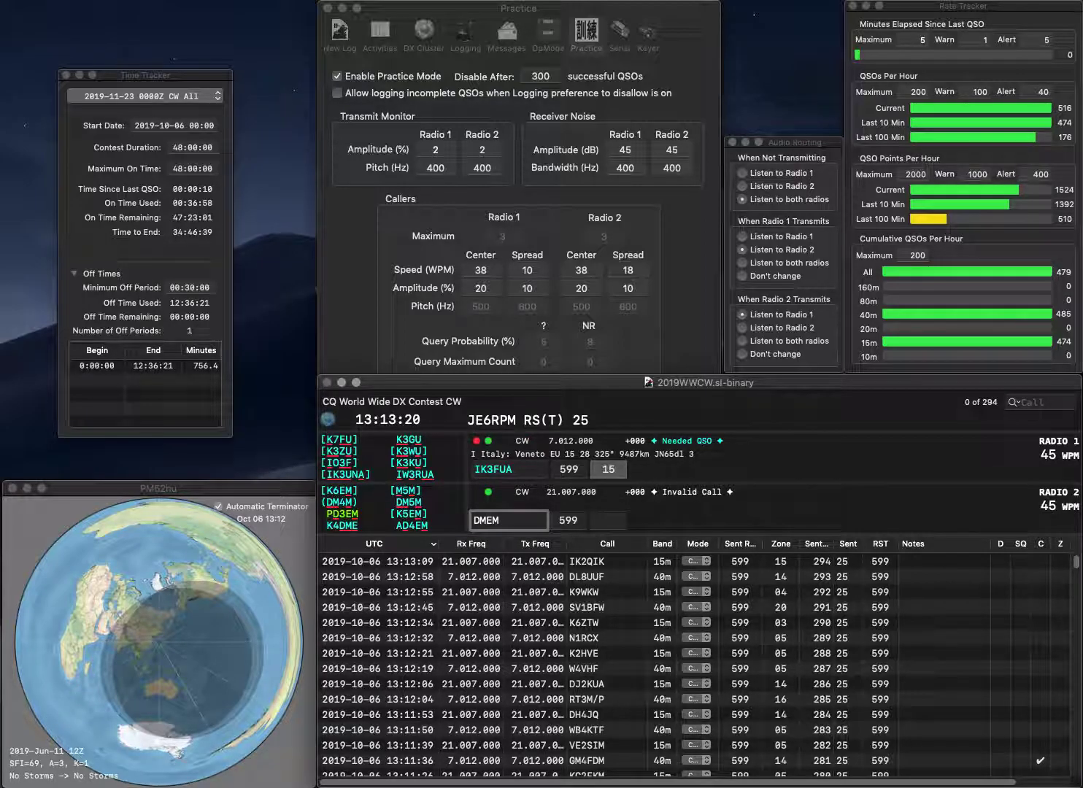
key("Tab")
key("Return")
key("Left")
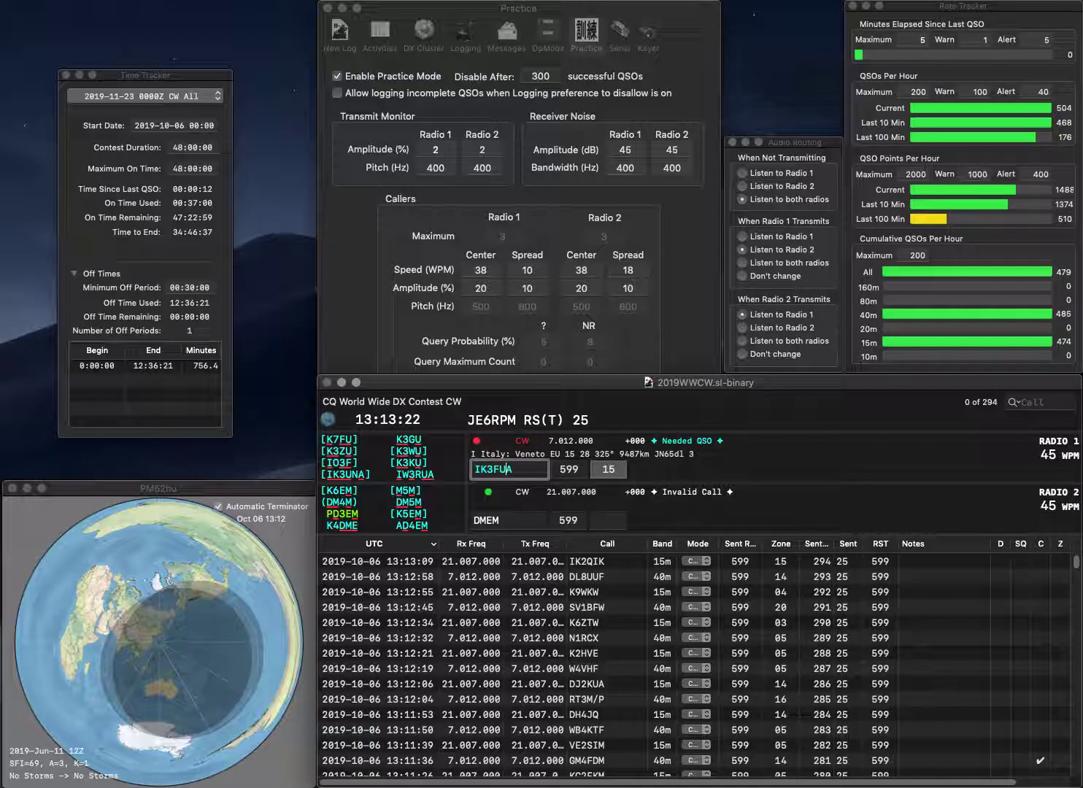
key("Tab")
type("5")
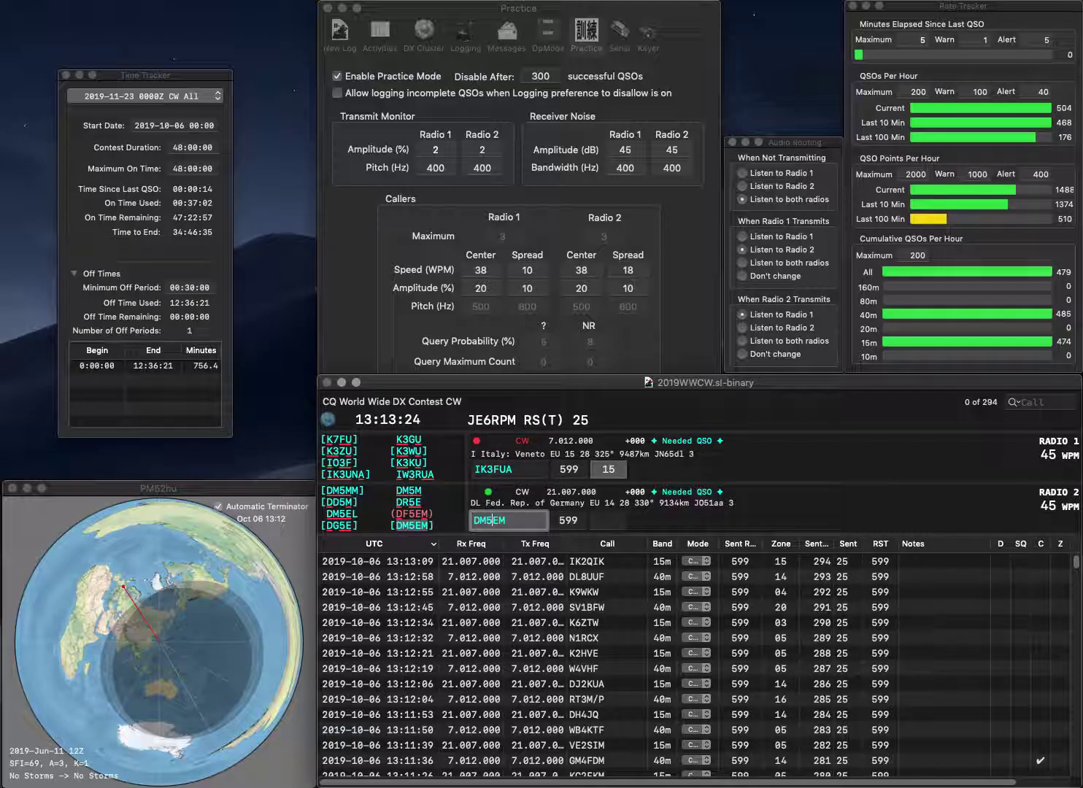
key("Return")
key("Tab")
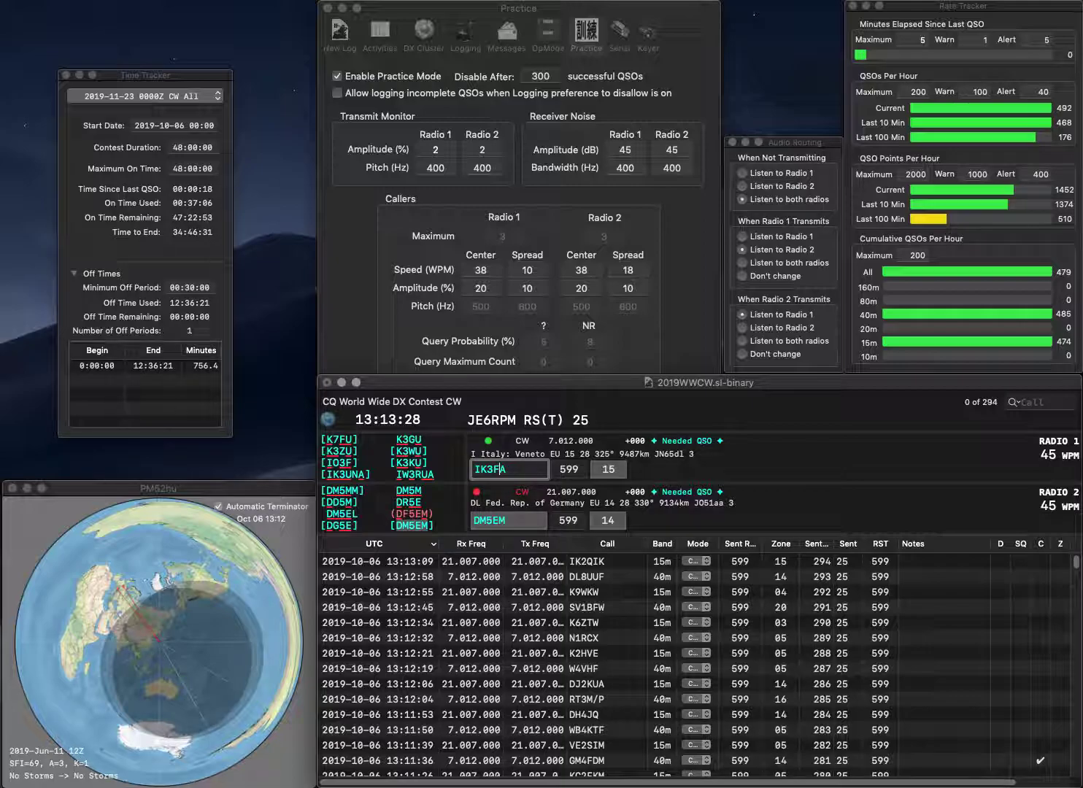
type("N")
key("Return")
key("Tab")
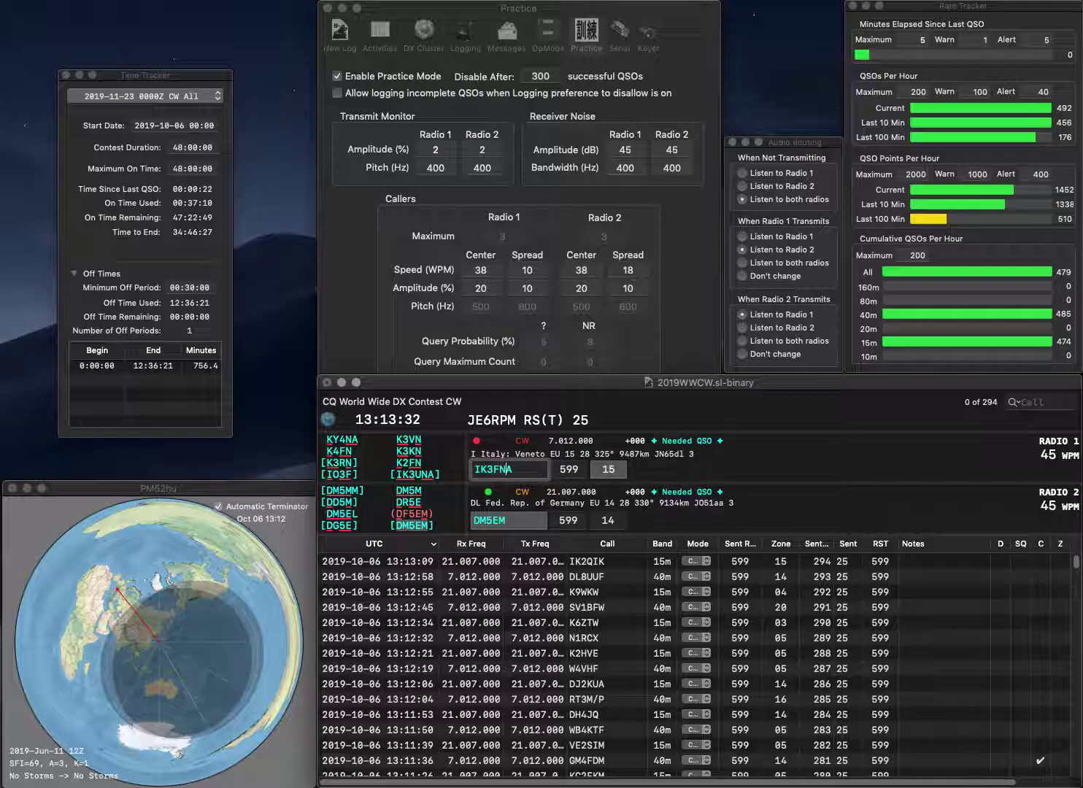
Fix and send the 40m call, call VU3BUN on 15m, and log IK3UNA
key("BackSpace")
type("U")
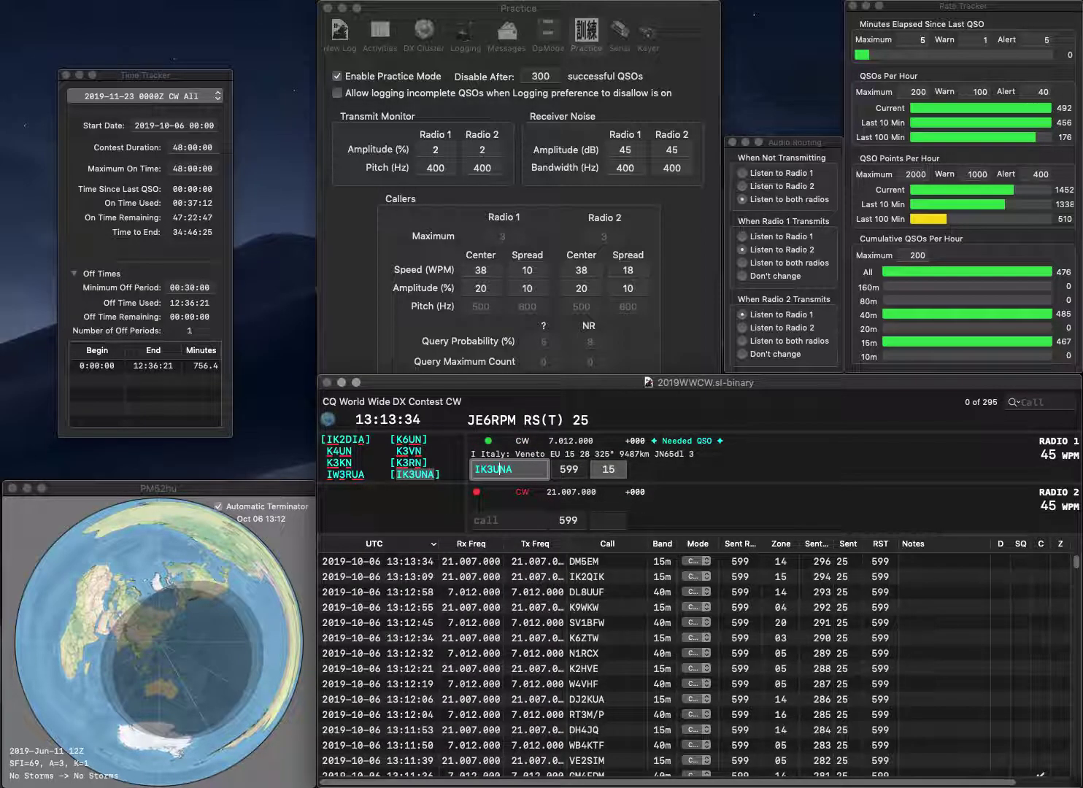
key("Return")
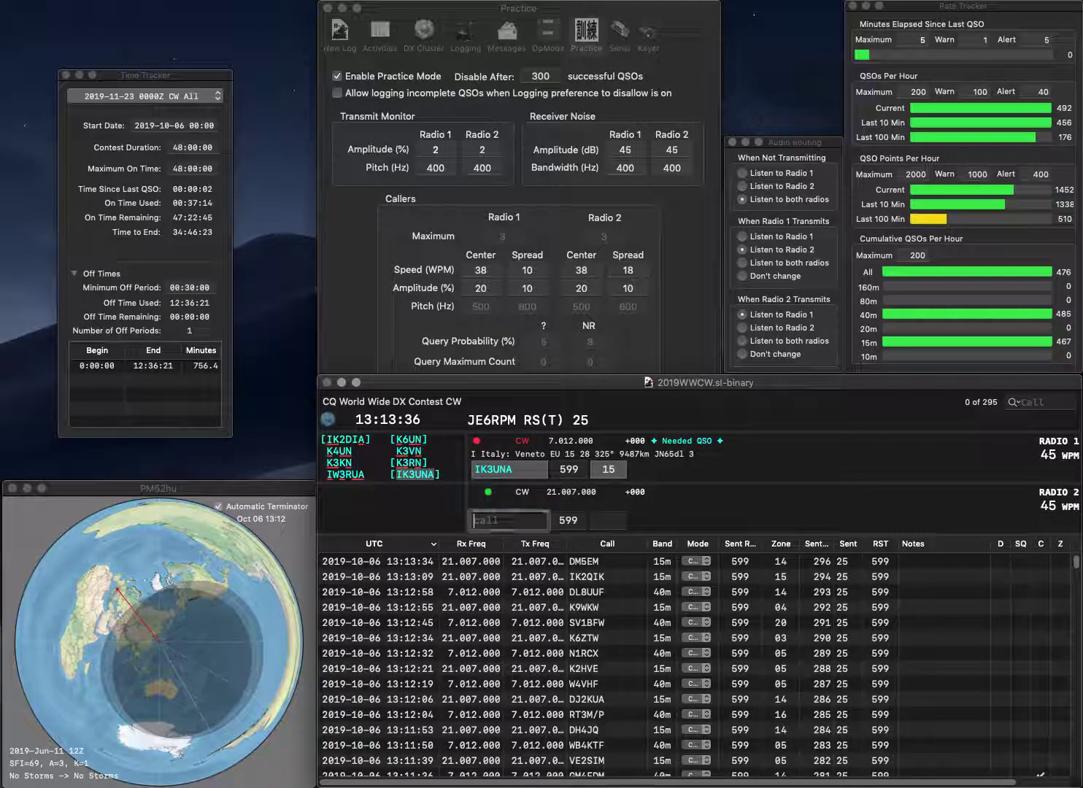
type("3BUN")
key("Return")
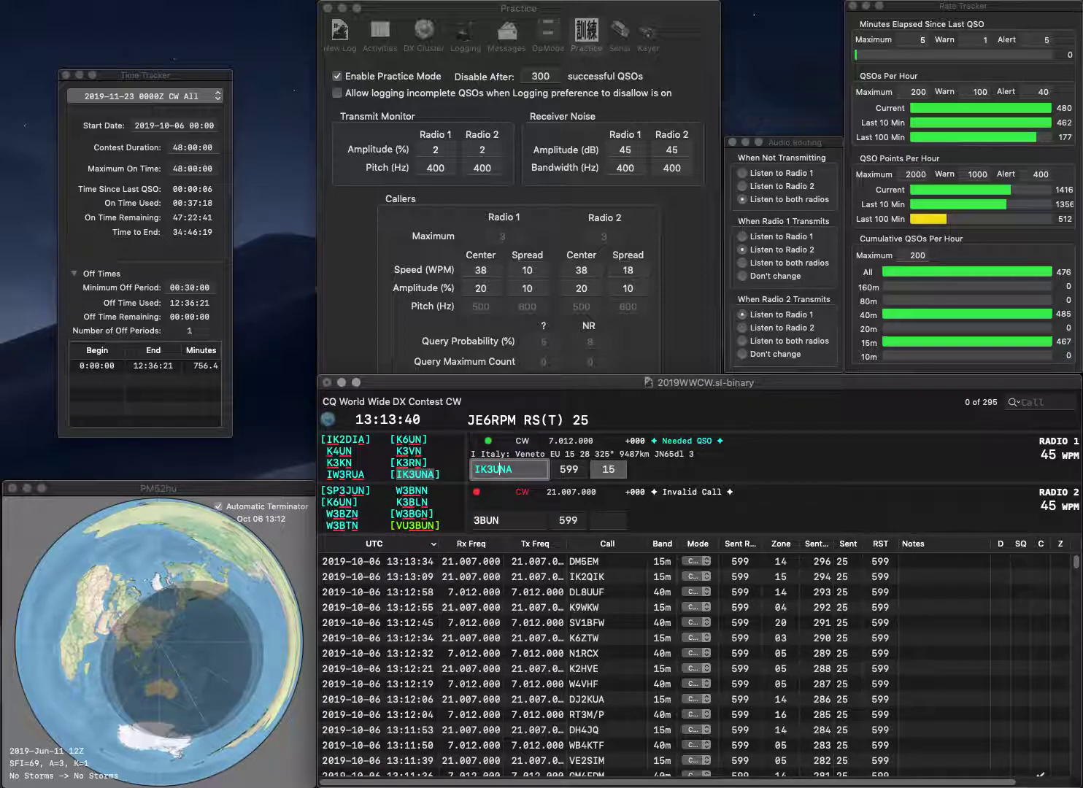
key("Return")
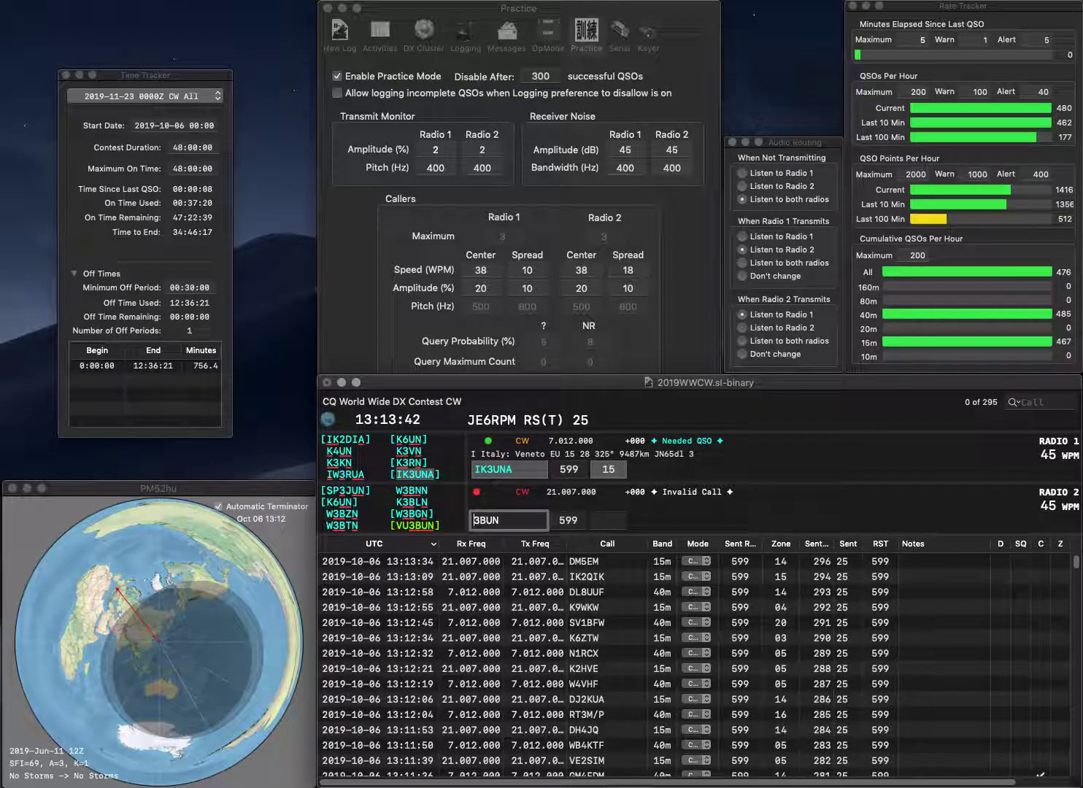
type("VU")
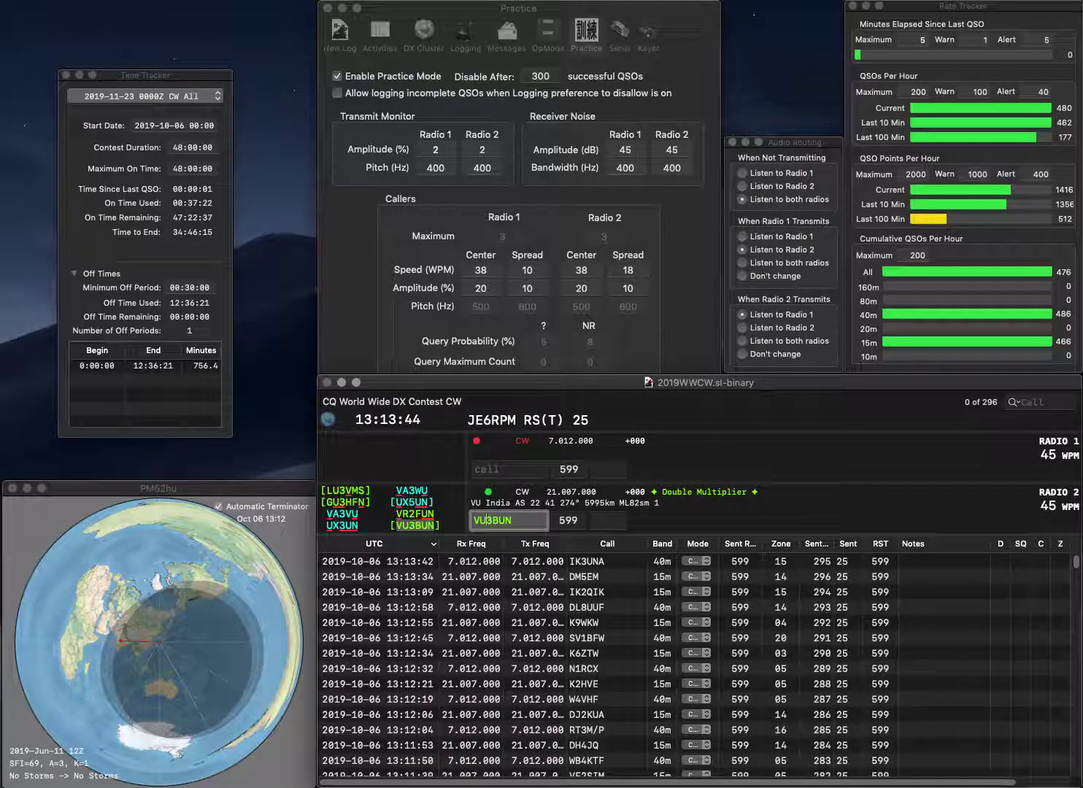
key("Return")
type("PD7RB")
key("Return")
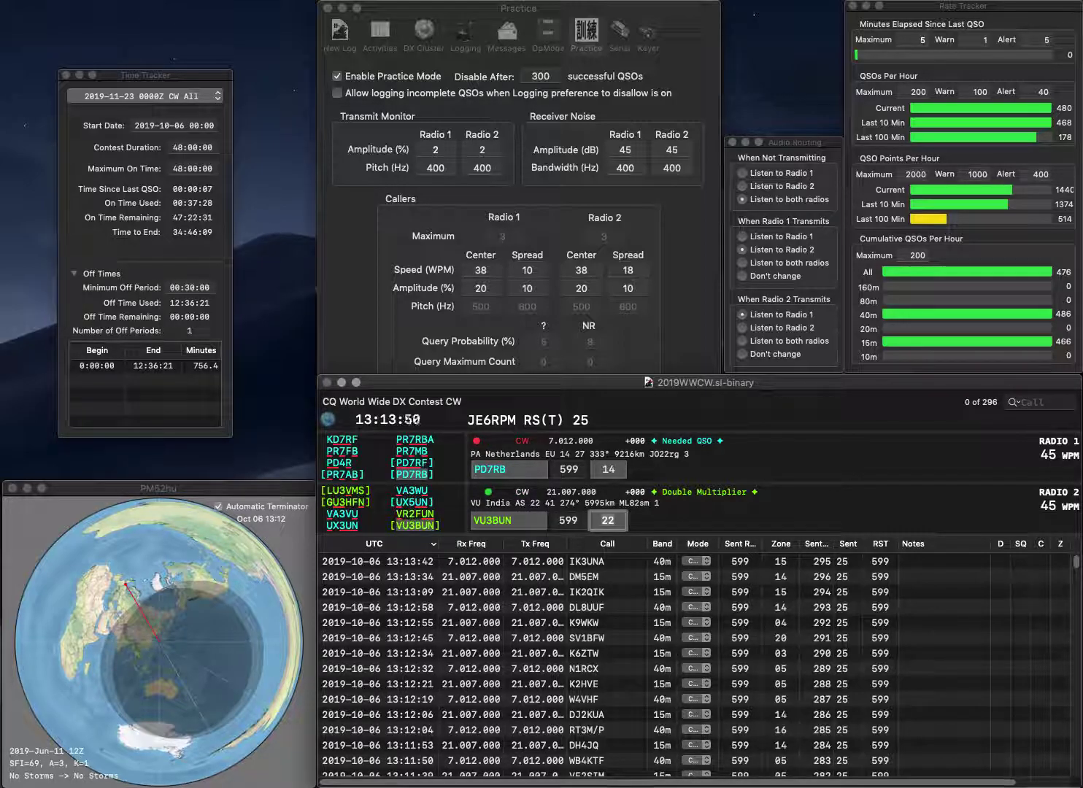
key("Return")
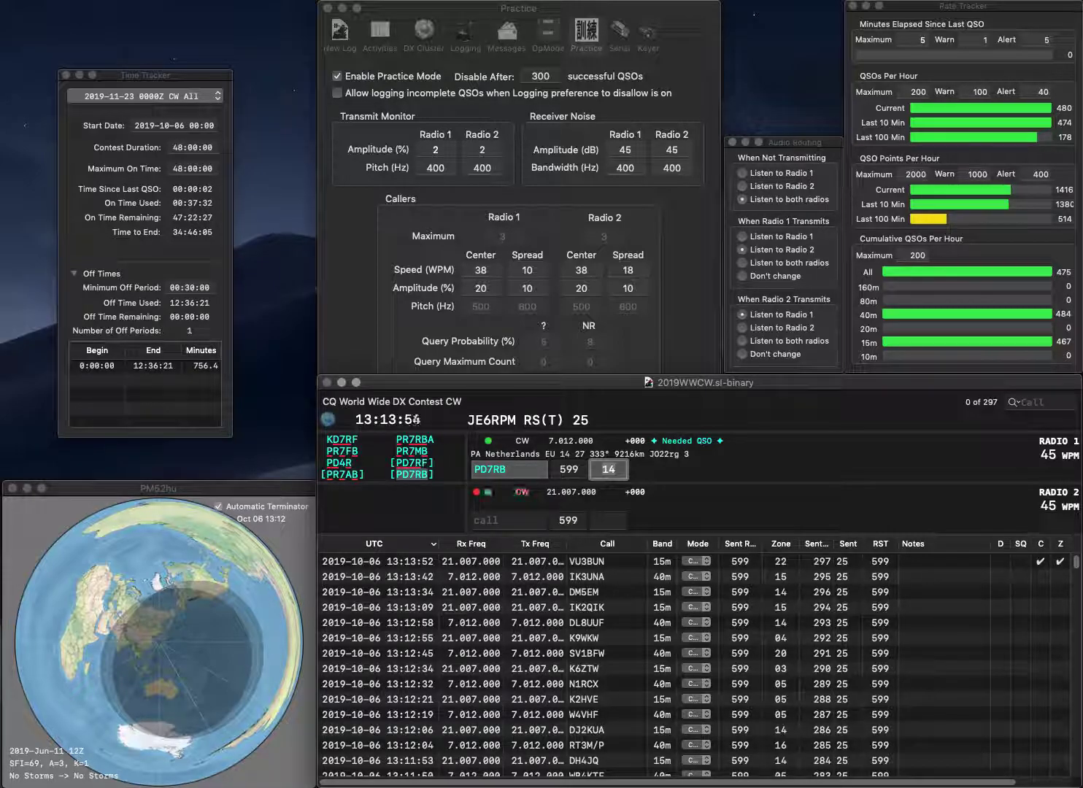
key("Return")
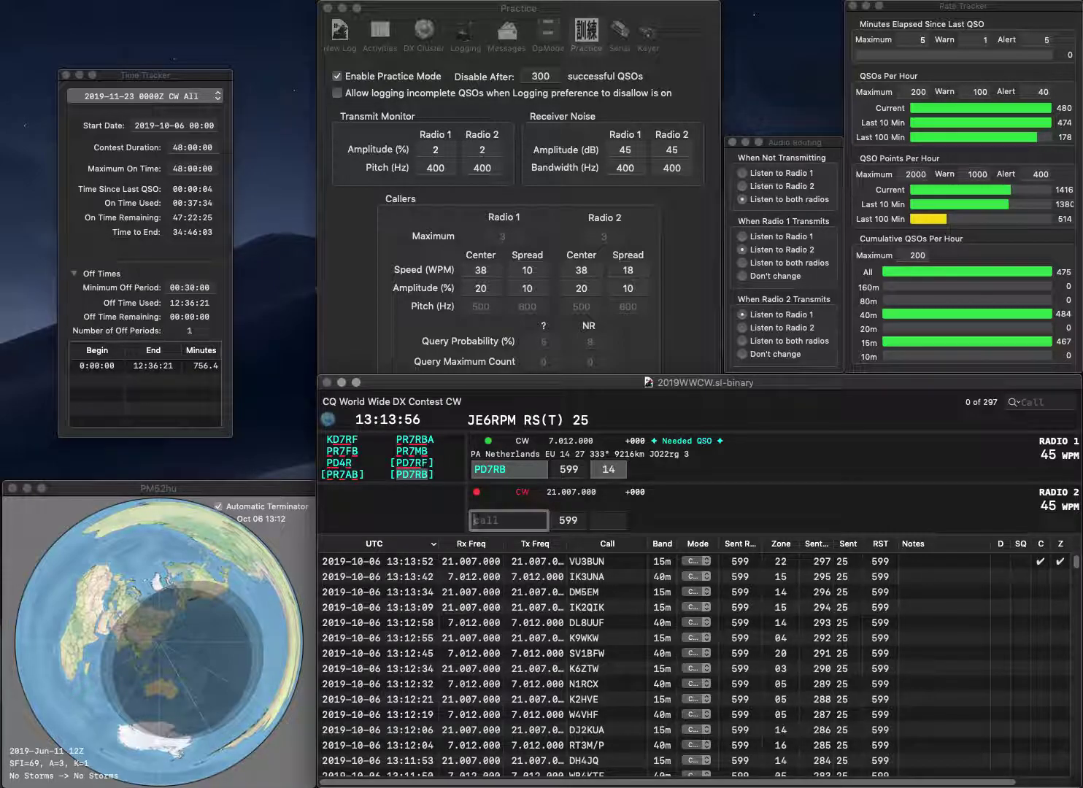
Send the exchange to N2YET on 15m and begin entering the next 40m call
type("YET2")
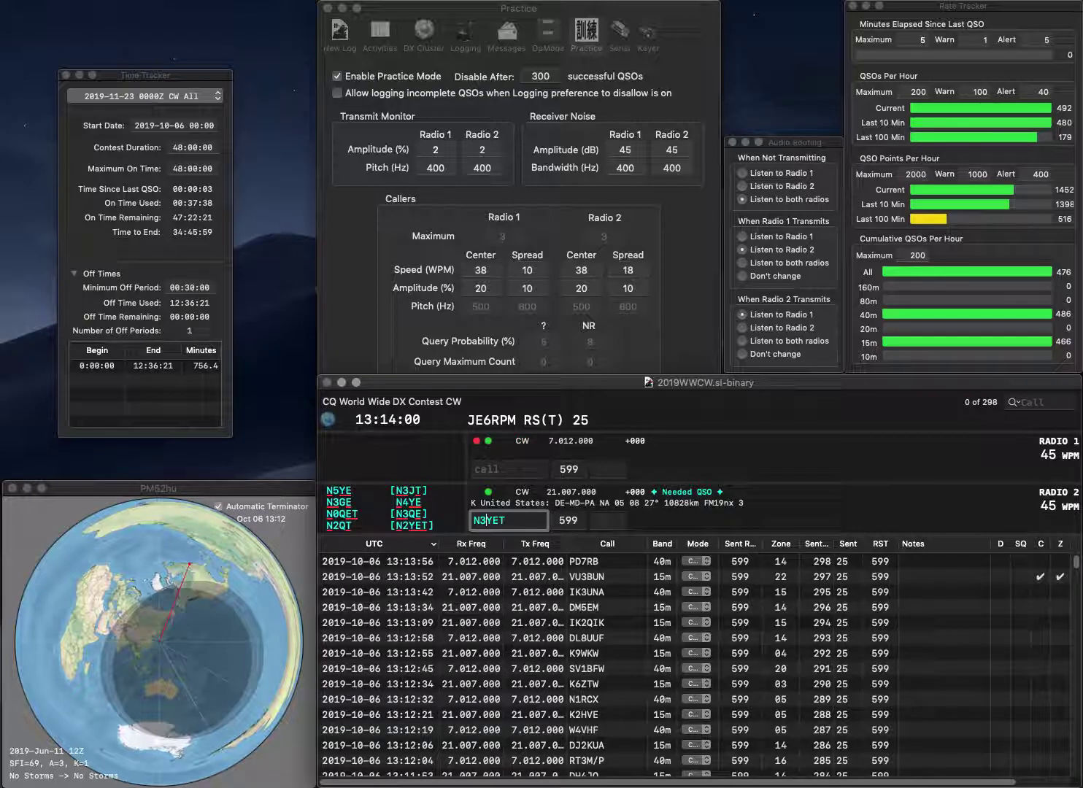
key("Return")
left_click(479, 469)
type("MPKK")
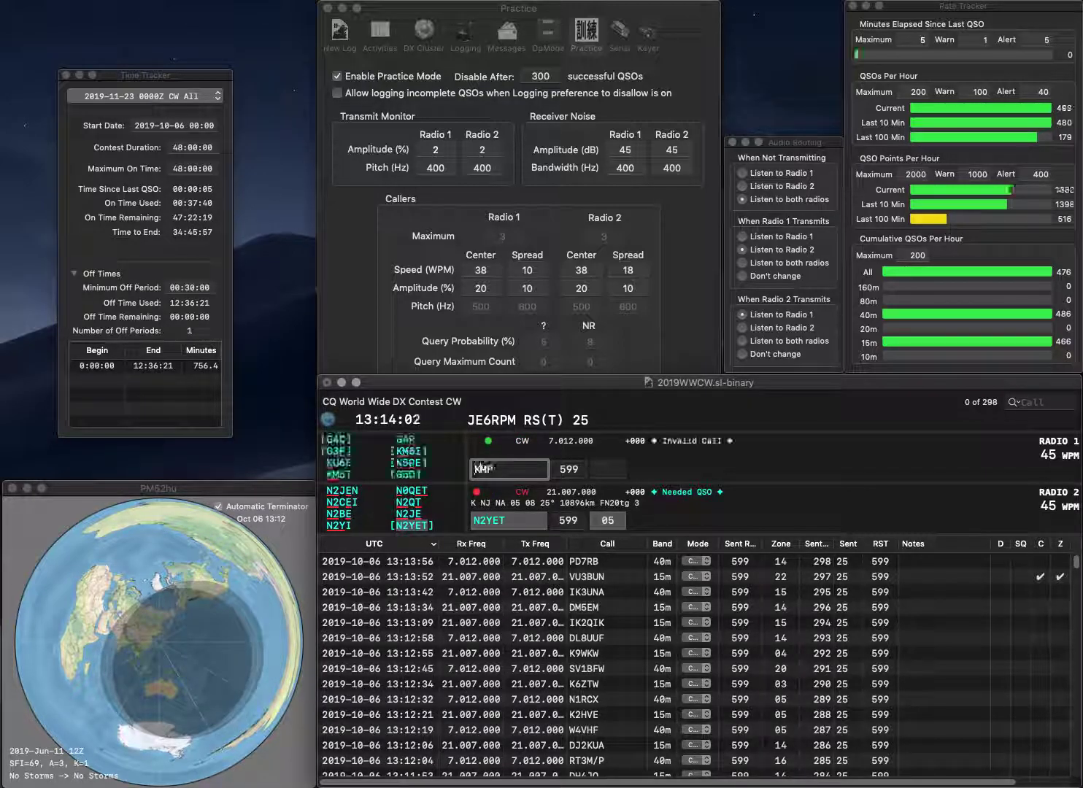
key("Tab")
key("space")
left_click(486, 469)
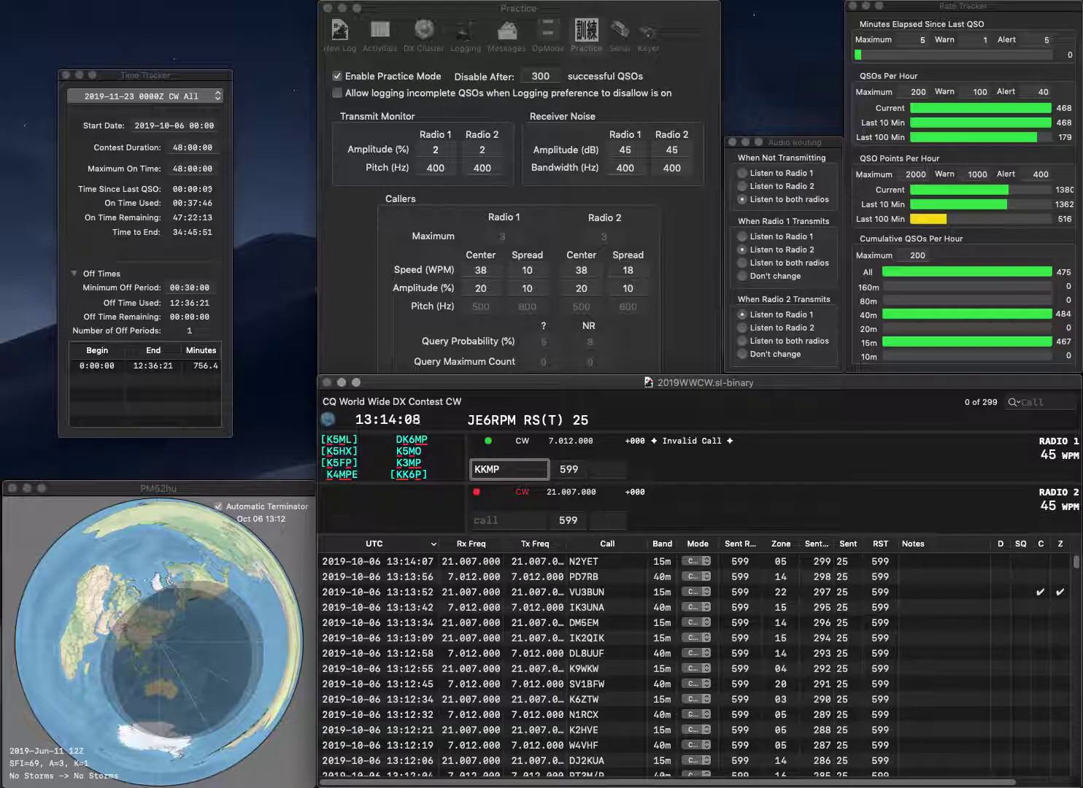
key("BackSpace")
key("BackSpace")
type("6")
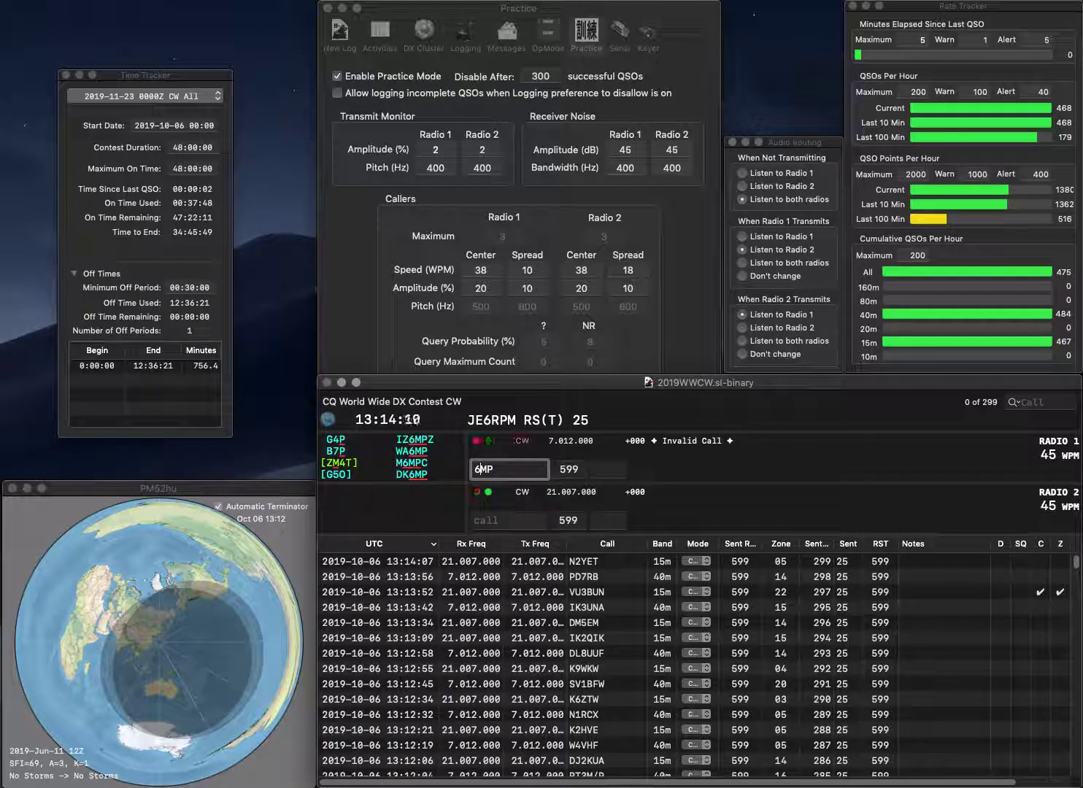
key("Tab")
type("ITNFSR")
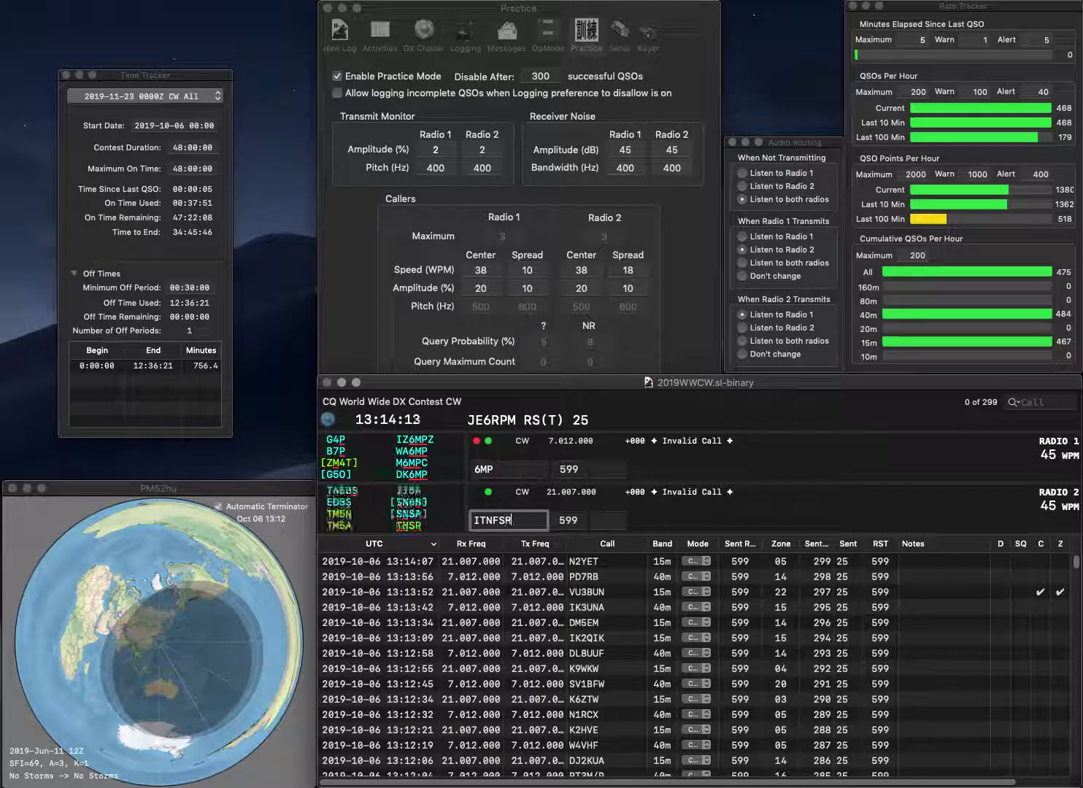
key("Home")
key("Delete")
key("Delete")
key("Return")
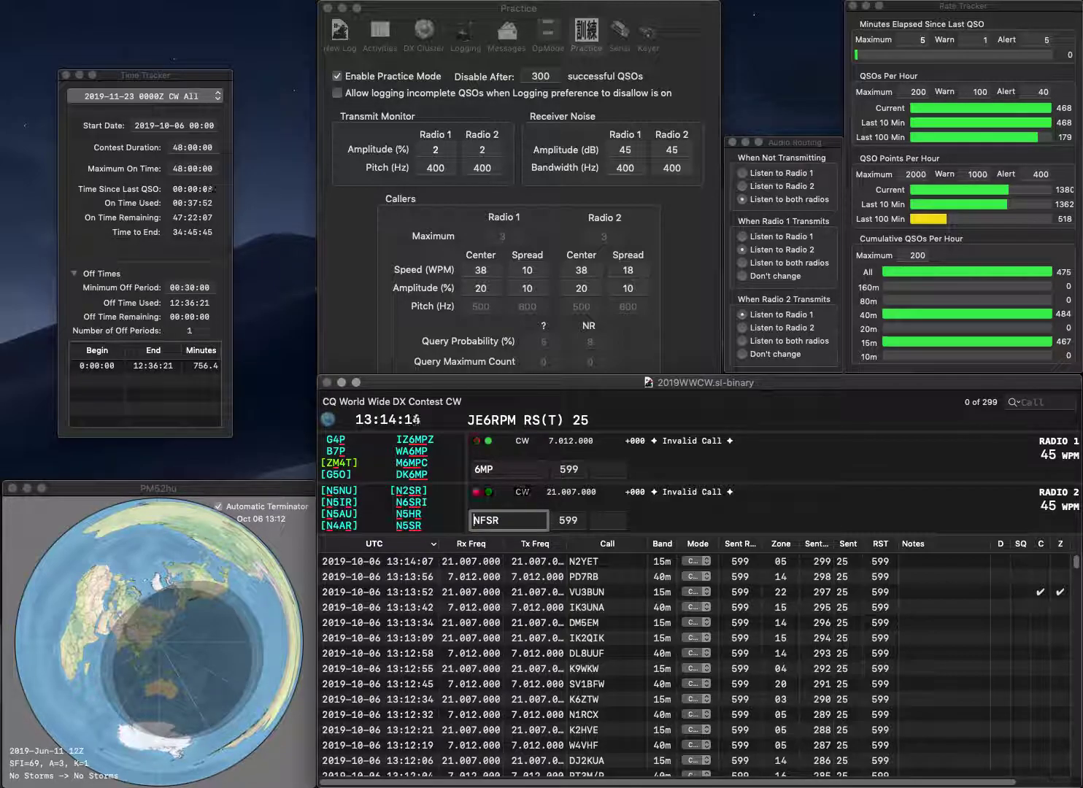
key("Tab")
key("Home")
key("Delete")
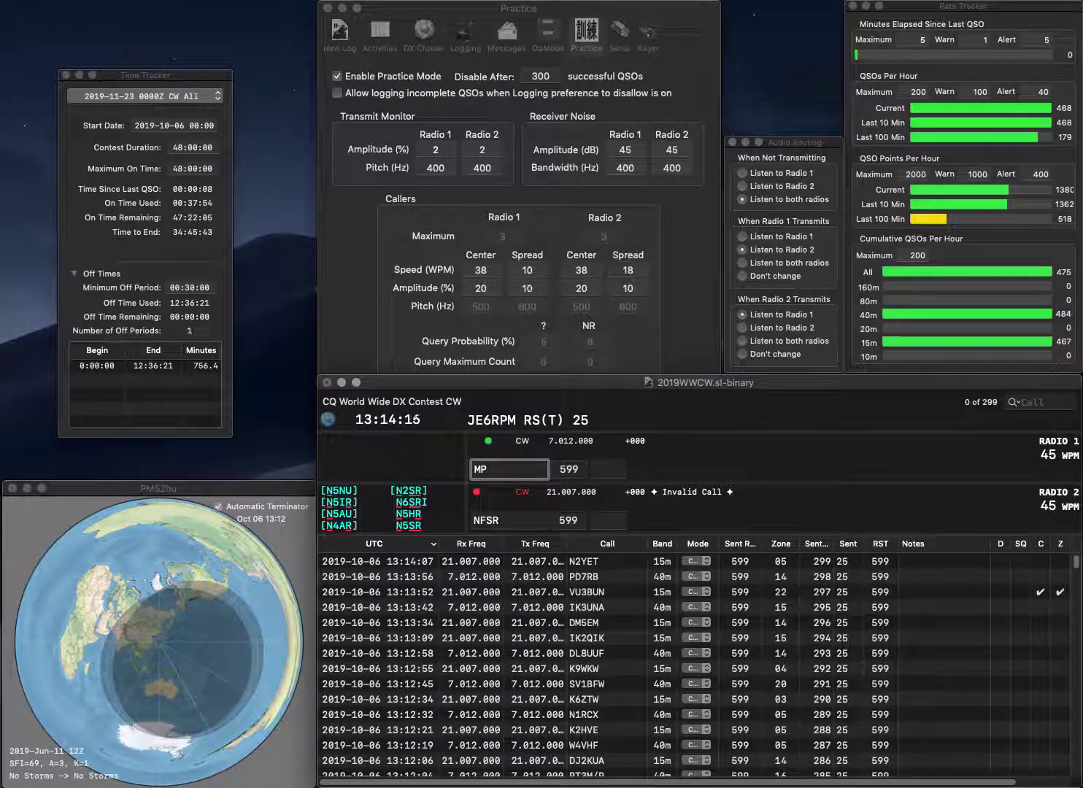
type("3")
key("Return")
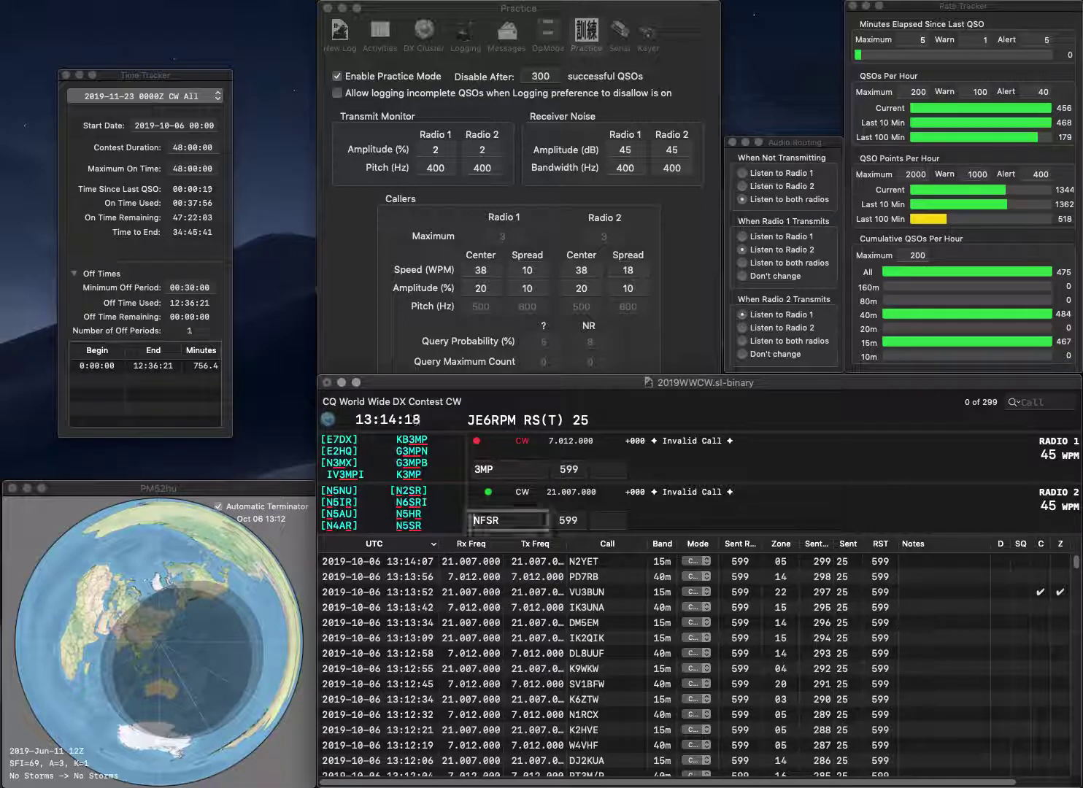
key("Delete")
type("IN")
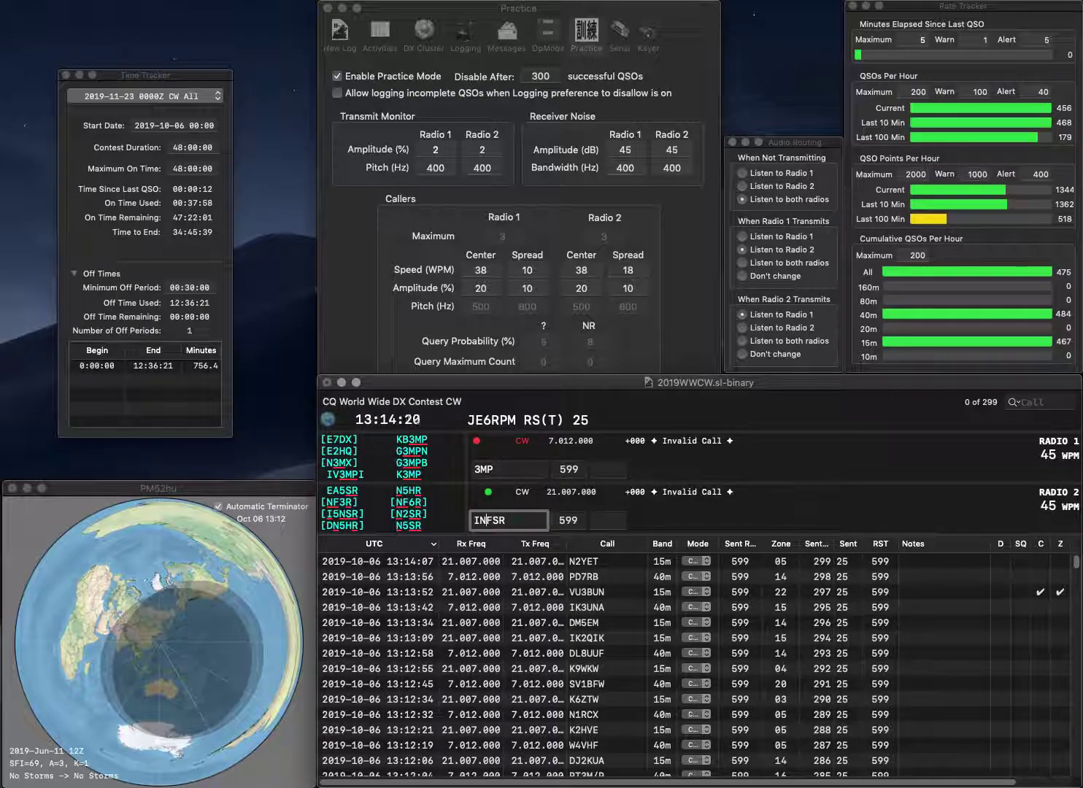
type("3")
key("Return")
type("KB")
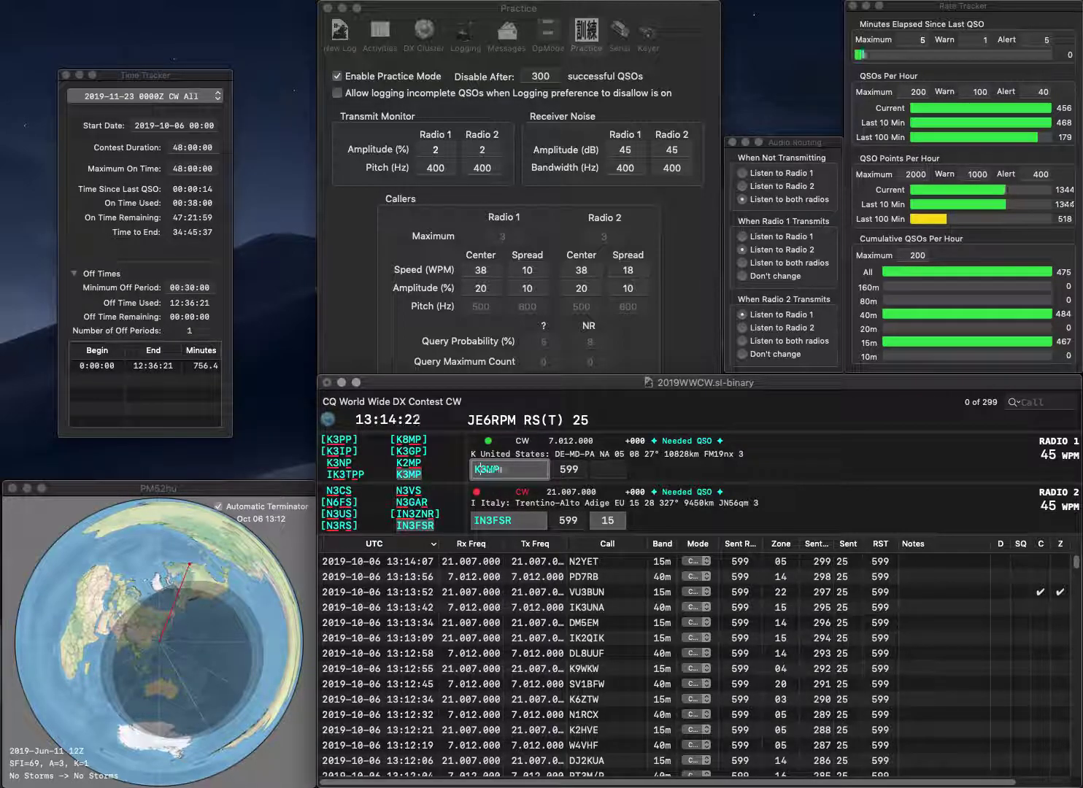
key("Return")
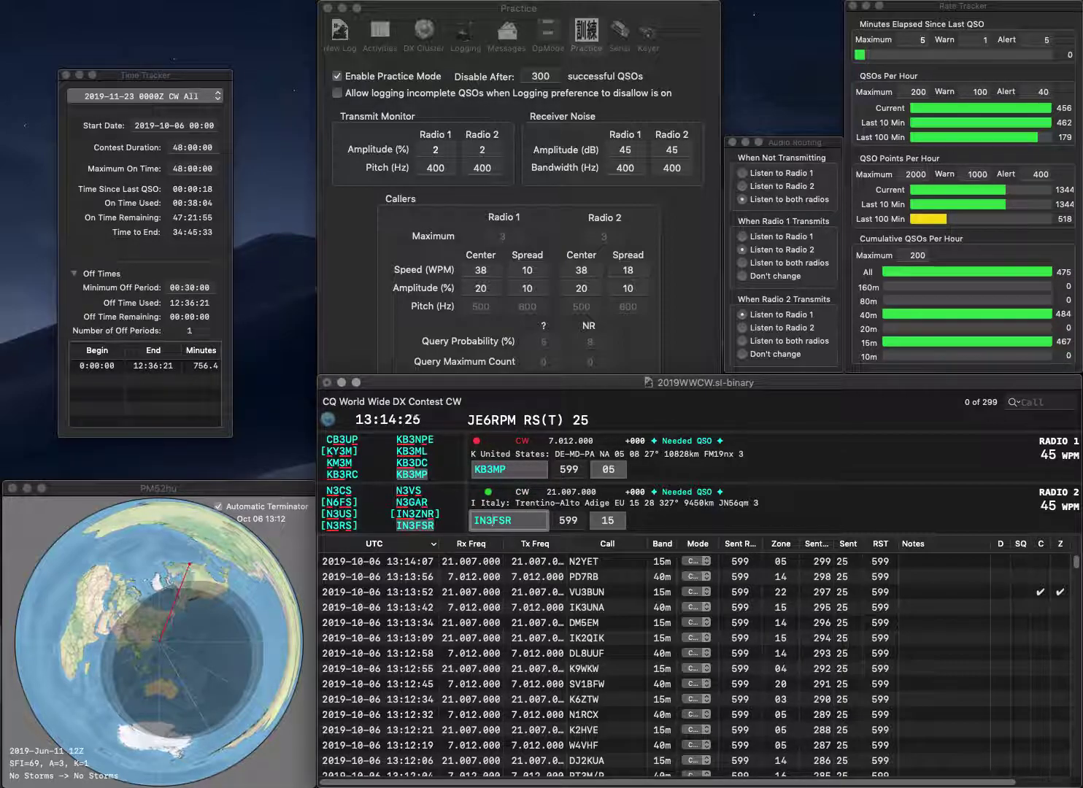
key("Return")
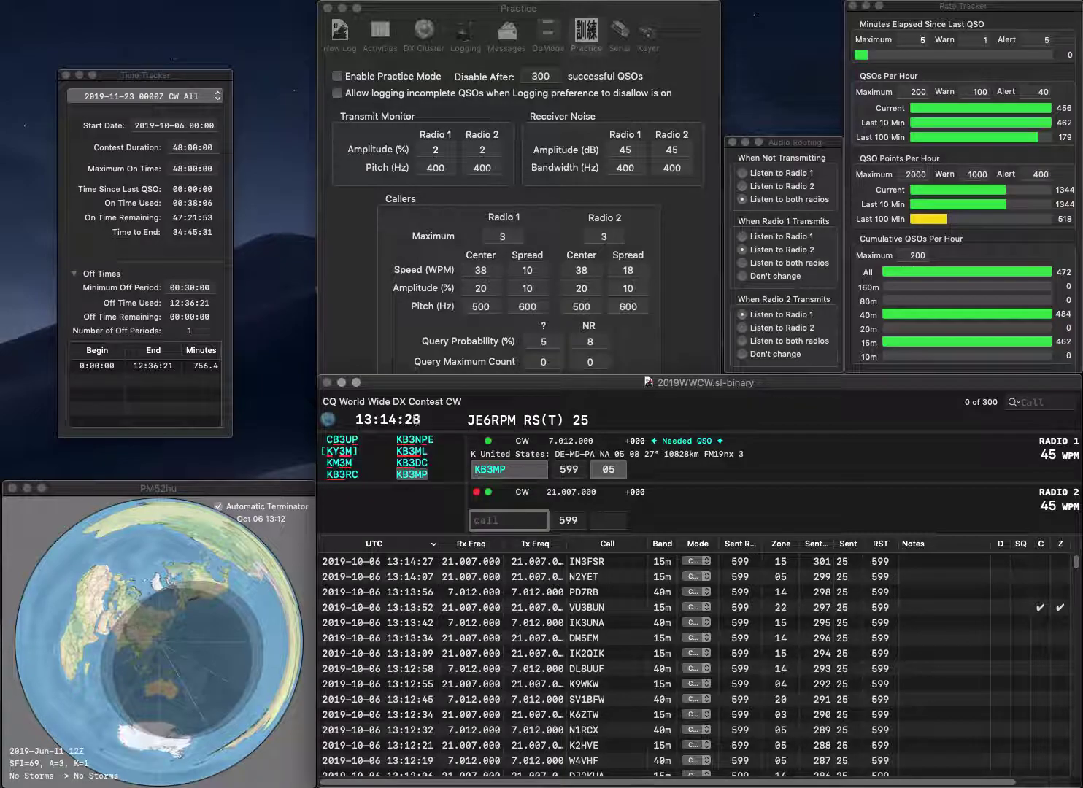